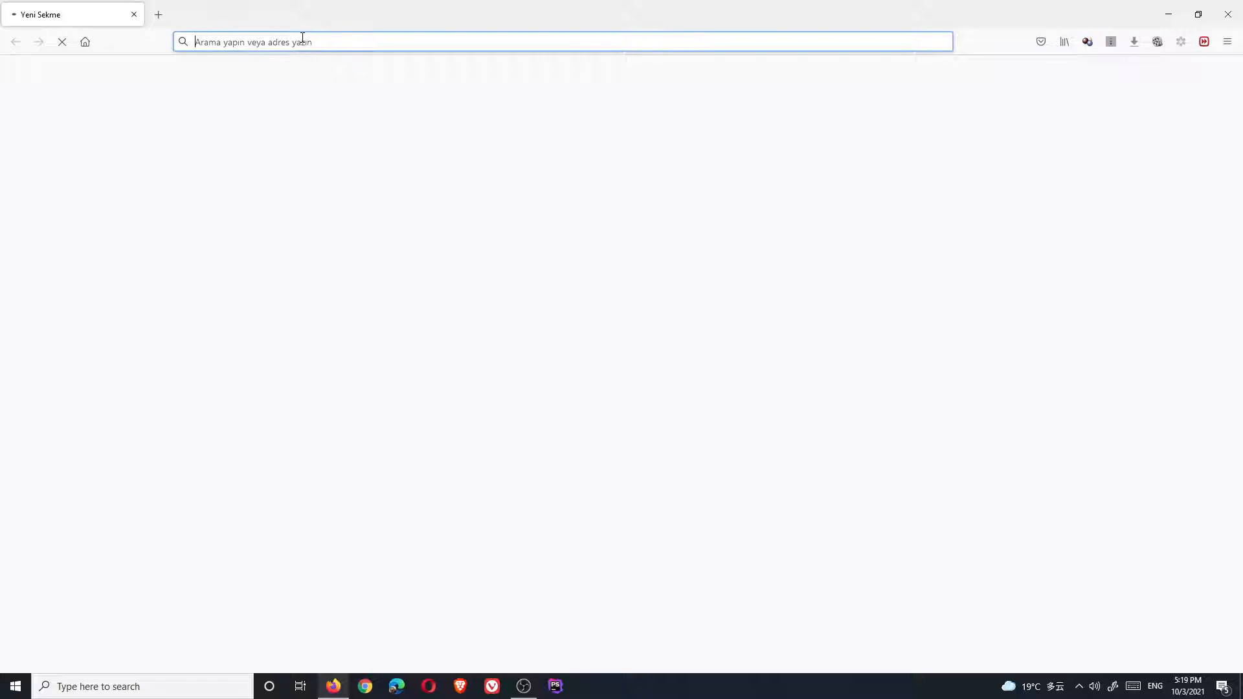
Open easilyorder.com in Firefox and switch the Astrill VPN off
{"action": "type", "text": "easilyorder.com"}
{"action": "key", "text": "Return"}
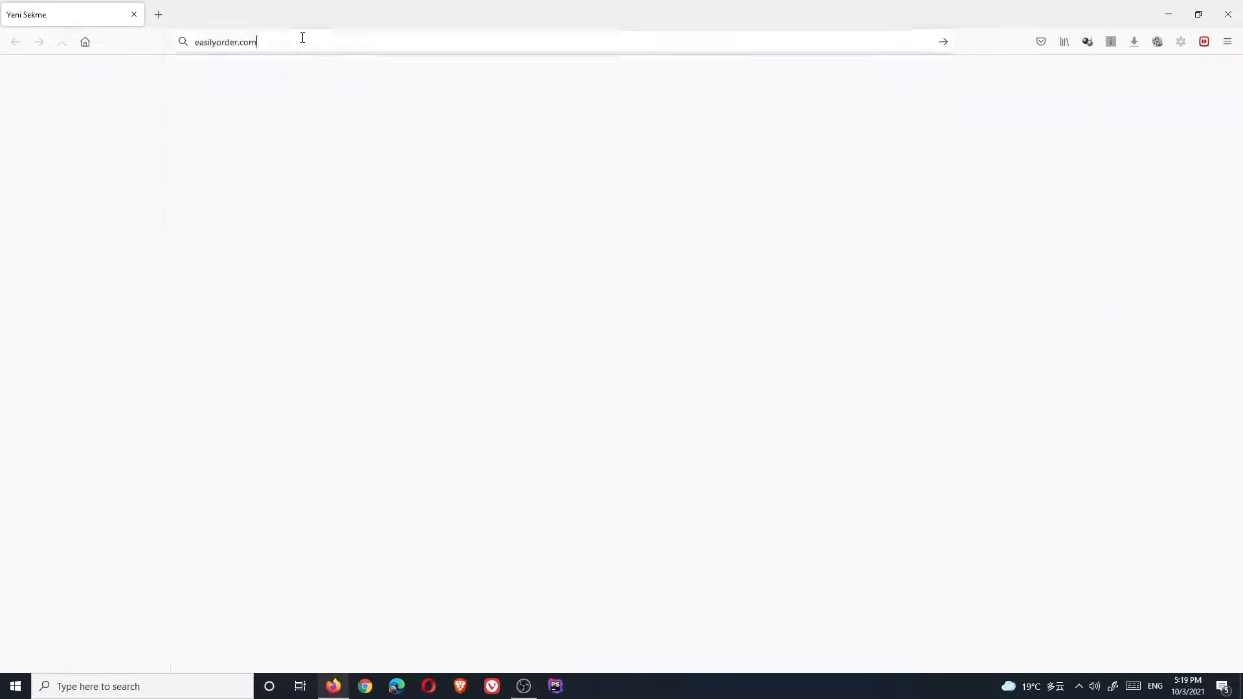
{"action": "left_click", "coordinate": [1078, 687]}
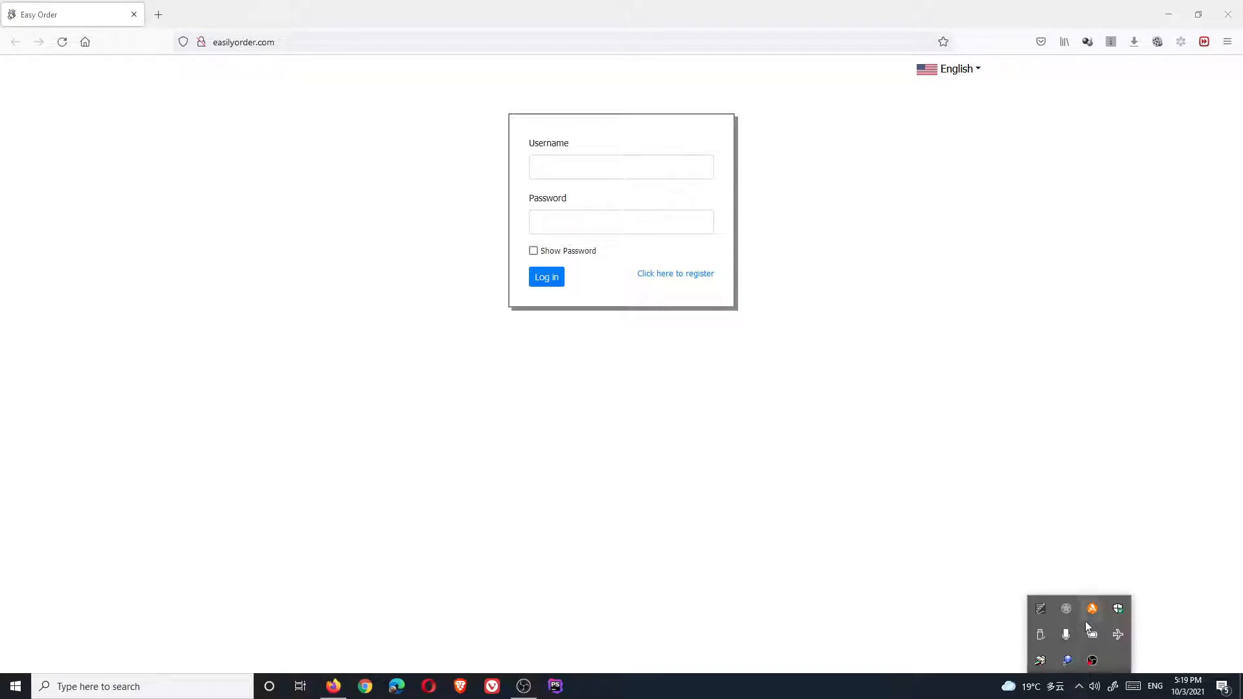
{"action": "left_click", "coordinate": [1066, 610]}
{"action": "left_click", "coordinate": [1101, 111]}
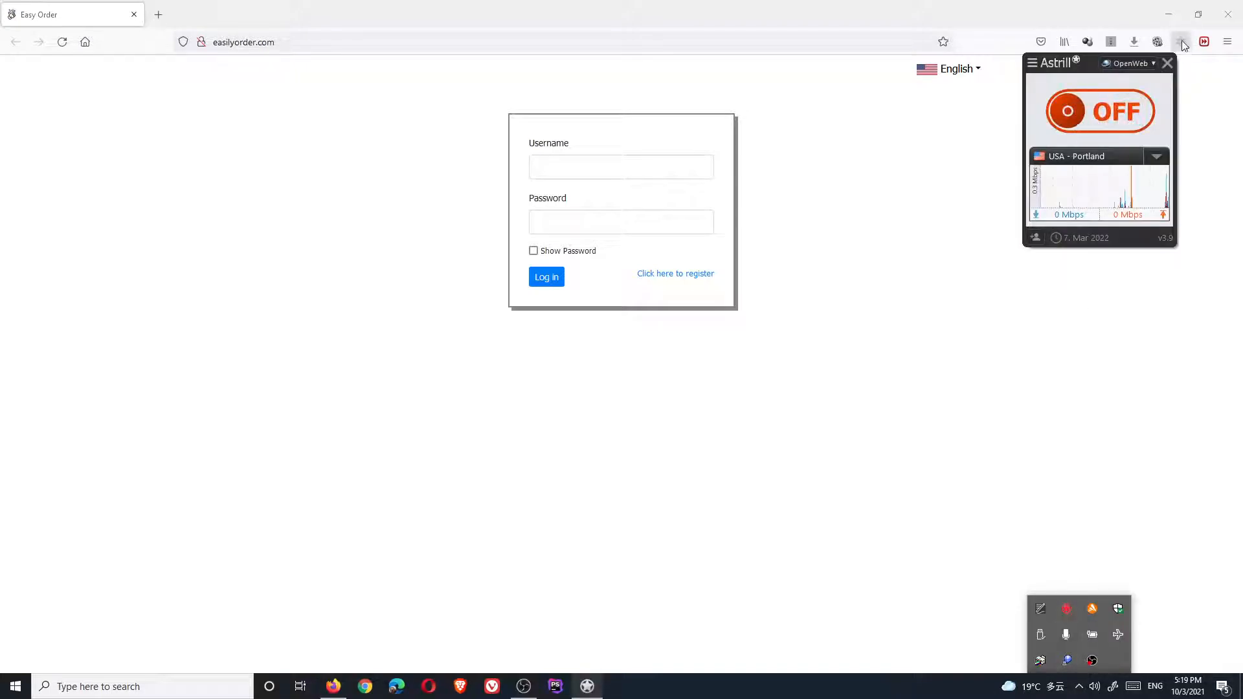
{"action": "left_click", "coordinate": [1166, 65]}
Log in with Company A's username and password
{"action": "left_click", "coordinate": [616, 168]}
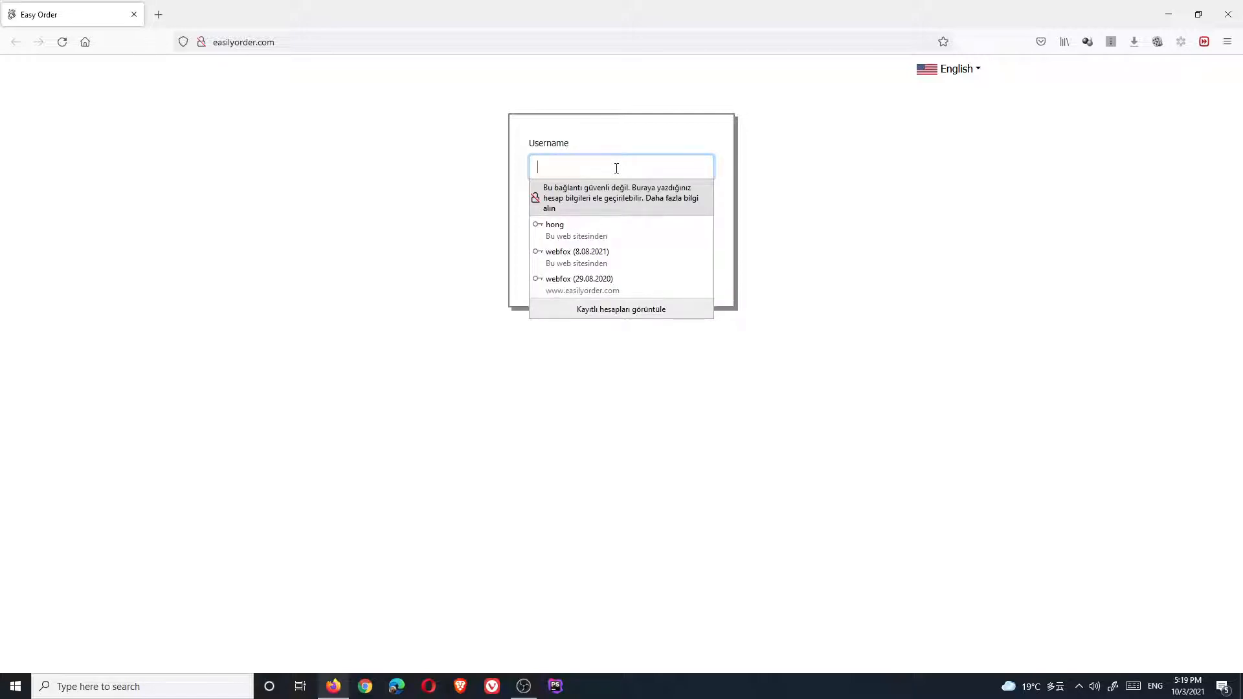
{"action": "type", "text": "companya"}
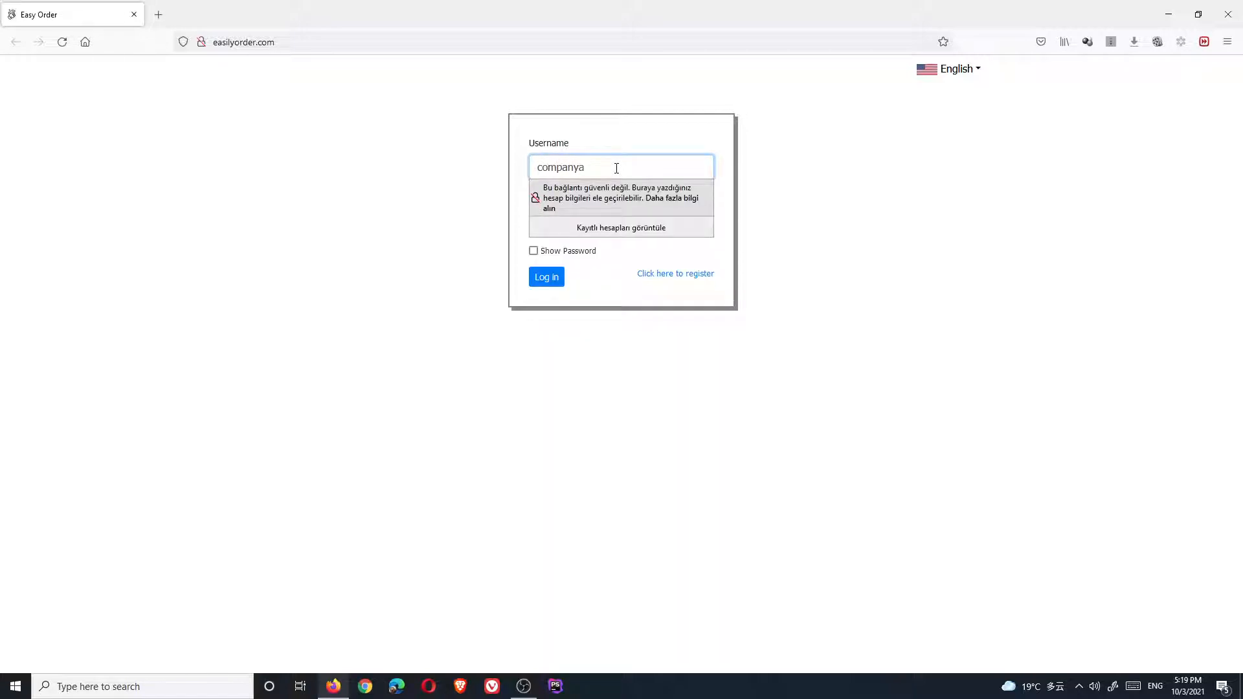
{"action": "key", "text": "Tab"}
{"action": "type", "text": "1"}
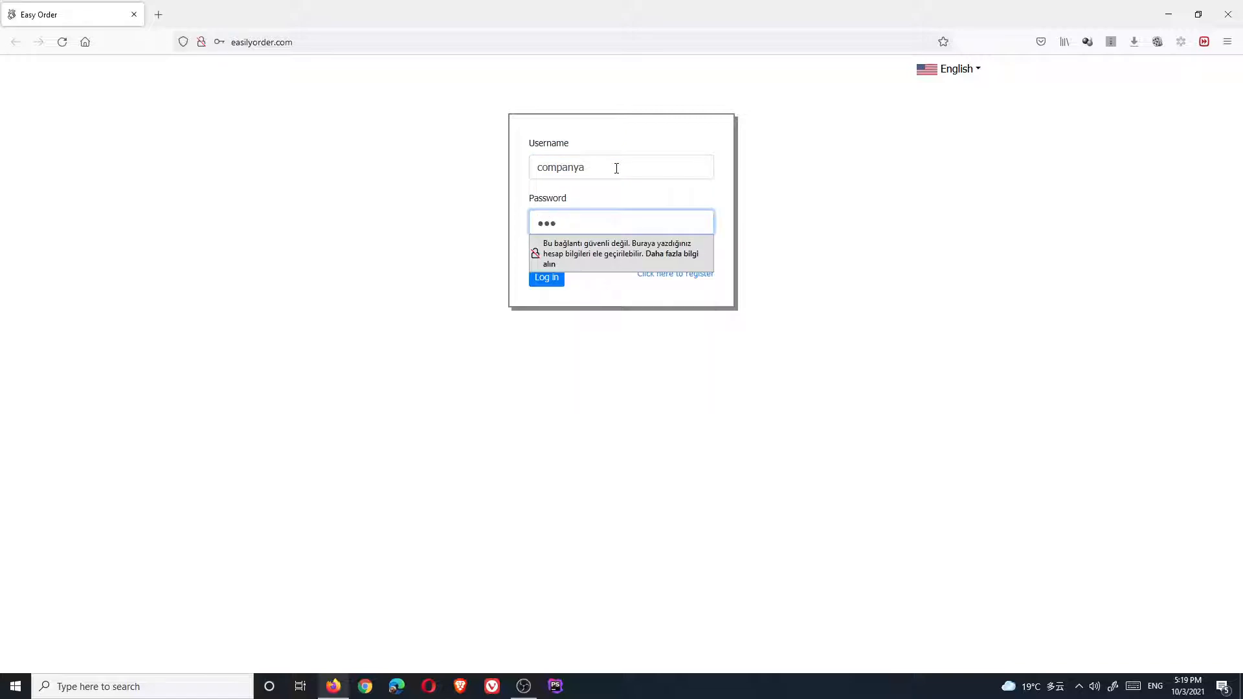
{"action": "type", "text": "2345678"}
{"action": "key", "text": "Return"}
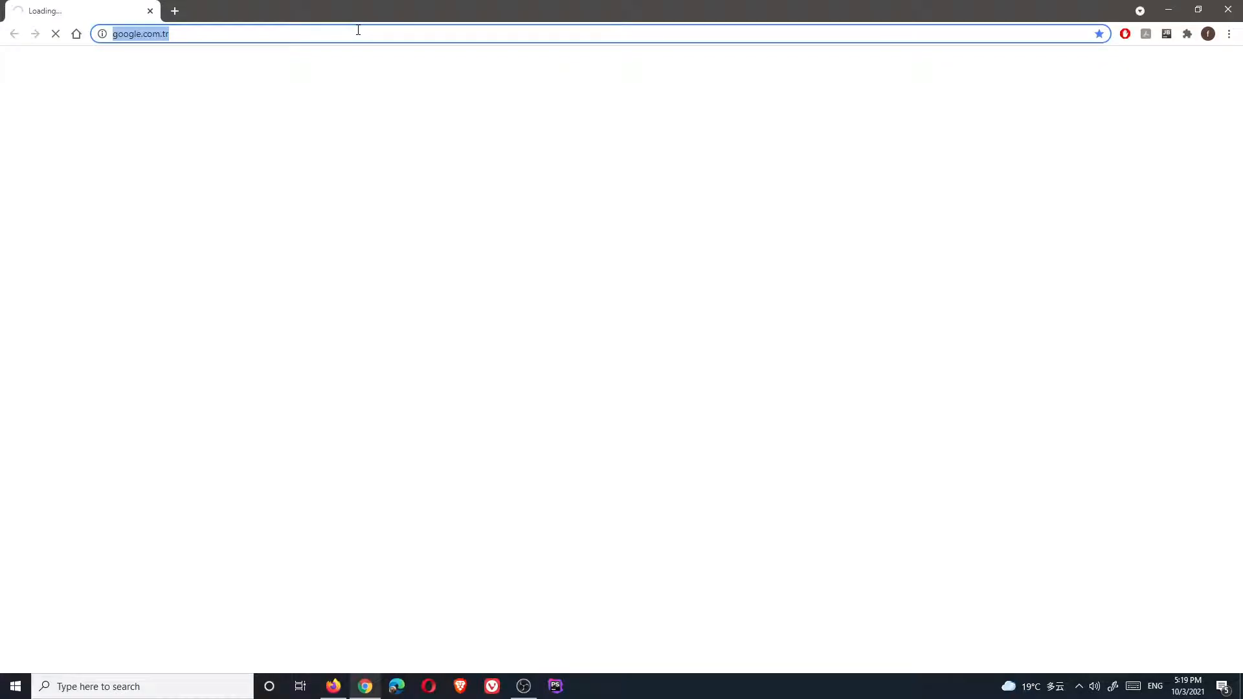
Load easilyorder.com in Chrome and enter Company B's username, moving on to the password
{"action": "type", "text": "easilyorder.com"}
{"action": "key", "text": "Return"}
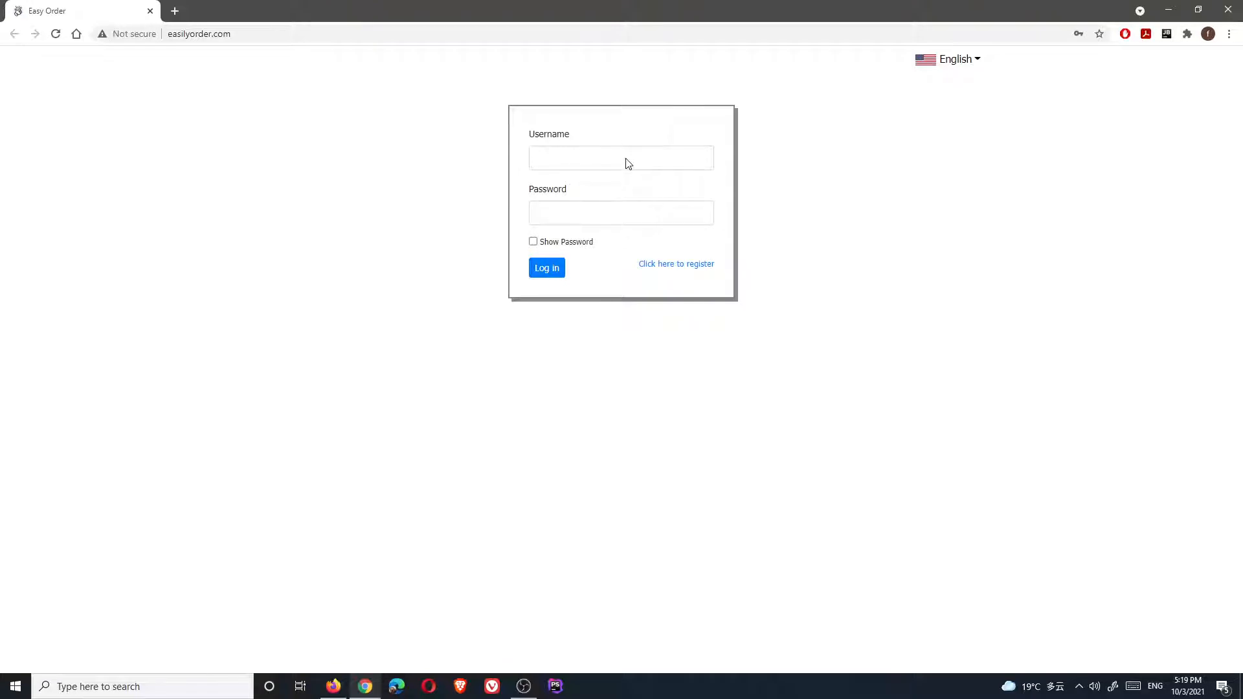
{"action": "left_click", "coordinate": [611, 158]}
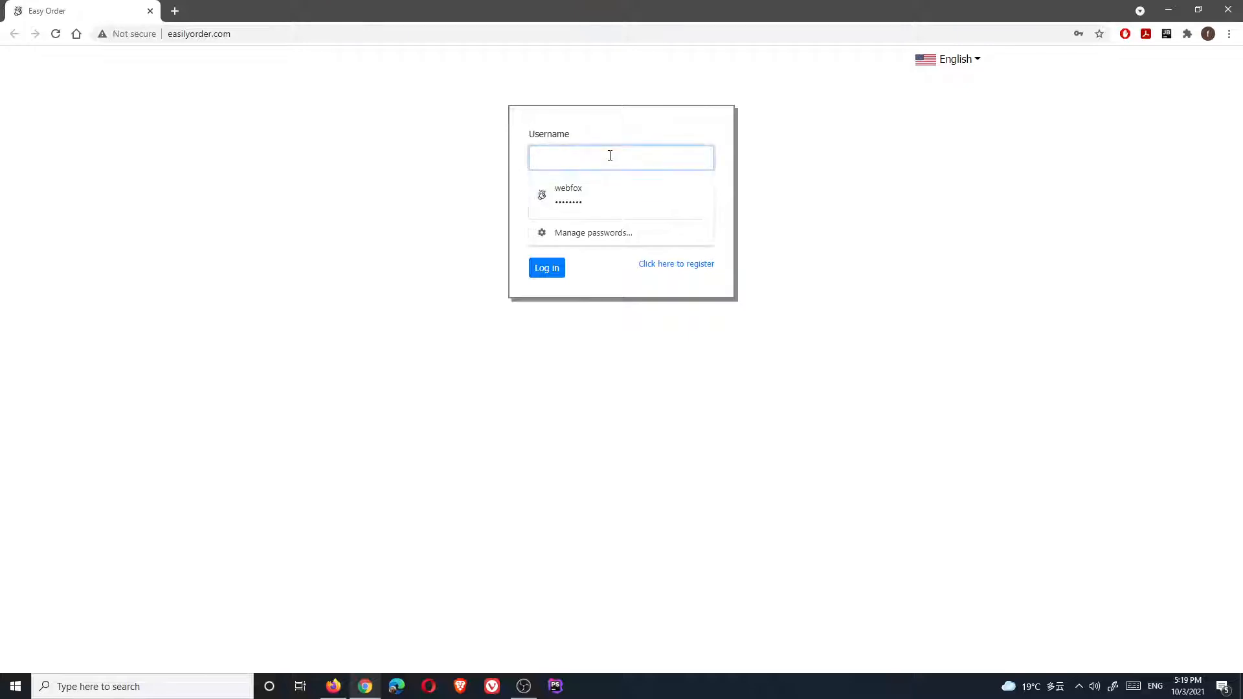
{"action": "type", "text": "companyb"}
{"action": "key", "text": "Tab"}
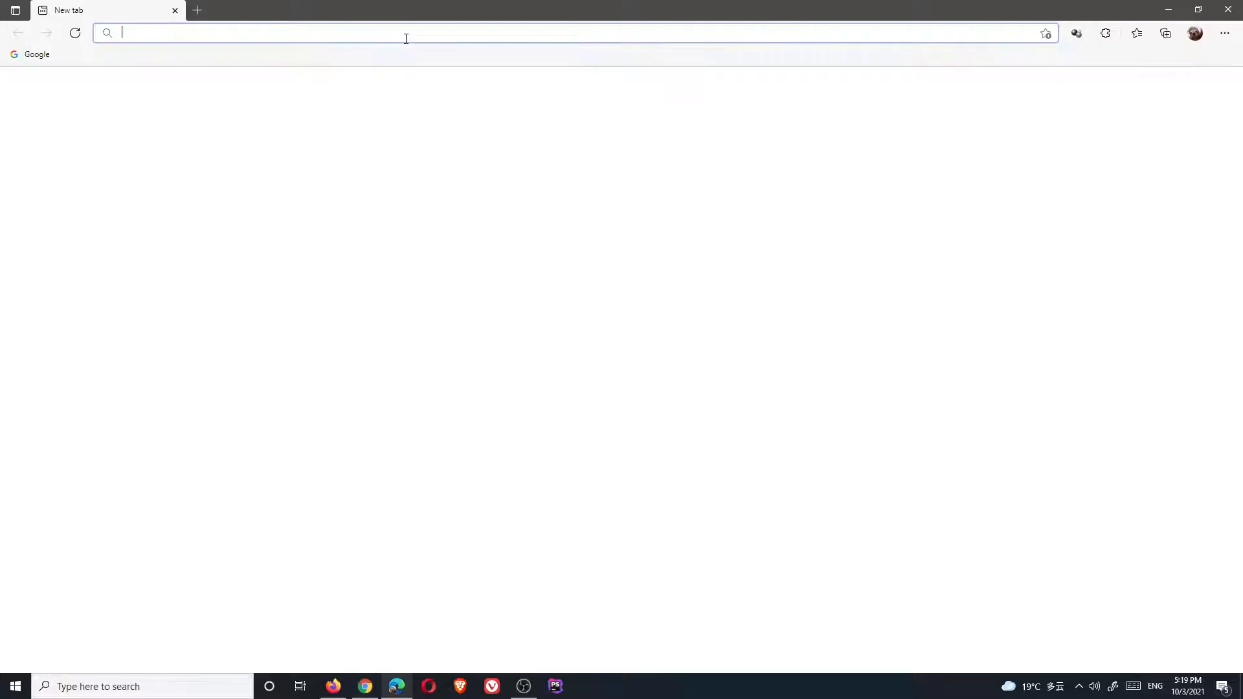
Load easilyorder.com in Edge and enter Company C's username, moving on to the password
{"action": "type", "text": "ea"}
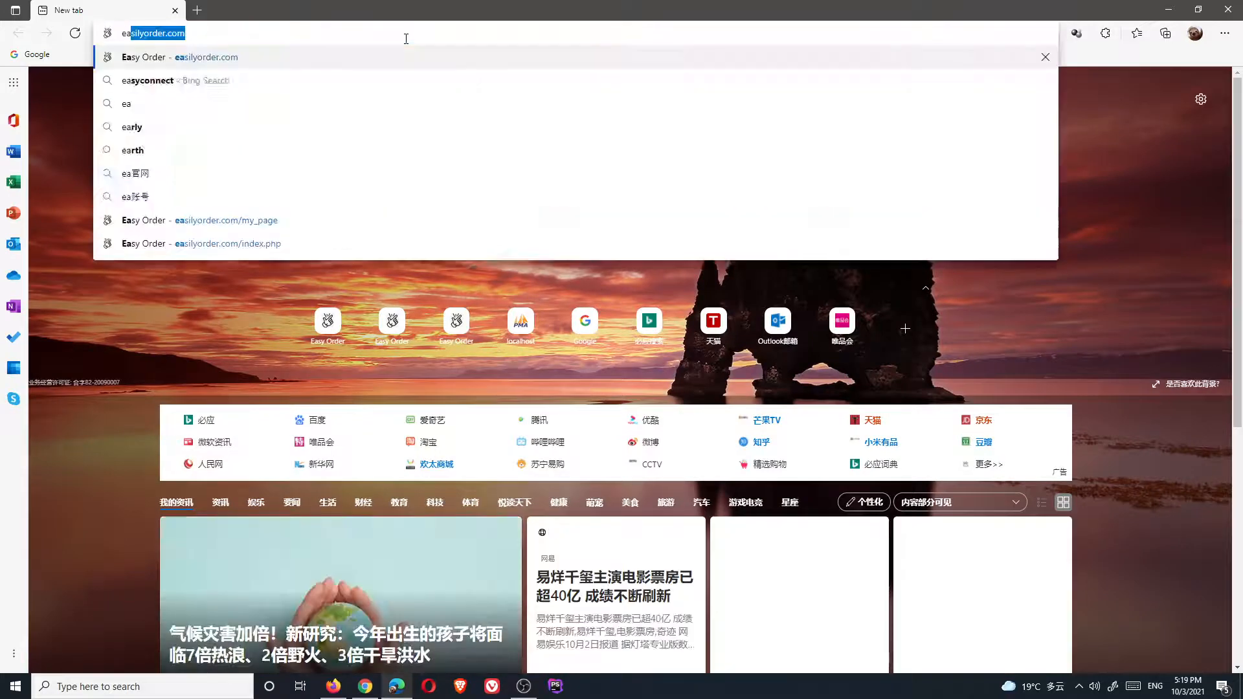
{"action": "key", "text": "Return"}
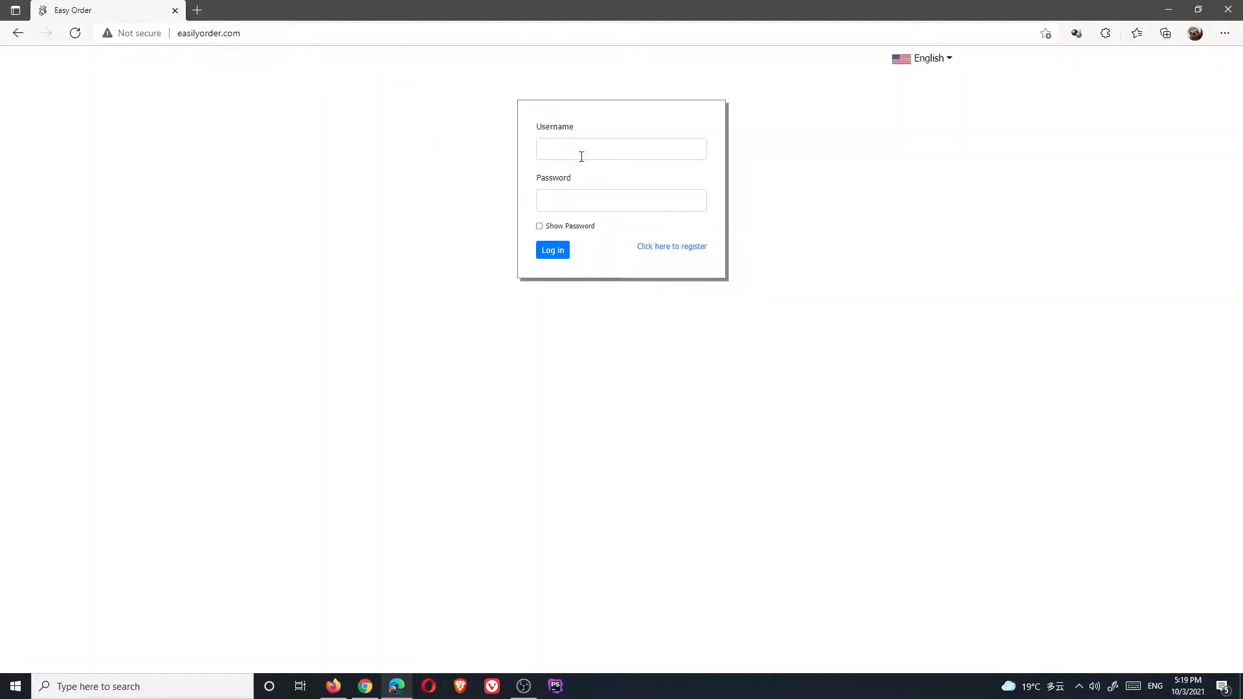
{"action": "left_click", "coordinate": [584, 152]}
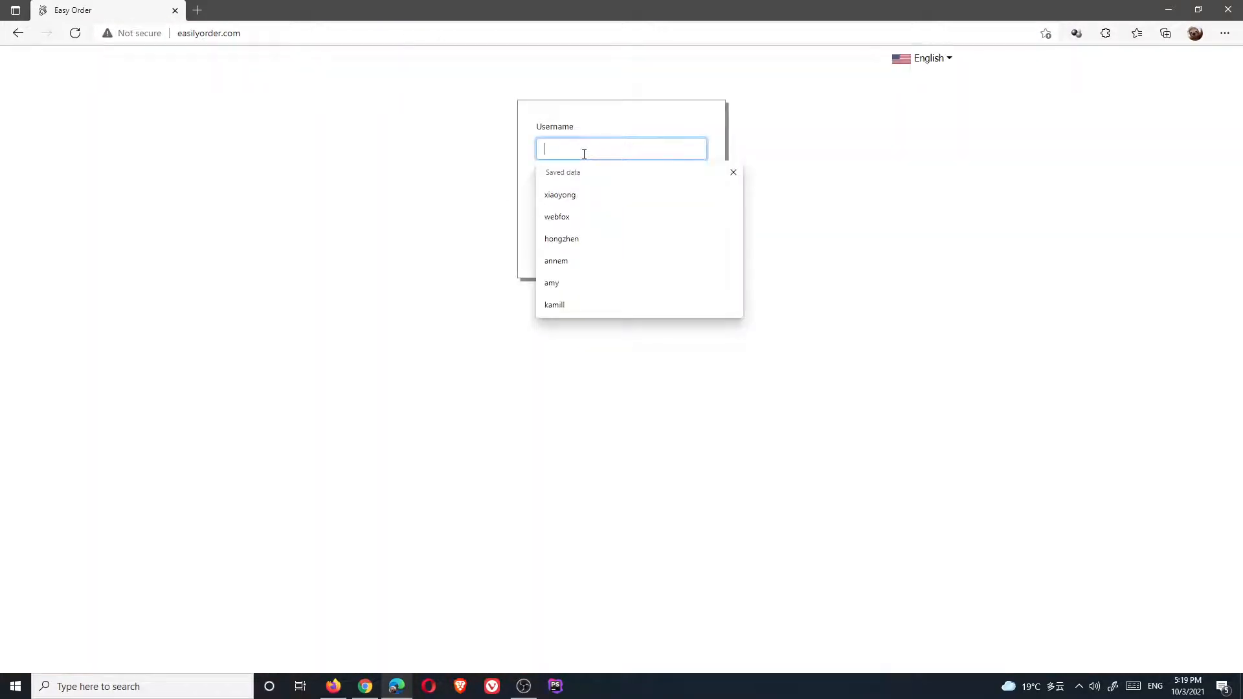
{"action": "type", "text": "ea"}
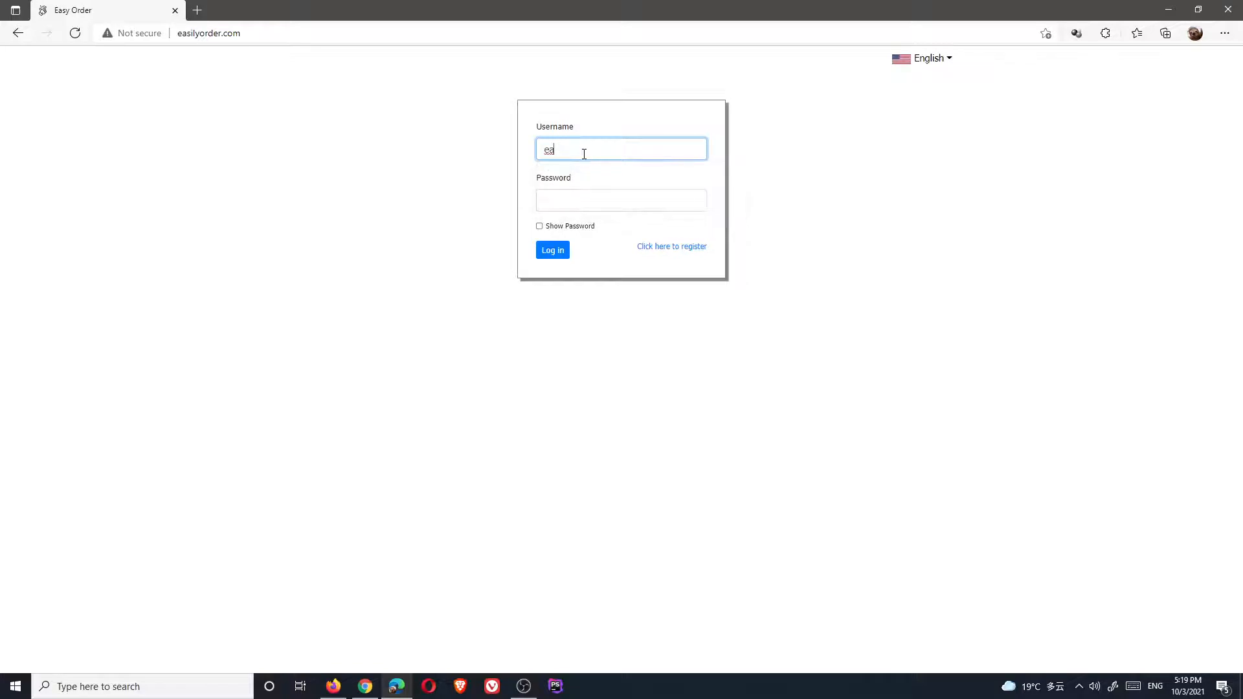
{"action": "key", "text": "BackSpace"}
{"action": "key", "text": "BackSpace"}
{"action": "type", "text": "company"}
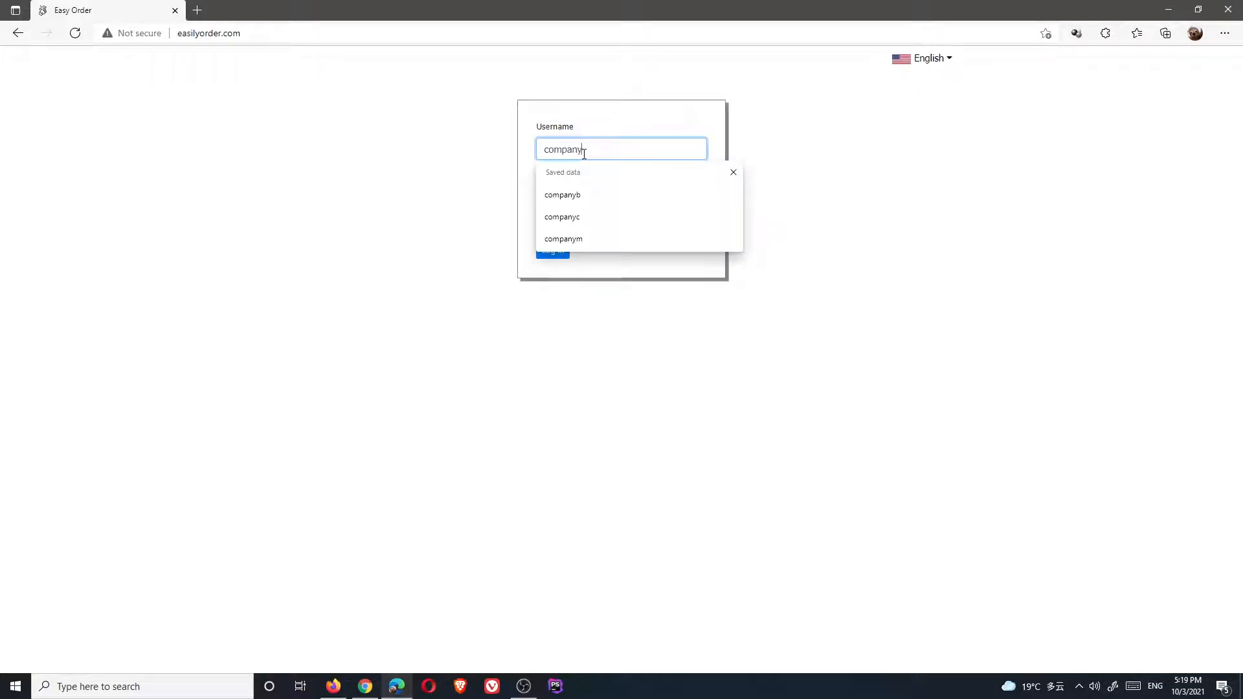
{"action": "type", "text": "c"}
{"action": "key", "text": "Tab"}
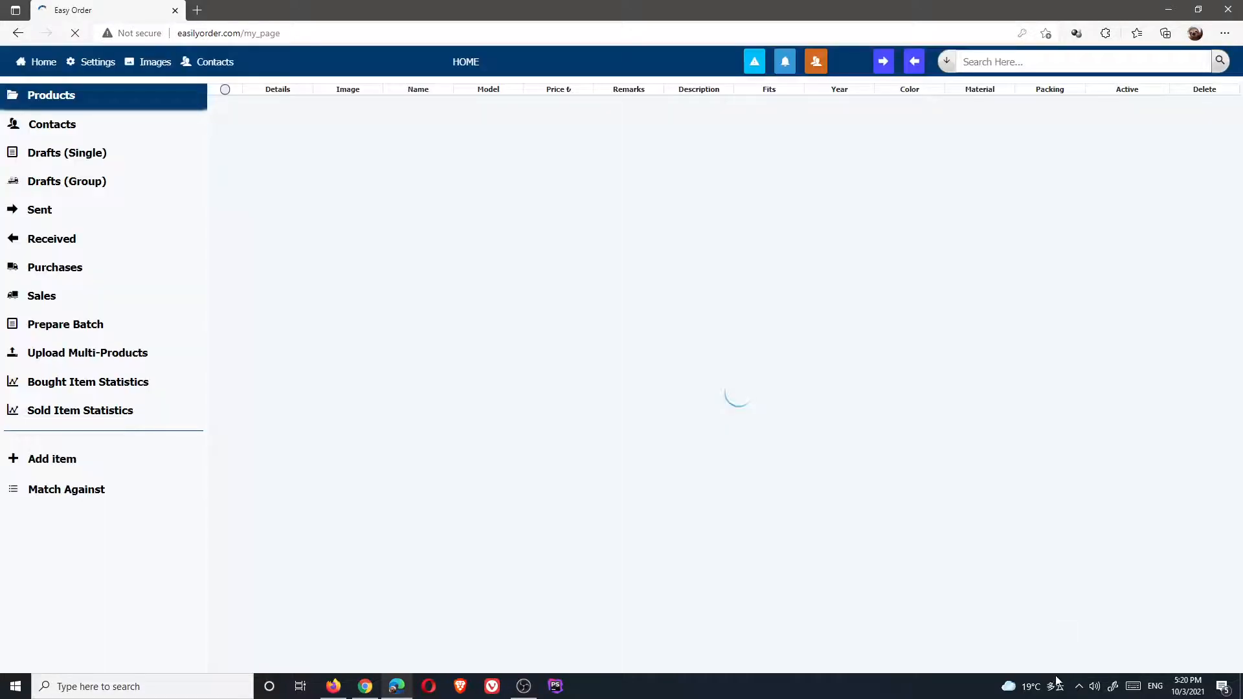
{"action": "left_click", "coordinate": [1078, 689]}
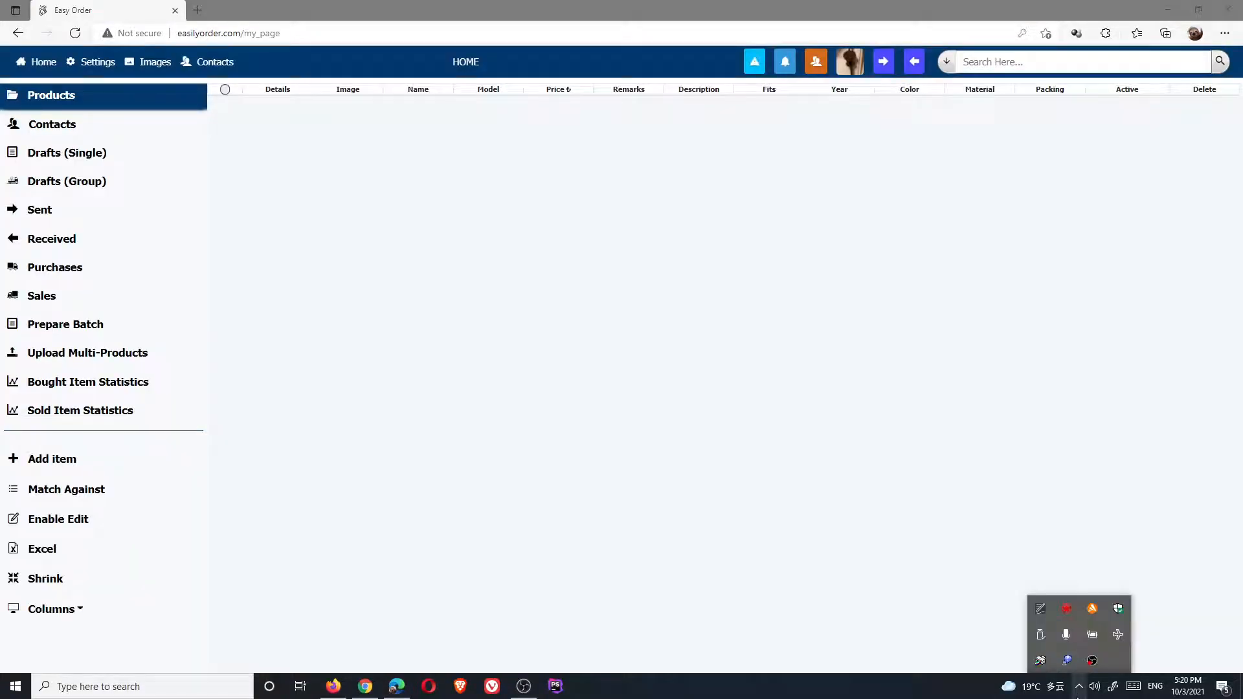
{"action": "left_click", "coordinate": [913, 693]}
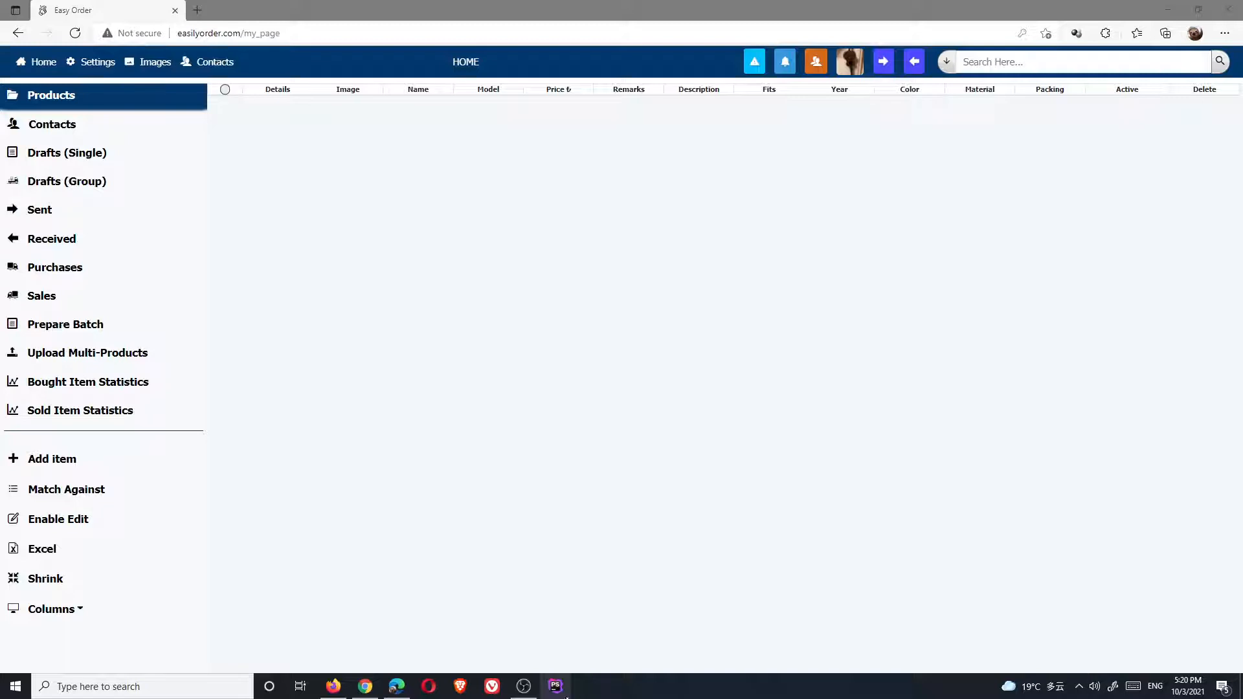
Switch to Company B's Chrome window and open its Contacts list
{"action": "left_click", "coordinate": [520, 691]}
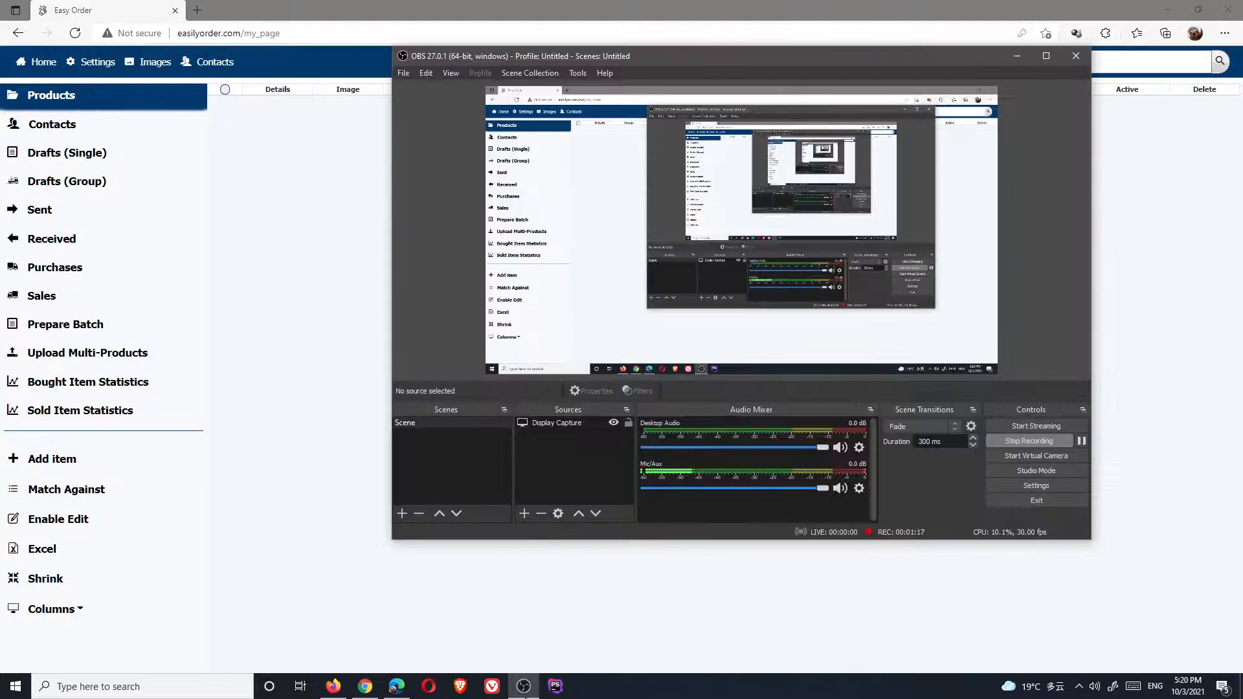
{"action": "left_click", "coordinate": [520, 691]}
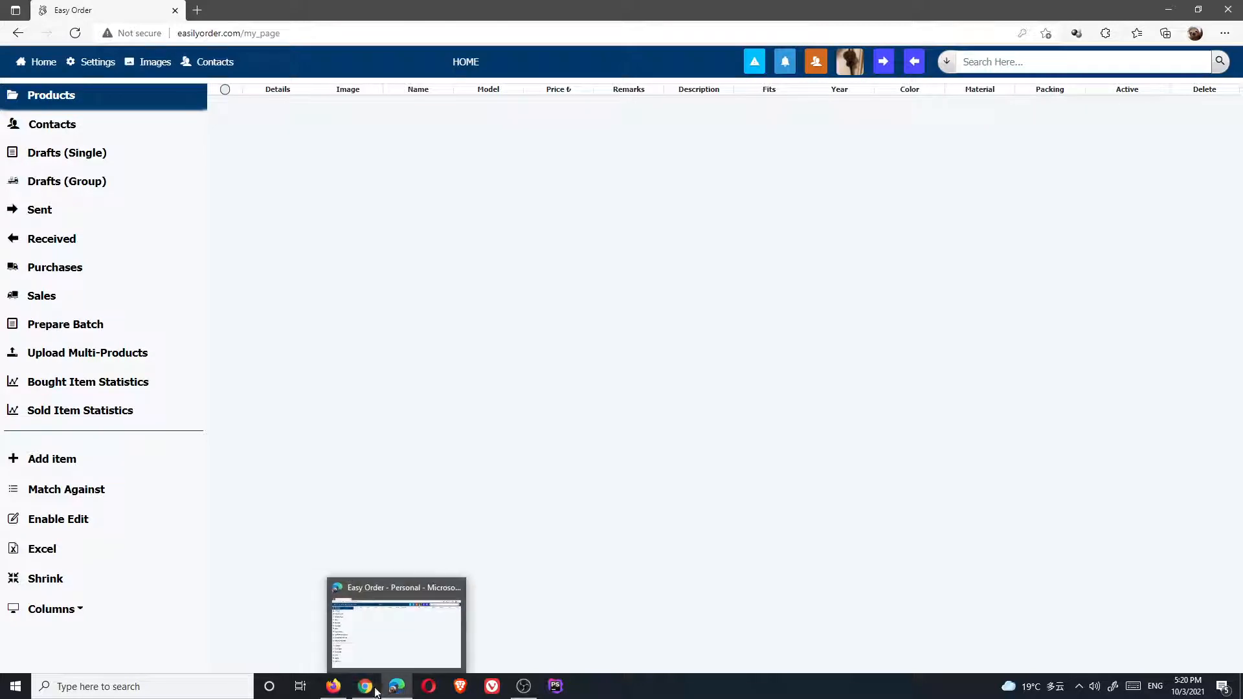
{"action": "left_click", "coordinate": [333, 687]}
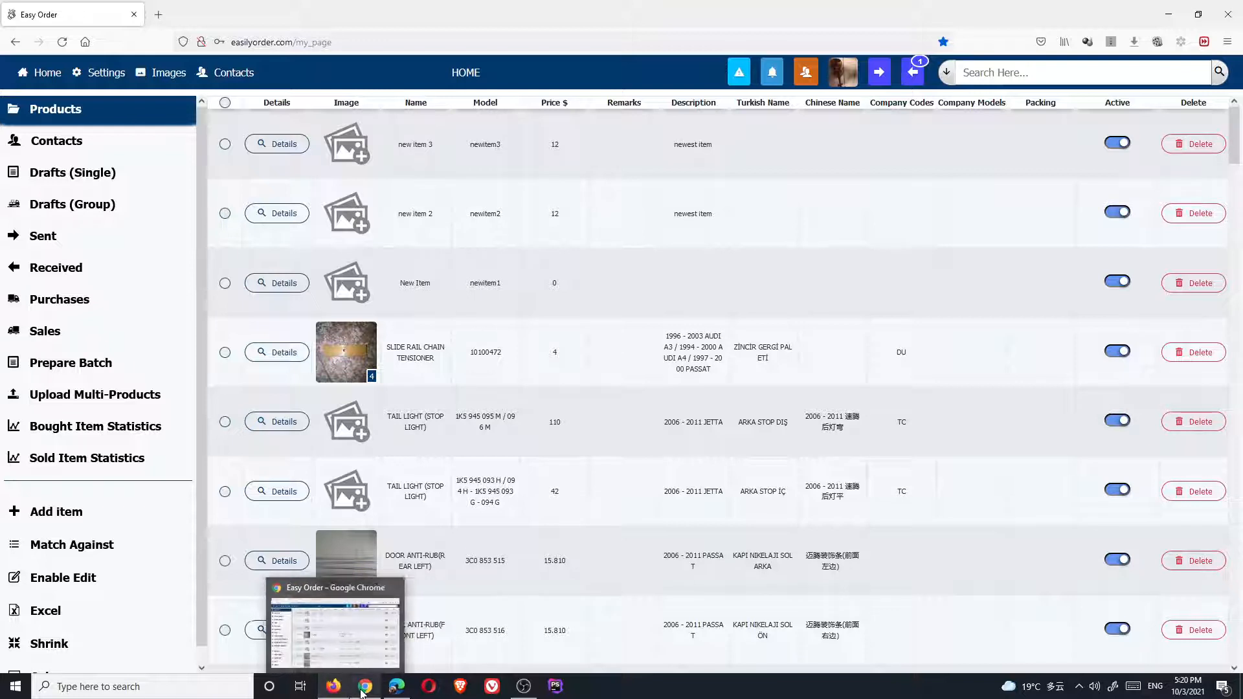
{"action": "left_click", "coordinate": [367, 691]}
{"action": "mouse_move", "coordinate": [373, 693]}
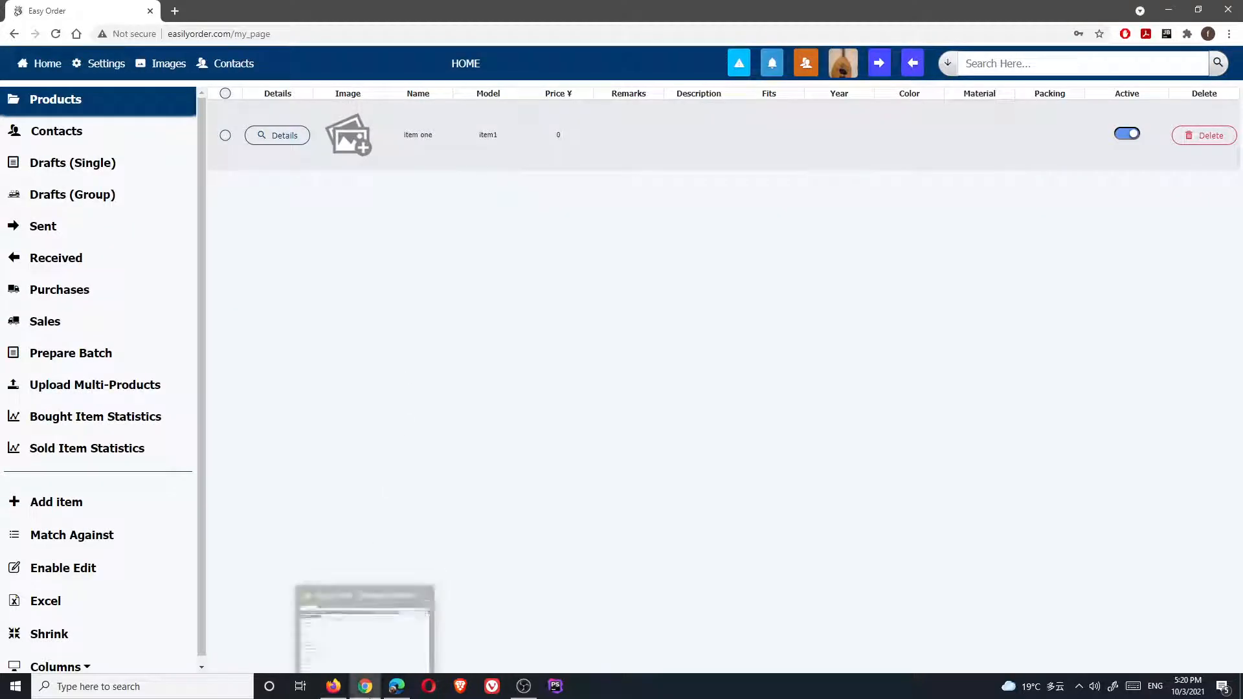
{"action": "left_click", "coordinate": [366, 688]}
{"action": "left_click", "coordinate": [366, 689]}
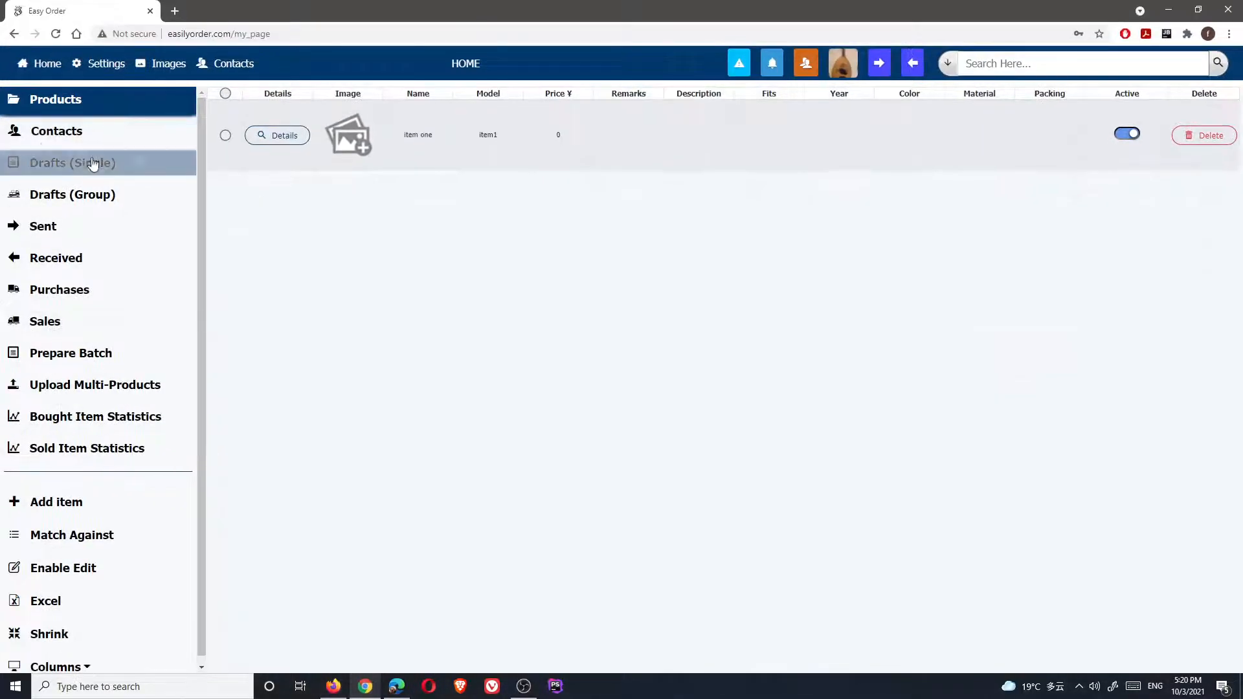
{"action": "left_click", "coordinate": [91, 132]}
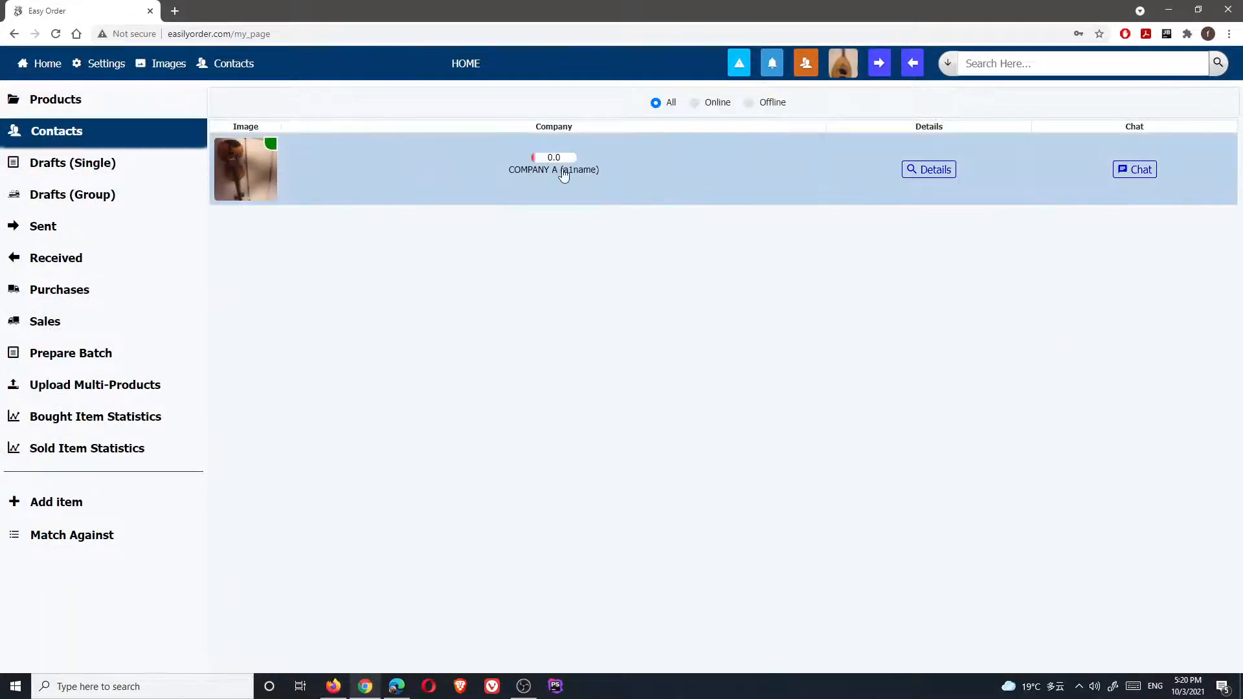
Open Company C's Contacts list in Edge, then return to Company A's Firefox window
{"action": "left_click", "coordinate": [396, 686]}
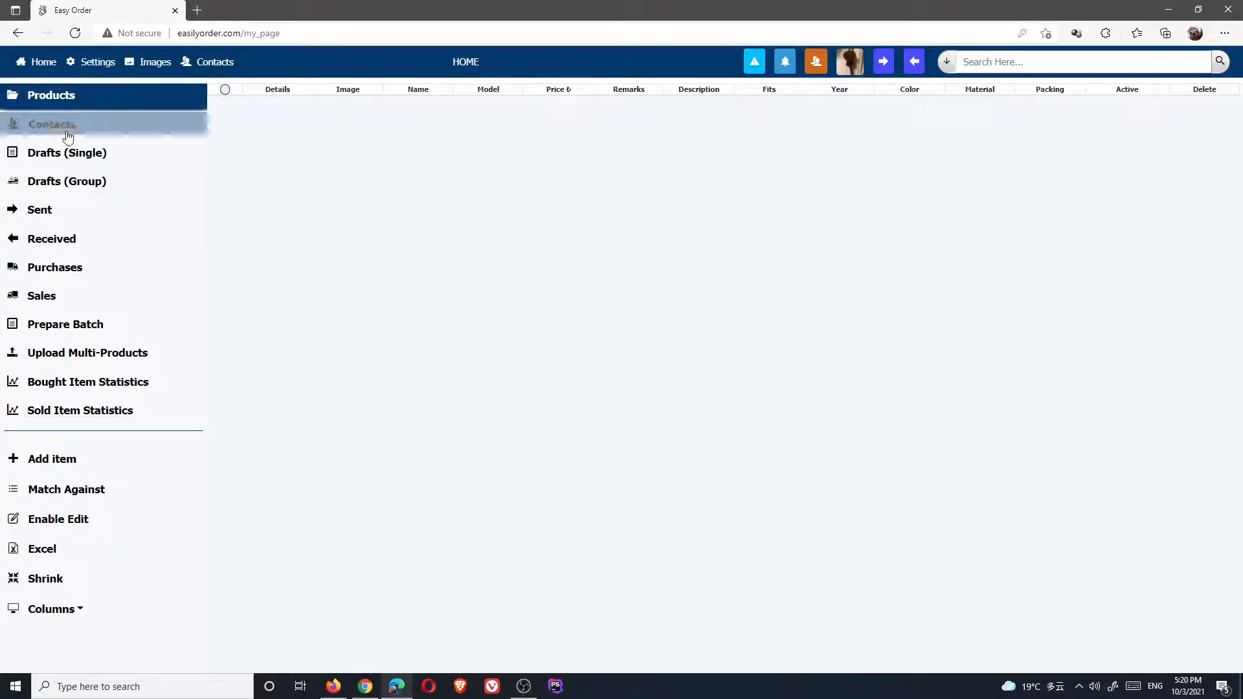
{"action": "left_click", "coordinate": [67, 134]}
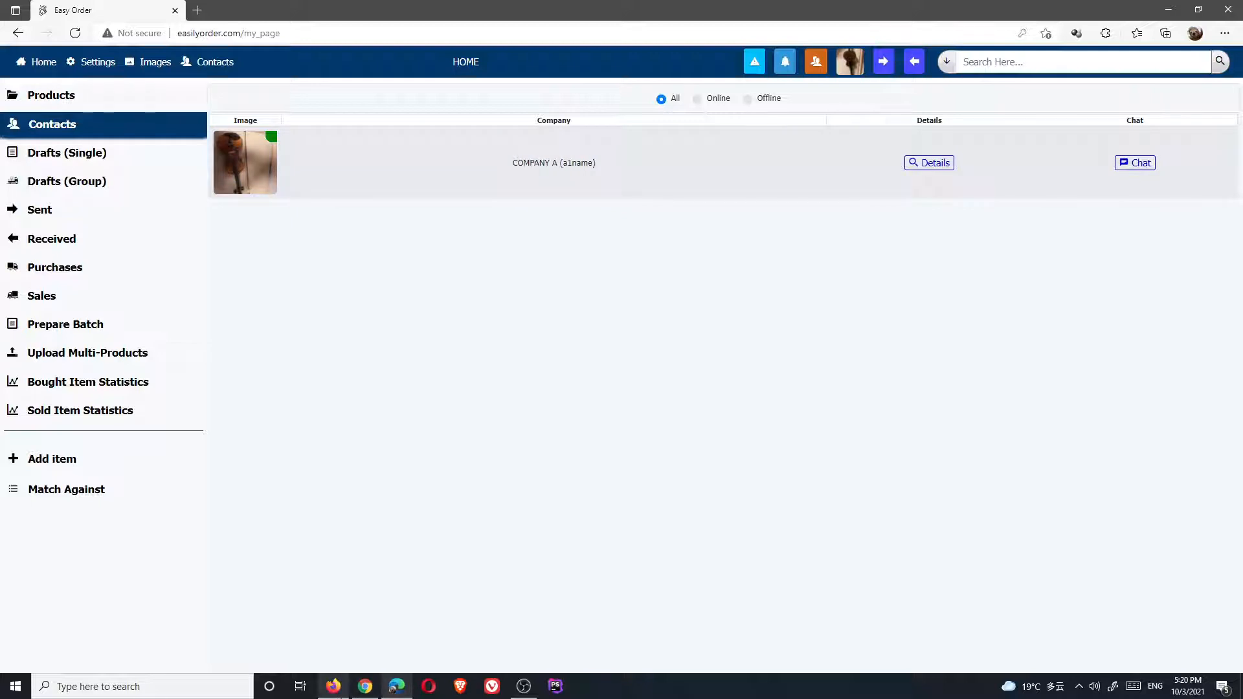
{"action": "mouse_move", "coordinate": [357, 693]}
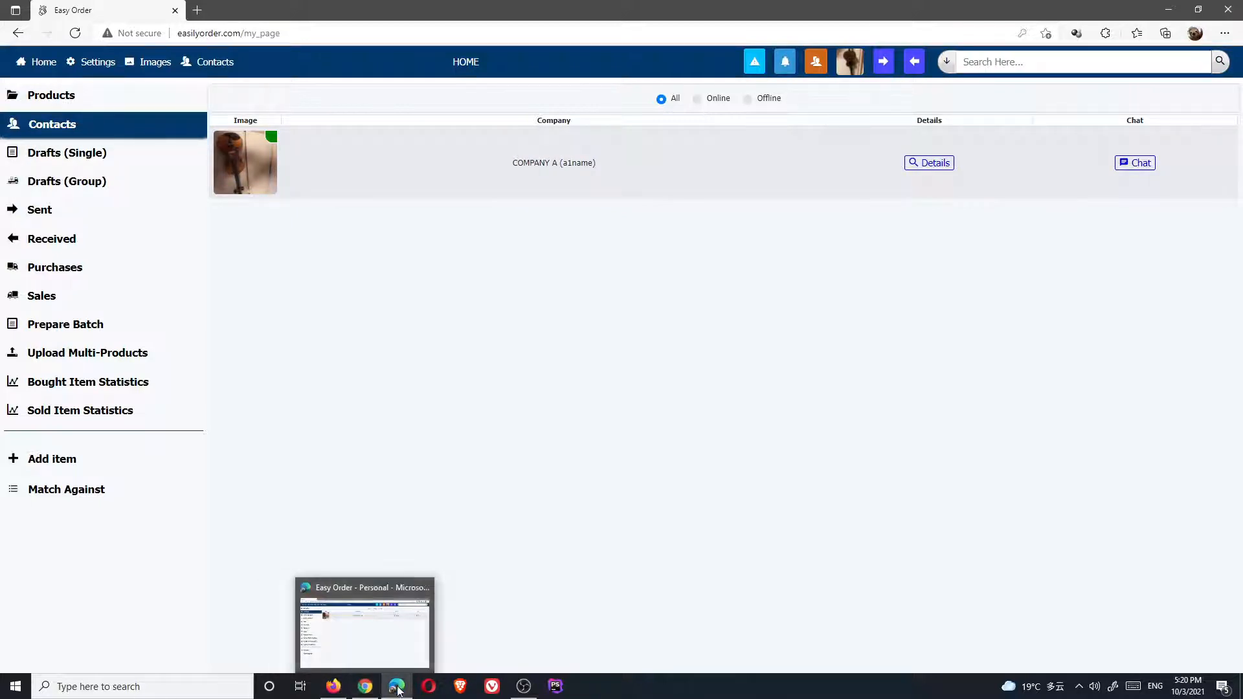
{"action": "left_click", "coordinate": [331, 691]}
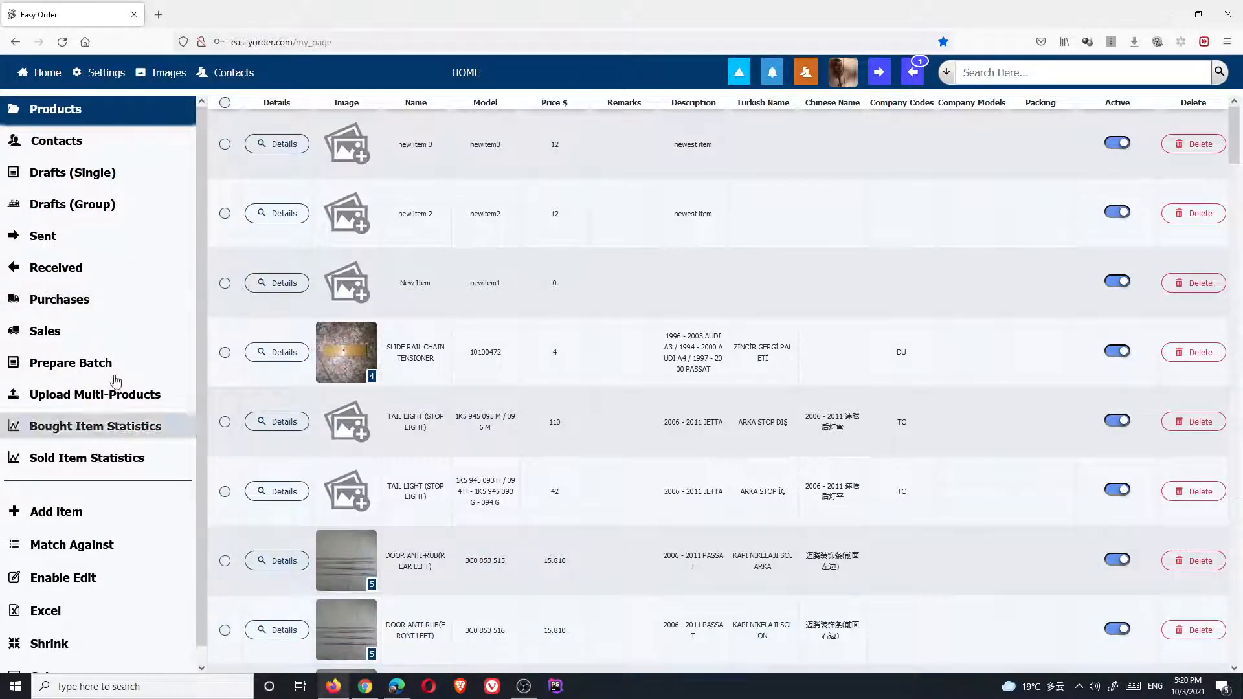
Open Prepare Batch and start a batch with COMPANY B selected
{"action": "left_click", "coordinate": [68, 364]}
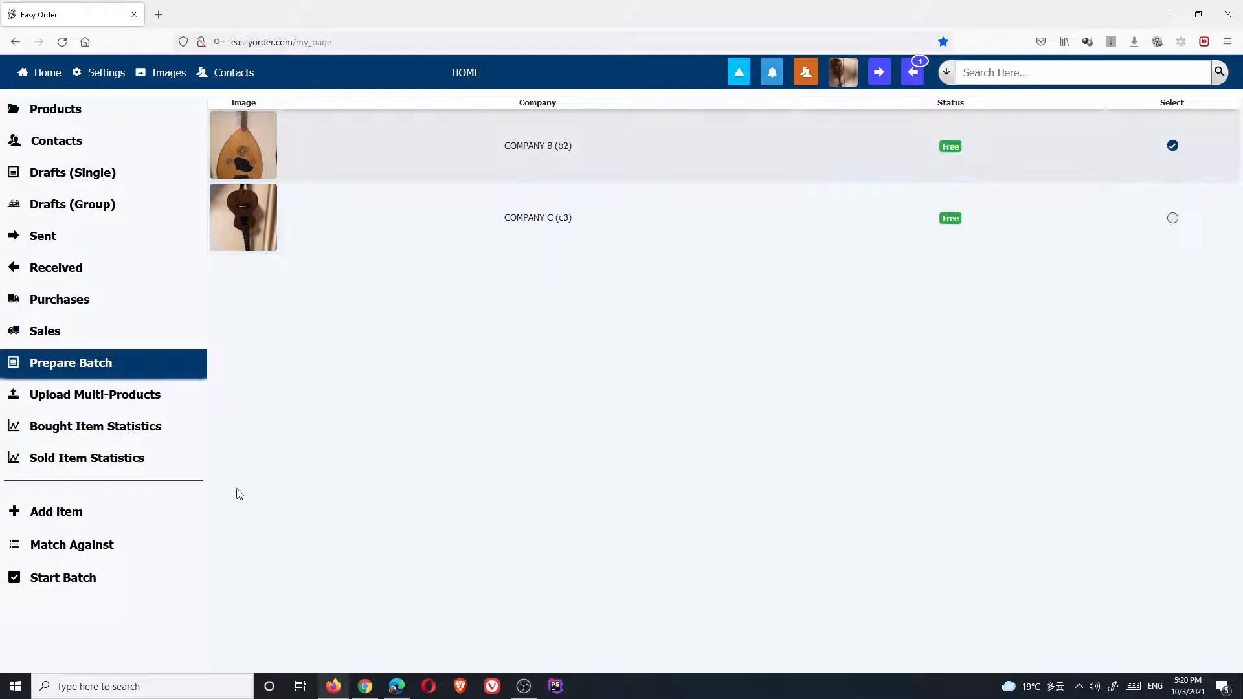
{"action": "left_click", "coordinate": [54, 581]}
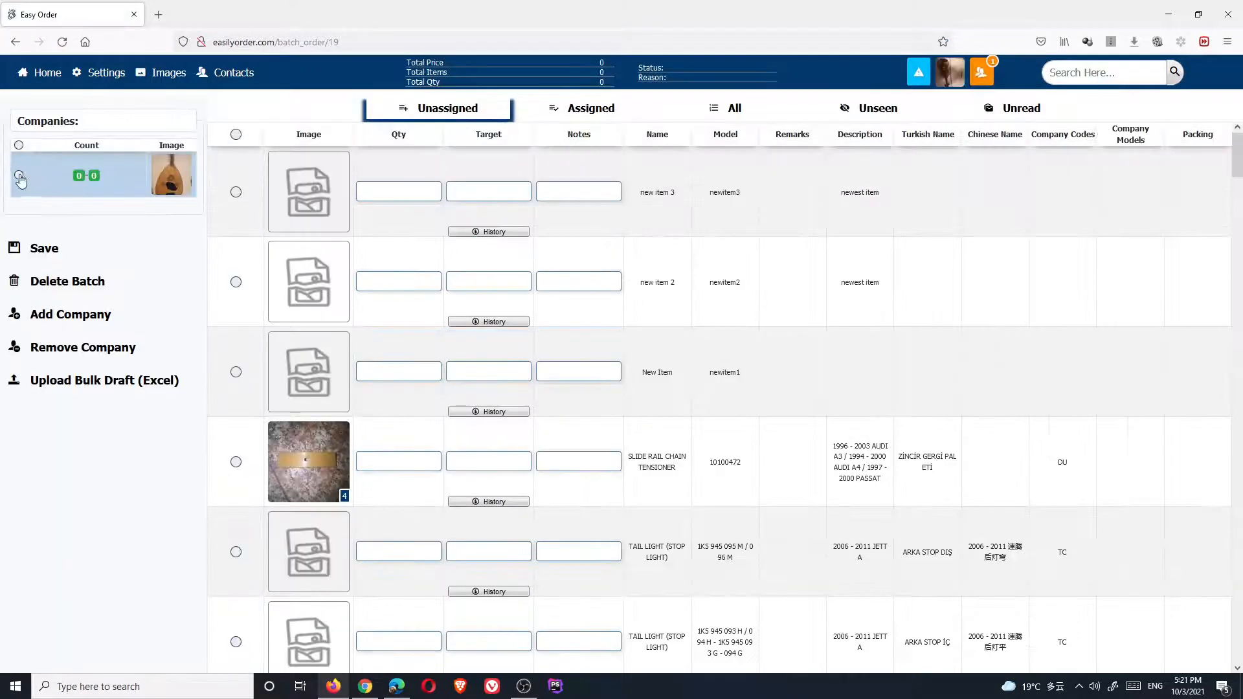
Mark the slide rail chain tensioner, door anti-rub, oil cooler, crank shaft and turbocharger, and save them to COMPANY B
{"action": "left_click", "coordinate": [236, 462]}
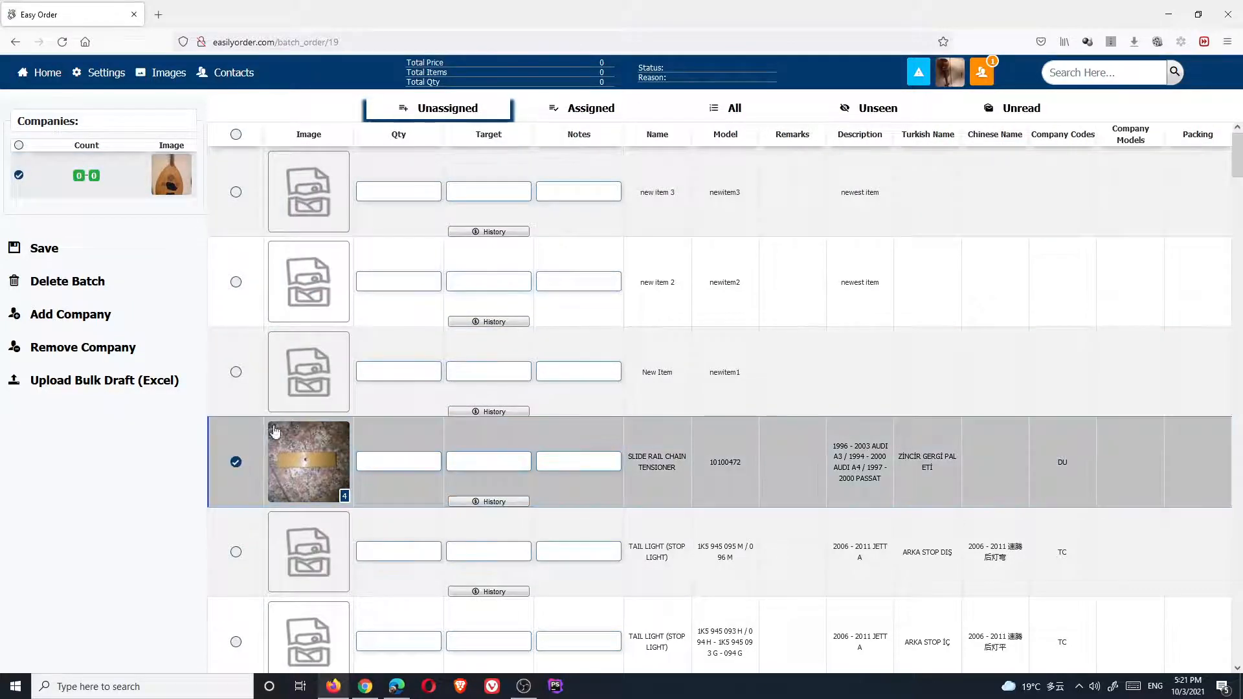
{"action": "scroll", "coordinate": [272, 432], "scroll_direction": "down", "scroll_amount": 2}
{"action": "scroll", "coordinate": [272, 432], "scroll_direction": "down", "scroll_amount": 2}
{"action": "left_click", "coordinate": [235, 436]}
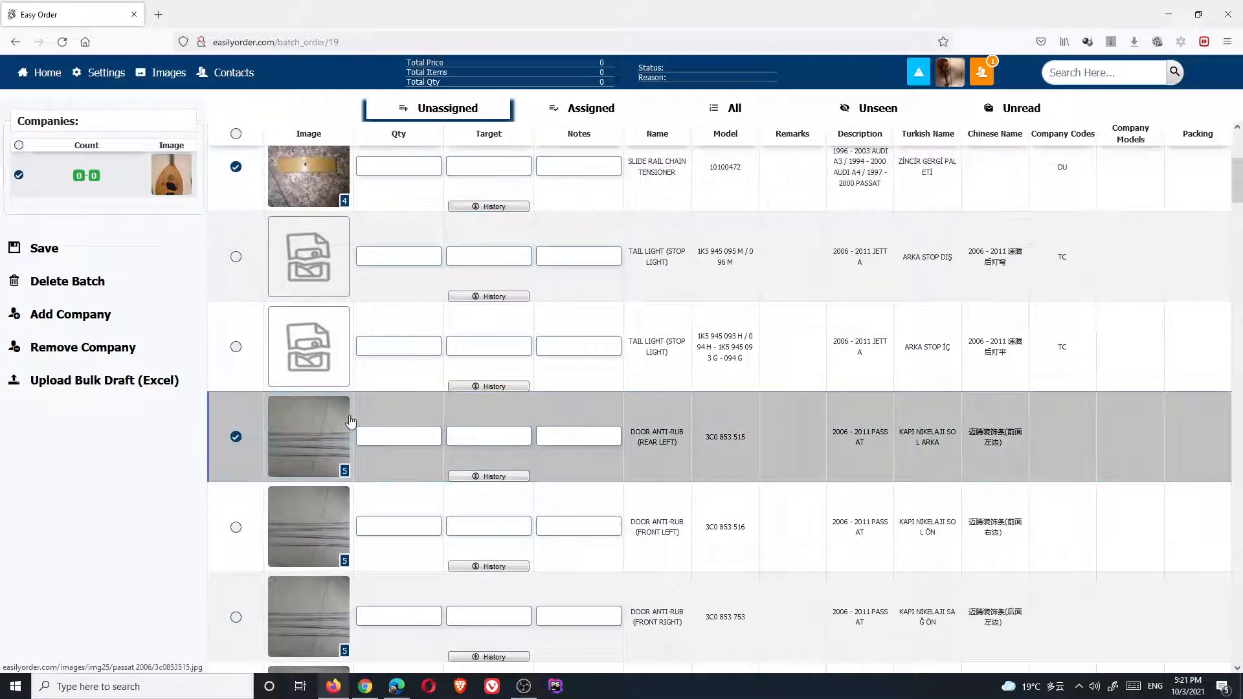
{"action": "scroll", "coordinate": [350, 422], "scroll_direction": "down", "scroll_amount": 15}
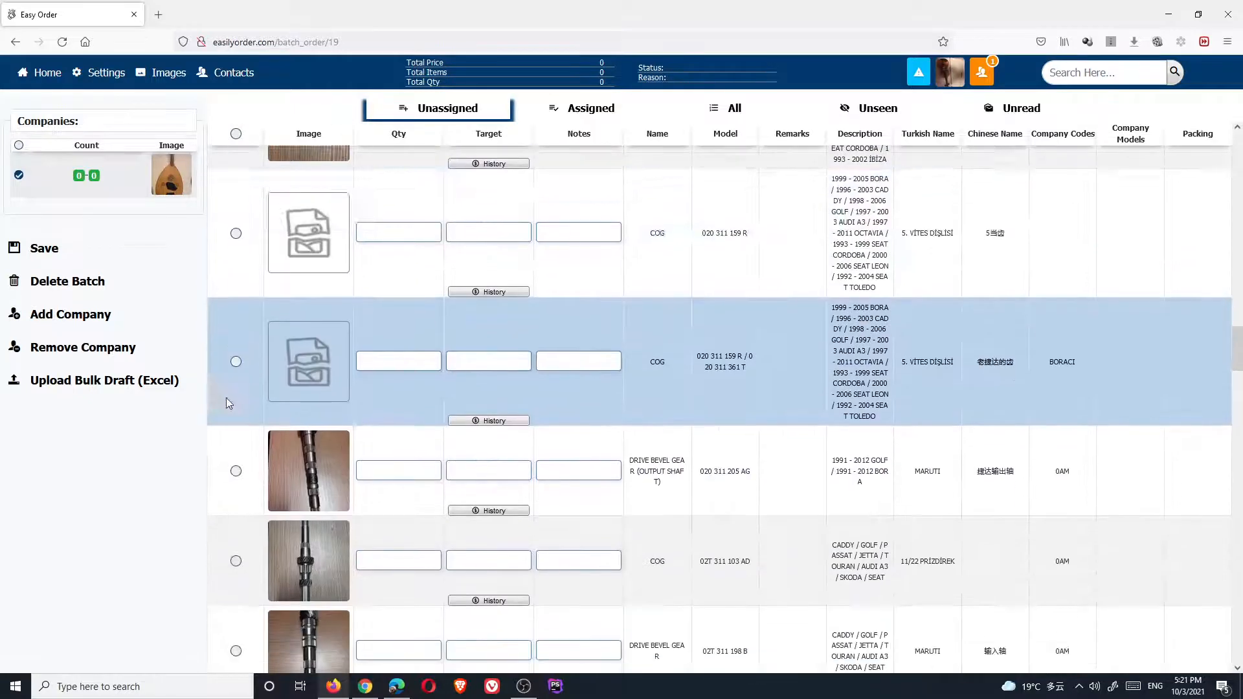
{"action": "scroll", "coordinate": [228, 387], "scroll_direction": "down", "scroll_amount": 8}
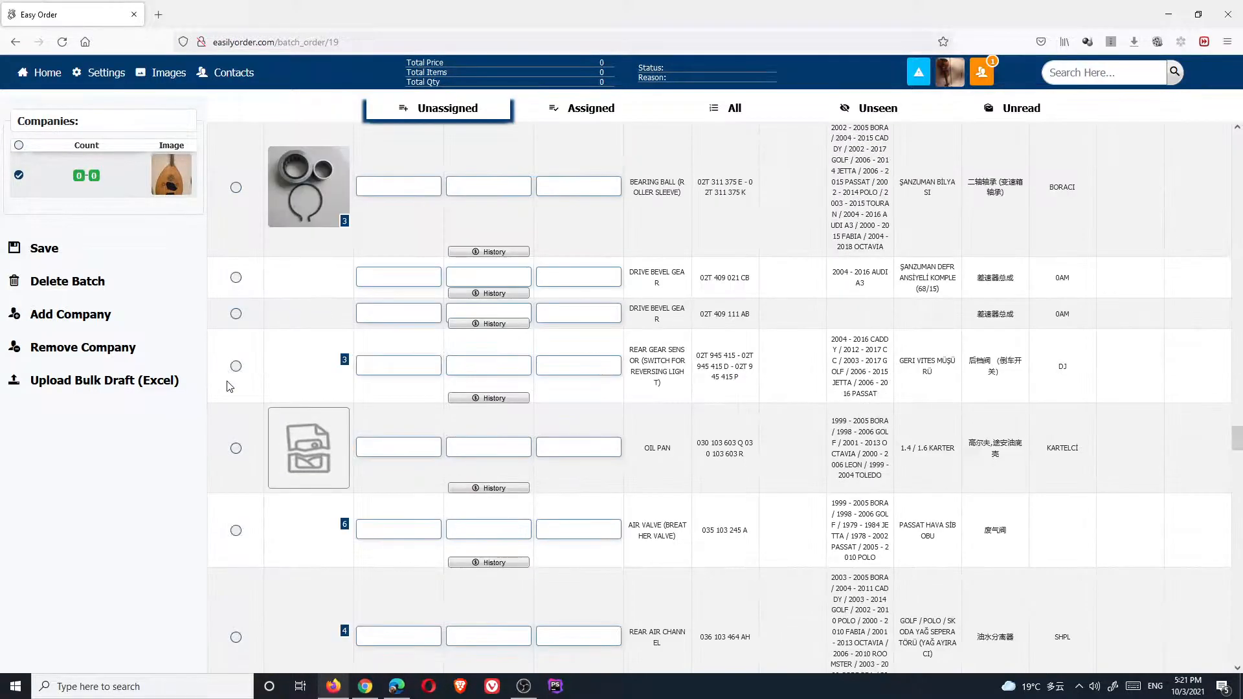
{"action": "scroll", "coordinate": [228, 382], "scroll_direction": "down", "scroll_amount": 5}
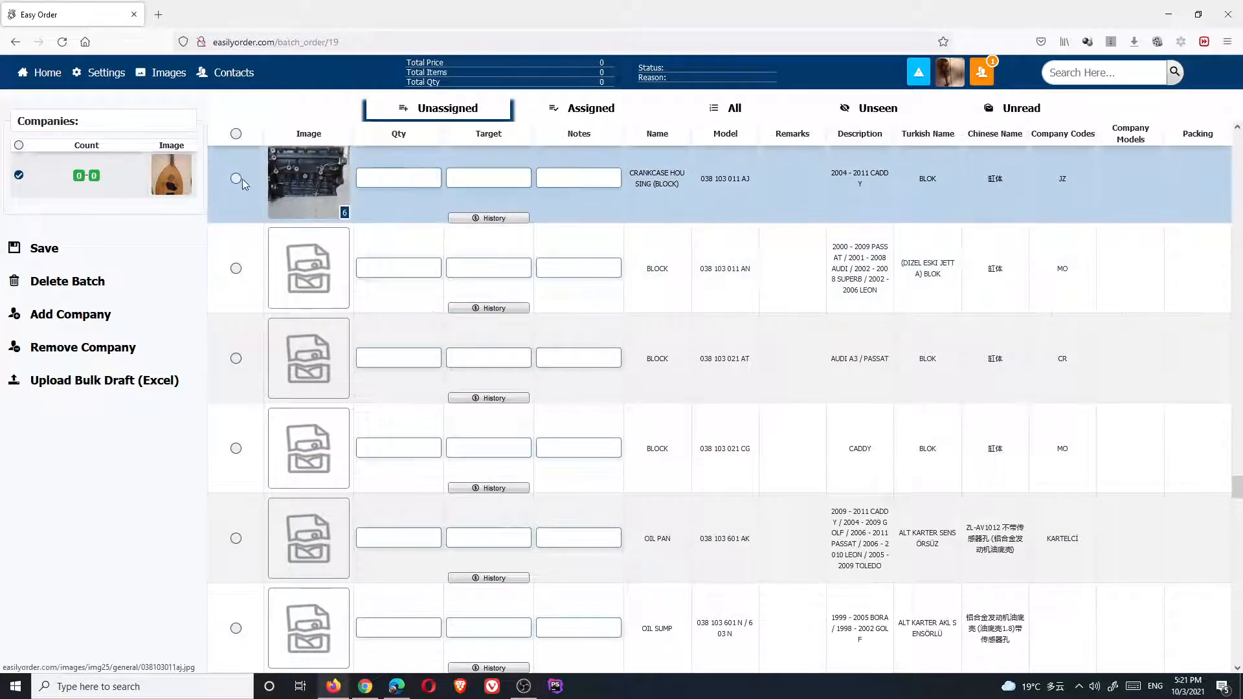
{"action": "scroll", "coordinate": [253, 233], "scroll_direction": "down", "scroll_amount": 10}
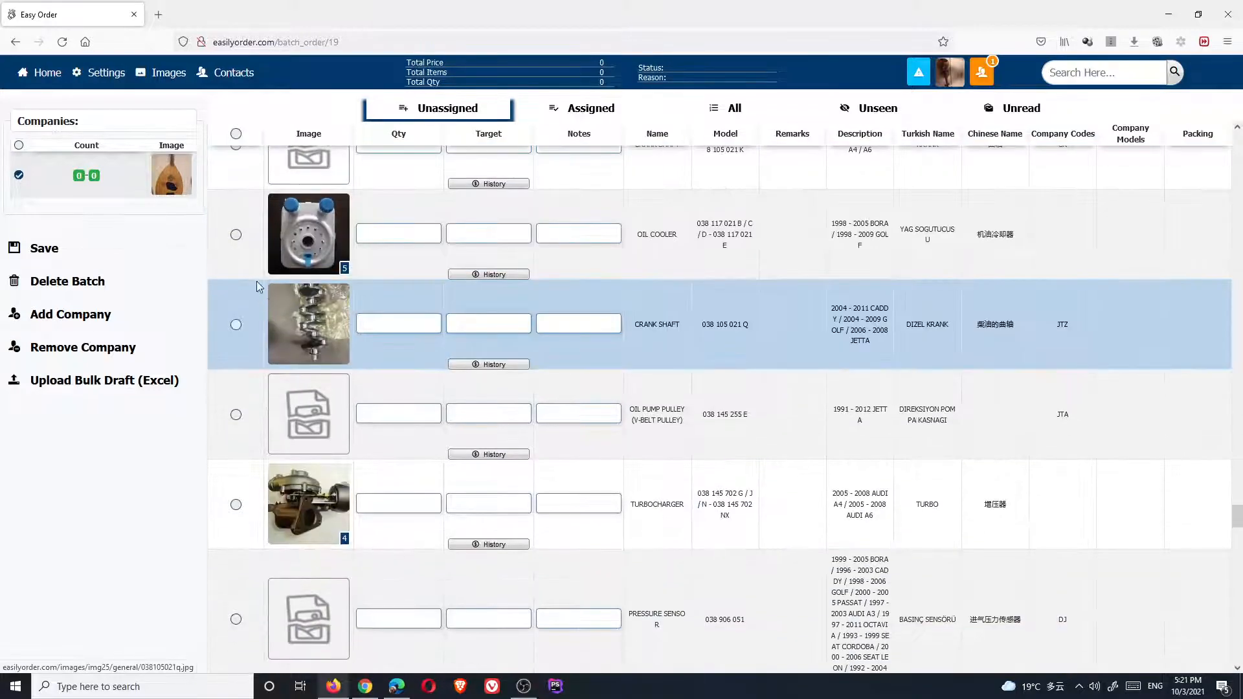
{"action": "left_click", "coordinate": [237, 236]}
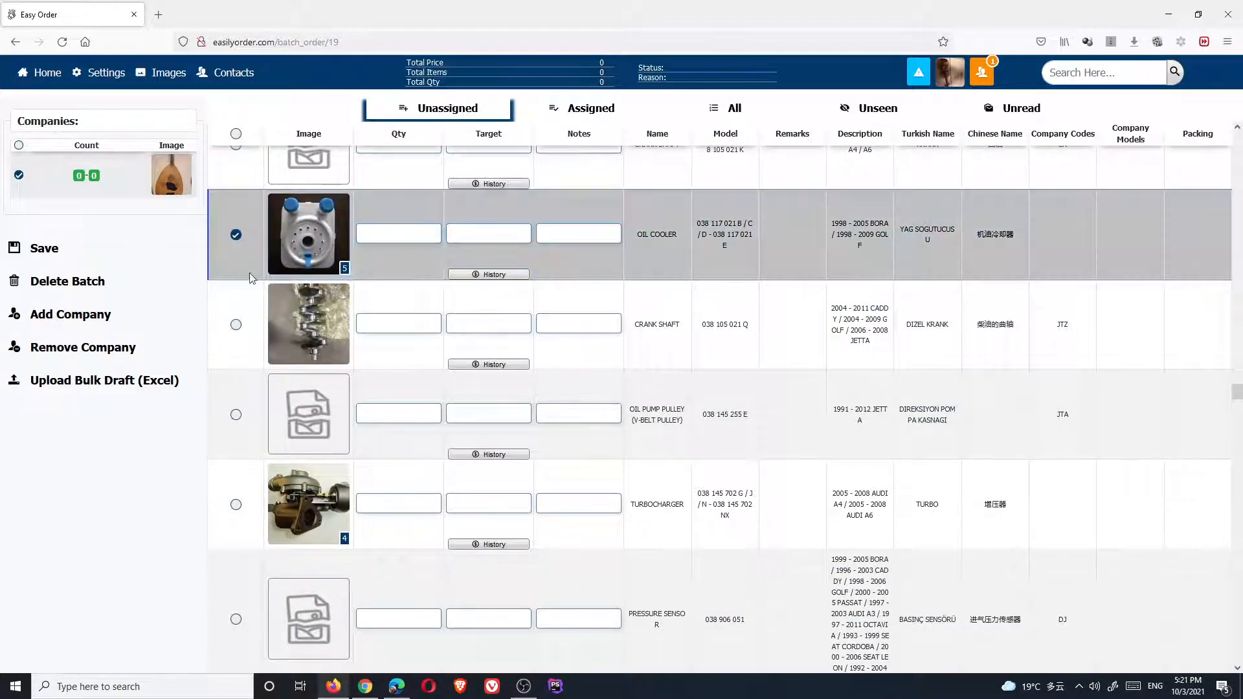
{"action": "left_click", "coordinate": [235, 324]}
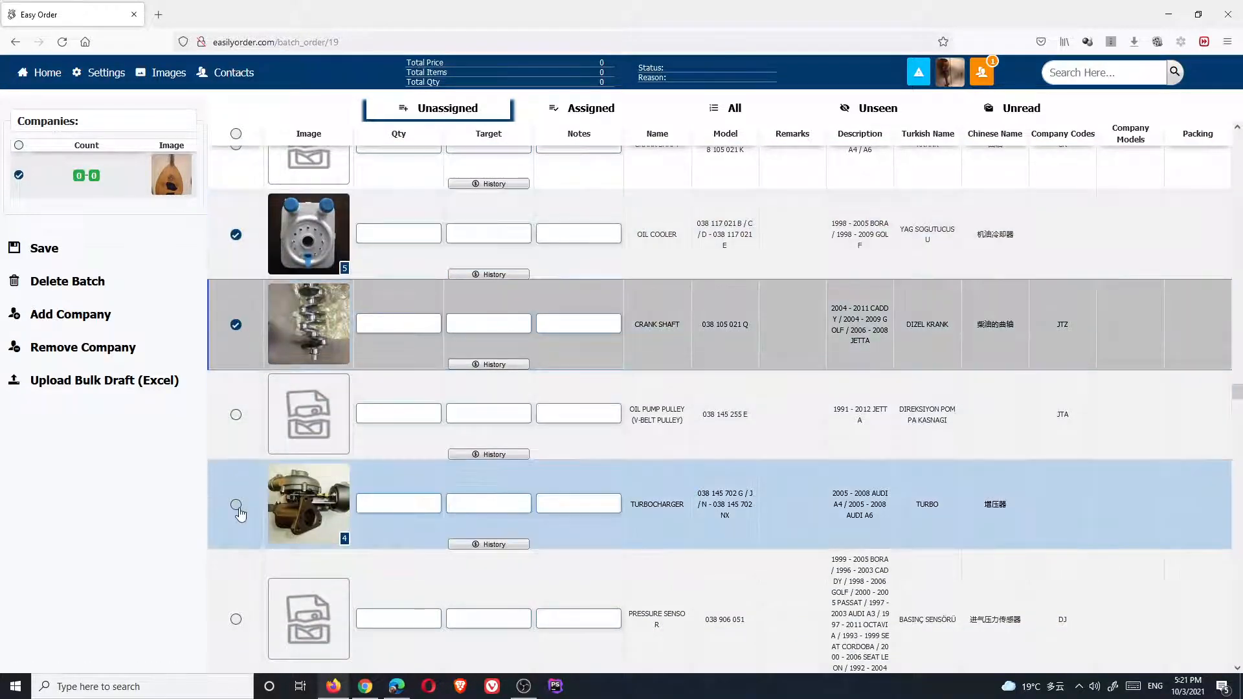
{"action": "left_click", "coordinate": [237, 505]}
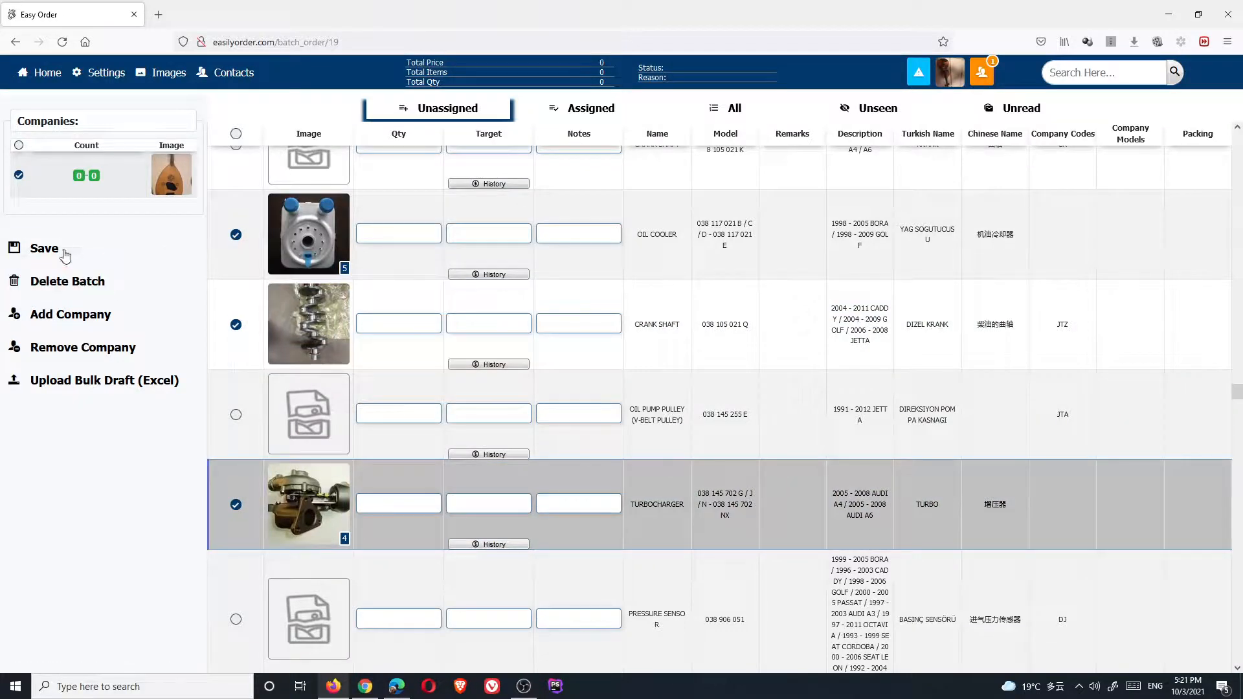
{"action": "left_click", "coordinate": [58, 251]}
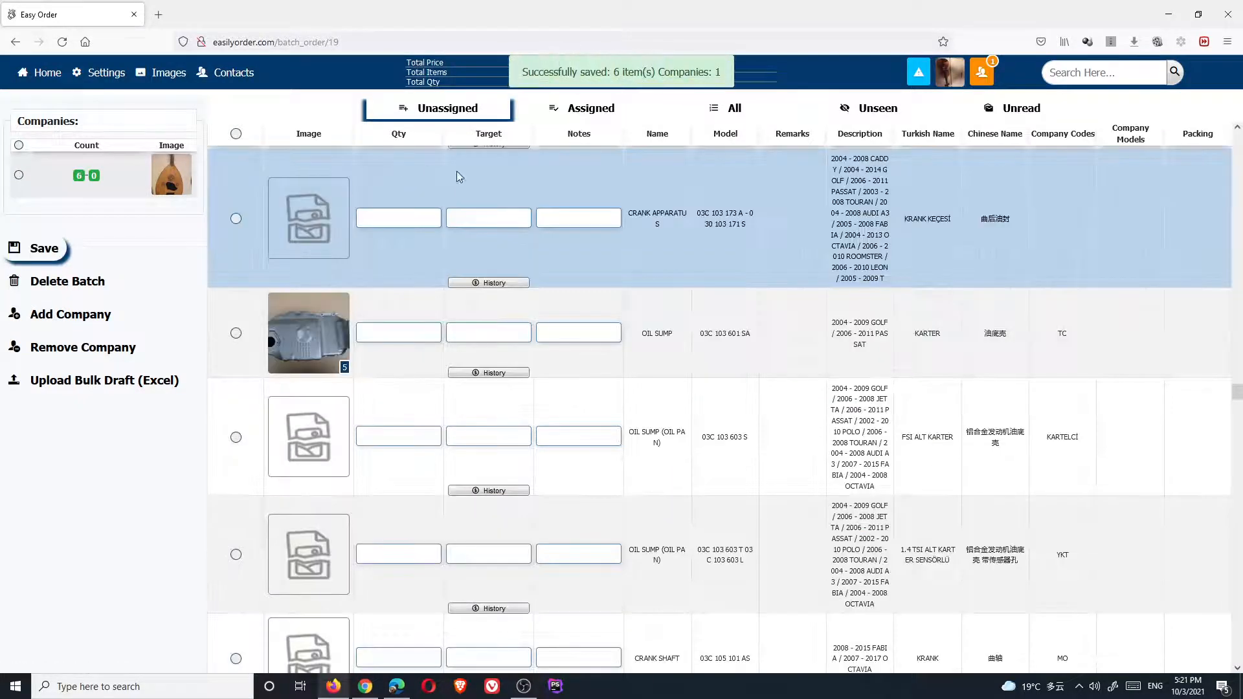
{"action": "scroll", "coordinate": [396, 430], "scroll_direction": "down", "scroll_amount": 5}
{"action": "scroll", "coordinate": [396, 431], "scroll_direction": "up", "scroll_amount": 3}
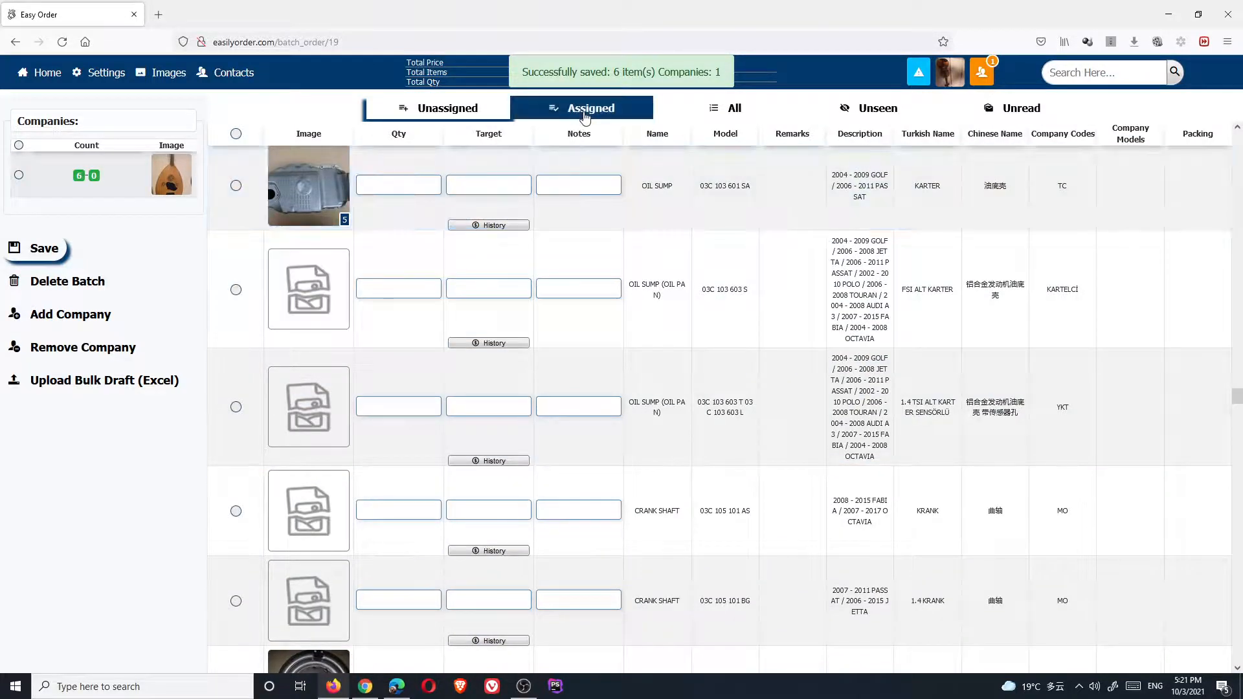
Review the Assigned tab's items, then open COMPANY B's batch page from its green 6 badge
{"action": "left_click", "coordinate": [585, 110]}
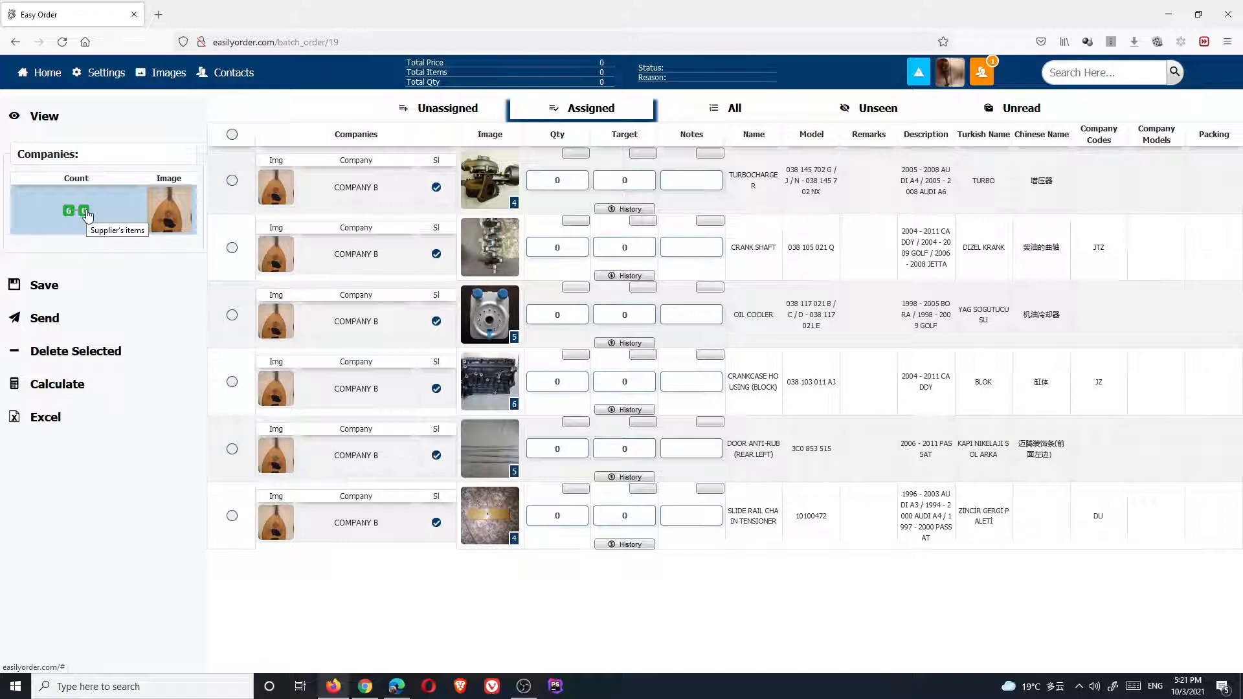
{"action": "left_click", "coordinate": [975, 78]}
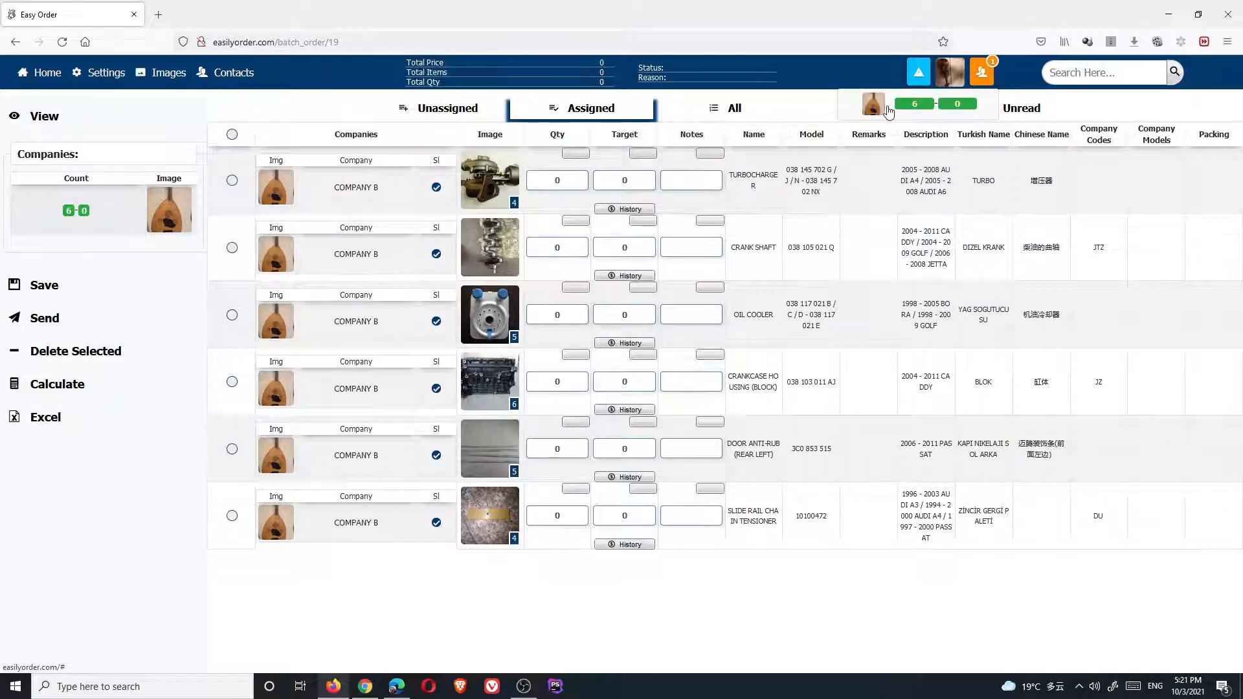
{"action": "left_click", "coordinate": [915, 109]}
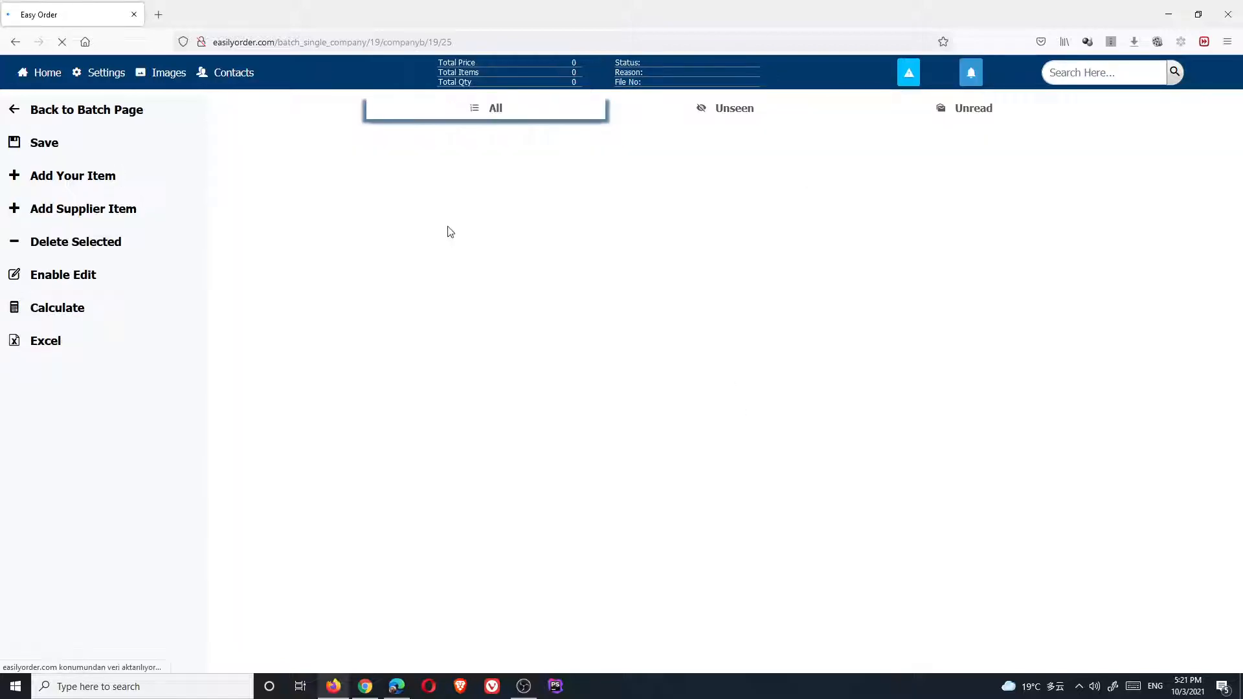
Add supplier product item one to COMPANY B's batch
{"action": "left_click", "coordinate": [81, 209]}
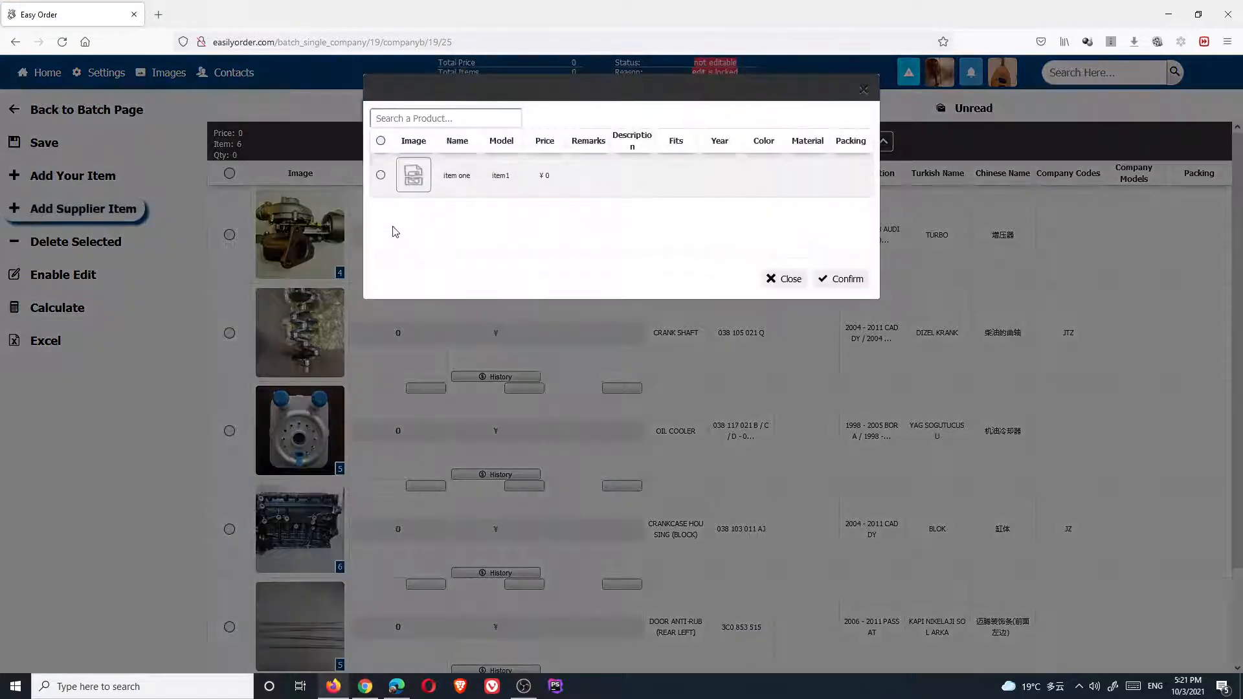
{"action": "left_click", "coordinate": [381, 176]}
{"action": "left_click", "coordinate": [817, 282]}
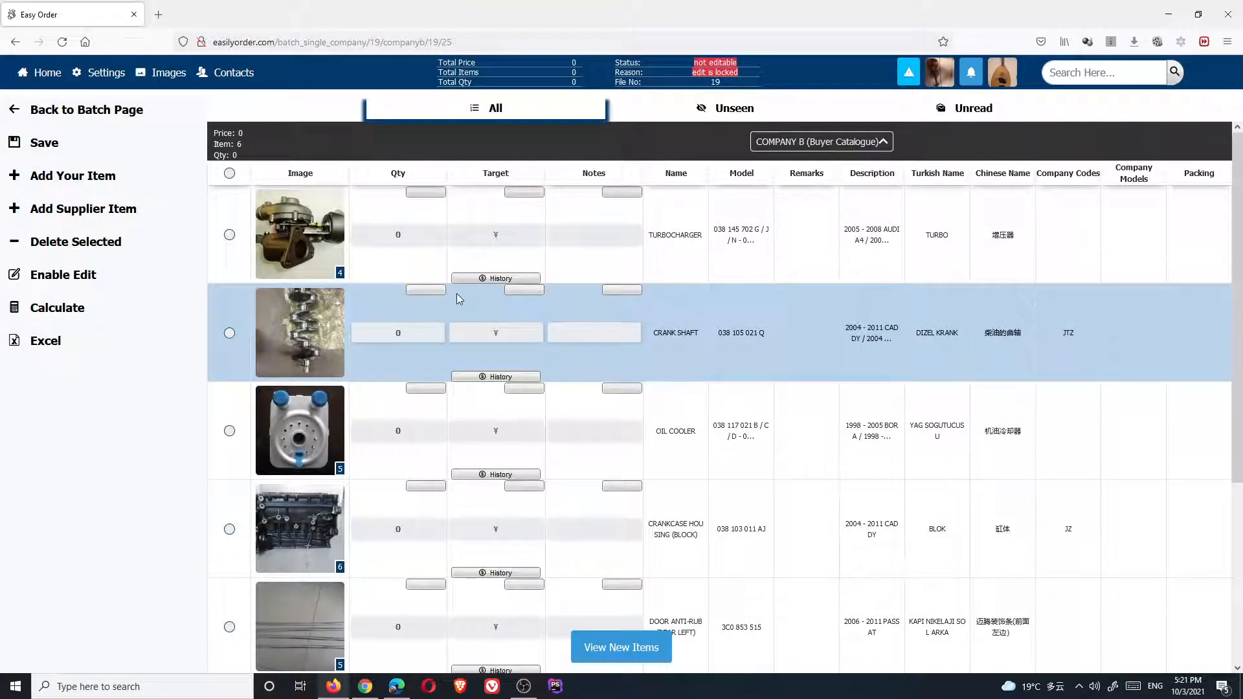
Collapse and re-expand the Buyer and Supplier Catalogue sections to review the listed items
{"action": "scroll", "coordinate": [838, 385], "scroll_direction": "down", "scroll_amount": 4}
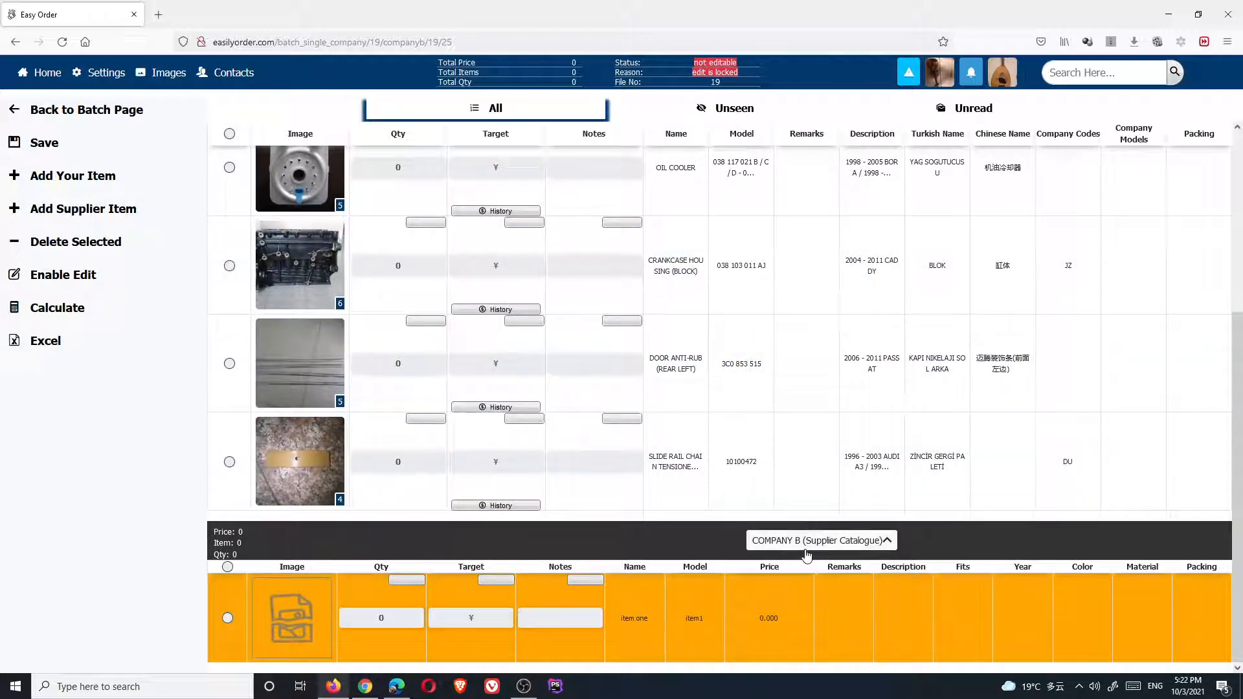
{"action": "scroll", "coordinate": [810, 457], "scroll_direction": "up", "scroll_amount": 4}
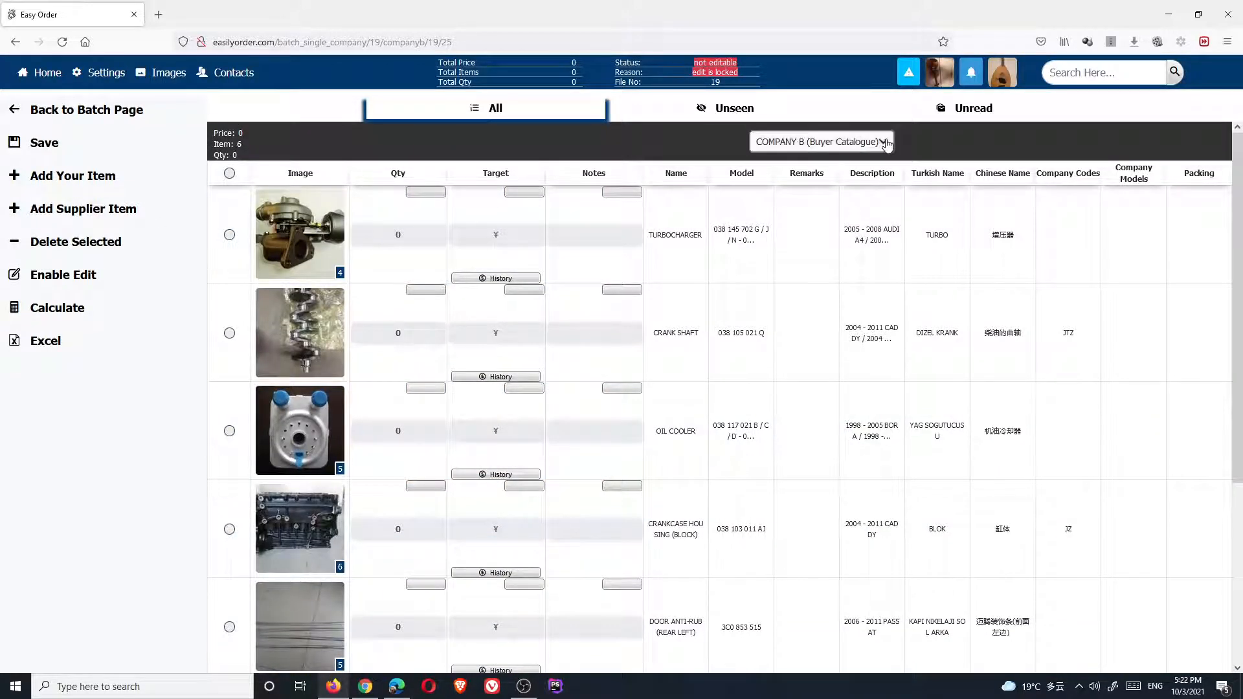
{"action": "left_click", "coordinate": [884, 143]}
{"action": "left_click", "coordinate": [882, 180]}
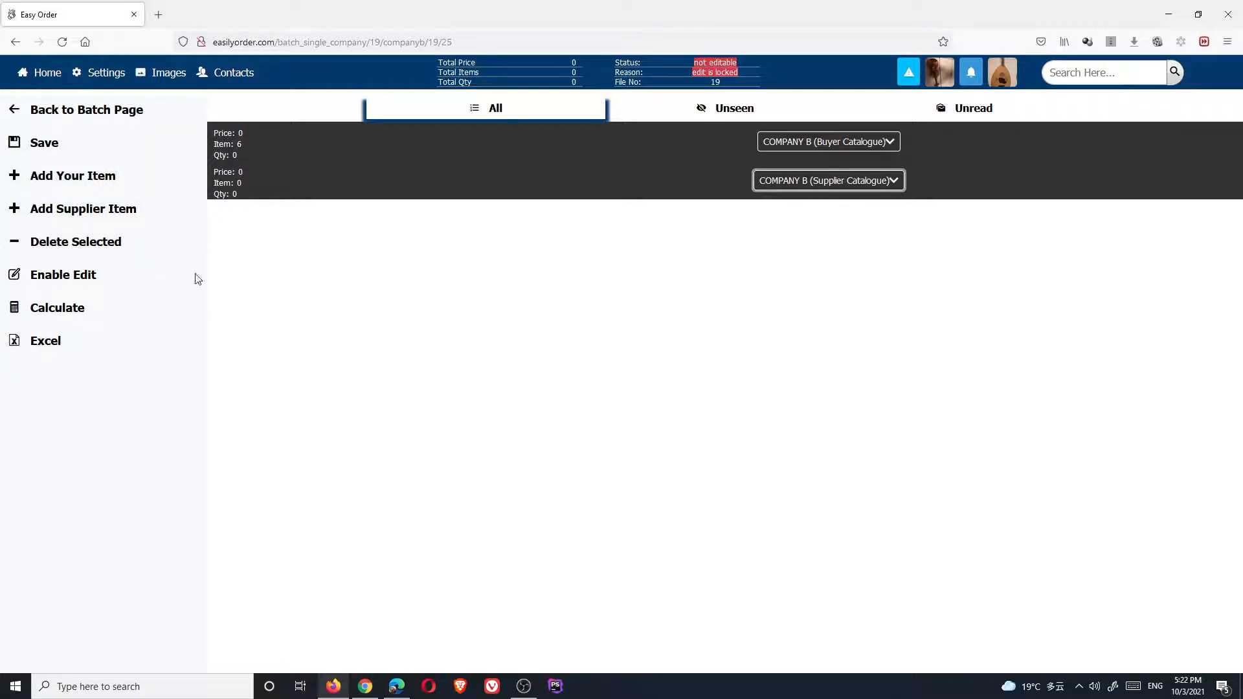
{"action": "left_click", "coordinate": [809, 141]}
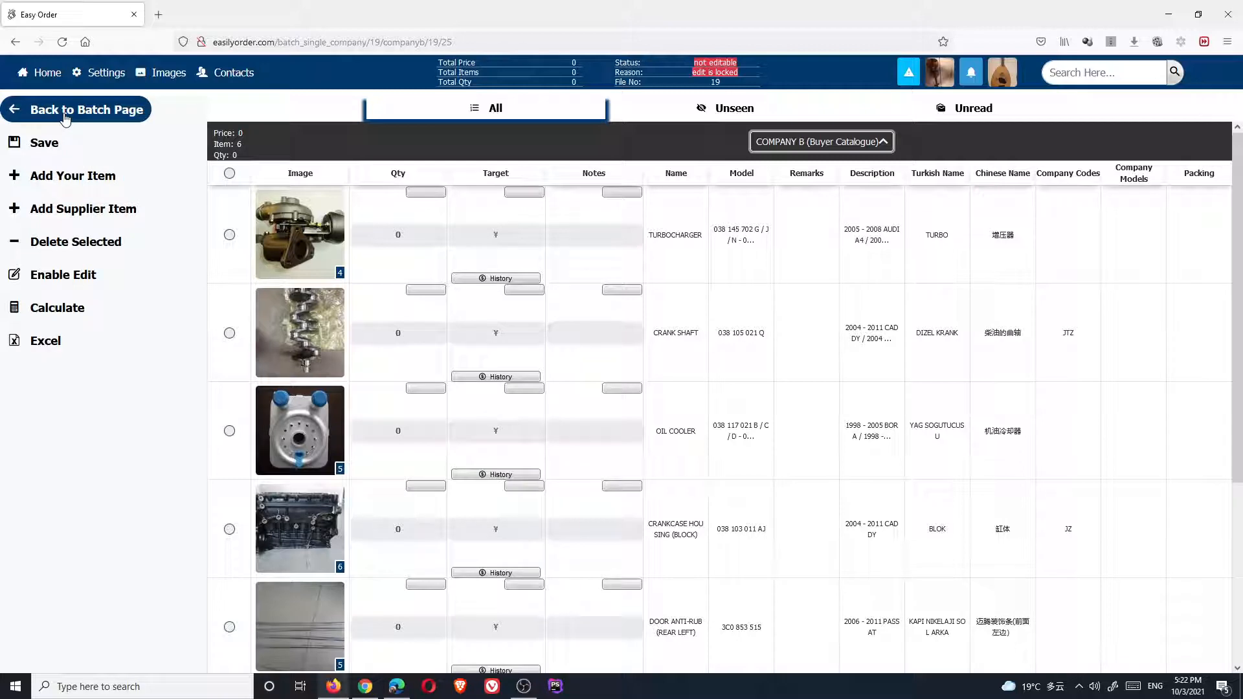
{"action": "scroll", "coordinate": [471, 459], "scroll_direction": "down", "scroll_amount": 5}
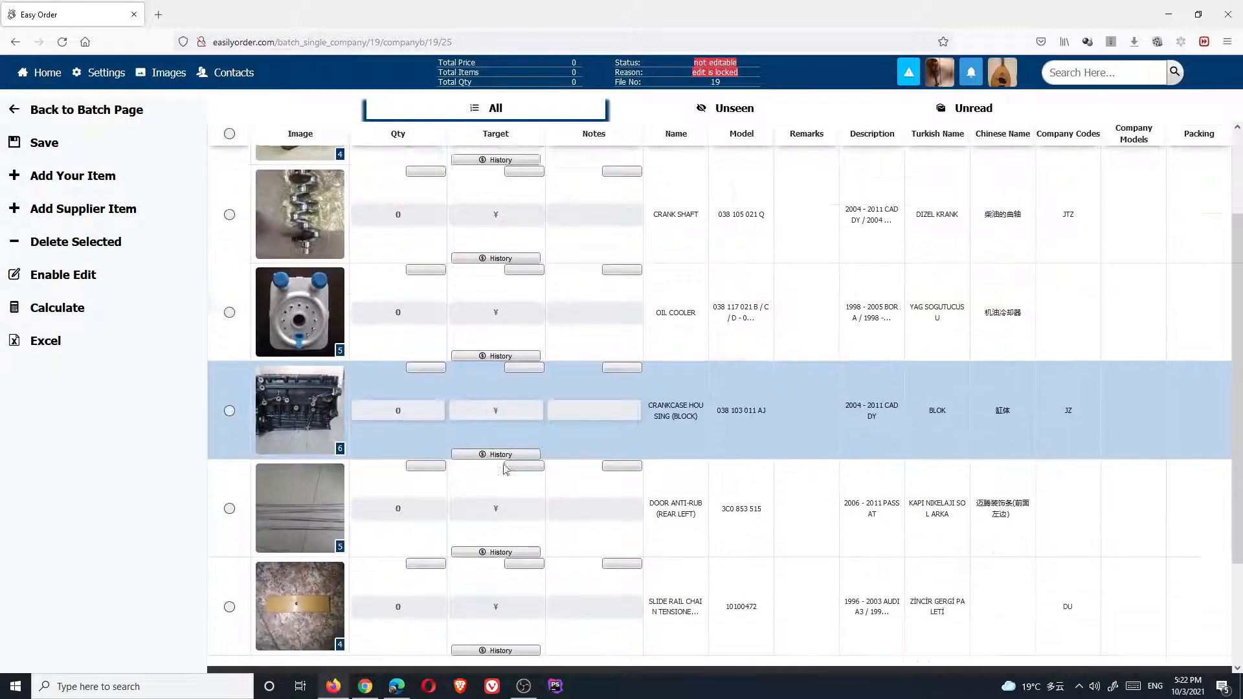
Give item one quantity 10, target 25 and note 'I want it red', then go back to the batch page
{"action": "left_click", "coordinate": [47, 277]}
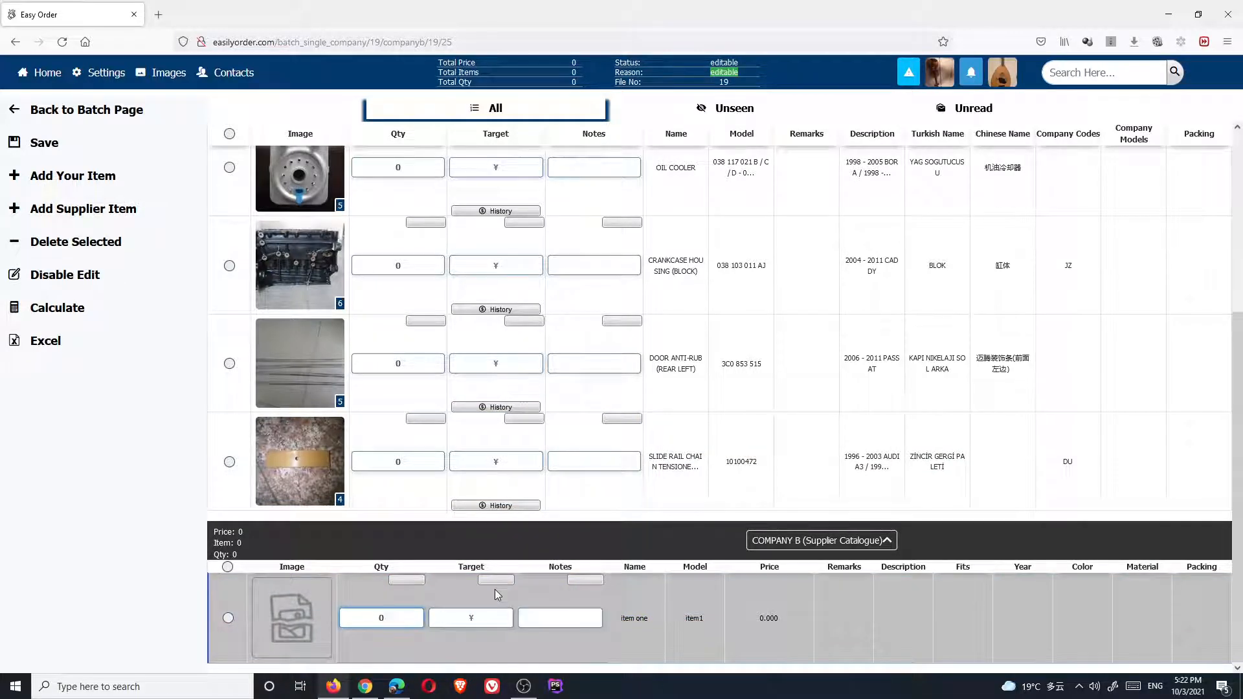
{"action": "key", "text": "BackSpace"}
{"action": "type", "text": "10"}
{"action": "left_click", "coordinate": [496, 615]}
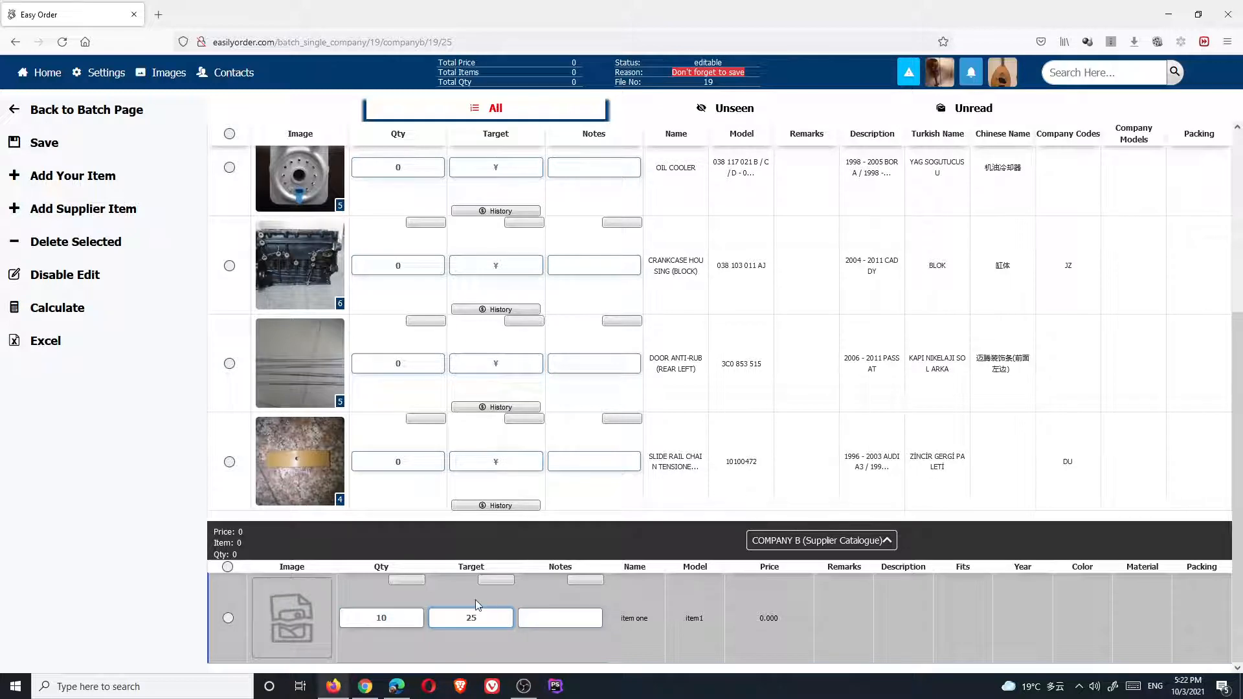
{"action": "left_click", "coordinate": [555, 616]}
{"action": "type", "text": "I want i"}
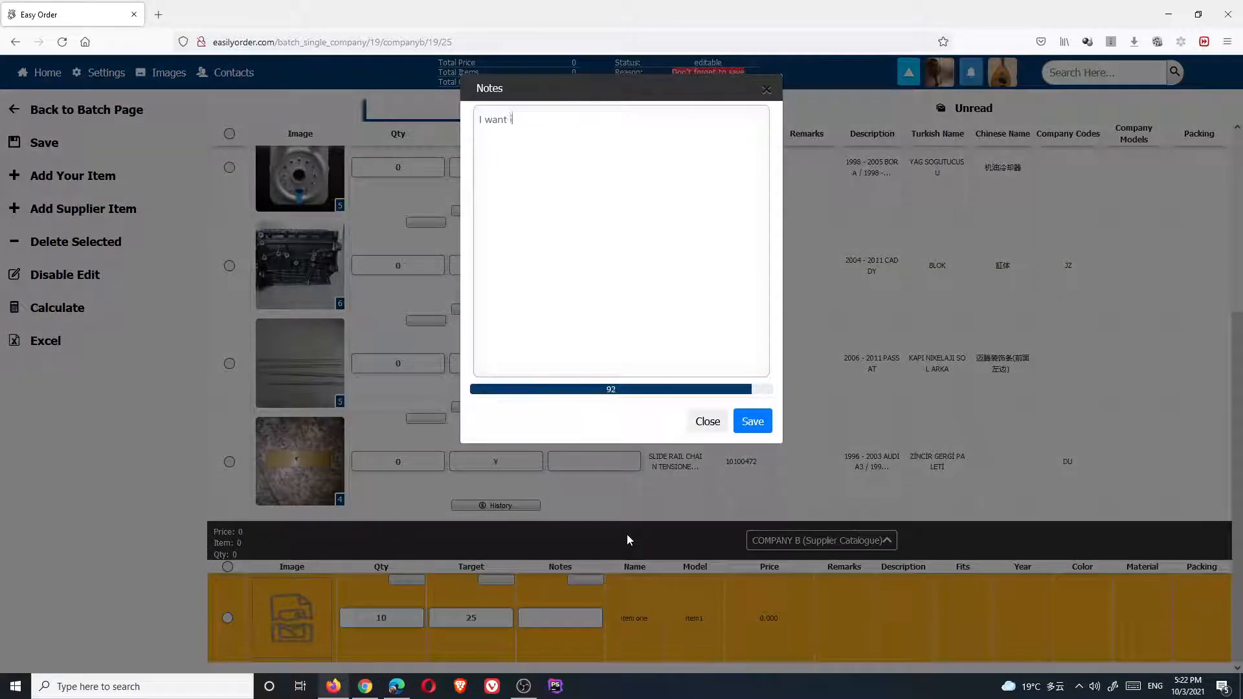
{"action": "type", "text": "t red"}
{"action": "key", "text": "Escape"}
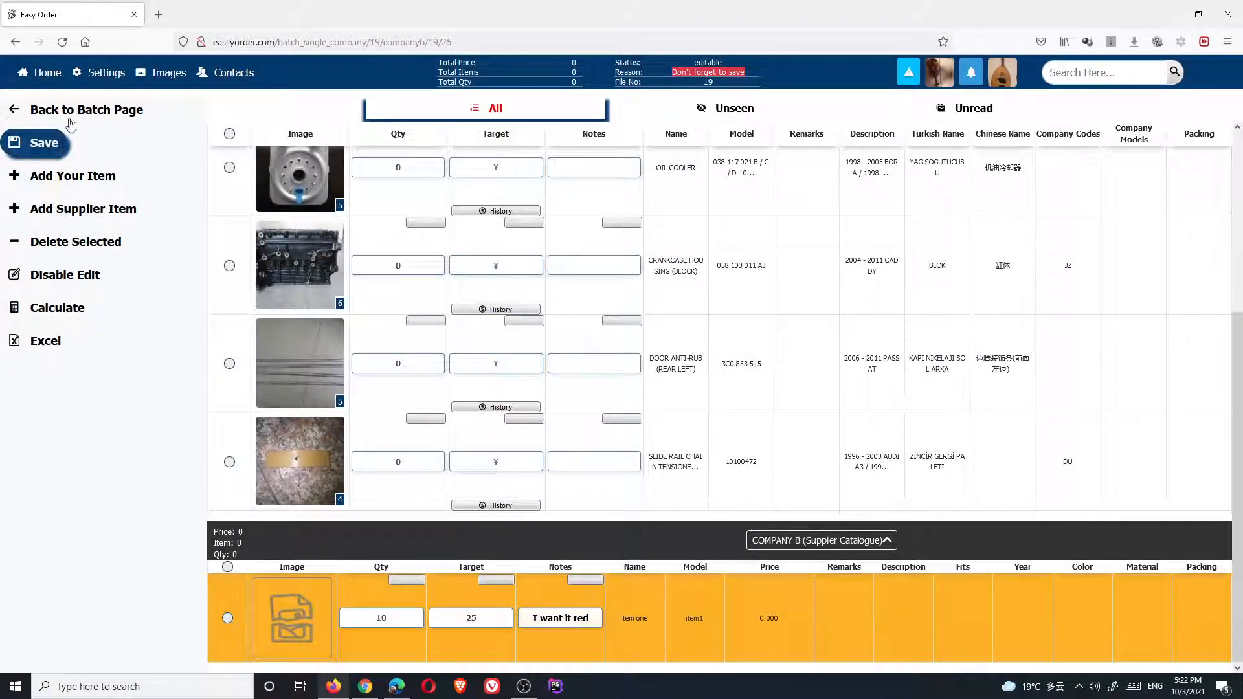
{"action": "left_click", "coordinate": [77, 120]}
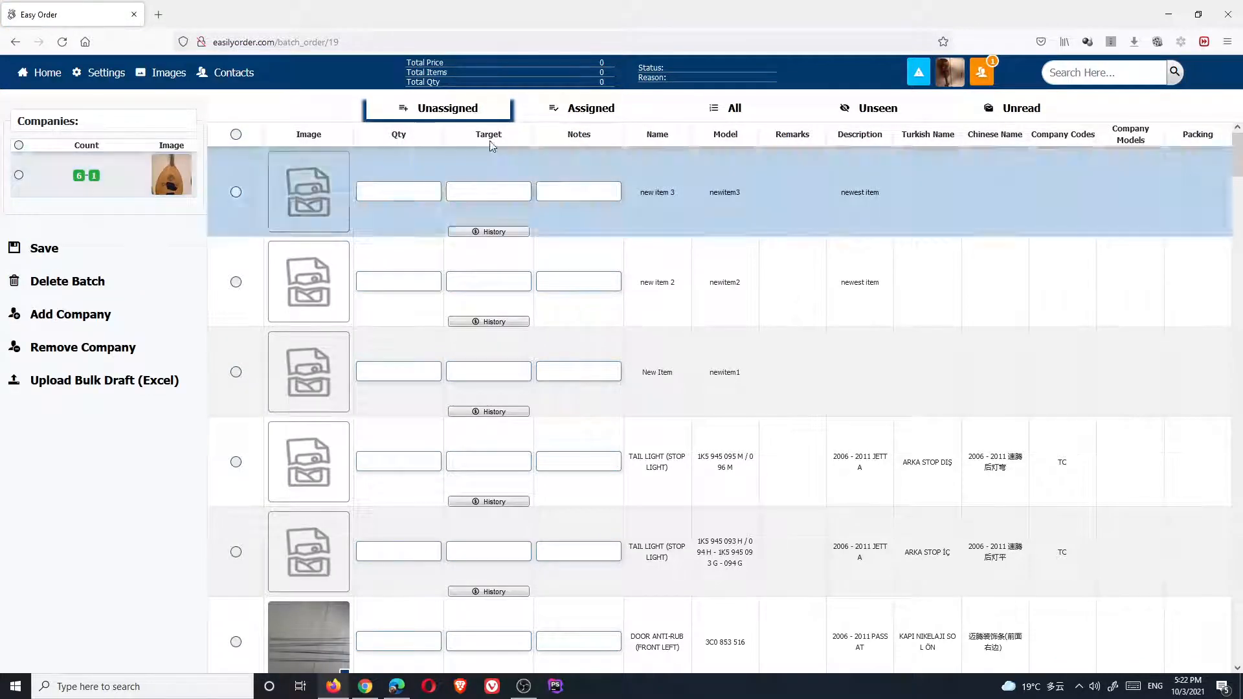
In the Assigned items, set the Turbocharger quantity to 20 and the Crank Shaft to 30
{"action": "left_click", "coordinate": [585, 115]}
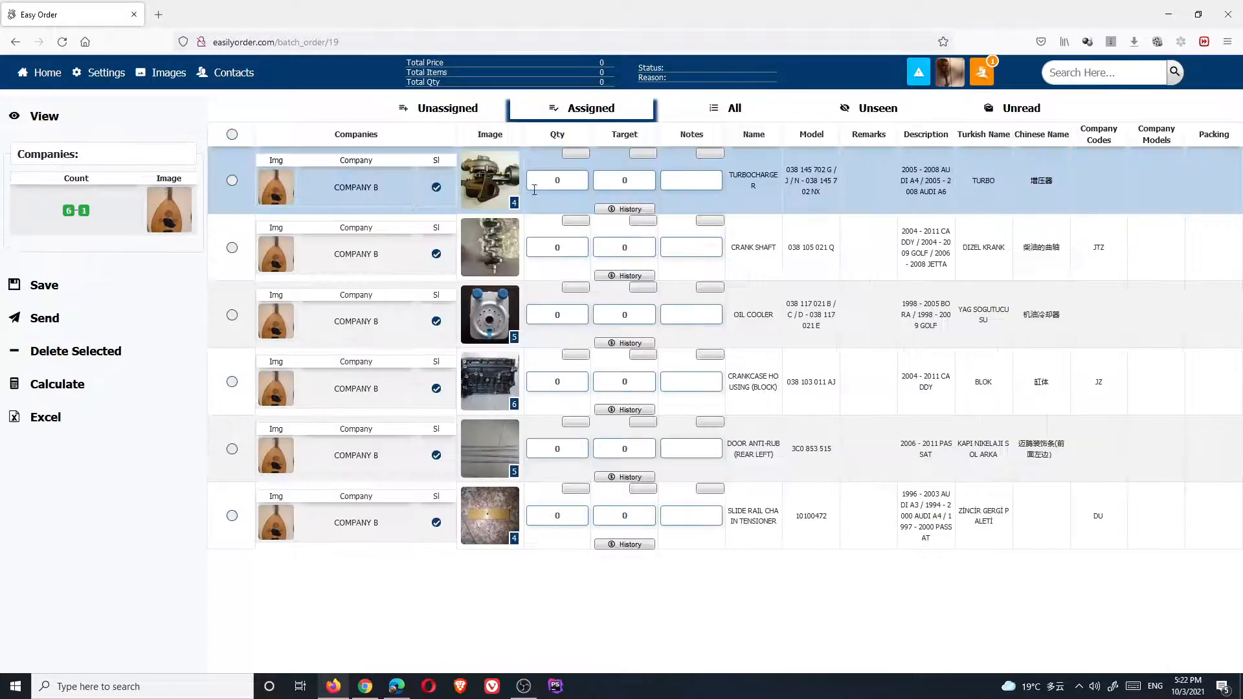
{"action": "left_click", "coordinate": [584, 182]}
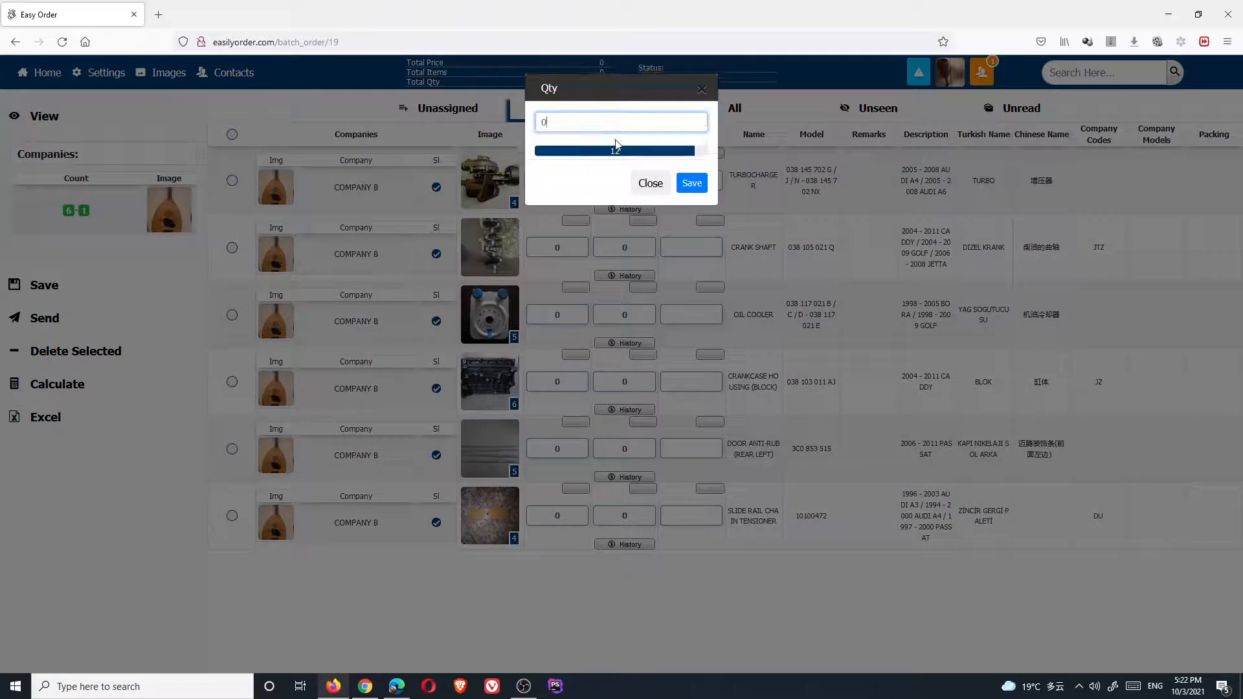
{"action": "type", "text": "20"}
{"action": "key", "text": "Return"}
{"action": "left_click_drag", "start_coordinate": [573, 248], "coordinate": [533, 250]}
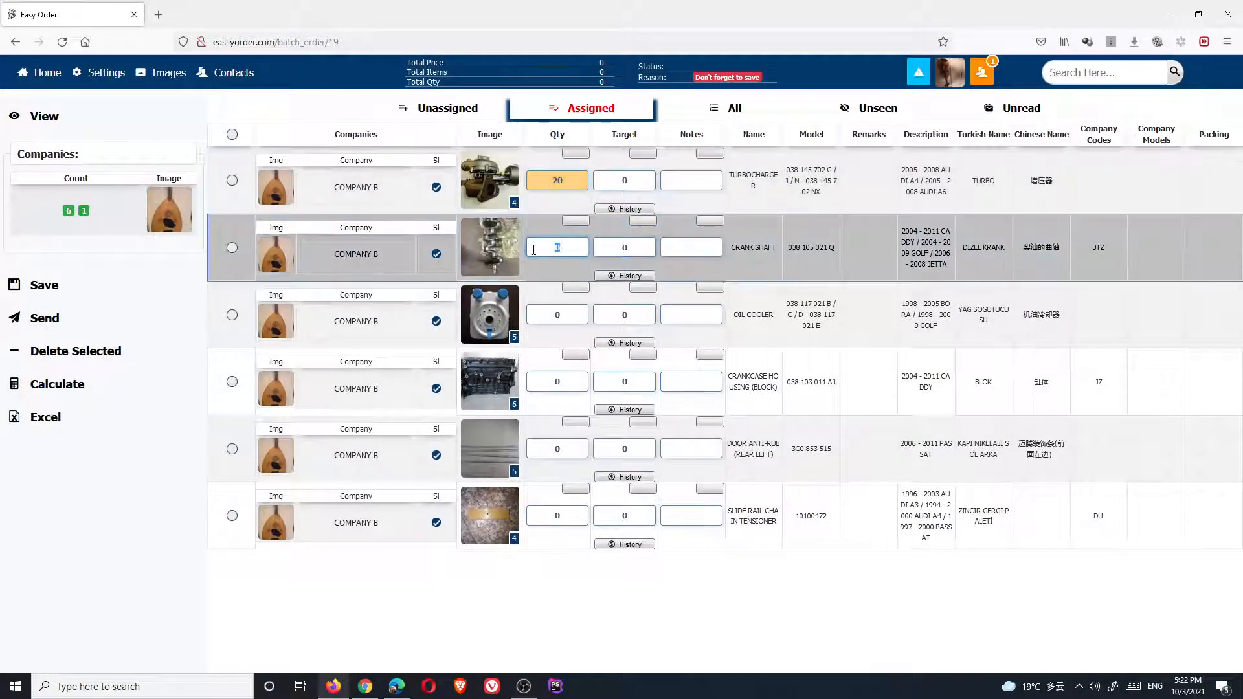
{"action": "left_click", "coordinate": [533, 249]}
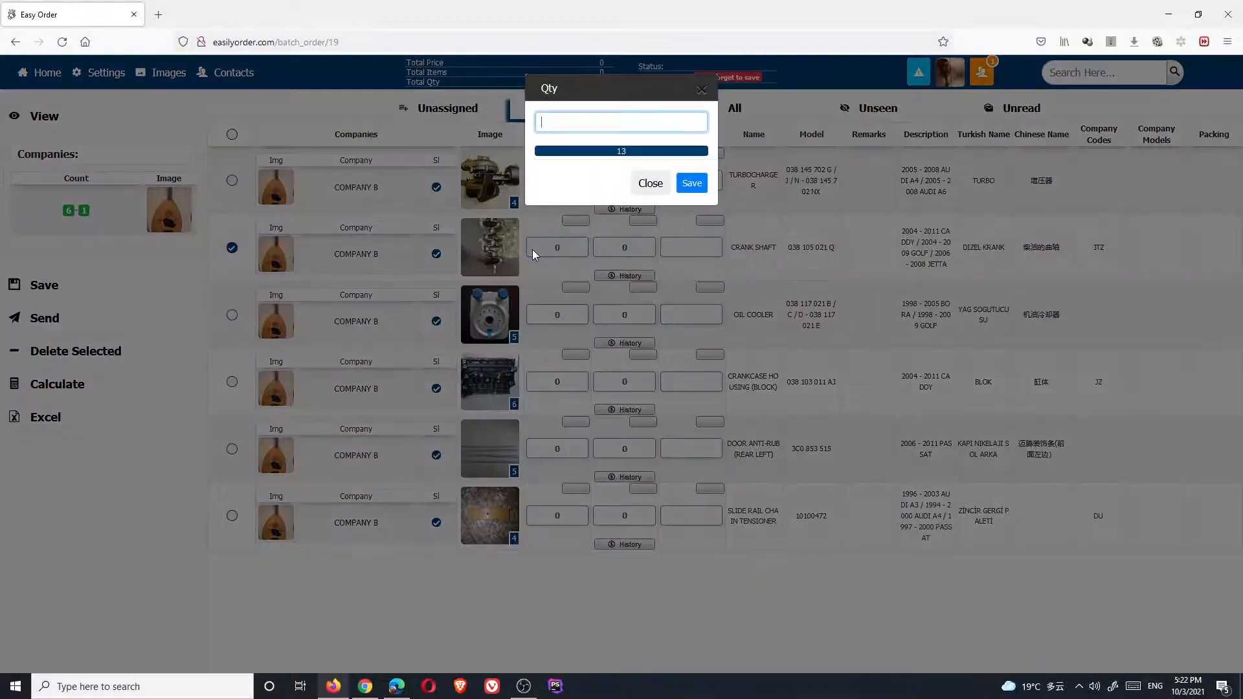
{"action": "type", "text": "30"}
{"action": "key", "text": "Return"}
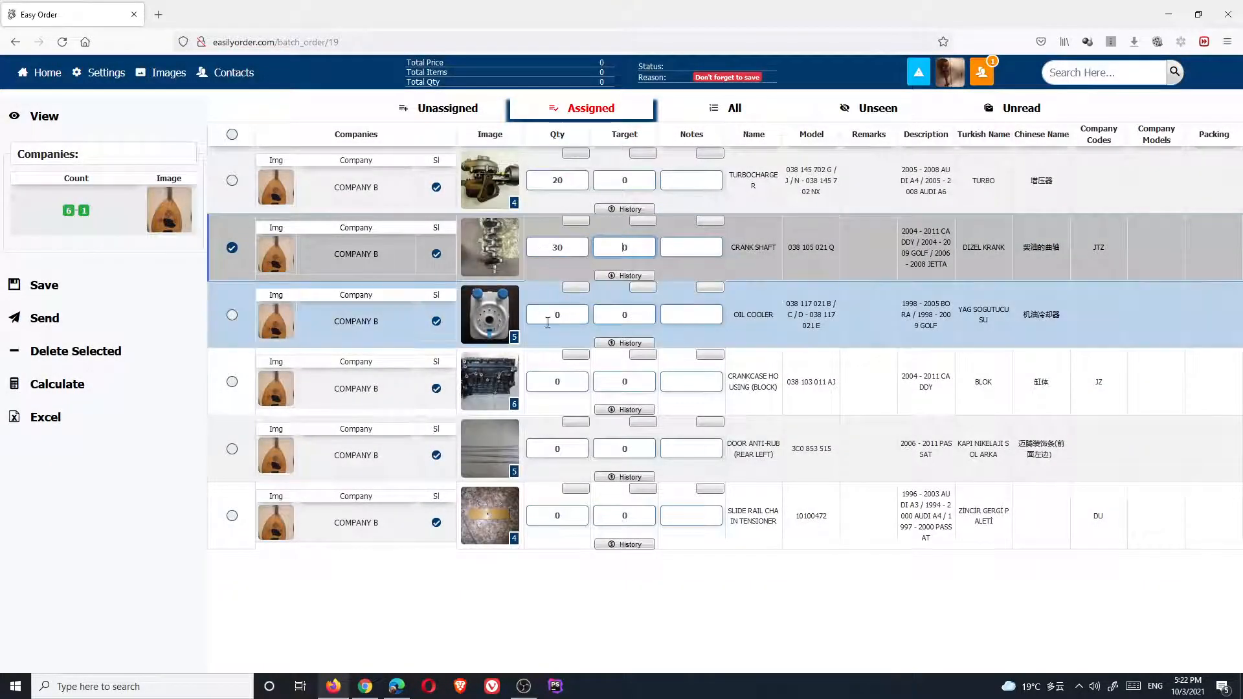
Set quantities 40, 50, 60 and 70 for Oil Cooler, Crankcase Housing, Door Anti-Rub and Slide Rail; begin the Turbocharger target
{"action": "left_click", "coordinate": [550, 318]}
{"action": "type", "text": "40"}
{"action": "left_click", "coordinate": [558, 381]}
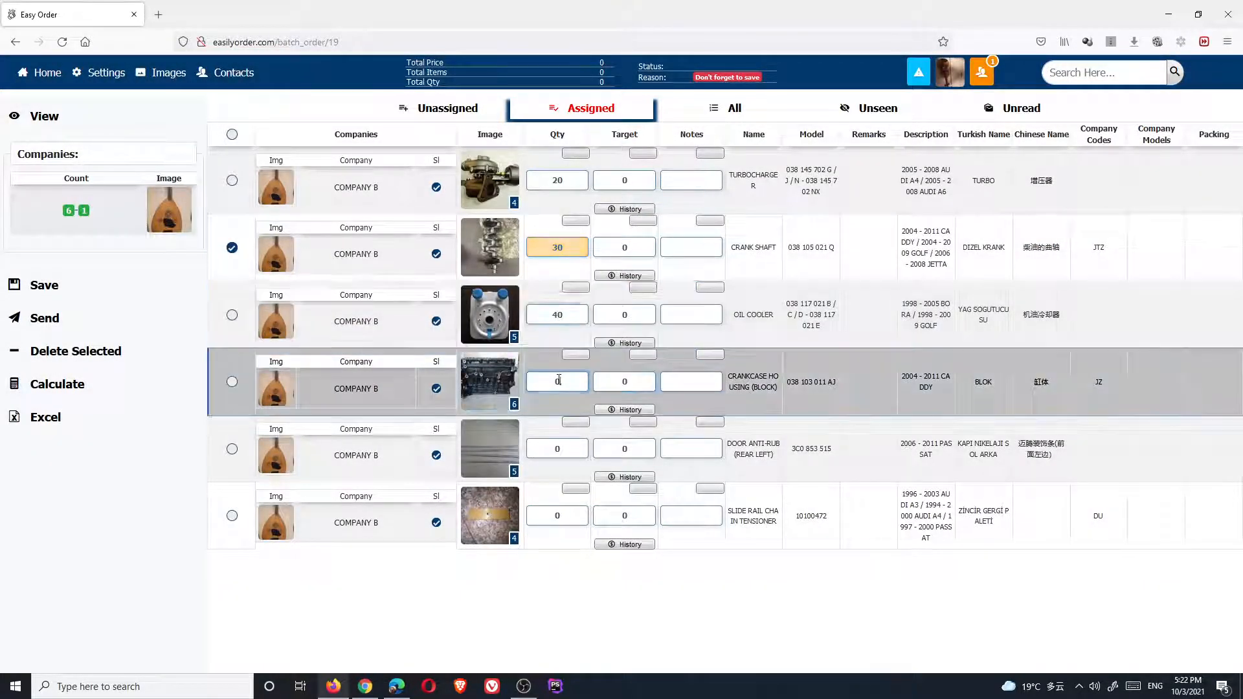
{"action": "type", "text": "5"}
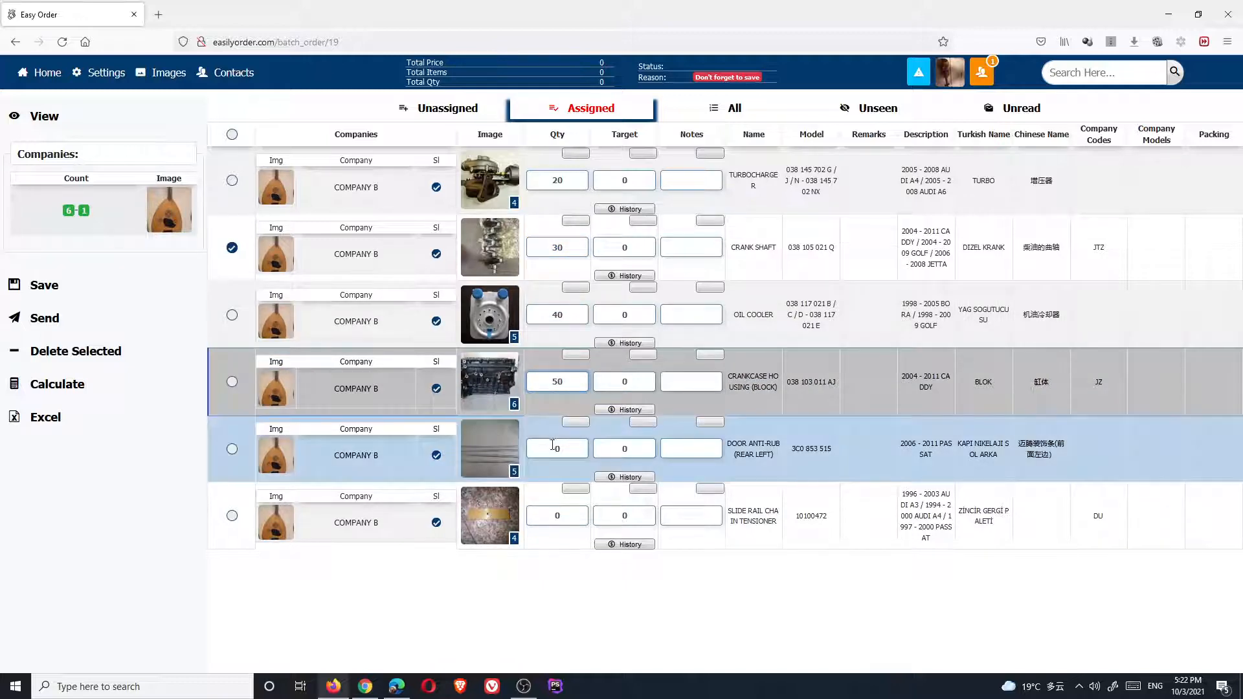
{"action": "left_click", "coordinate": [554, 448]}
{"action": "type", "text": "6"}
{"action": "left_click", "coordinate": [552, 515]}
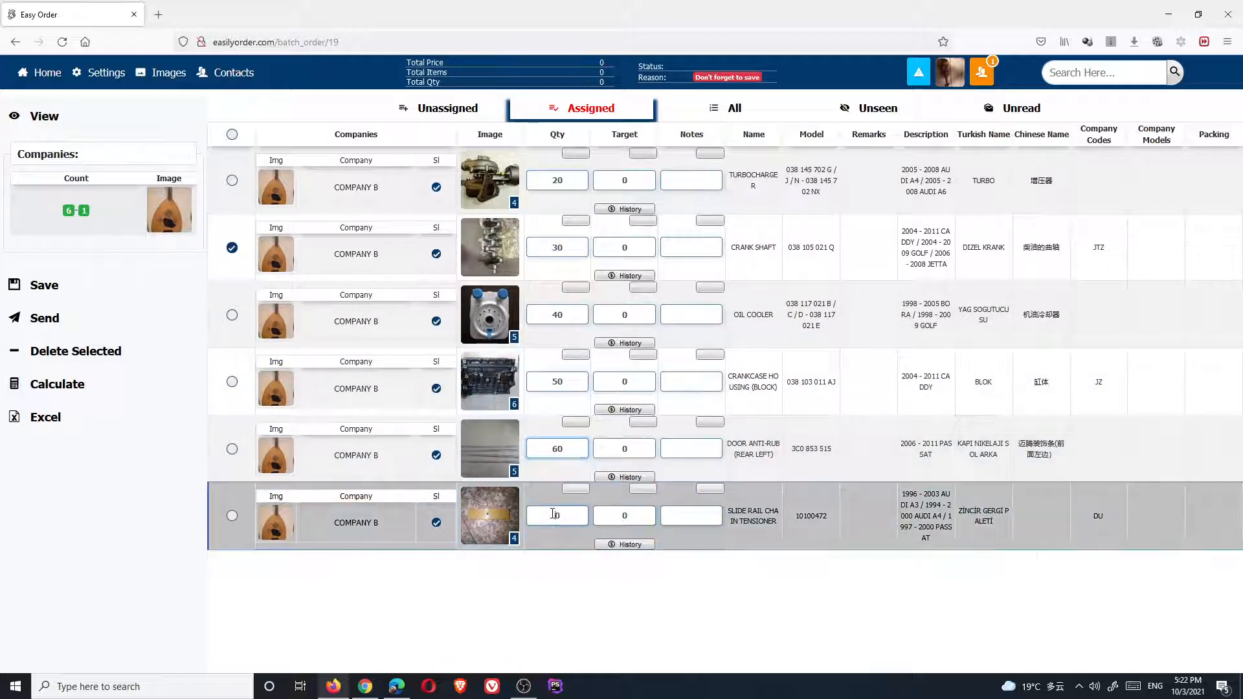
{"action": "type", "text": "7"}
{"action": "left_click", "coordinate": [618, 184]}
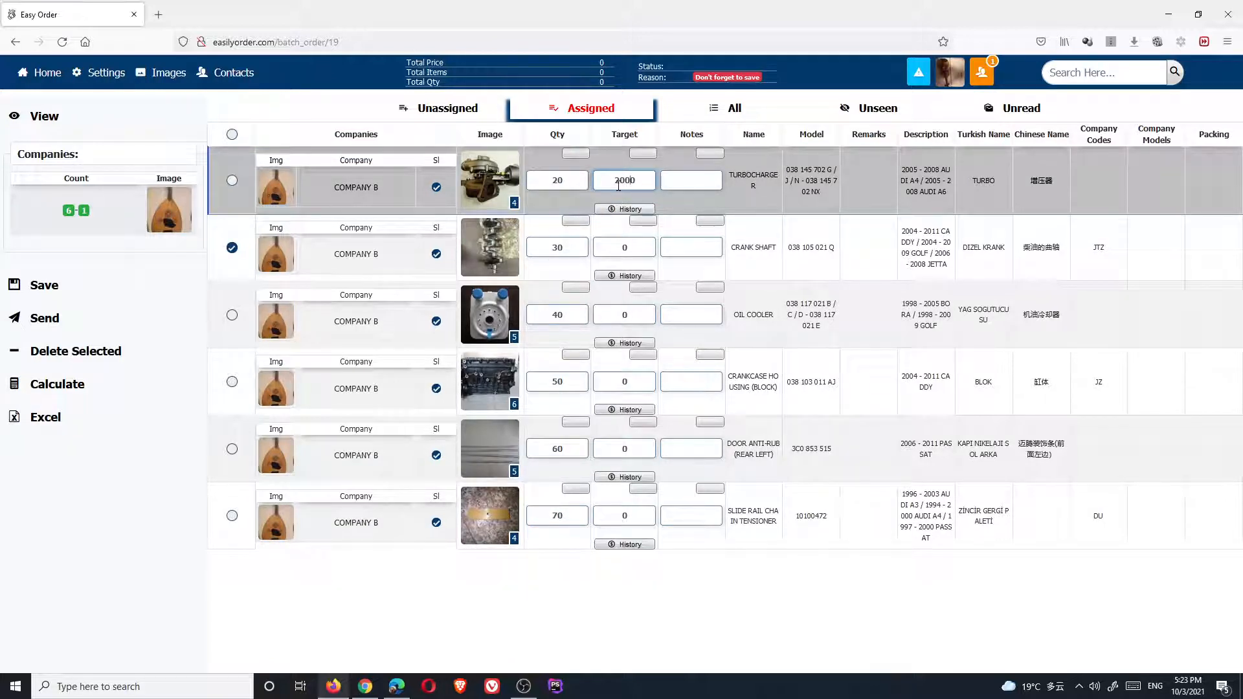
Enter target prices 300, 400, 500, 600 and 700 for Crank Shaft, Oil Cooler, Crankcase Housing, Door Anti-Rub and Slide Rail
{"action": "left_click", "coordinate": [638, 249]}
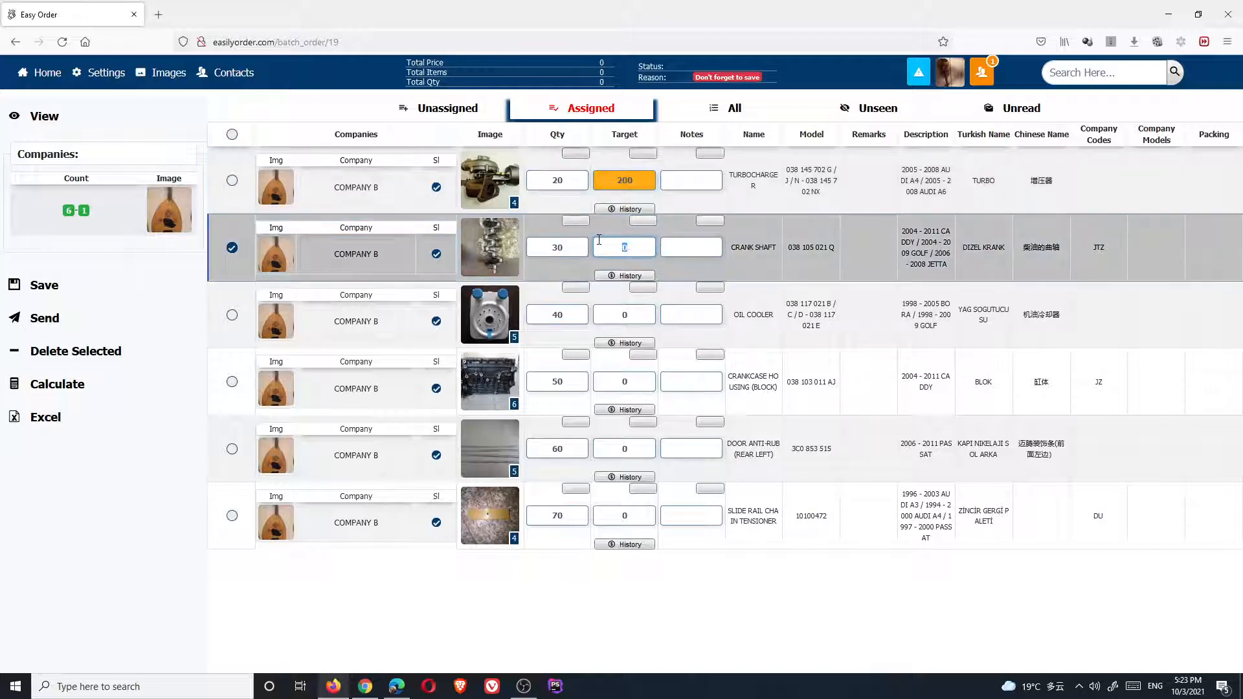
{"action": "type", "text": "300"}
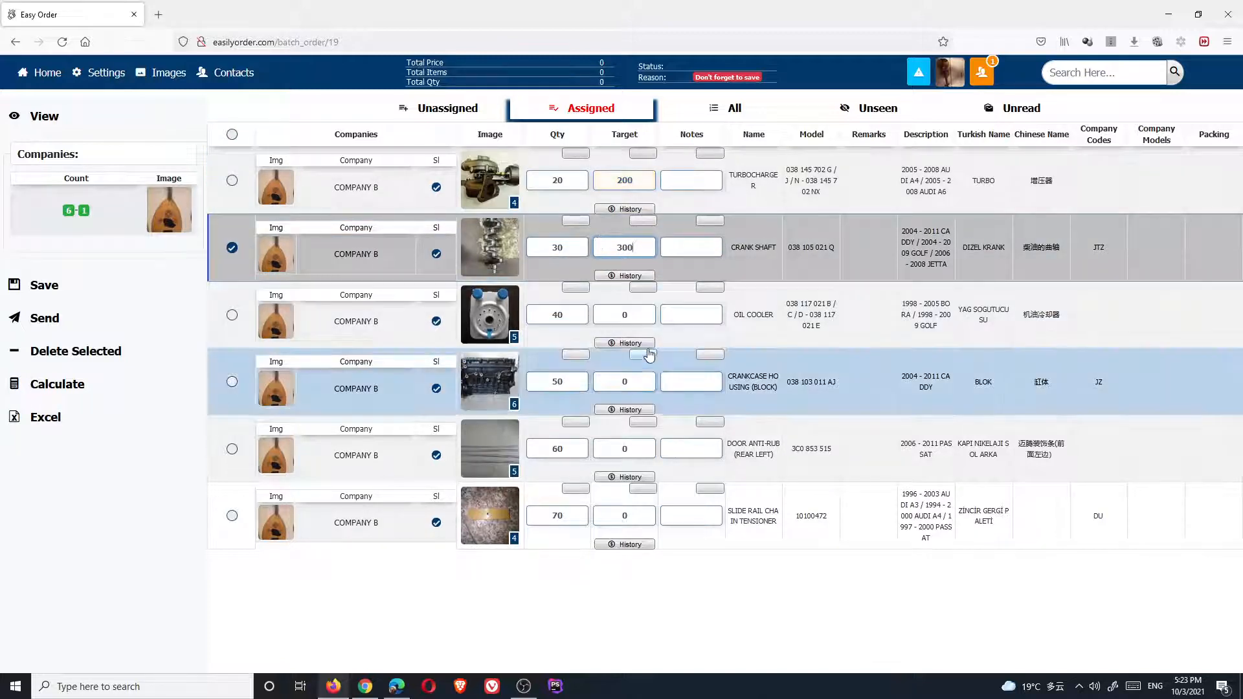
{"action": "left_click_drag", "start_coordinate": [639, 318], "coordinate": [559, 314]}
{"action": "type", "text": "400"}
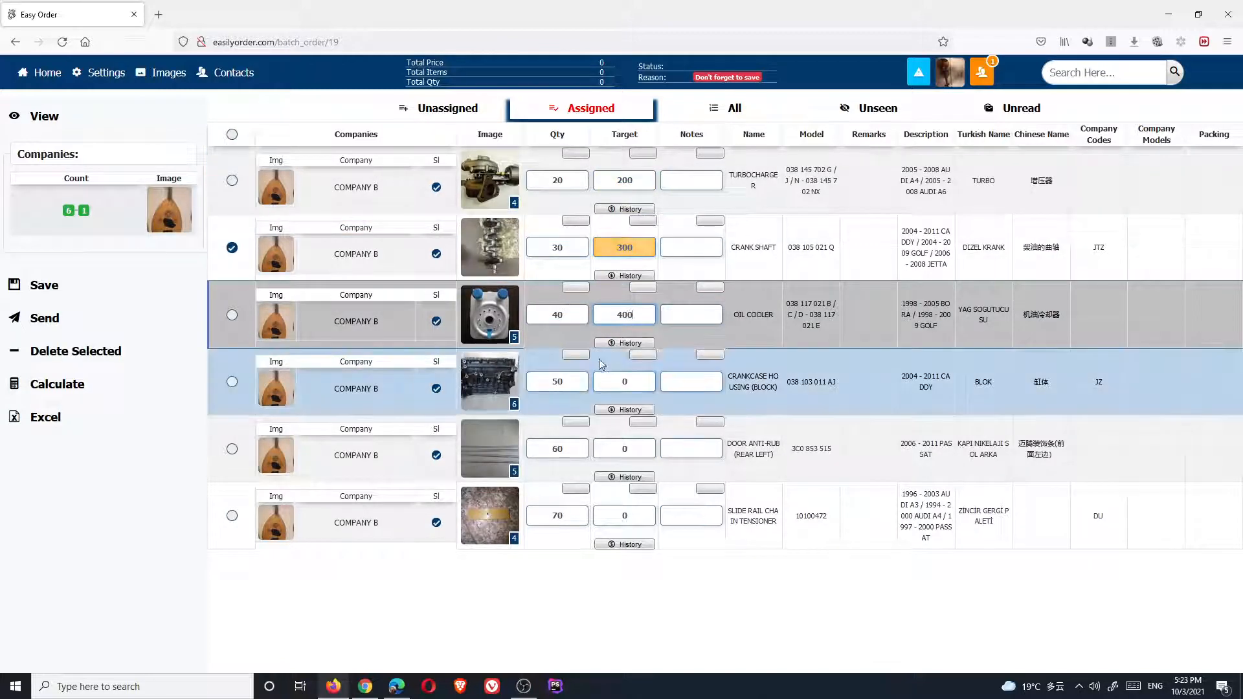
{"action": "left_click_drag", "start_coordinate": [618, 381], "coordinate": [558, 374]}
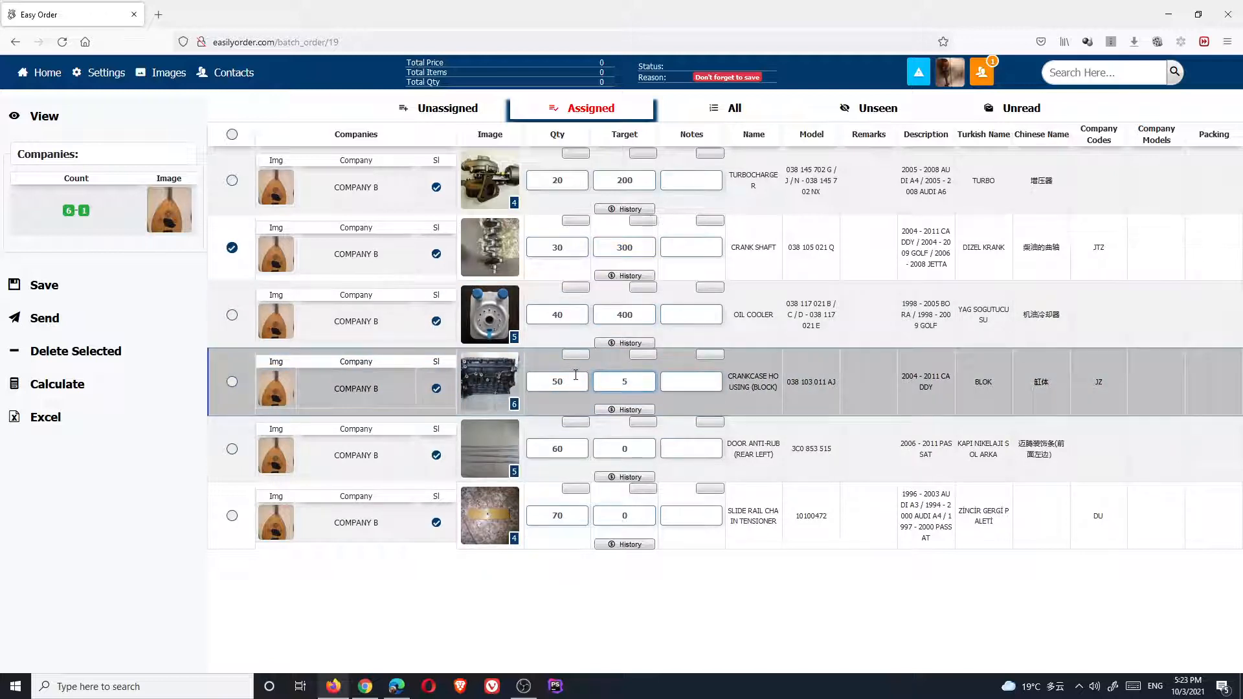
{"action": "type", "text": "500"}
{"action": "left_click_drag", "start_coordinate": [623, 448], "coordinate": [549, 440]}
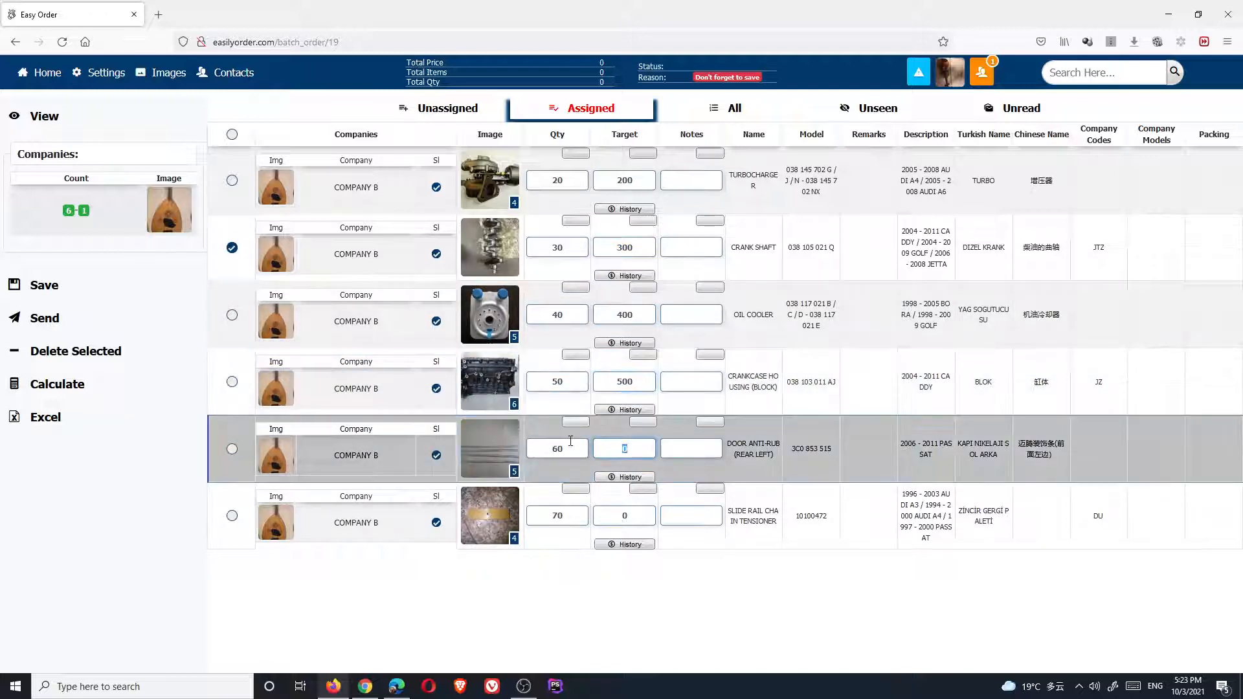
{"action": "type", "text": "600"}
{"action": "left_click_drag", "start_coordinate": [634, 515], "coordinate": [563, 511]}
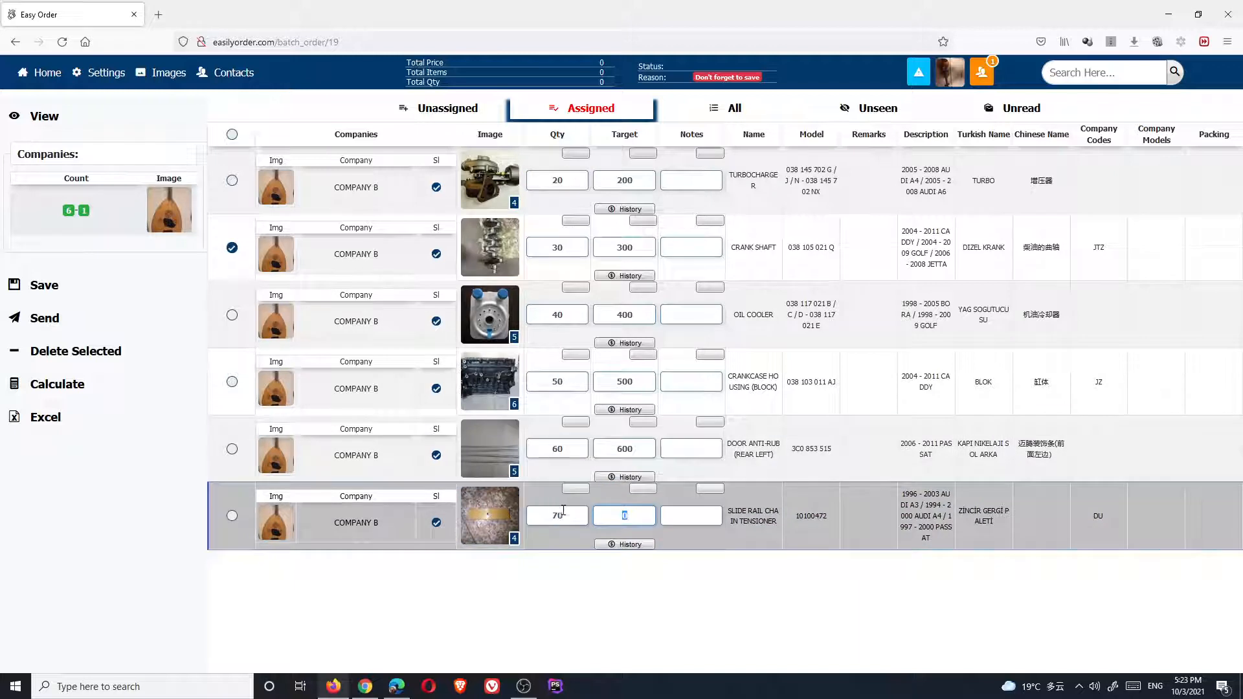
{"action": "type", "text": "700"}
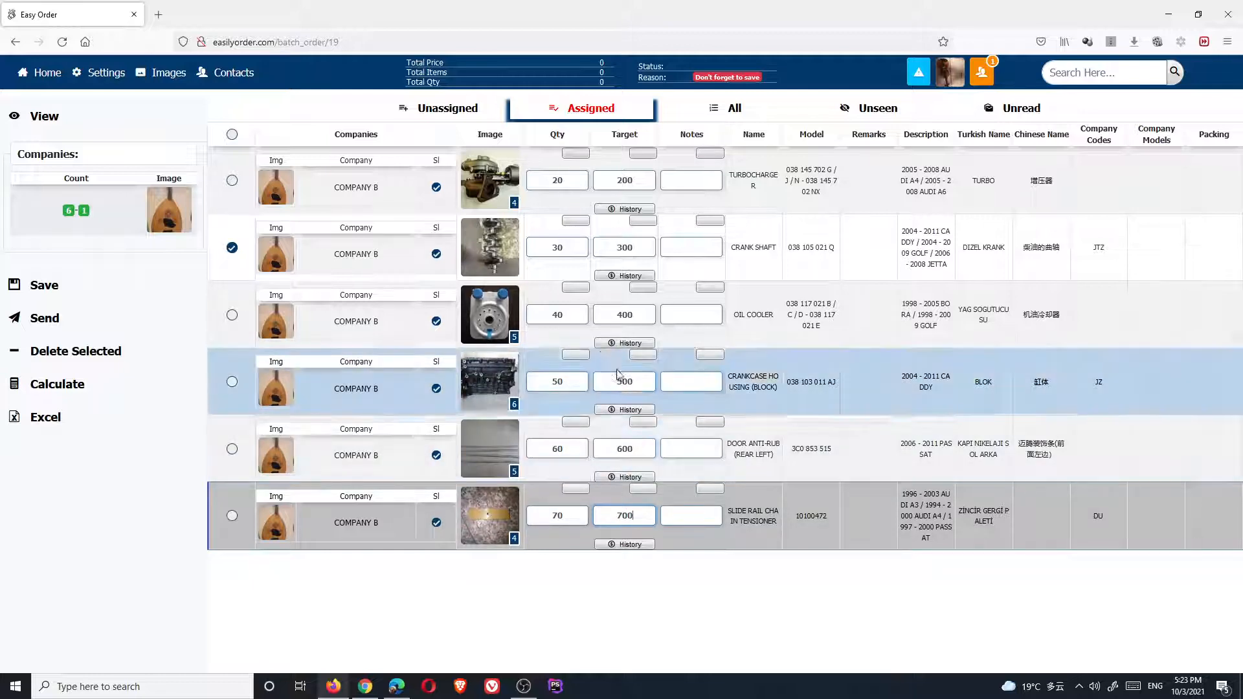
Add a Turbocharger note saying they don't want the same as last time
{"action": "left_click", "coordinate": [701, 183]}
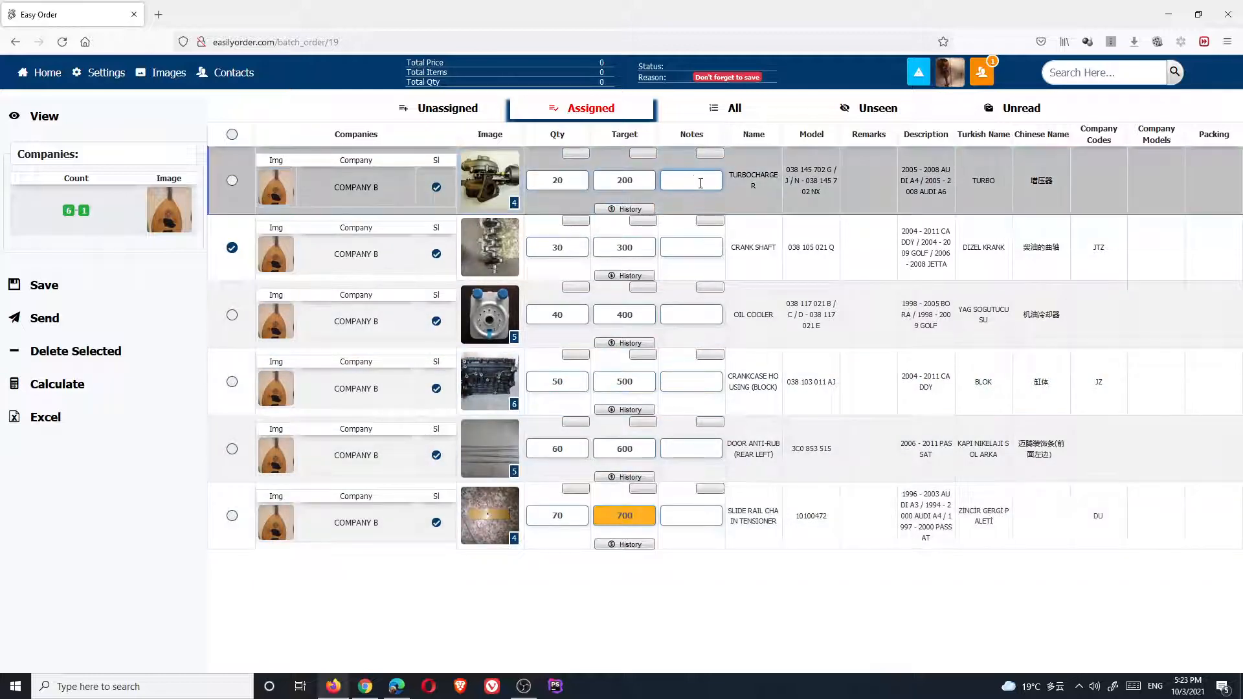
{"action": "double_click", "coordinate": [701, 183]}
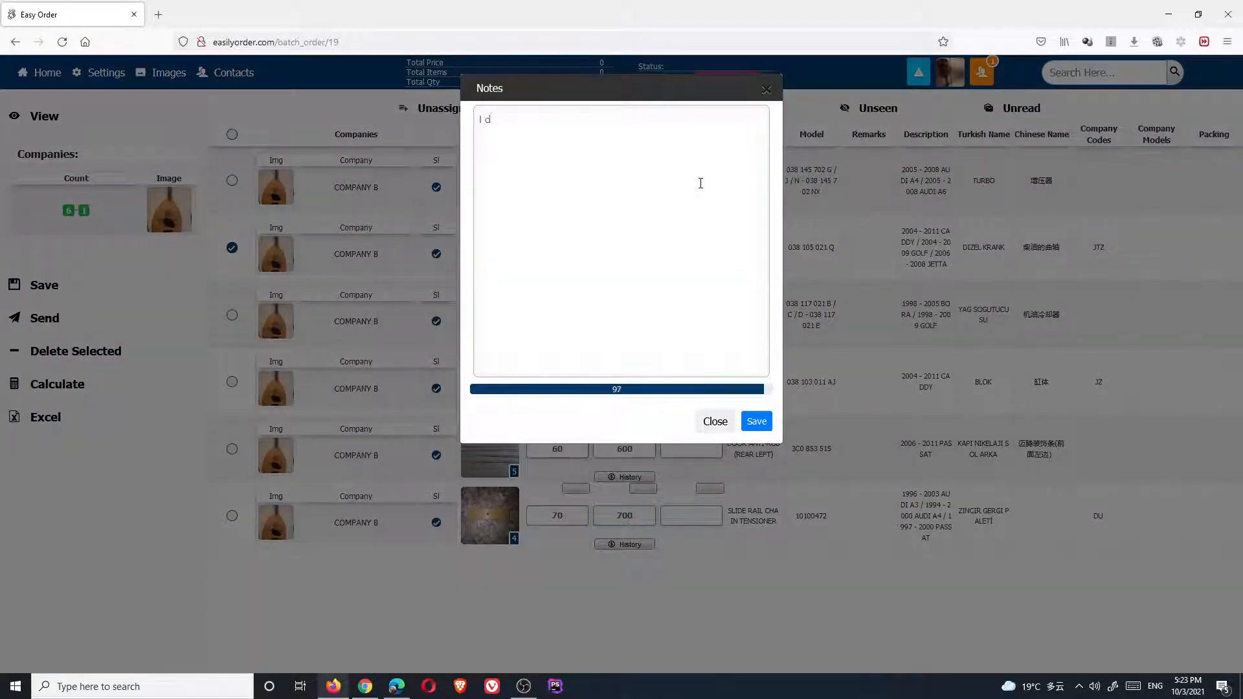
{"action": "type", "text": "I don't wan this"}
{"action": "key", "text": "BackSpace"}
{"action": "key", "text": "BackSpace"}
{"action": "key", "text": "BackSpace"}
{"action": "key", "text": "BackSpace"}
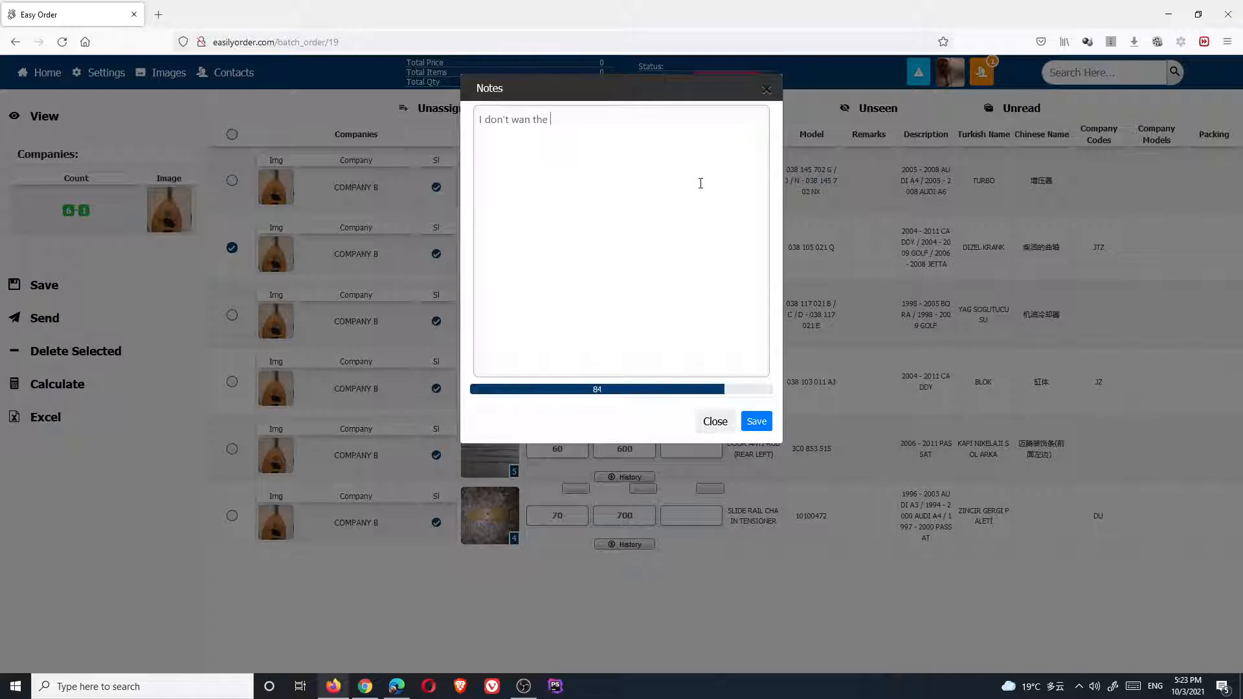
{"action": "key", "text": "BackSpace"}
{"action": "type", "text": "t the same as last time"}
{"action": "key", "text": "Return"}
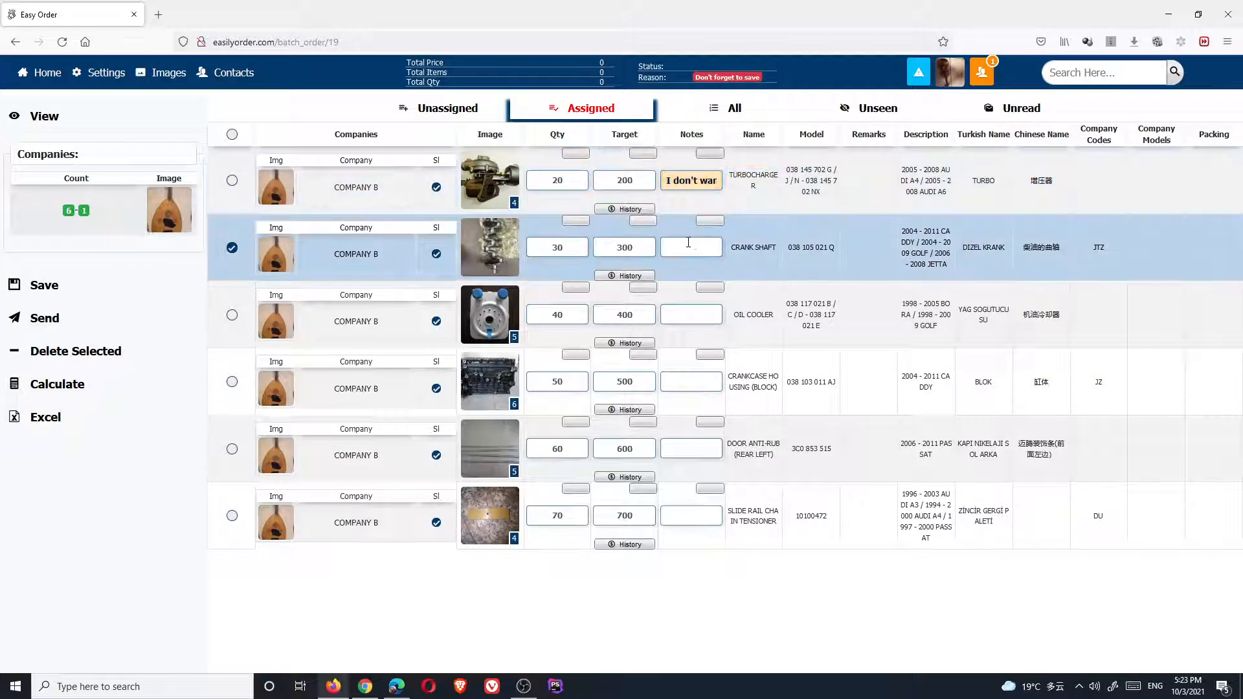
Note 'I want it 2.0 crankshaft' on Crank Shaft and 'I want it yellow' on Slide Rail, then untick Crank Shaft
{"action": "left_click", "coordinate": [691, 246]}
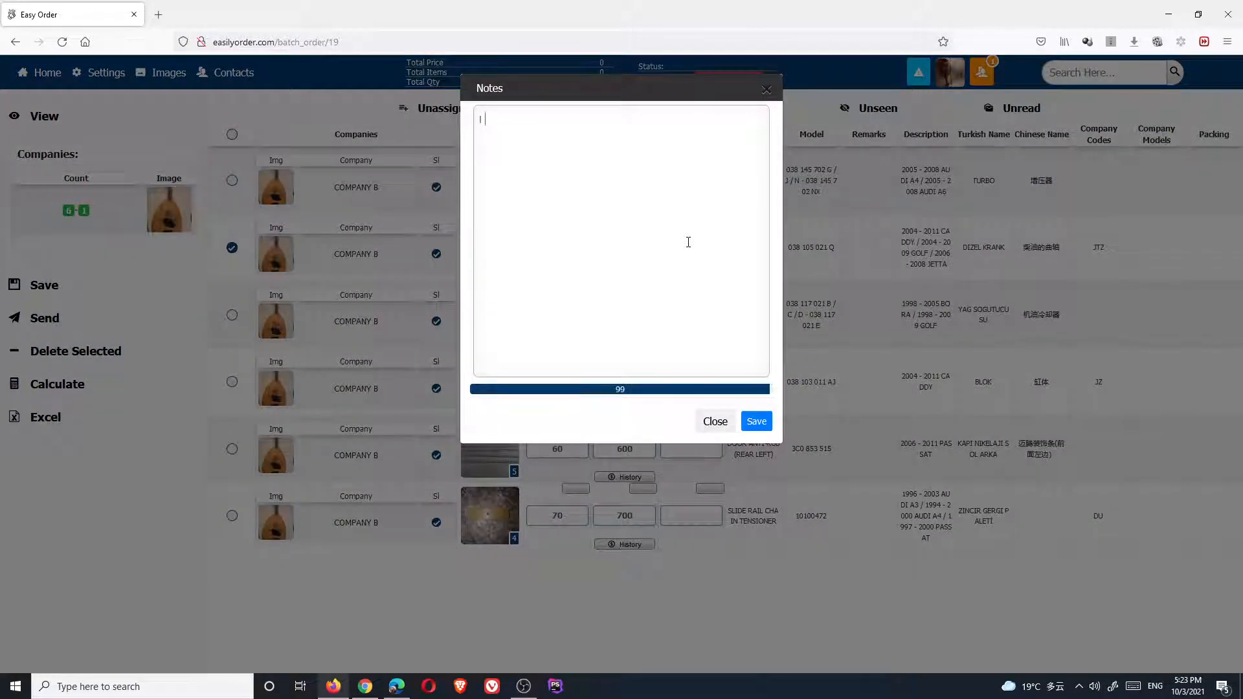
{"action": "type", "text": "I want it 2.0"}
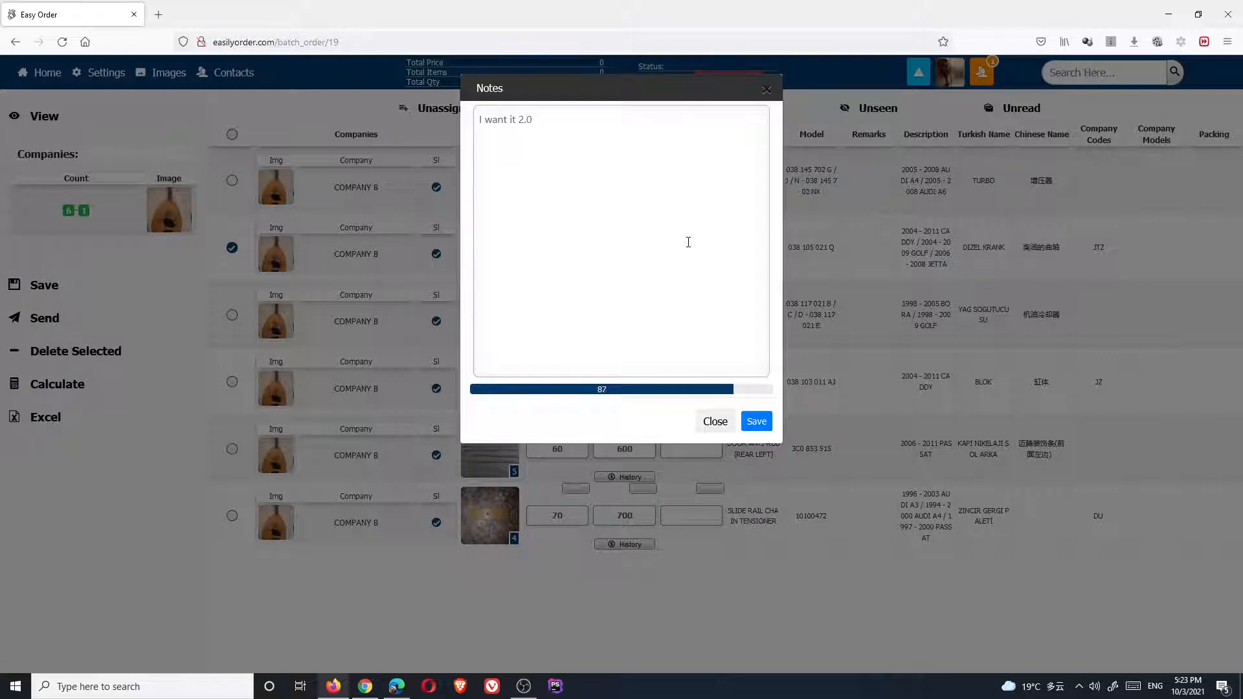
{"action": "type", "text": " crankshaft"}
{"action": "key", "text": "Return"}
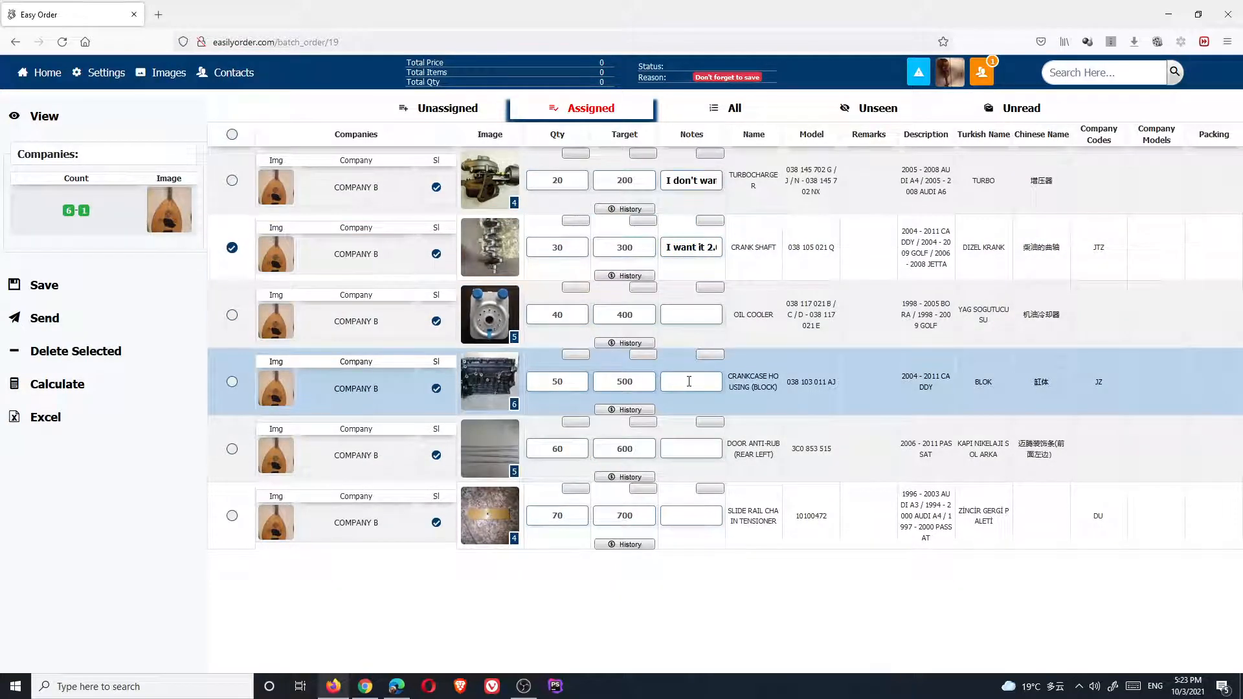
{"action": "left_click", "coordinate": [674, 517]}
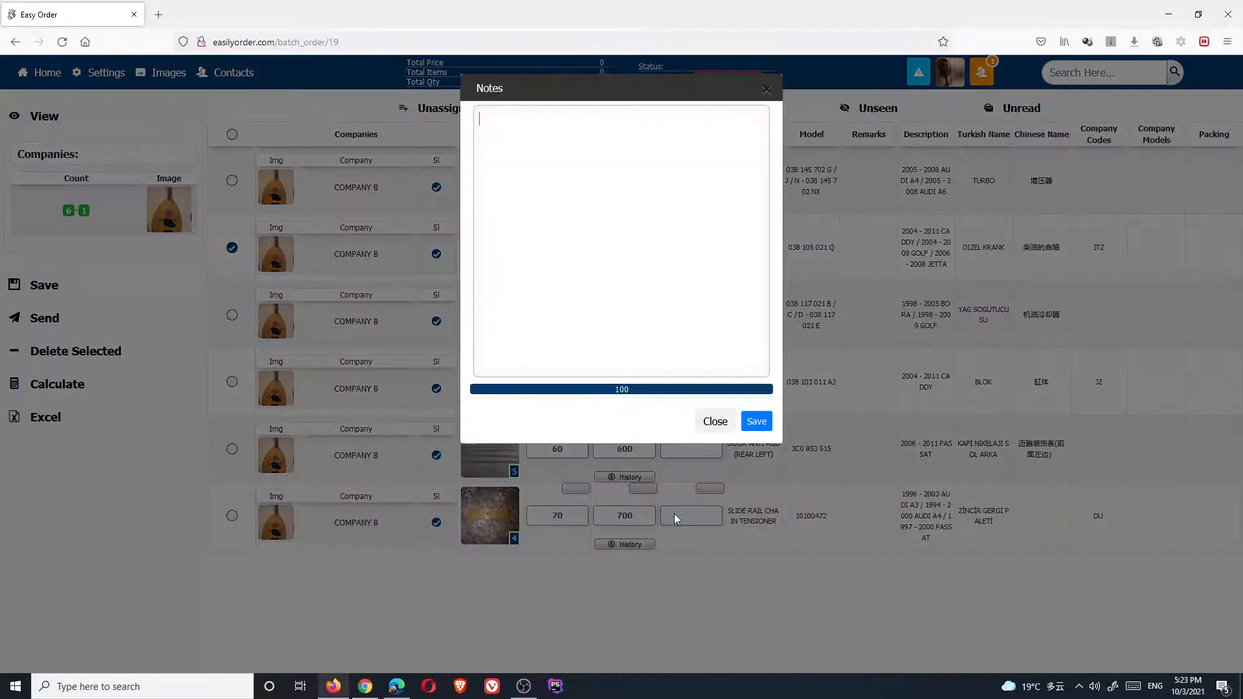
{"action": "type", "text": "I want it yell"}
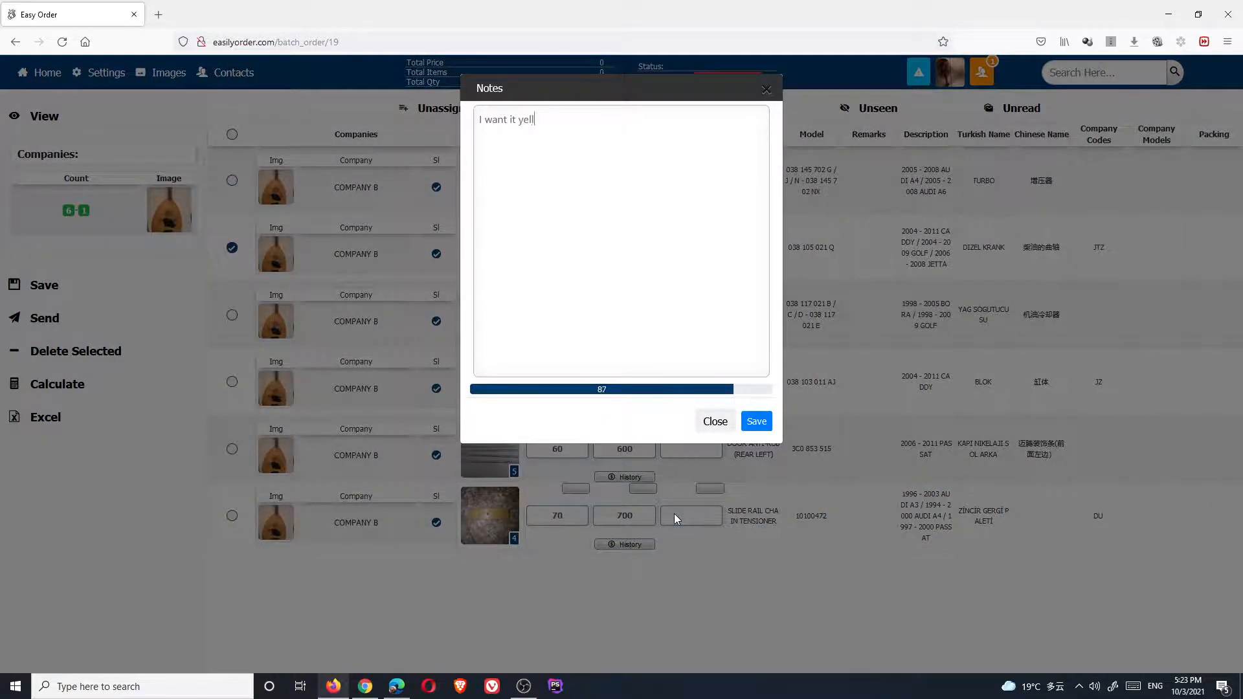
{"action": "type", "text": "ow"}
{"action": "key", "text": "Return"}
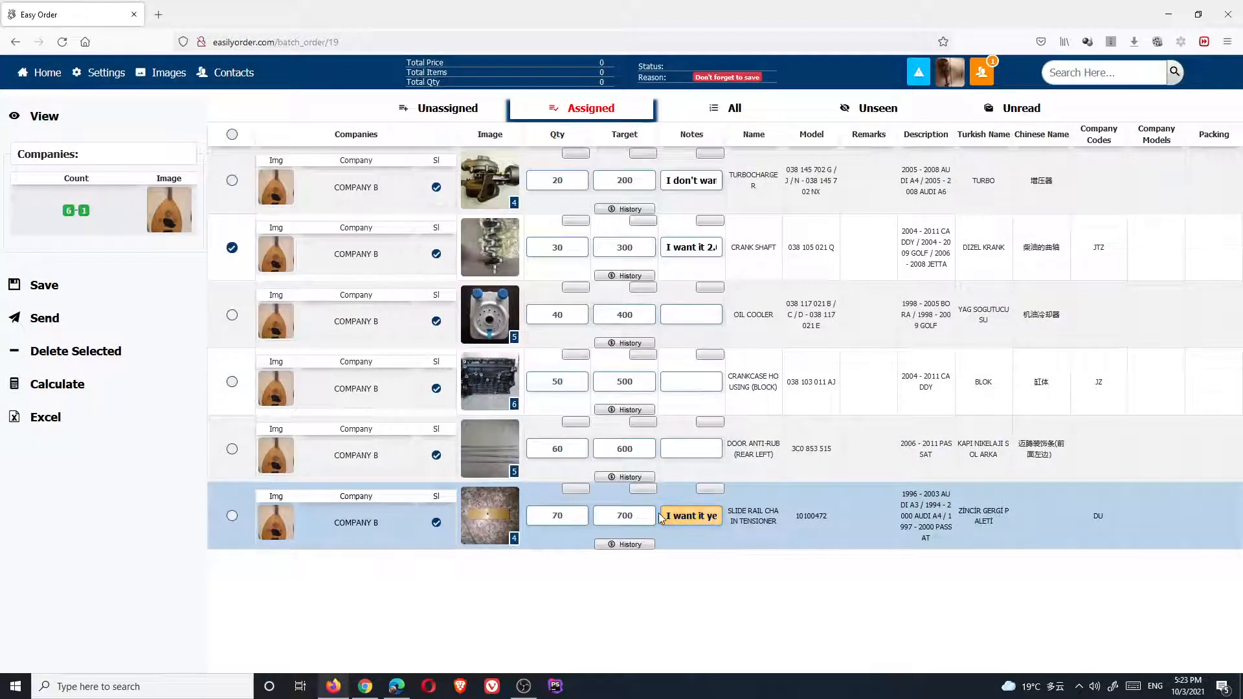
{"action": "left_click", "coordinate": [233, 249]}
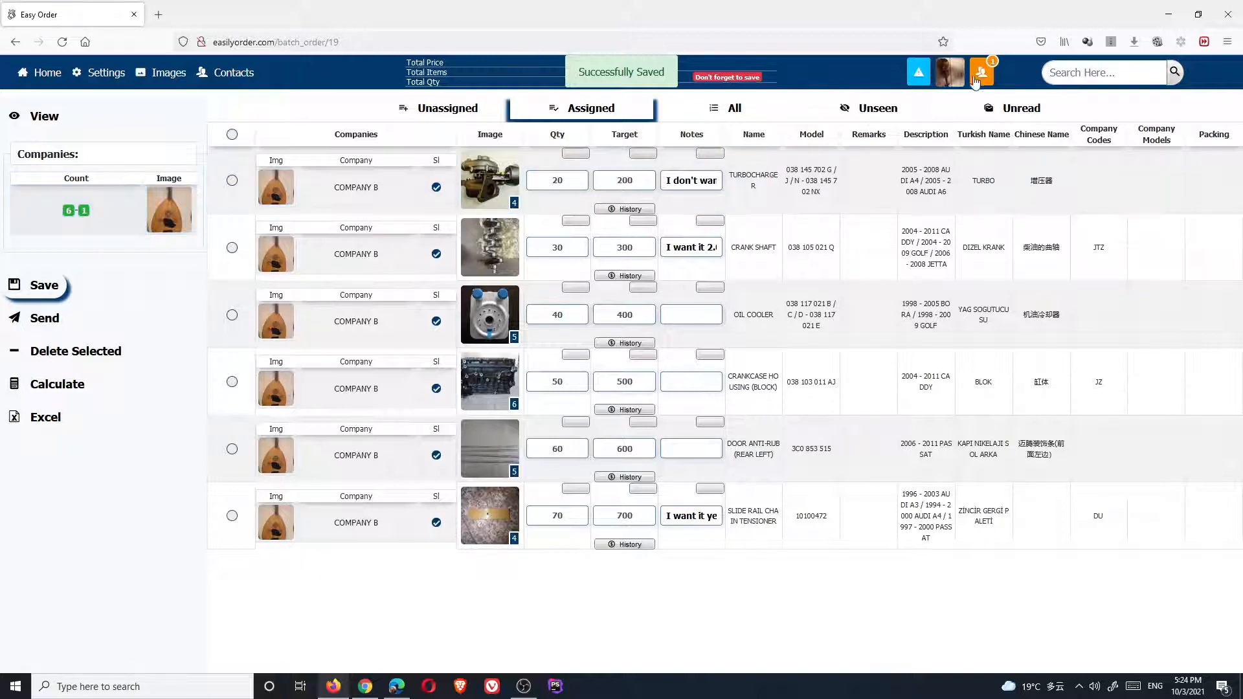
Send the batch inquiry, approve both confirmation prompts, and dismiss the success message
{"action": "mouse_move", "coordinate": [871, 111]}
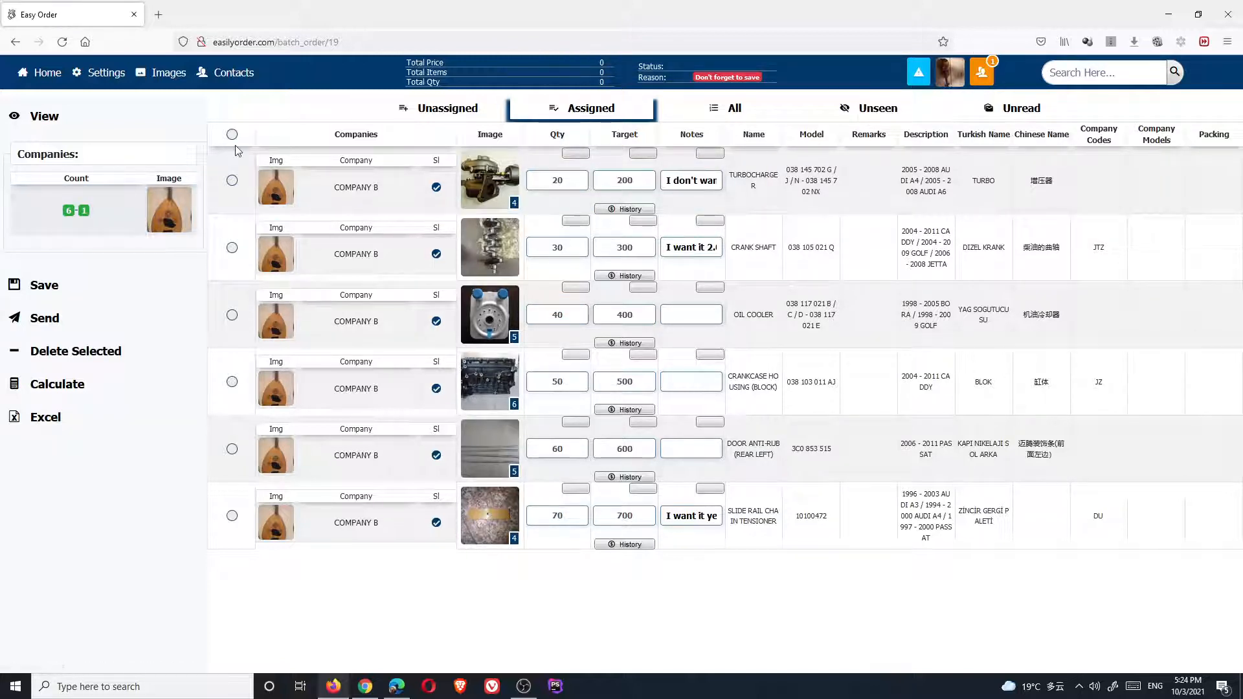
{"action": "left_click", "coordinate": [49, 321]}
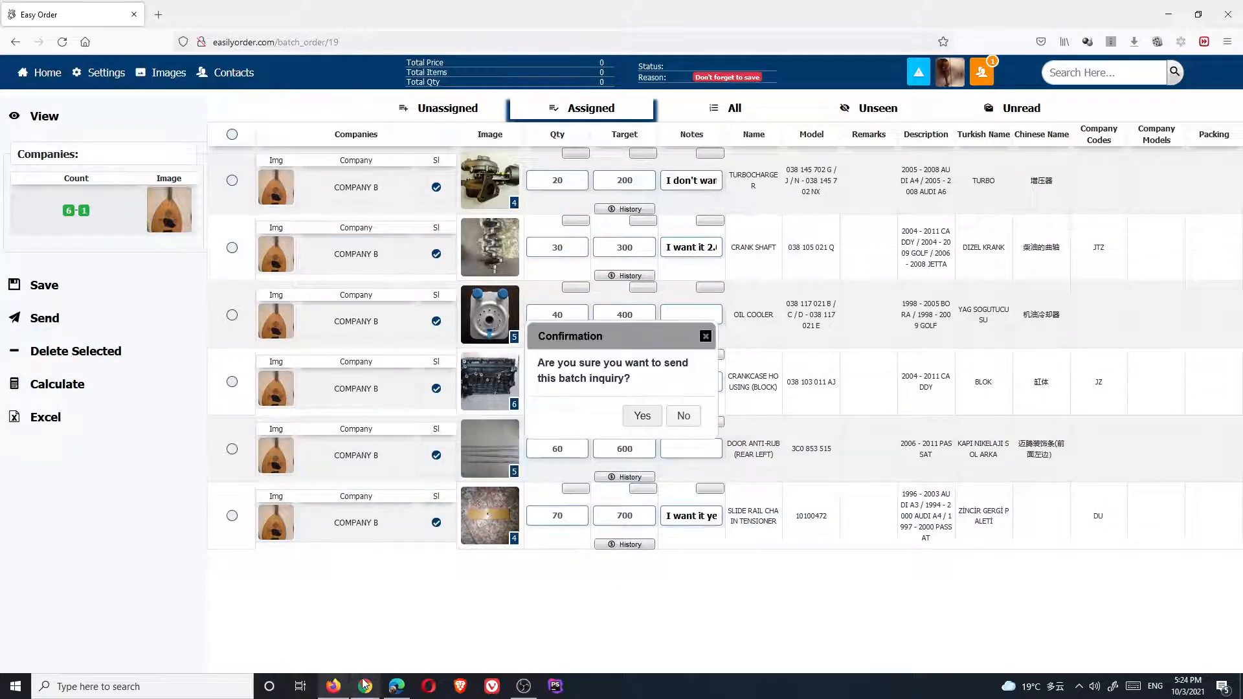
{"action": "left_click", "coordinate": [645, 419]}
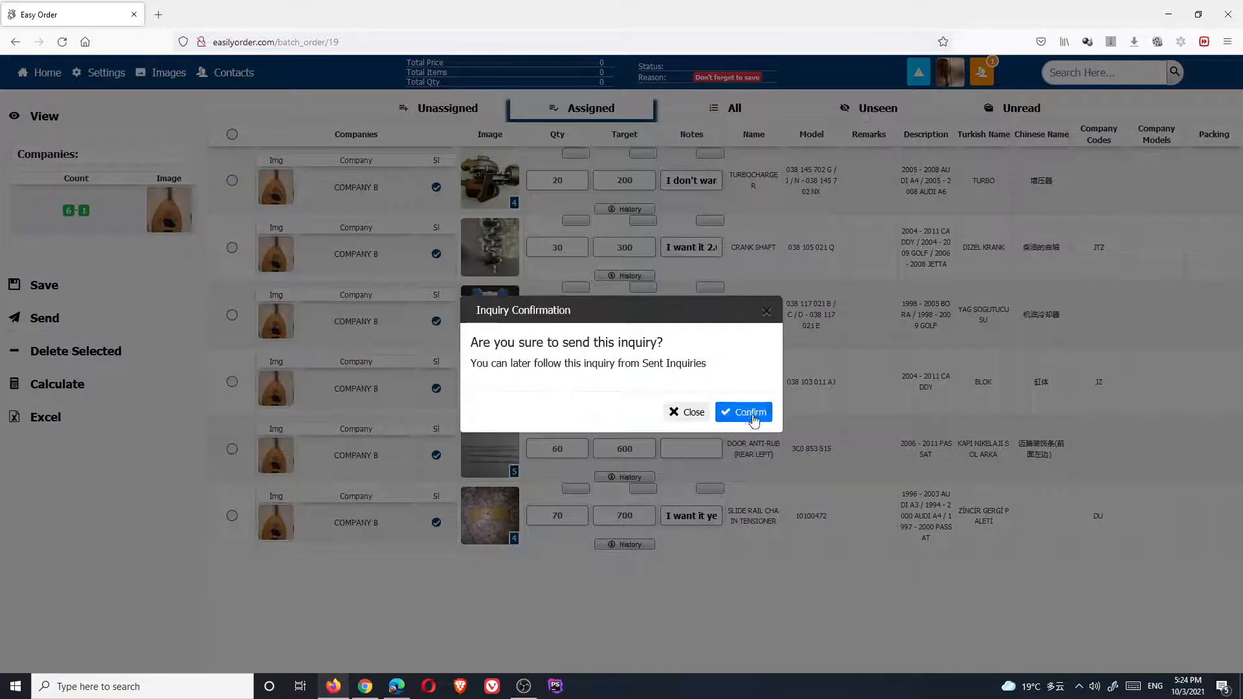
{"action": "left_click", "coordinate": [744, 405]}
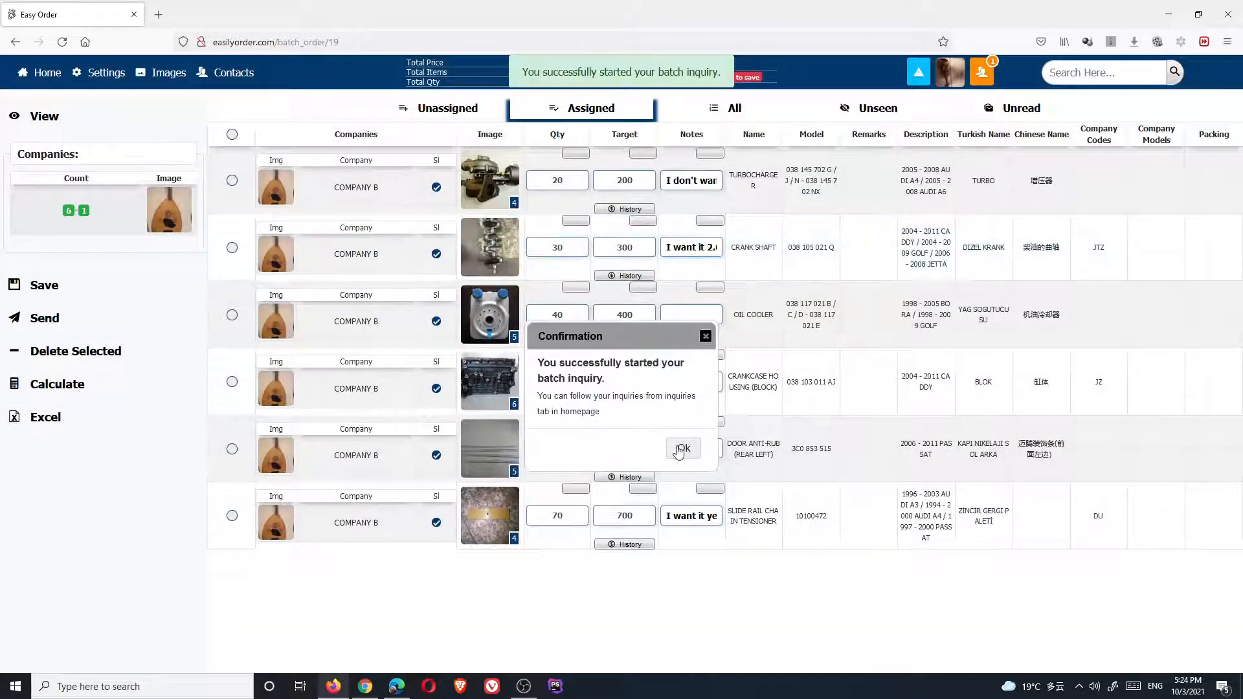
{"action": "left_click", "coordinate": [681, 447]}
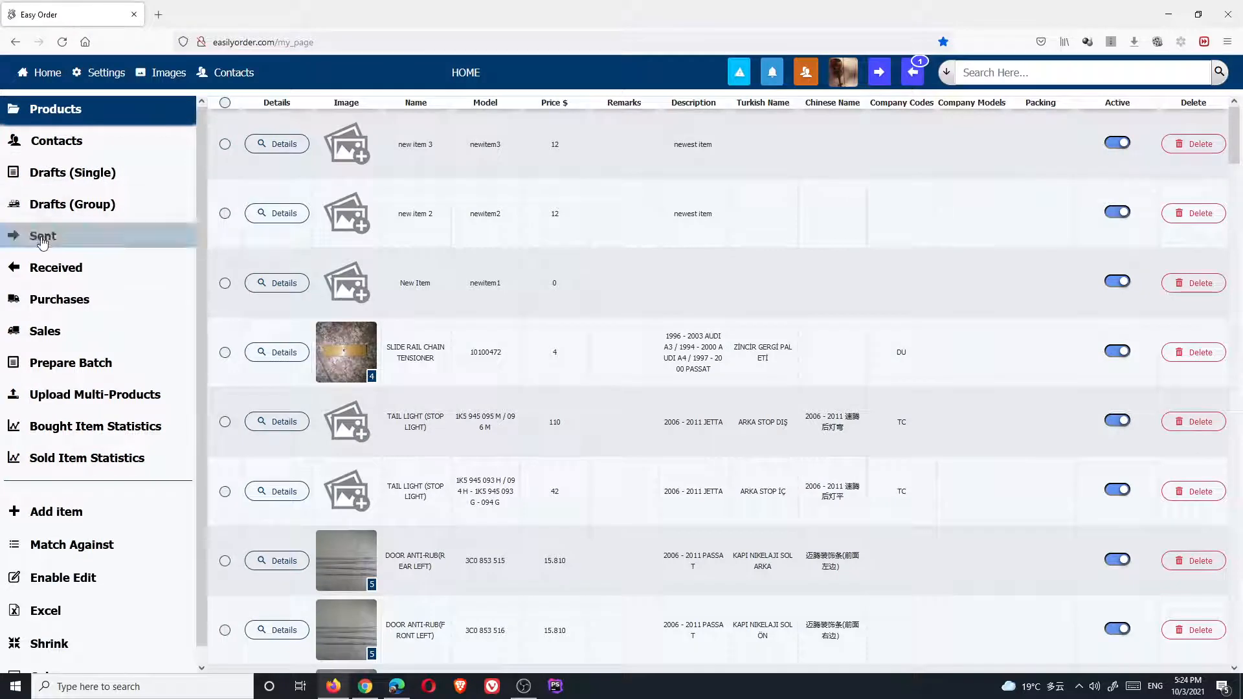
Check the Sent list, then in the recipient's session open COMPANY A's incoming inquiry past the caution
{"action": "left_click", "coordinate": [43, 237]}
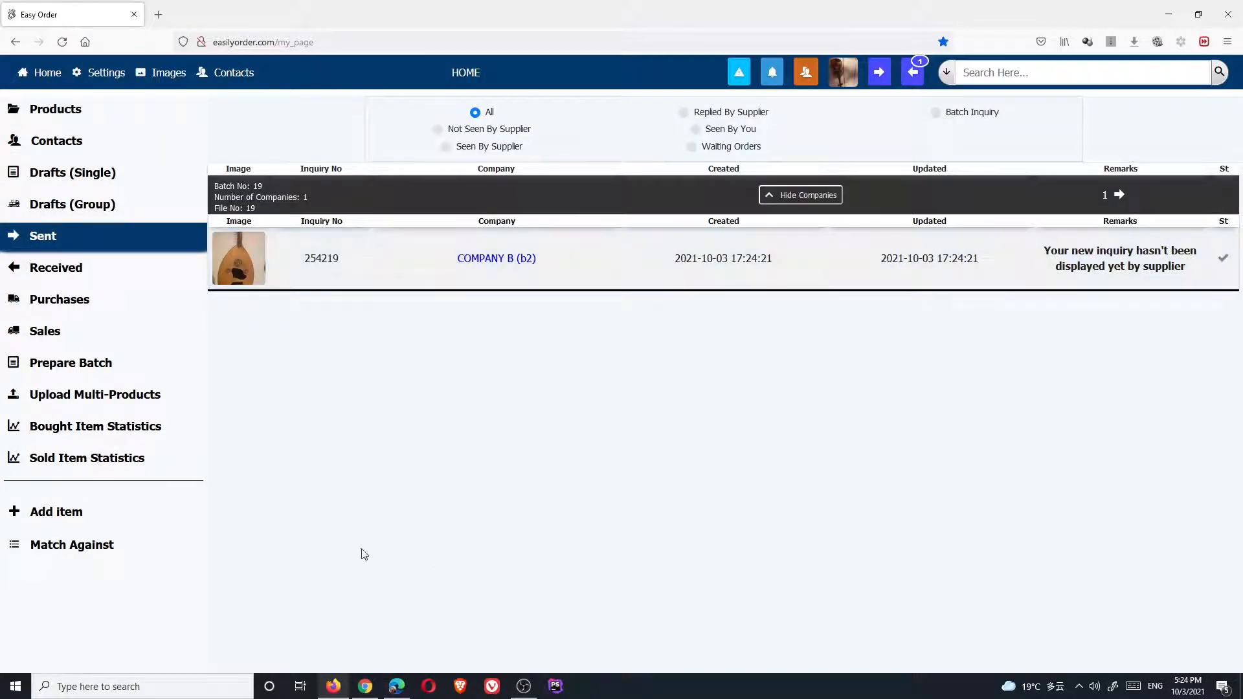
{"action": "left_click", "coordinate": [365, 687]}
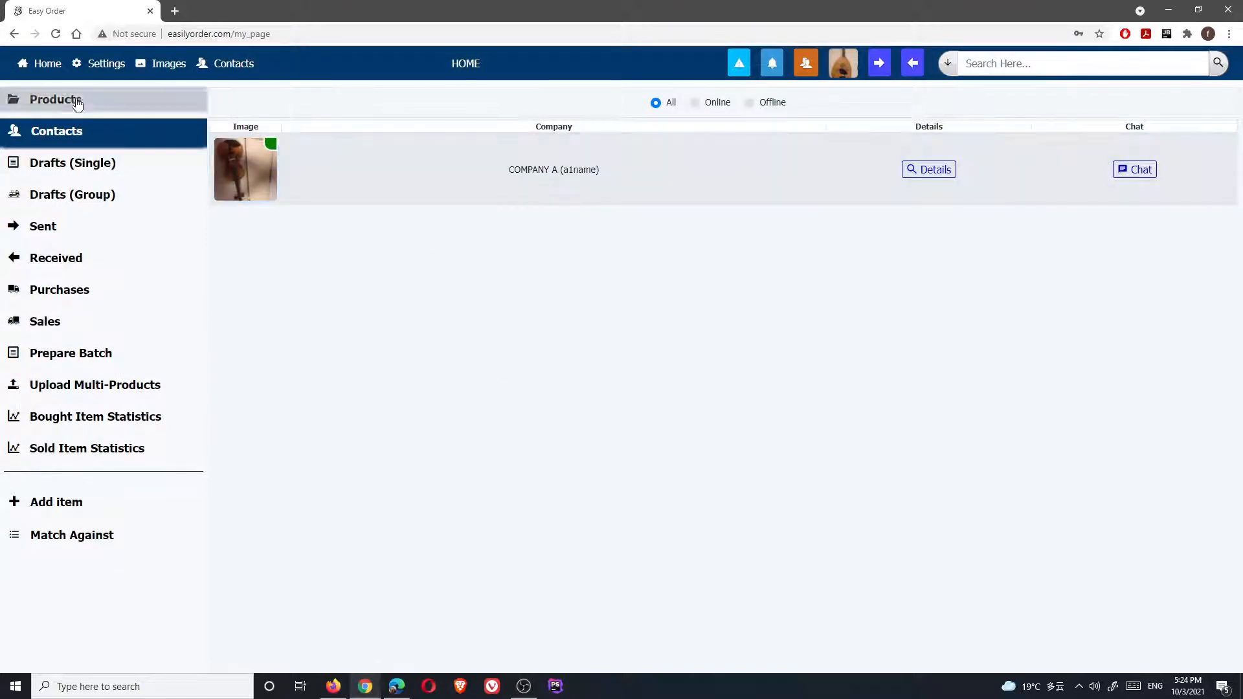
{"action": "left_click", "coordinate": [47, 64]}
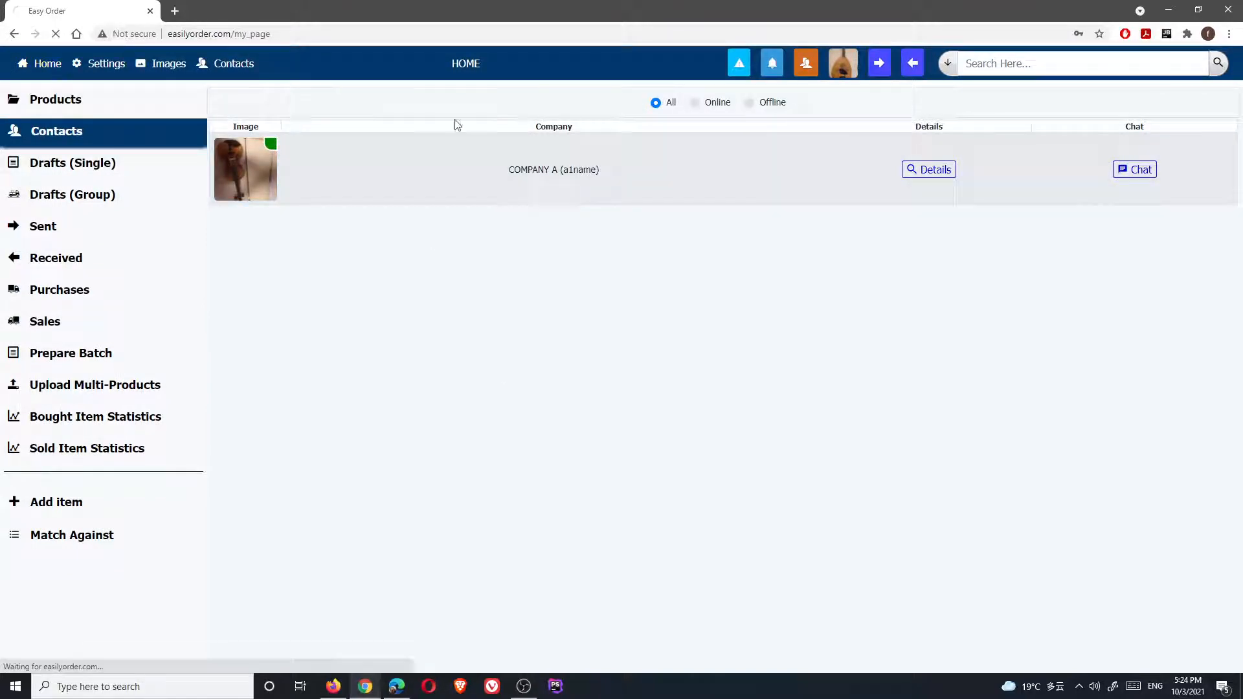
{"action": "left_click", "coordinate": [879, 70]}
{"action": "left_click", "coordinate": [807, 109]}
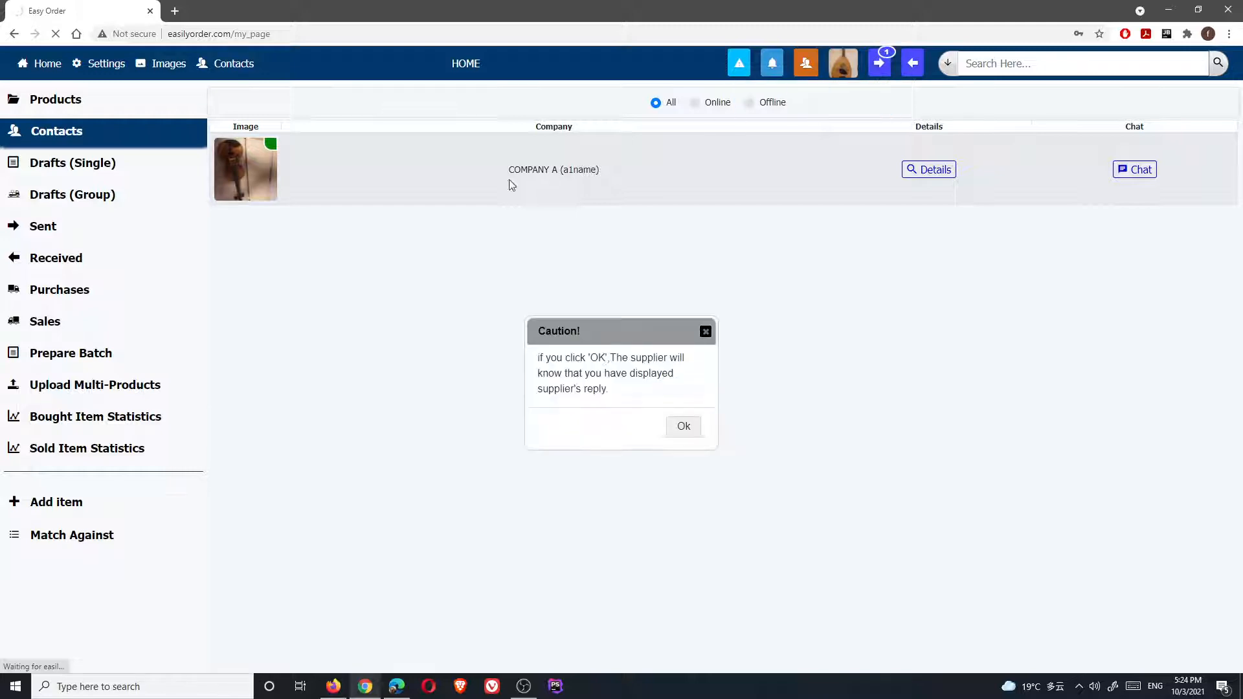
{"action": "left_click", "coordinate": [683, 426]}
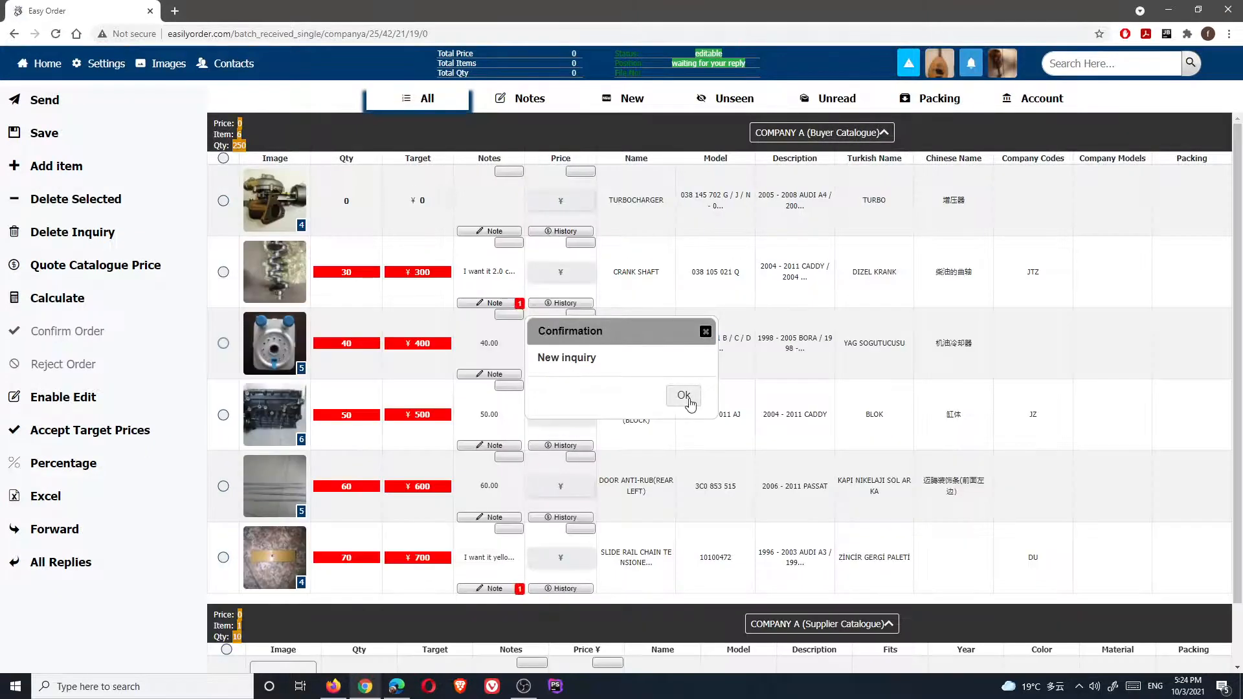
Dismiss the new-inquiry notice and select every item in COMPANY A's inquiry
{"action": "left_click", "coordinate": [683, 396]}
{"action": "scroll", "coordinate": [382, 382], "scroll_direction": "down", "scroll_amount": 2}
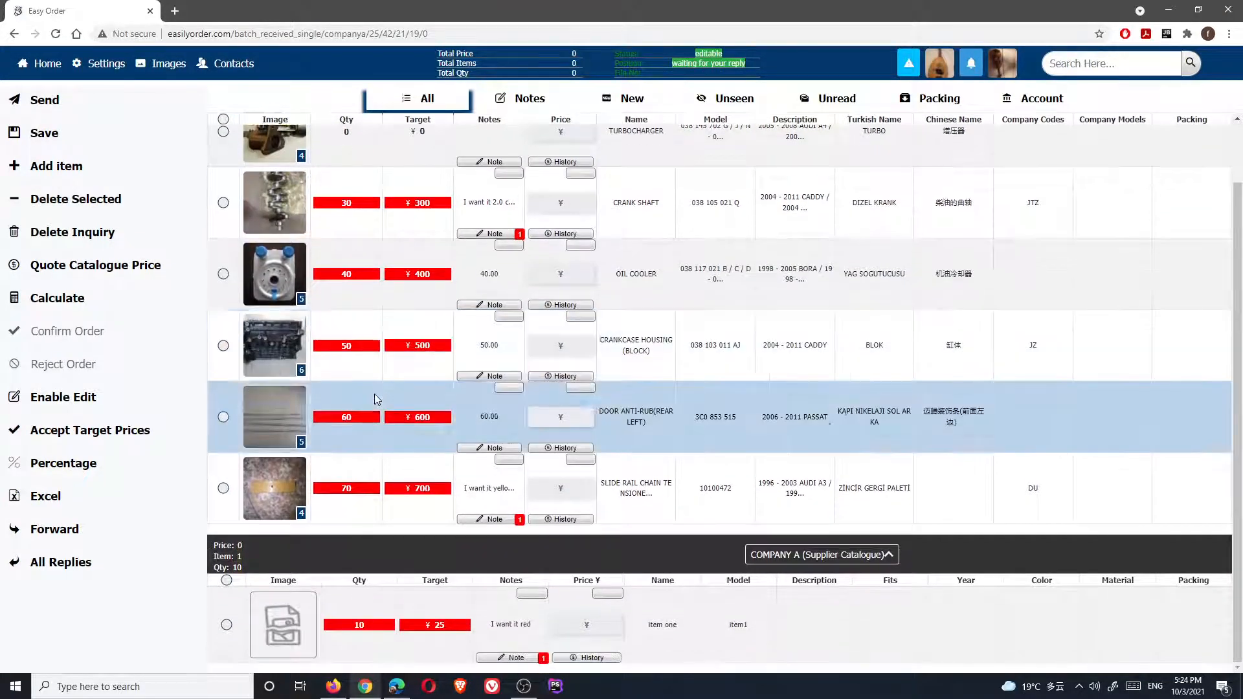
{"action": "scroll", "coordinate": [327, 352], "scroll_direction": "up", "scroll_amount": 2}
{"action": "scroll", "coordinate": [353, 431], "scroll_direction": "down", "scroll_amount": 1}
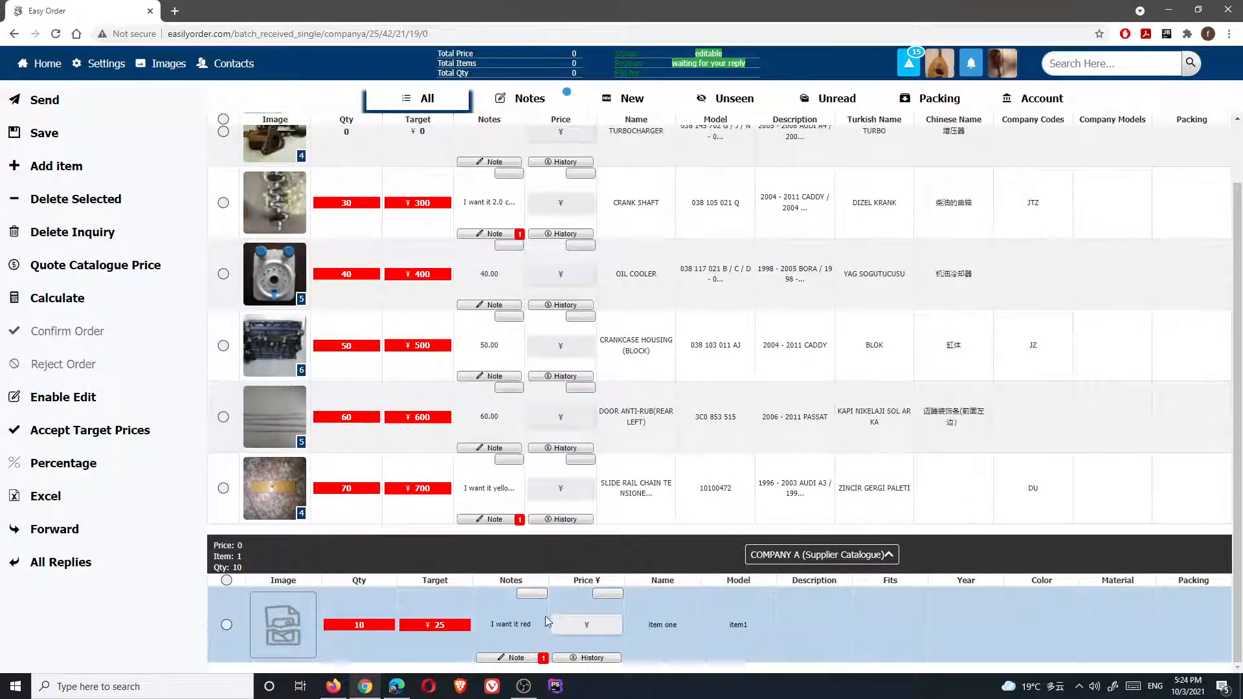
{"action": "left_click", "coordinate": [223, 119]}
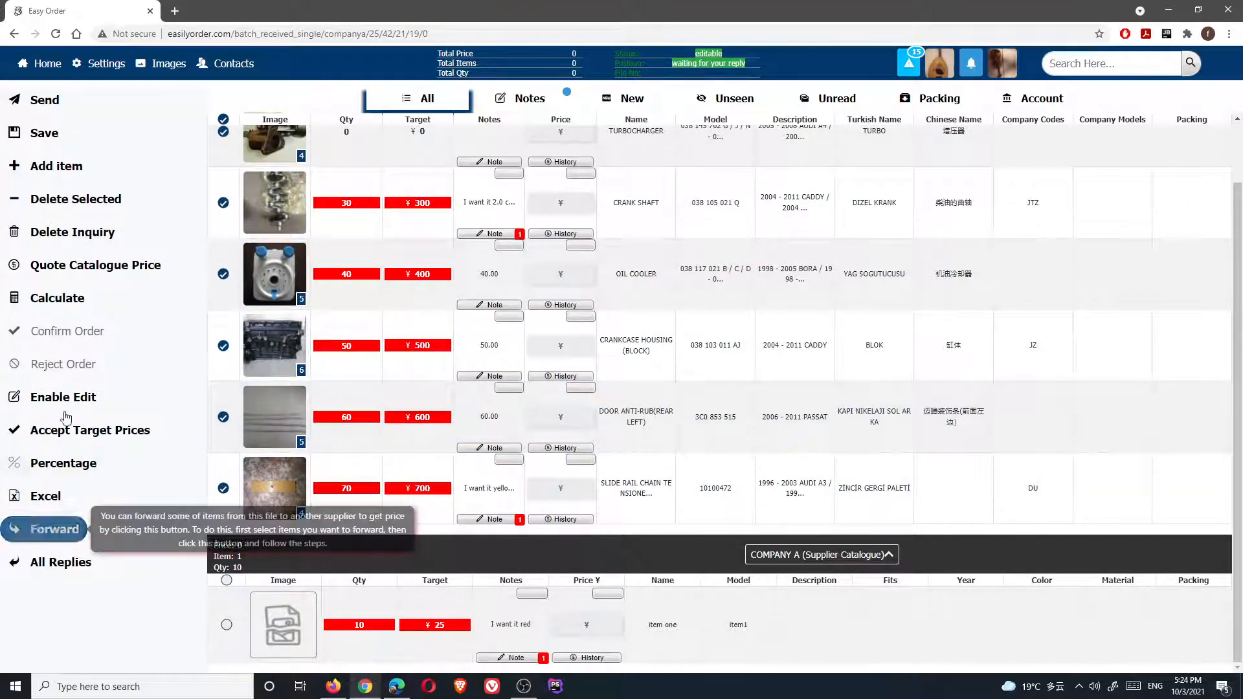
Enable All Replies and open the Forward selection dialog for the selected items
{"action": "left_click", "coordinate": [53, 533]}
{"action": "left_click", "coordinate": [494, 266]}
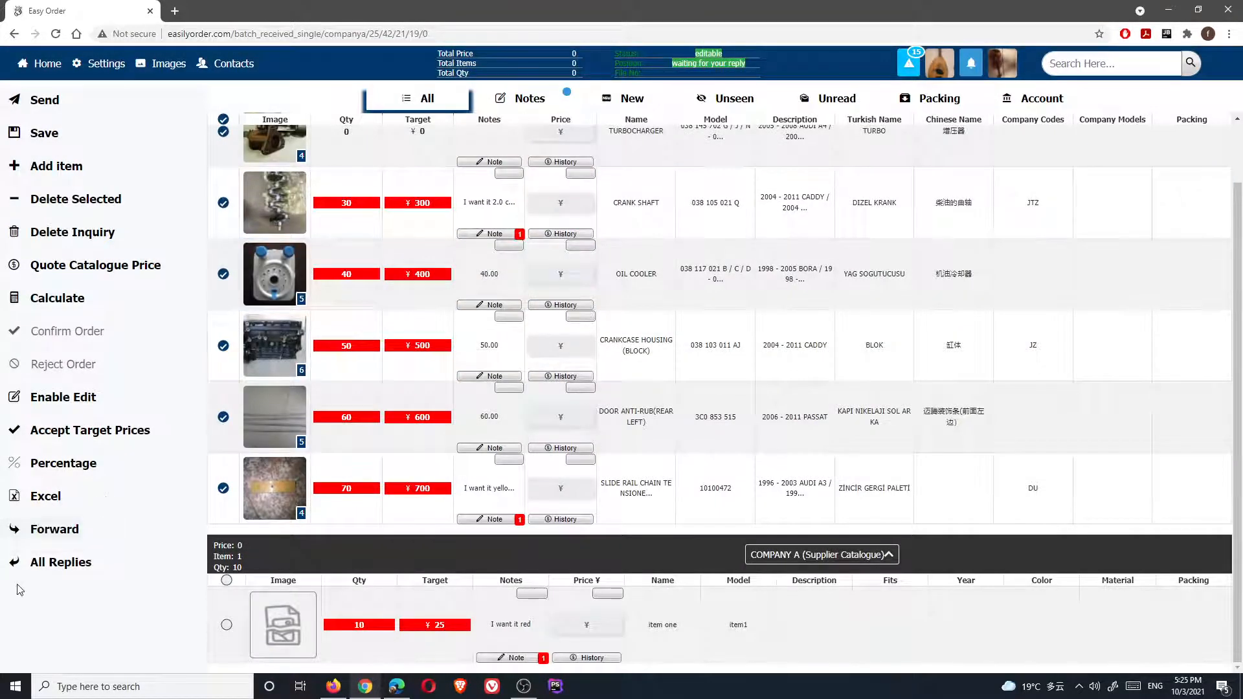
{"action": "left_click", "coordinate": [62, 563]}
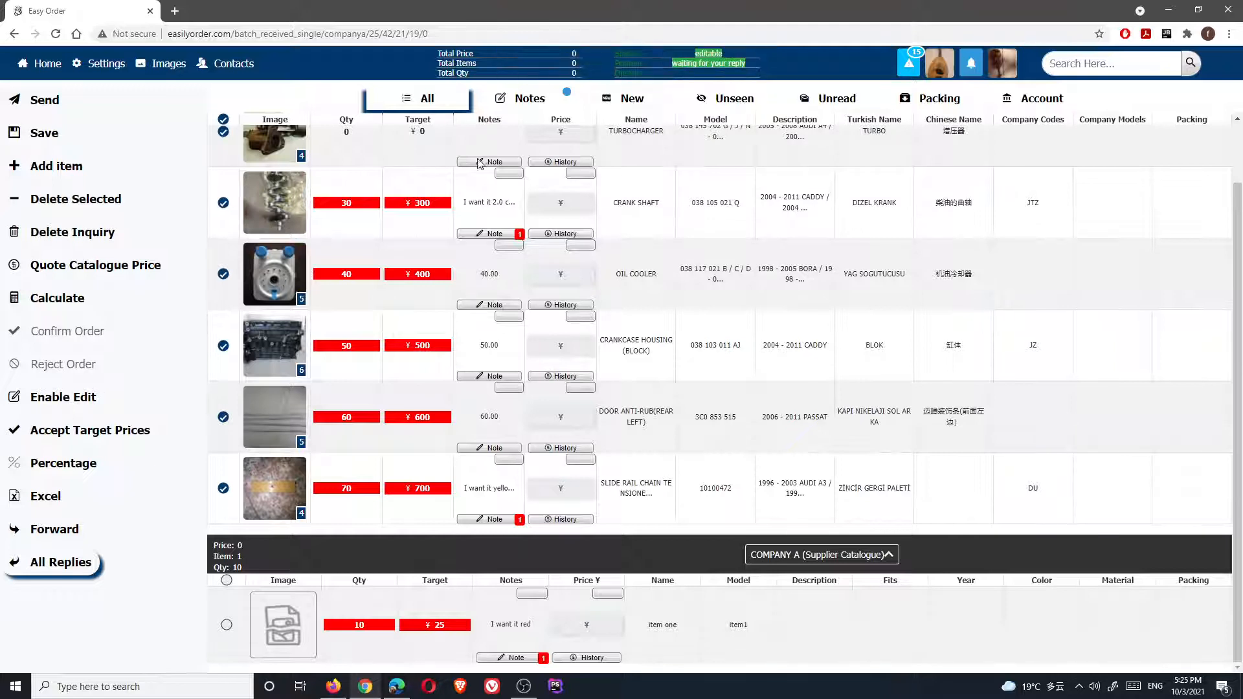
{"action": "left_click", "coordinate": [58, 531]}
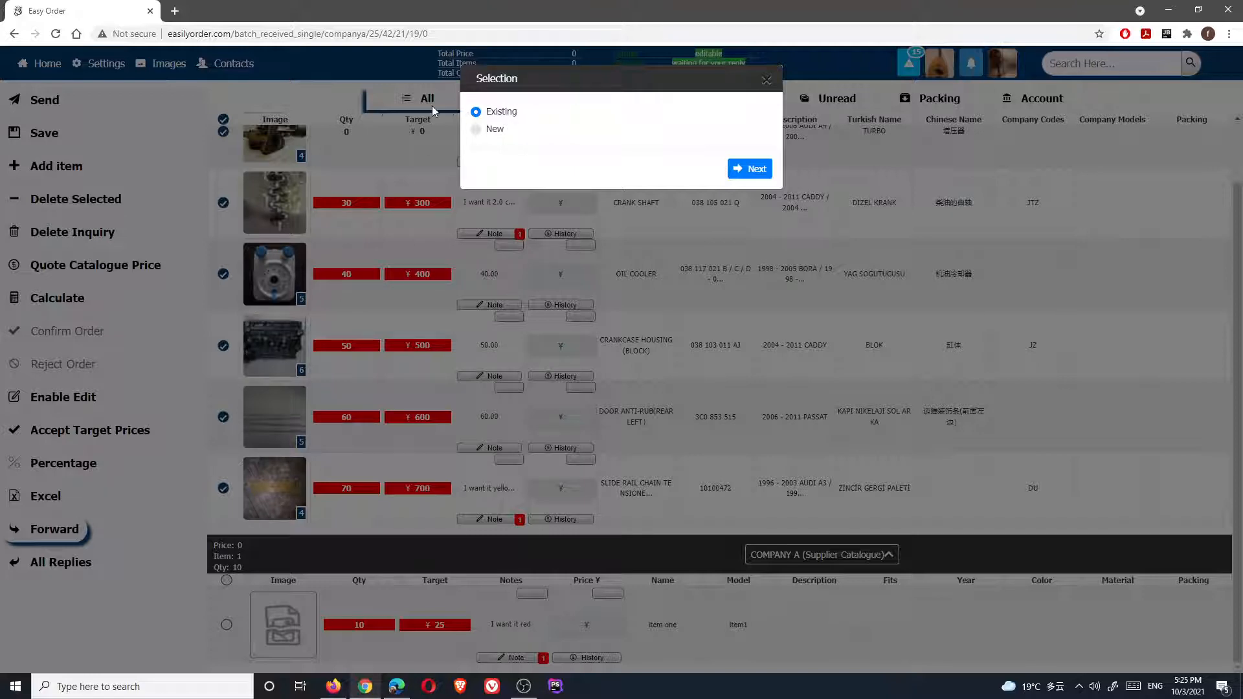
Attempt forwarding to an existing inquiry, then to a new one for COMPANY A, and cancel
{"action": "left_click", "coordinate": [750, 169]}
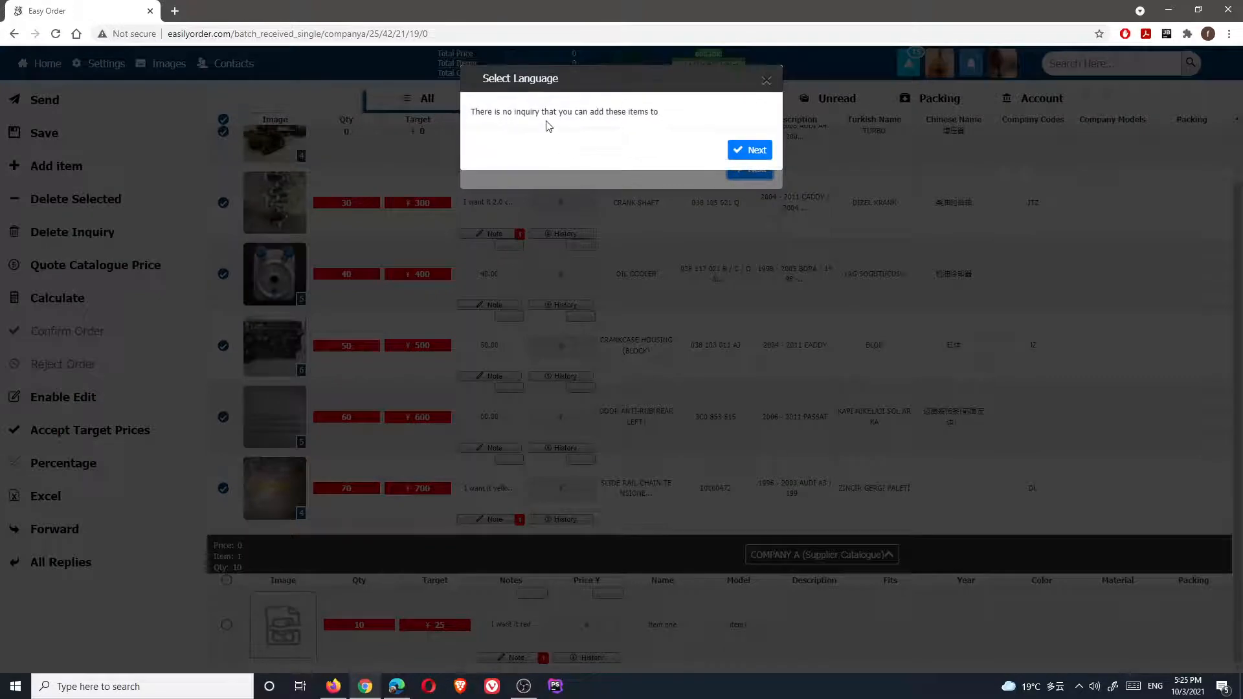
{"action": "left_click", "coordinate": [593, 172]}
{"action": "left_click", "coordinate": [483, 132]}
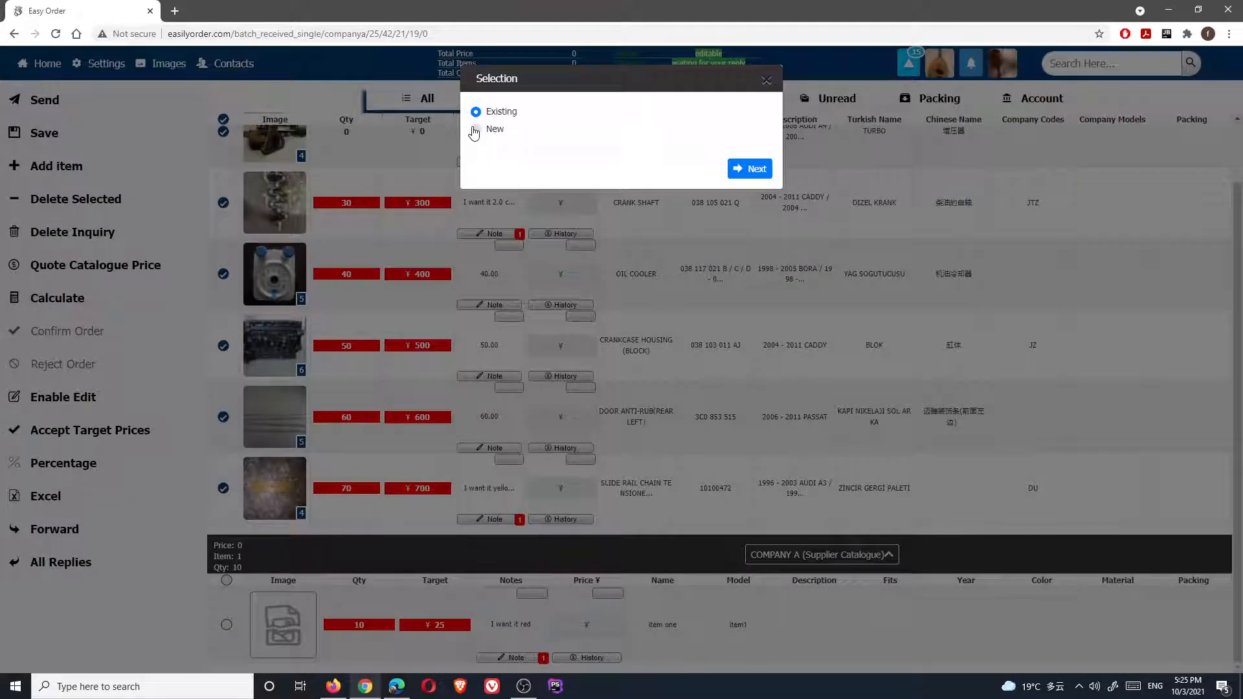
{"action": "left_click", "coordinate": [752, 169]}
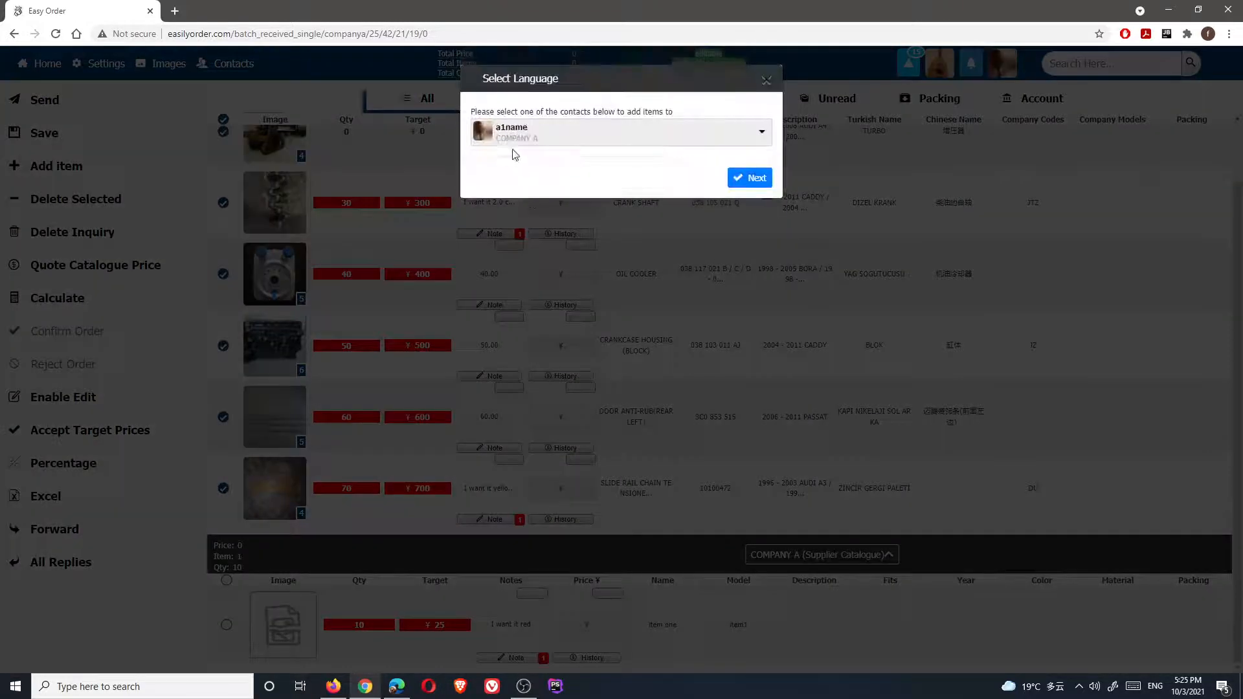
{"action": "left_click", "coordinate": [563, 139]}
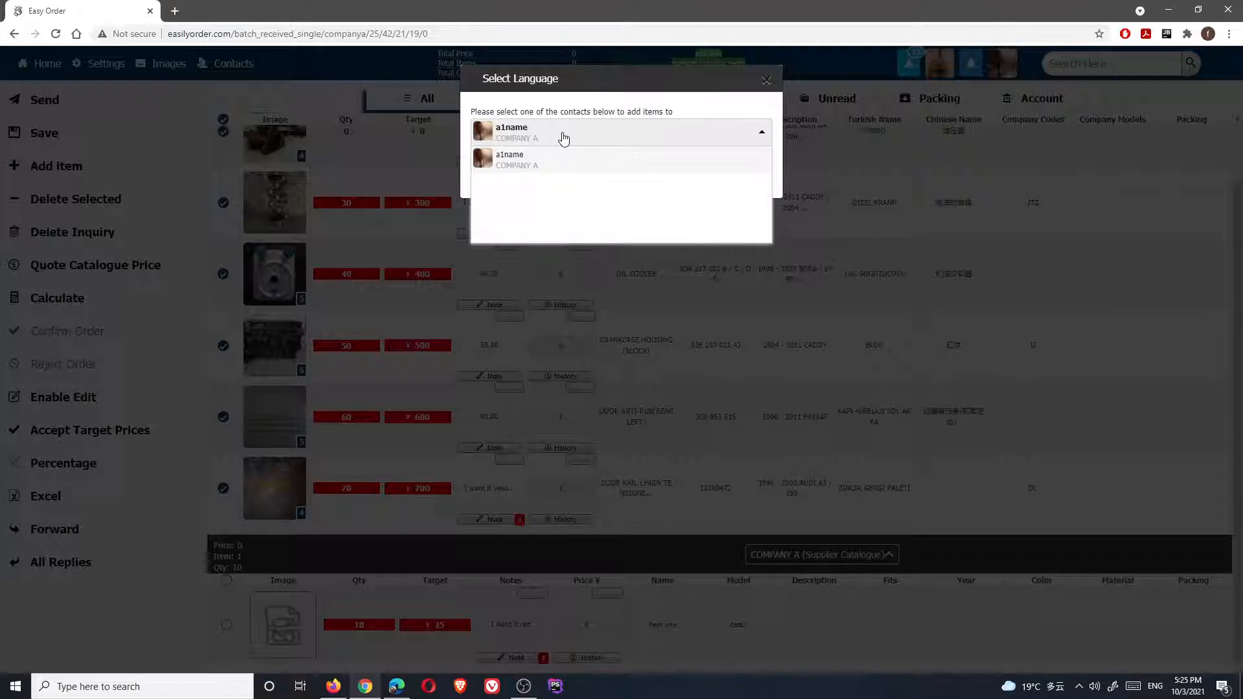
{"action": "left_click", "coordinate": [563, 138]}
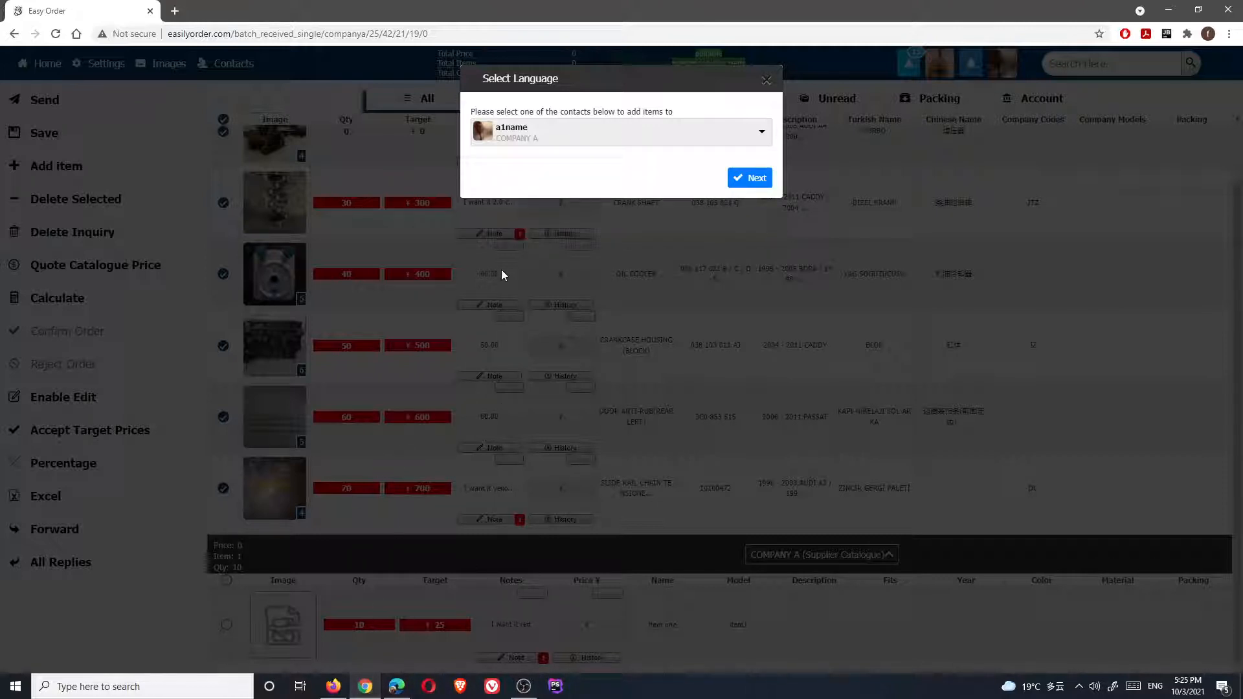
{"action": "left_click", "coordinate": [470, 342]}
{"action": "left_click", "coordinate": [380, 393]}
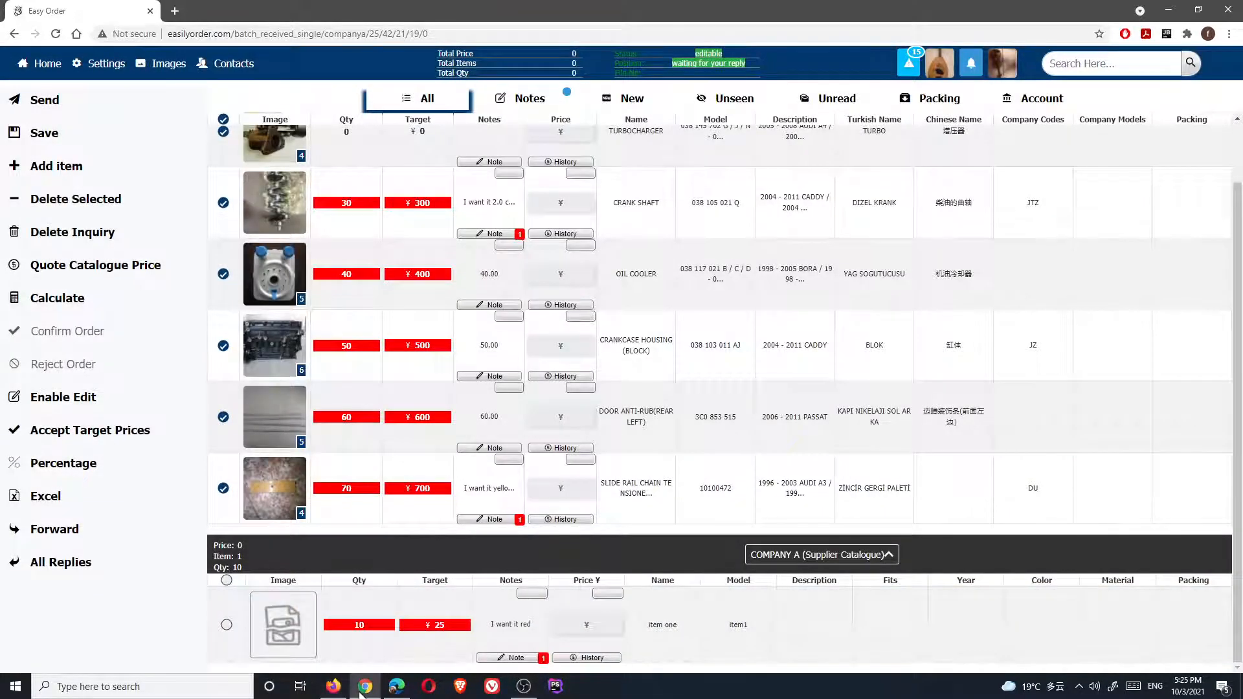
Load easilyorder.com in Opera and enter Company D's username on the login page
{"action": "left_click", "coordinate": [397, 686]}
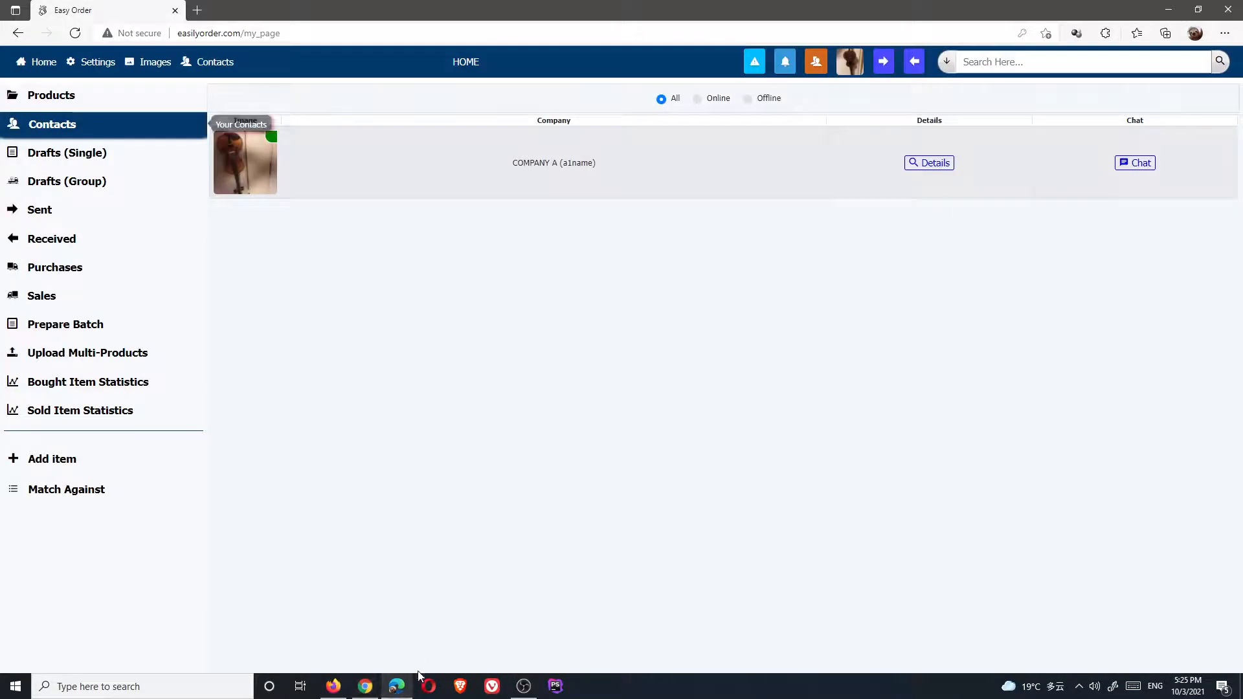
{"action": "left_click", "coordinate": [429, 689]}
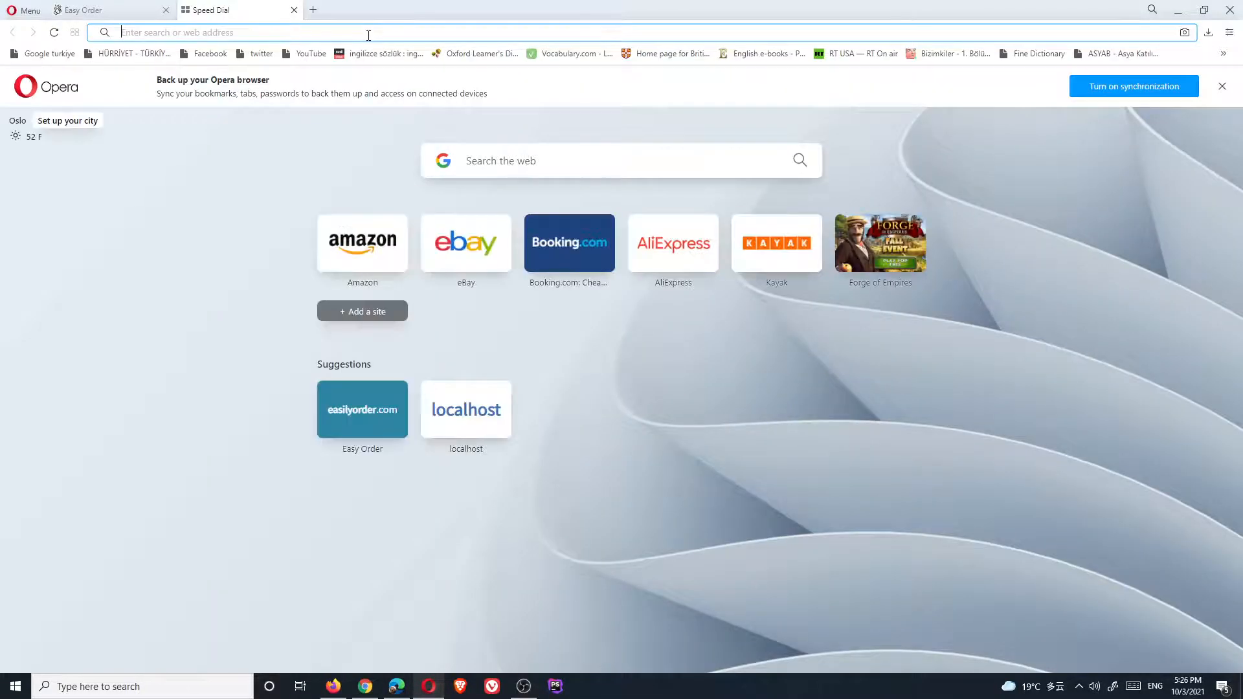
{"action": "type", "text": "eas"}
{"action": "key", "text": "Return"}
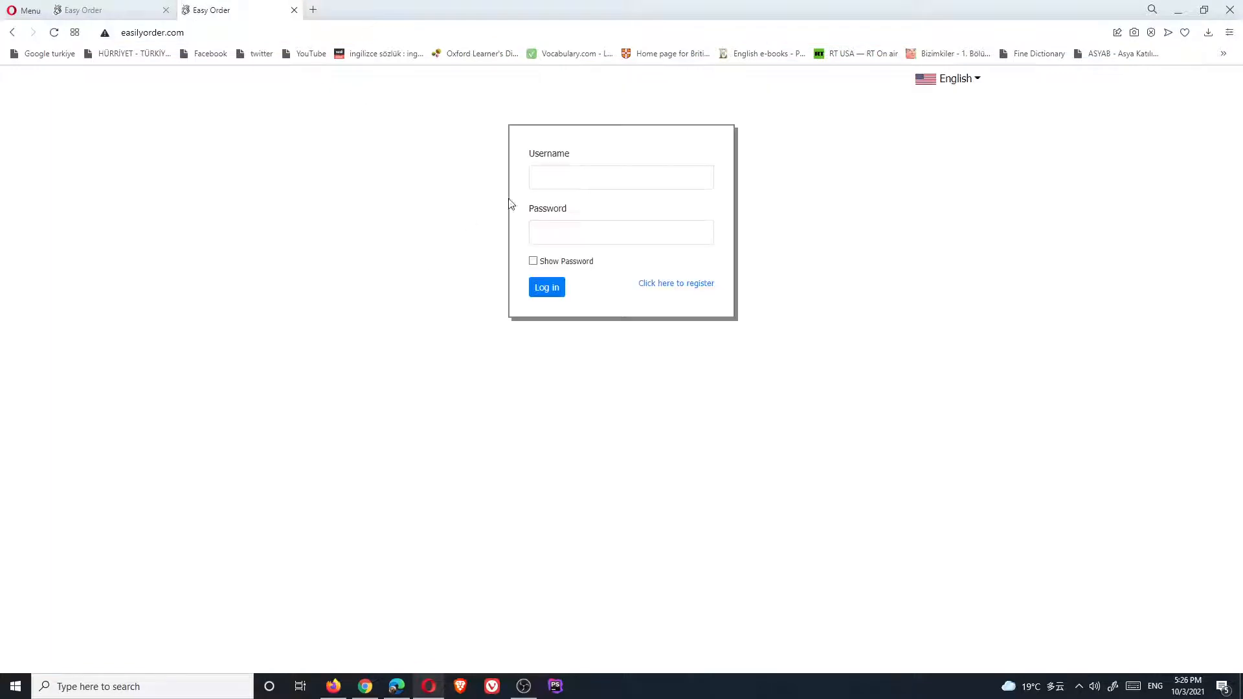
{"action": "left_click", "coordinate": [568, 178]}
{"action": "type", "text": "compan"}
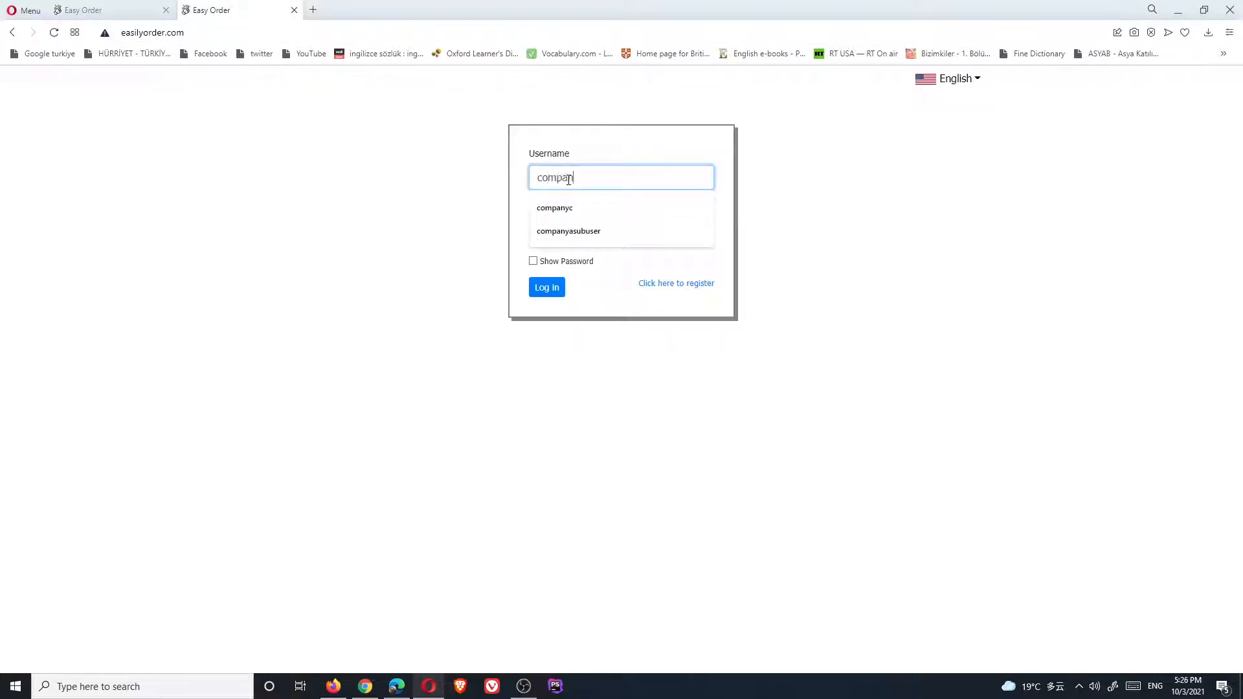
{"action": "type", "text": "yd"}
{"action": "key", "text": "Tab"}
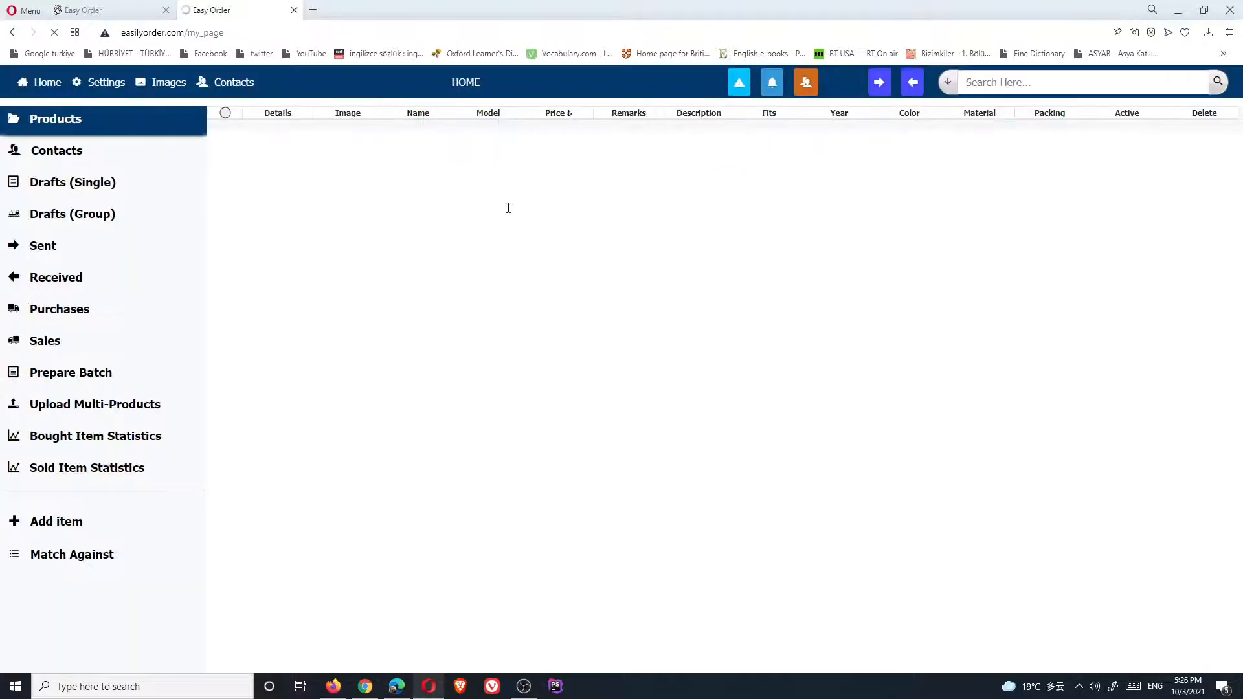
Return to the recipient's Chrome session and go to the home products list
{"action": "left_click", "coordinate": [394, 694]}
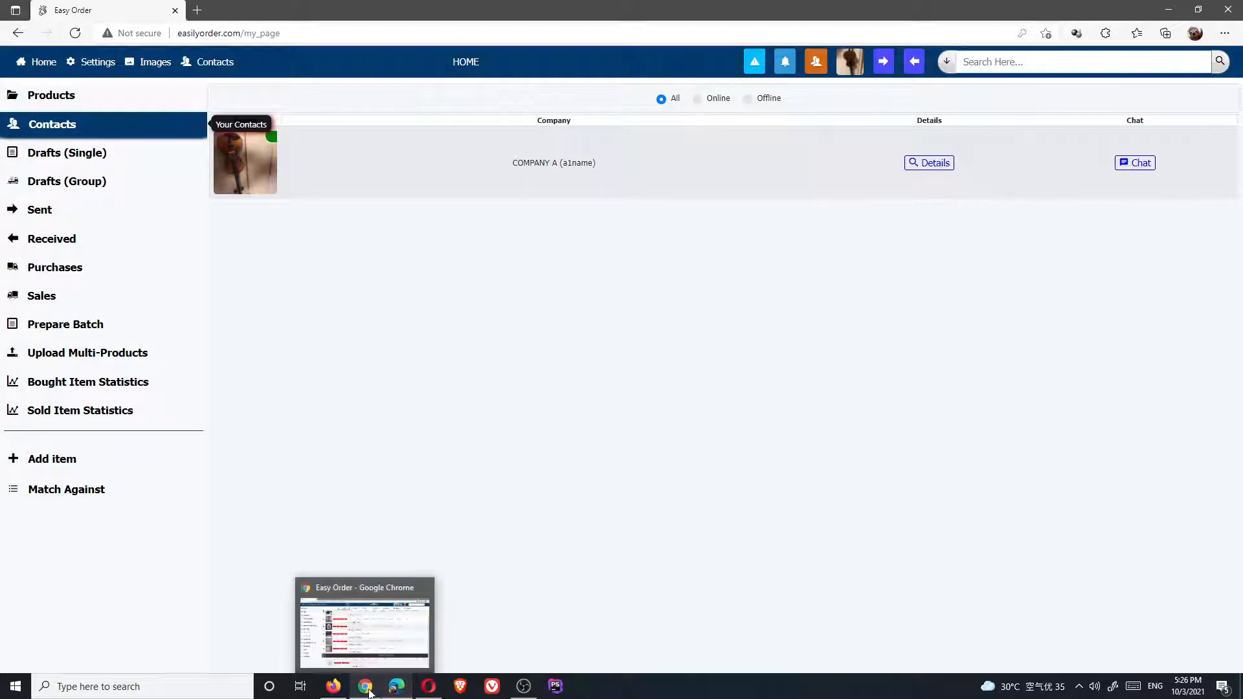
{"action": "left_click", "coordinate": [381, 672]}
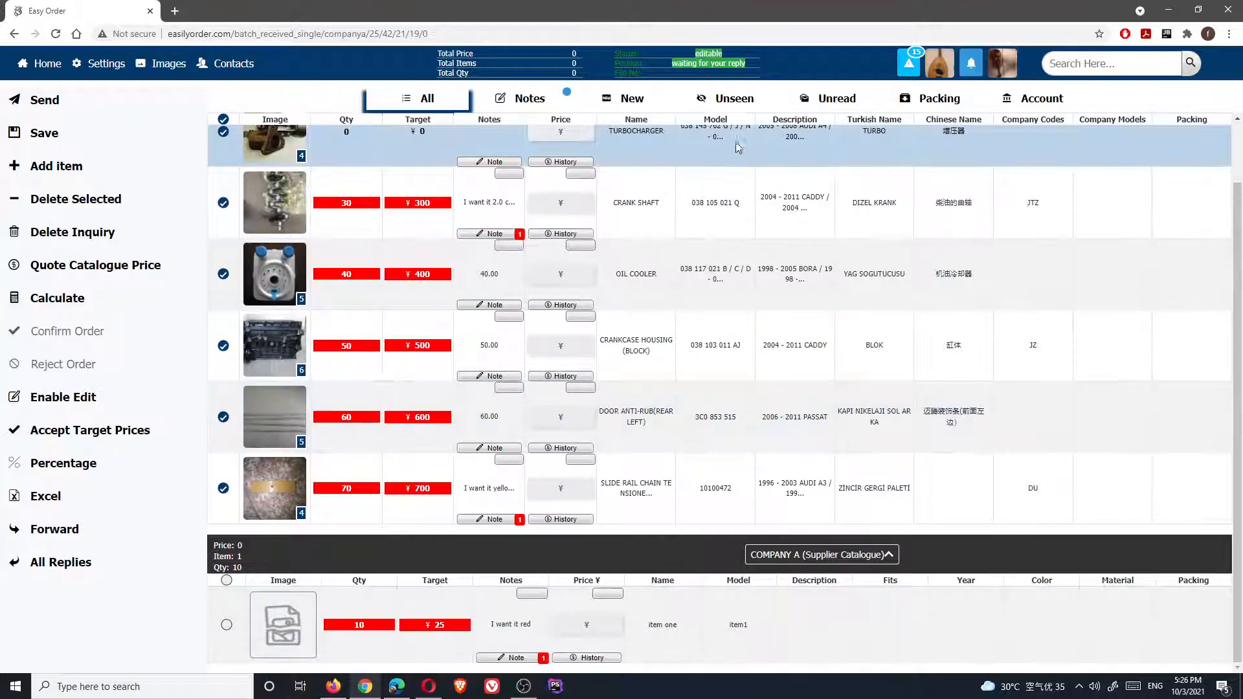
{"action": "left_click", "coordinate": [61, 68]}
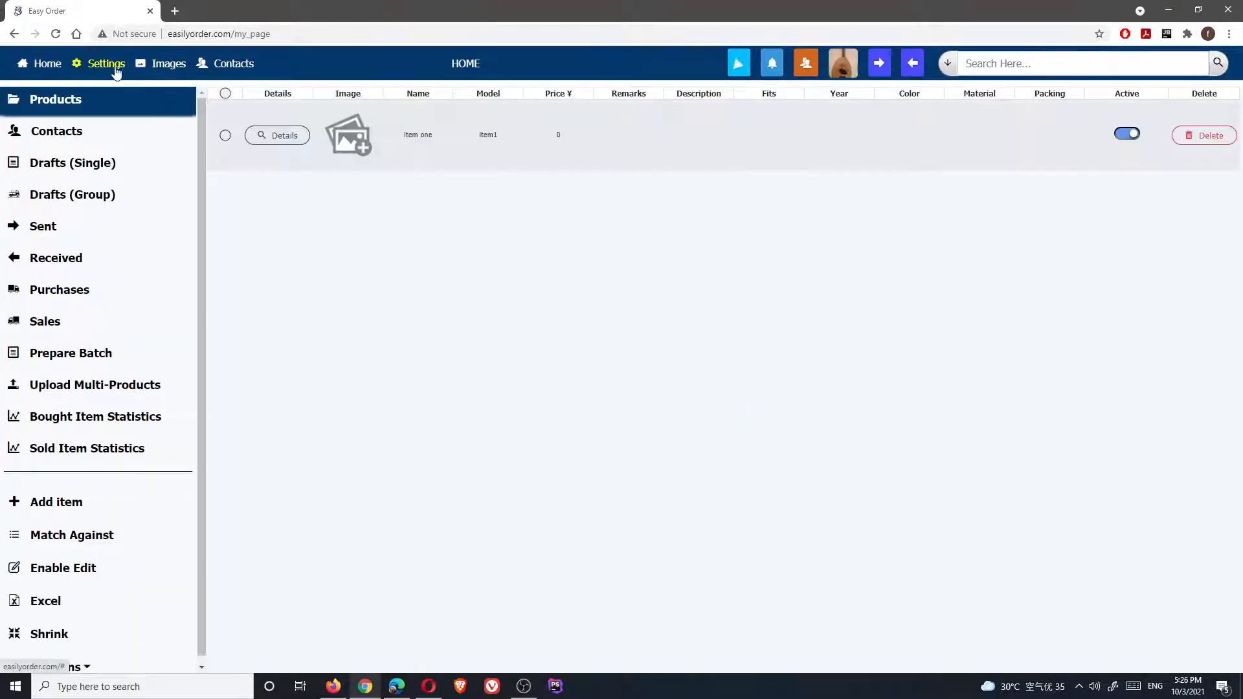
Search companyc and companyd on the contacts page and send each a contact request
{"action": "left_click", "coordinate": [230, 64]}
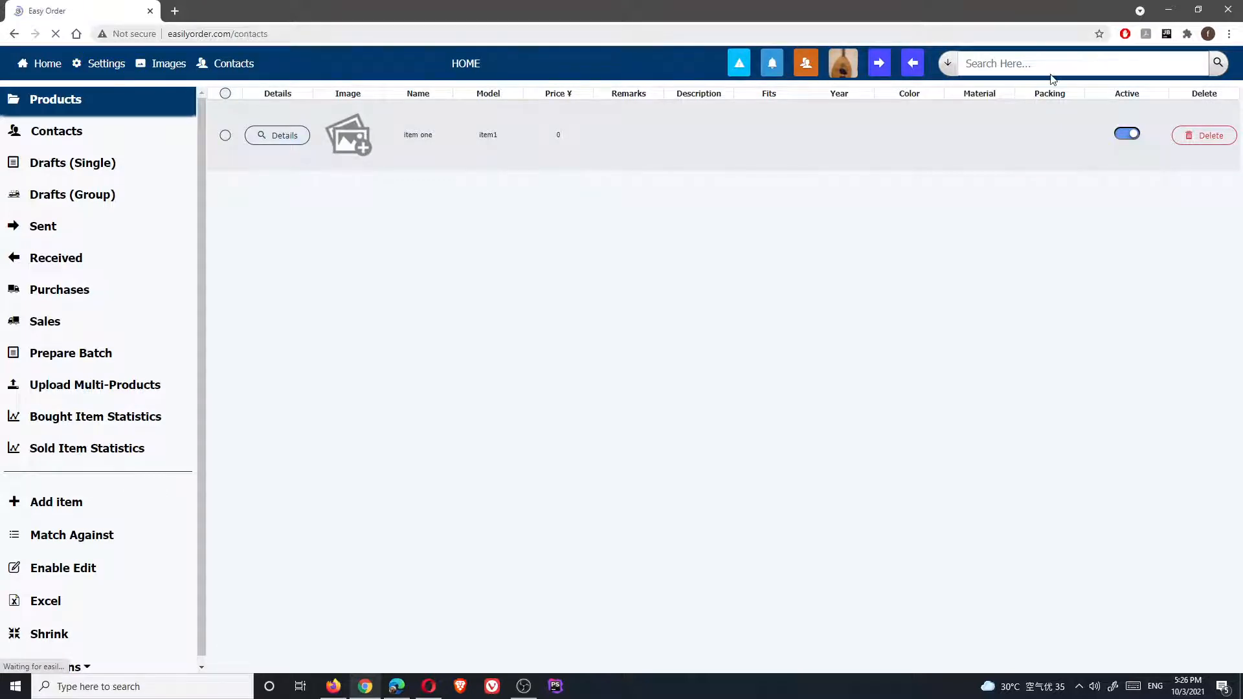
{"action": "type", "text": "com"}
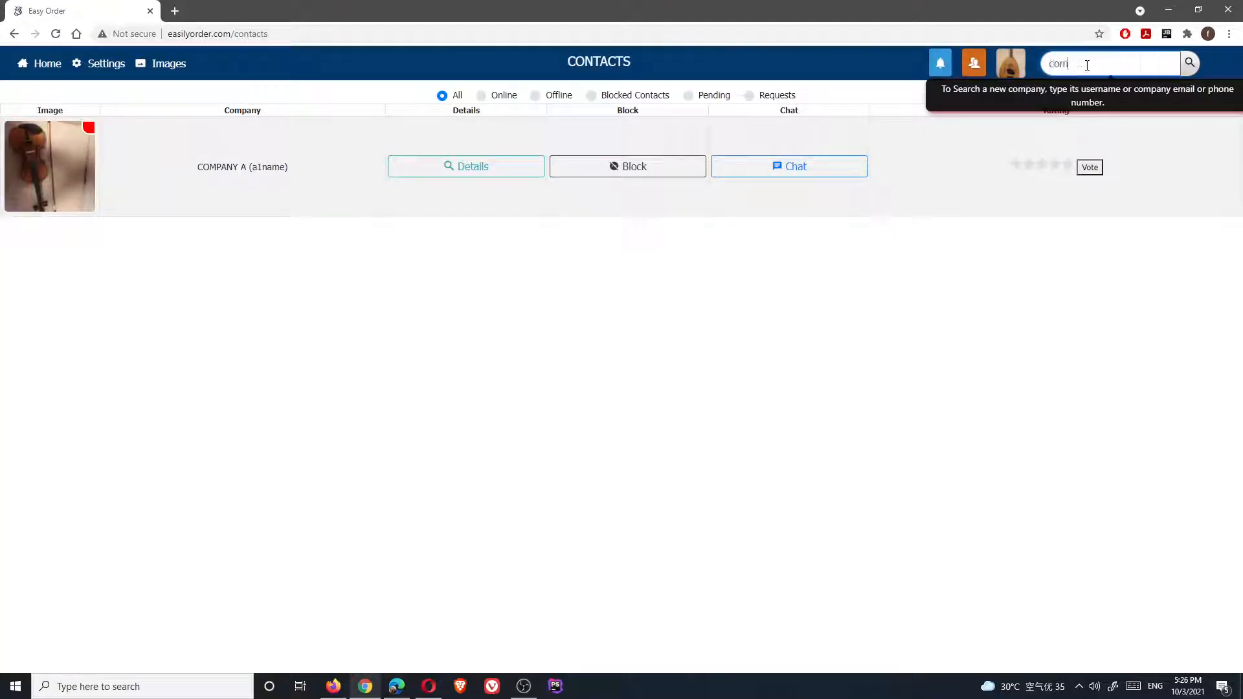
{"action": "type", "text": "panyc"}
{"action": "key", "text": "Return"}
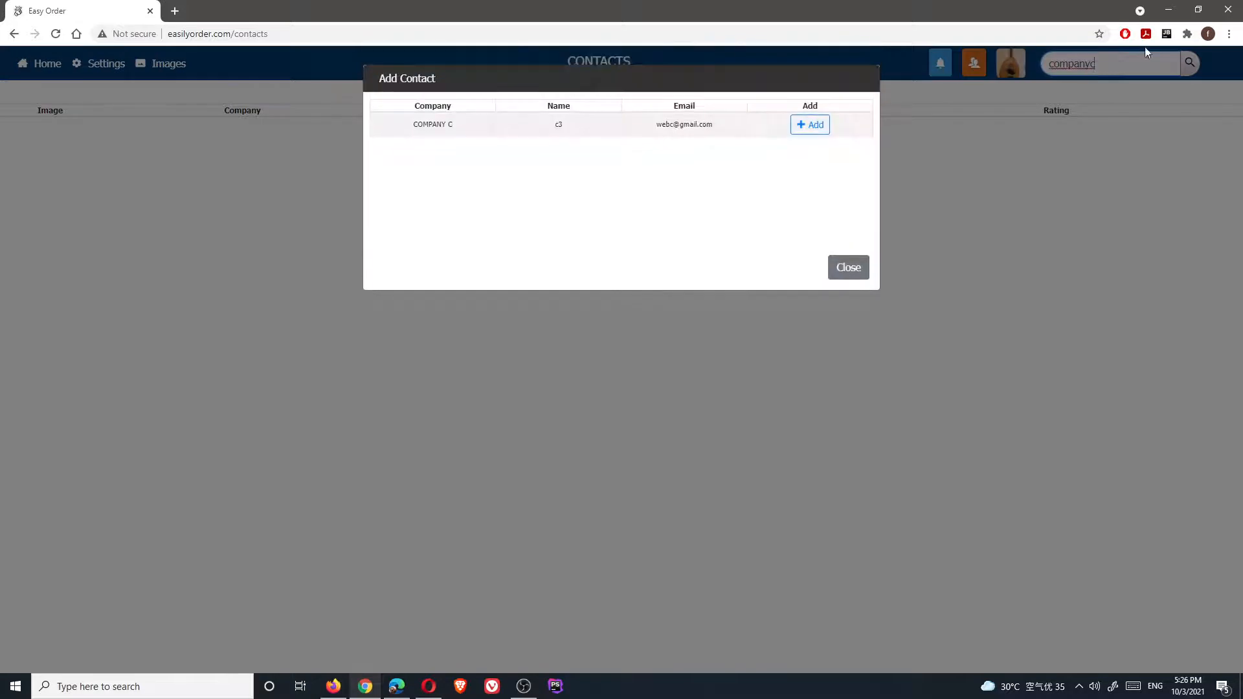
{"action": "left_click", "coordinate": [808, 128]}
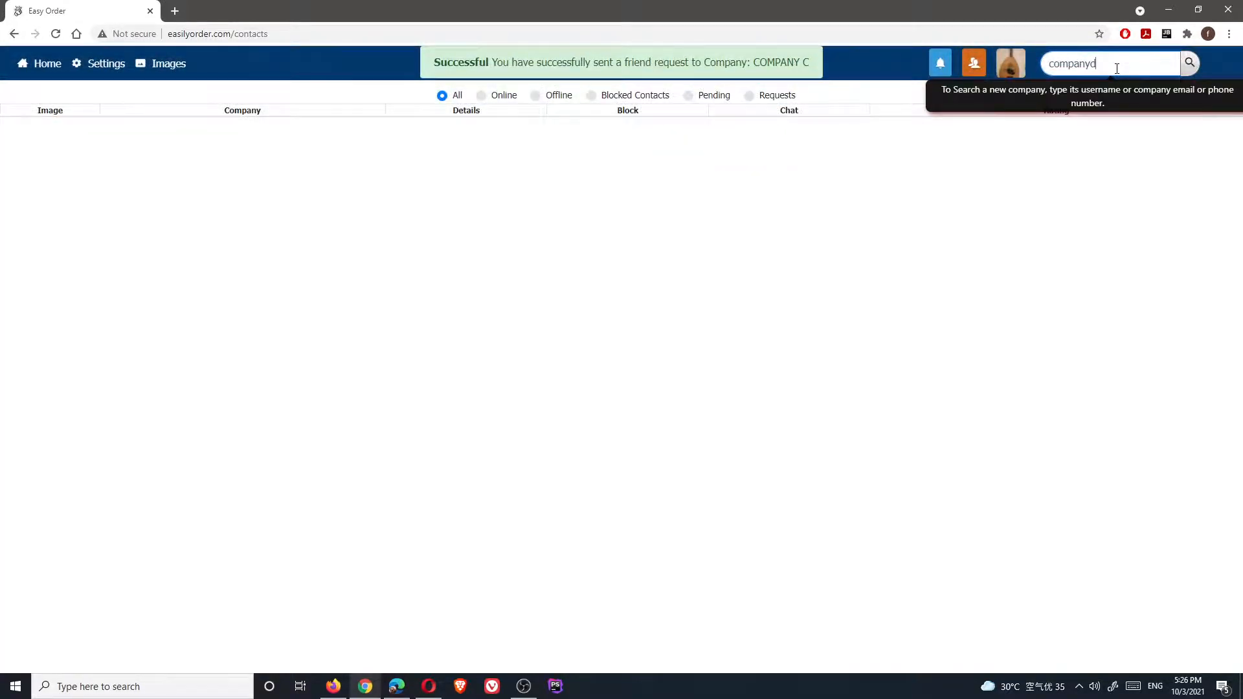
{"action": "type", "text": "d"}
{"action": "key", "text": "Return"}
{"action": "left_click", "coordinate": [808, 127]}
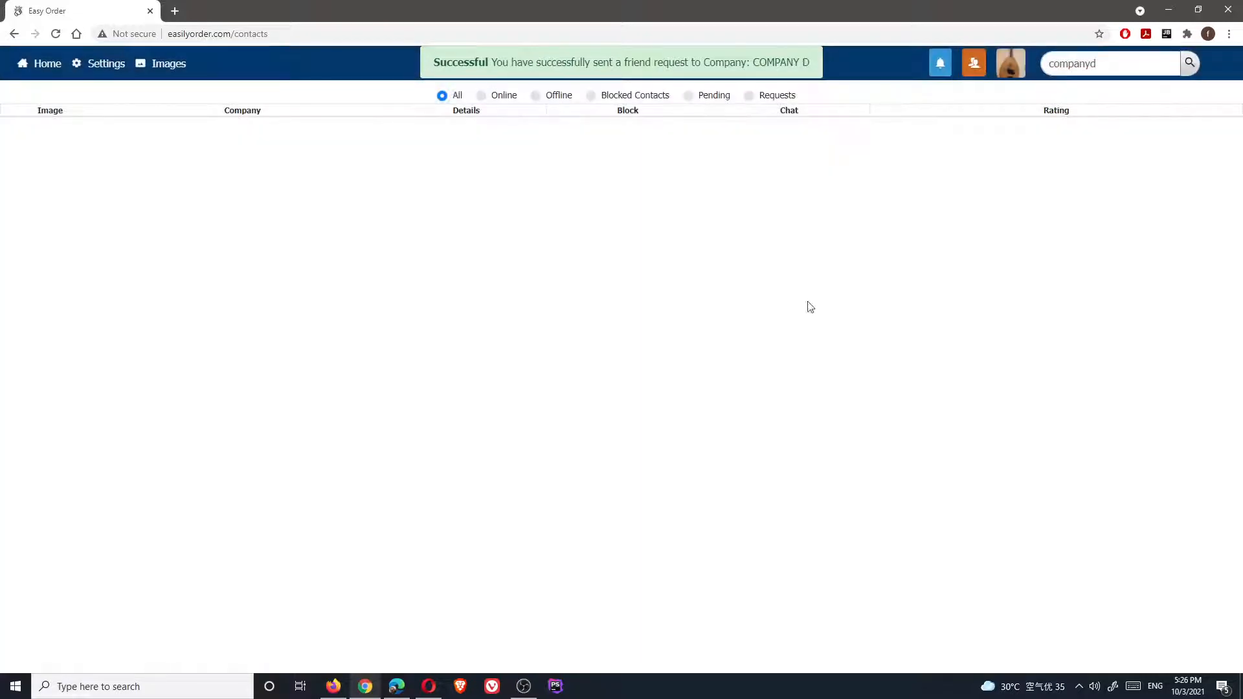
{"action": "left_click", "coordinate": [397, 686]}
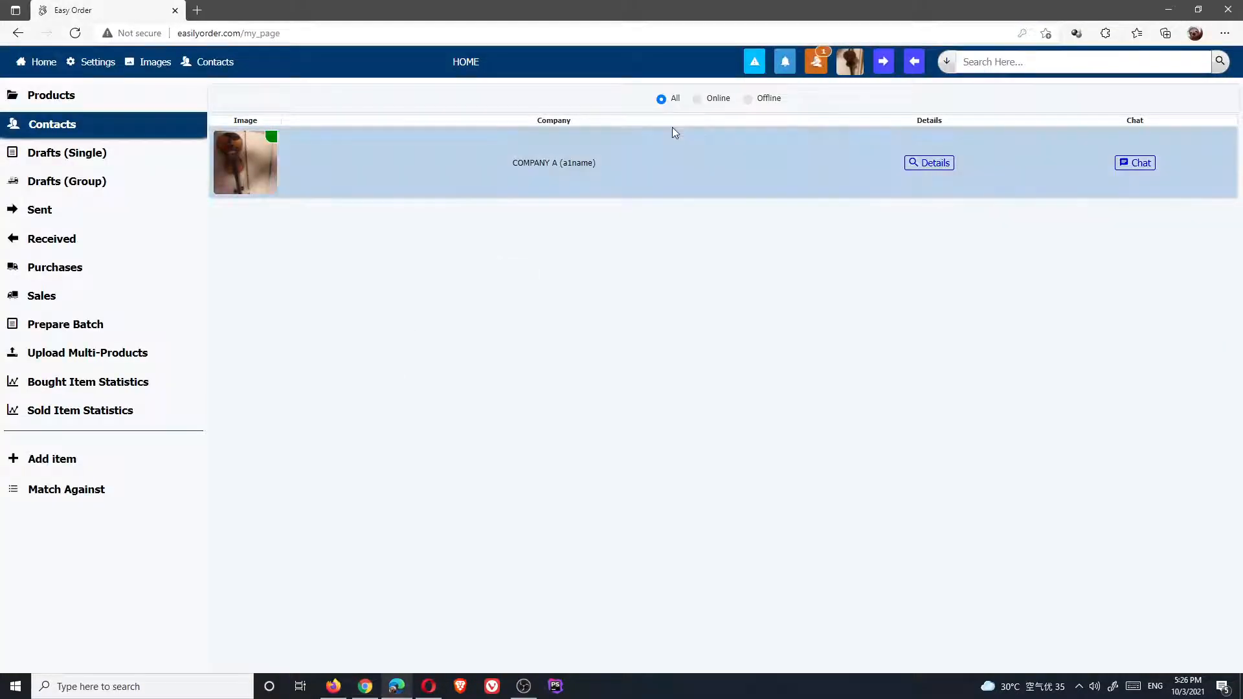
In each recipient window, open and accept COMPANY B's pending contact request, then go Home
{"action": "left_click", "coordinate": [815, 64]}
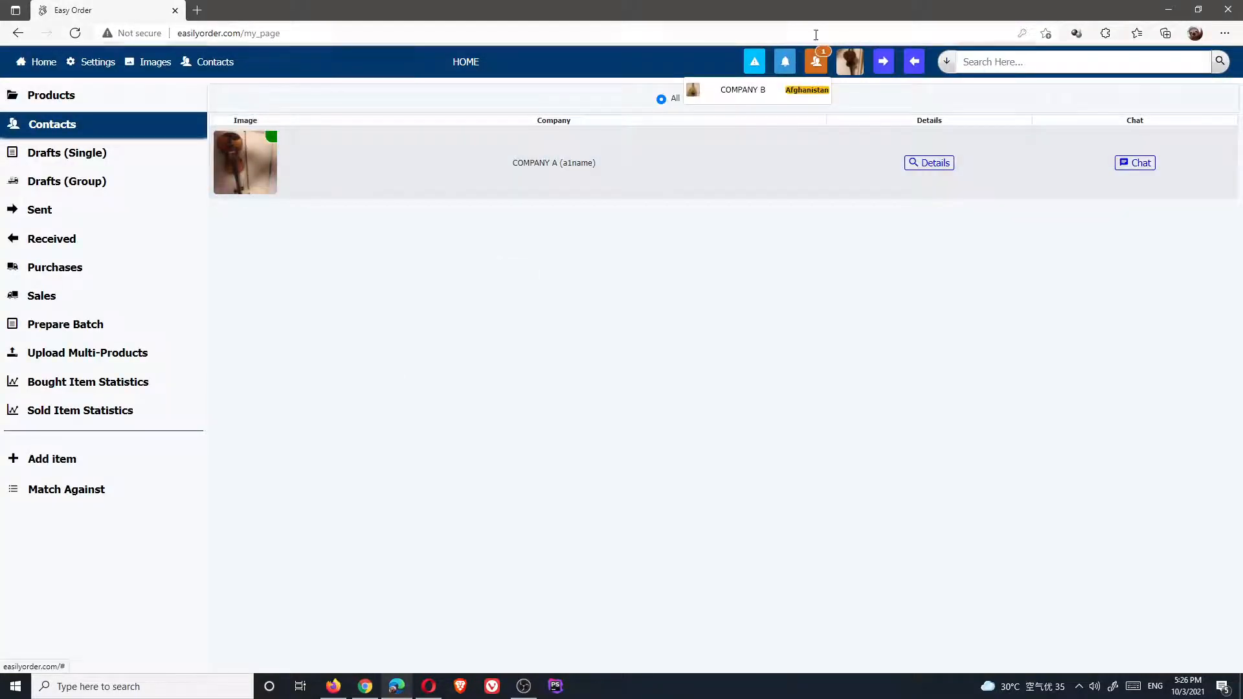
{"action": "left_click", "coordinate": [753, 94]}
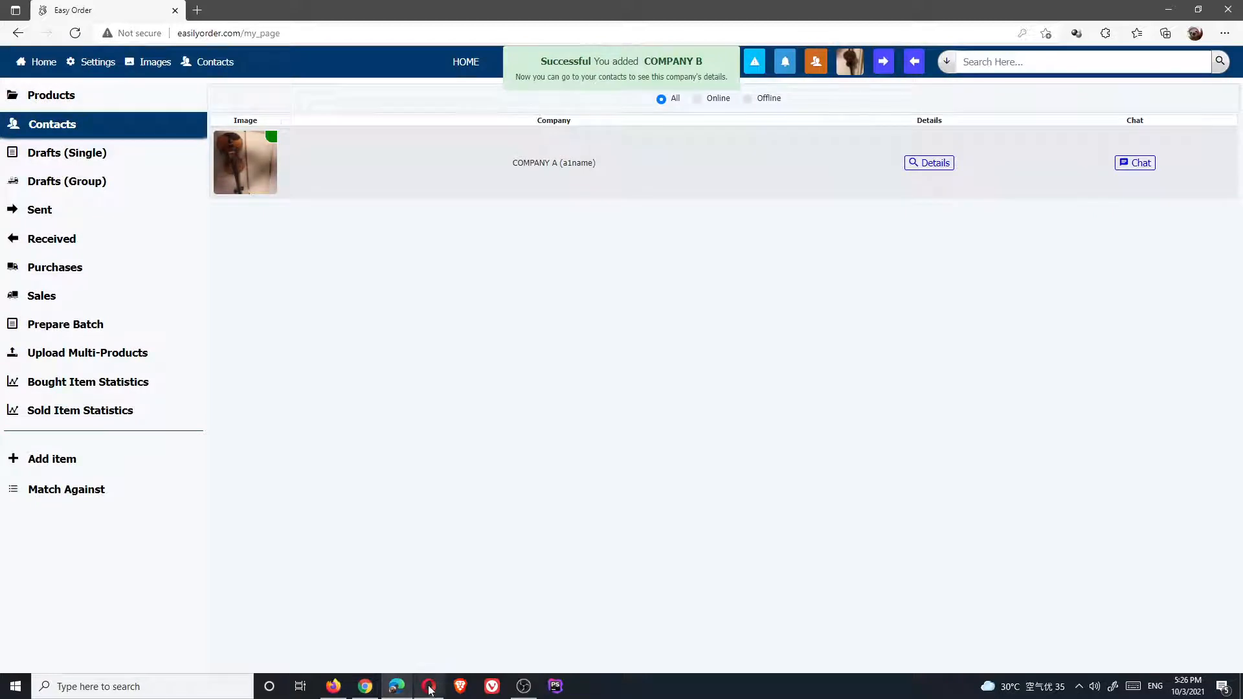
{"action": "left_click", "coordinate": [430, 686]}
{"action": "left_click", "coordinate": [805, 81]}
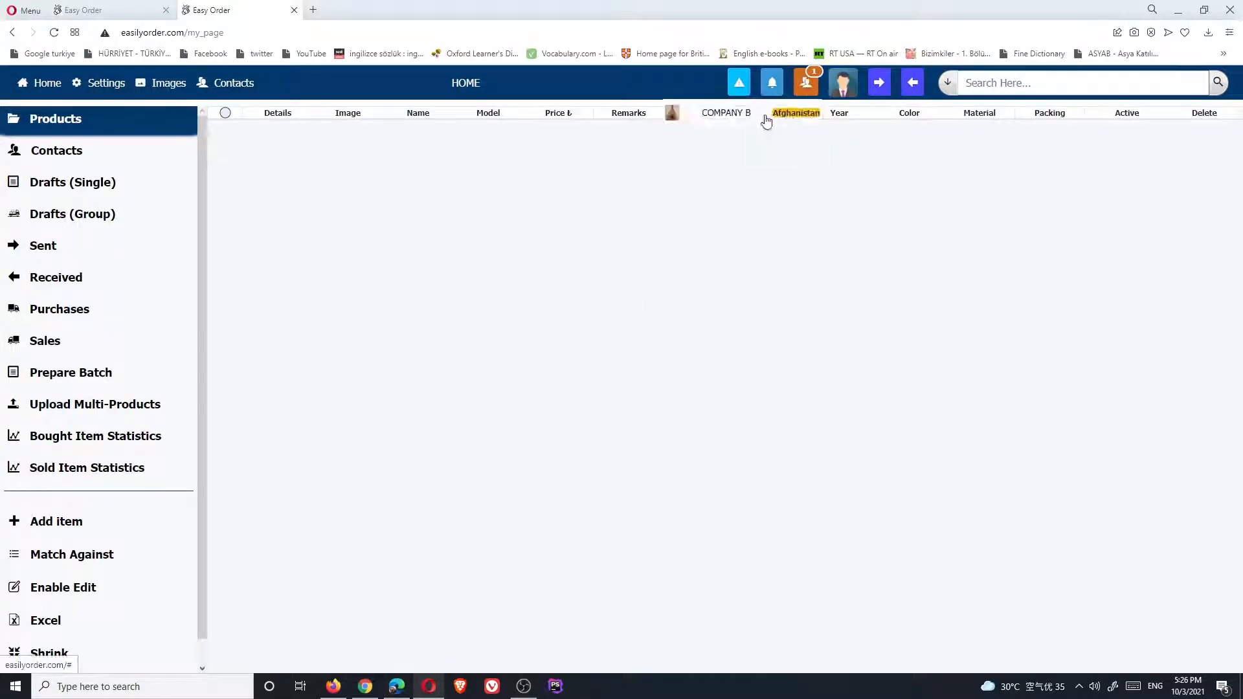
{"action": "left_click", "coordinate": [766, 122]}
{"action": "left_click", "coordinate": [751, 404]}
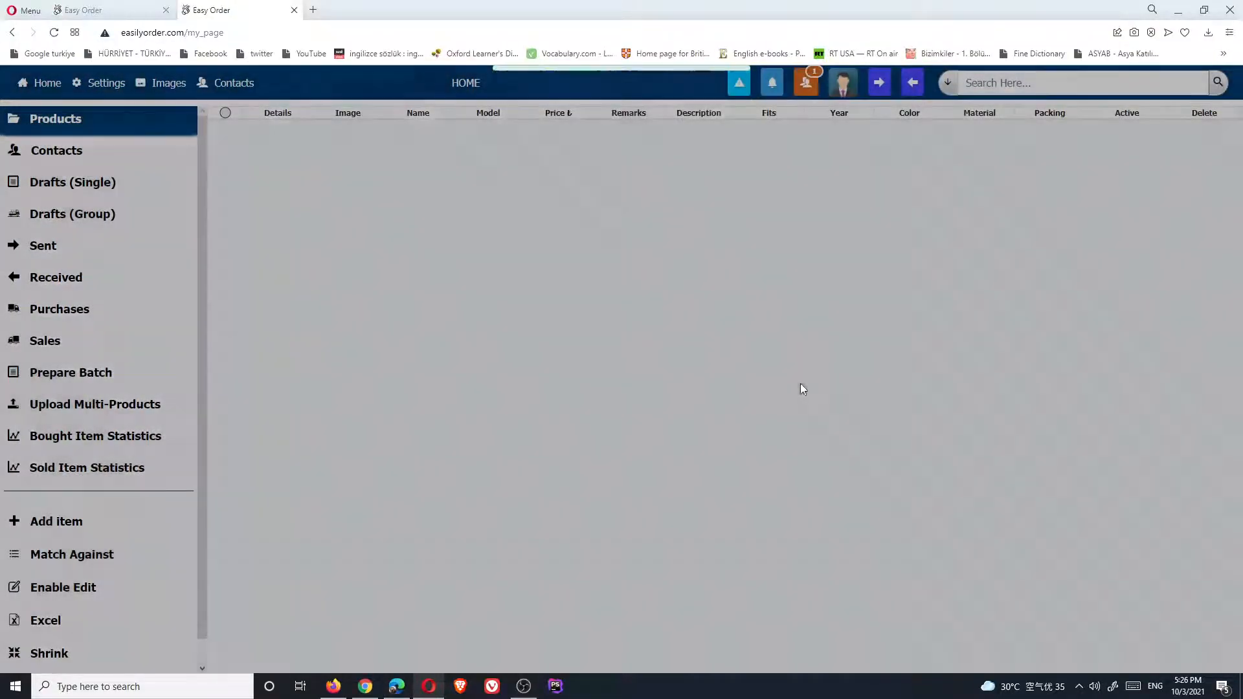
{"action": "left_click", "coordinate": [365, 687]}
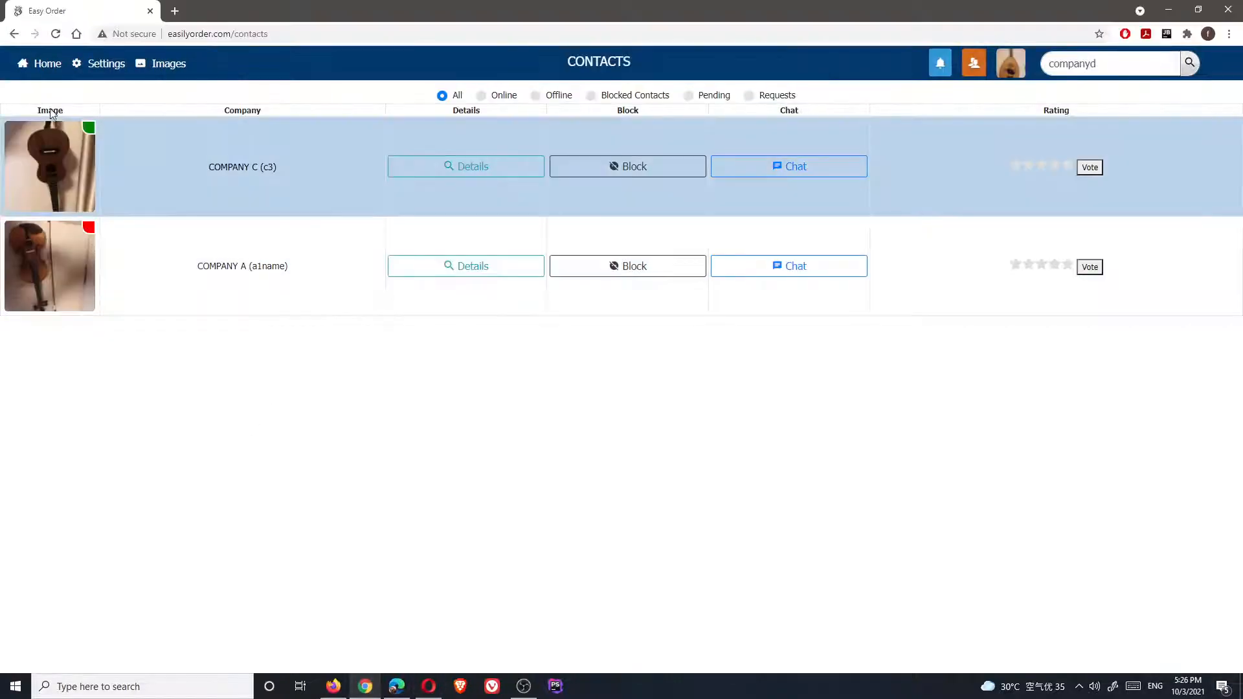
{"action": "left_click", "coordinate": [46, 63]}
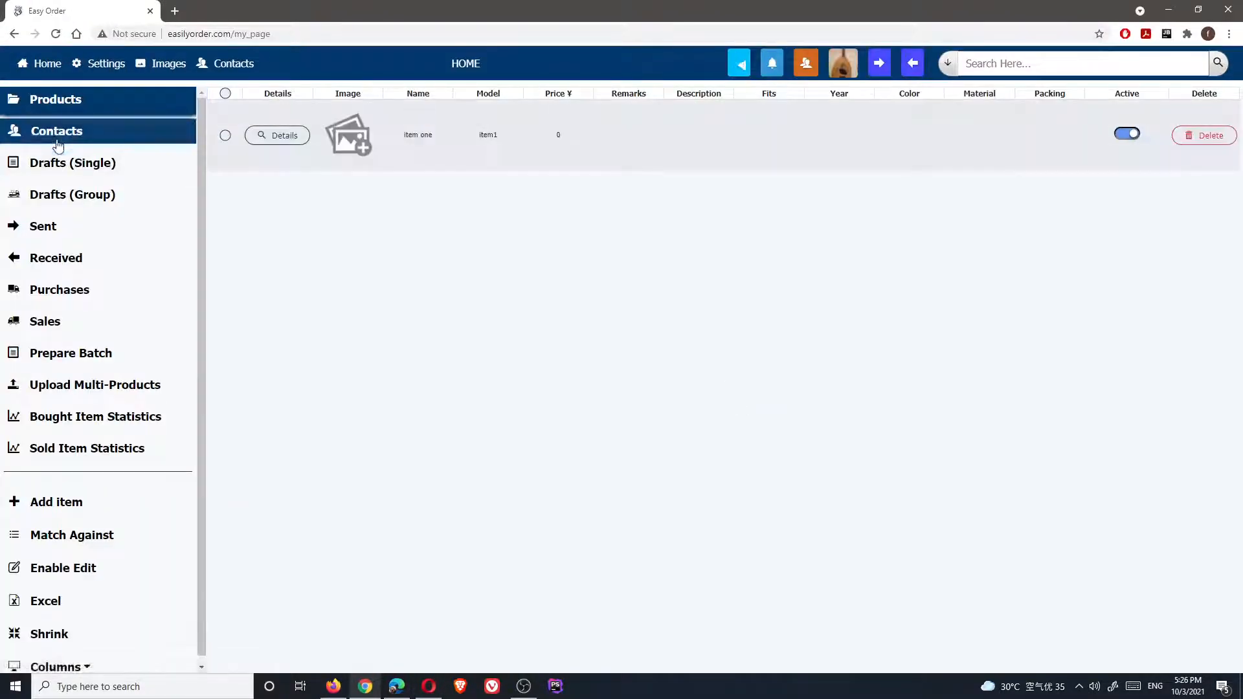
Open Contacts to confirm COMPANY C and COMPANY D now appear alongside COMPANY A
{"action": "left_click", "coordinate": [57, 137]}
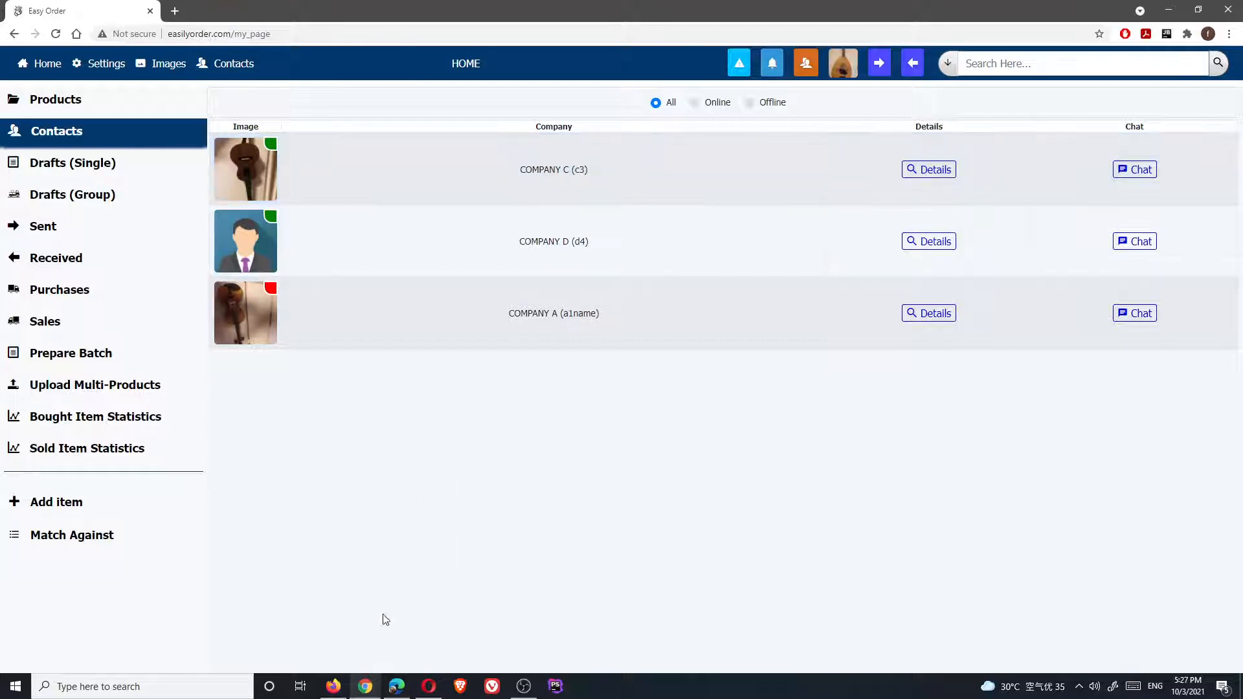
{"action": "left_click", "coordinate": [402, 691]}
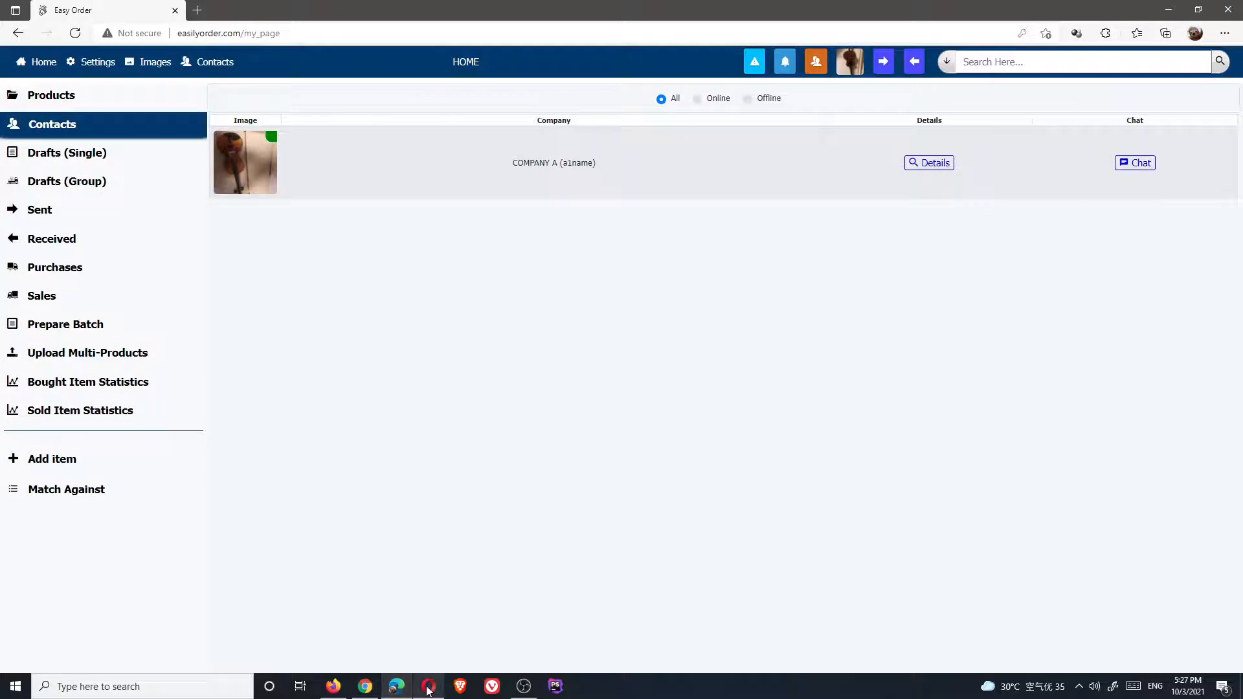
{"action": "left_click", "coordinate": [390, 692]}
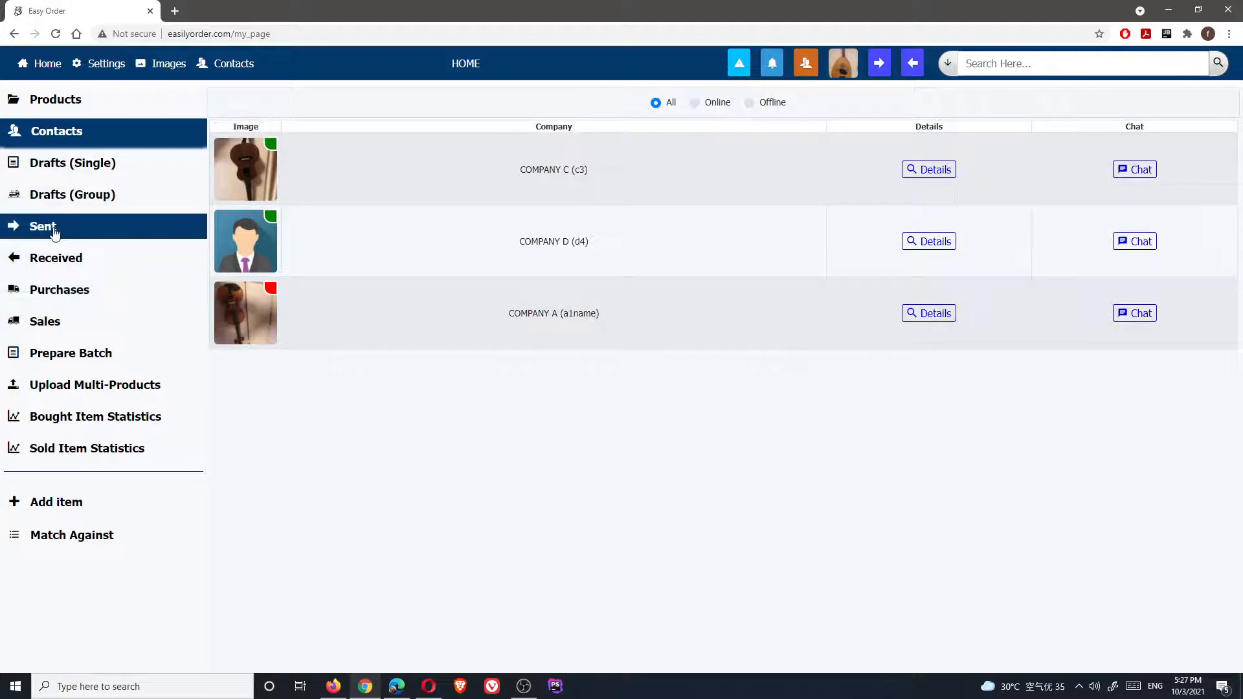
Open COMPANY A's received inquiry, start forwarding, and select all buyer catalogue items plus supplier item one
{"action": "left_click", "coordinate": [41, 260]}
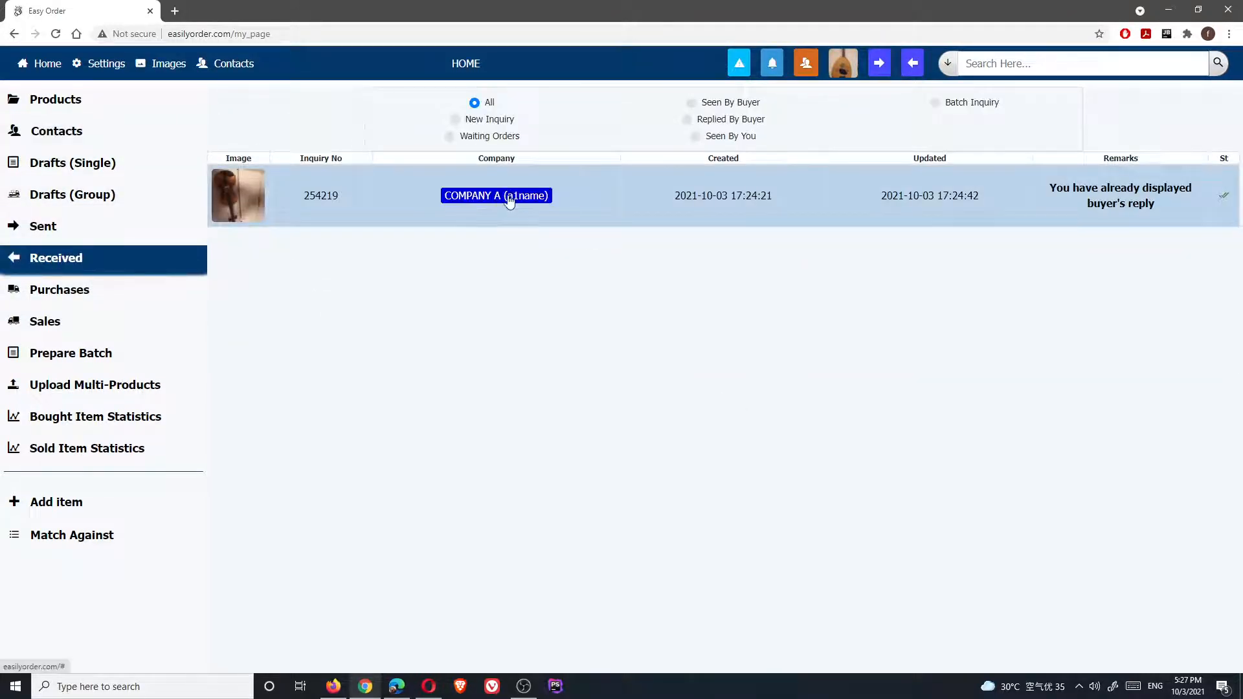
{"action": "left_click", "coordinate": [509, 198]}
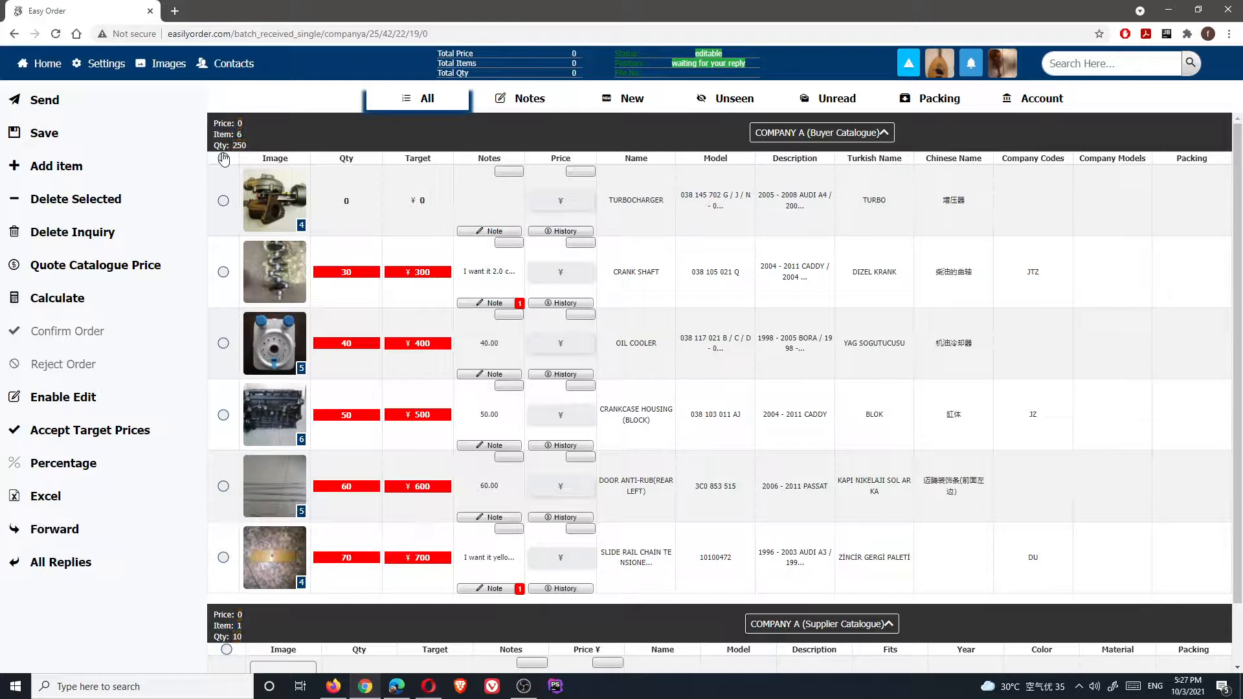
{"action": "left_click", "coordinate": [54, 529]}
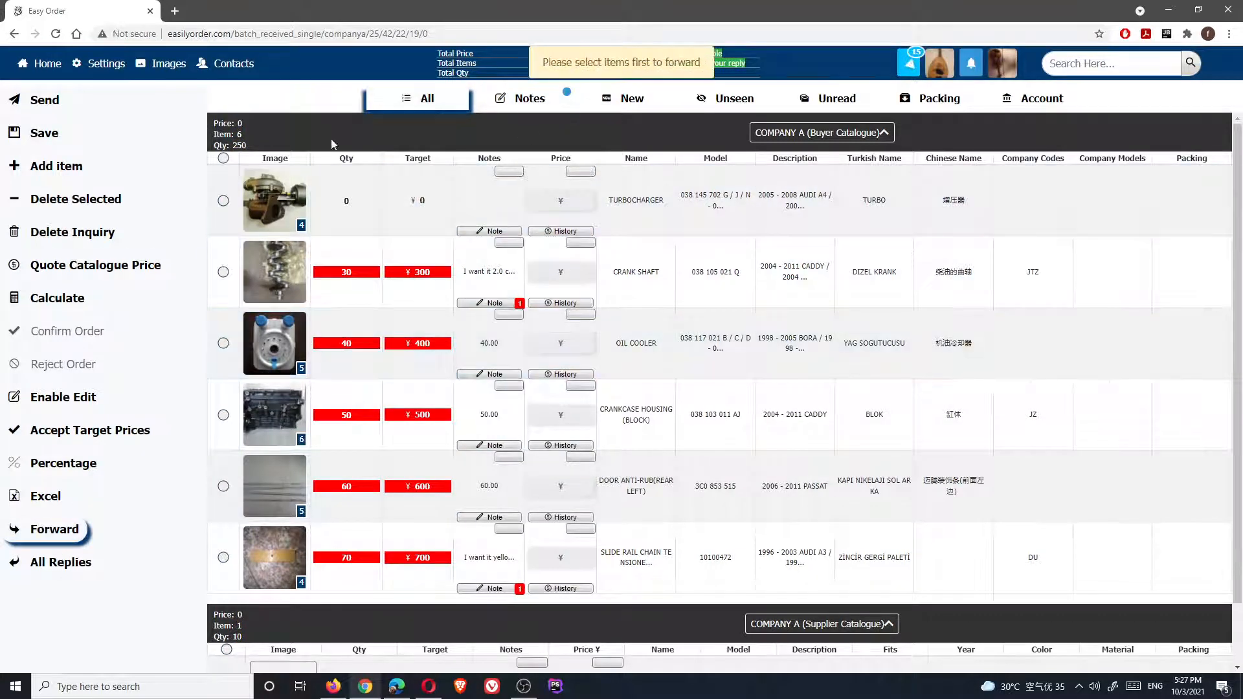
{"action": "left_click", "coordinate": [223, 158]}
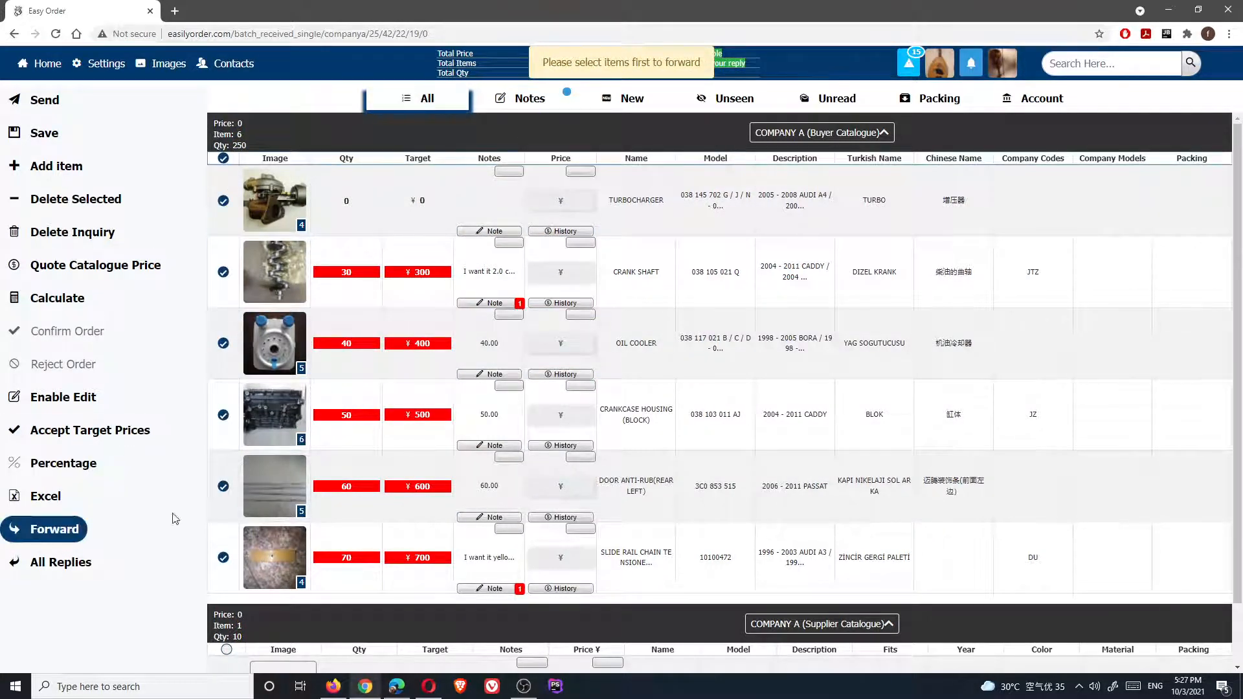
{"action": "scroll", "coordinate": [259, 505], "scroll_direction": "down", "scroll_amount": 1}
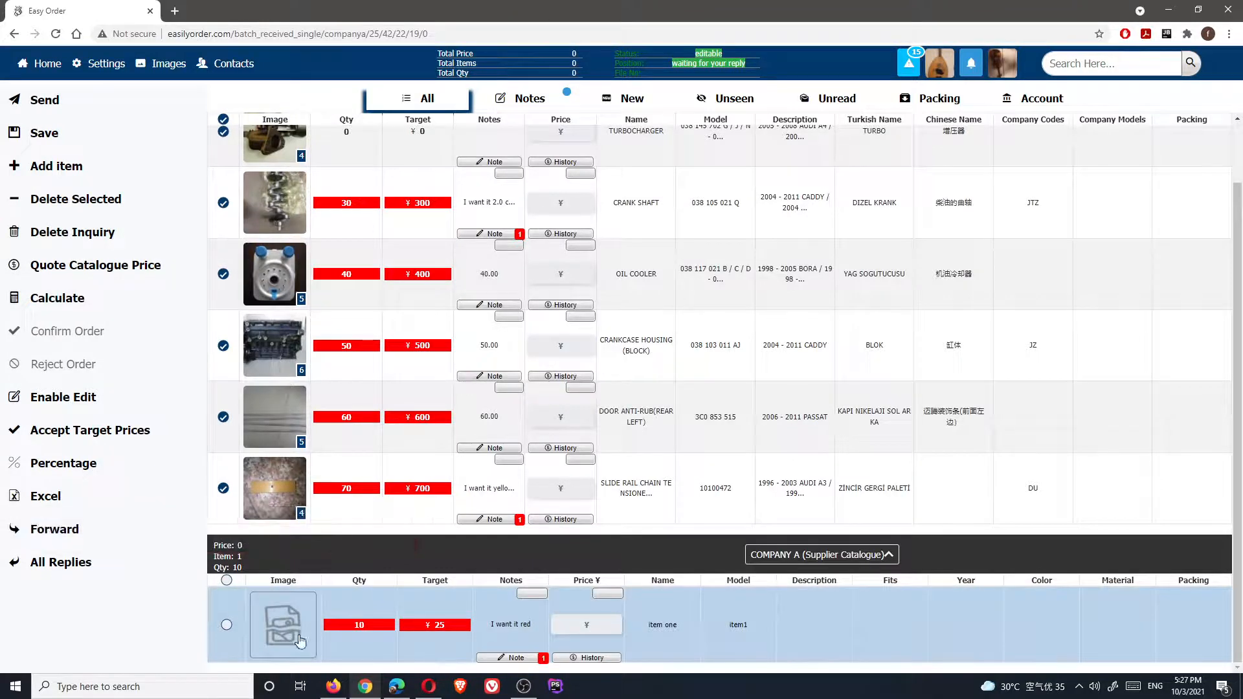
{"action": "left_click", "coordinate": [226, 627]}
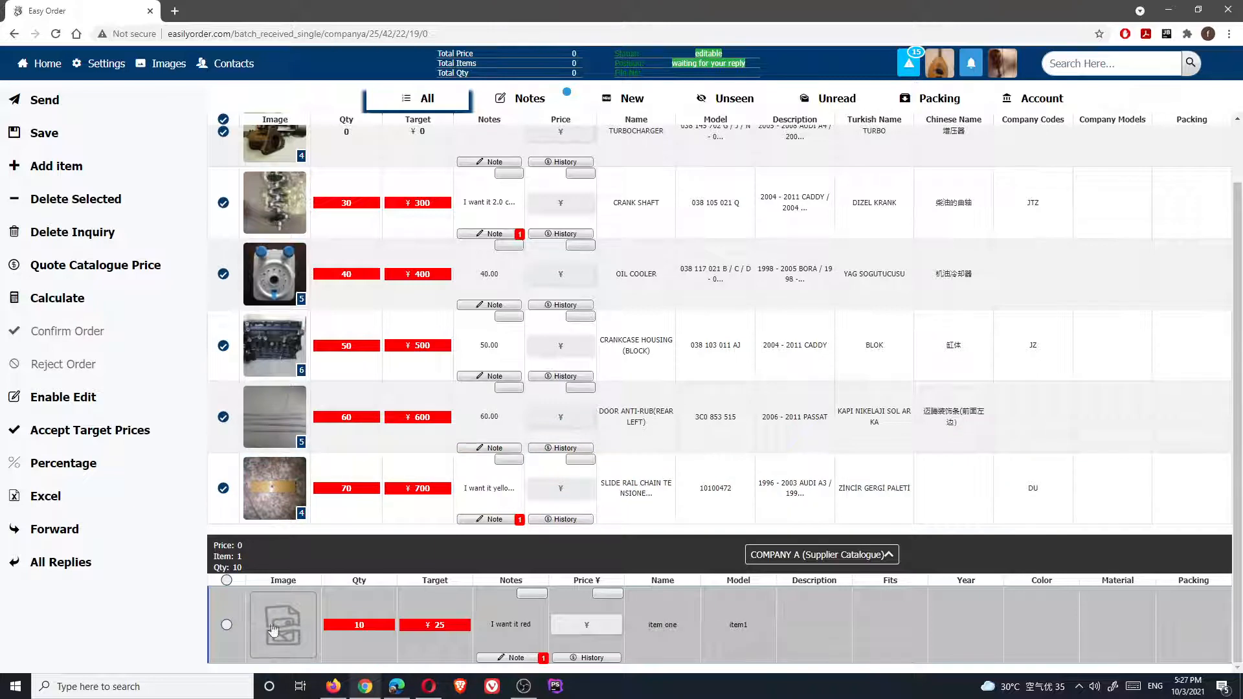
{"action": "left_click", "coordinate": [53, 531]}
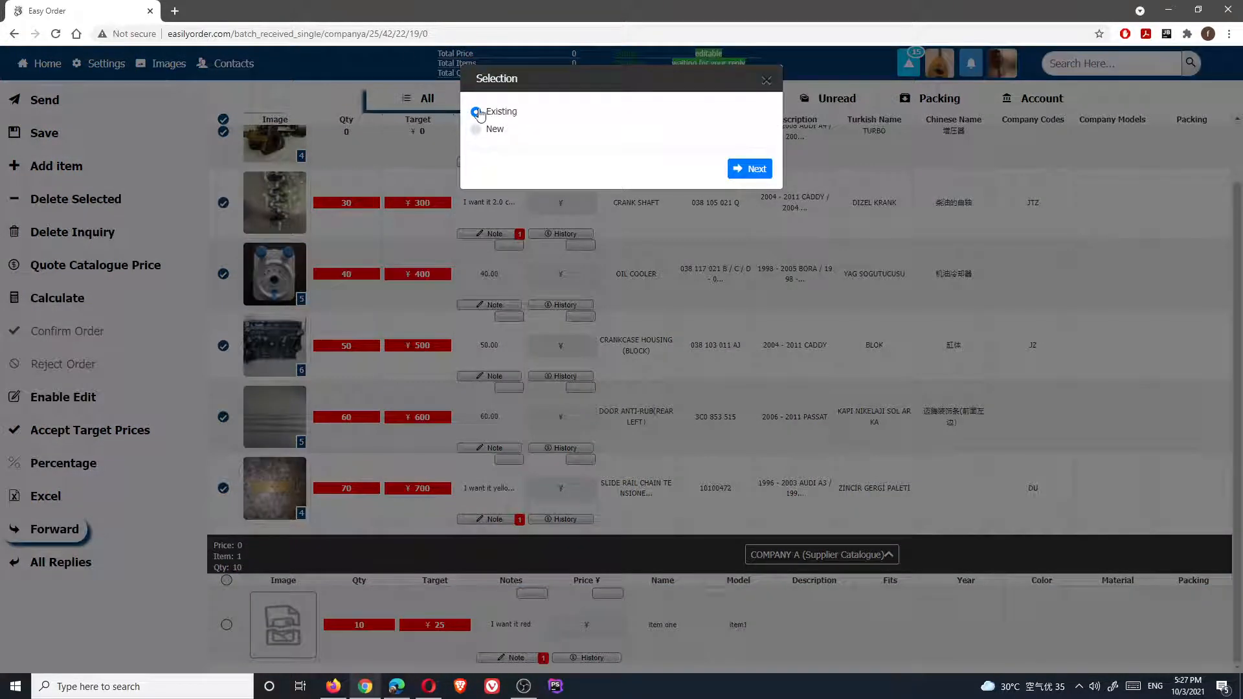
{"action": "left_click", "coordinate": [476, 129]}
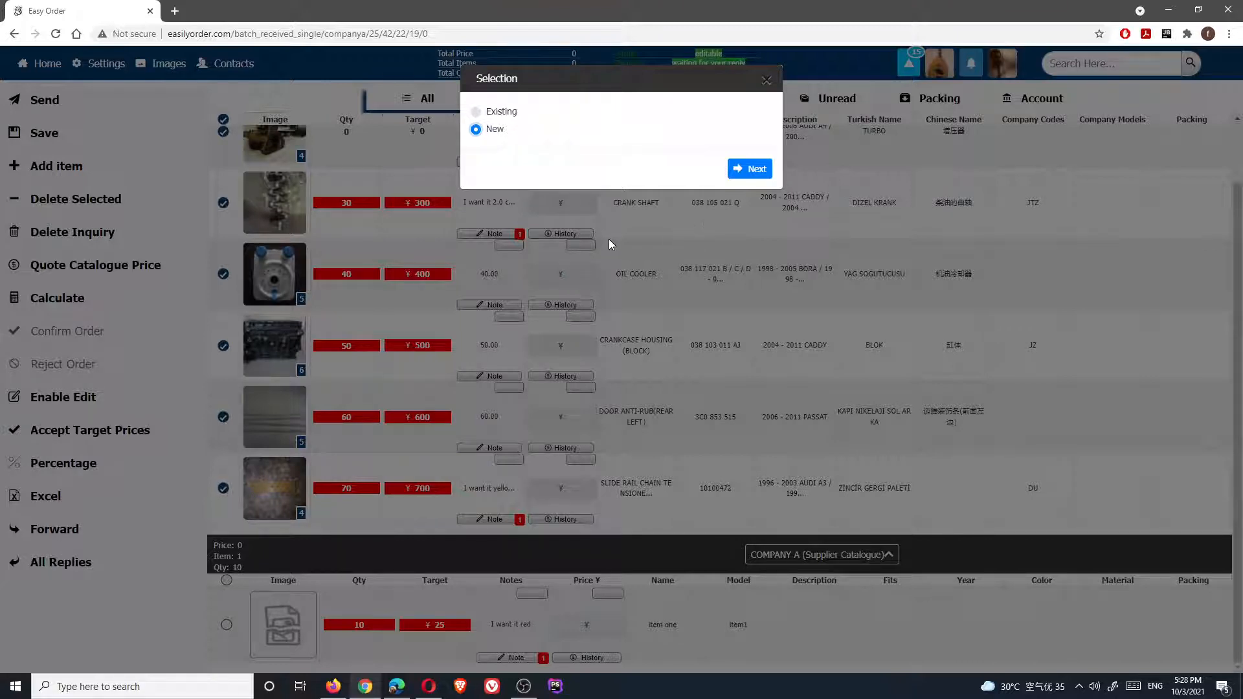
{"action": "left_click", "coordinate": [658, 255]}
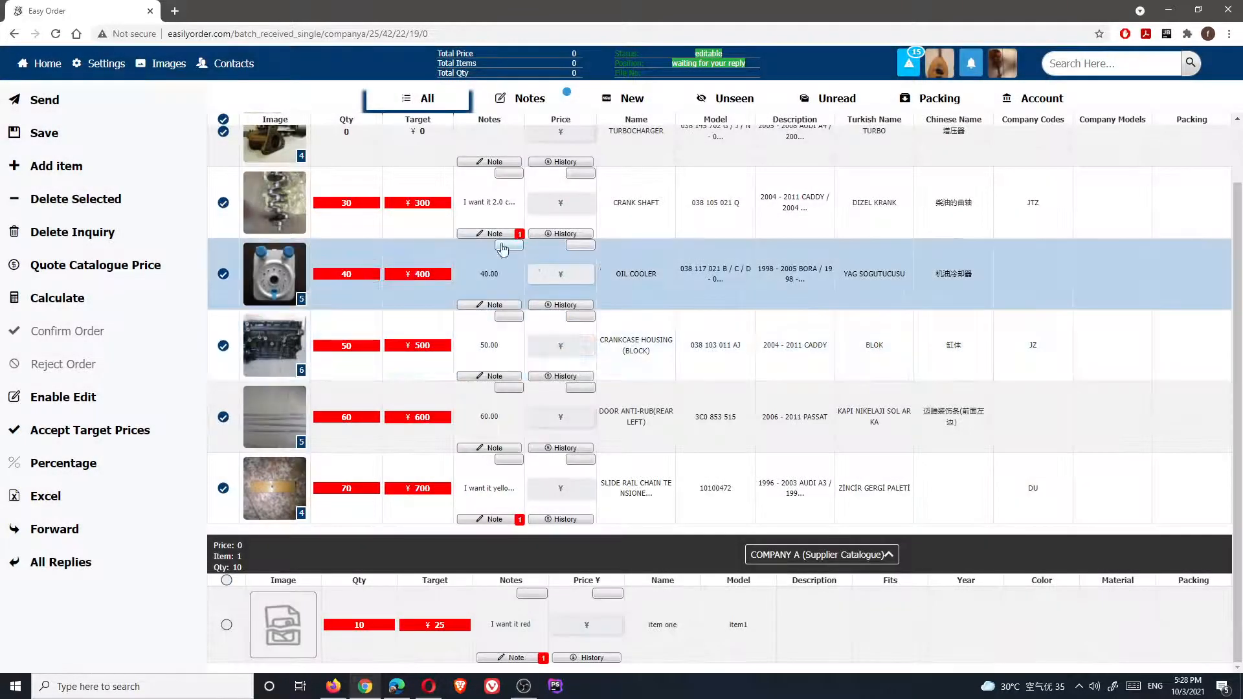
{"action": "left_click", "coordinate": [333, 687]}
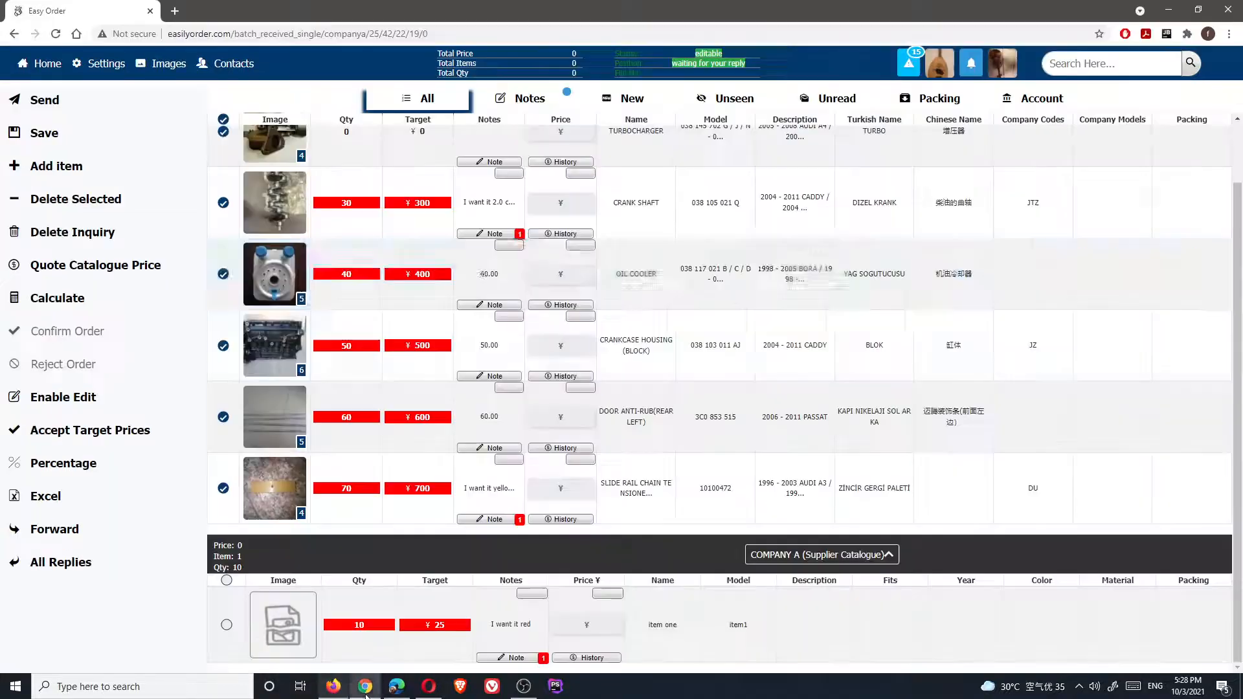
{"action": "left_click", "coordinate": [365, 686]}
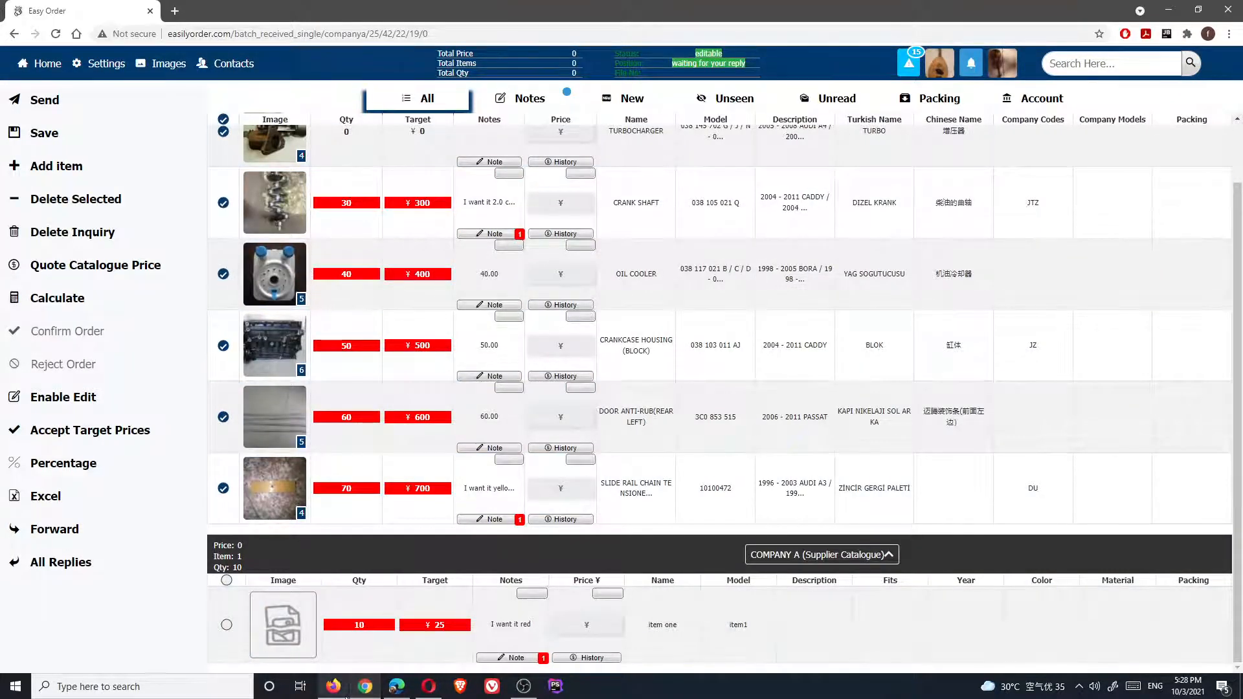
{"action": "left_click", "coordinate": [365, 687]}
{"action": "left_click", "coordinate": [364, 690]}
{"action": "left_click_drag", "start_coordinate": [849, 119], "coordinate": [1060, 159]}
{"action": "left_click", "coordinate": [881, 162]}
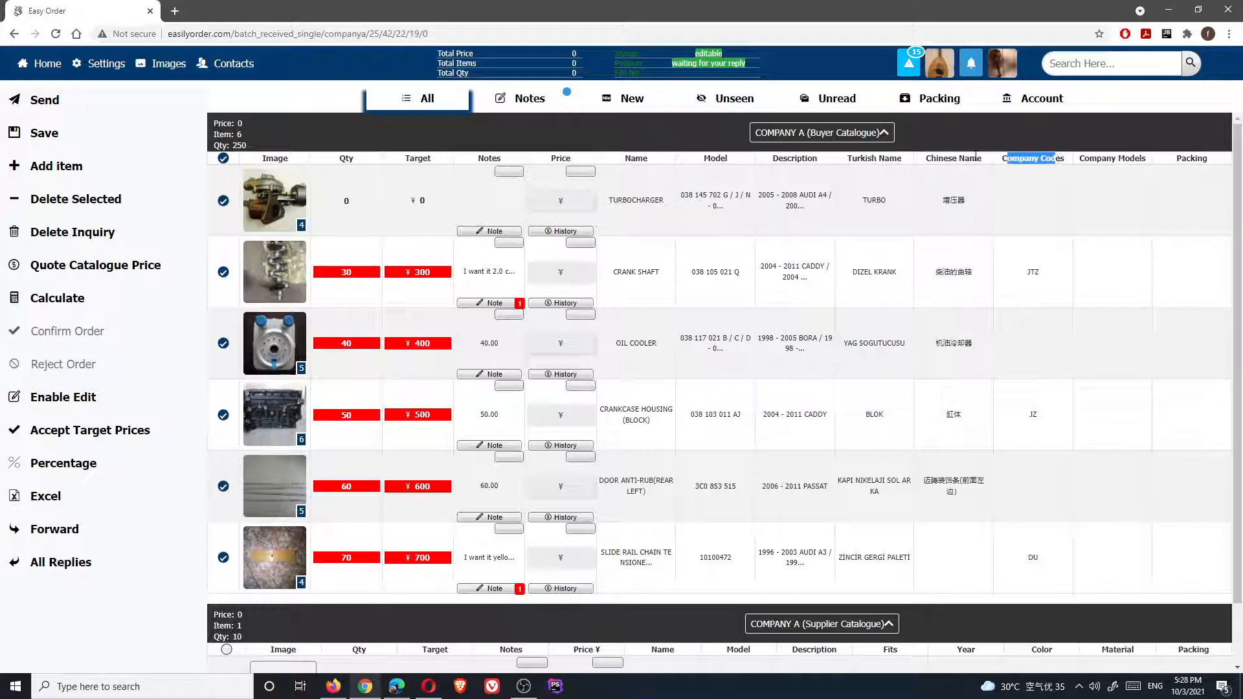
Switch to the home-page window and open the account settings
{"action": "left_click", "coordinate": [333, 686]}
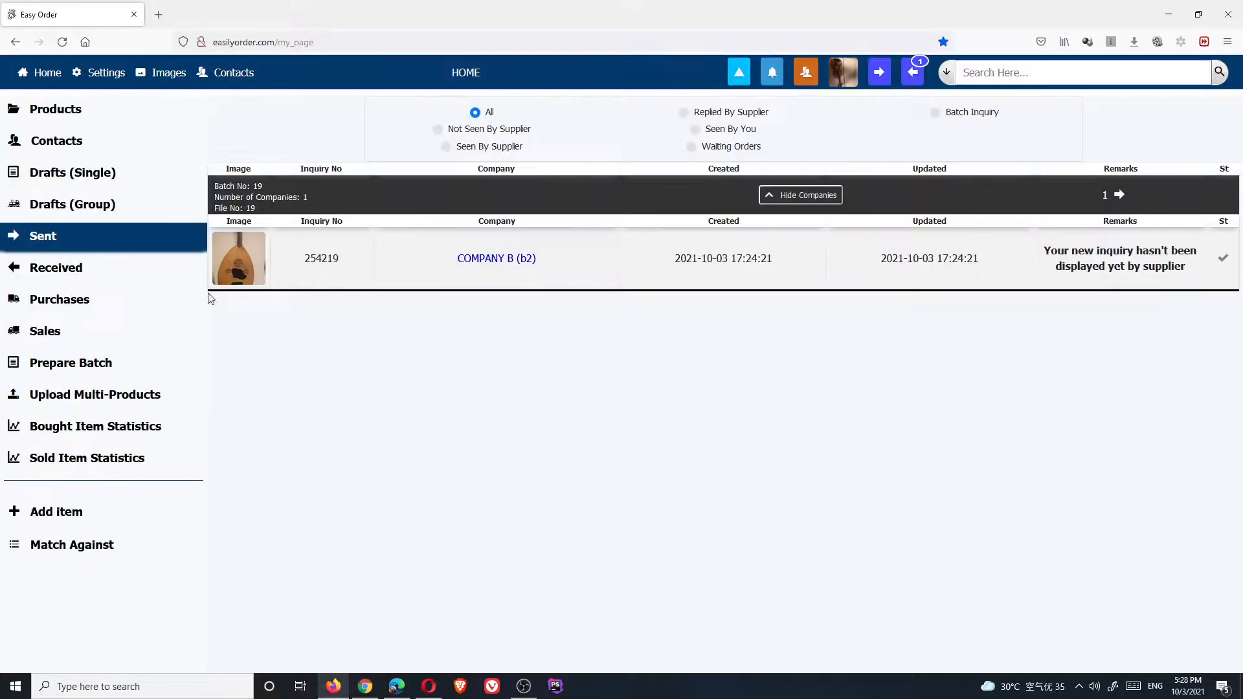
{"action": "left_click", "coordinate": [114, 68]}
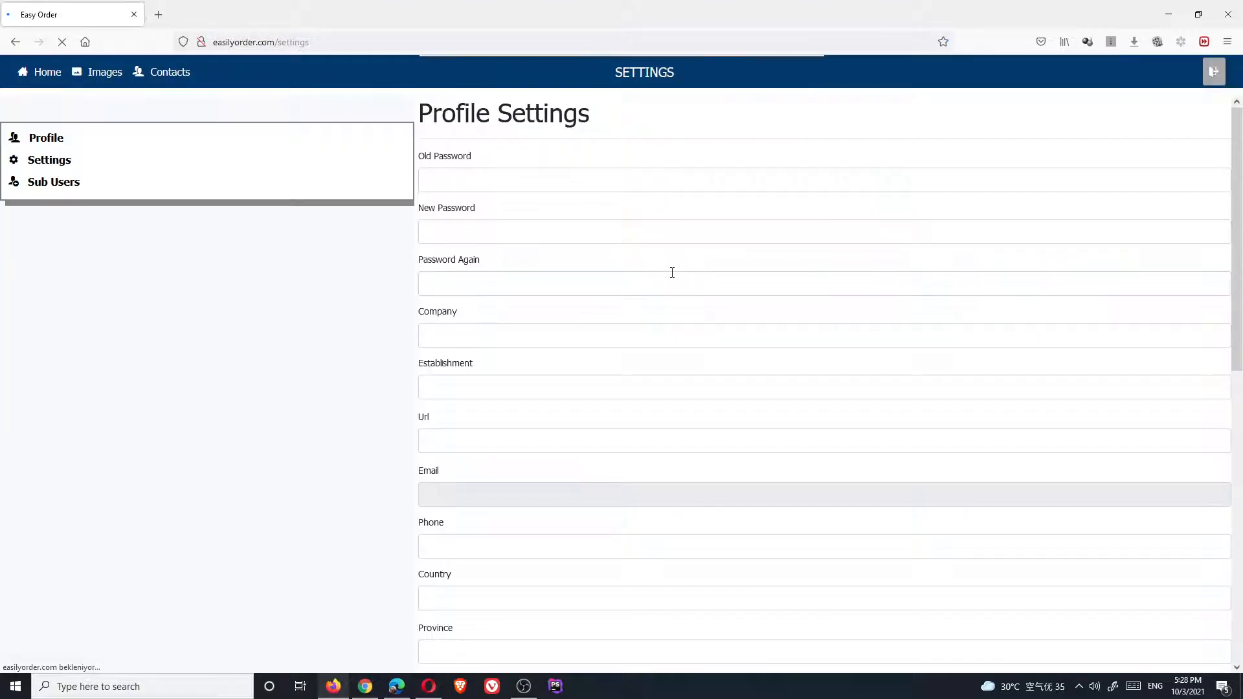
{"action": "scroll", "coordinate": [591, 413], "scroll_direction": "down", "scroll_amount": 12}
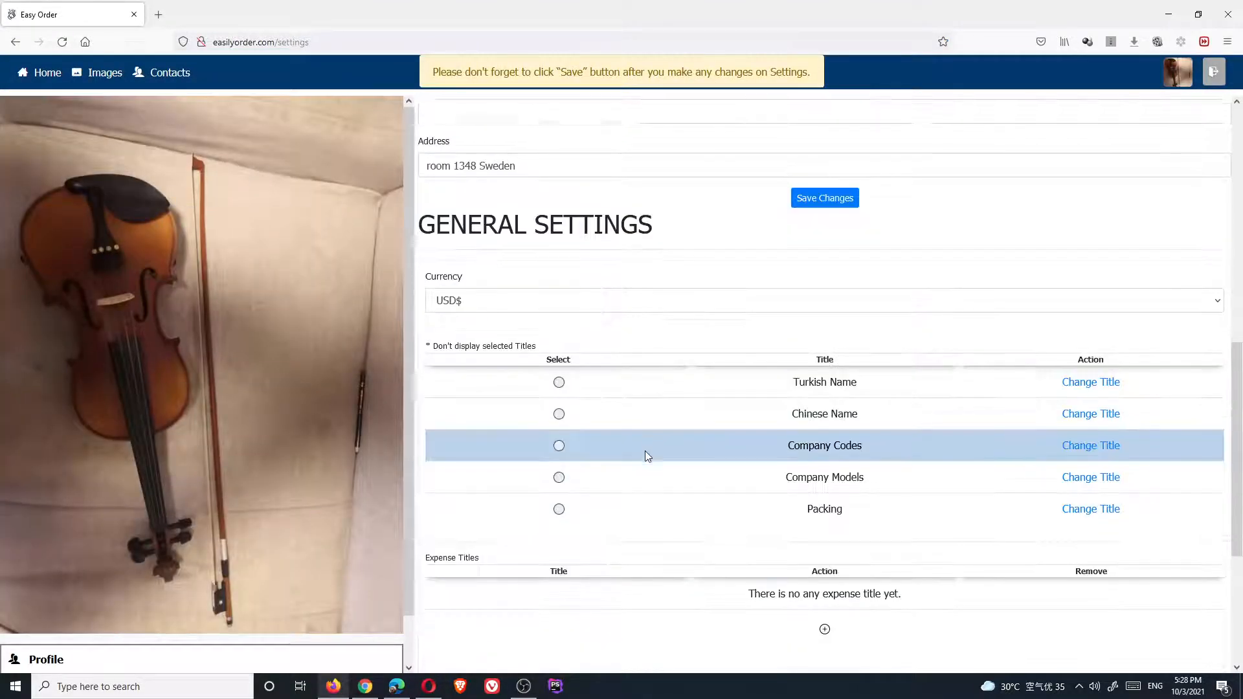
{"action": "left_click", "coordinate": [466, 429]}
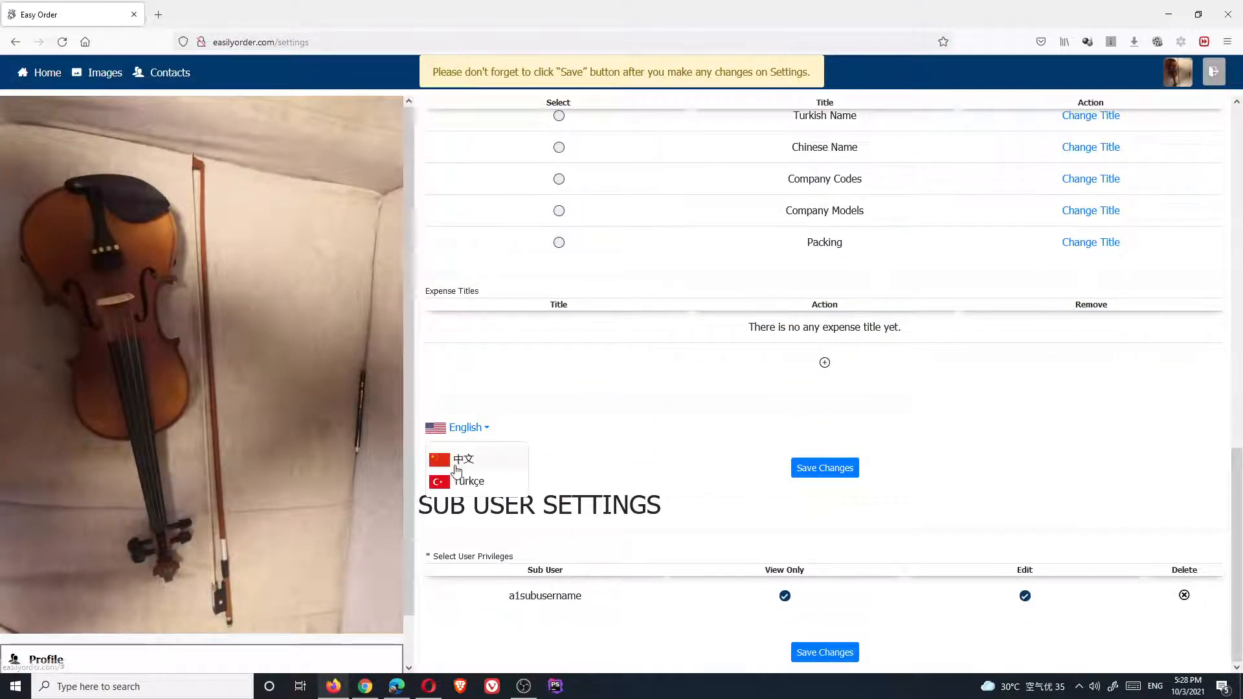
{"action": "left_click", "coordinate": [630, 543]}
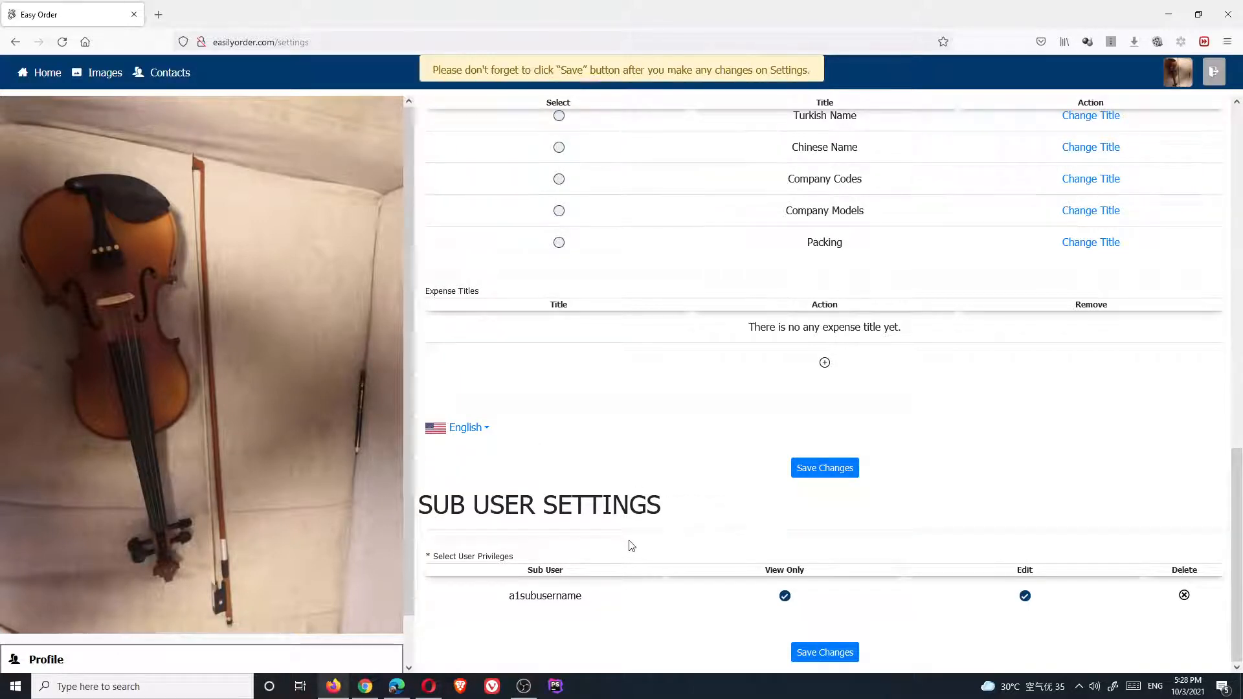
{"action": "scroll", "coordinate": [612, 479], "scroll_direction": "up", "scroll_amount": 1}
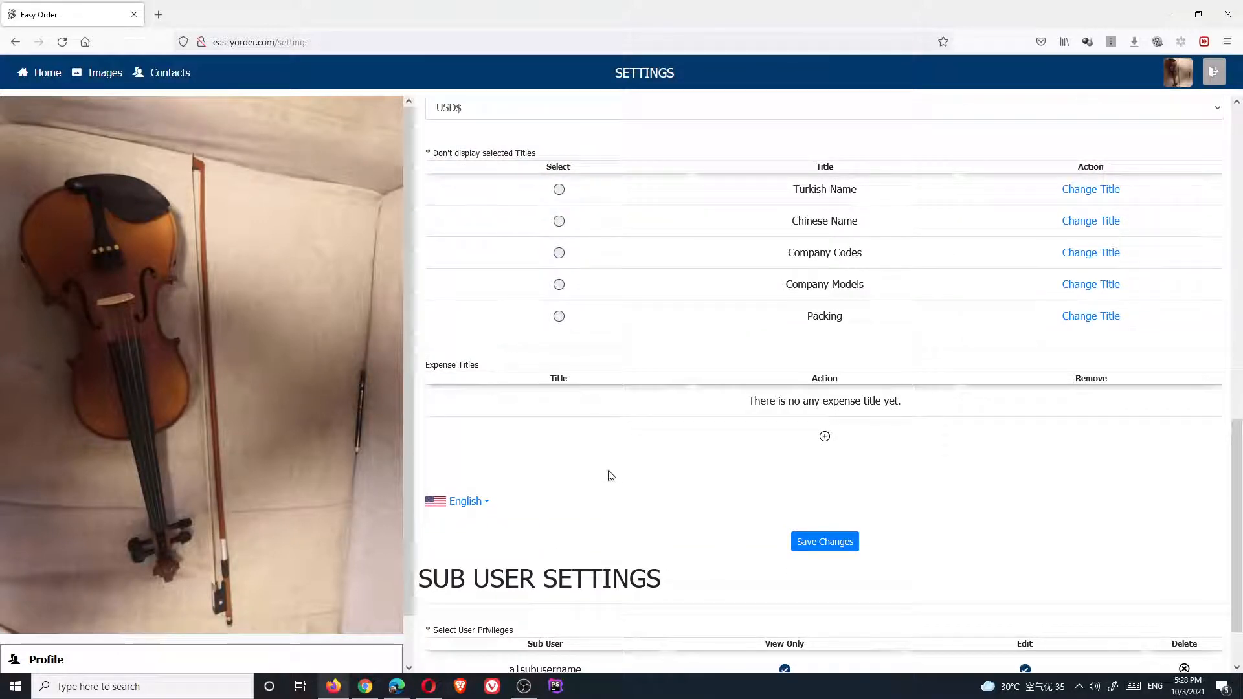
Mark Turkish Name, Chinese Name and Company Codes as hidden titles and save the settings
{"action": "left_click", "coordinate": [559, 189]}
{"action": "left_click", "coordinate": [559, 223]}
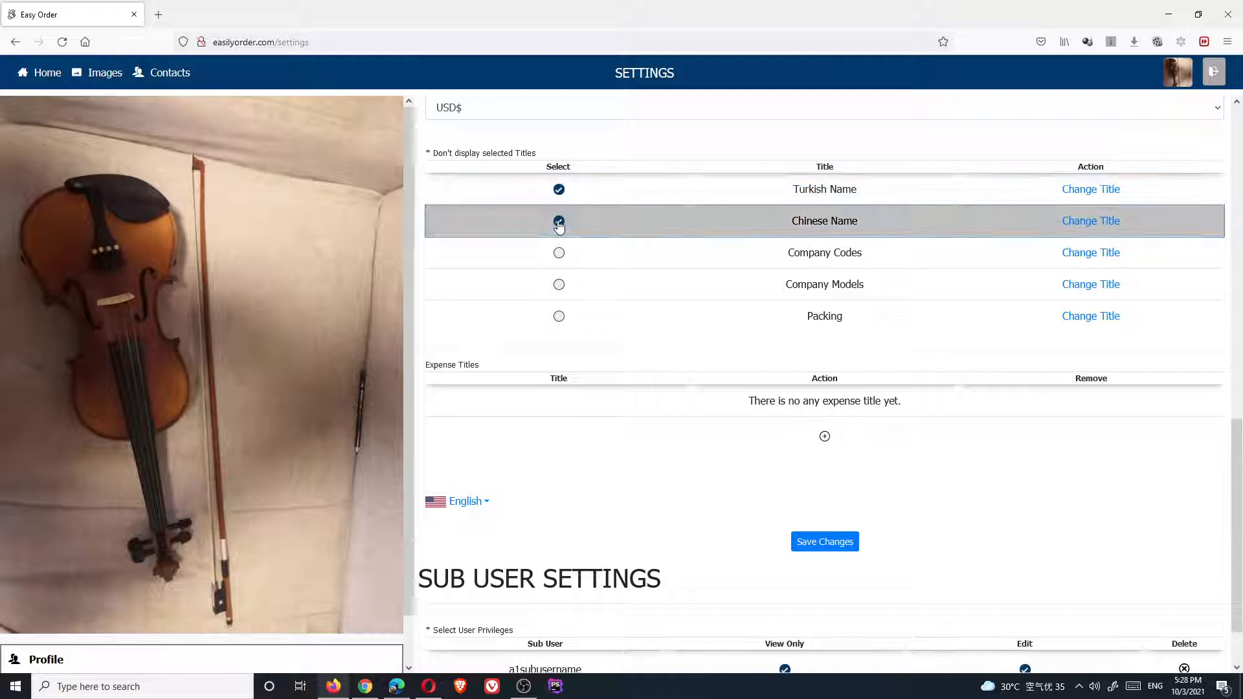
{"action": "left_click", "coordinate": [558, 253]}
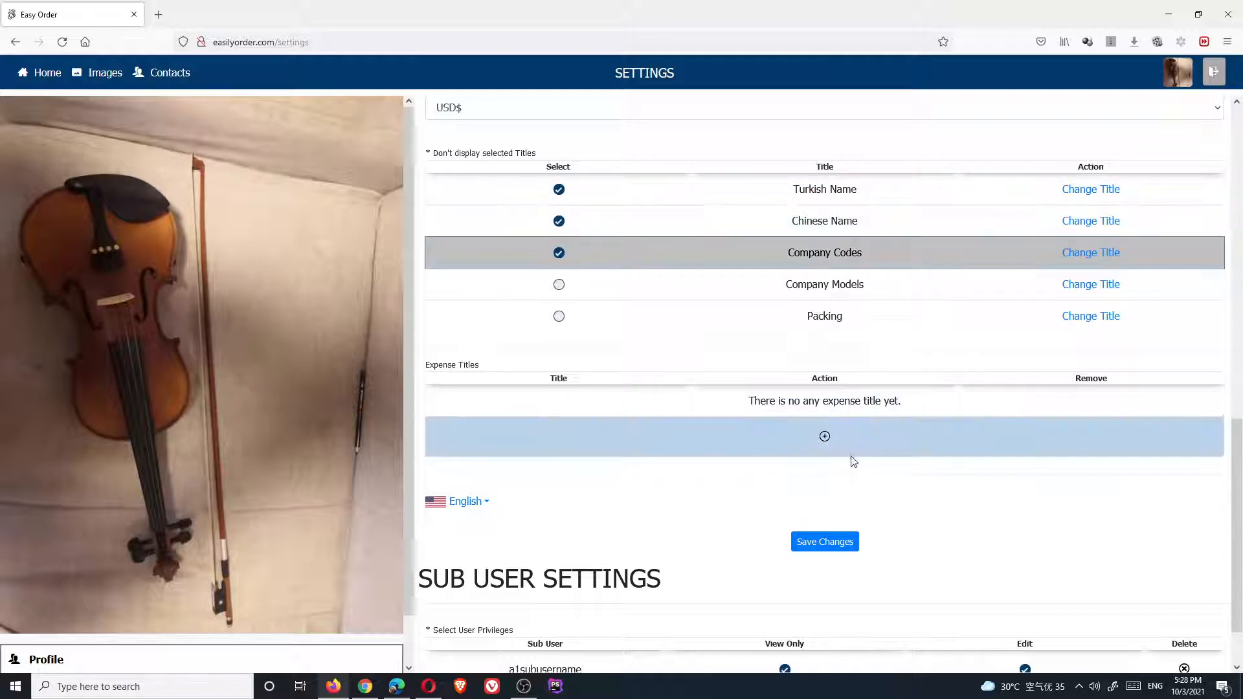
{"action": "scroll", "coordinate": [841, 486], "scroll_direction": "down", "scroll_amount": 1}
{"action": "left_click", "coordinate": [822, 466]}
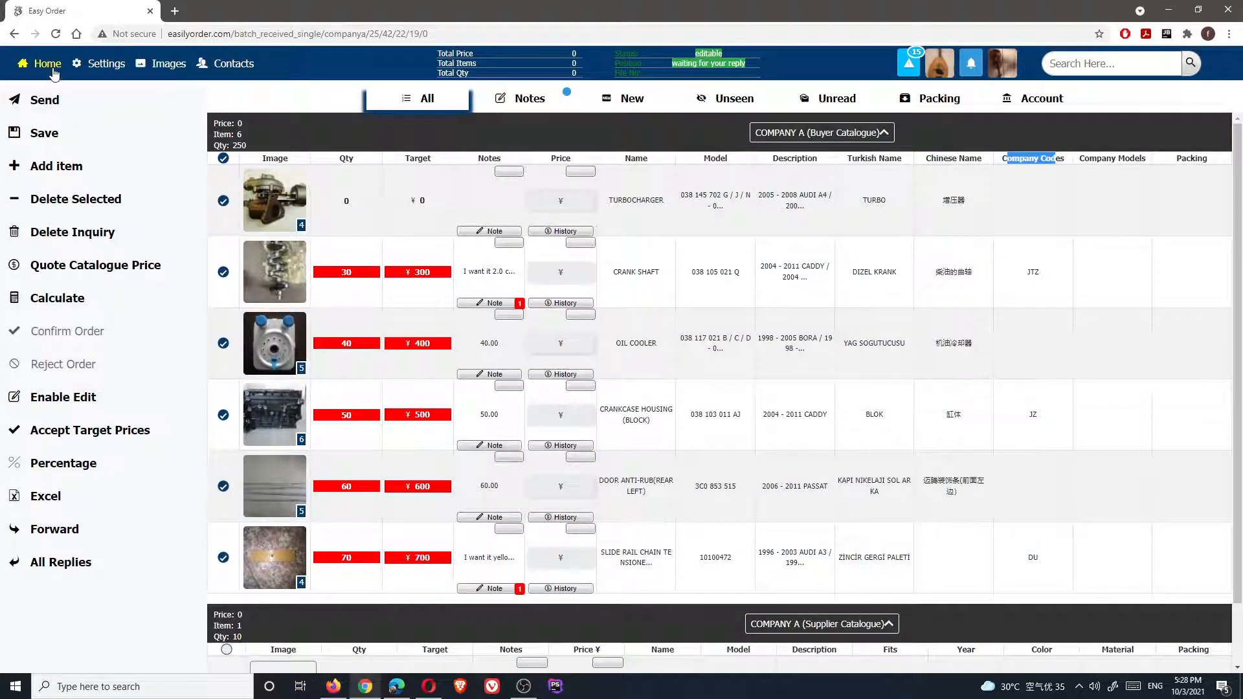
Reload COMPANY A's inquiry and confirm the Turbocharger rows no longer show the hidden title columns
{"action": "left_click", "coordinate": [56, 33]}
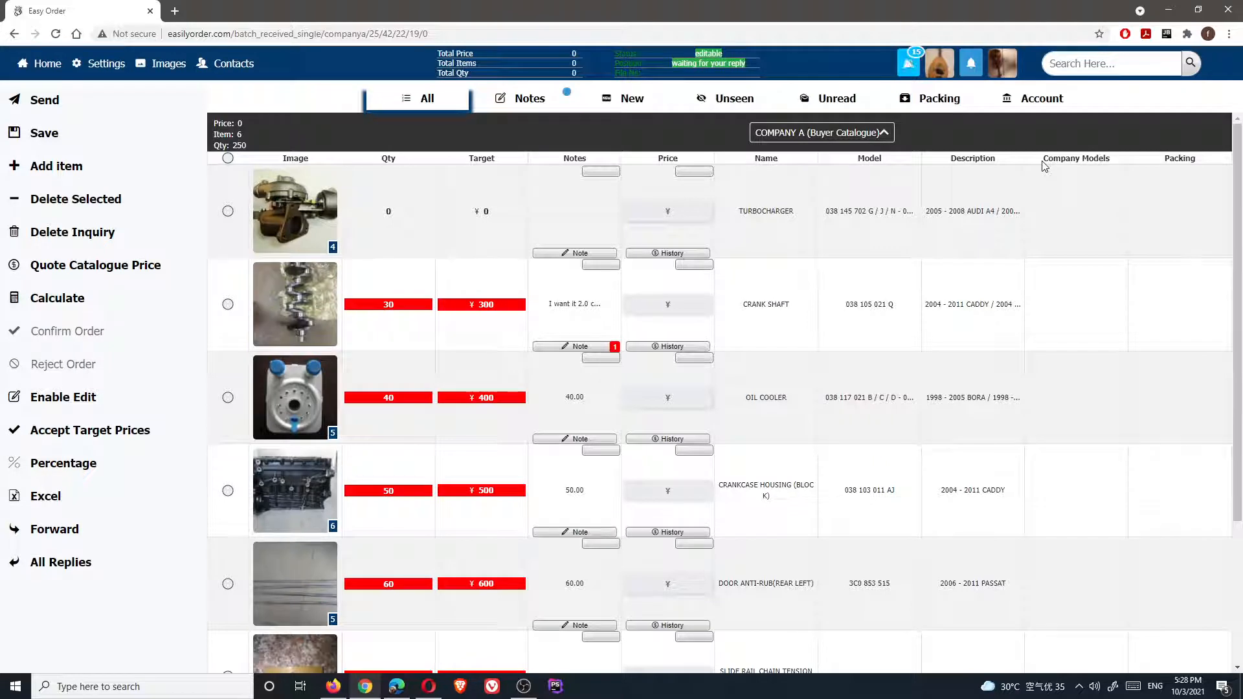
{"action": "left_click_drag", "start_coordinate": [1042, 158], "coordinate": [1210, 164]}
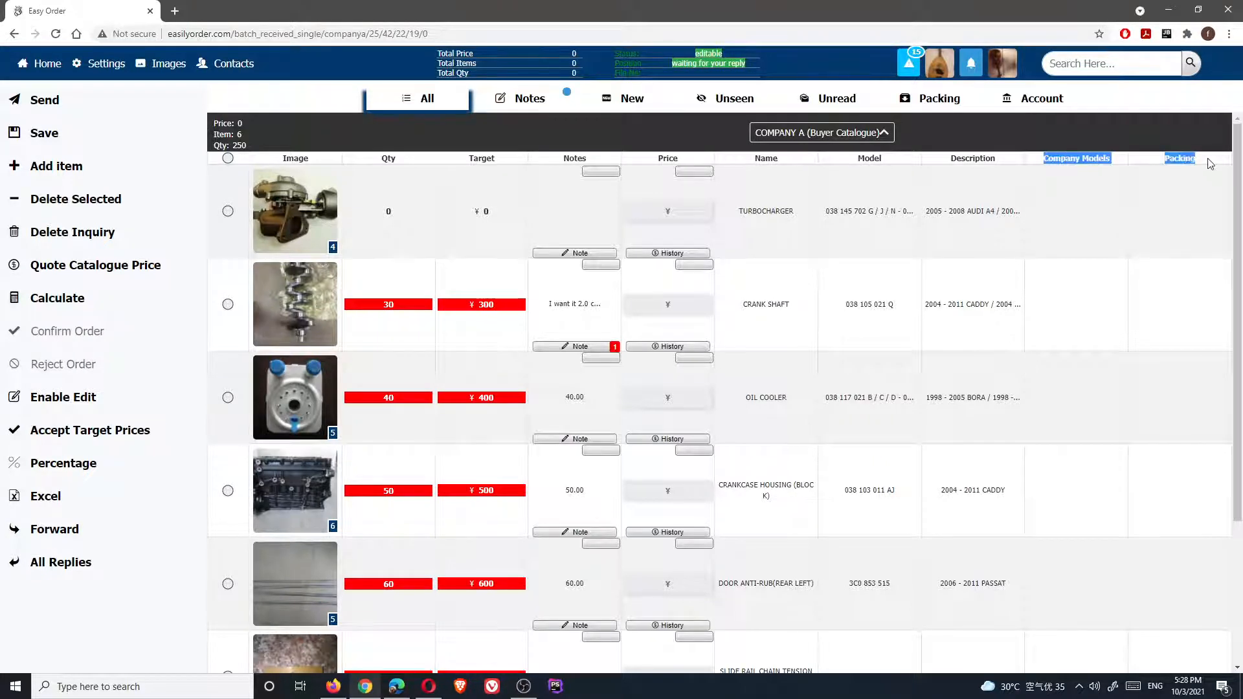
{"action": "left_click", "coordinate": [1092, 170]}
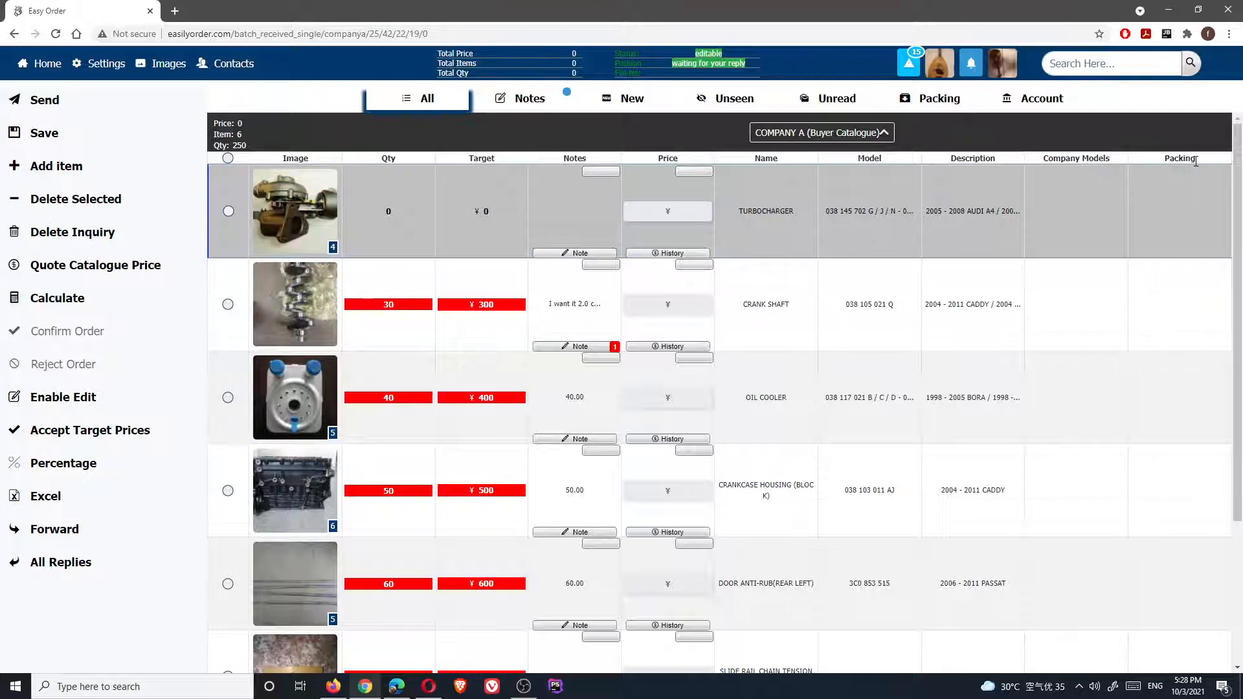
{"action": "left_click_drag", "start_coordinate": [1195, 162], "coordinate": [1053, 163]}
{"action": "left_click_drag", "start_coordinate": [1003, 165], "coordinate": [660, 177]}
{"action": "left_click_drag", "start_coordinate": [530, 167], "coordinate": [512, 162]}
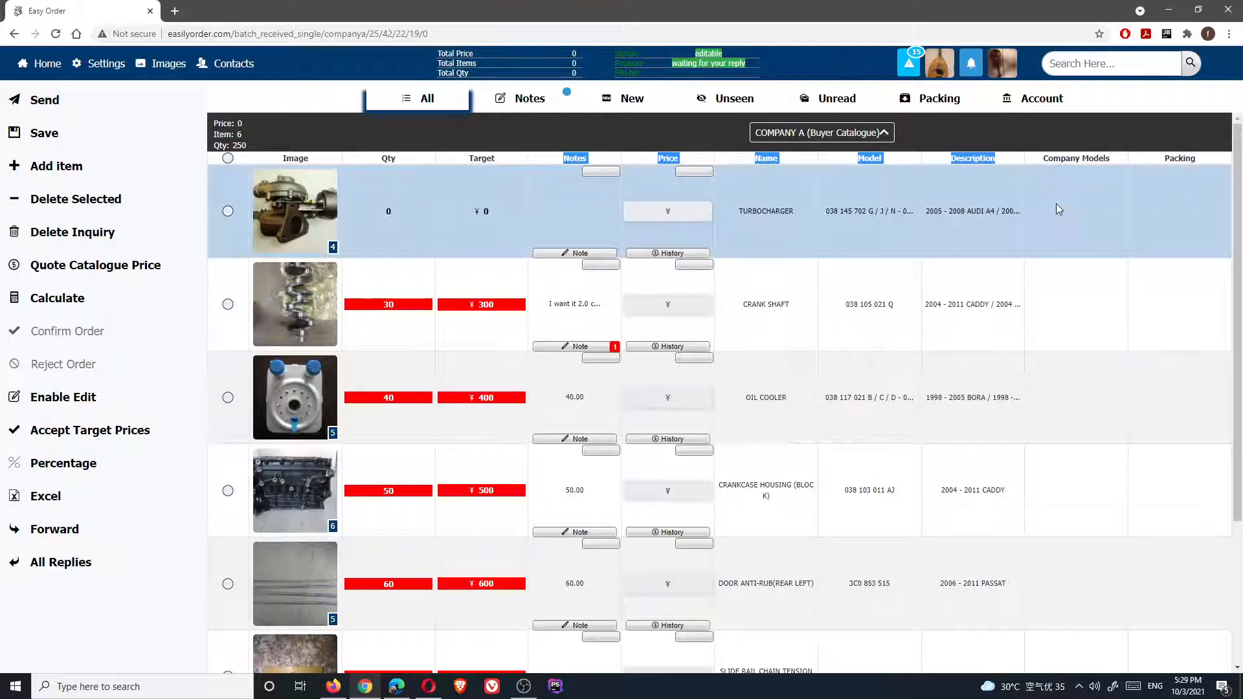
{"action": "left_click", "coordinate": [1056, 204]}
{"action": "scroll", "coordinate": [648, 311], "scroll_direction": "down", "scroll_amount": 3}
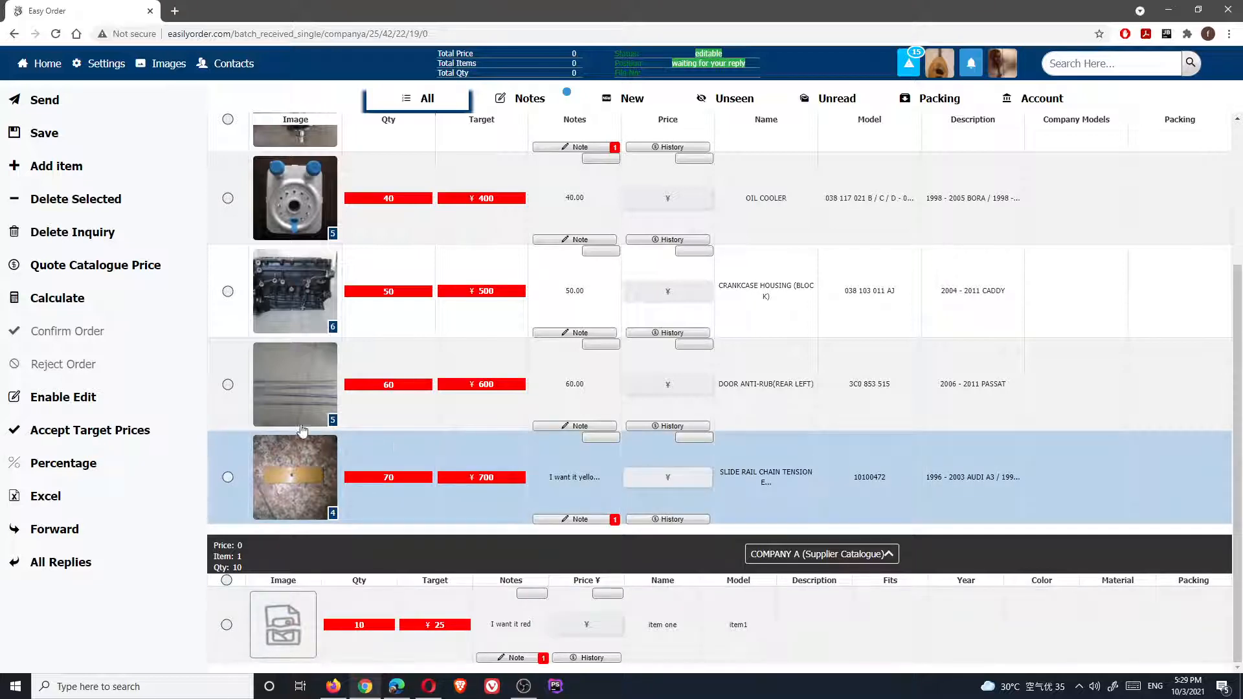
Select all items and forward them as a new inquiry to the COMPANY C contact
{"action": "left_click", "coordinate": [228, 122]}
{"action": "left_click", "coordinate": [54, 530]}
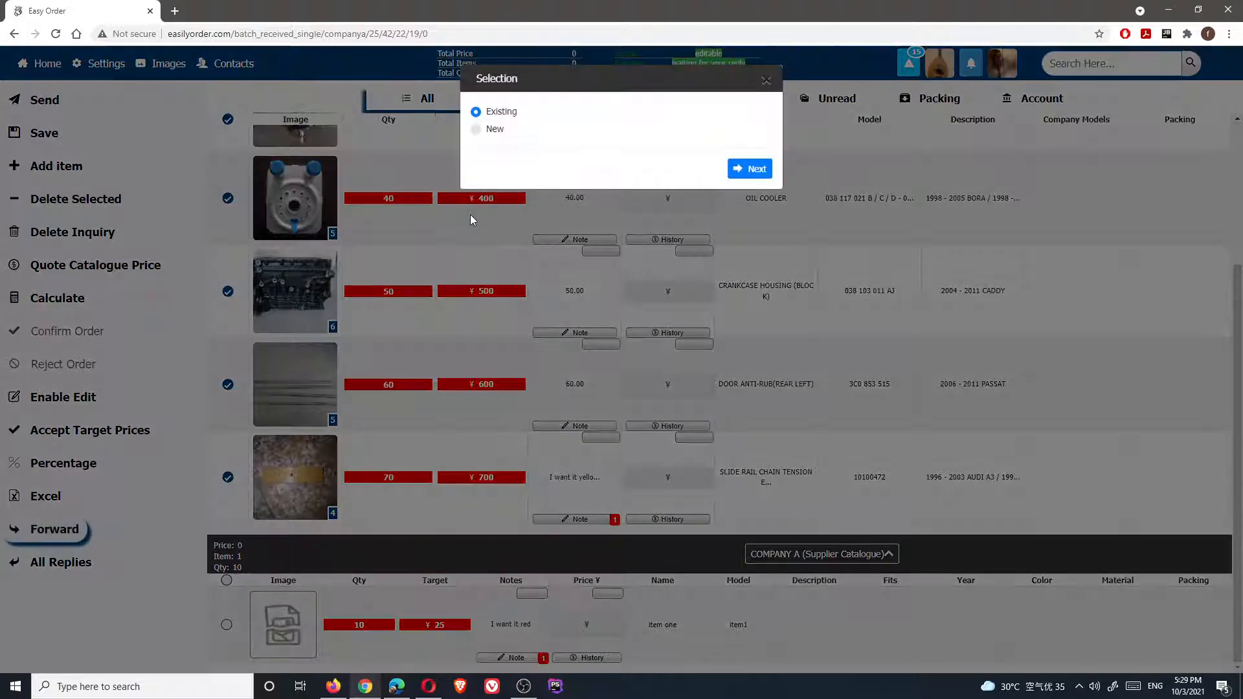
{"action": "left_click", "coordinate": [477, 130]}
{"action": "left_click", "coordinate": [744, 170]}
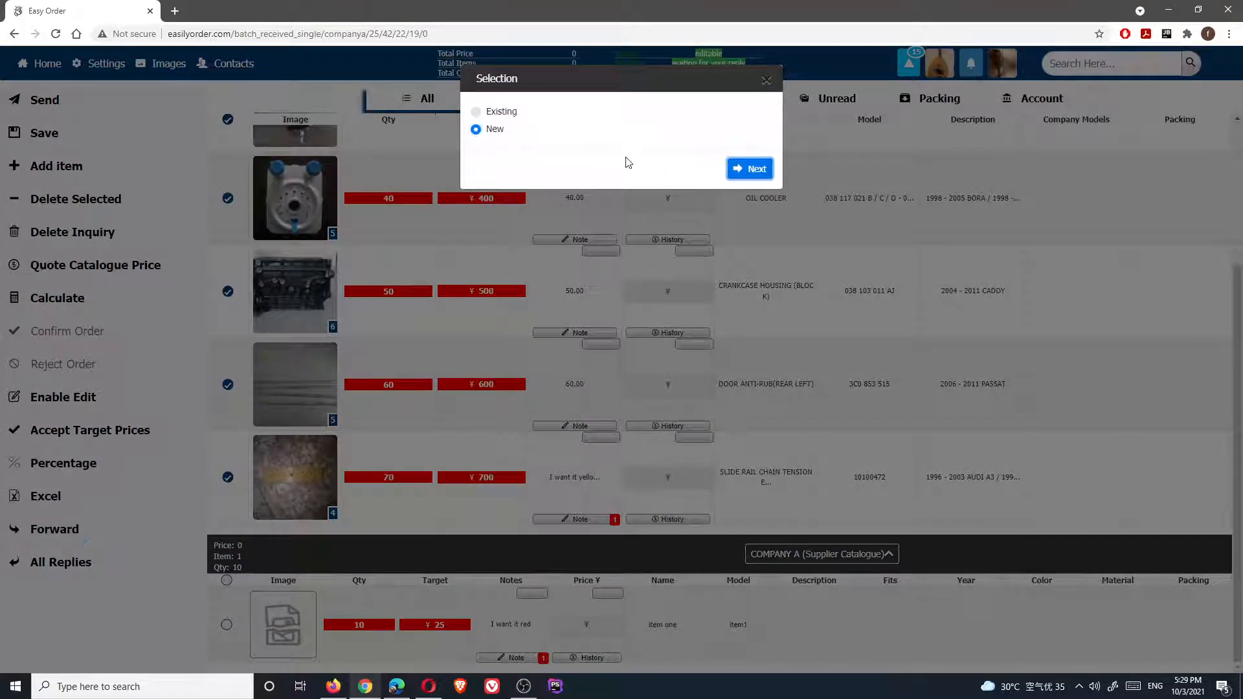
{"action": "left_click", "coordinate": [559, 132]}
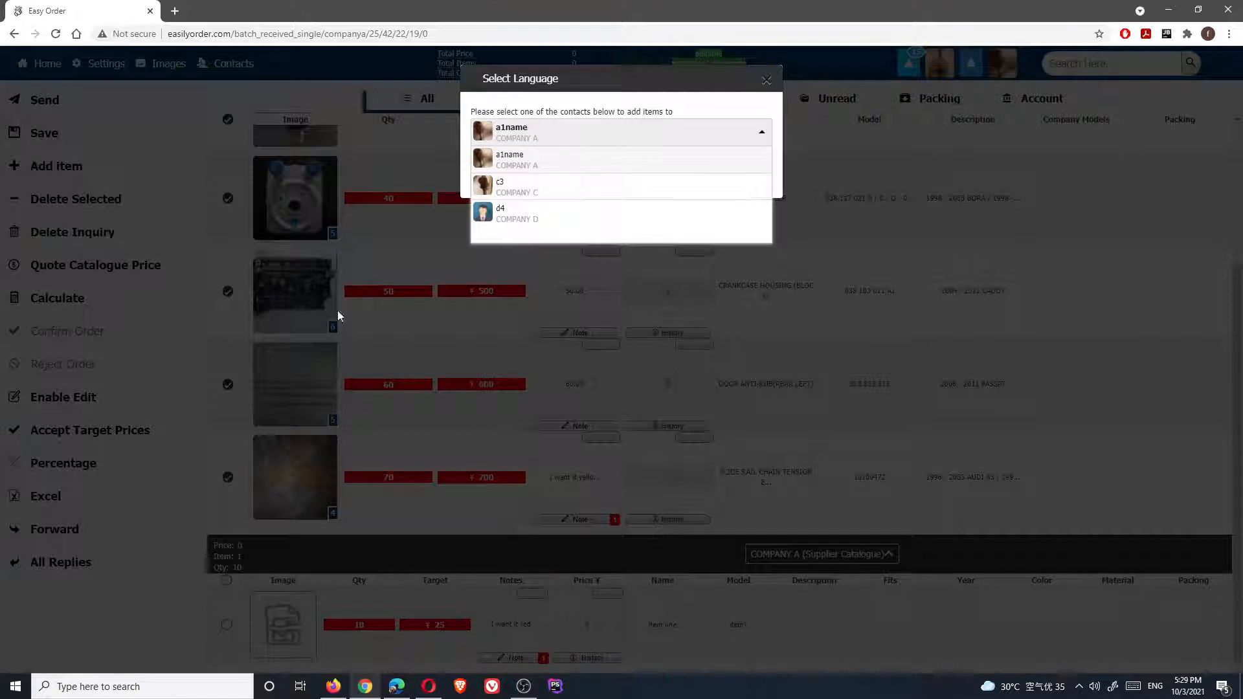
{"action": "left_click", "coordinate": [555, 189]}
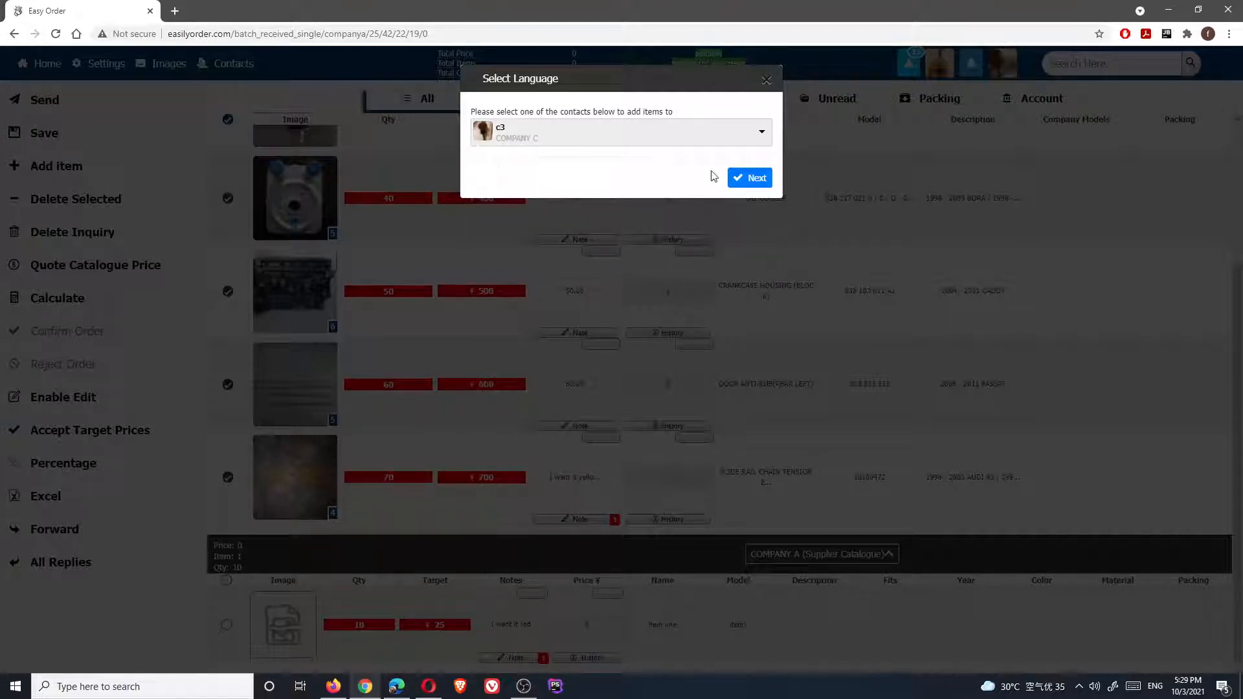
{"action": "left_click", "coordinate": [763, 180]}
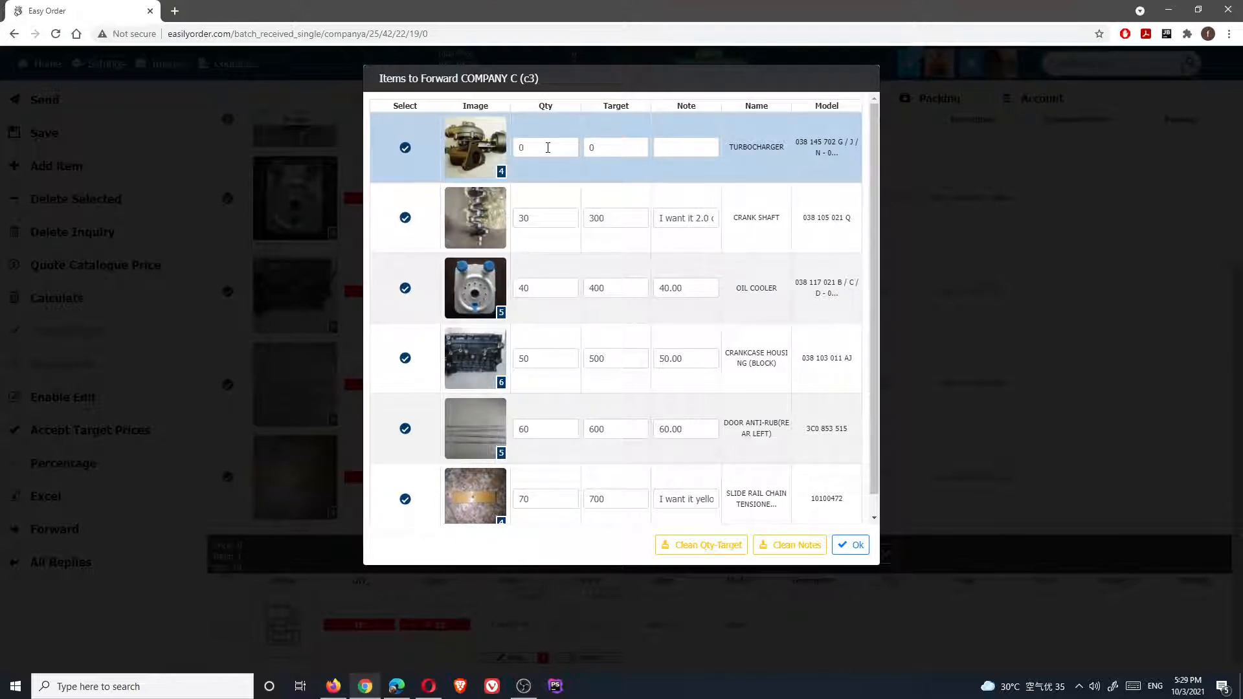
Lower the item targets to 250, 350, 450, 550 and 650
{"action": "left_click", "coordinate": [537, 147]}
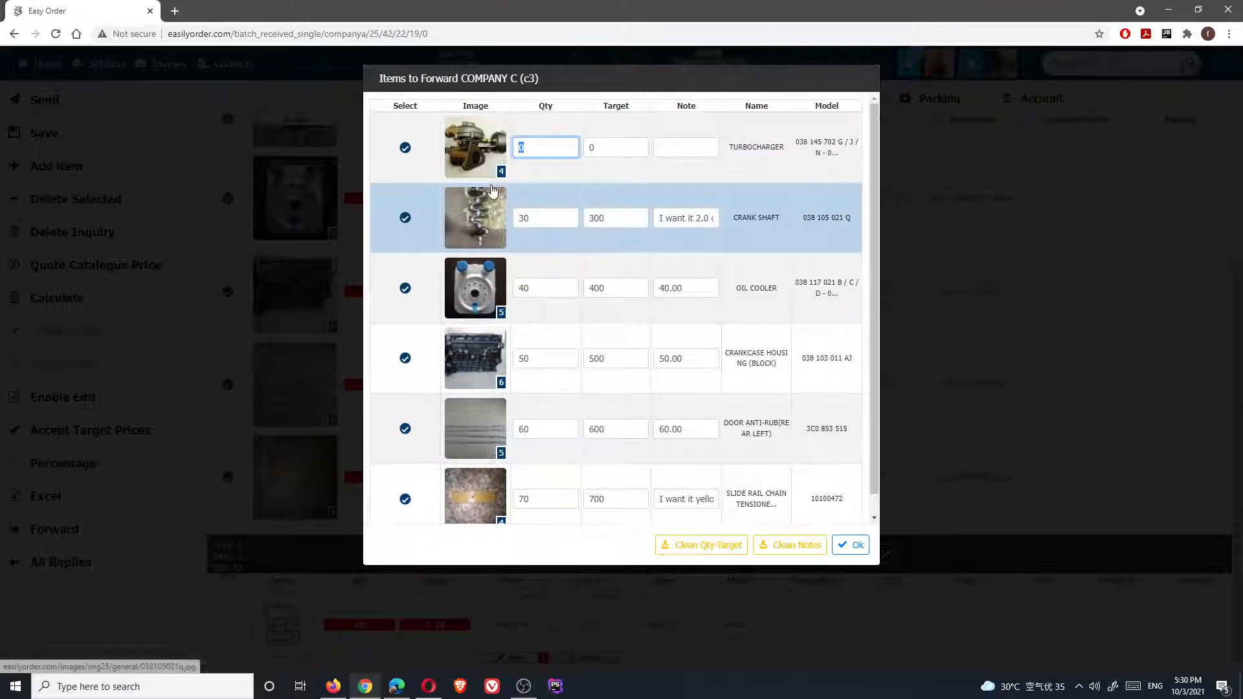
{"action": "left_click", "coordinate": [606, 149]}
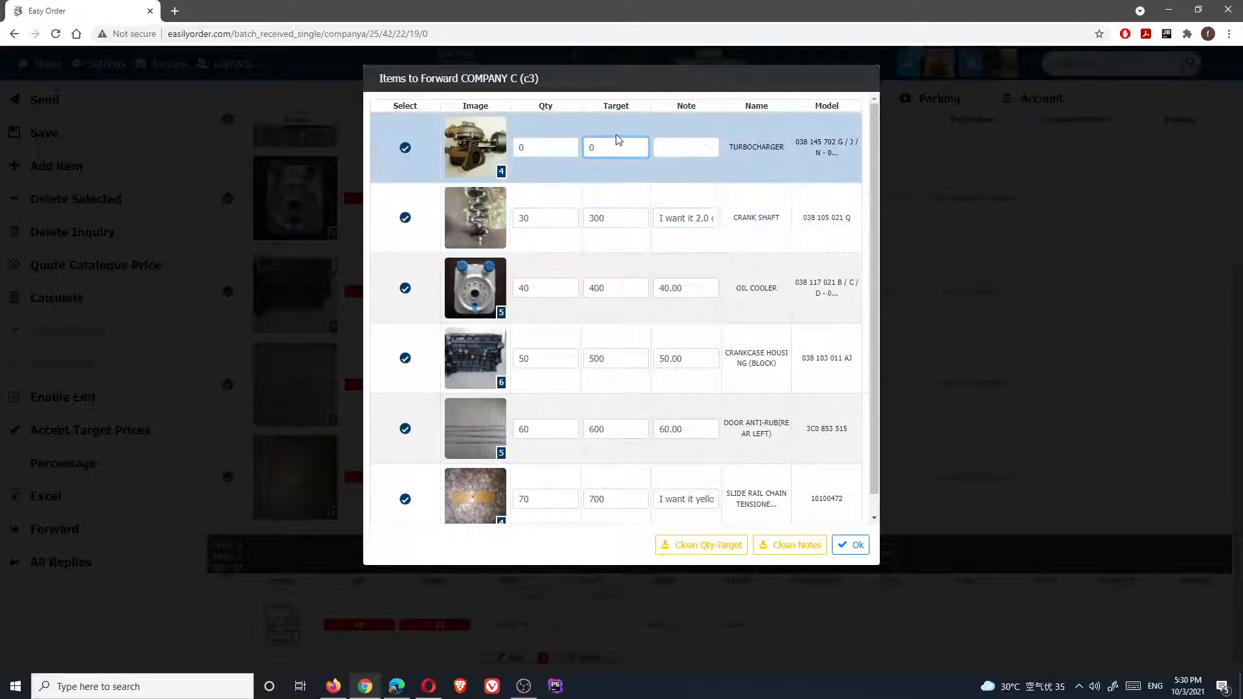
{"action": "left_click_drag", "start_coordinate": [610, 217], "coordinate": [593, 213]}
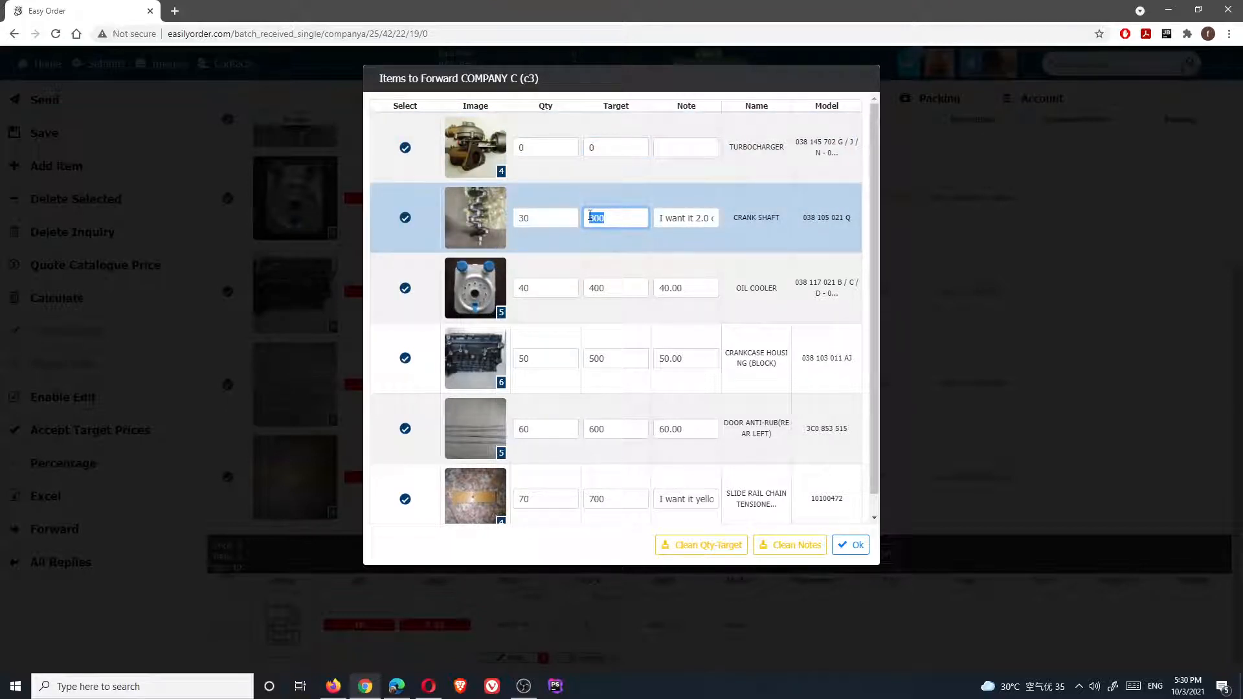
{"action": "type", "text": "250"}
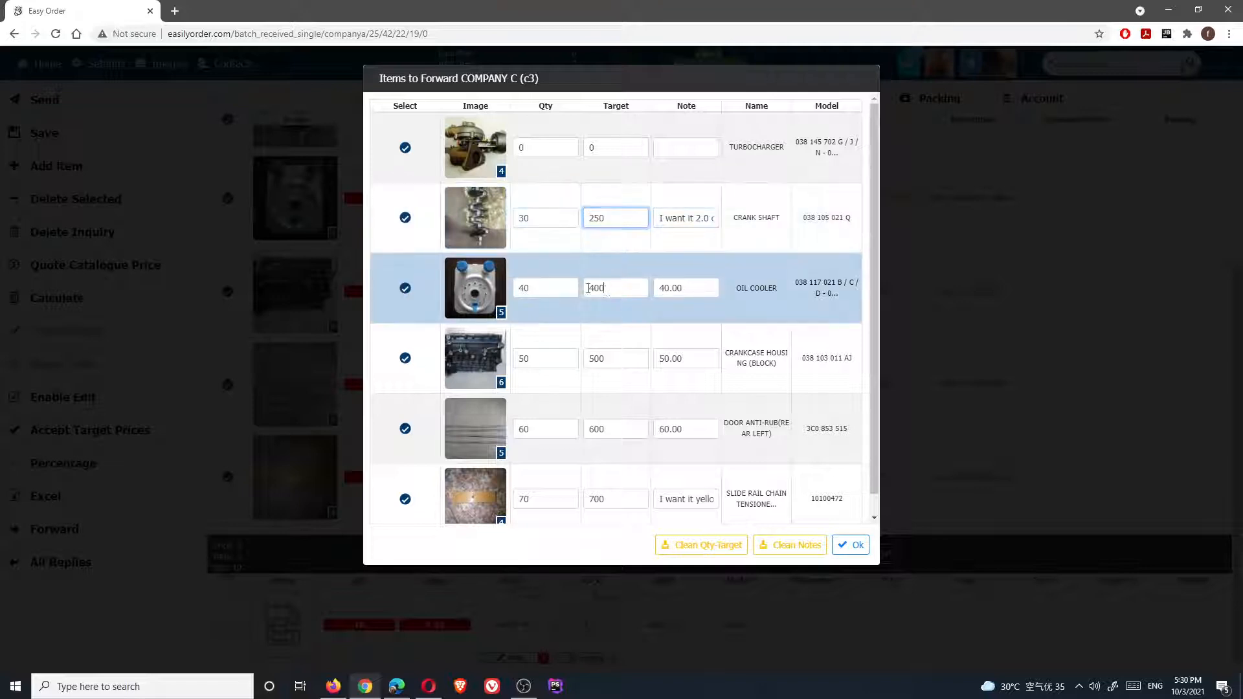
{"action": "double_click", "coordinate": [588, 288]}
{"action": "type", "text": "3"}
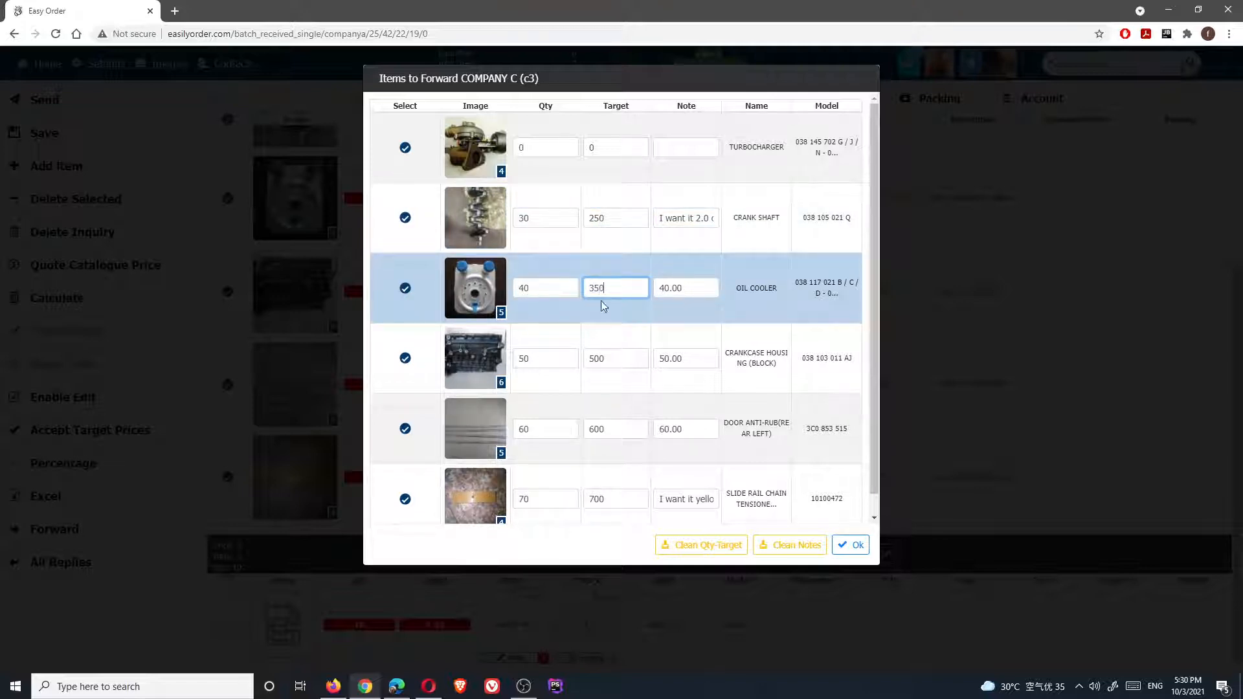
{"action": "type", "text": "50"}
{"action": "double_click", "coordinate": [609, 358]}
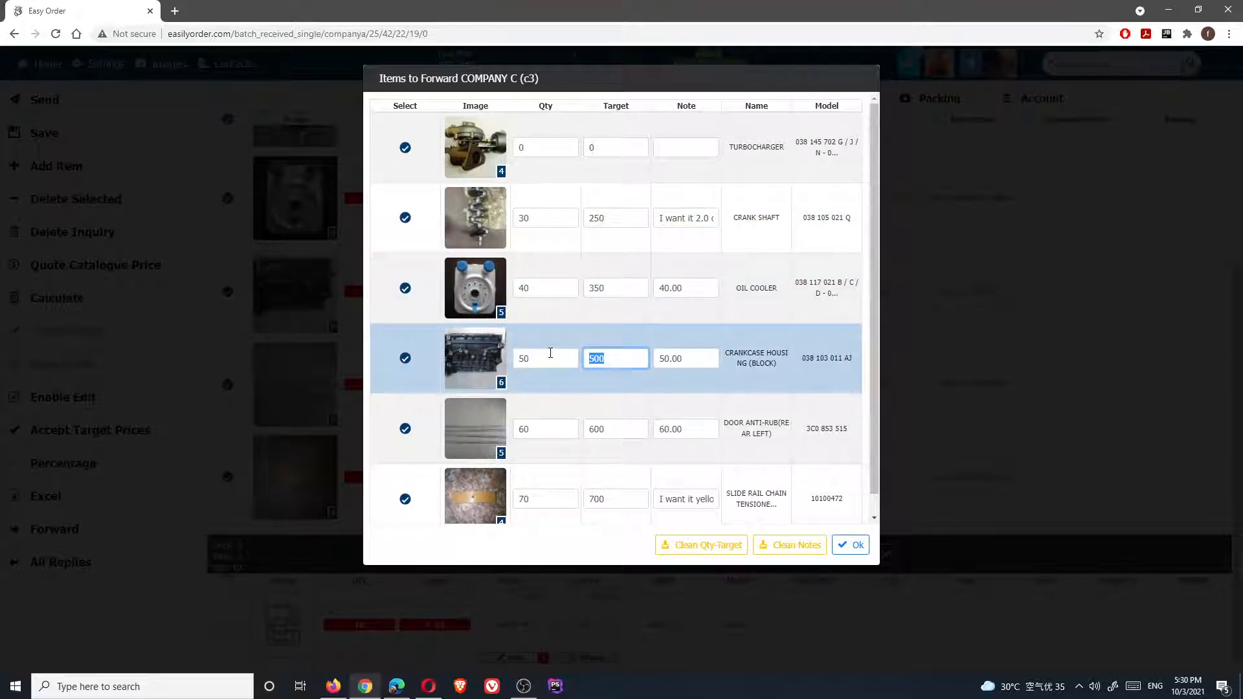
{"action": "type", "text": "450"}
{"action": "double_click", "coordinate": [618, 430]}
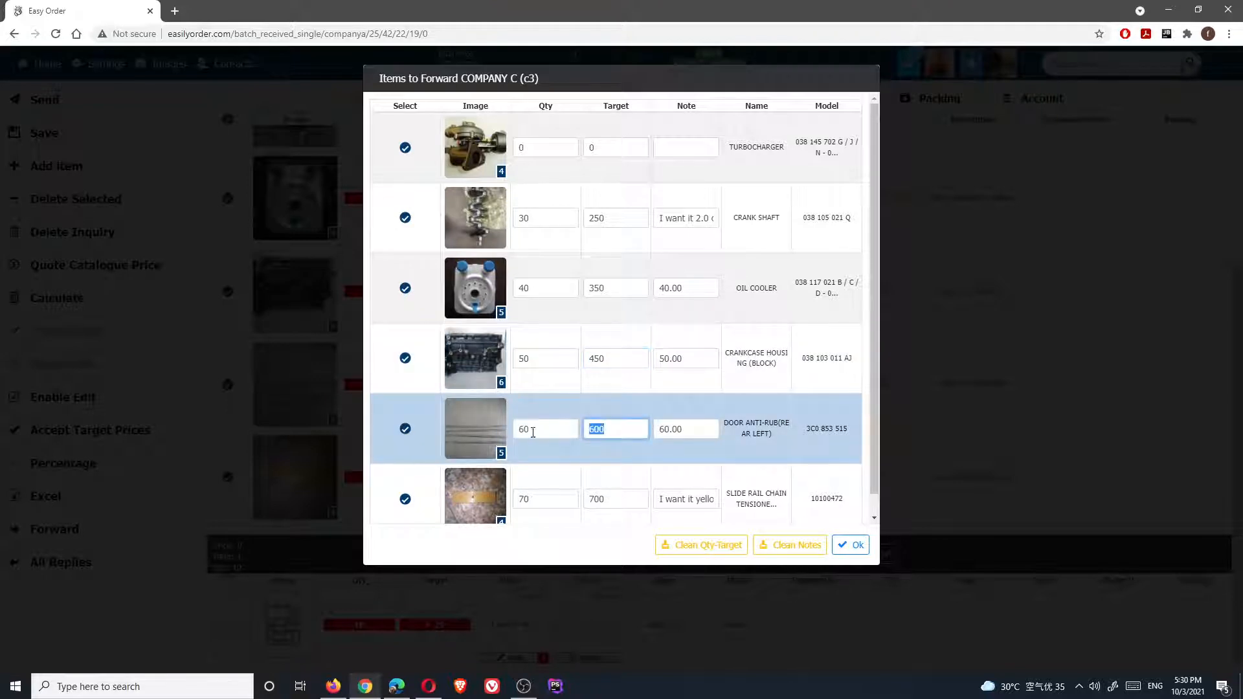
{"action": "type", "text": "550"}
{"action": "scroll", "coordinate": [559, 435], "scroll_direction": "down", "scroll_amount": 1}
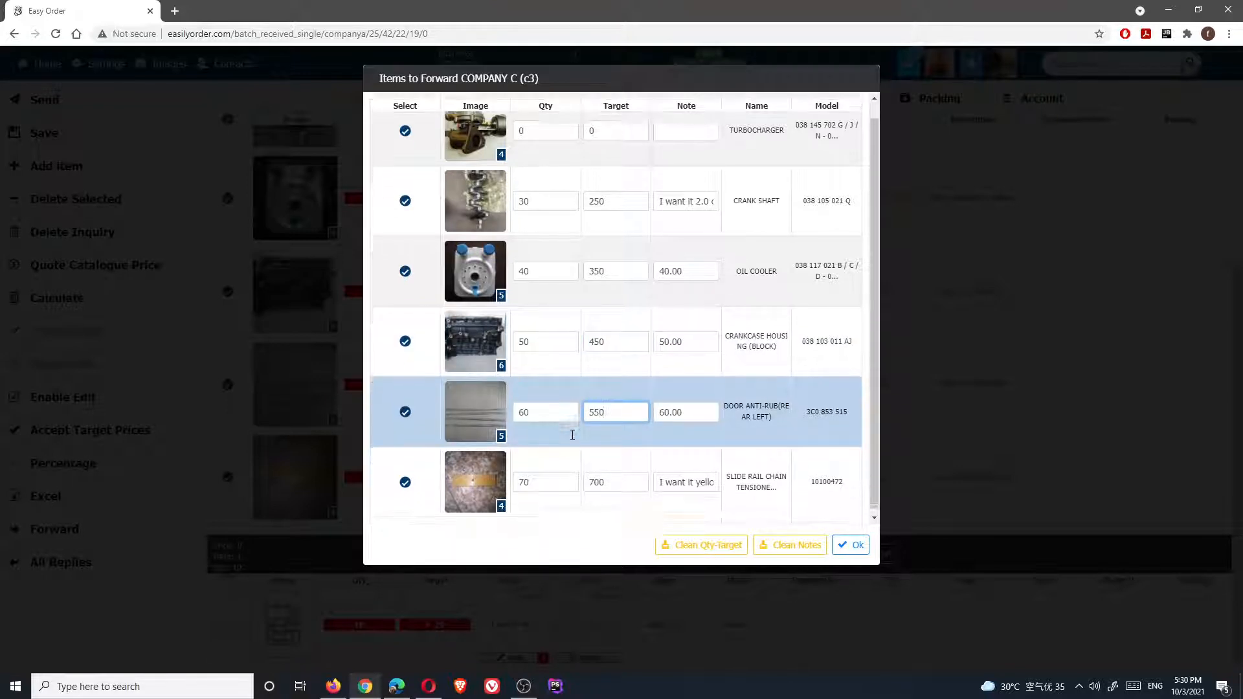
{"action": "double_click", "coordinate": [619, 478]}
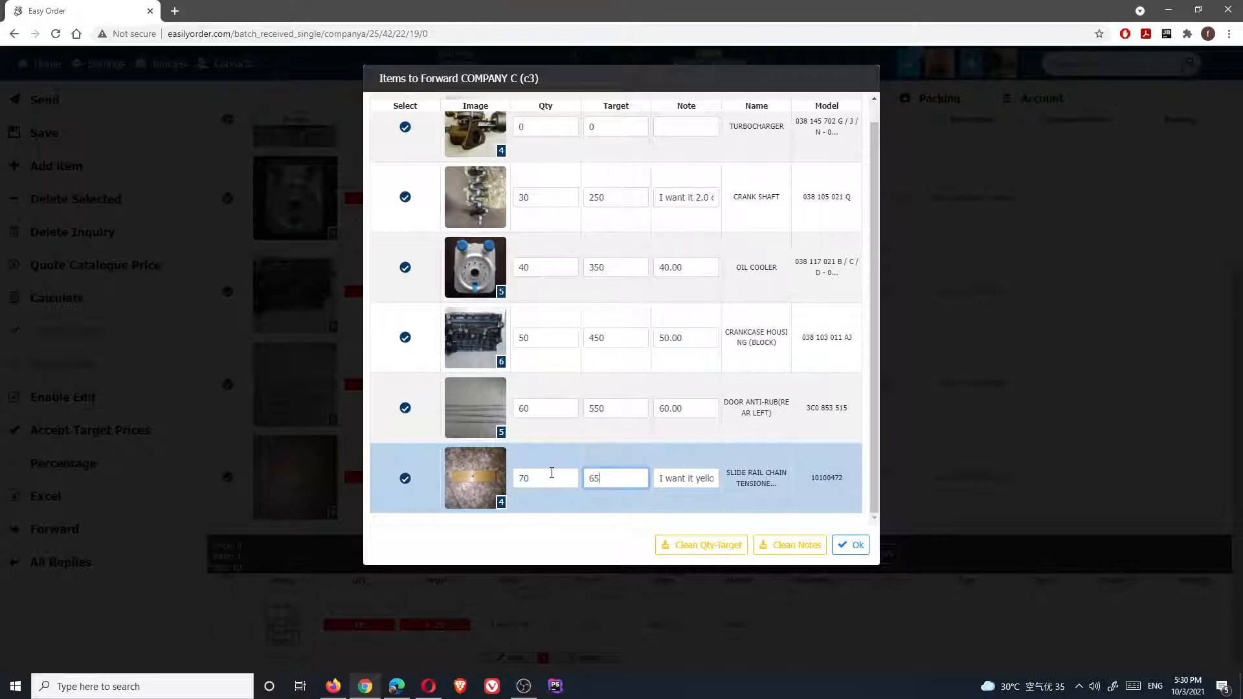
{"action": "scroll", "coordinate": [678, 354], "scroll_direction": "up", "scroll_amount": 1}
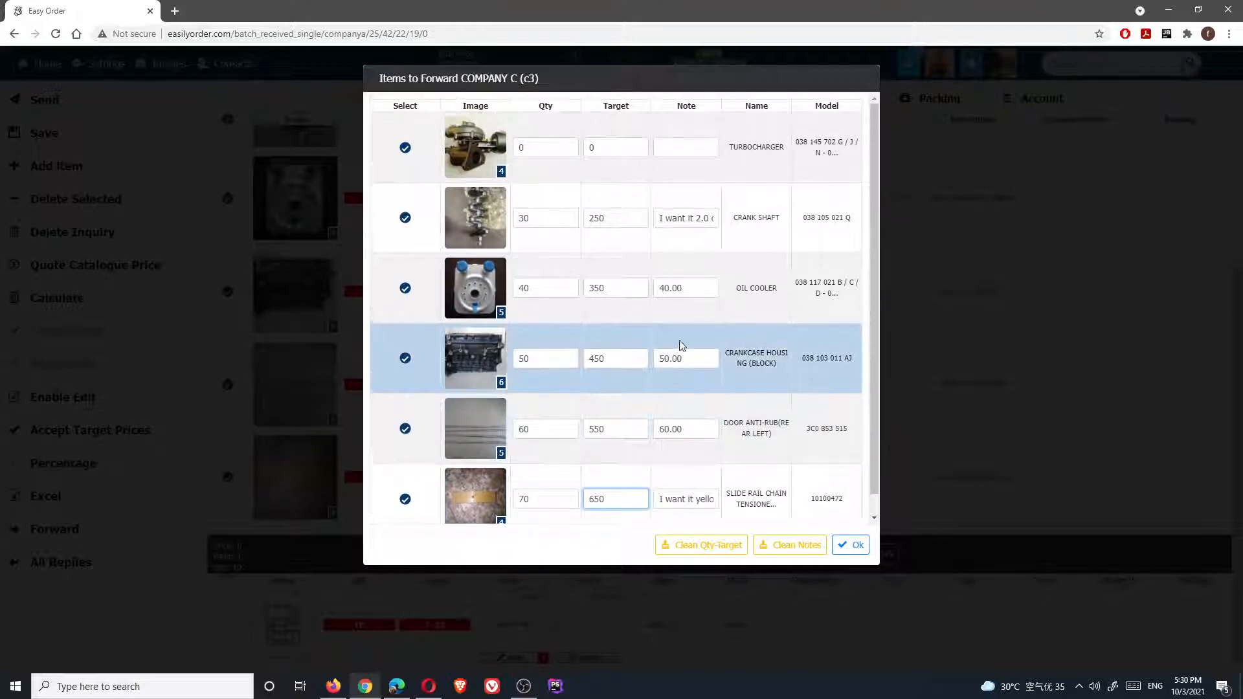
Clear every item note and forward the items to Company C
{"action": "left_click", "coordinate": [690, 217]}
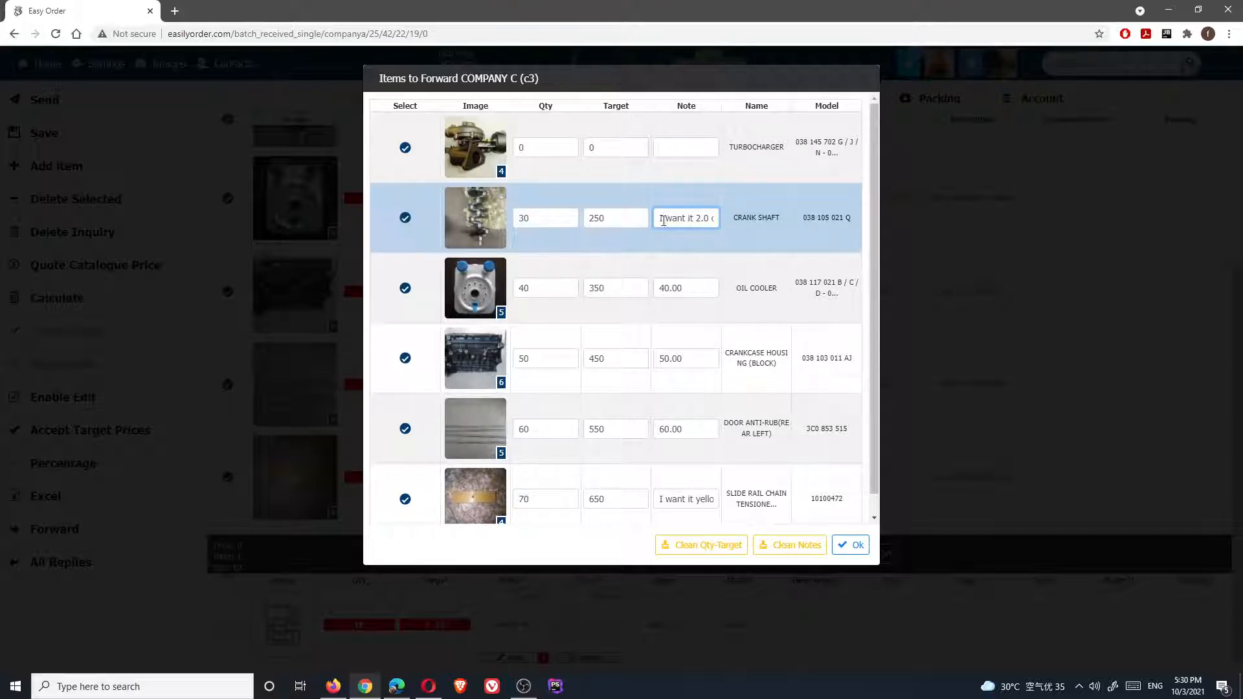
{"action": "left_click_drag", "start_coordinate": [663, 221], "coordinate": [733, 225]}
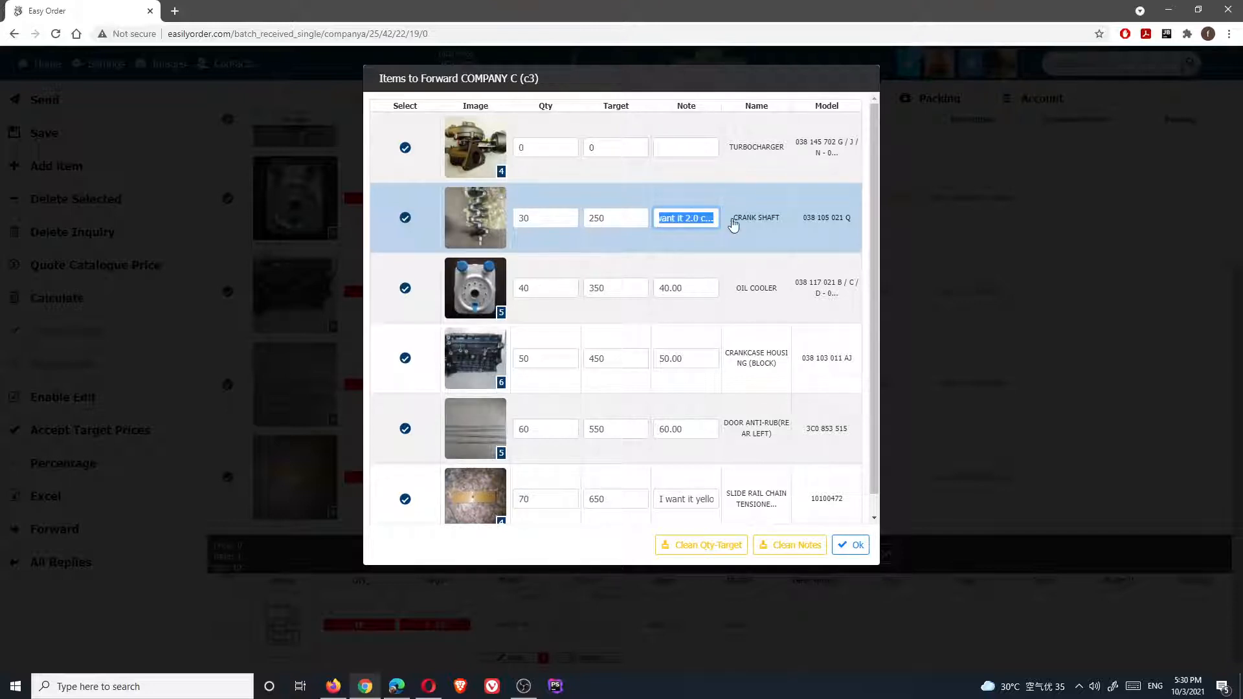
{"action": "left_click", "coordinate": [691, 218]}
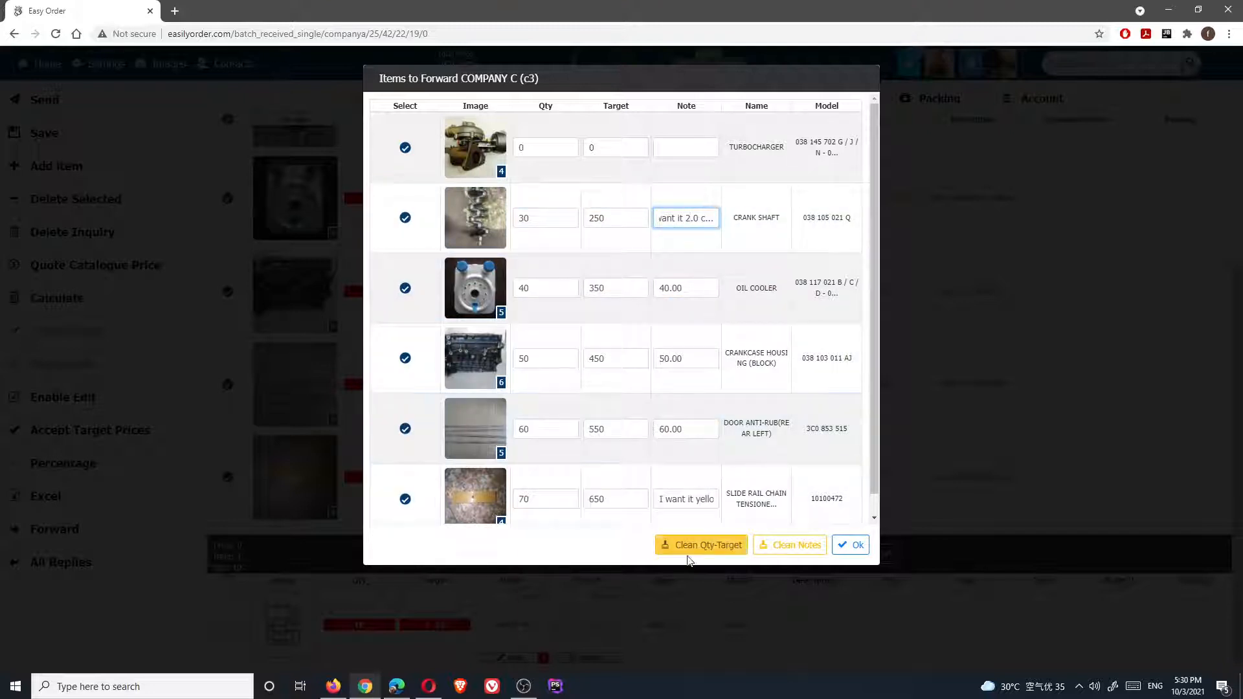
{"action": "left_click", "coordinate": [789, 547]}
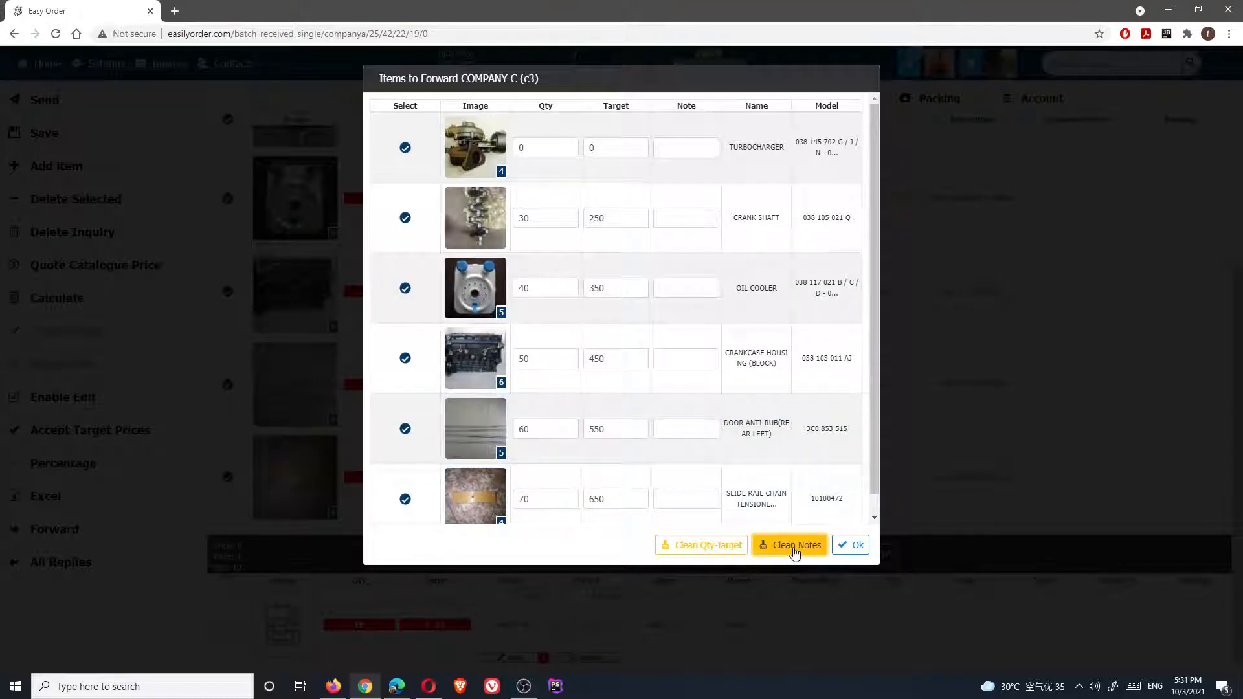
{"action": "left_click", "coordinate": [857, 546]}
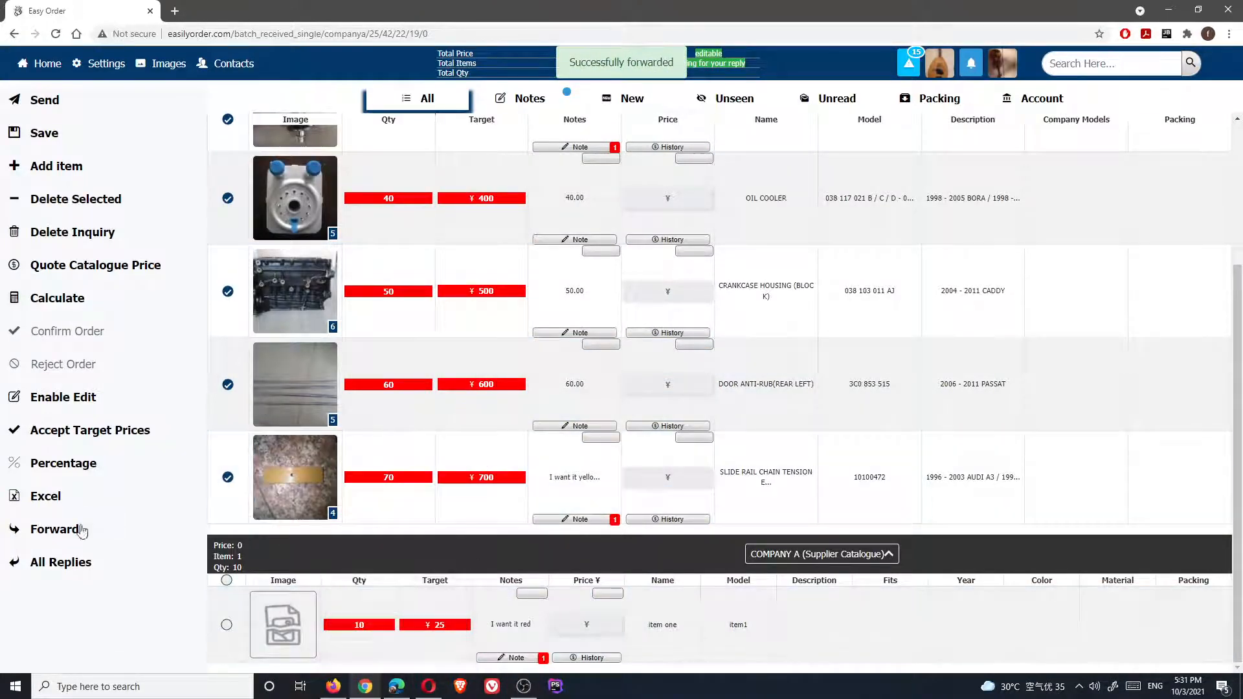
Forward the items into COMPANY C's existing inquiry with all item notes cleared
{"action": "left_click", "coordinate": [81, 530]}
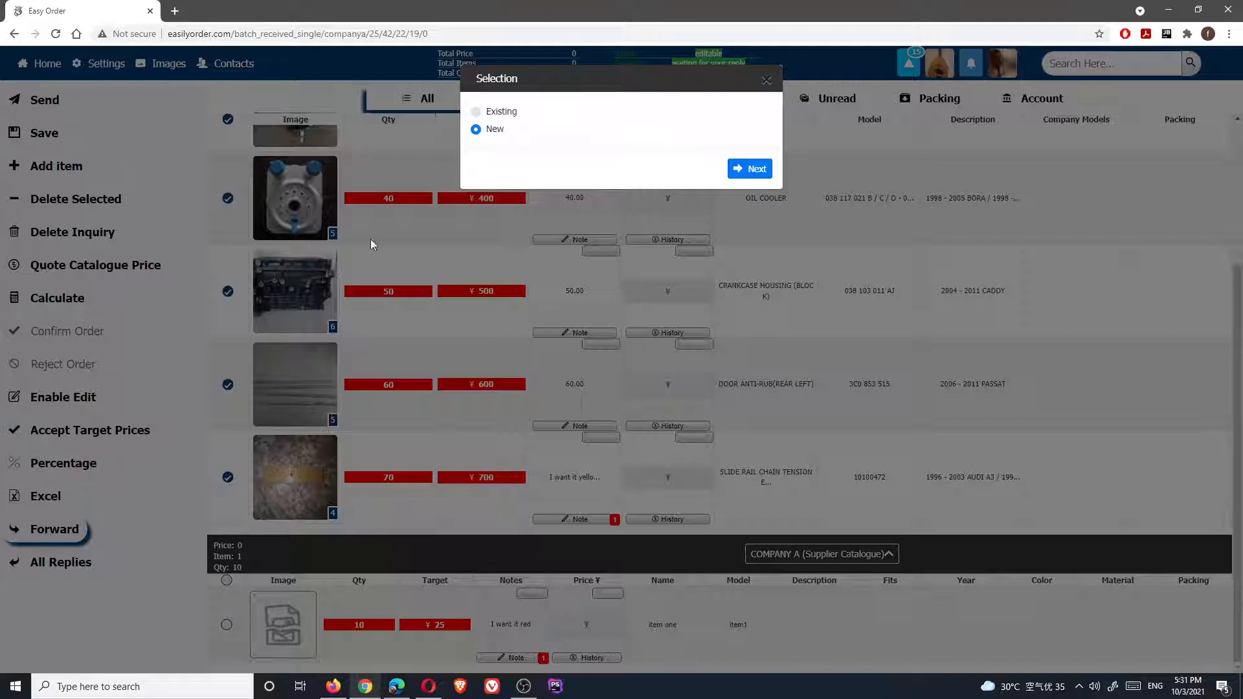
{"action": "left_click", "coordinate": [476, 113]}
{"action": "left_click", "coordinate": [750, 169]}
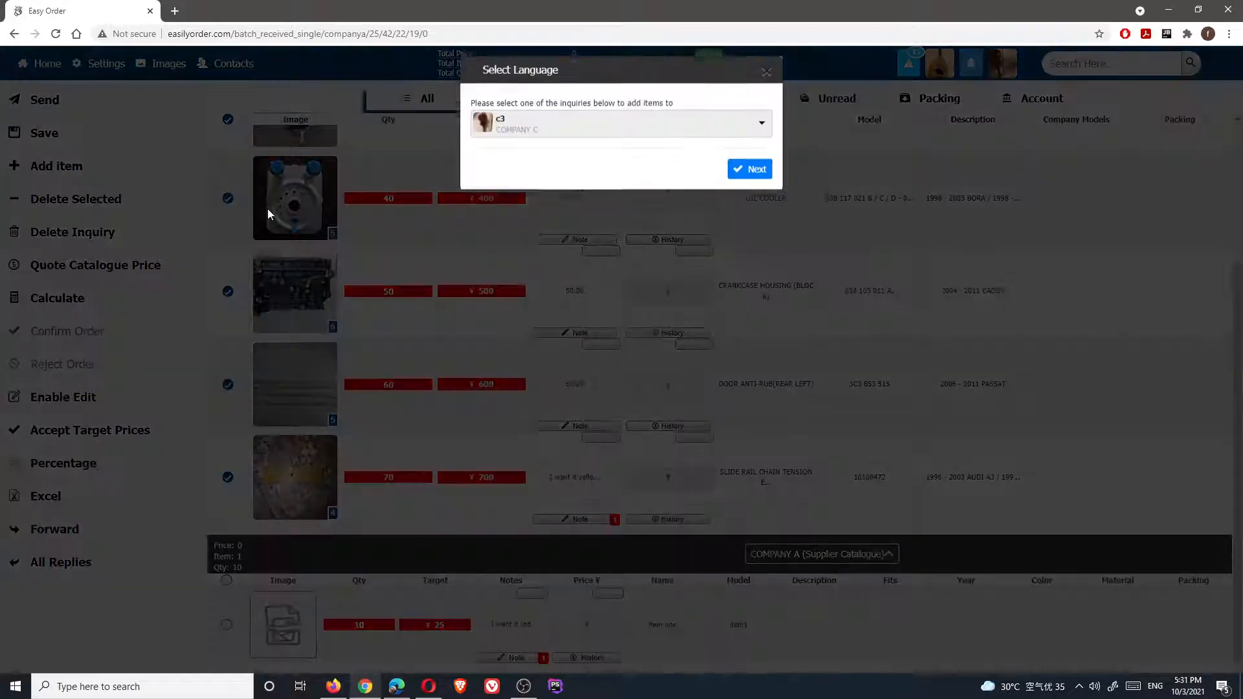
{"action": "left_click", "coordinate": [543, 132]}
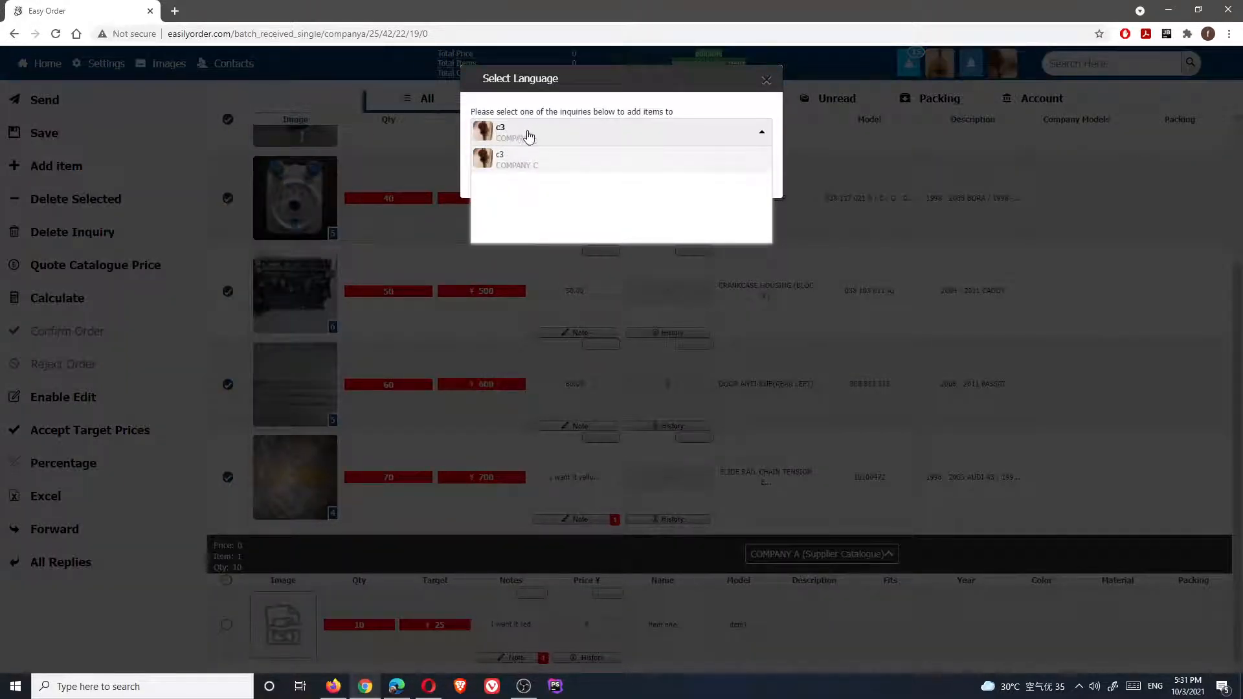
{"action": "left_click", "coordinate": [534, 163]}
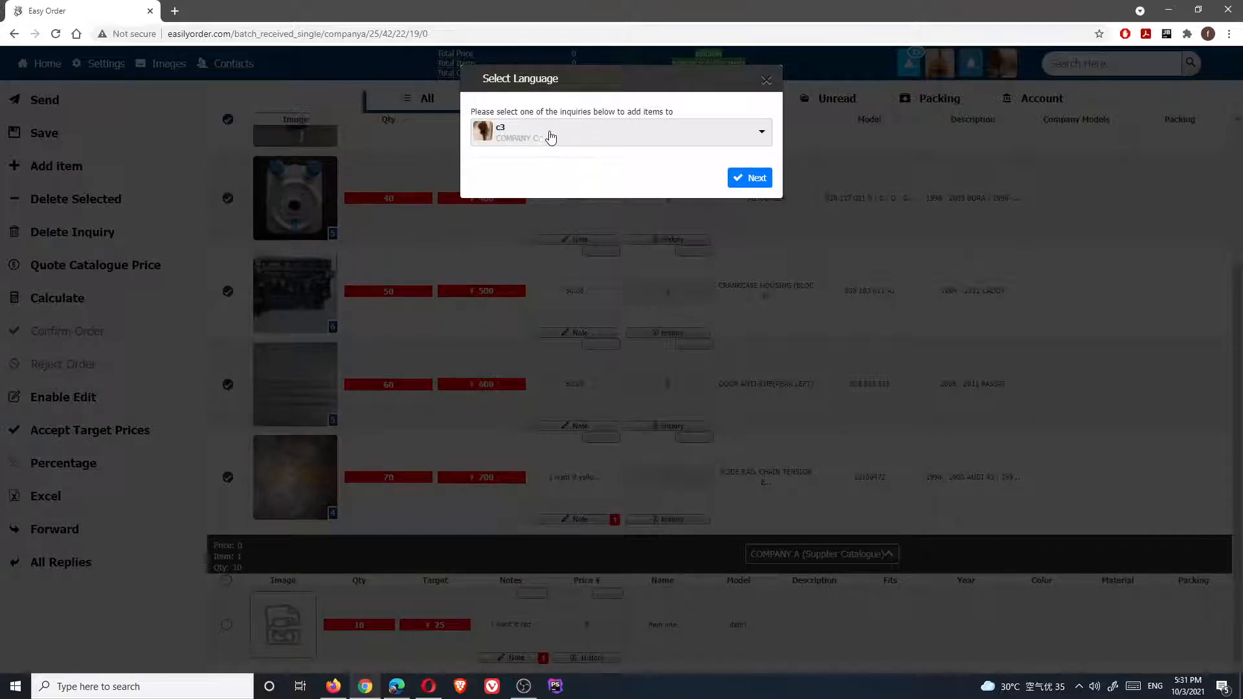
{"action": "left_click", "coordinate": [755, 178]}
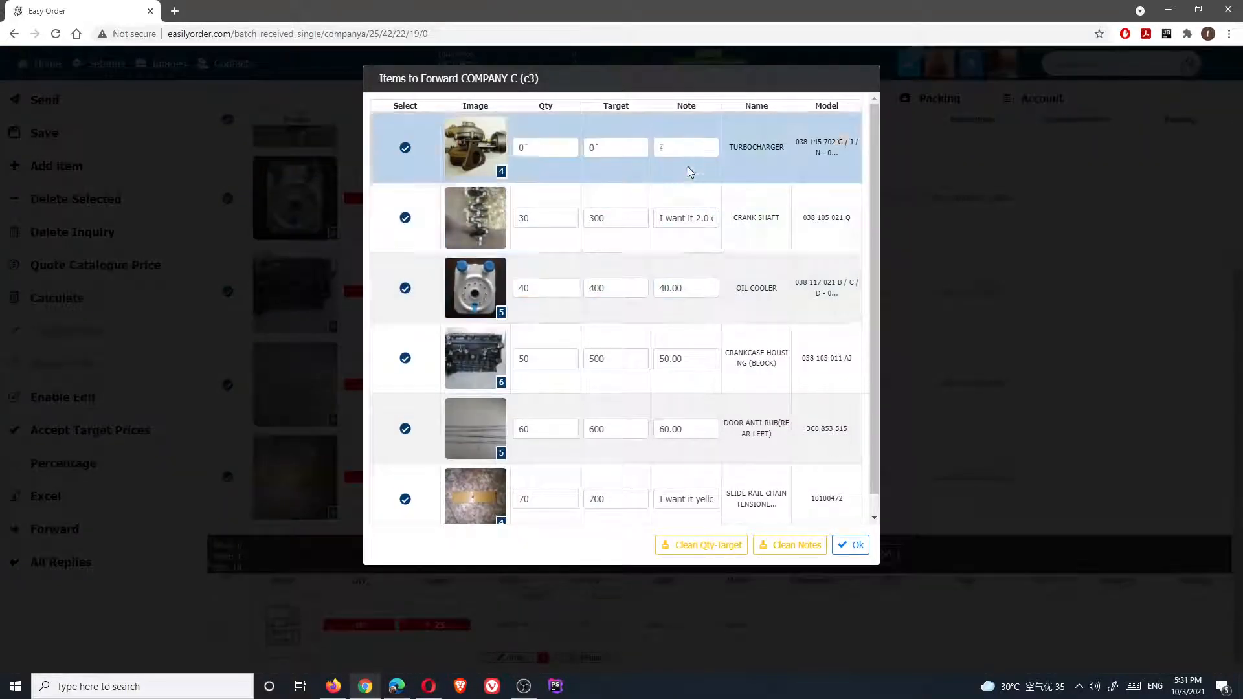
{"action": "left_click", "coordinate": [786, 550]}
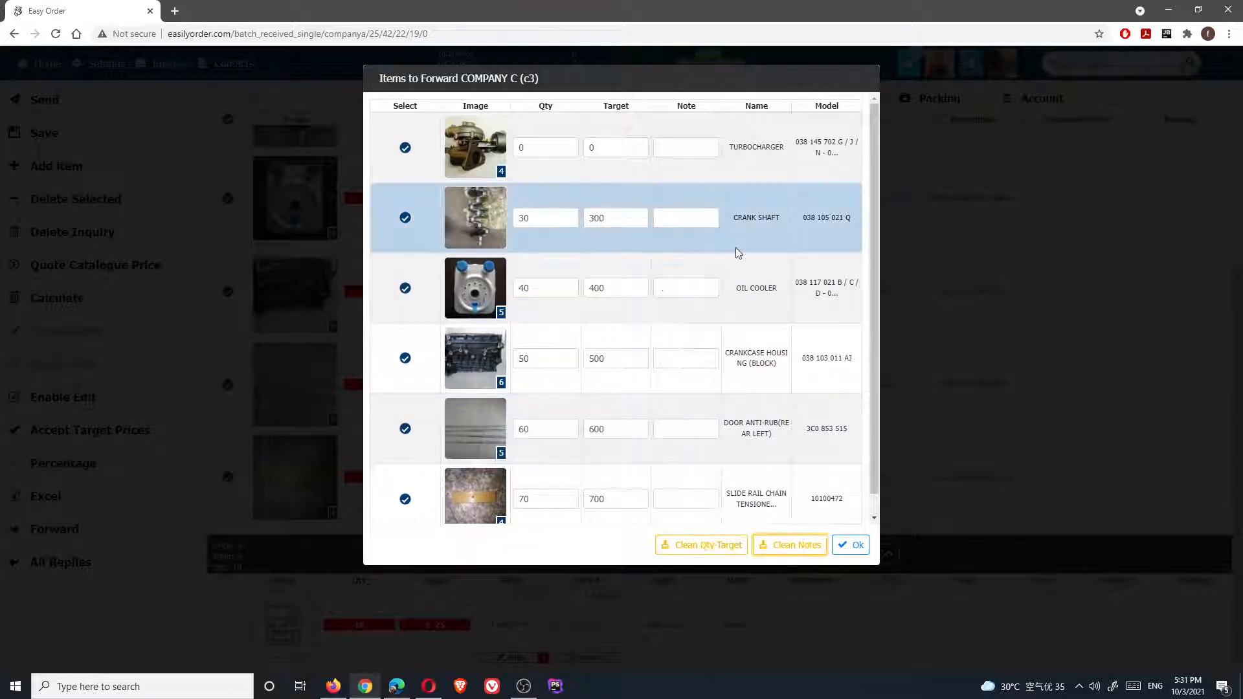
{"action": "left_click", "coordinate": [850, 547]}
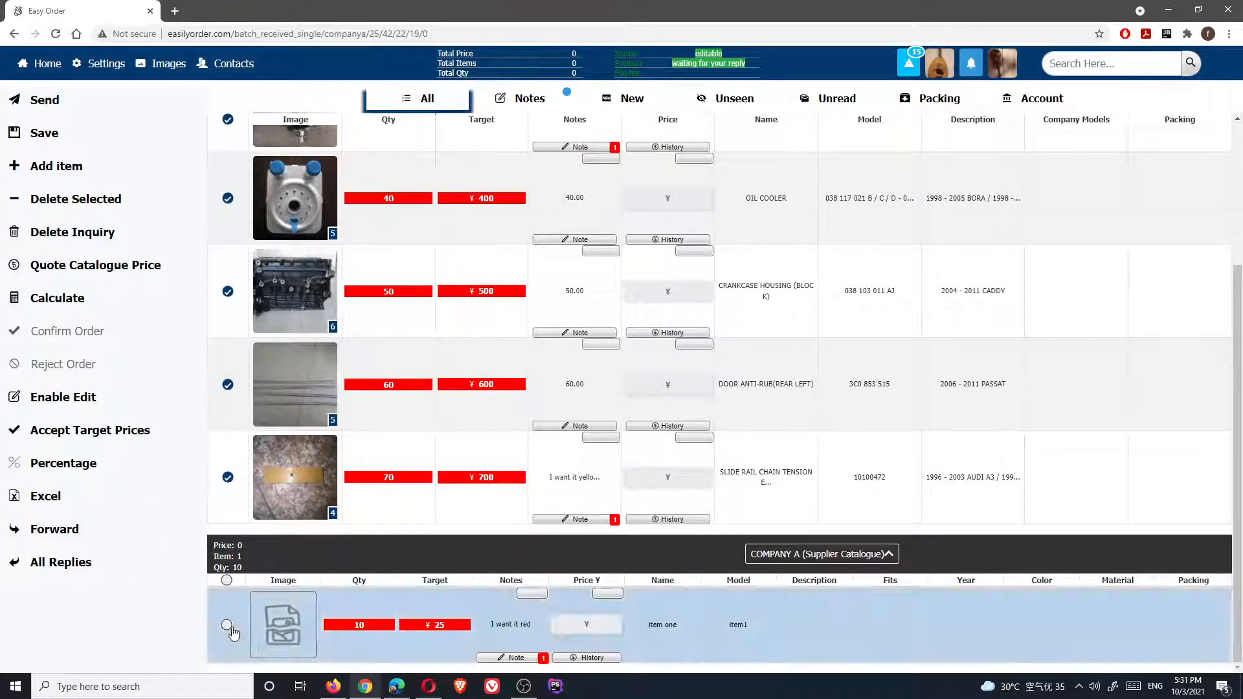
Start a new-inquiry forward to COMPANY D and clear every item note
{"action": "left_click", "coordinate": [63, 531]}
{"action": "left_click", "coordinate": [476, 129]}
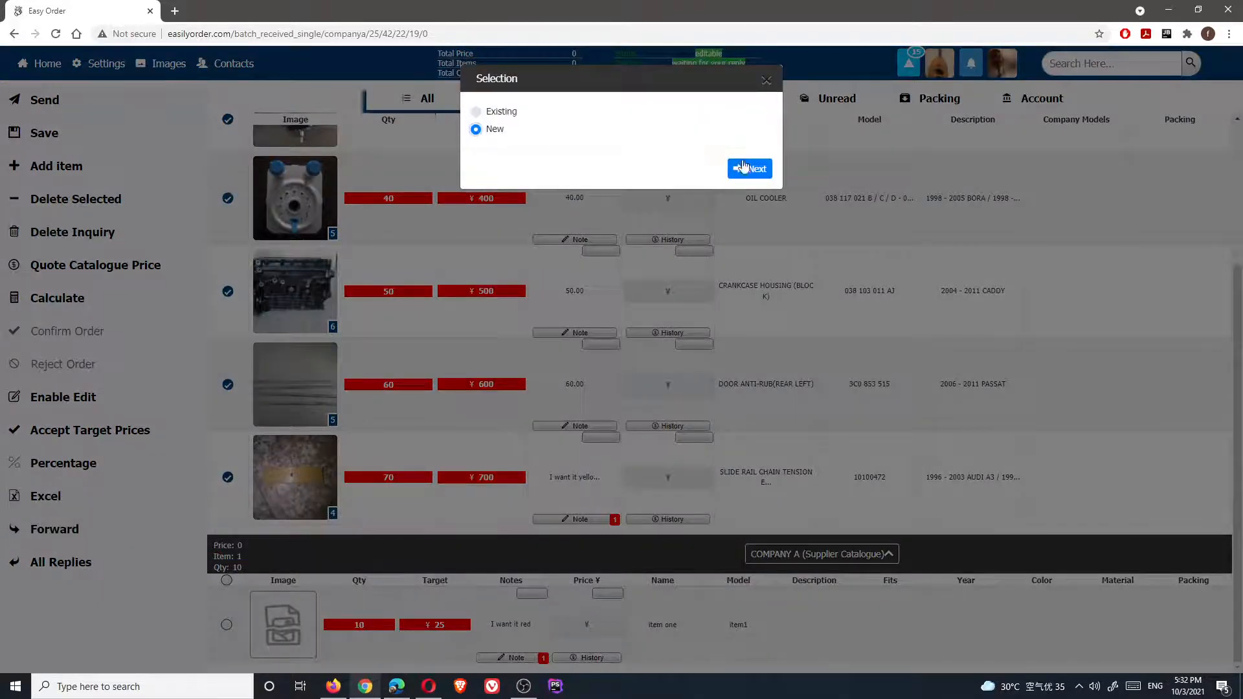
{"action": "left_click", "coordinate": [744, 168]}
{"action": "left_click", "coordinate": [546, 131]}
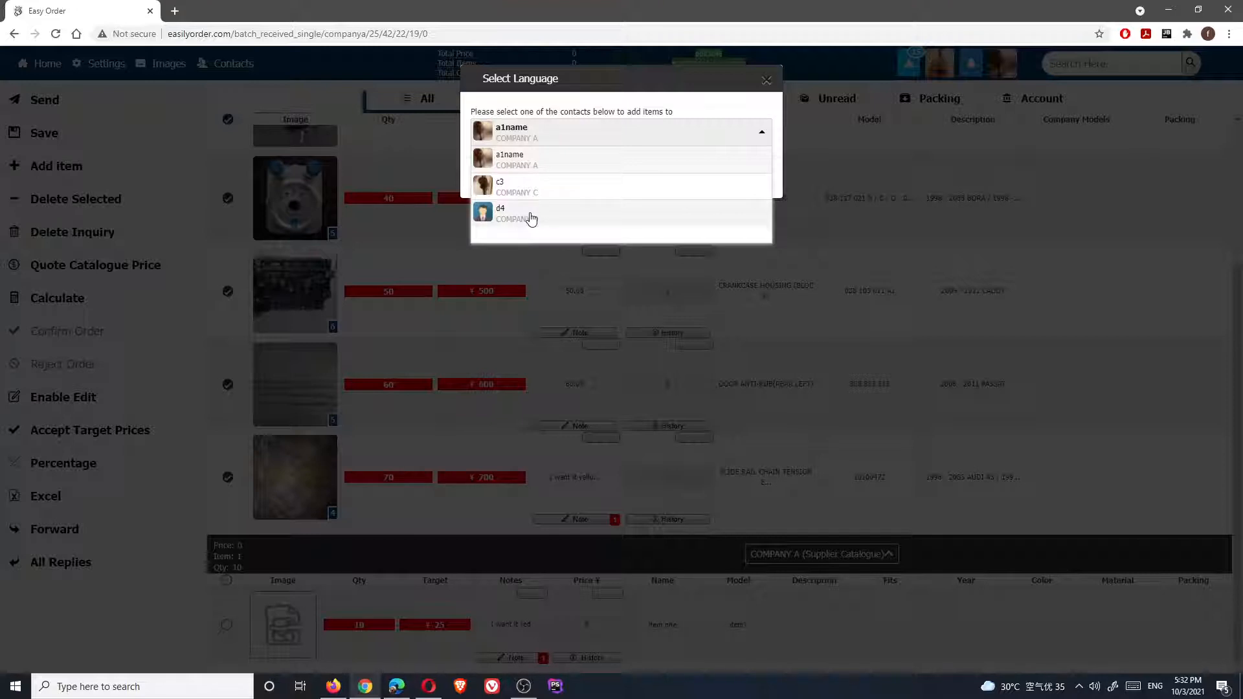
{"action": "left_click", "coordinate": [531, 217]}
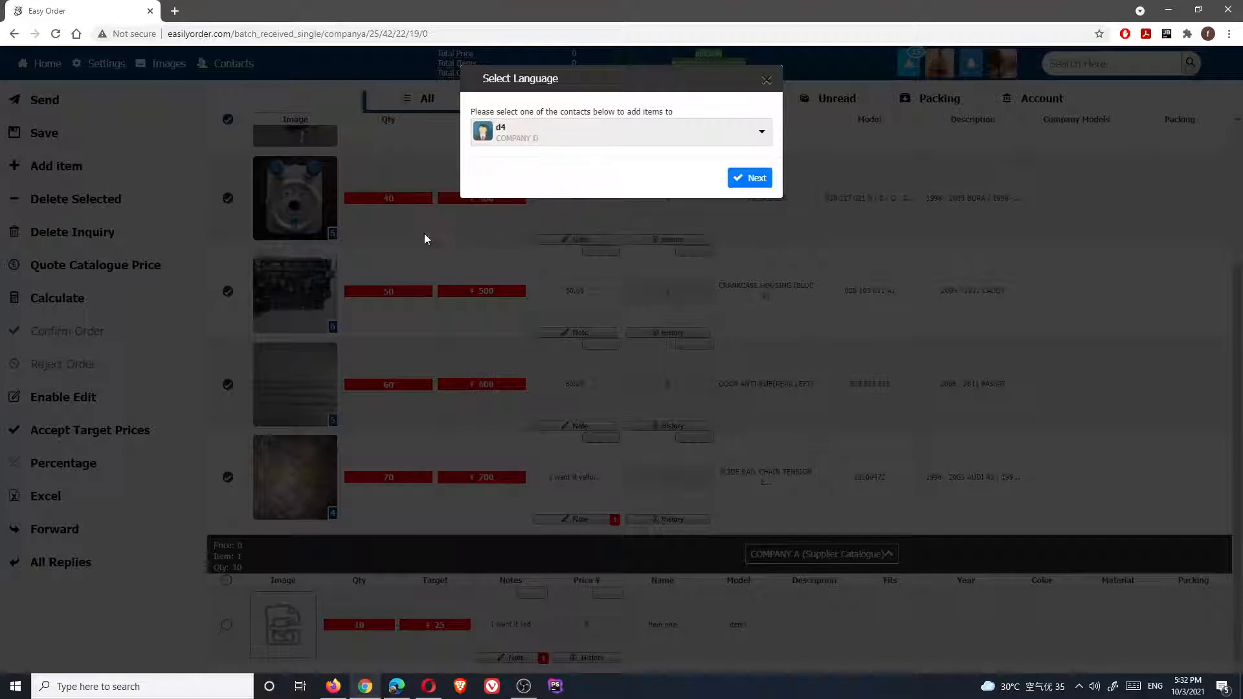
{"action": "left_click", "coordinate": [748, 181]}
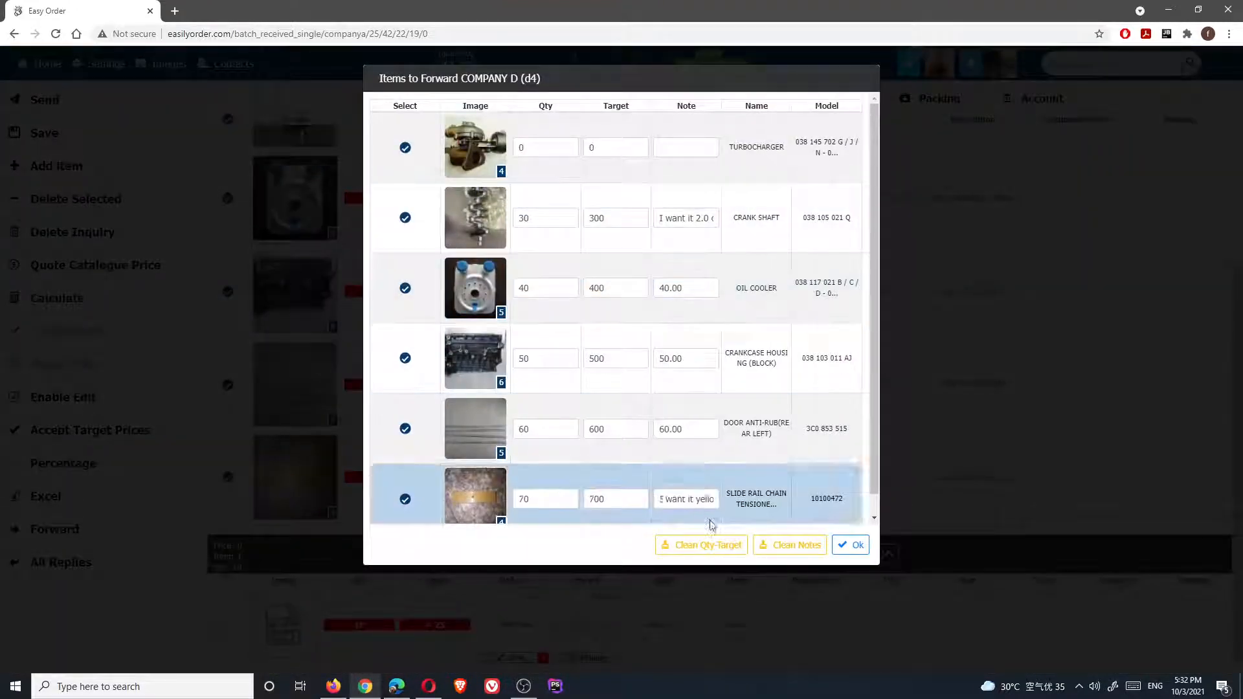
{"action": "left_click", "coordinate": [786, 546]}
Set the targets to 350, 350, 450, 550 and 650 and confirm forwarding to COMPANY D
{"action": "left_click", "coordinate": [633, 219]}
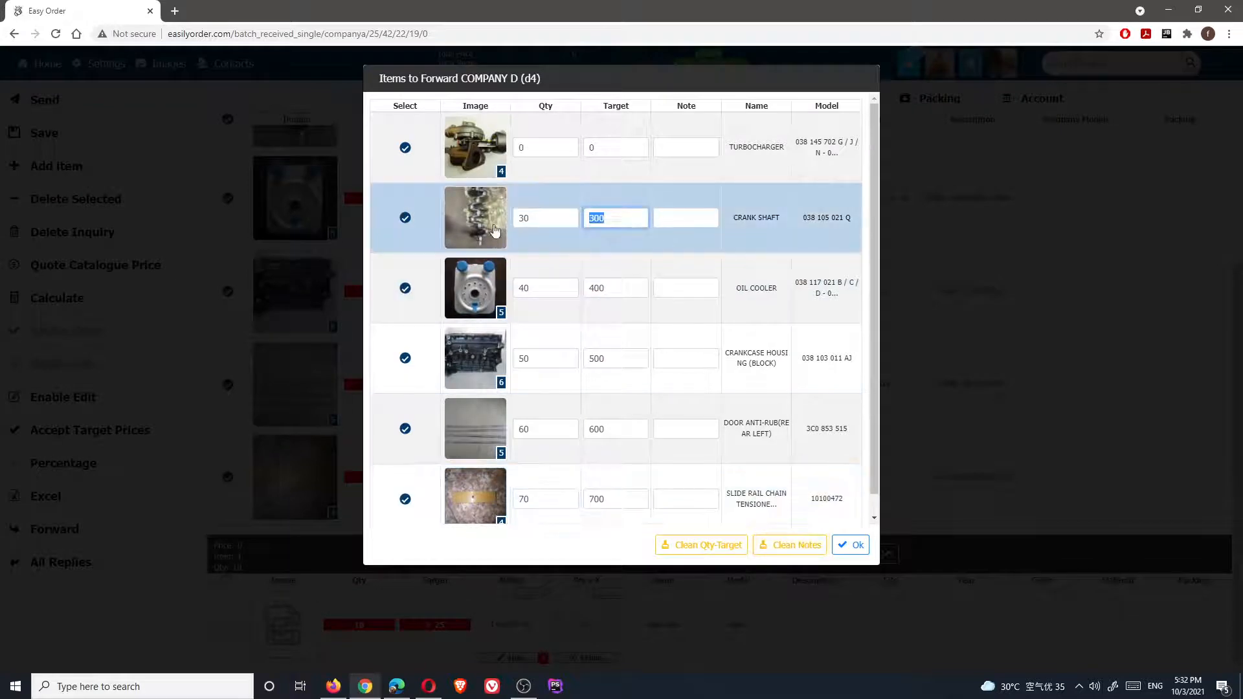
{"action": "type", "text": "35"}
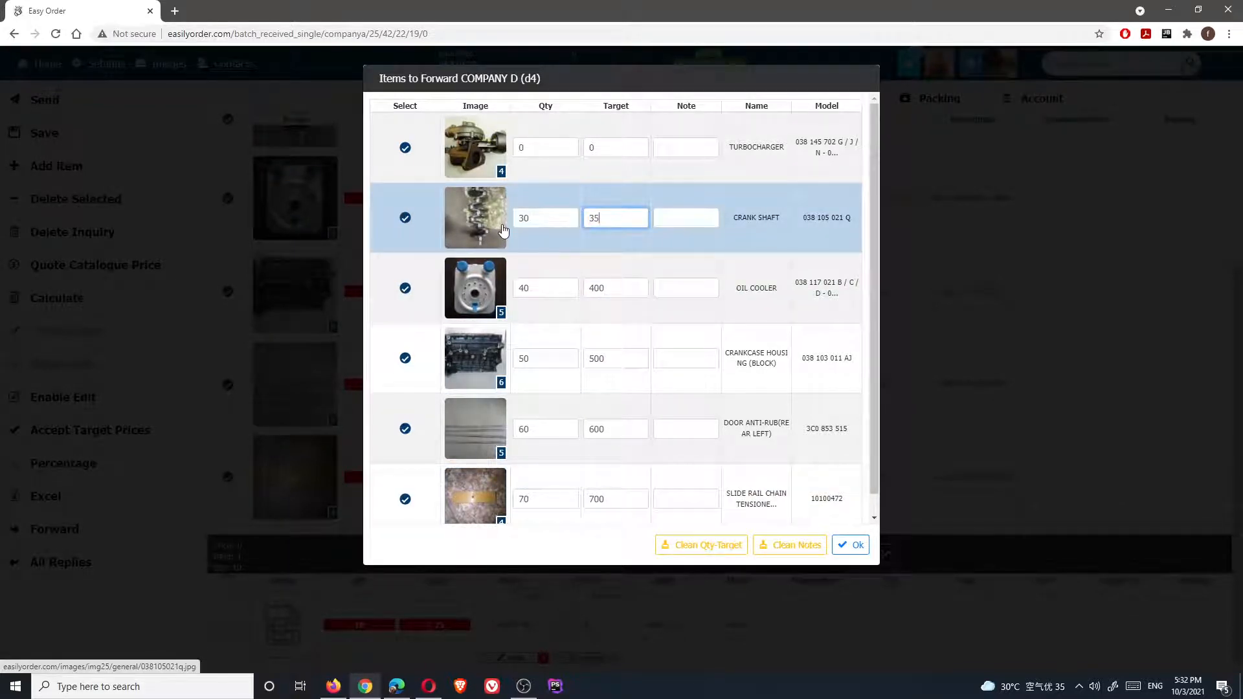
{"action": "type", "text": "0"}
{"action": "left_click", "coordinate": [618, 288]}
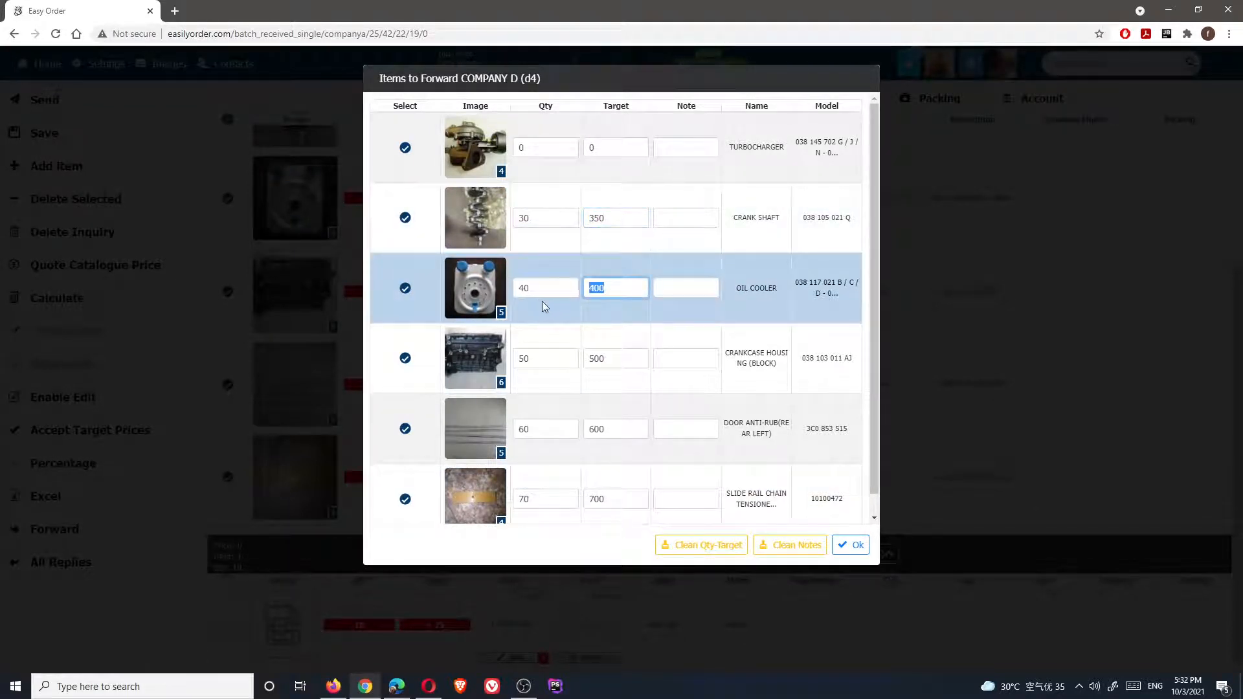
{"action": "type", "text": "350"}
{"action": "key", "text": "Return"}
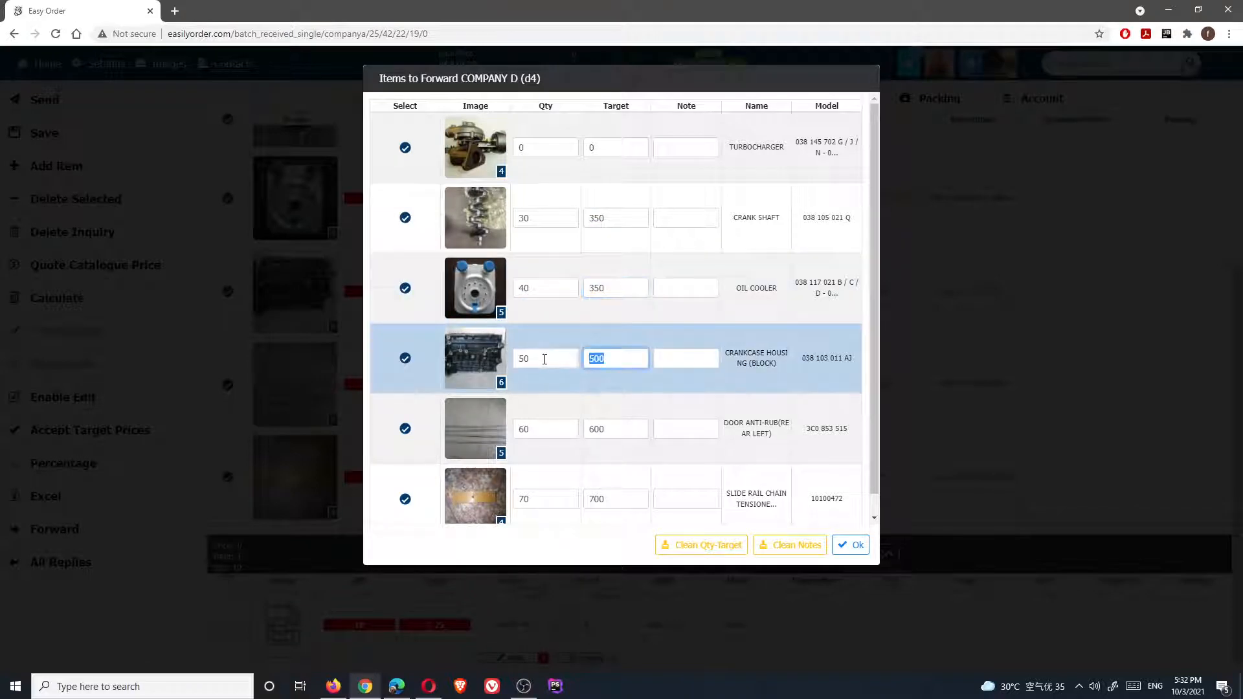
{"action": "type", "text": "450"}
{"action": "key", "text": "Return"}
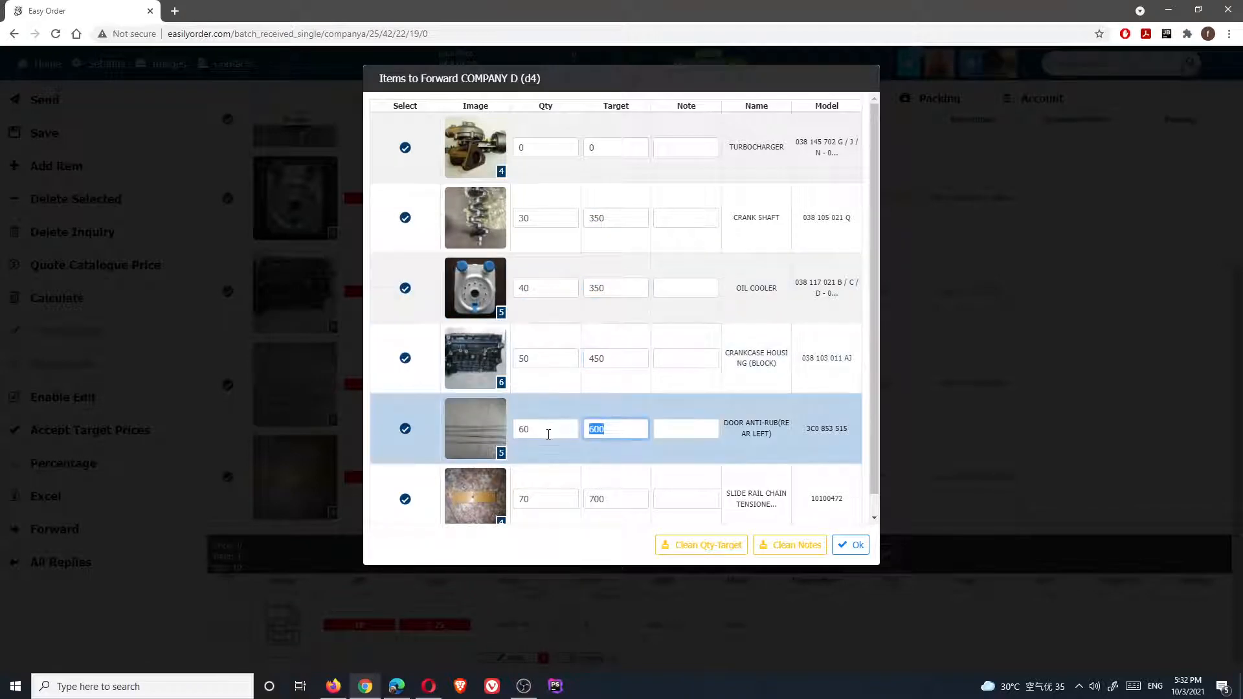
{"action": "type", "text": "550"}
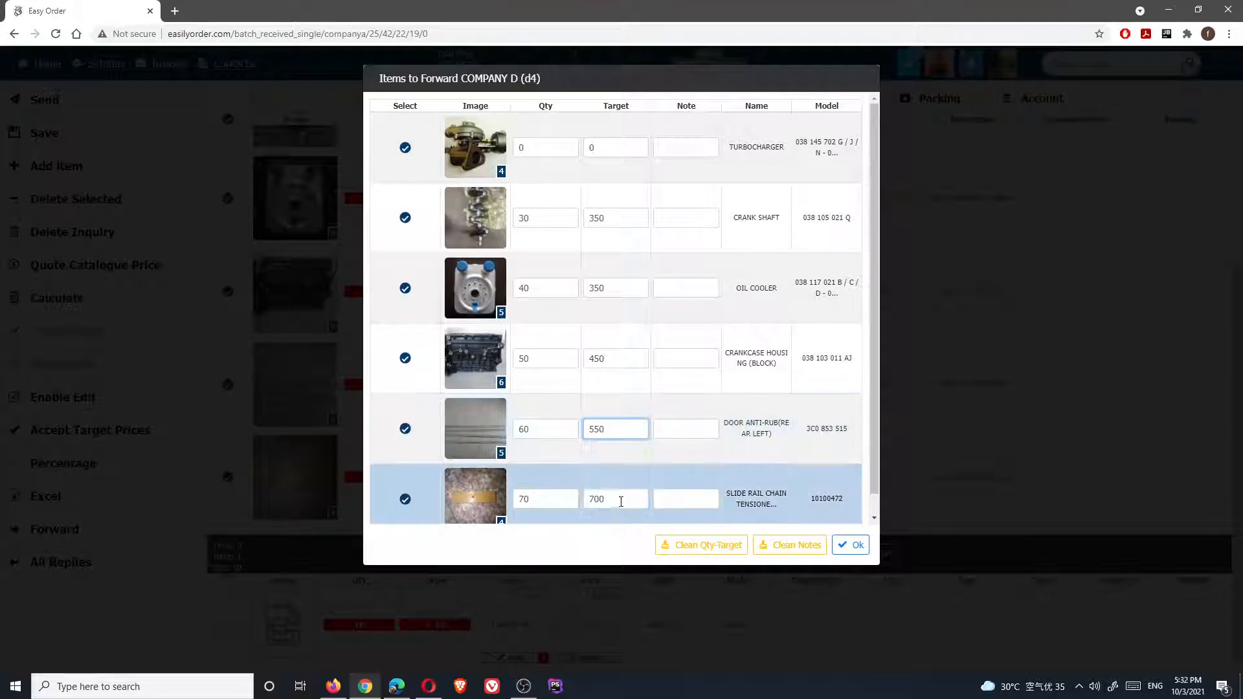
{"action": "key", "text": "Down"}
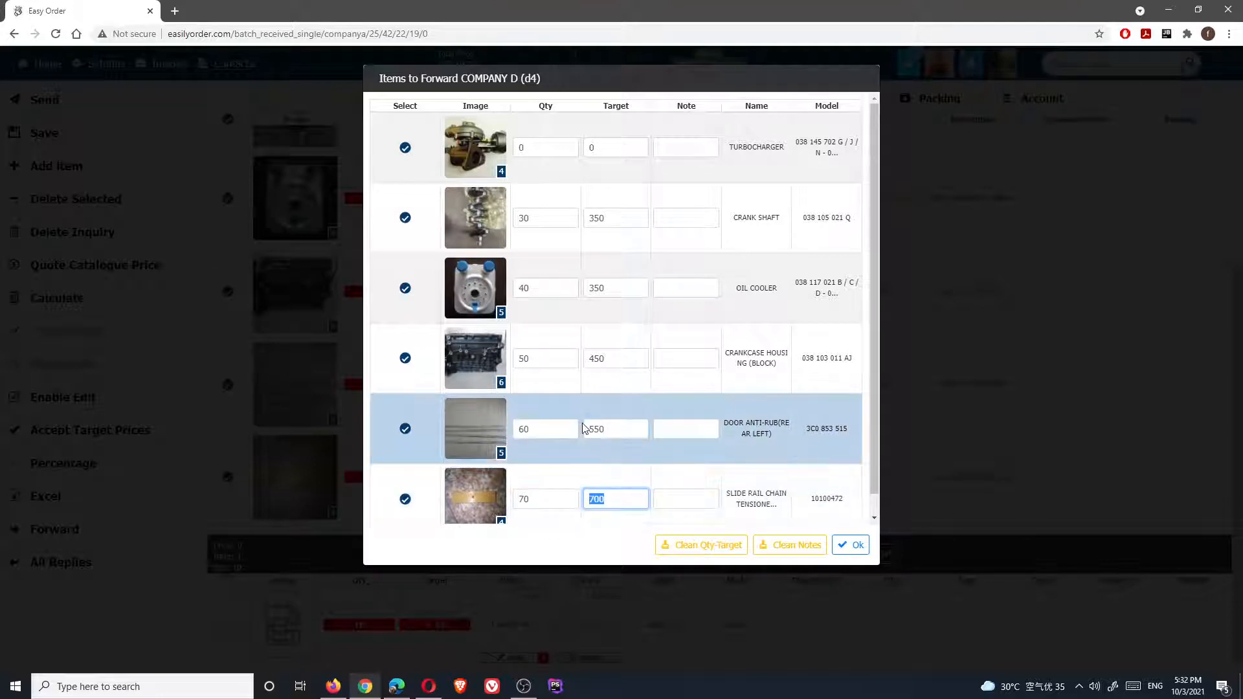
{"action": "type", "text": "6"}
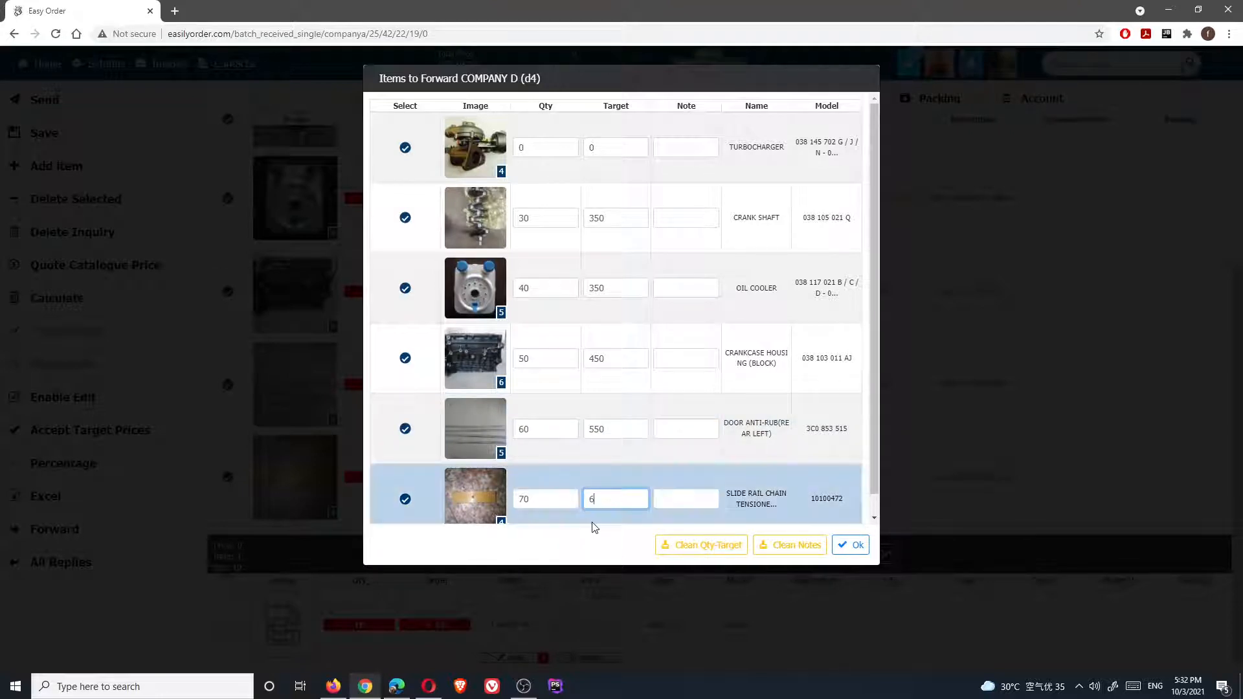
{"action": "type", "text": "50"}
{"action": "scroll", "coordinate": [647, 512], "scroll_direction": "down", "scroll_amount": 1}
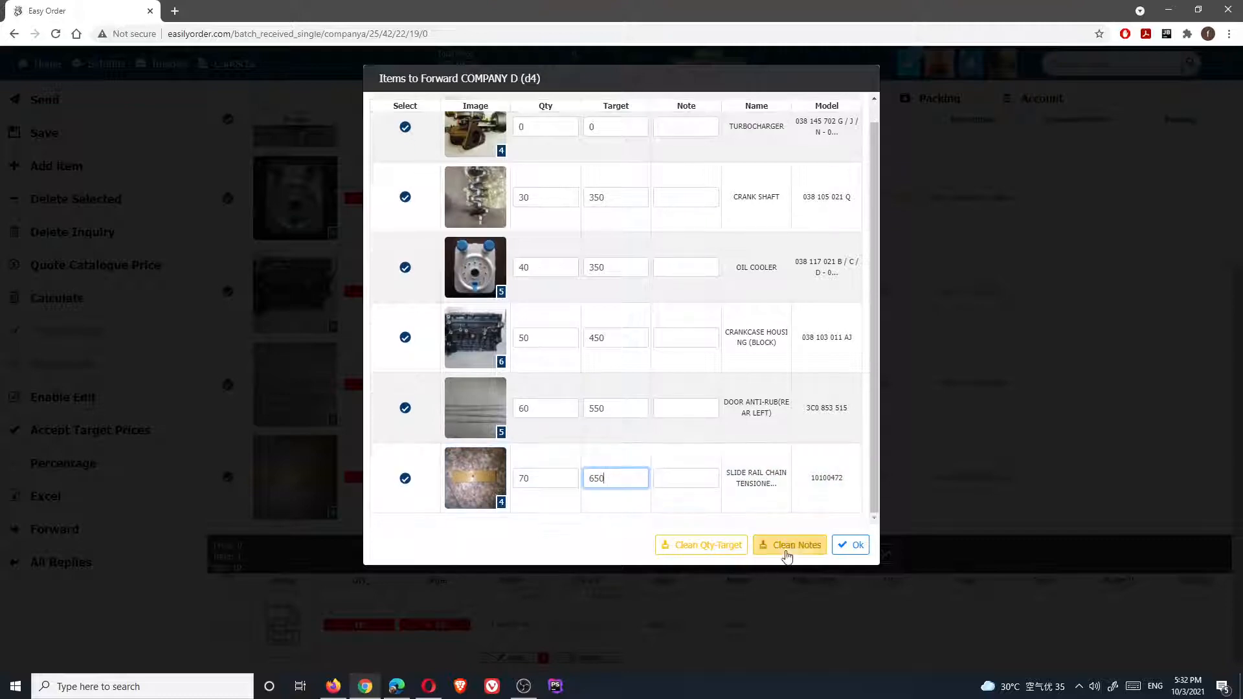
{"action": "left_click", "coordinate": [851, 544]}
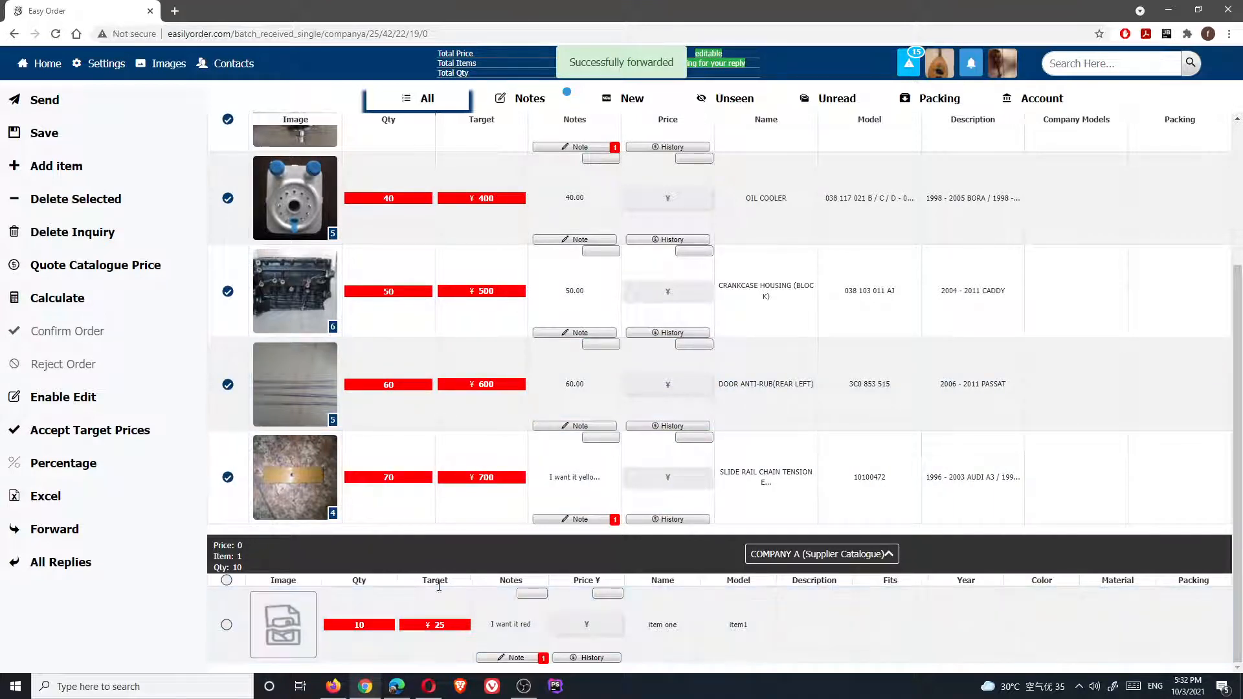
In the Edge window, open the inquiry forwarded from COMPANY B and review its parts and notes
{"action": "left_click", "coordinate": [397, 692]}
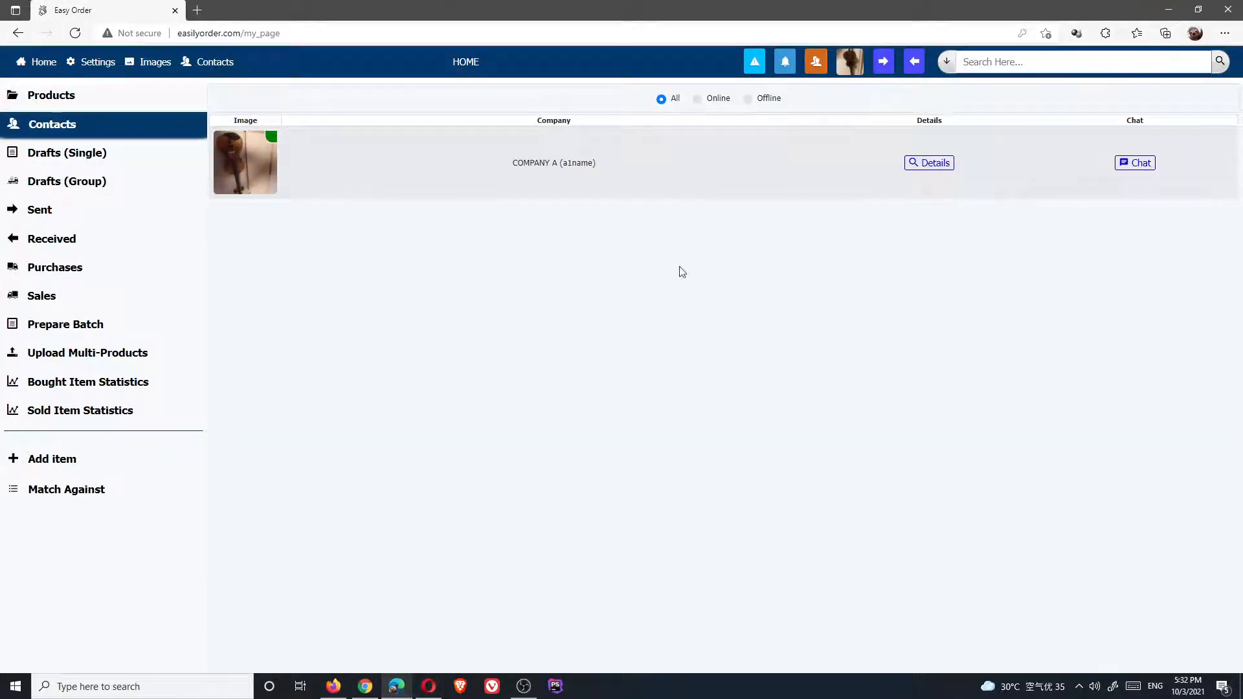
{"action": "left_click", "coordinate": [65, 97]}
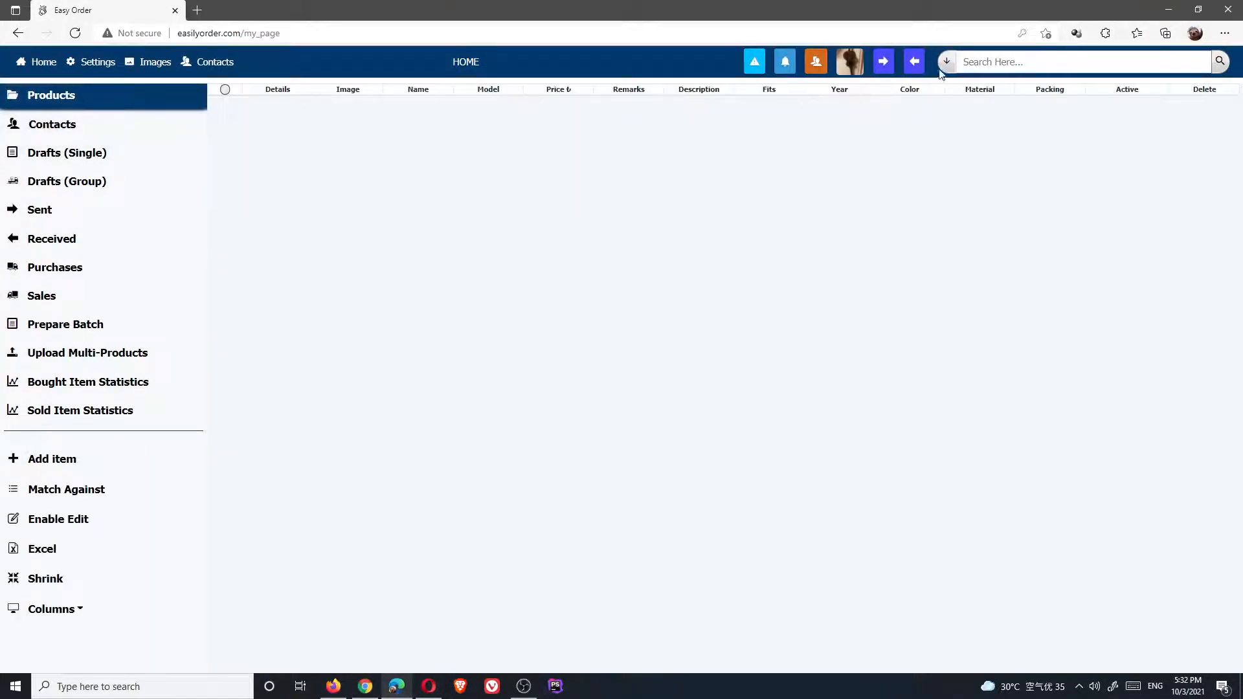
{"action": "left_click", "coordinate": [885, 64]}
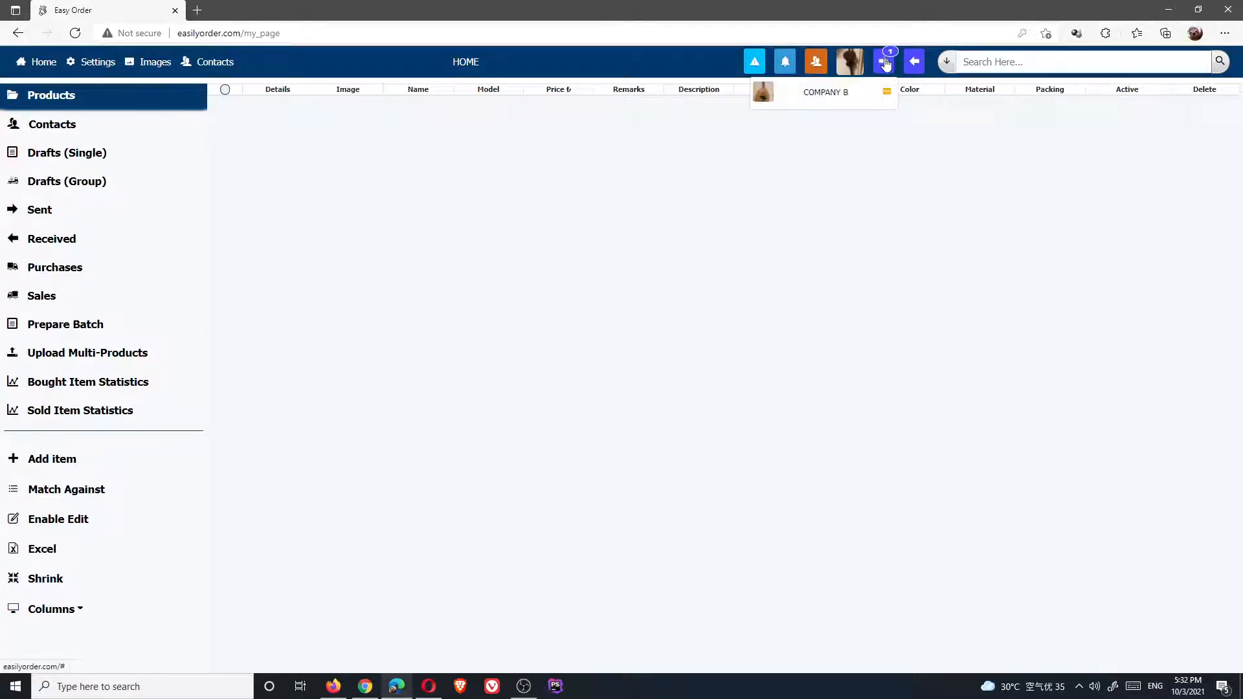
{"action": "left_click", "coordinate": [825, 93]}
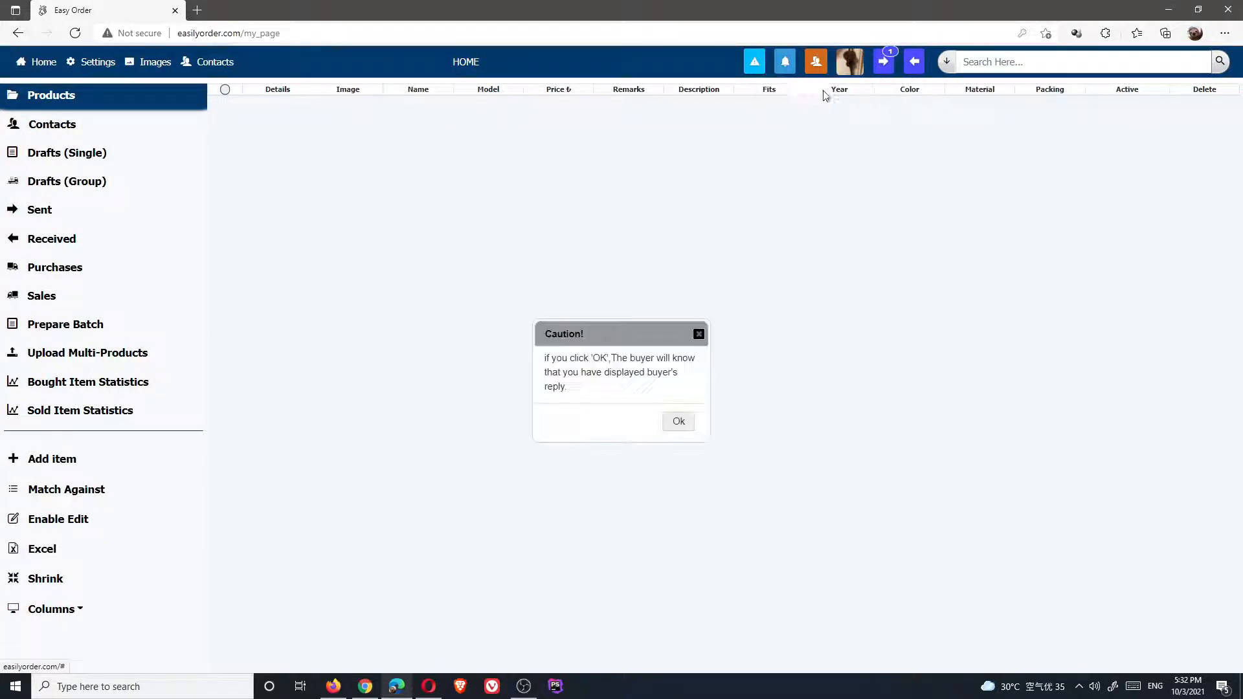
{"action": "left_click", "coordinate": [676, 421]}
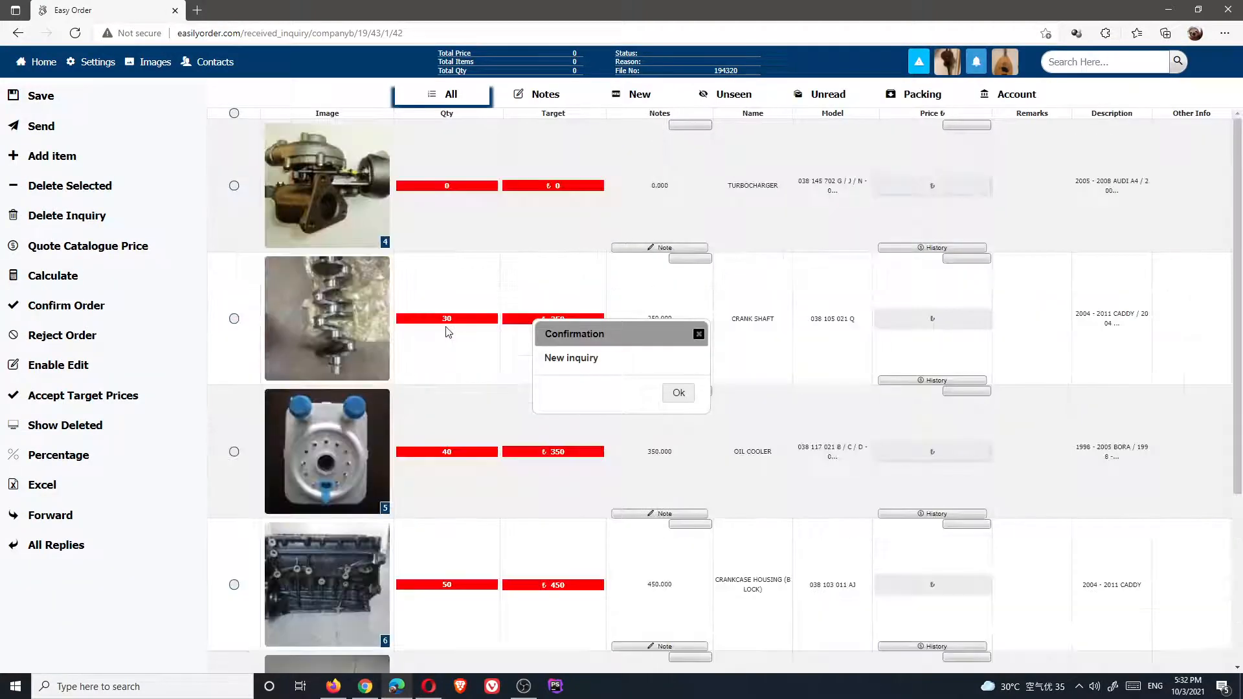
{"action": "left_click", "coordinate": [673, 396]}
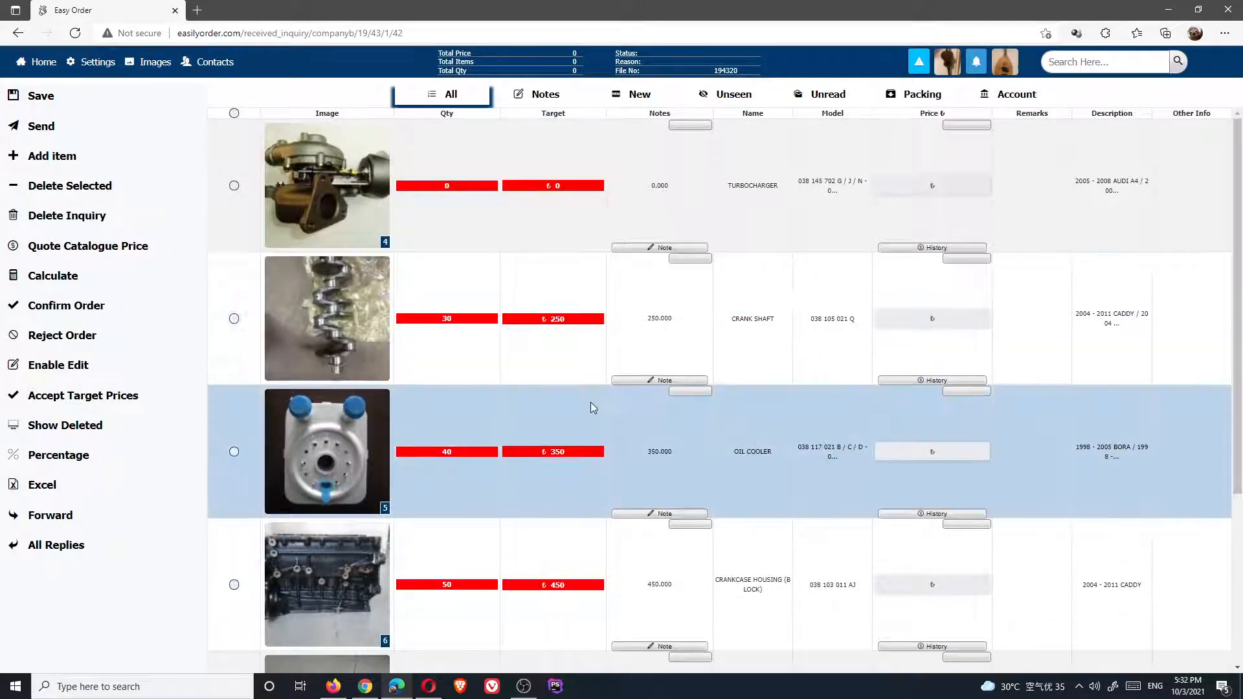
{"action": "scroll", "coordinate": [590, 402], "scroll_direction": "down", "scroll_amount": 4}
{"action": "scroll", "coordinate": [608, 429], "scroll_direction": "up", "scroll_amount": 3}
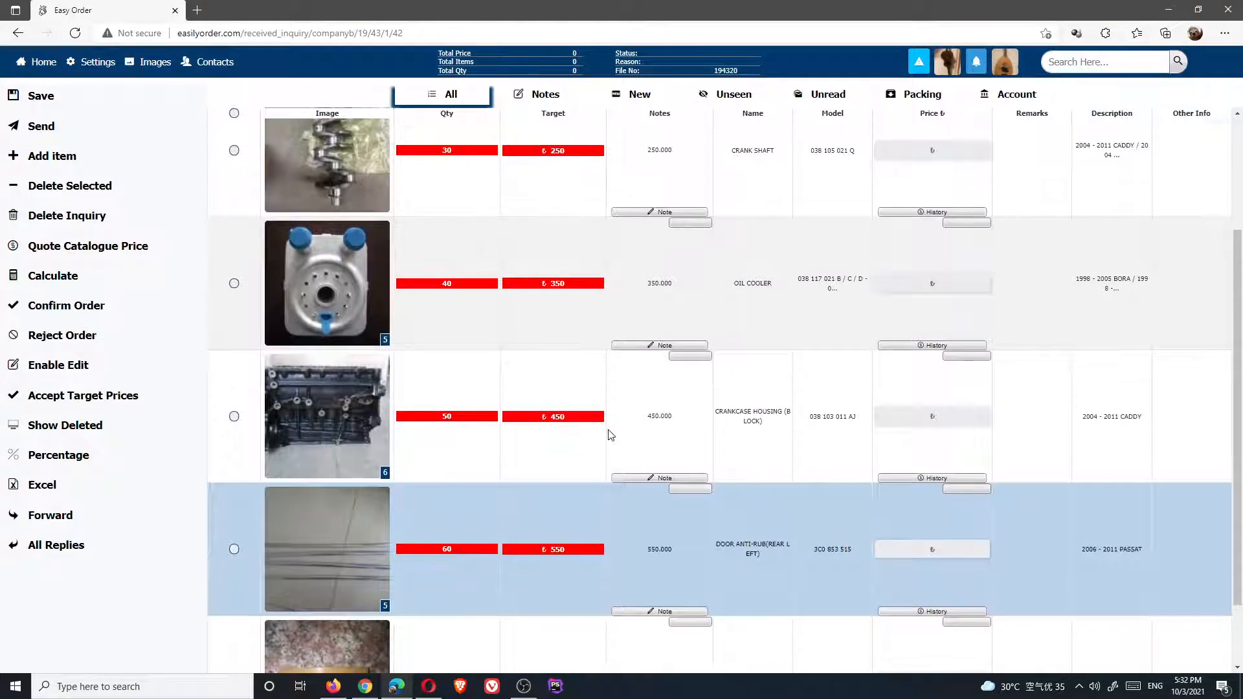
{"action": "scroll", "coordinate": [663, 317], "scroll_direction": "up", "scroll_amount": 2}
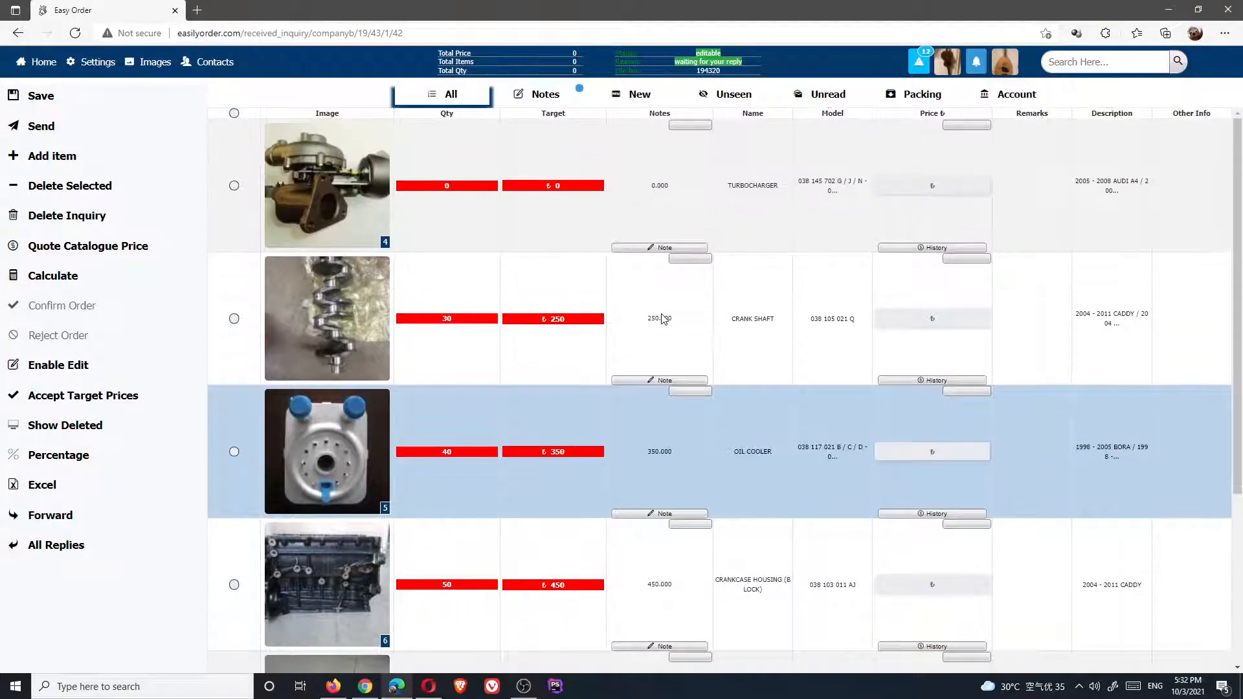
{"action": "scroll", "coordinate": [664, 317], "scroll_direction": "down", "scroll_amount": 3}
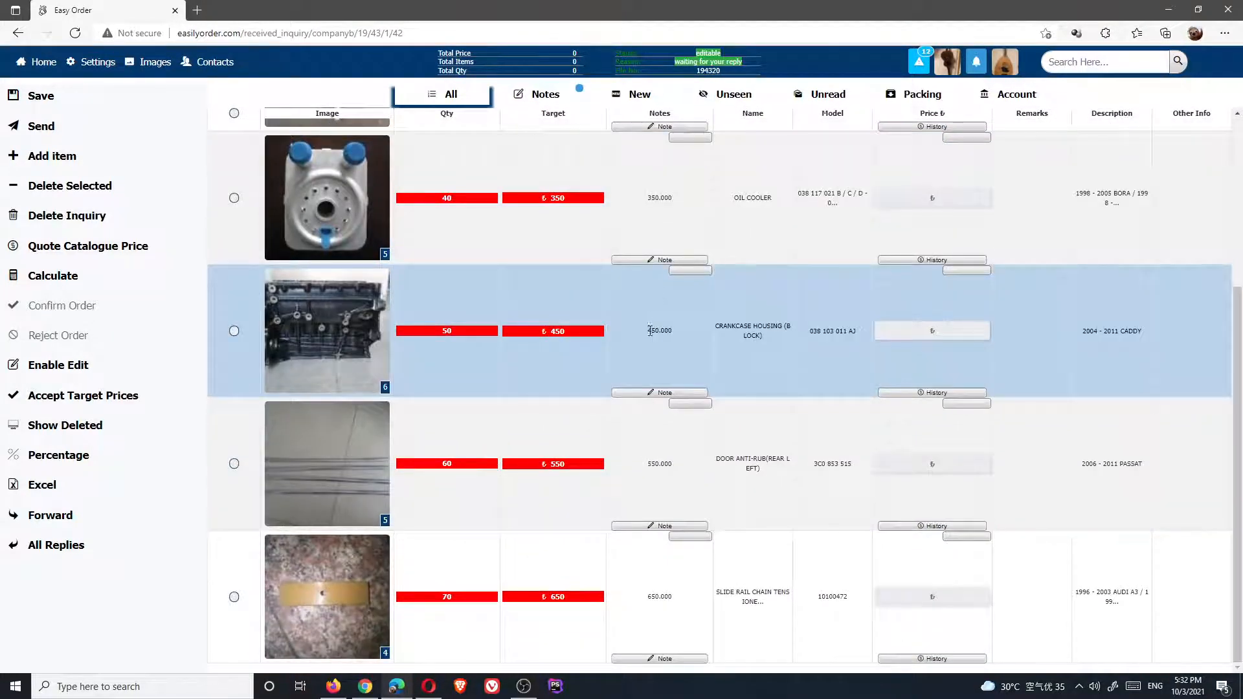
{"action": "scroll", "coordinate": [671, 476], "scroll_direction": "up", "scroll_amount": 4}
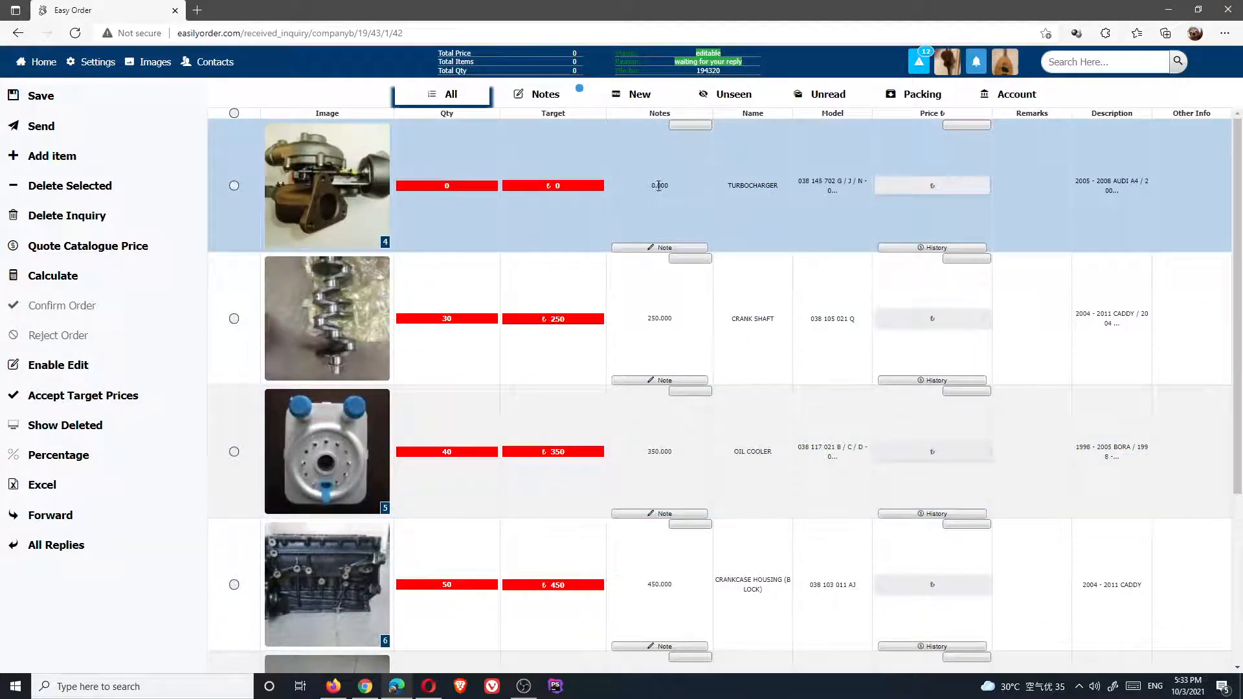
{"action": "left_click_drag", "start_coordinate": [656, 186], "coordinate": [670, 190]}
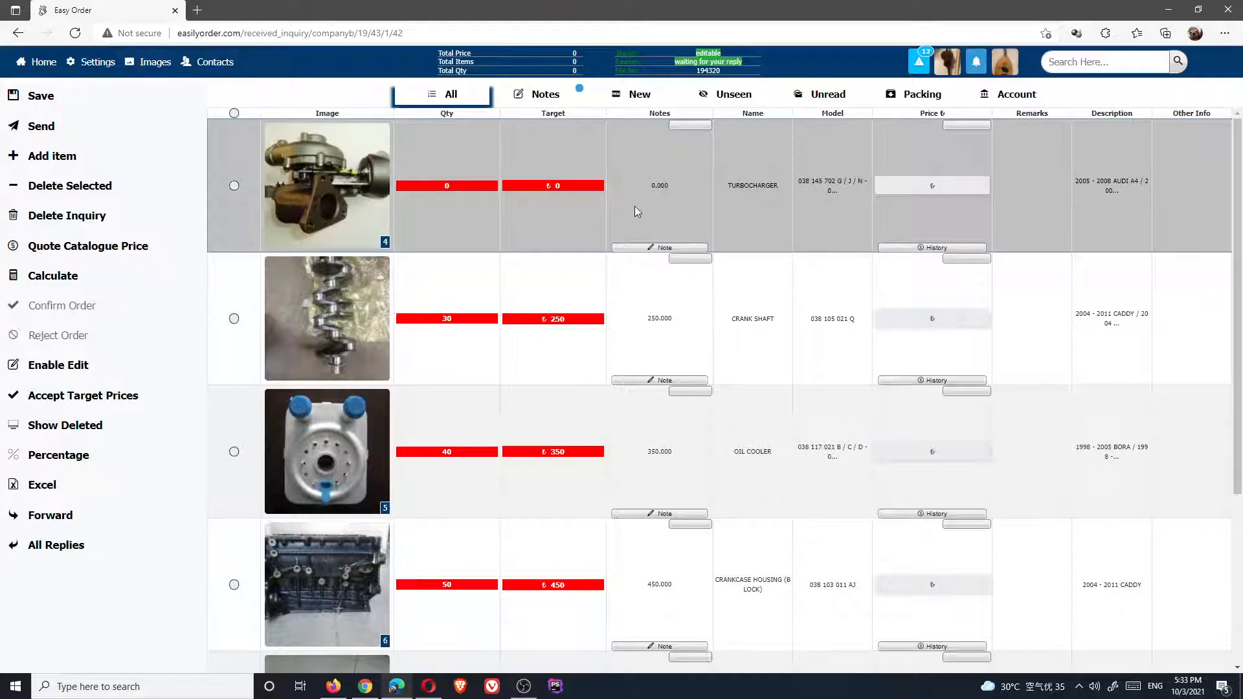
Open COMPANY B's forwarded inquiry in the Opera account, dismiss its dialogs, then move to Chrome
{"action": "left_click", "coordinate": [426, 696]}
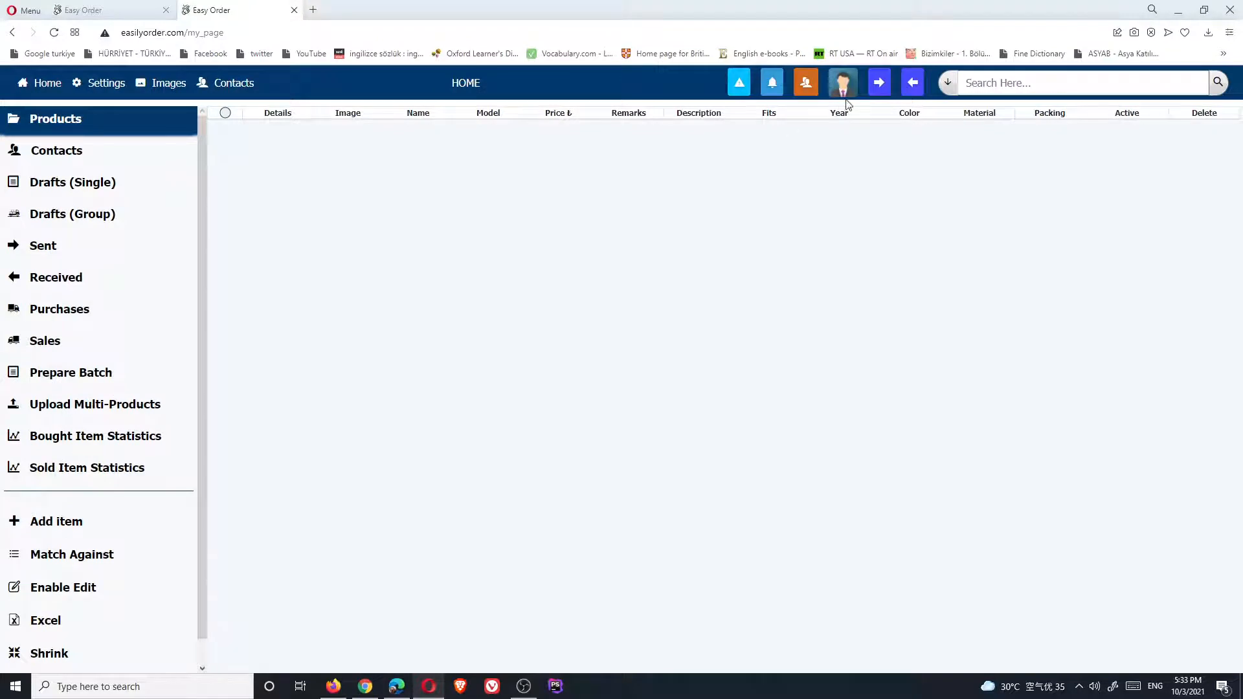
{"action": "left_click", "coordinate": [879, 88]}
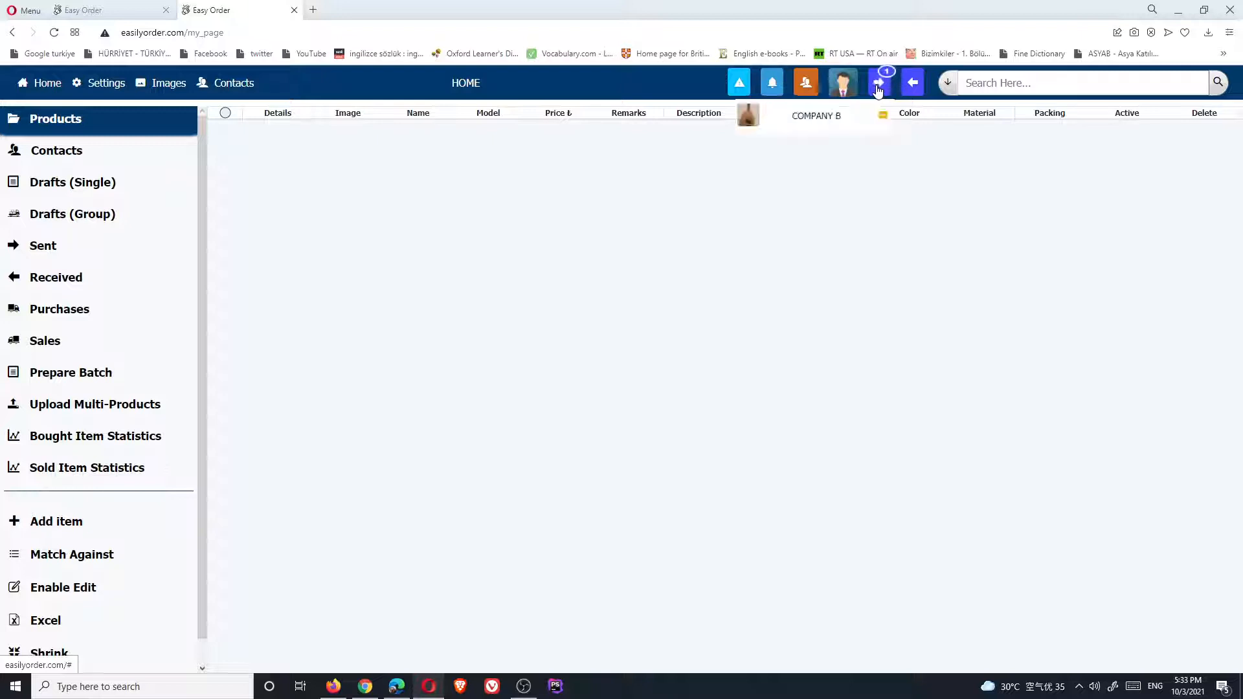
{"action": "left_click", "coordinate": [844, 123]}
{"action": "left_click", "coordinate": [685, 438]}
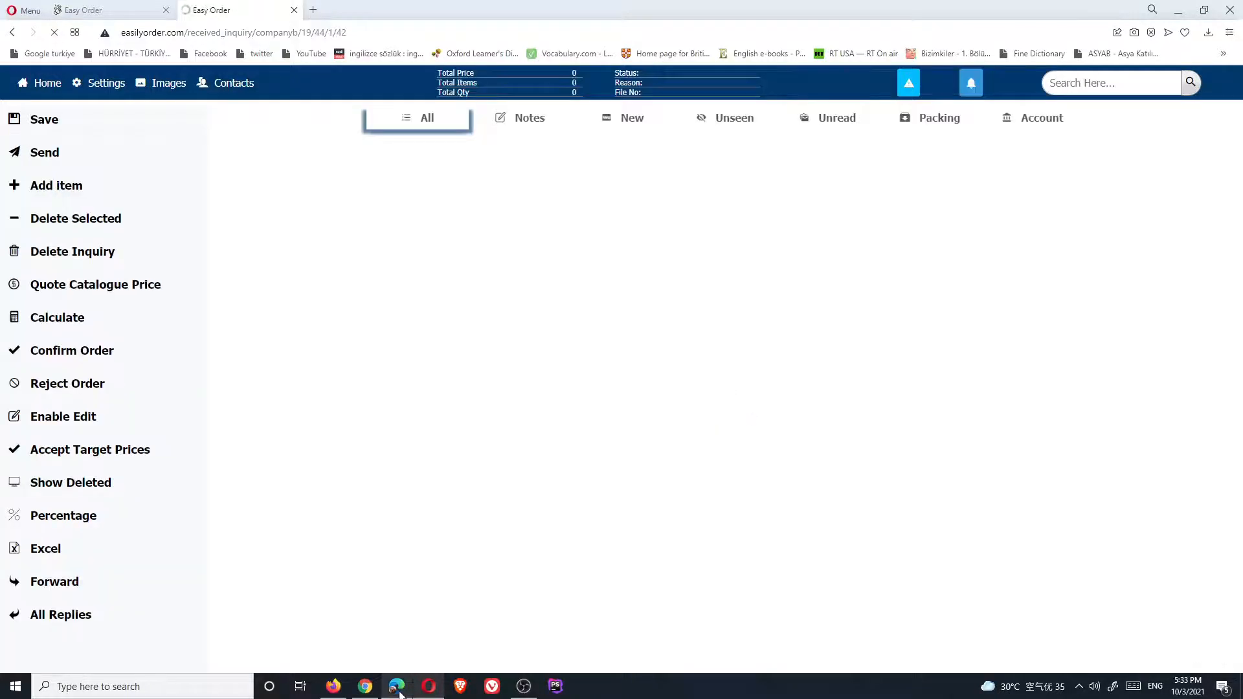
{"action": "left_click", "coordinate": [397, 686]}
{"action": "left_click", "coordinate": [429, 688]}
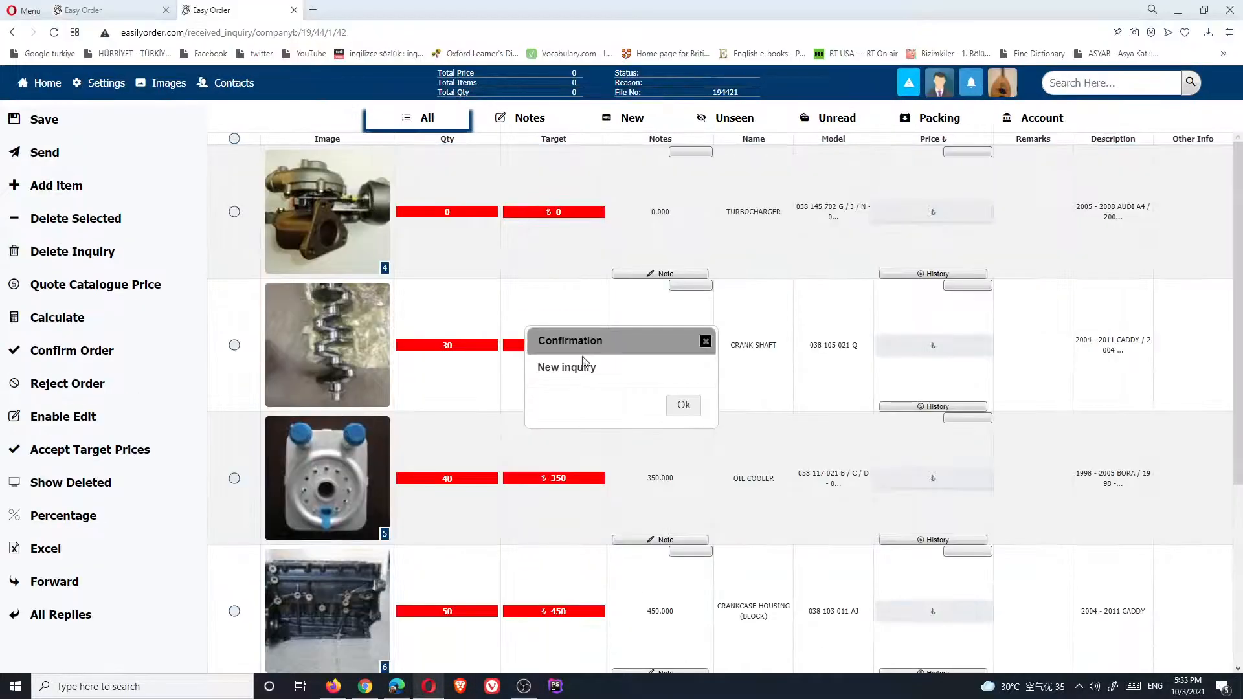
{"action": "left_click", "coordinate": [683, 406]}
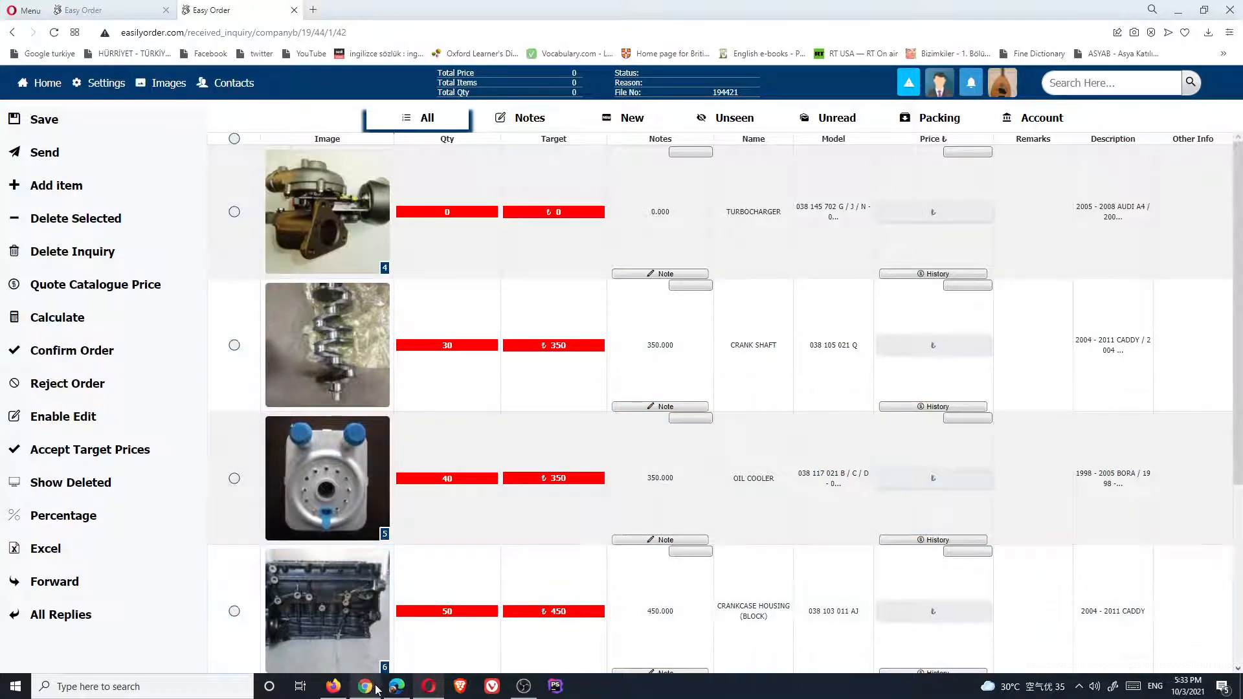
{"action": "left_click", "coordinate": [366, 689]}
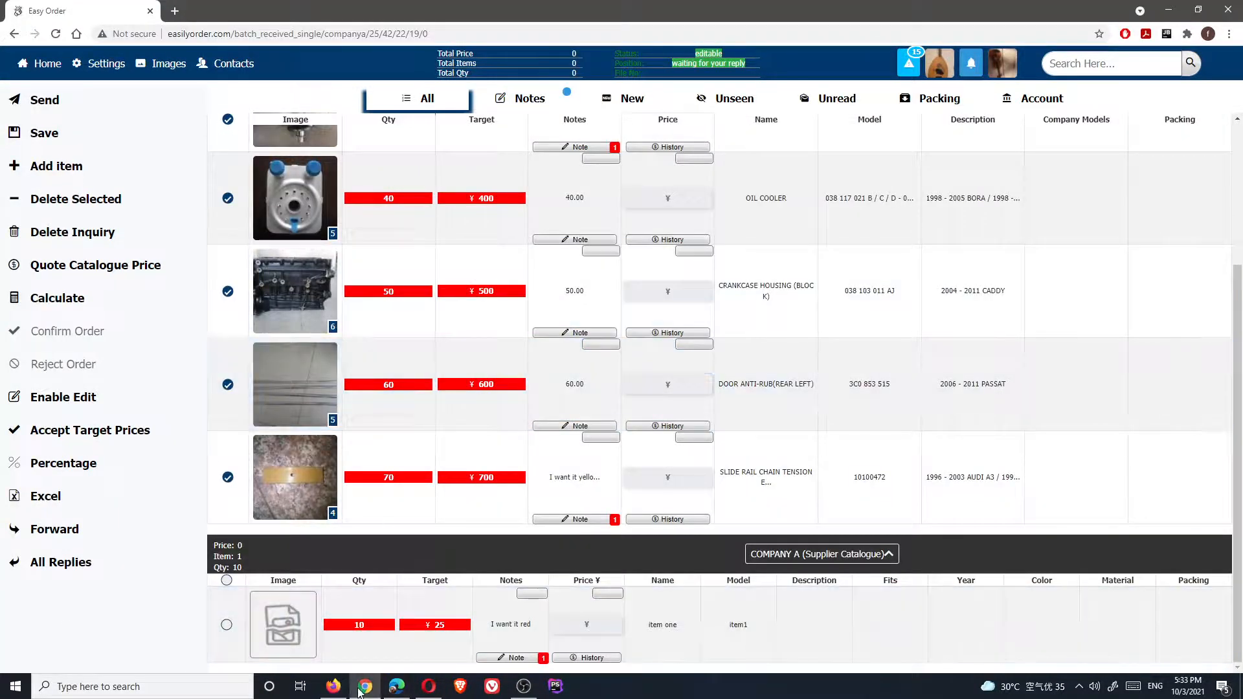
Check the Firefox account's sent inquiries and the Chrome account's received inquiries
{"action": "left_click", "coordinate": [335, 688]}
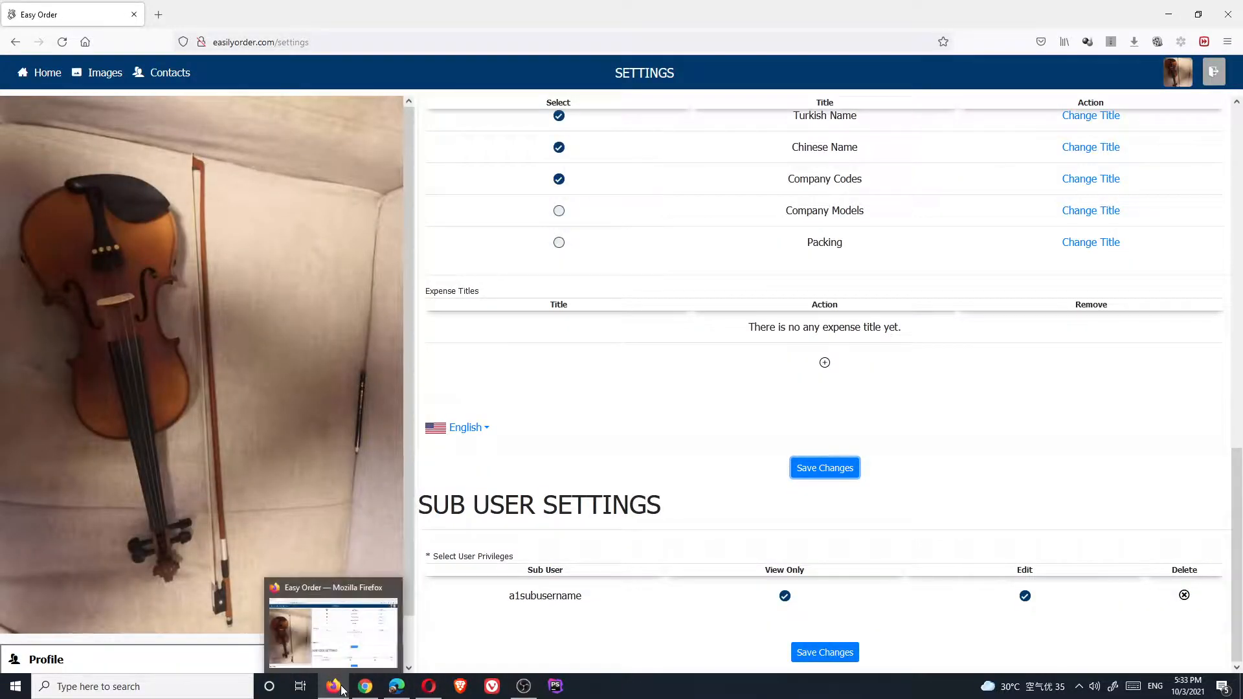
{"action": "left_click", "coordinate": [73, 77]}
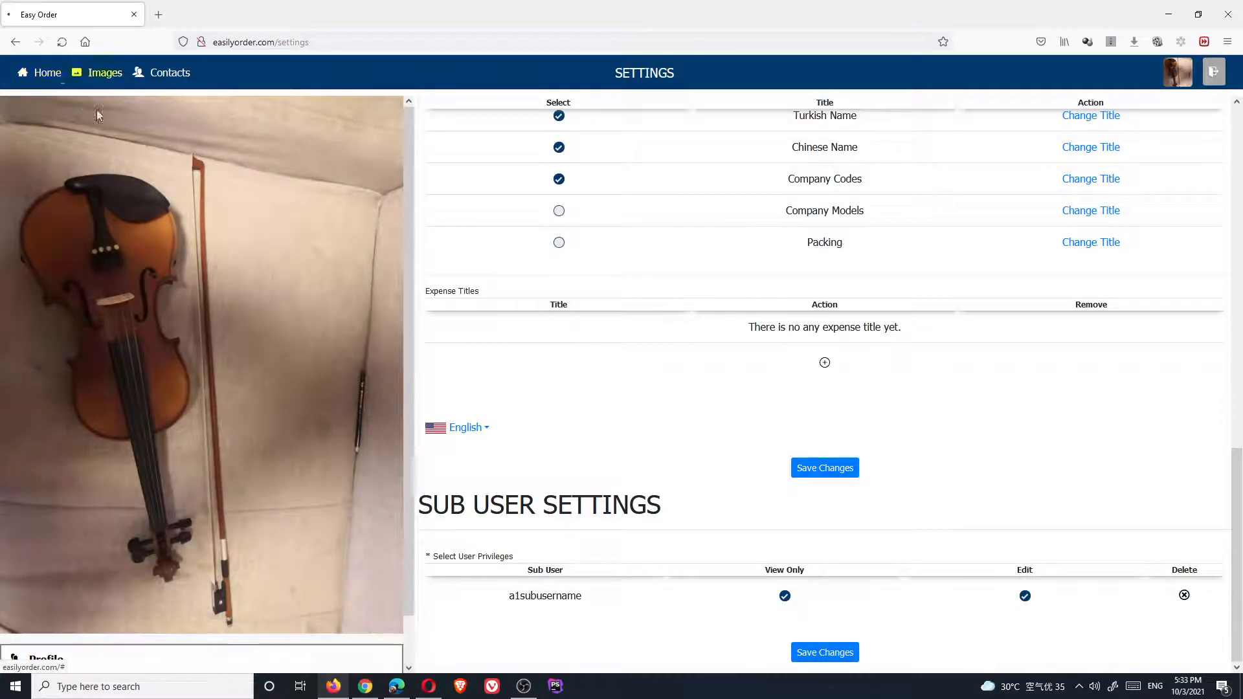
{"action": "left_click", "coordinate": [46, 244]}
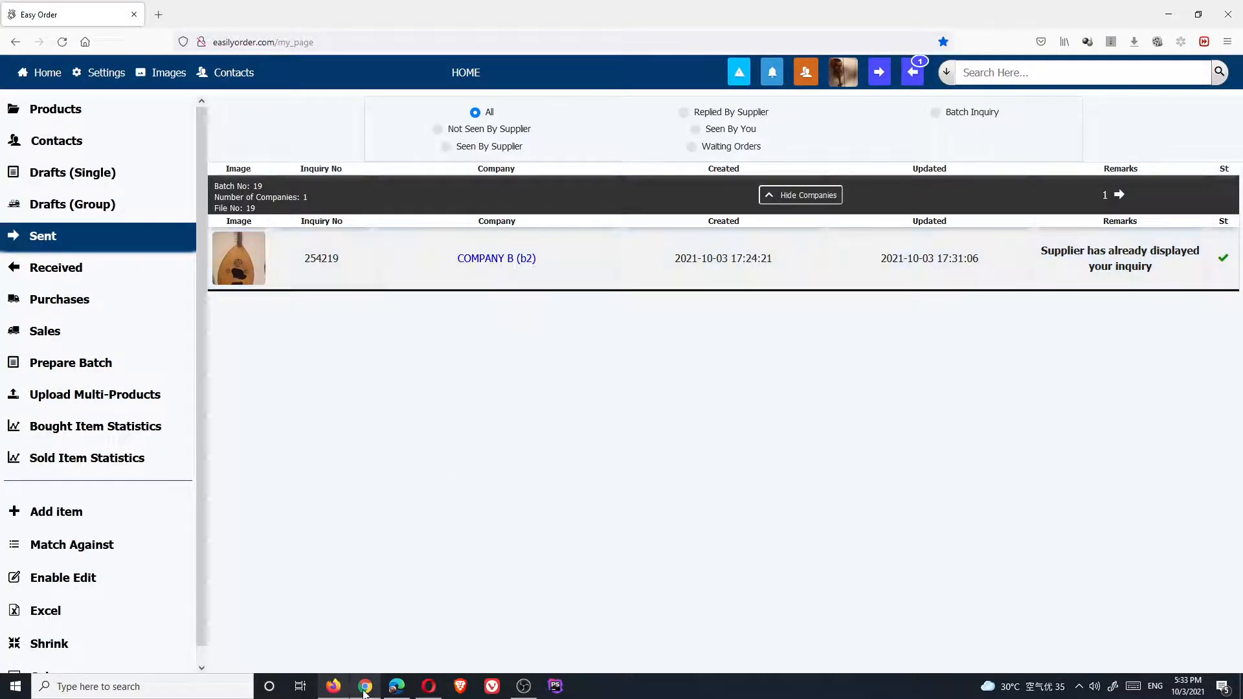
{"action": "left_click", "coordinate": [366, 622]}
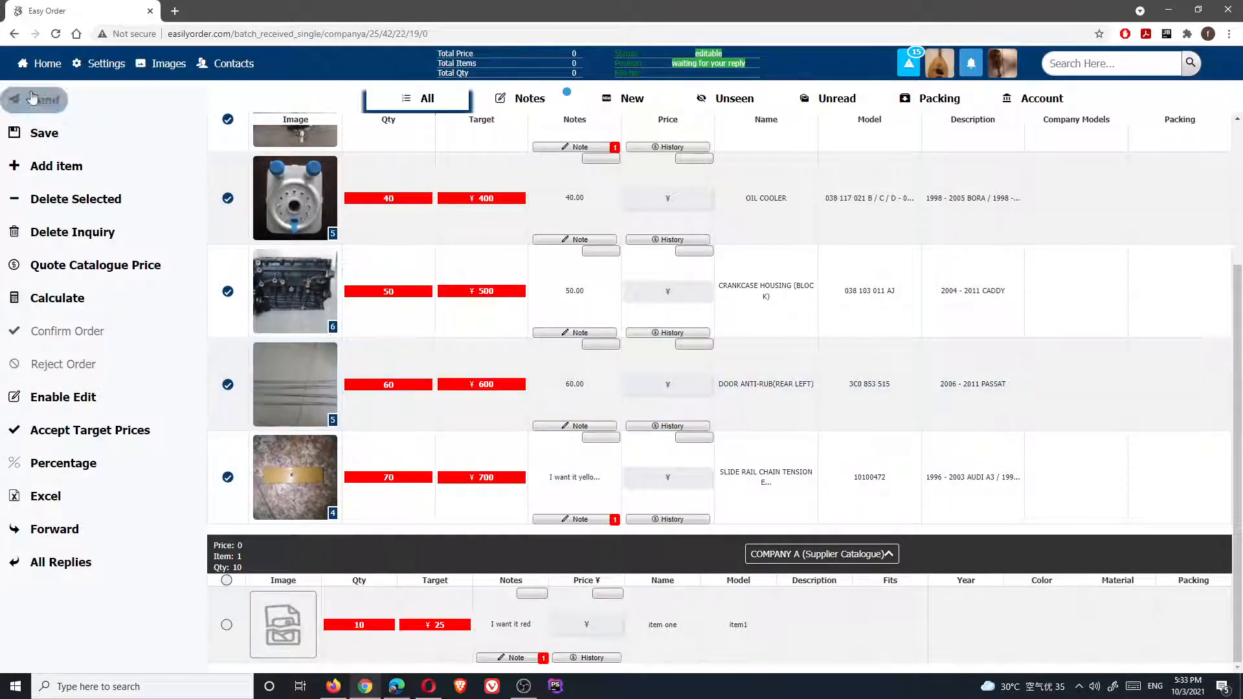
{"action": "left_click", "coordinate": [45, 63]}
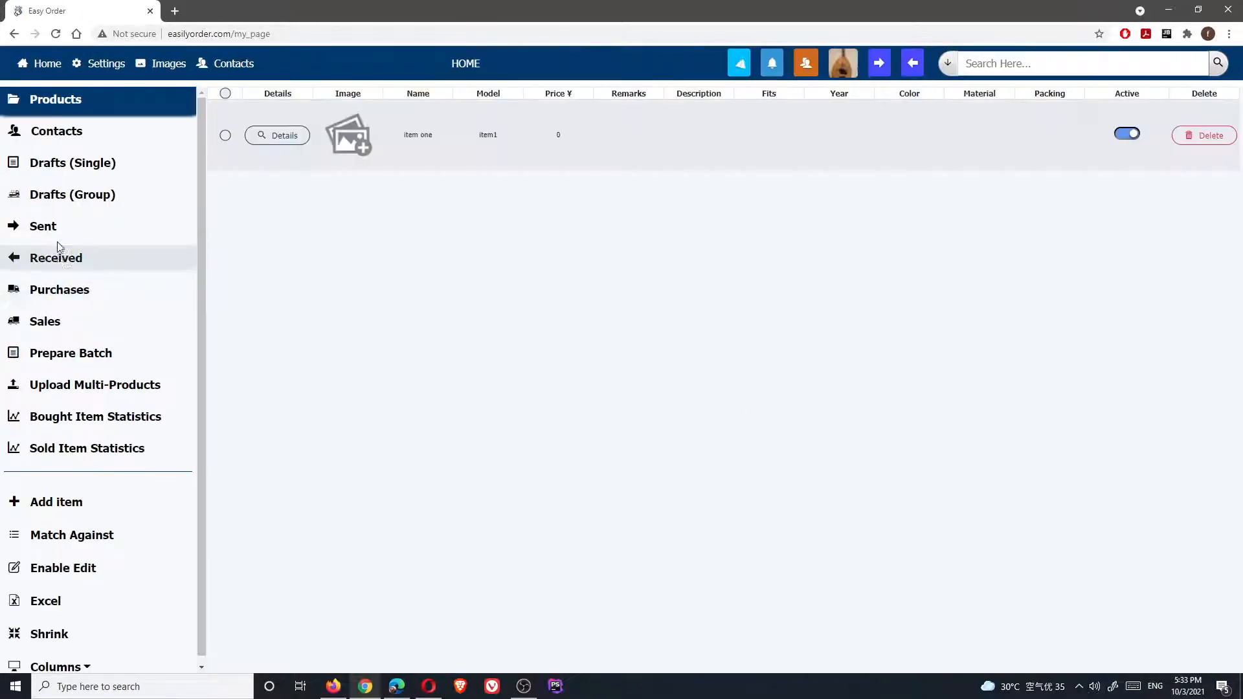
{"action": "left_click", "coordinate": [55, 257]}
{"action": "mouse_move", "coordinate": [506, 204]}
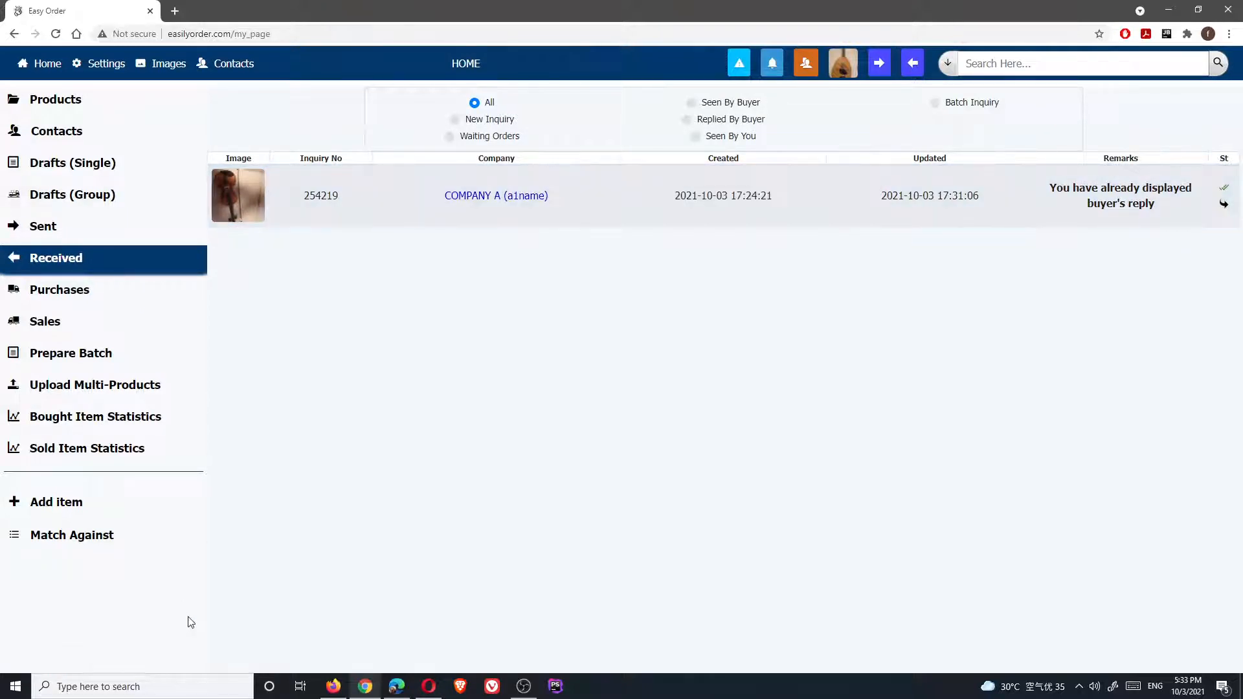
Check the Edge account's received and sent lists, then the Opera account's received list
{"action": "left_click", "coordinate": [401, 691]}
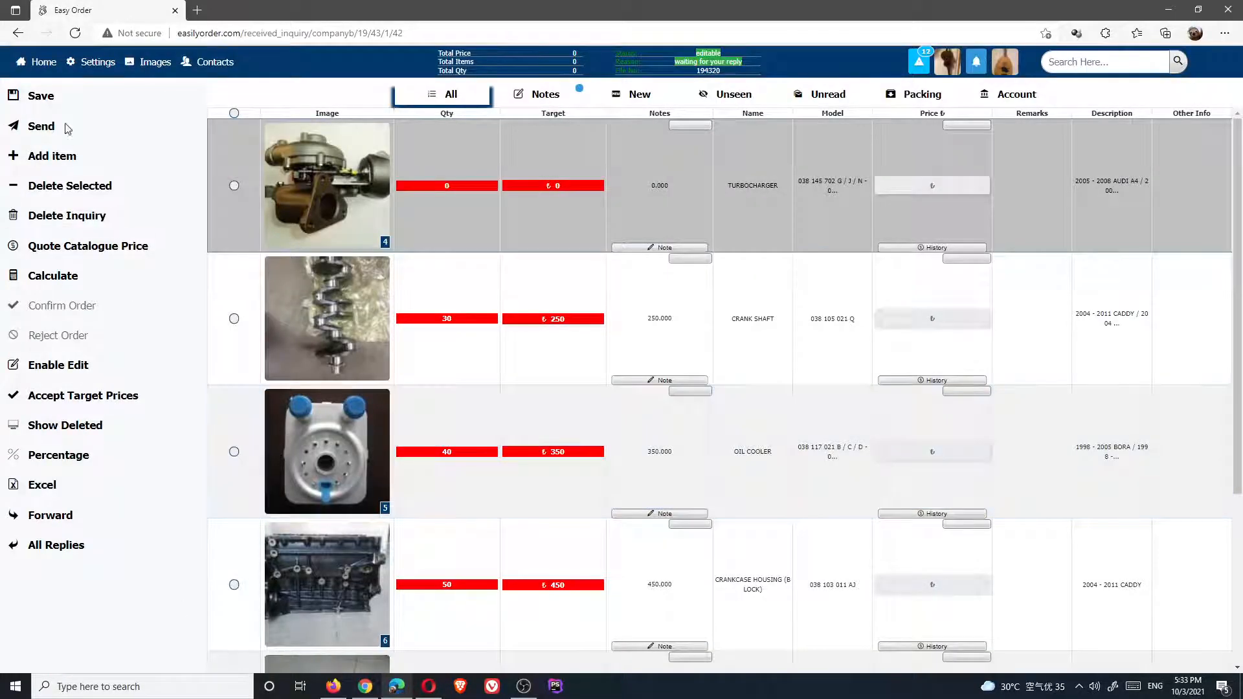
{"action": "left_click", "coordinate": [41, 62]}
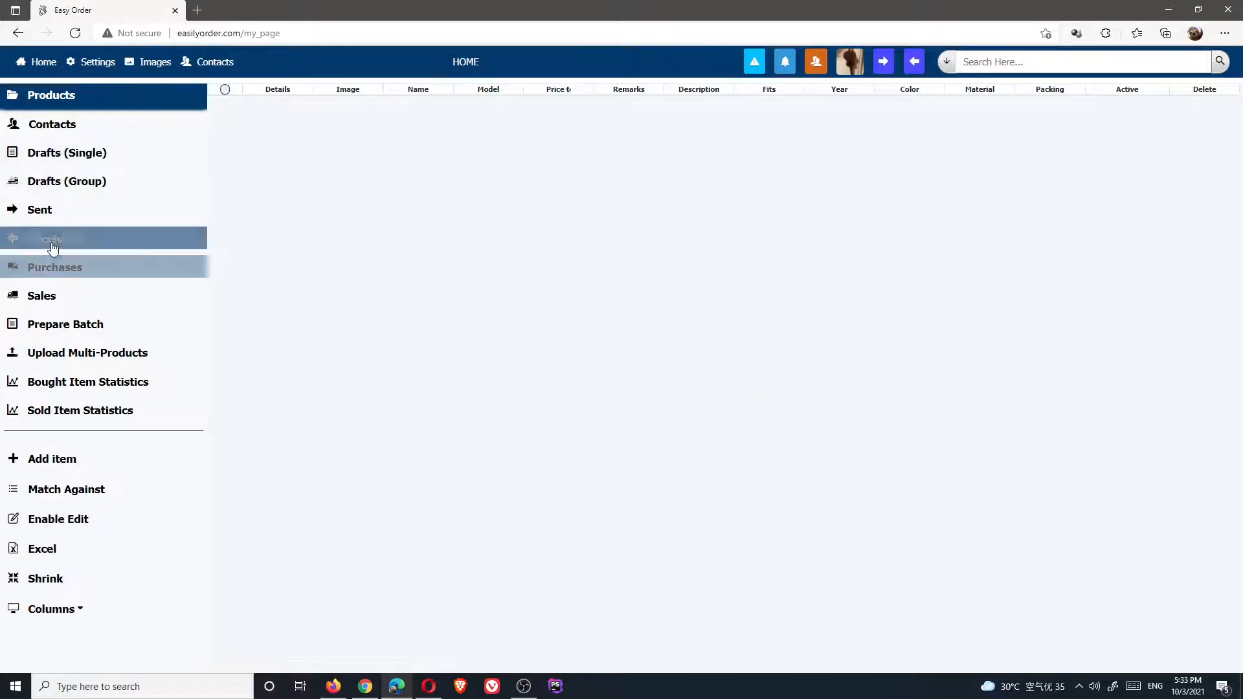
{"action": "left_click", "coordinate": [71, 243]}
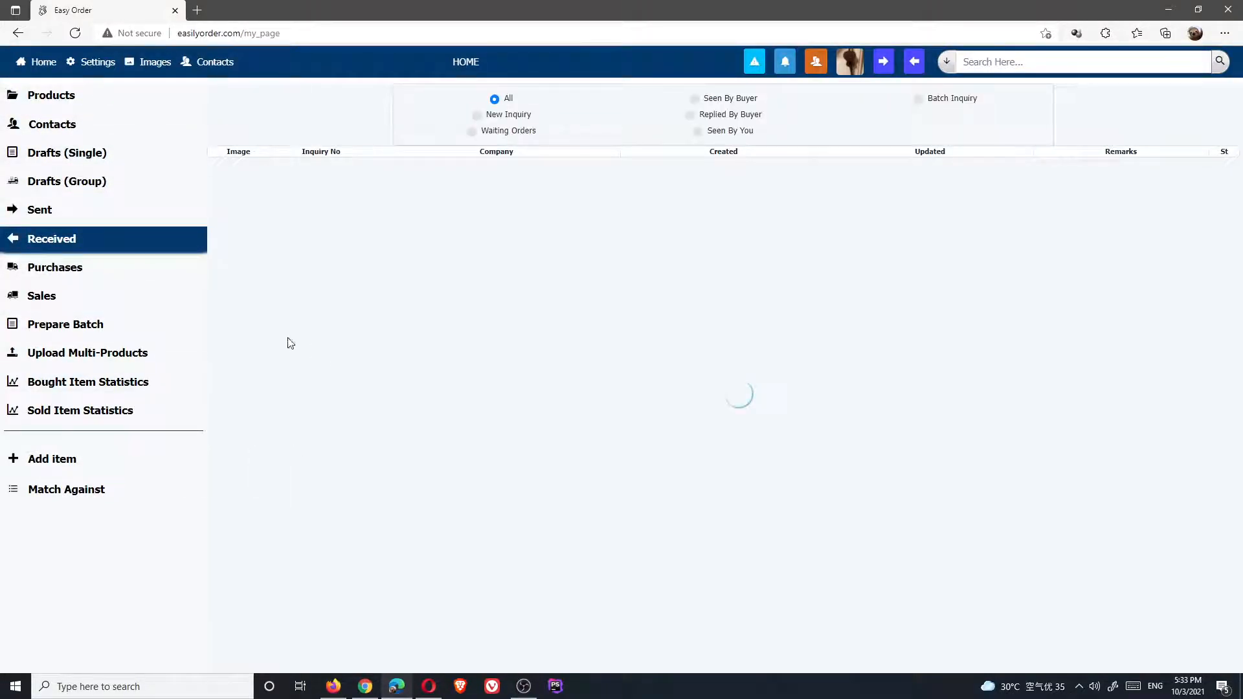
{"action": "left_click", "coordinate": [56, 211]}
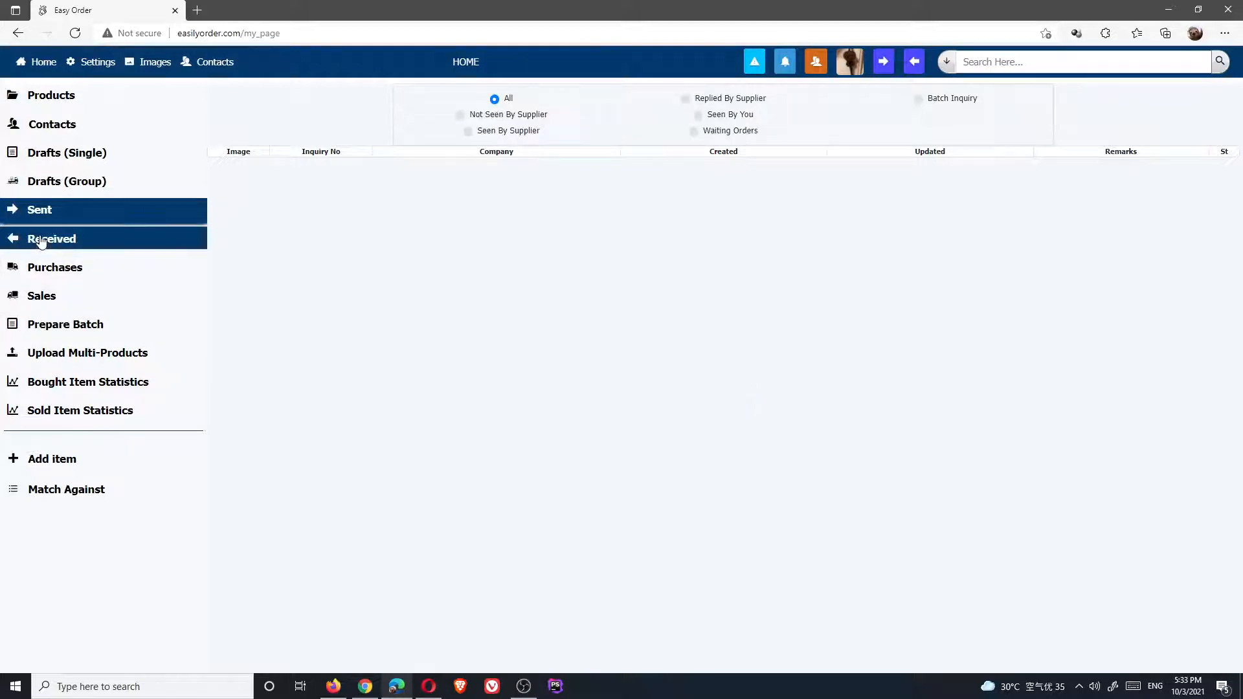
{"action": "left_click", "coordinate": [42, 242]}
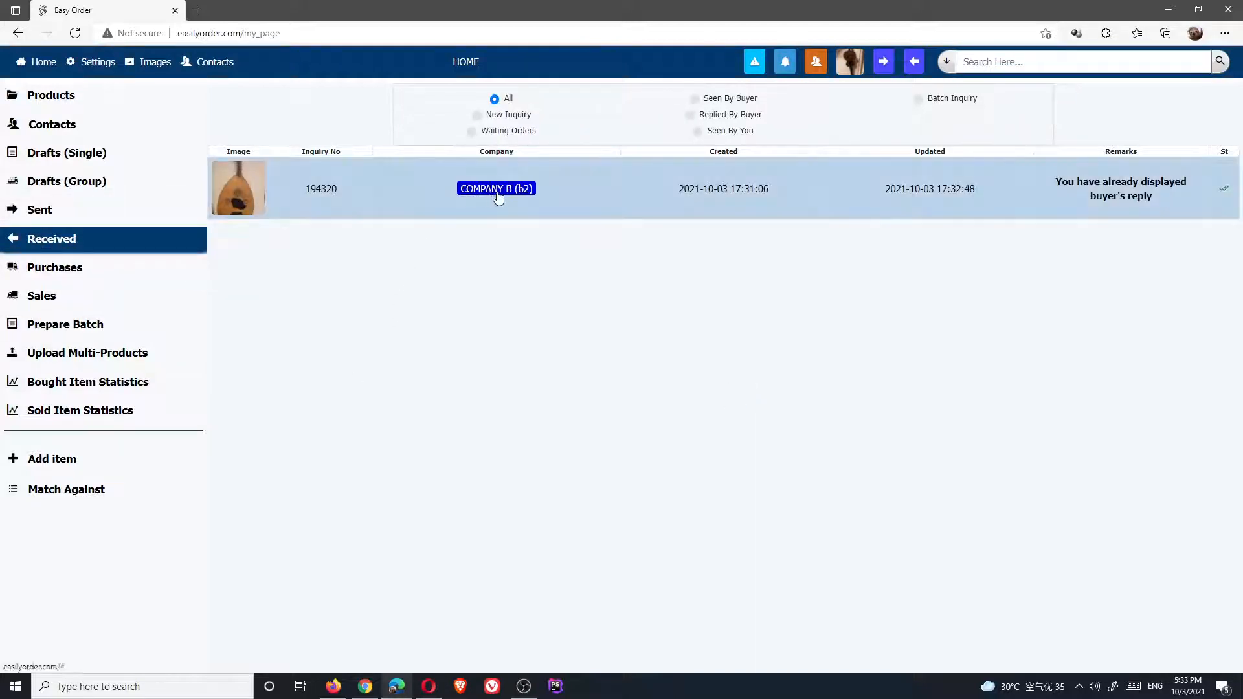
{"action": "left_click", "coordinate": [429, 686]}
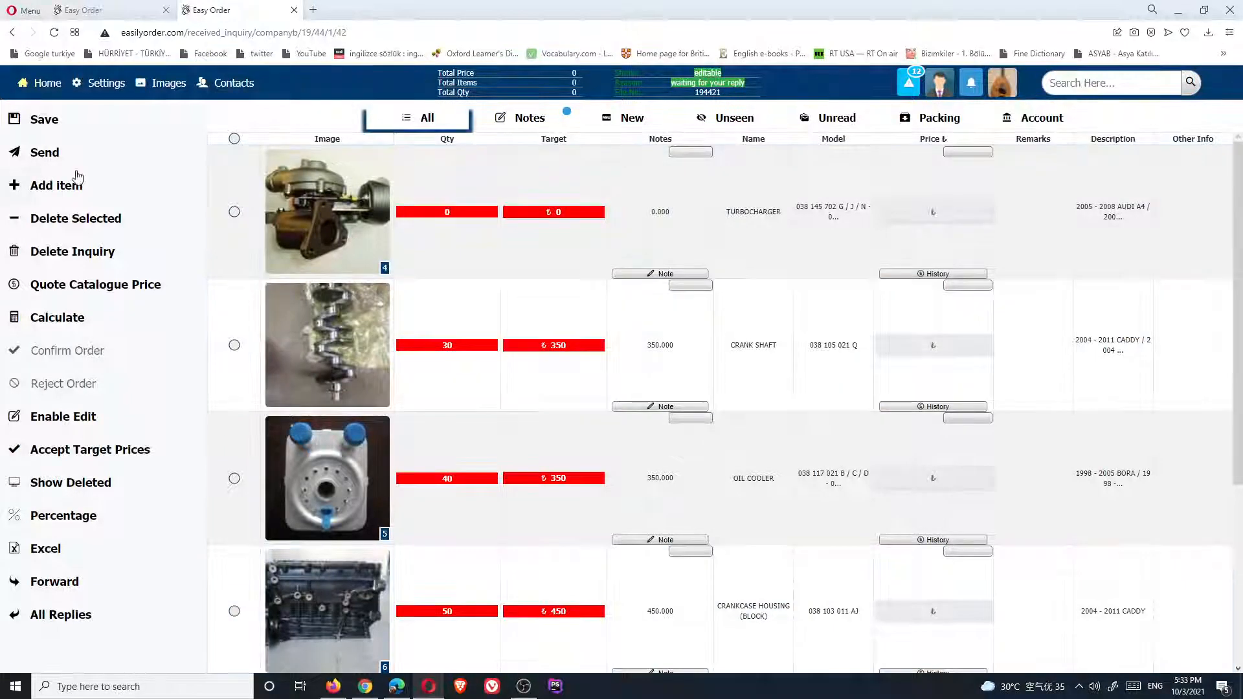
{"action": "left_click", "coordinate": [50, 87]}
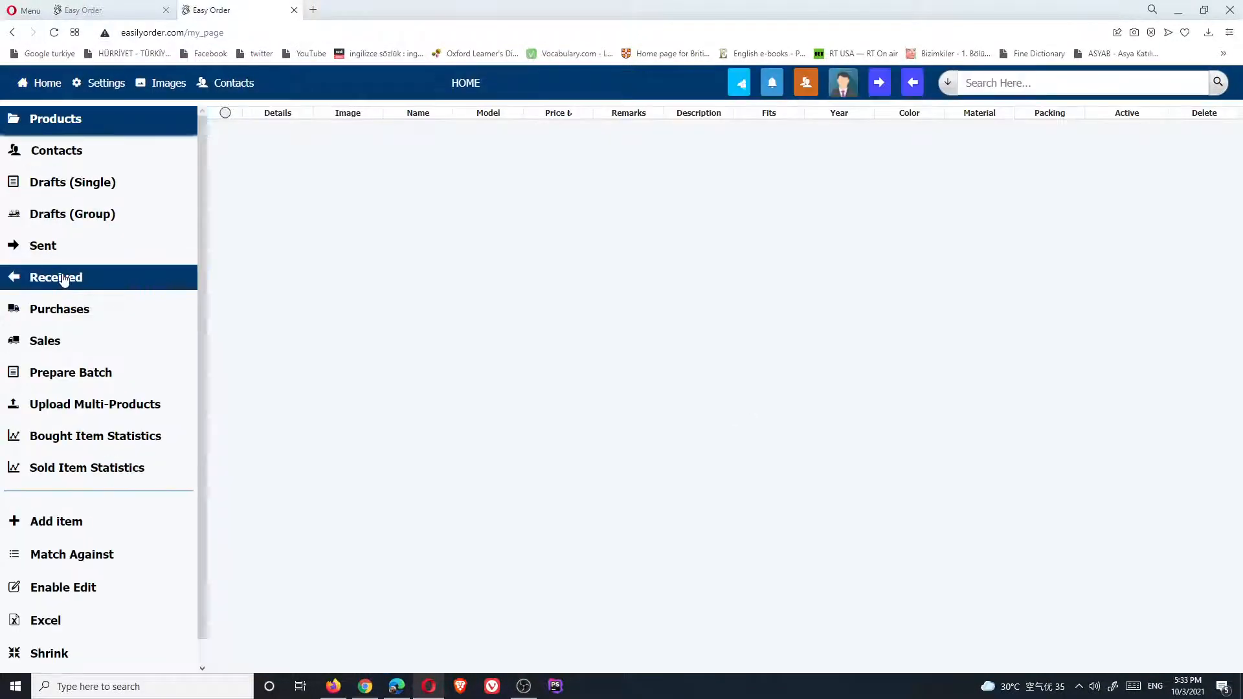
{"action": "left_click", "coordinate": [61, 277]}
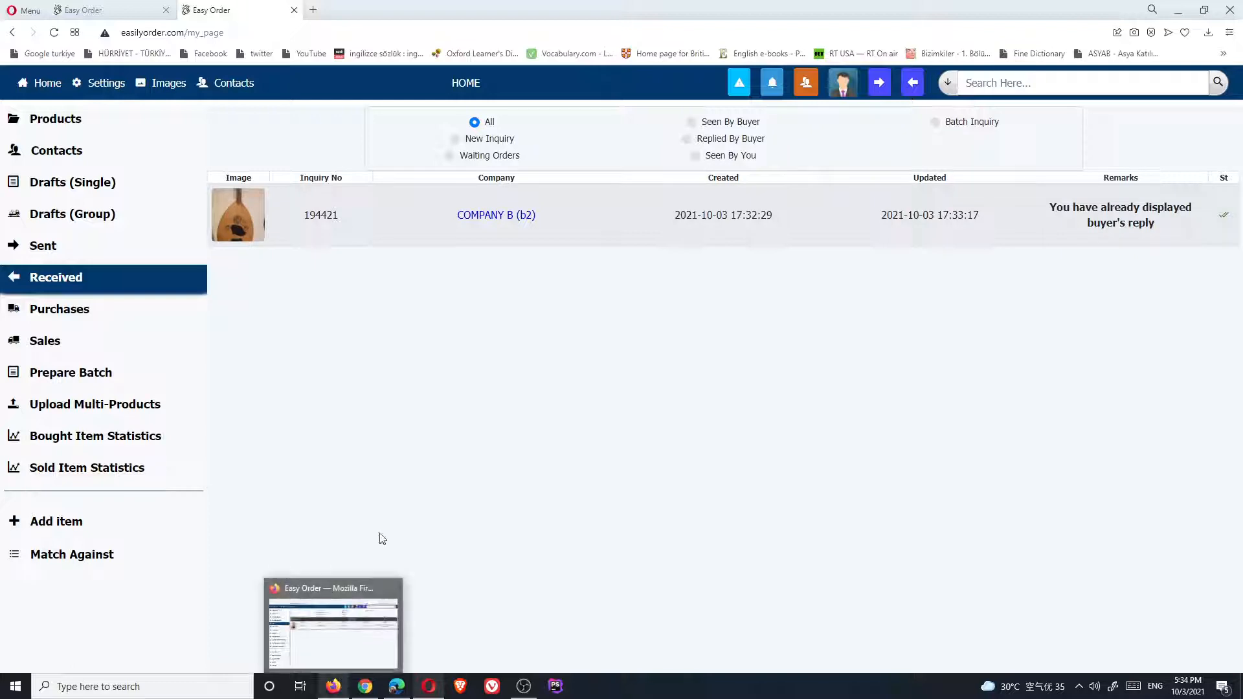
Cycle through the windows, ending on Edge's received list showing COMPANY B's inquiry
{"action": "left_click", "coordinate": [334, 686]}
{"action": "left_click", "coordinate": [364, 696]}
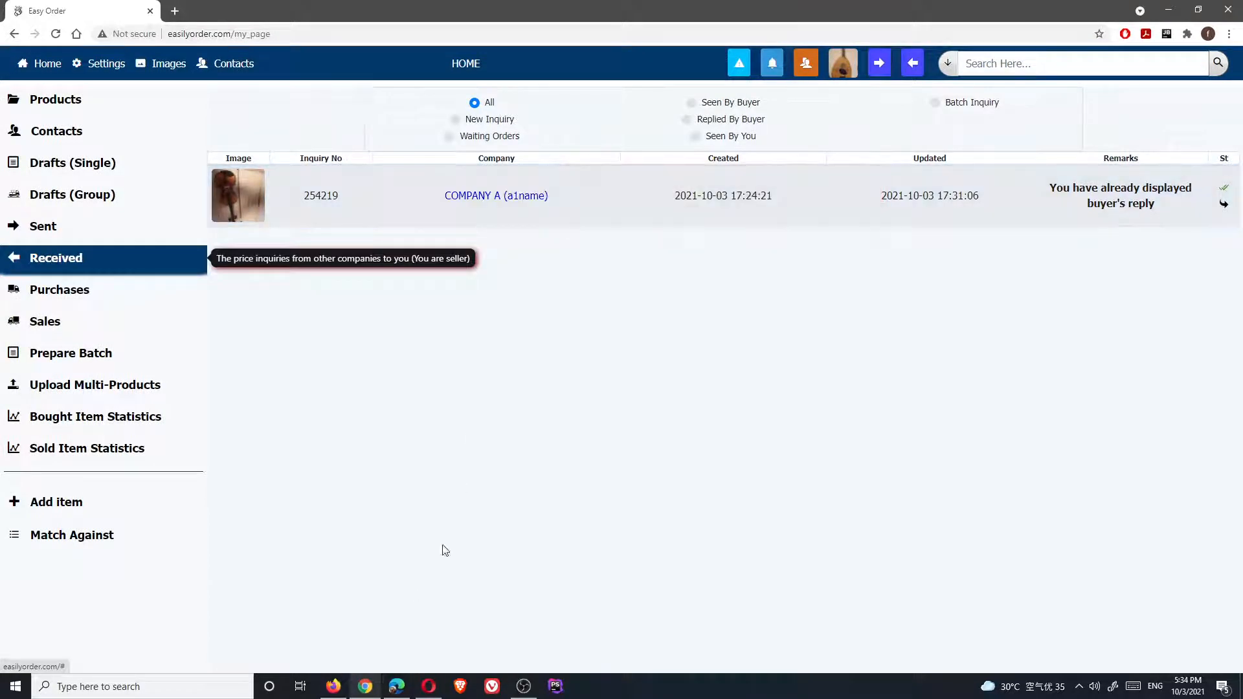
{"action": "left_click", "coordinate": [398, 686]}
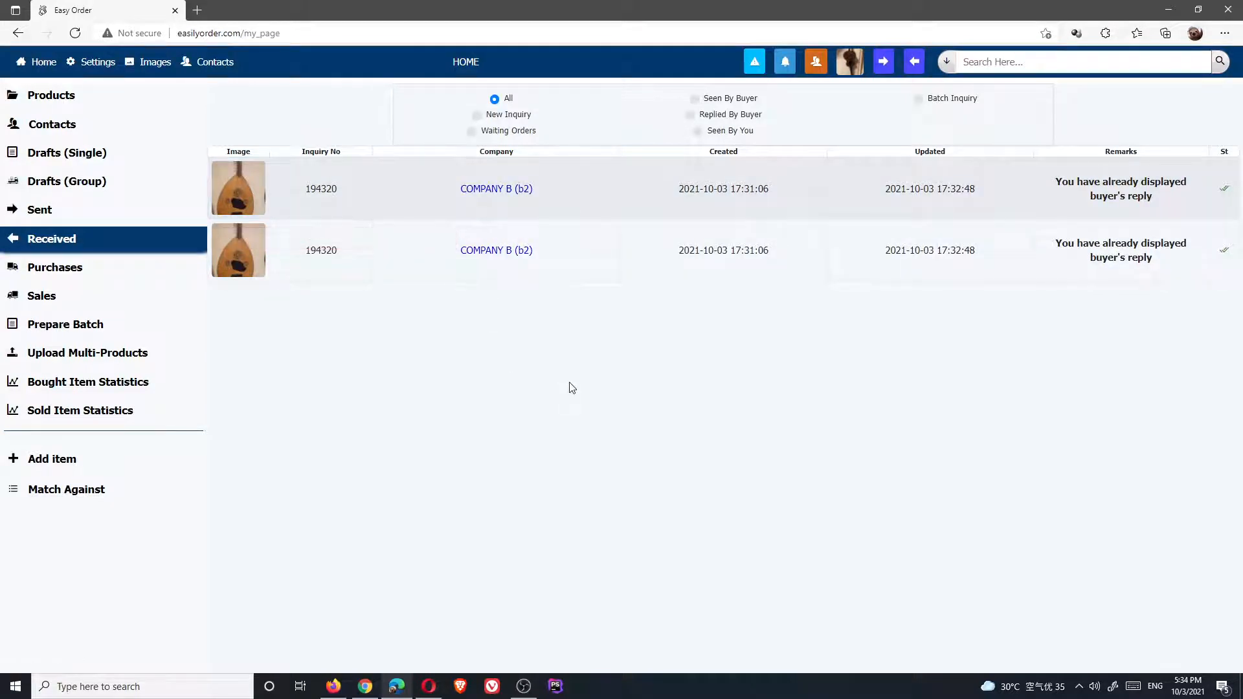
{"action": "left_click", "coordinate": [34, 212]}
{"action": "left_click", "coordinate": [34, 239]}
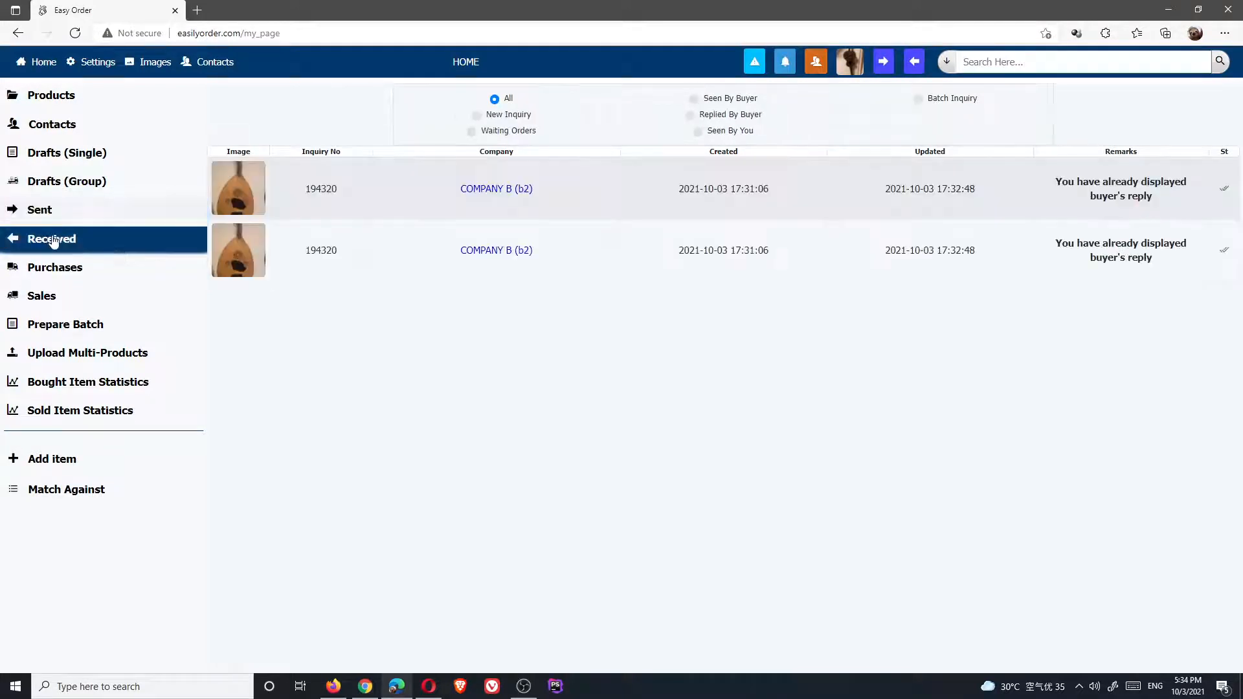
{"action": "left_click", "coordinate": [71, 33]}
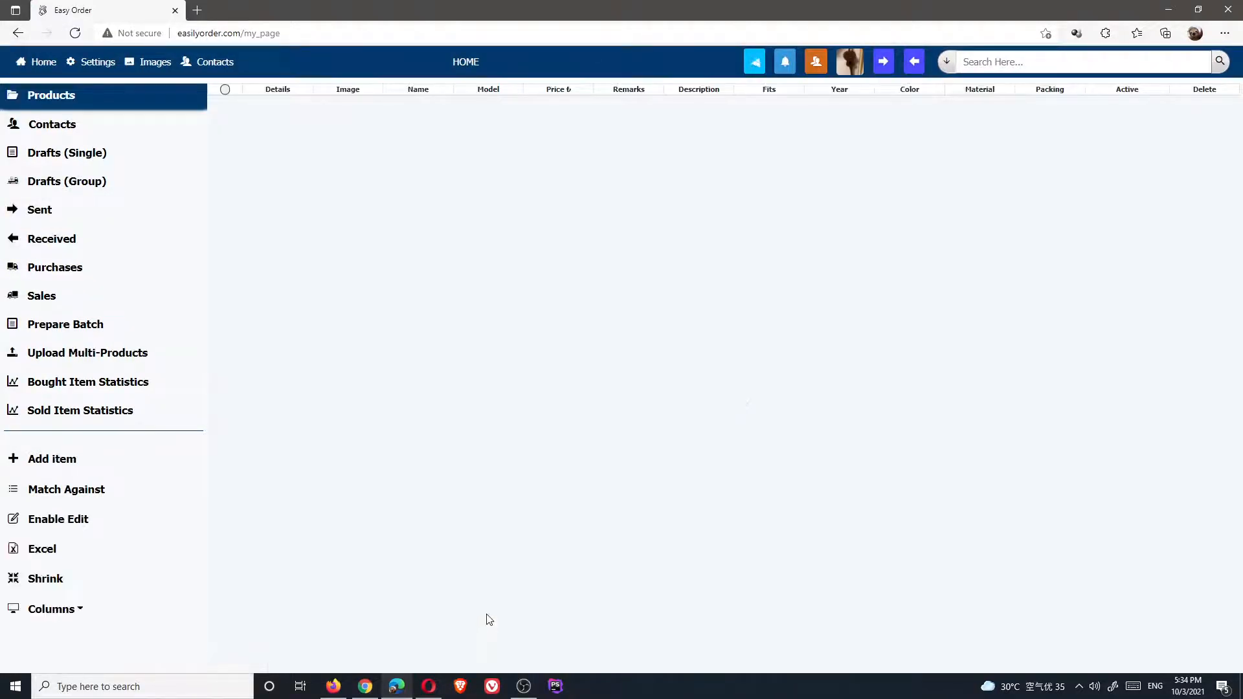
{"action": "left_click", "coordinate": [57, 240]}
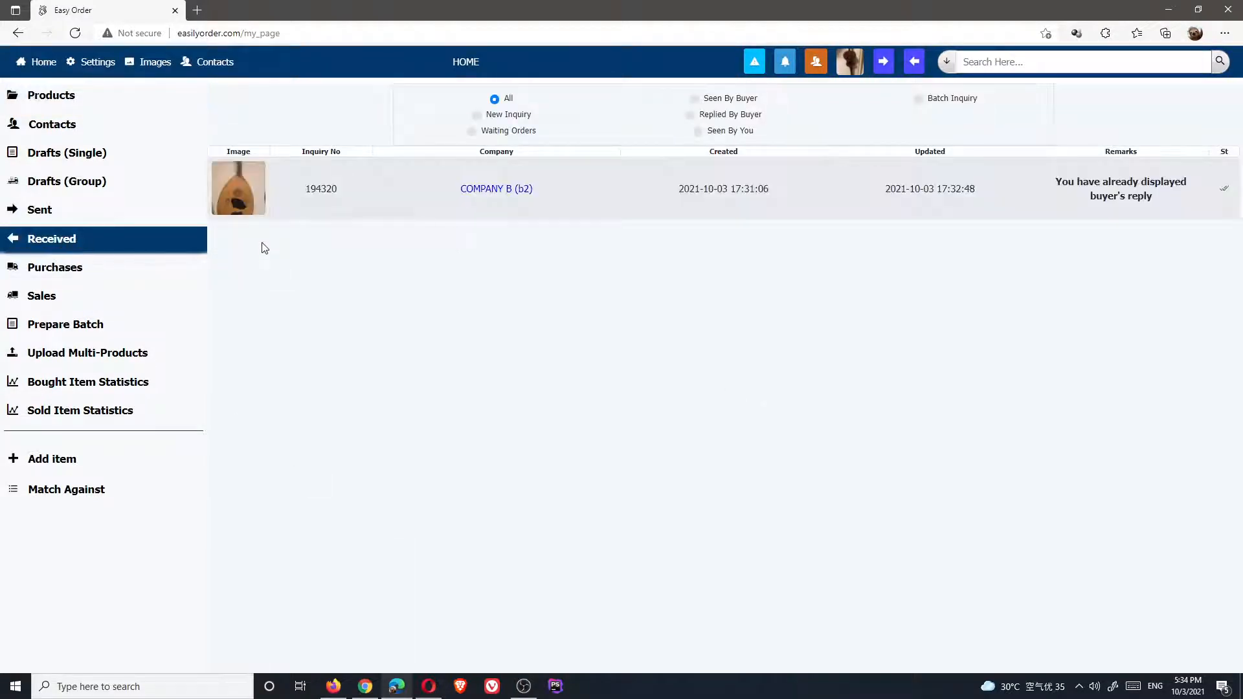
{"action": "left_click", "coordinate": [503, 189]}
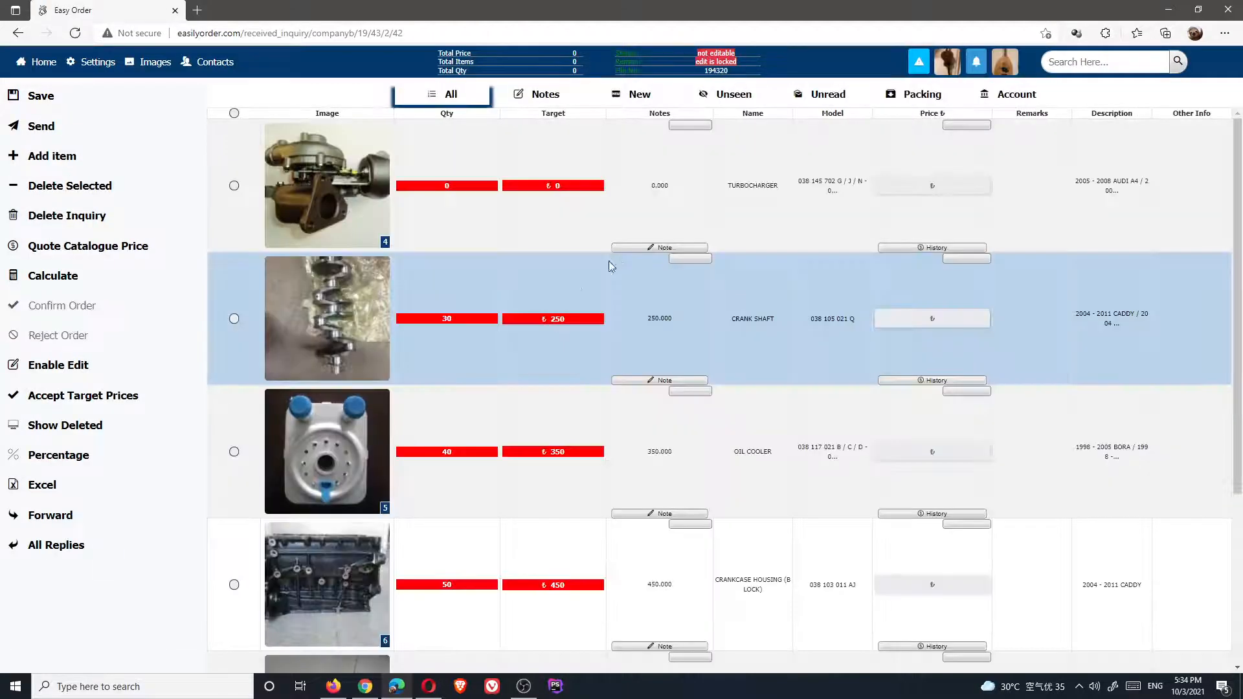
{"action": "scroll", "coordinate": [499, 323], "scroll_direction": "down", "scroll_amount": 4}
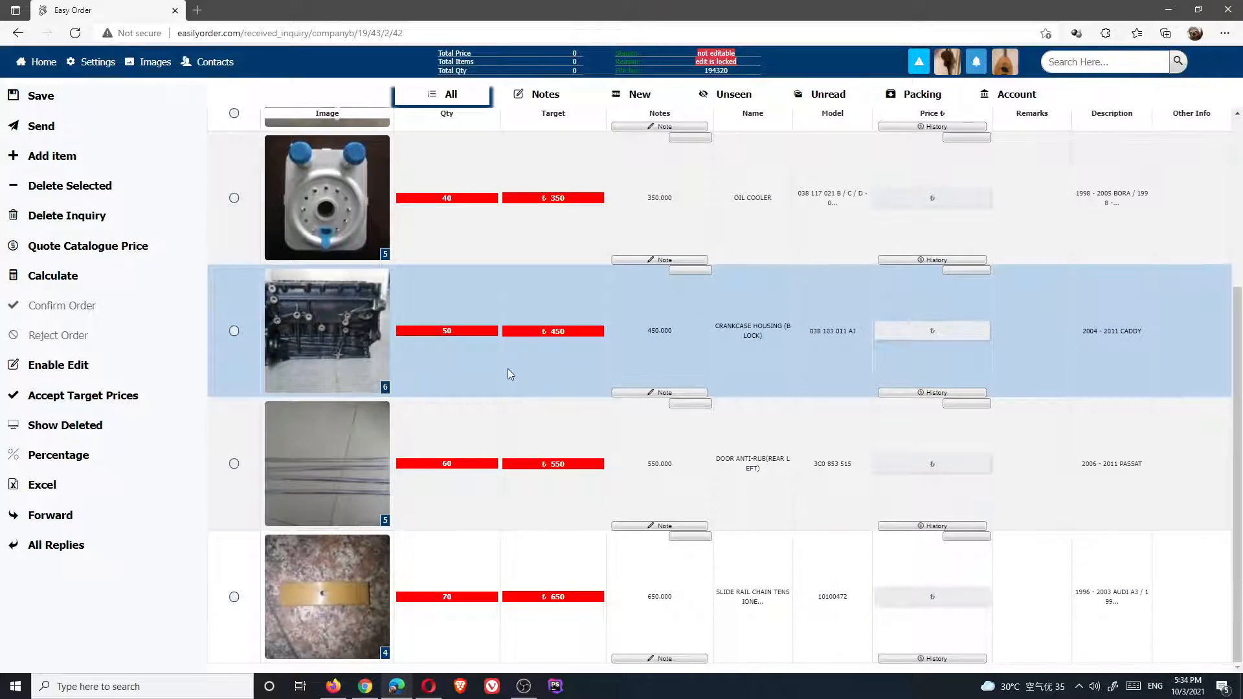
{"action": "scroll", "coordinate": [508, 369], "scroll_direction": "up", "scroll_amount": 4}
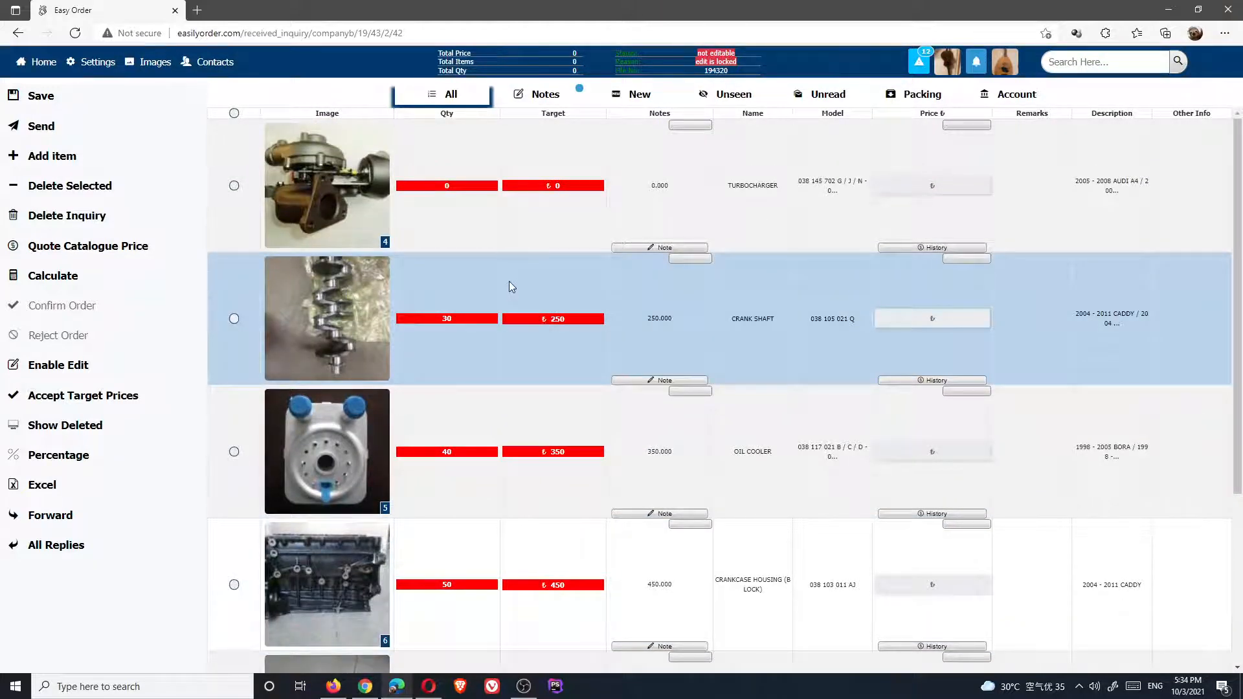
{"action": "scroll", "coordinate": [509, 285], "scroll_direction": "down", "scroll_amount": 4}
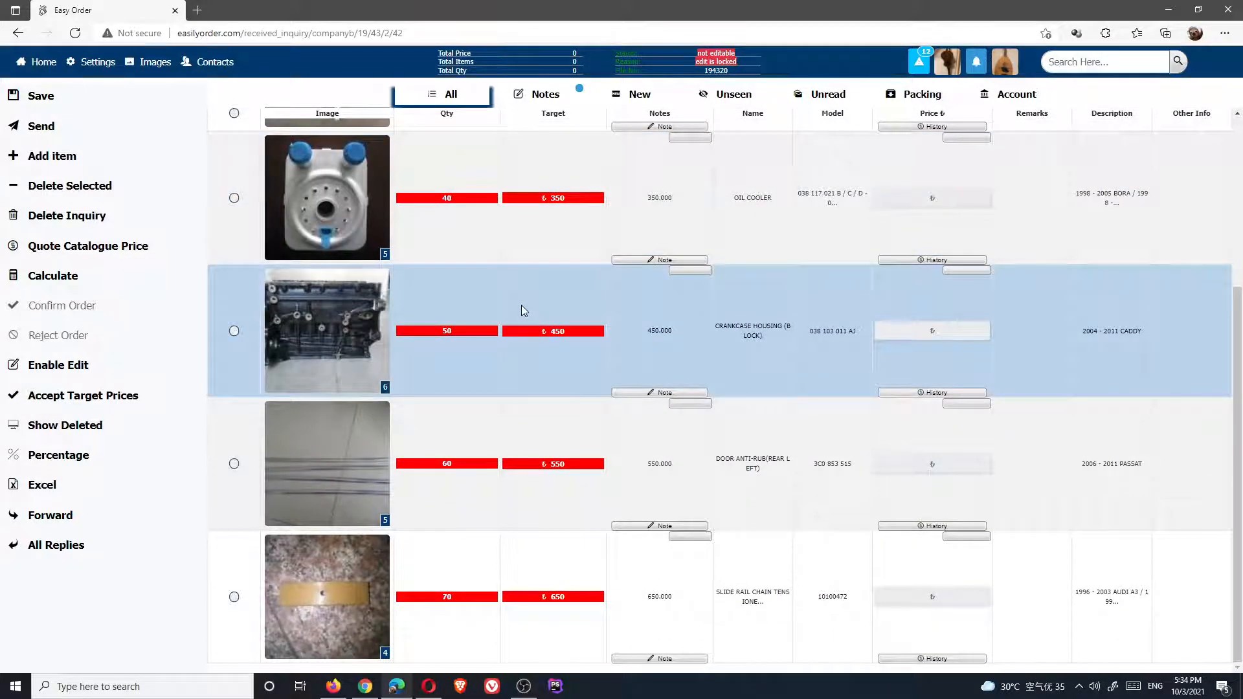
{"action": "scroll", "coordinate": [522, 305], "scroll_direction": "up", "scroll_amount": 4}
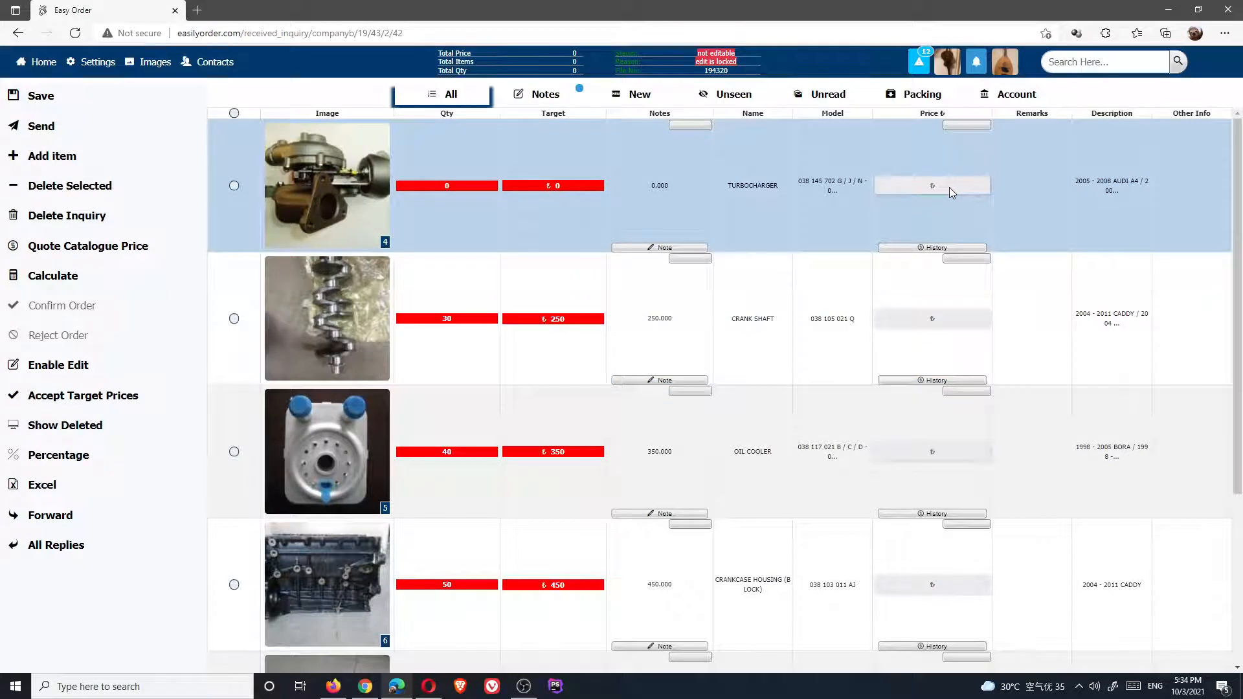
{"action": "left_click", "coordinate": [366, 688]}
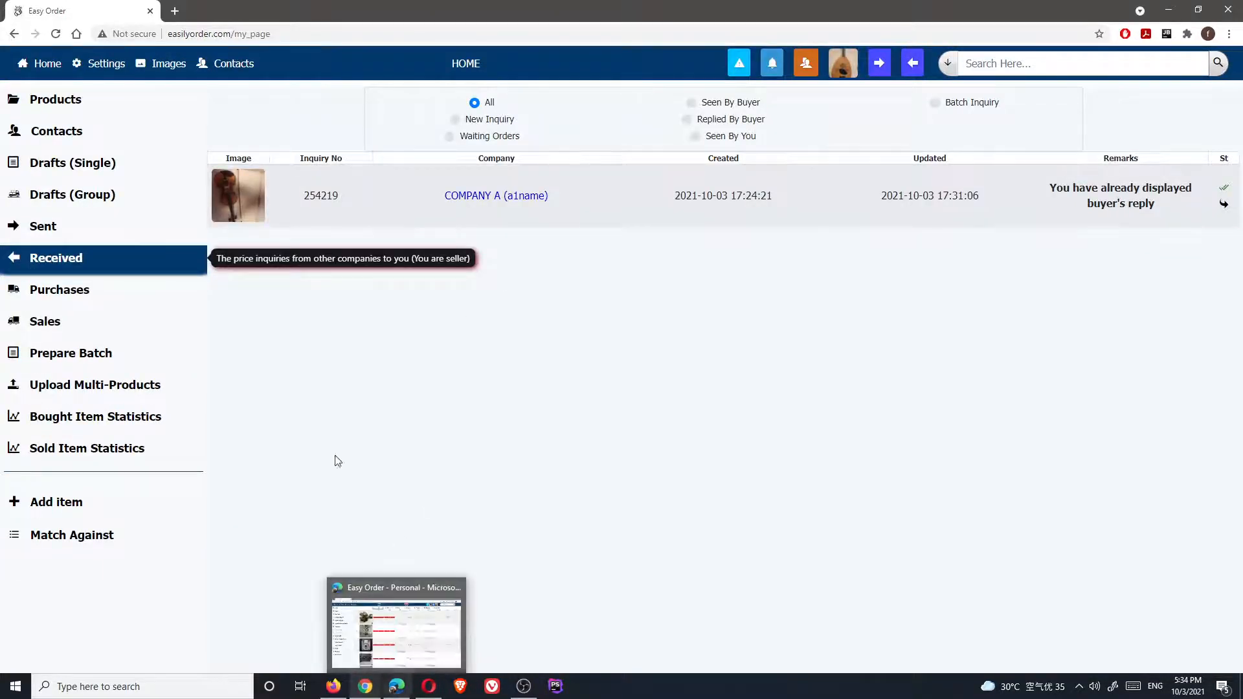
{"action": "left_click", "coordinate": [395, 688]}
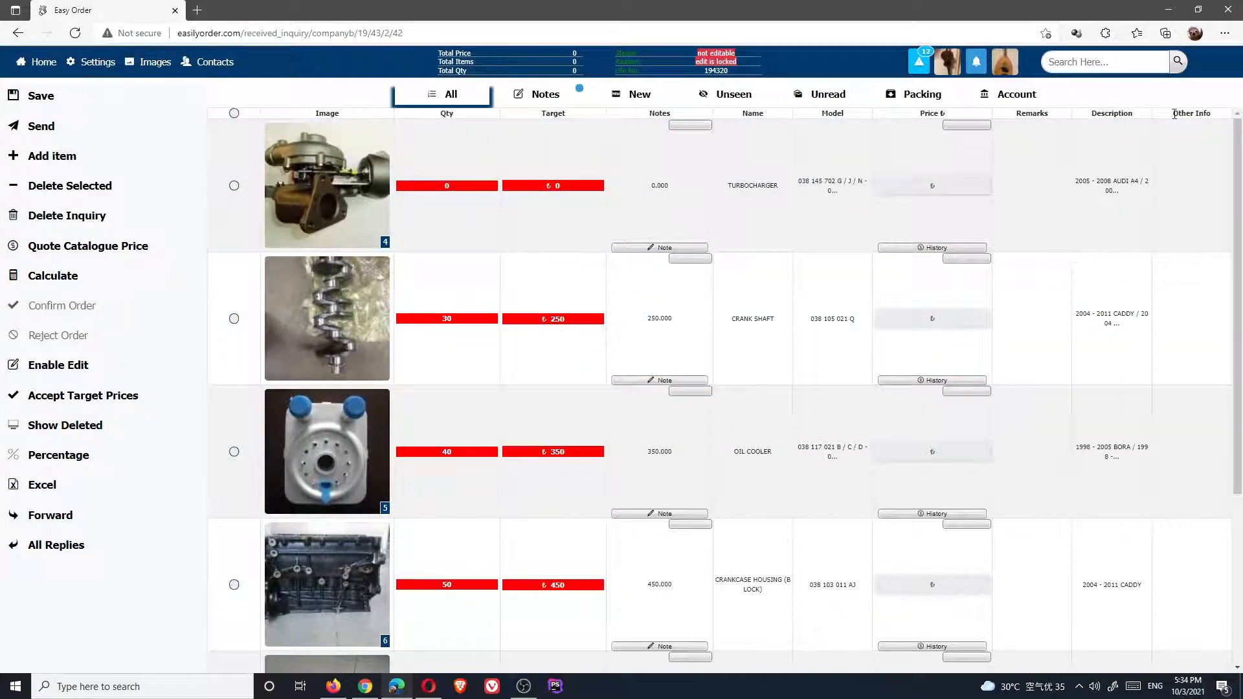
{"action": "left_click_drag", "start_coordinate": [1174, 114], "coordinate": [1212, 113]}
{"action": "left_click", "coordinate": [1199, 114]}
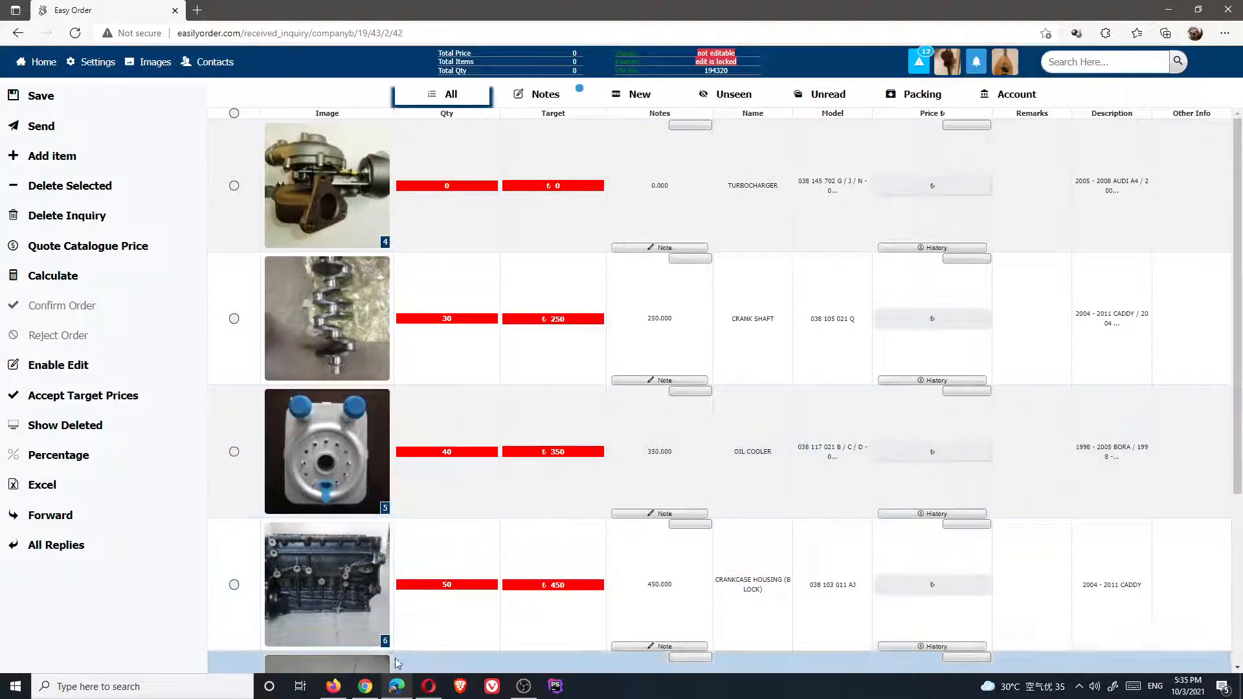
{"action": "left_click", "coordinate": [366, 688]}
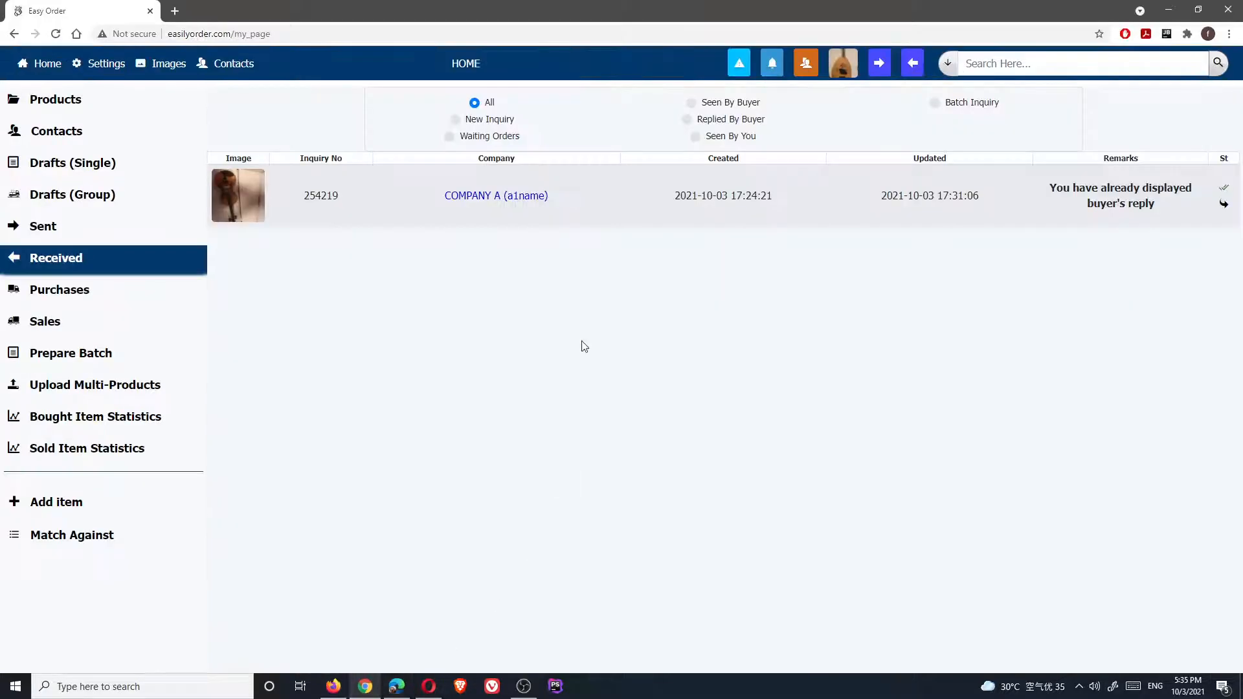
{"action": "left_click", "coordinate": [500, 195]}
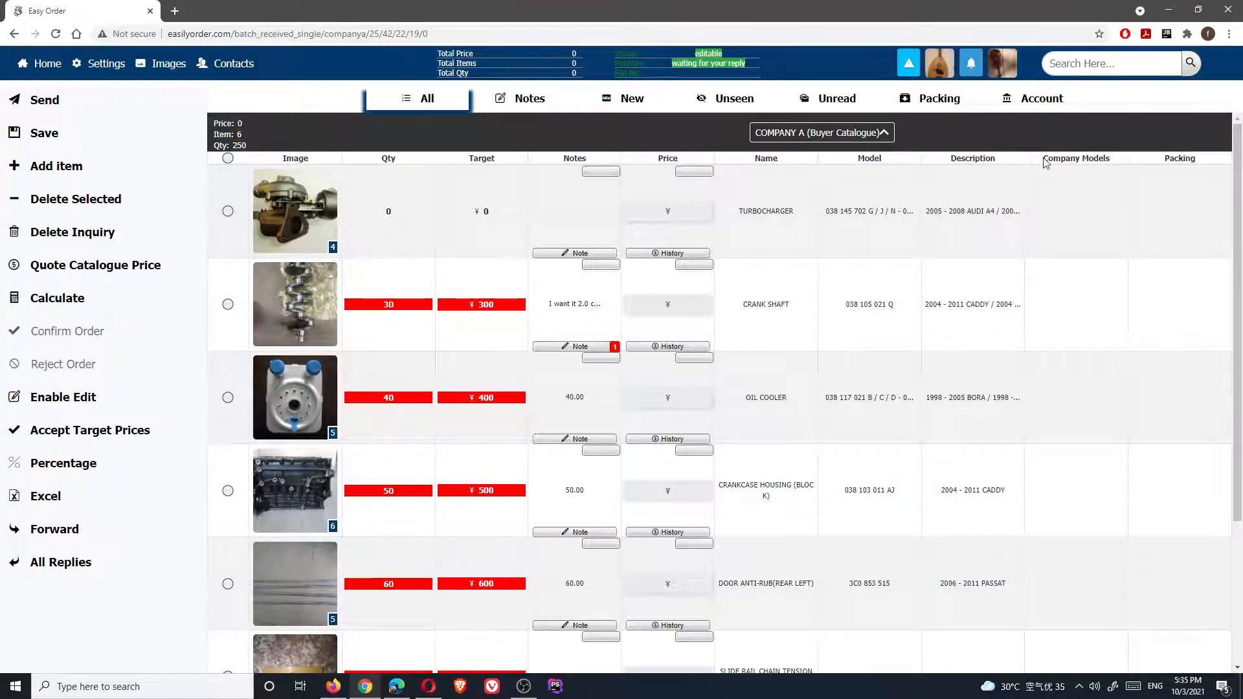
{"action": "left_click_drag", "start_coordinate": [1046, 162], "coordinate": [1196, 157]}
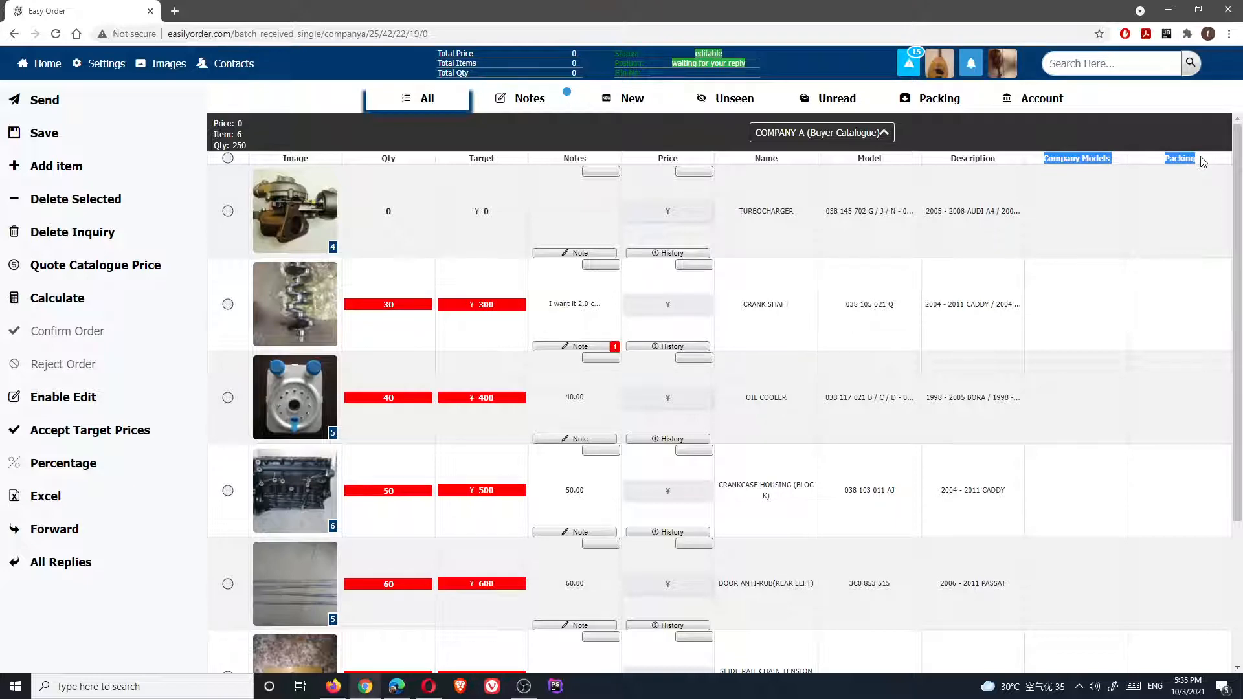
{"action": "left_click", "coordinate": [397, 686]}
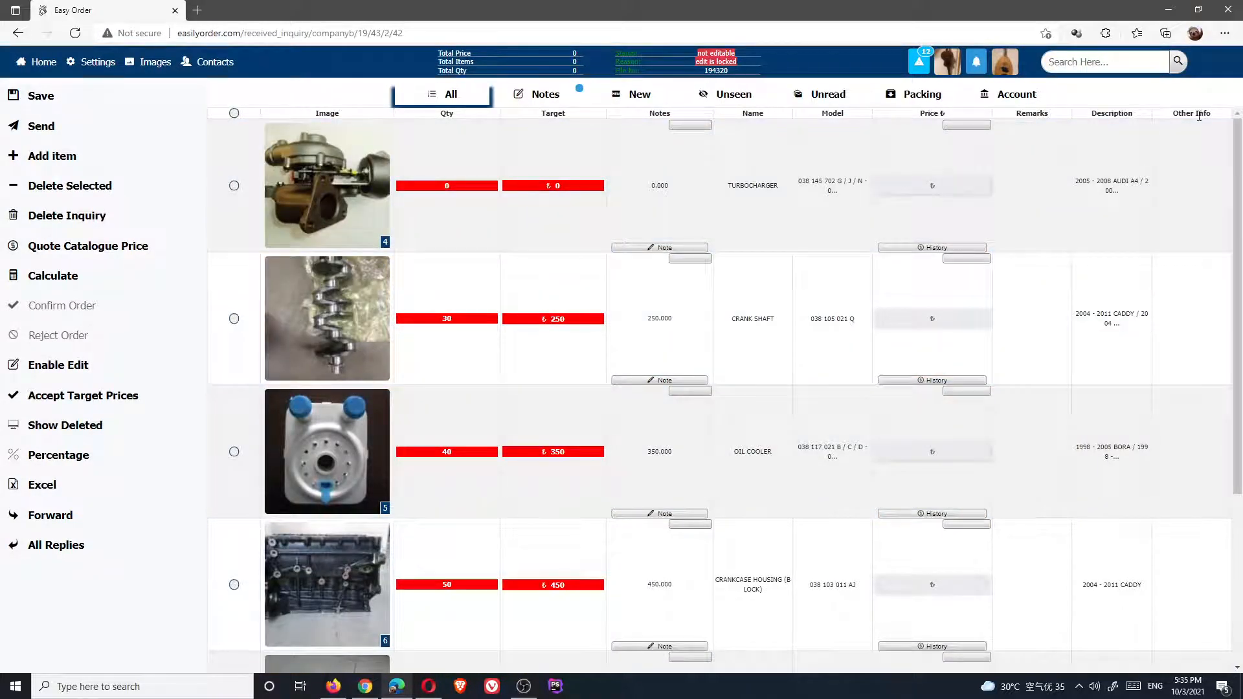
{"action": "left_click_drag", "start_coordinate": [1175, 113], "coordinate": [1201, 114]}
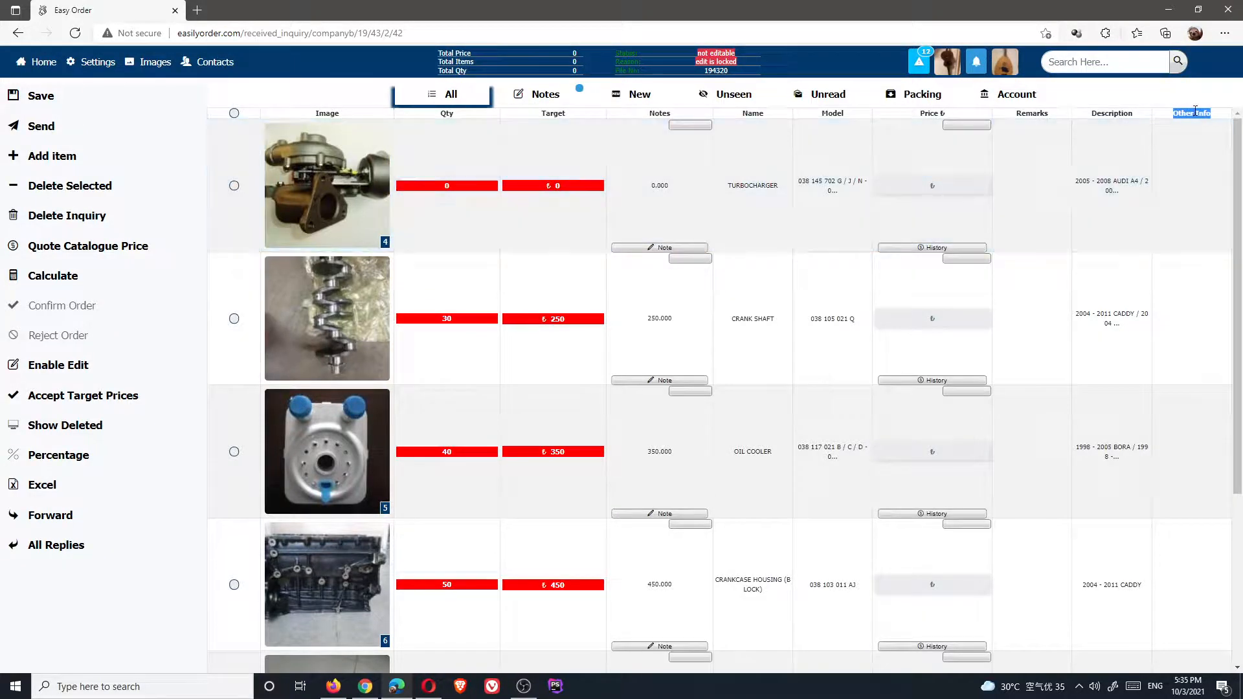
{"action": "left_click", "coordinate": [1196, 110]}
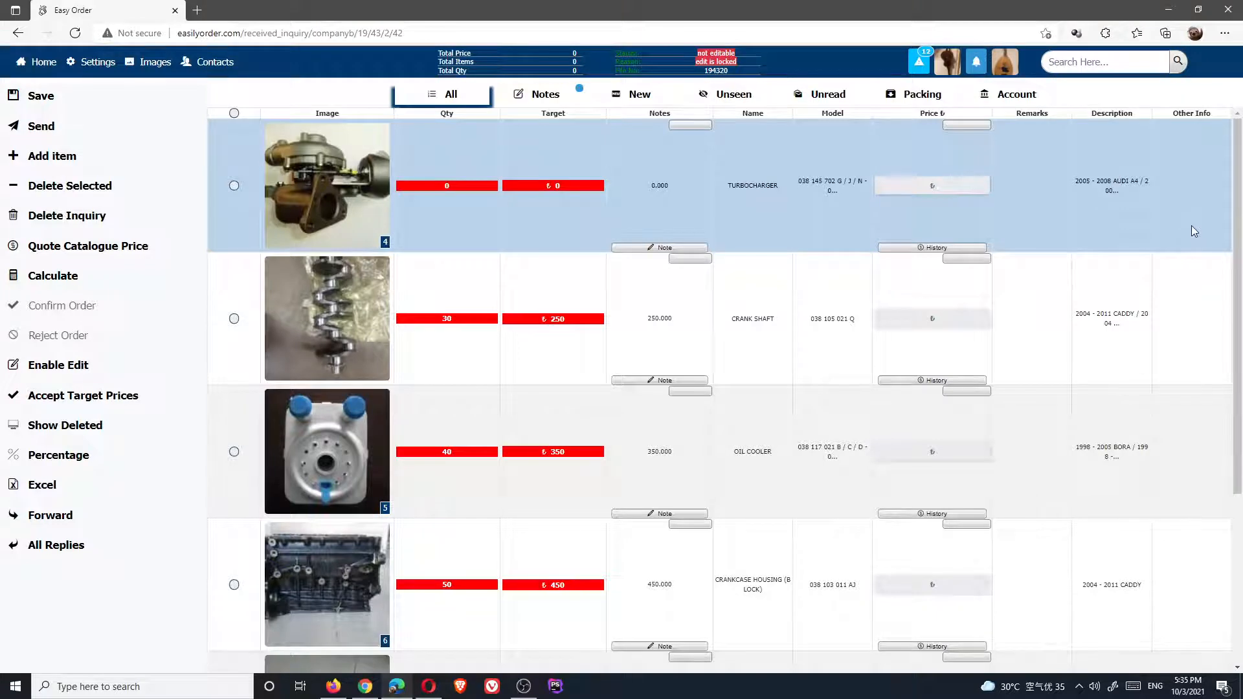
{"action": "scroll", "coordinate": [1192, 226], "scroll_direction": "down", "scroll_amount": 4}
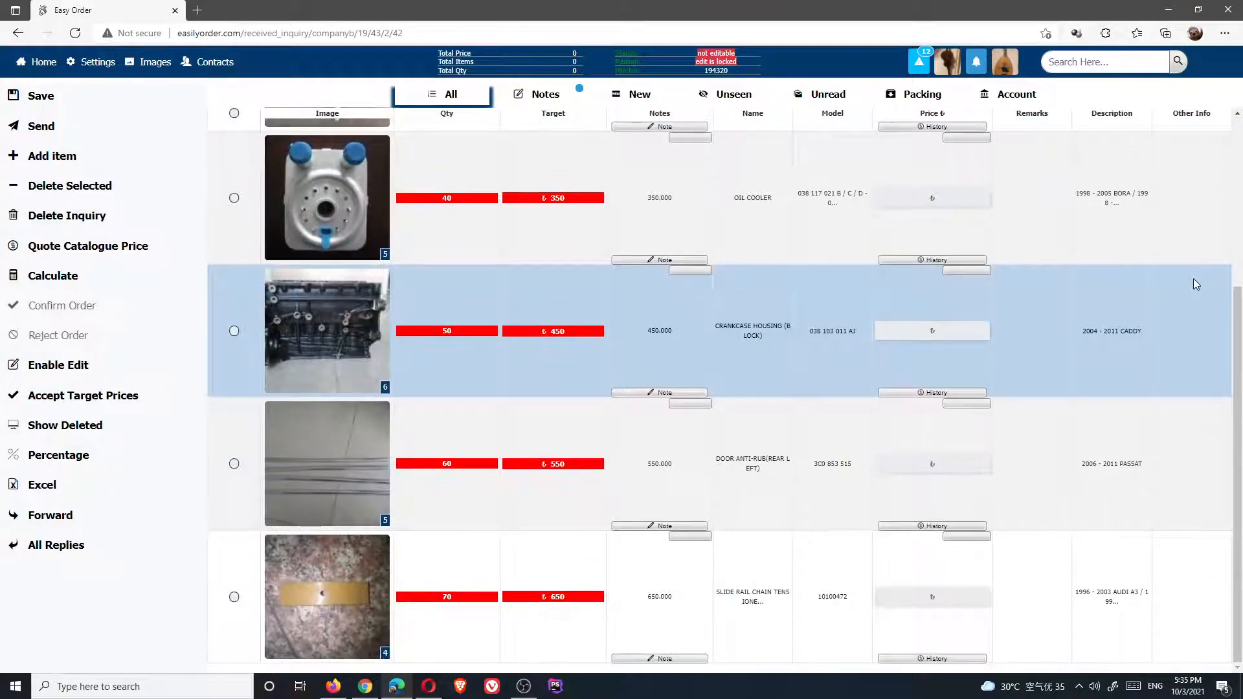
{"action": "scroll", "coordinate": [1211, 174], "scroll_direction": "up", "scroll_amount": 2}
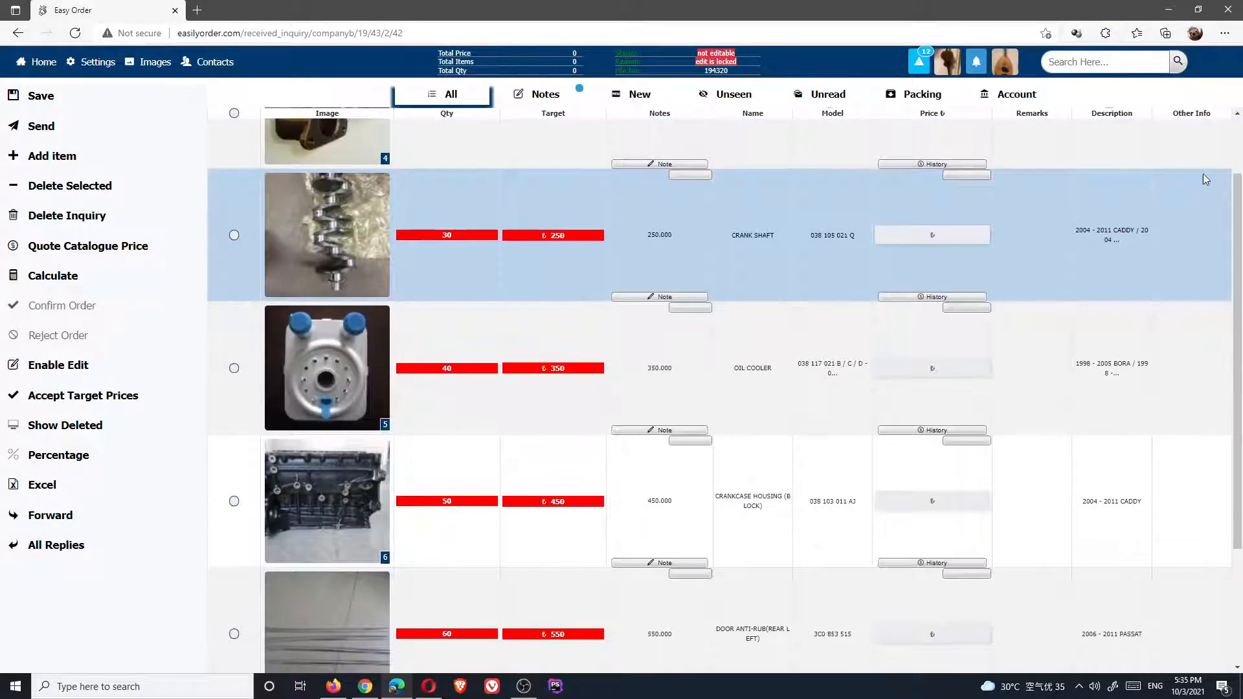
{"action": "left_click", "coordinate": [365, 687]}
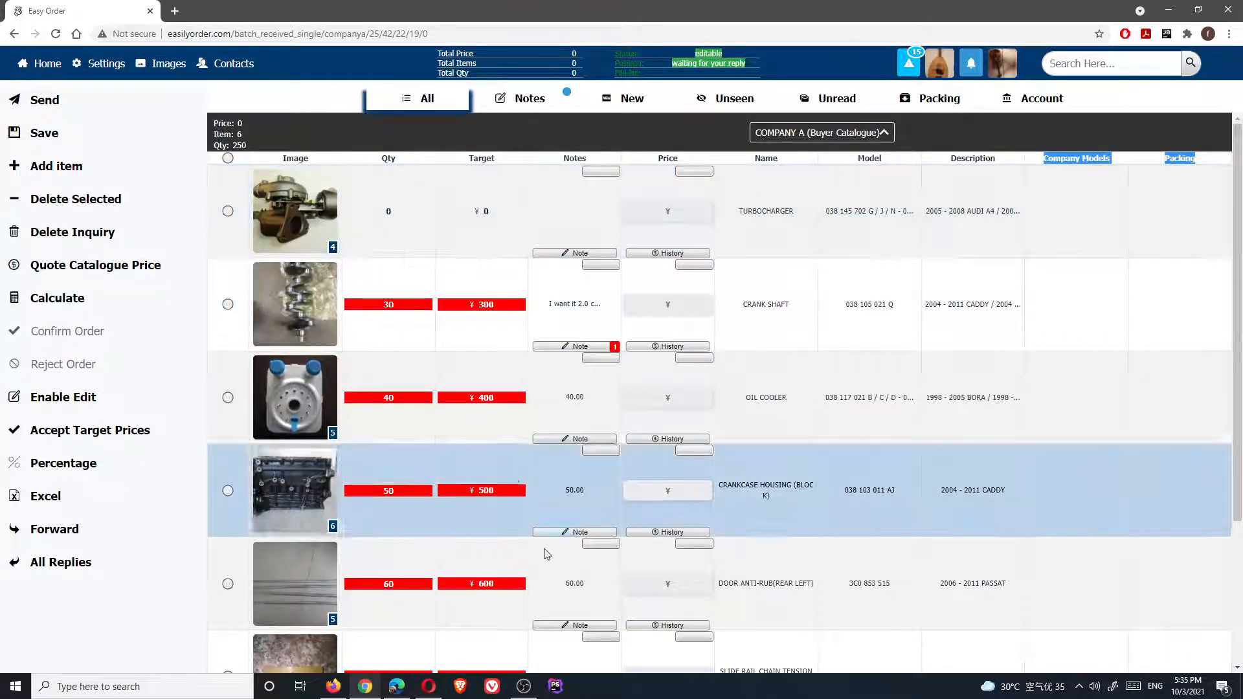
{"action": "left_click", "coordinate": [398, 686]}
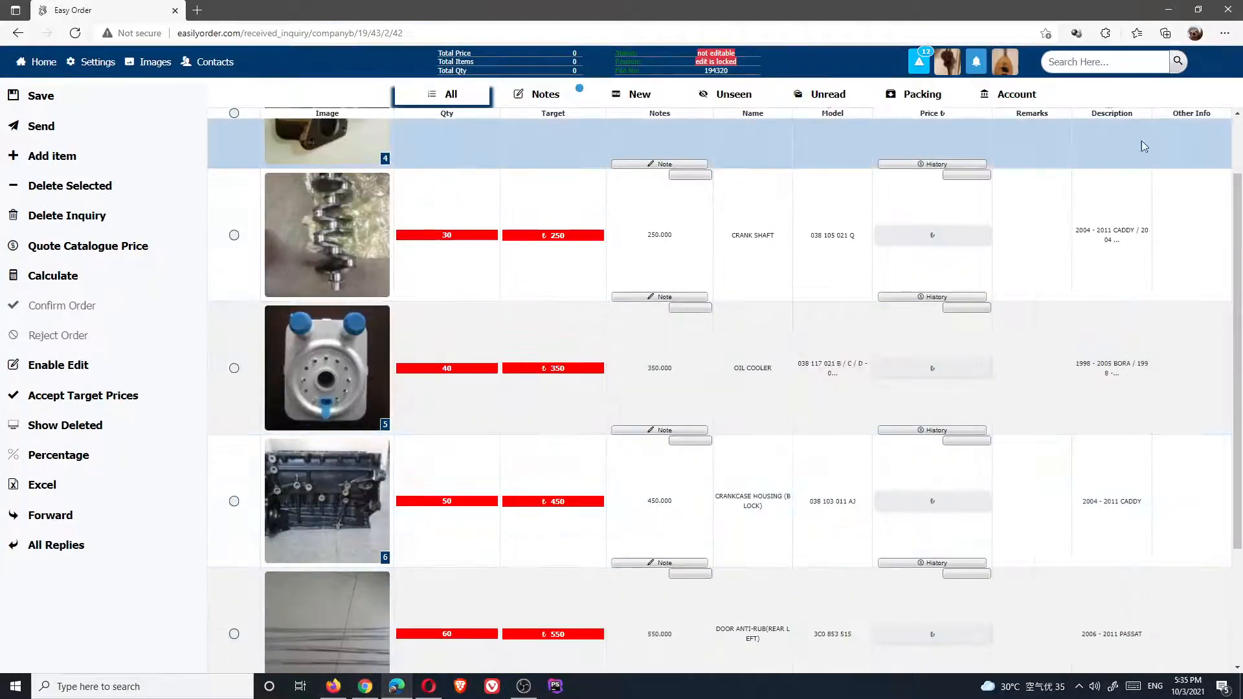
{"action": "scroll", "coordinate": [1193, 316], "scroll_direction": "down", "scroll_amount": 3}
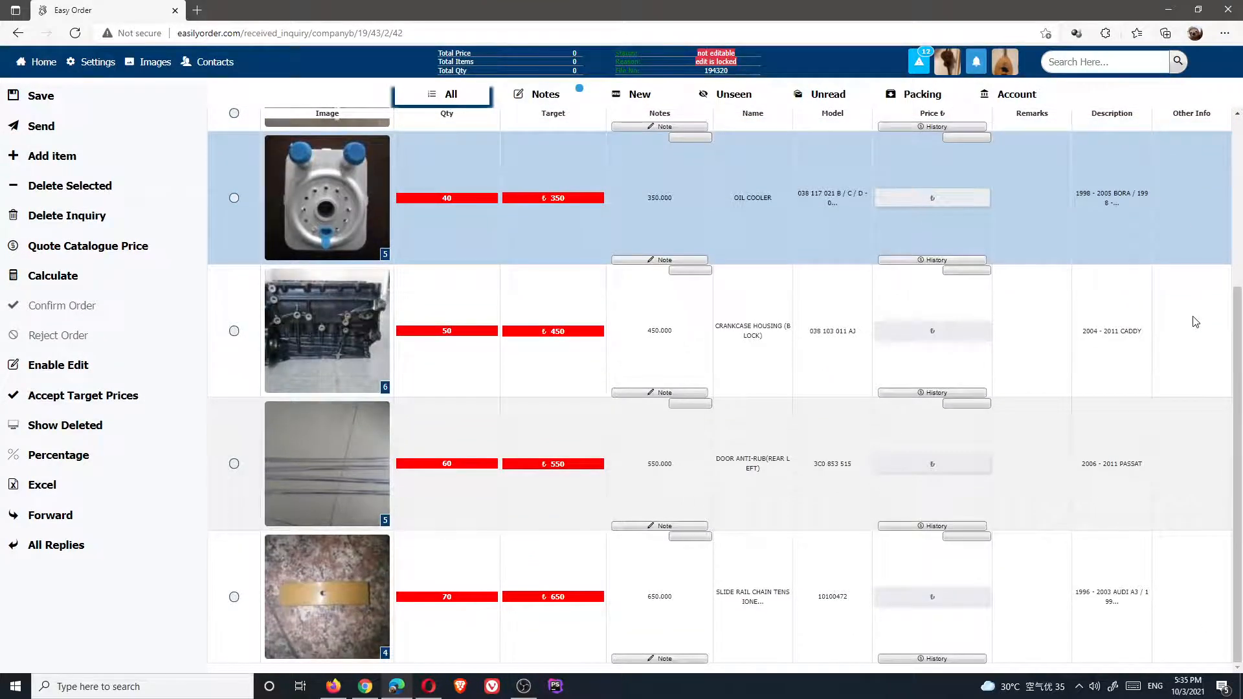
{"action": "scroll", "coordinate": [1192, 319], "scroll_direction": "up", "scroll_amount": 1}
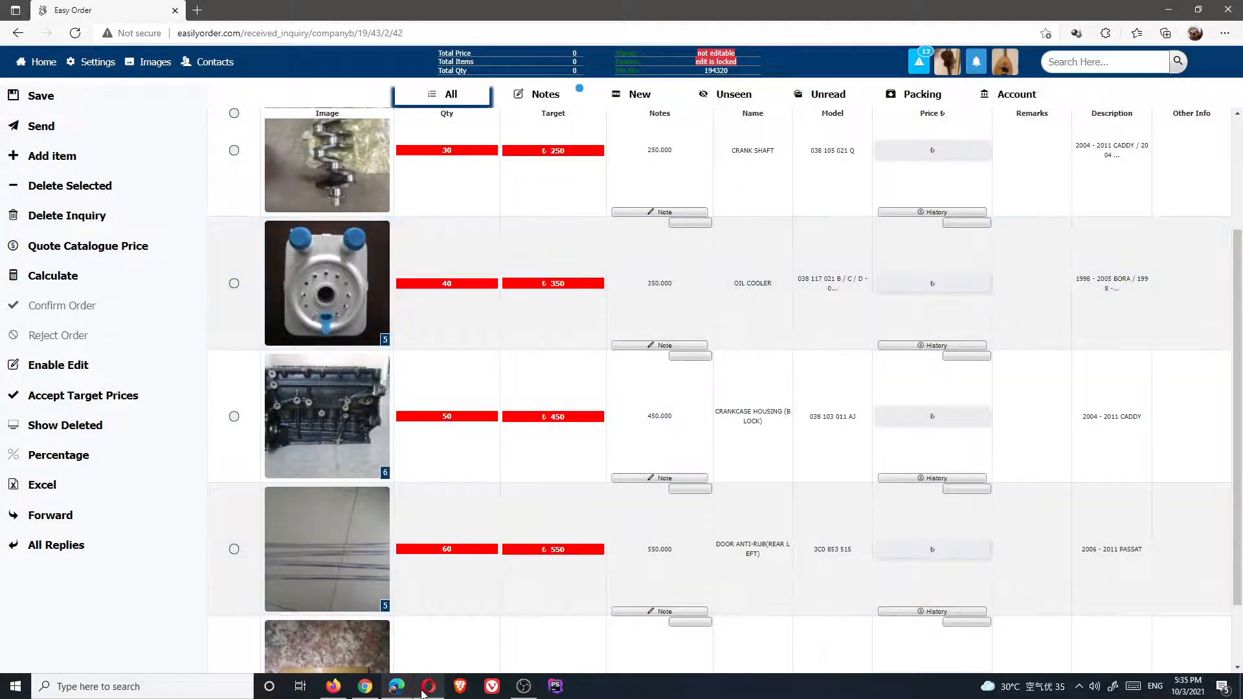
In Opera, open COMPANY B's received inquiry showing quantities 30, 40, 50 and targets 350, 350, 450
{"action": "left_click", "coordinate": [428, 685]}
{"action": "left_click", "coordinate": [476, 216]}
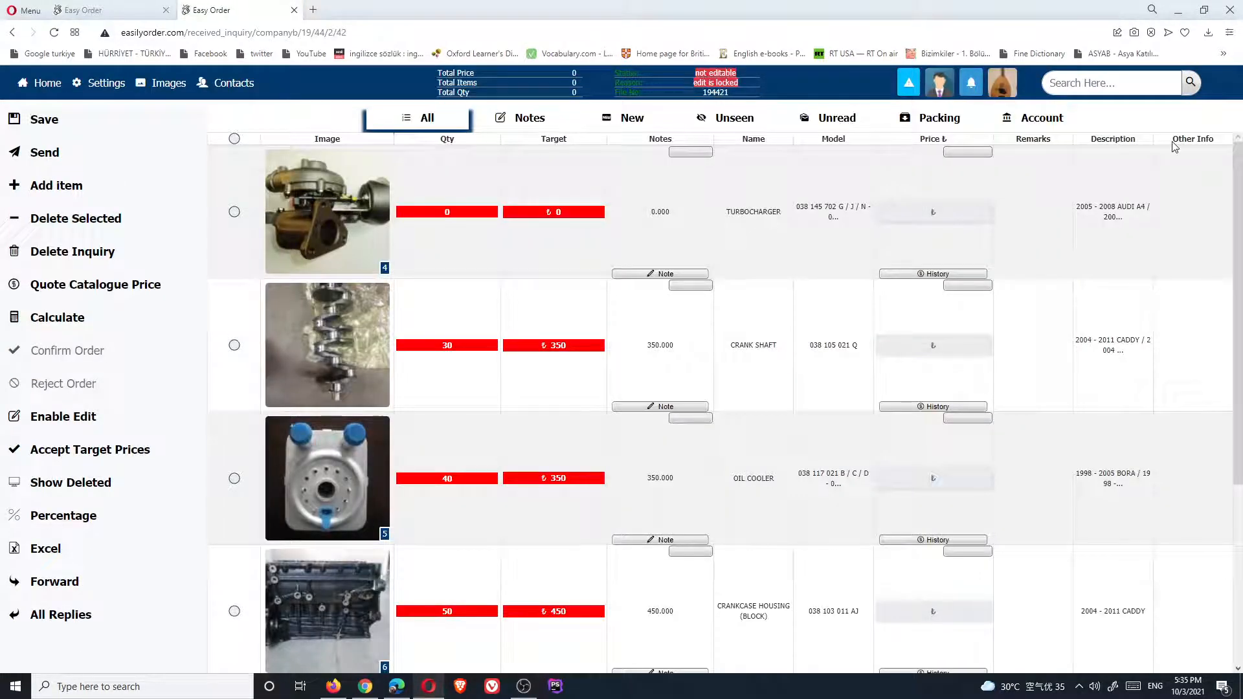
{"action": "left_click_drag", "start_coordinate": [1174, 146], "coordinate": [1218, 144]}
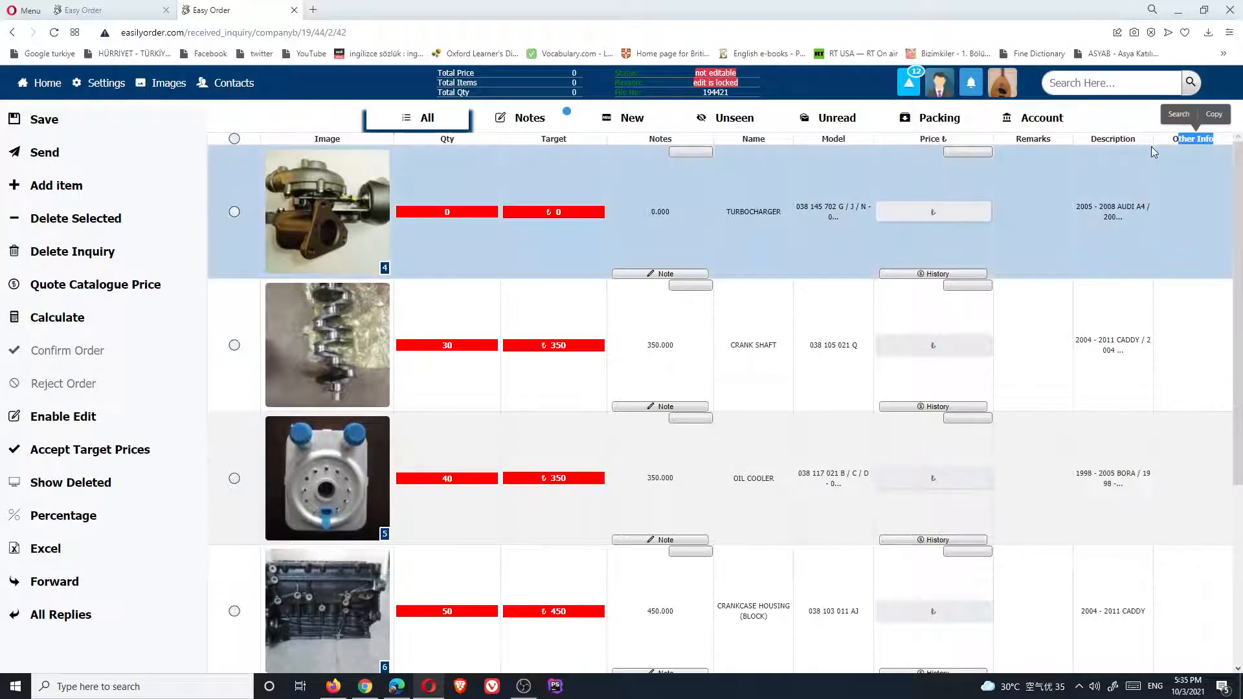
{"action": "left_click", "coordinate": [1169, 149]}
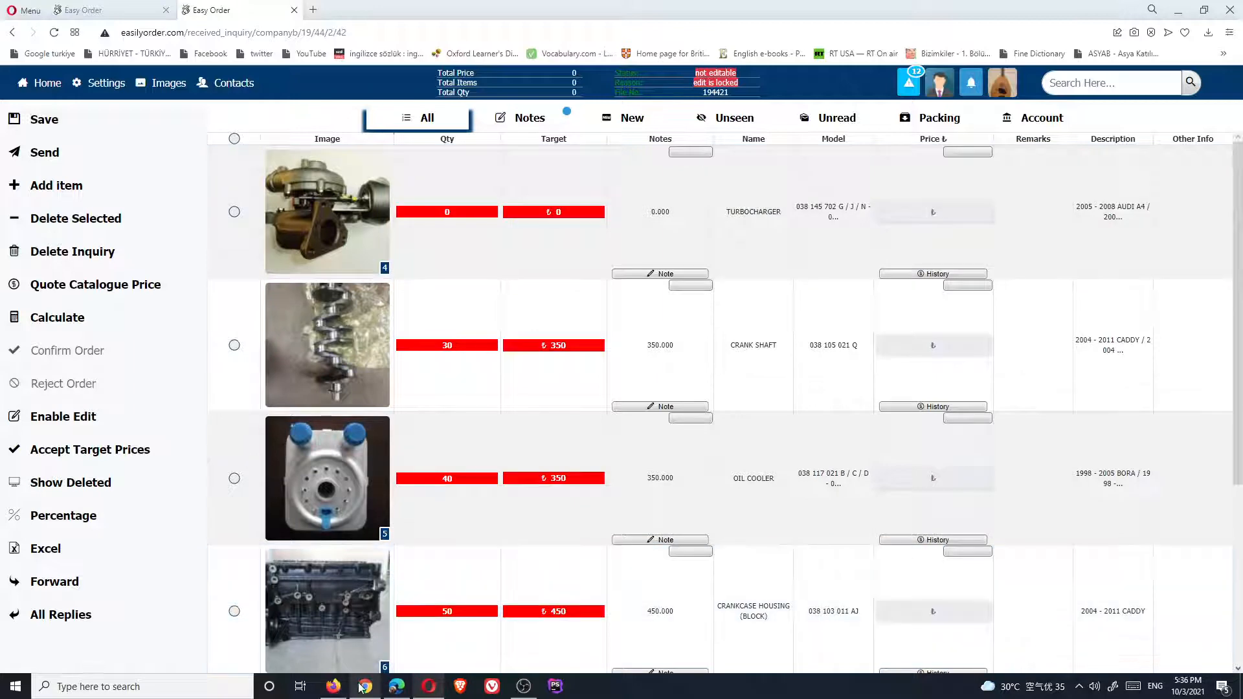
{"action": "mouse_move", "coordinate": [363, 695]}
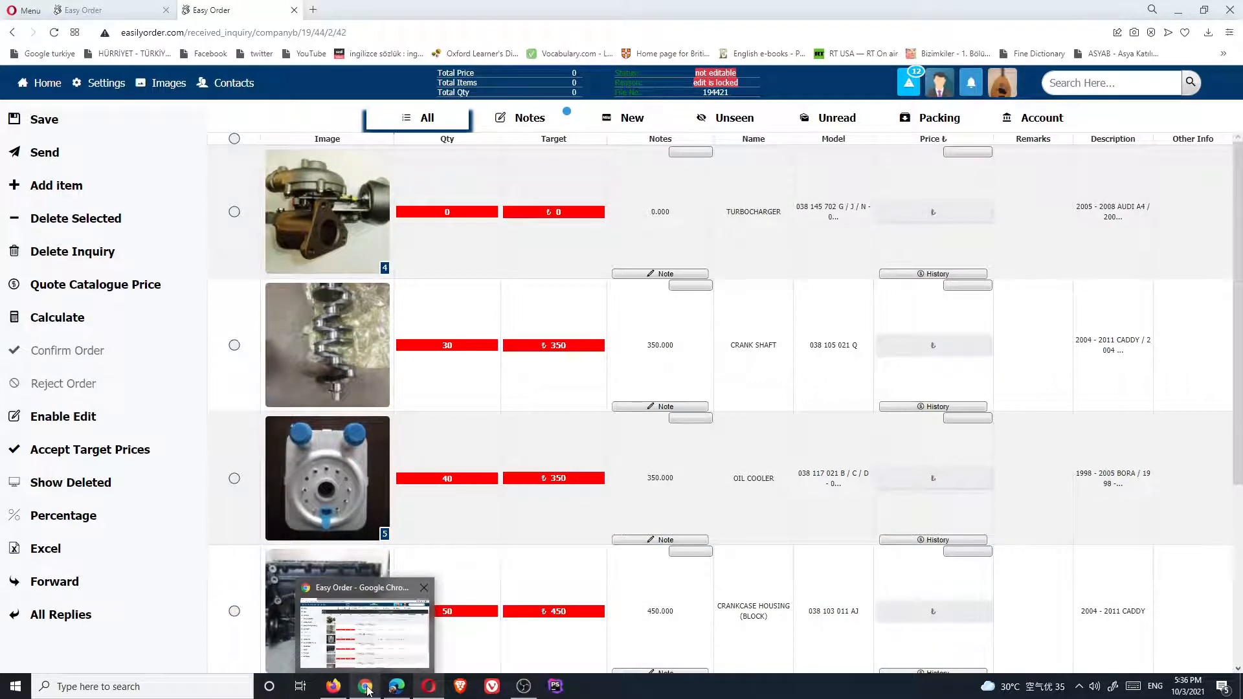
In Chrome, show All Replies to the forwarded inquiry and read COMPANY C's oil cooler note
{"action": "left_click", "coordinate": [367, 690]}
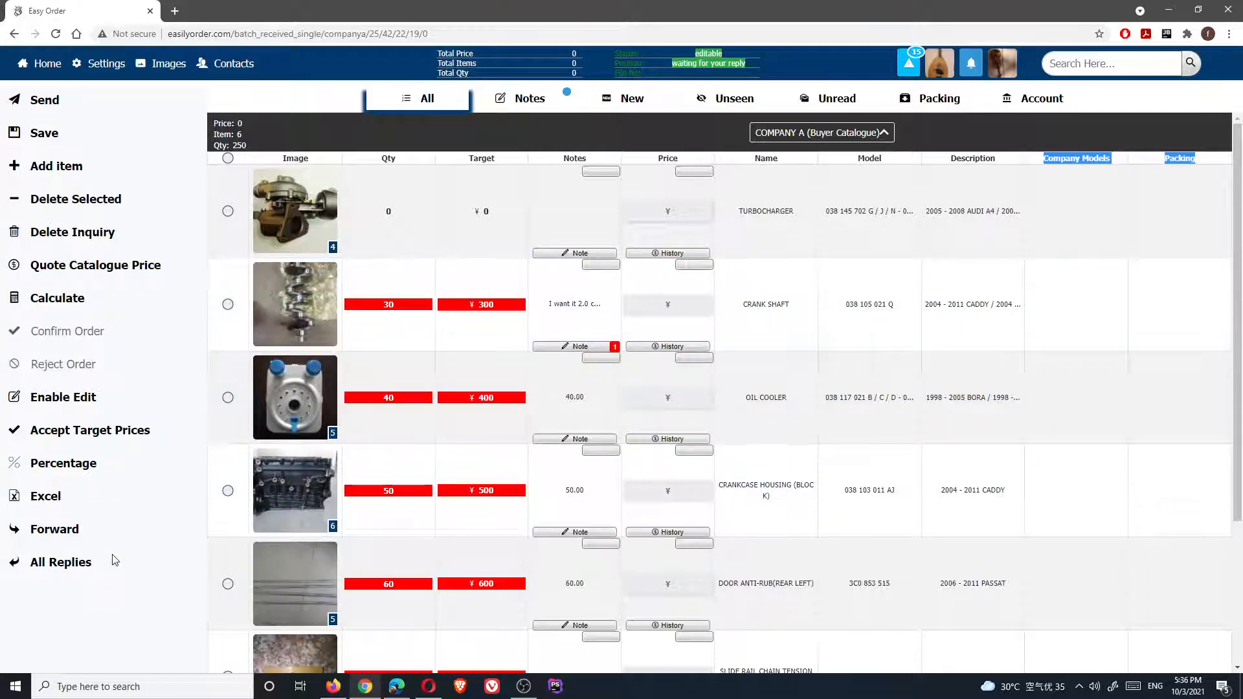
{"action": "left_click", "coordinate": [59, 563]}
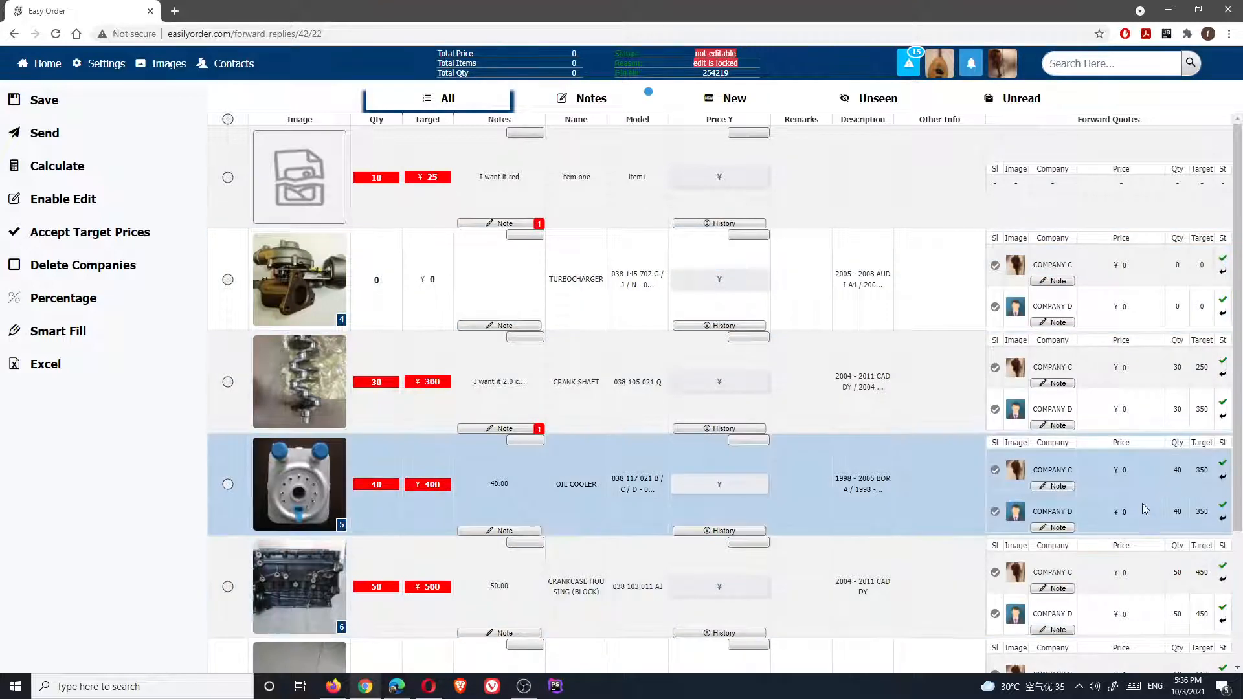
{"action": "left_click", "coordinate": [1057, 490]}
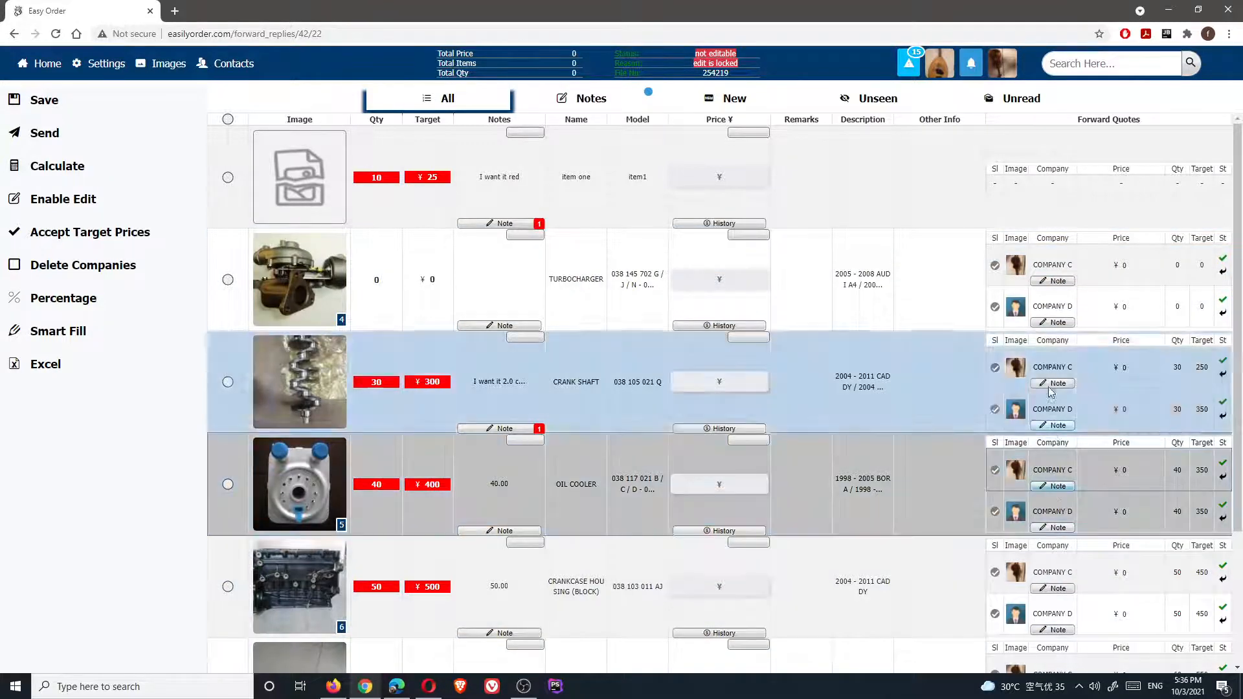
{"action": "left_click", "coordinate": [836, 282]}
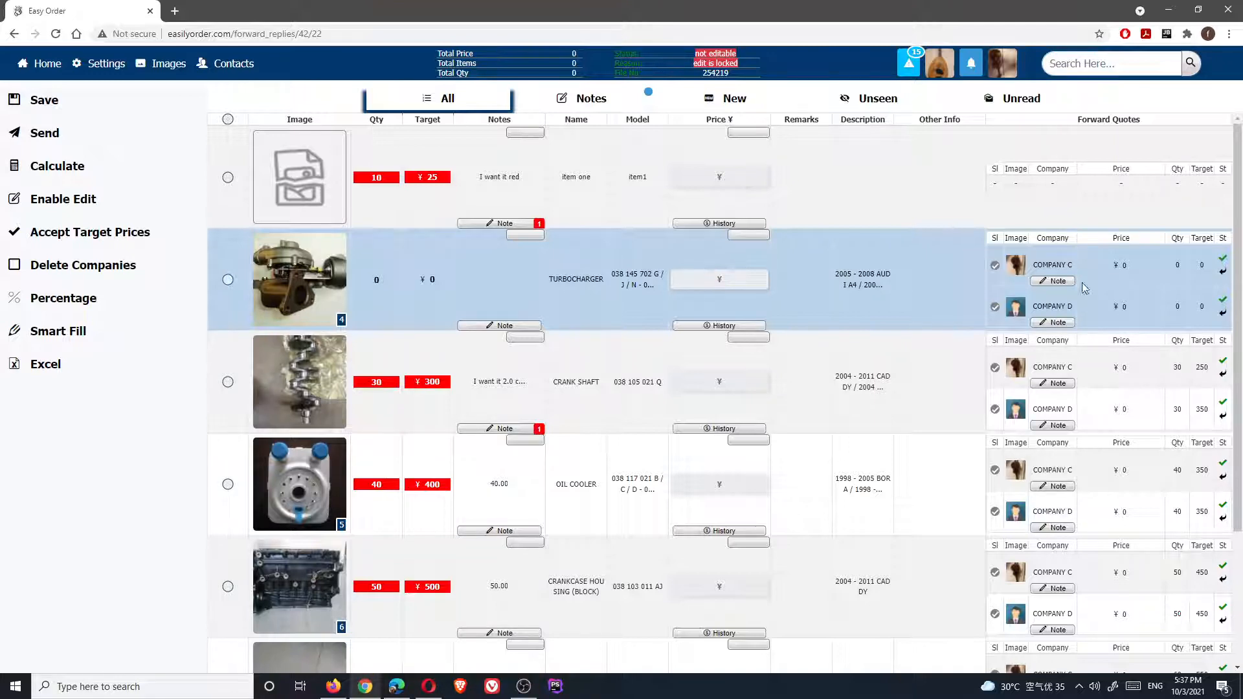
Smart Fill prices with a 10 profit rate, then accept the target prices as item prices
{"action": "left_click", "coordinate": [47, 331]}
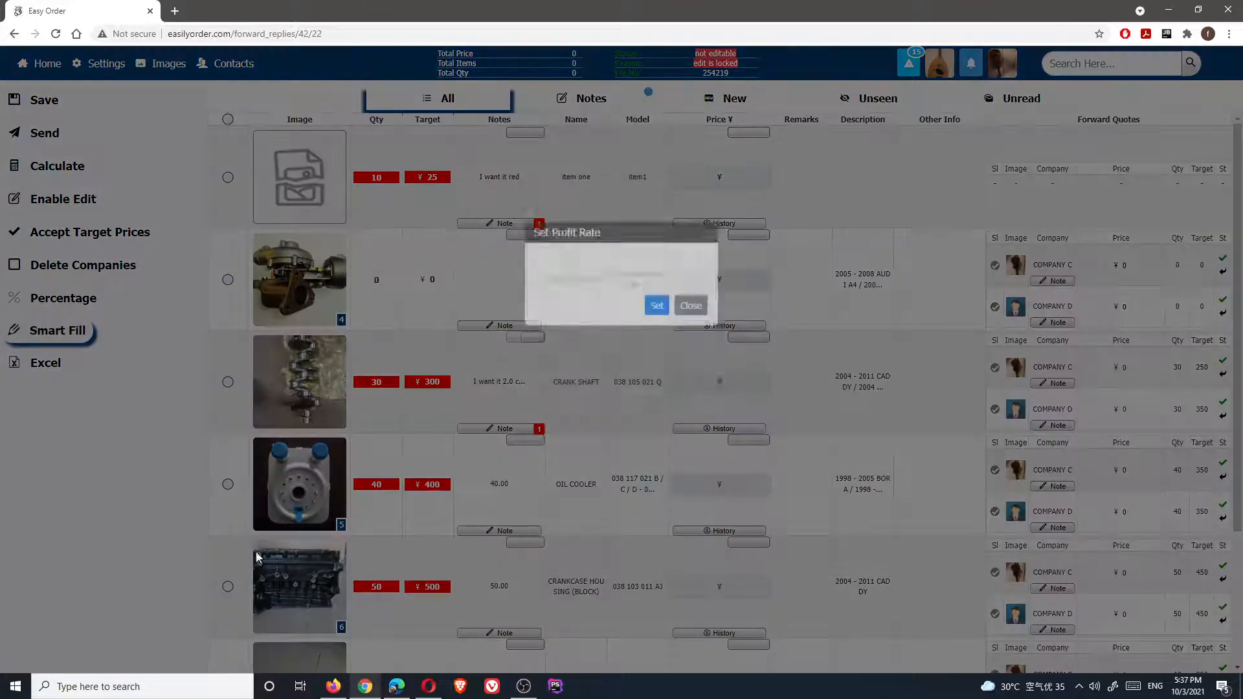
{"action": "left_click", "coordinate": [616, 354]}
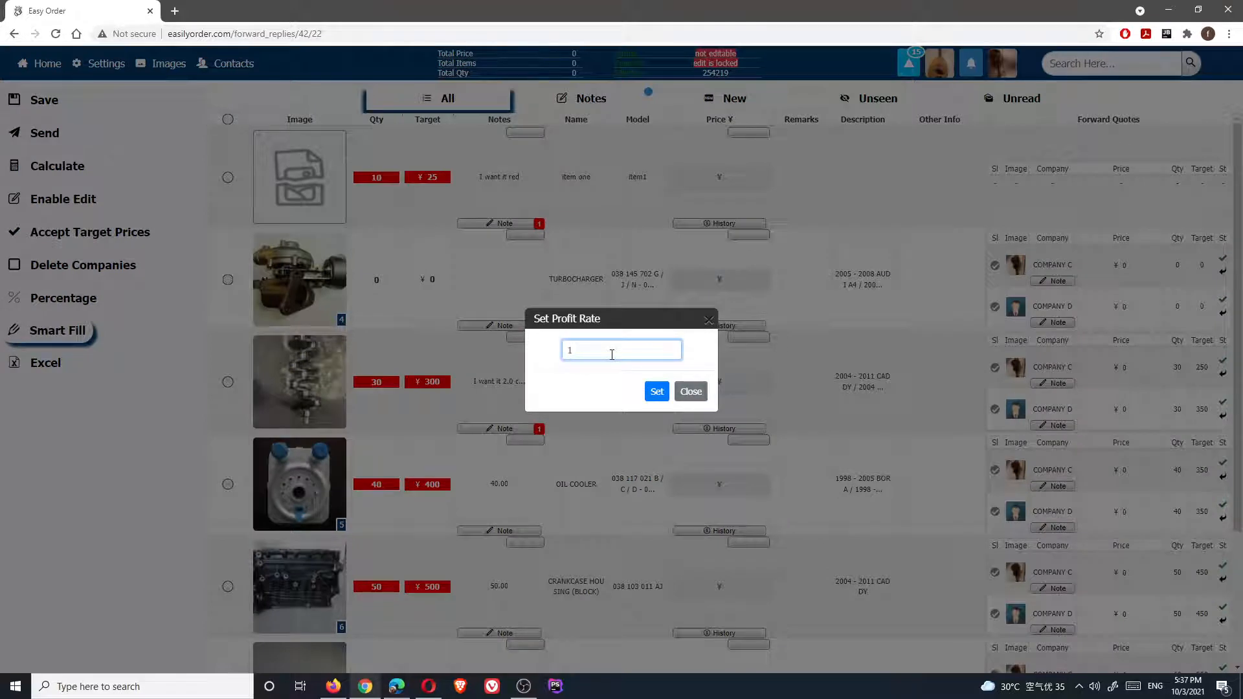
{"action": "left_click", "coordinate": [657, 391]}
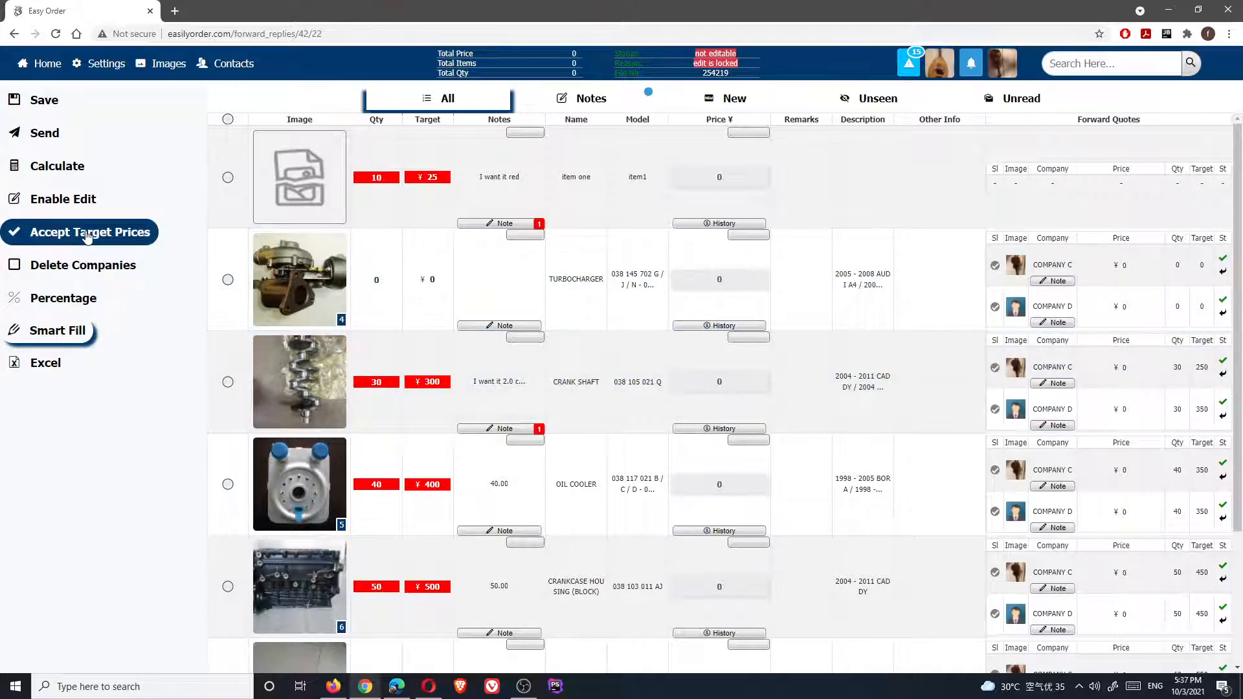
{"action": "left_click", "coordinate": [73, 233]}
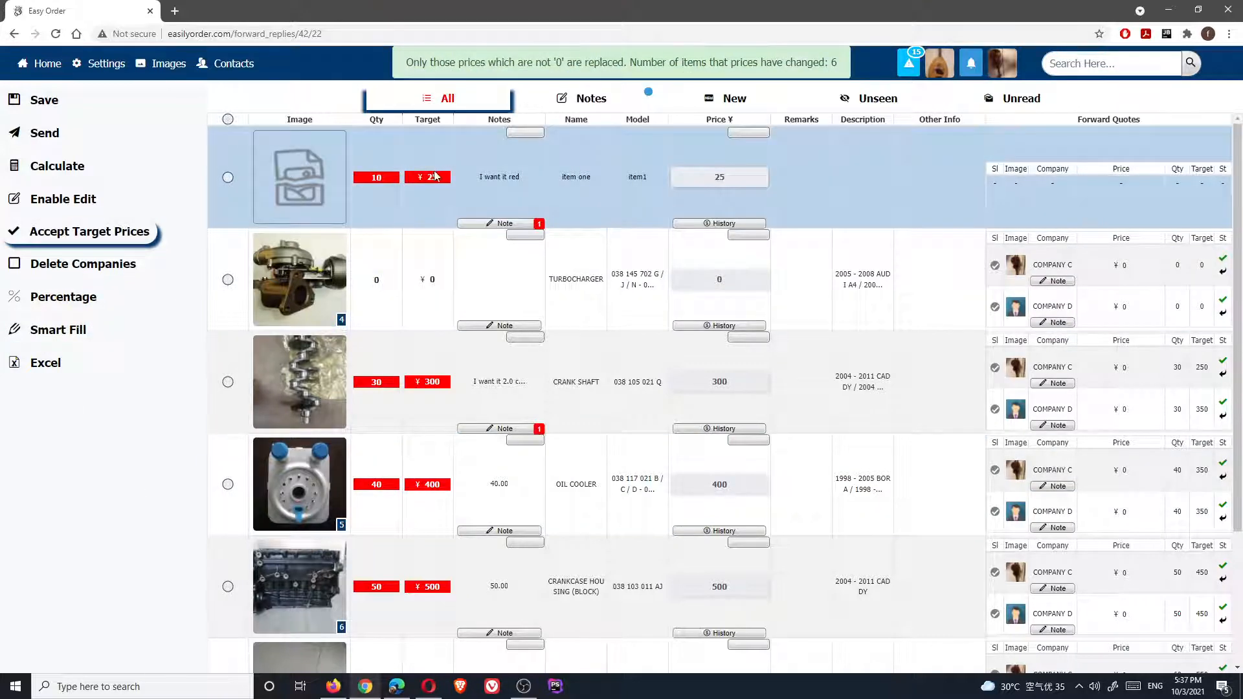
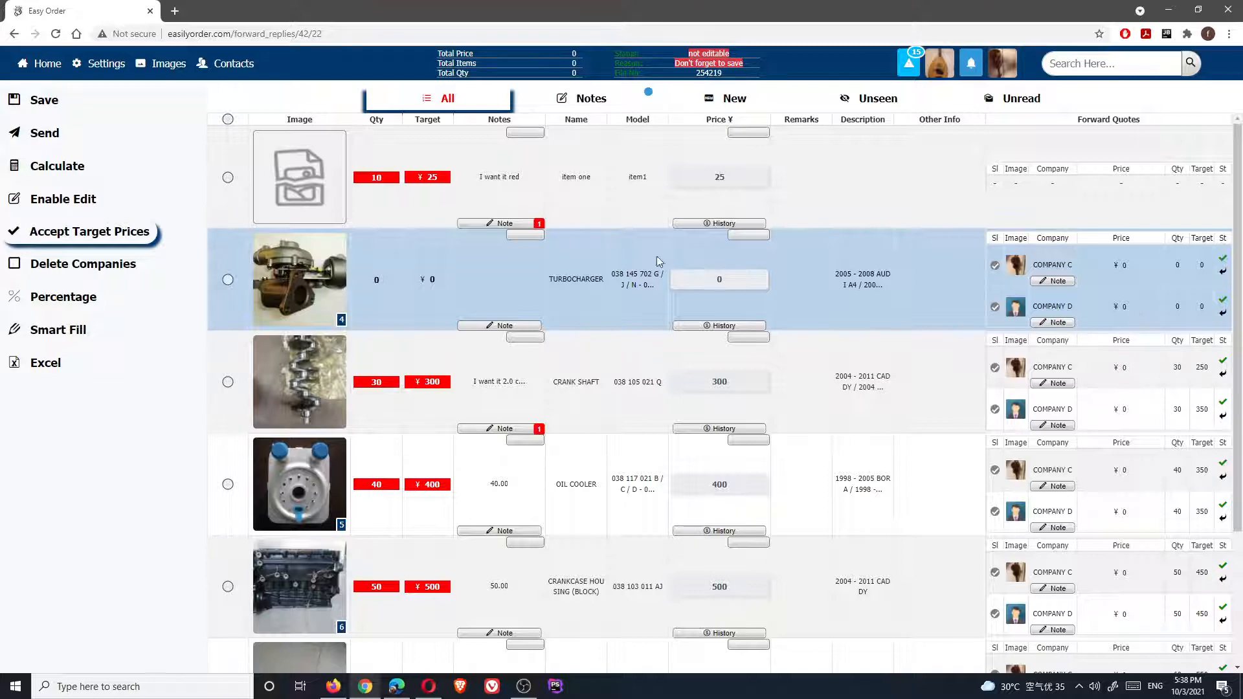
Switch to the Edge window showing the supplier's received inquiry with targets 250–550
{"action": "left_click", "coordinate": [430, 182]}
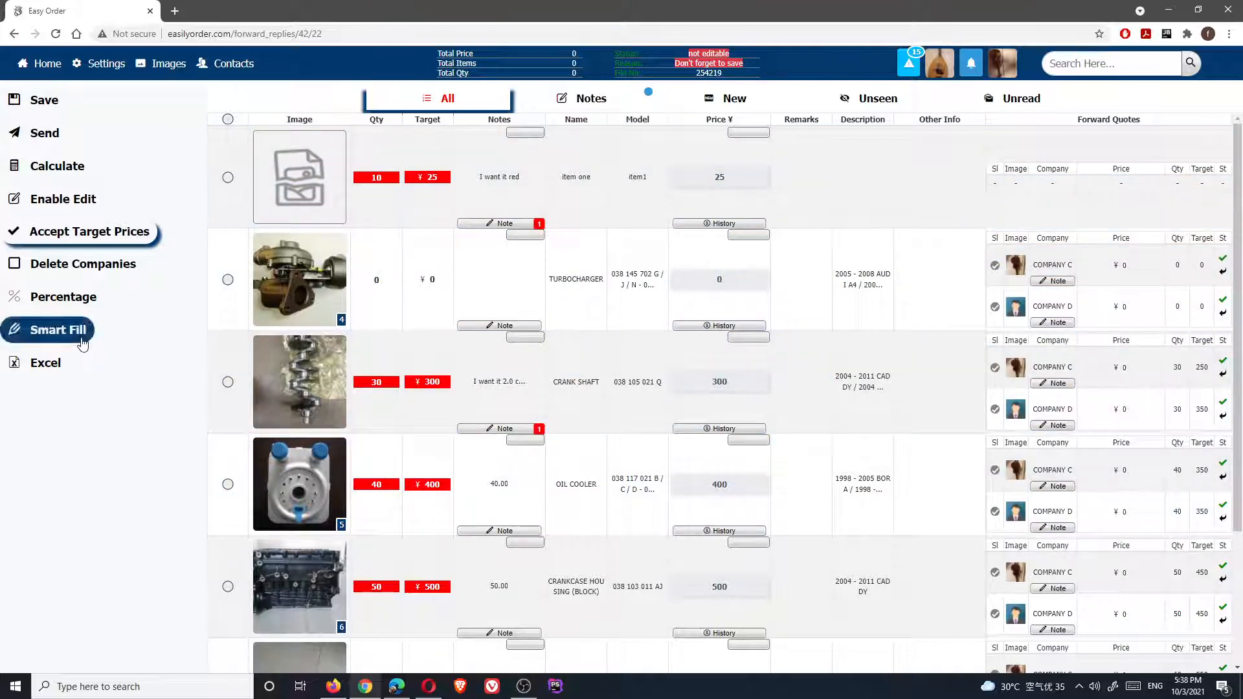
{"action": "left_click", "coordinate": [397, 687]}
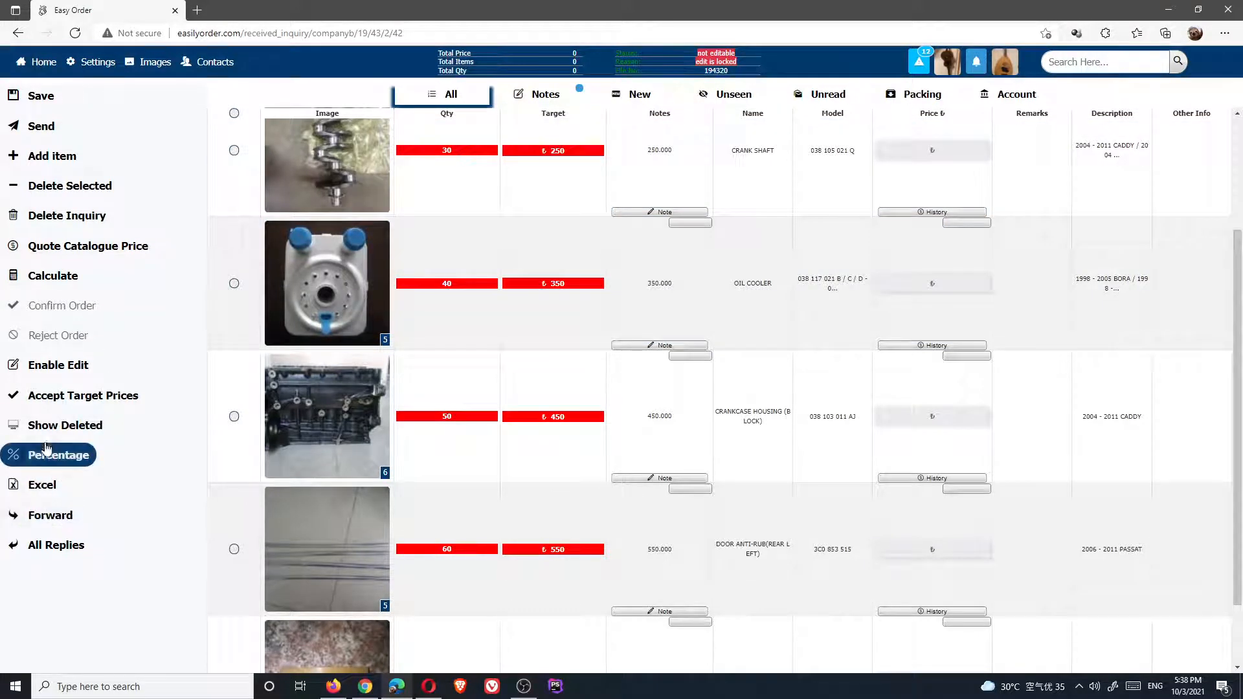
Enable editing and copy each target price into the price column (250, 350, 450…)
{"action": "left_click", "coordinate": [59, 365]}
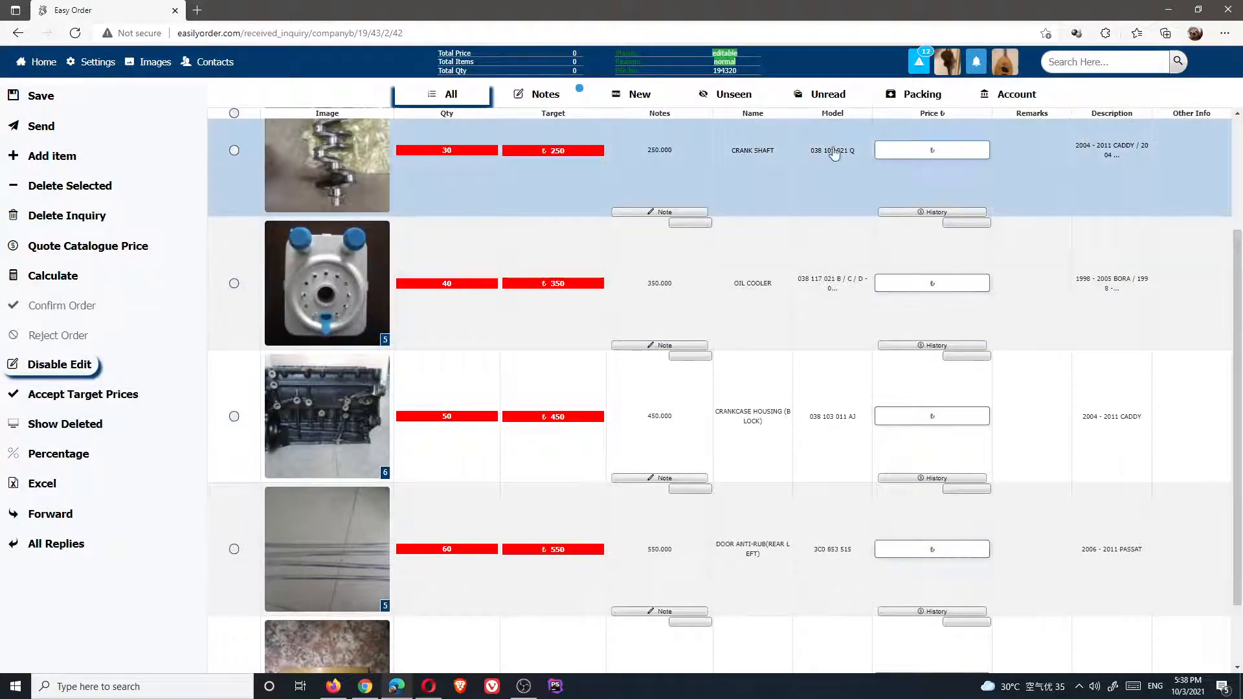
{"action": "left_click", "coordinate": [925, 150]}
{"action": "scroll", "coordinate": [729, 182], "scroll_direction": "up", "scroll_amount": 2}
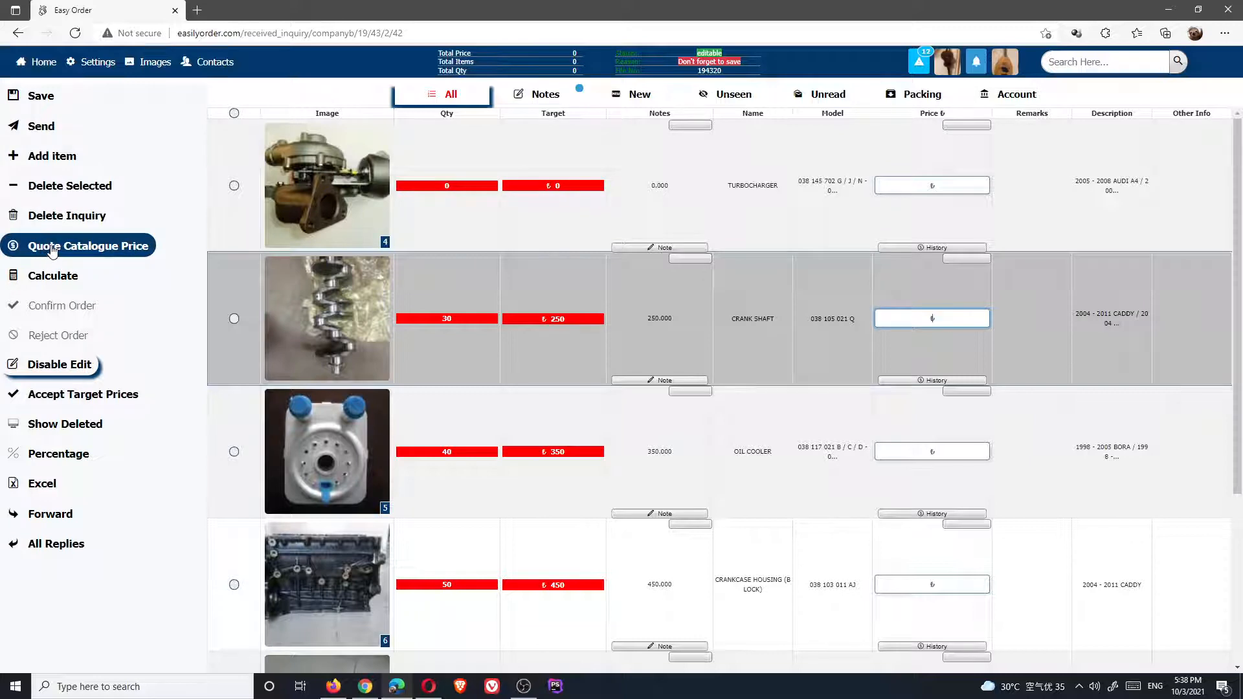
{"action": "left_click", "coordinate": [49, 395]}
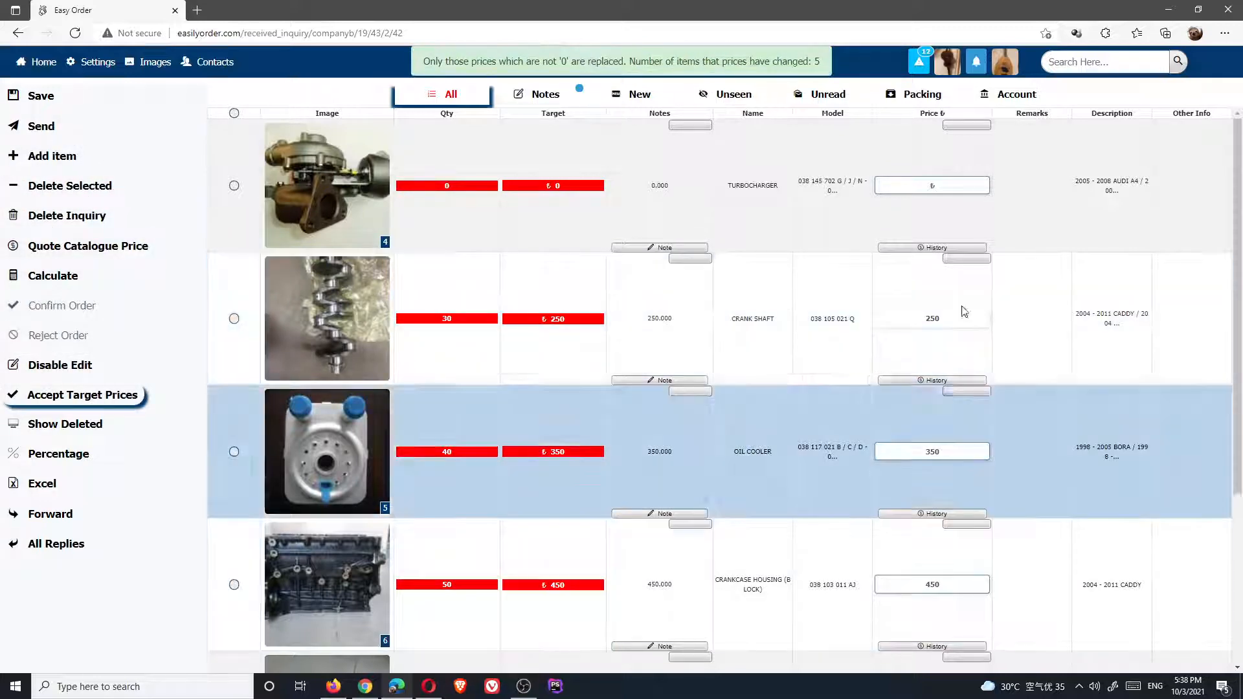
Price the turbocharger at 12
{"action": "left_click", "coordinate": [964, 186]}
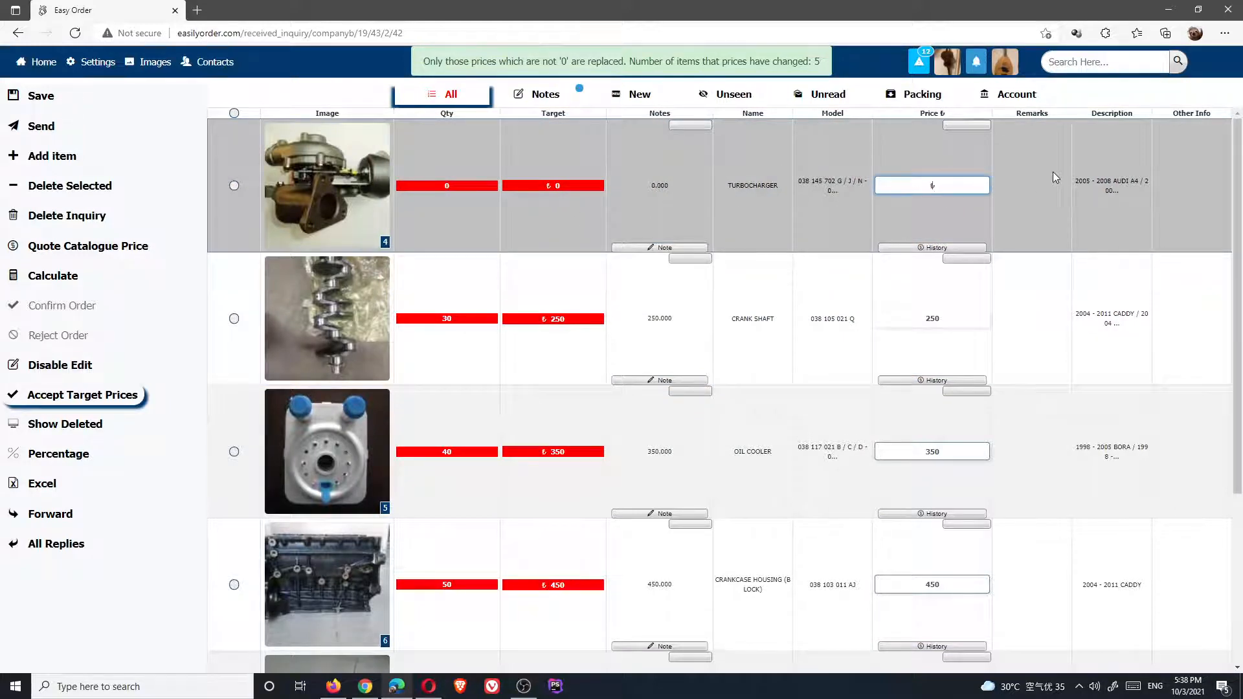
{"action": "type", "text": "12"}
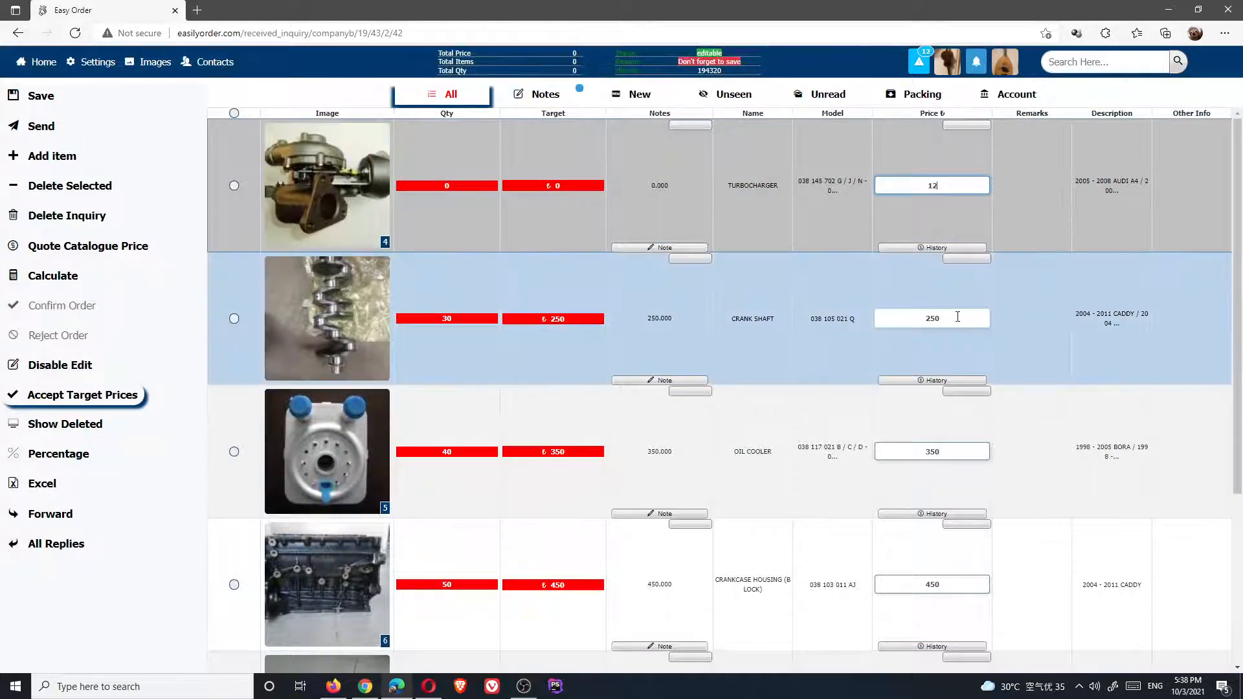
{"action": "left_click", "coordinate": [958, 317]}
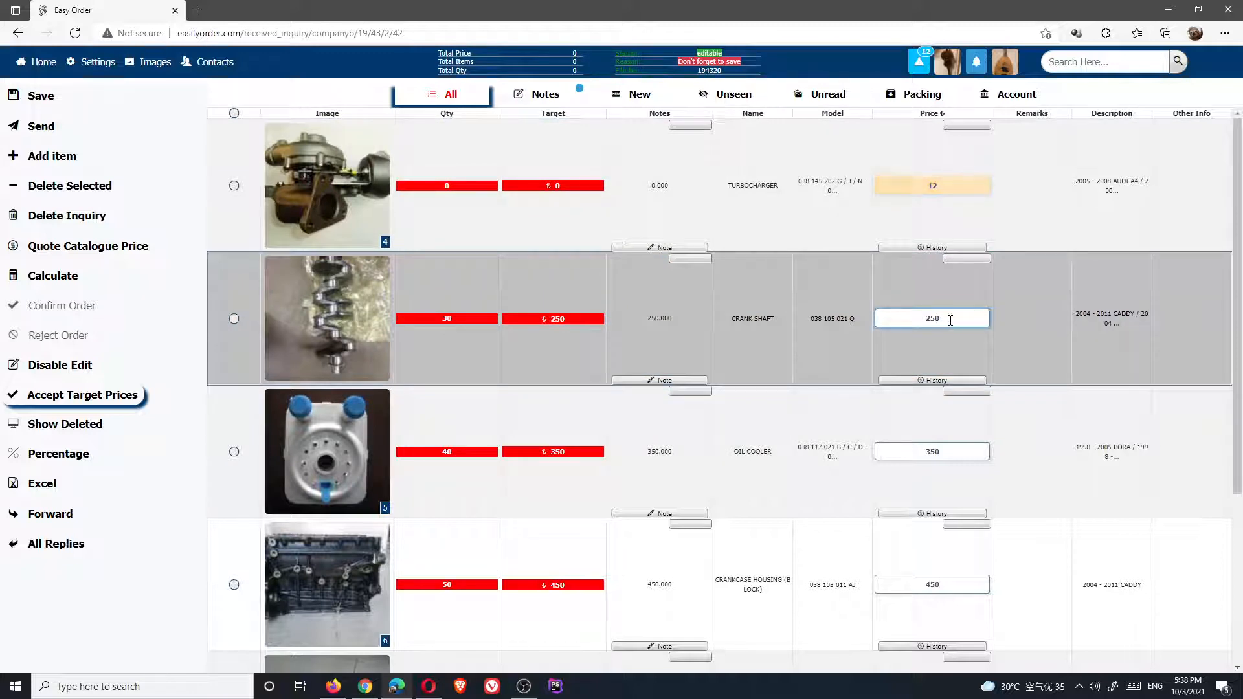
{"action": "left_click_drag", "start_coordinate": [950, 321], "coordinate": [908, 320]}
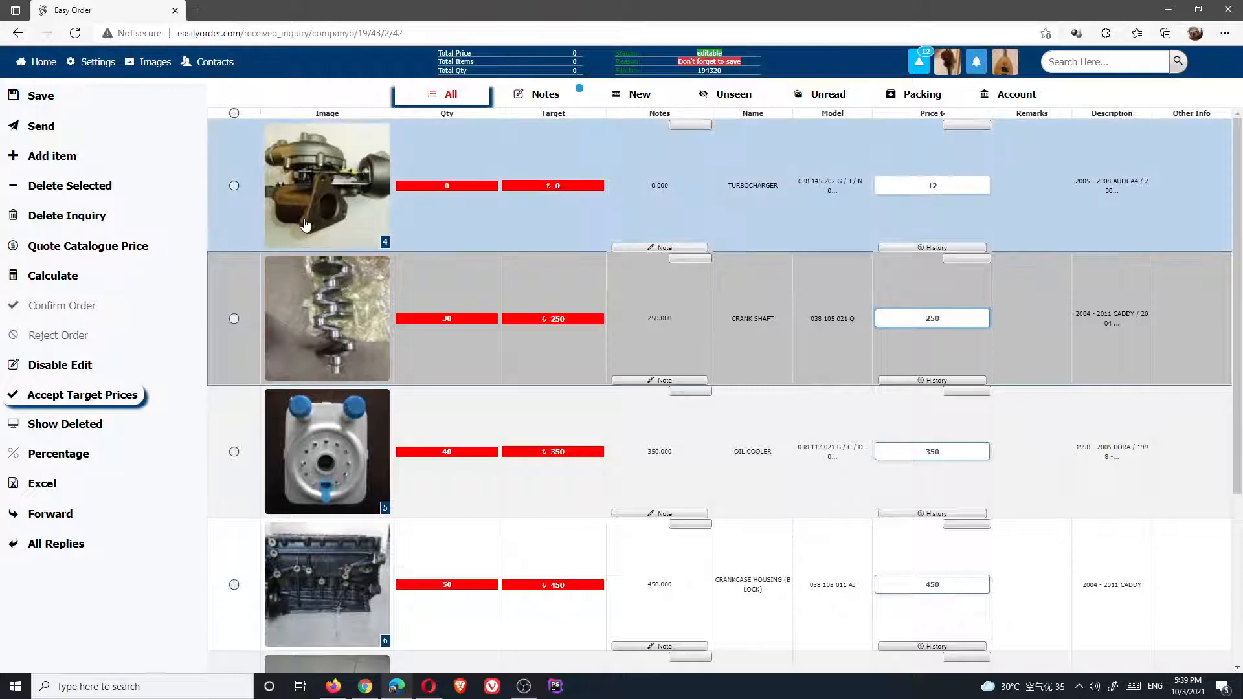
Select all items and raise their prices by 5 percent
{"action": "left_click", "coordinate": [58, 454]}
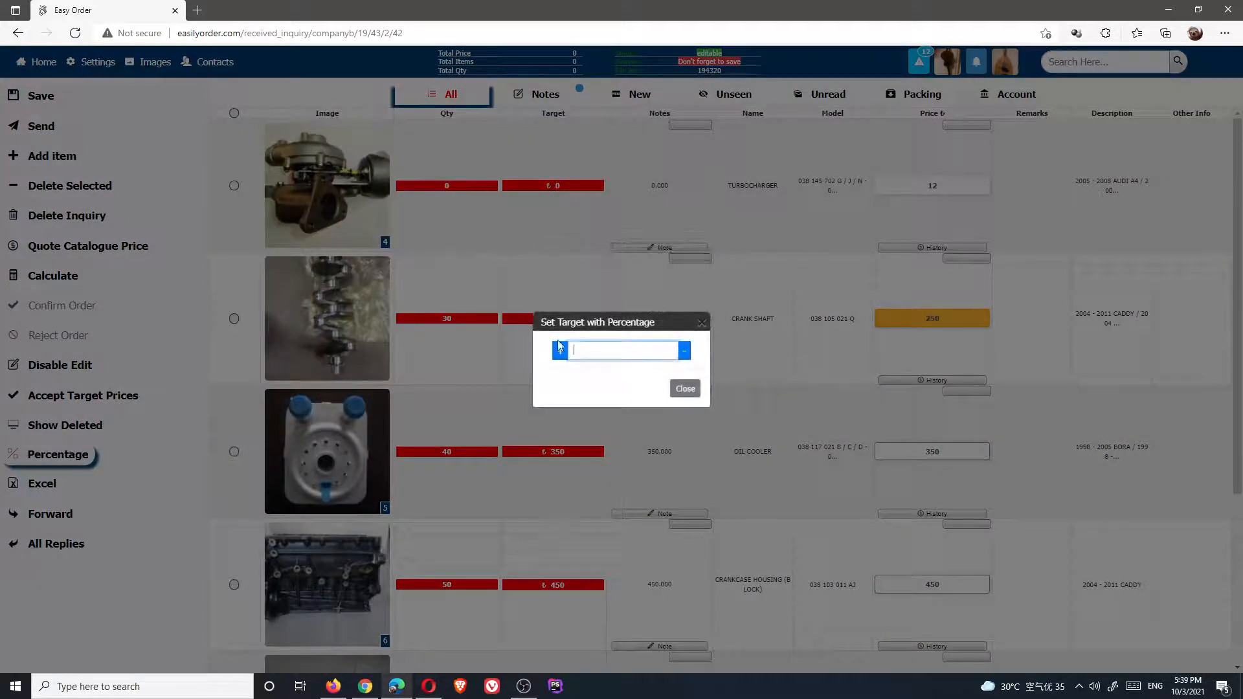
{"action": "left_click", "coordinate": [605, 353]}
{"action": "type", "text": "5"}
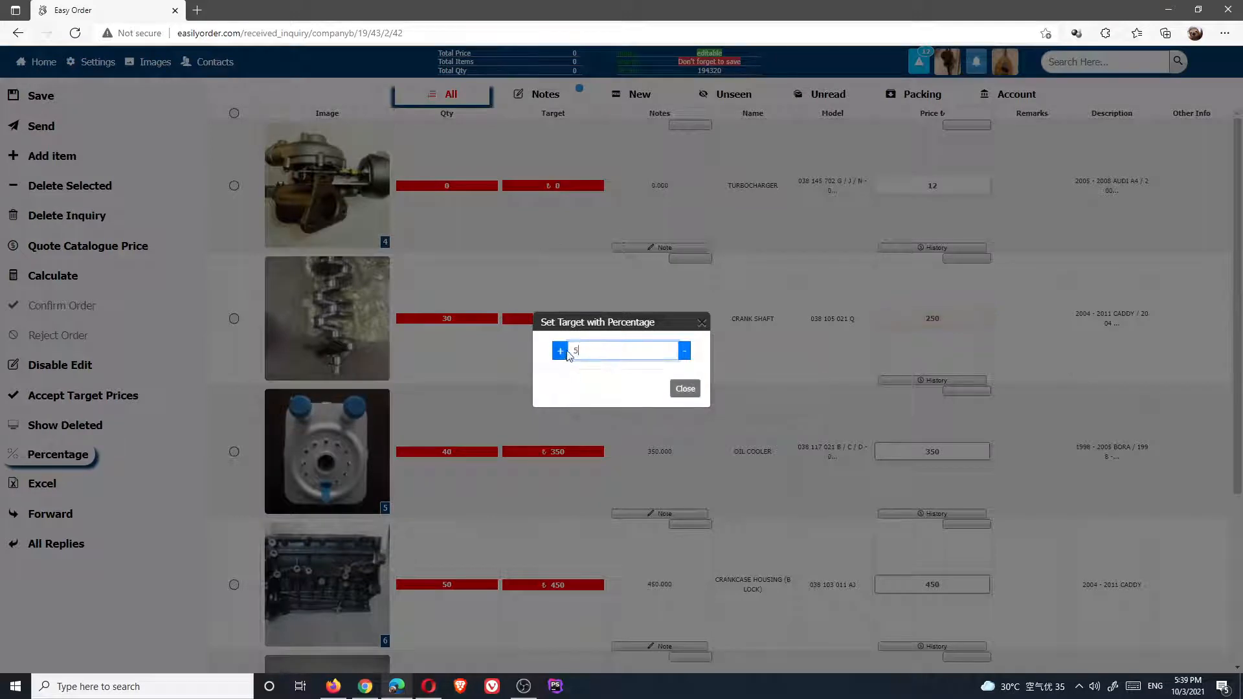
{"action": "left_click", "coordinate": [561, 353]}
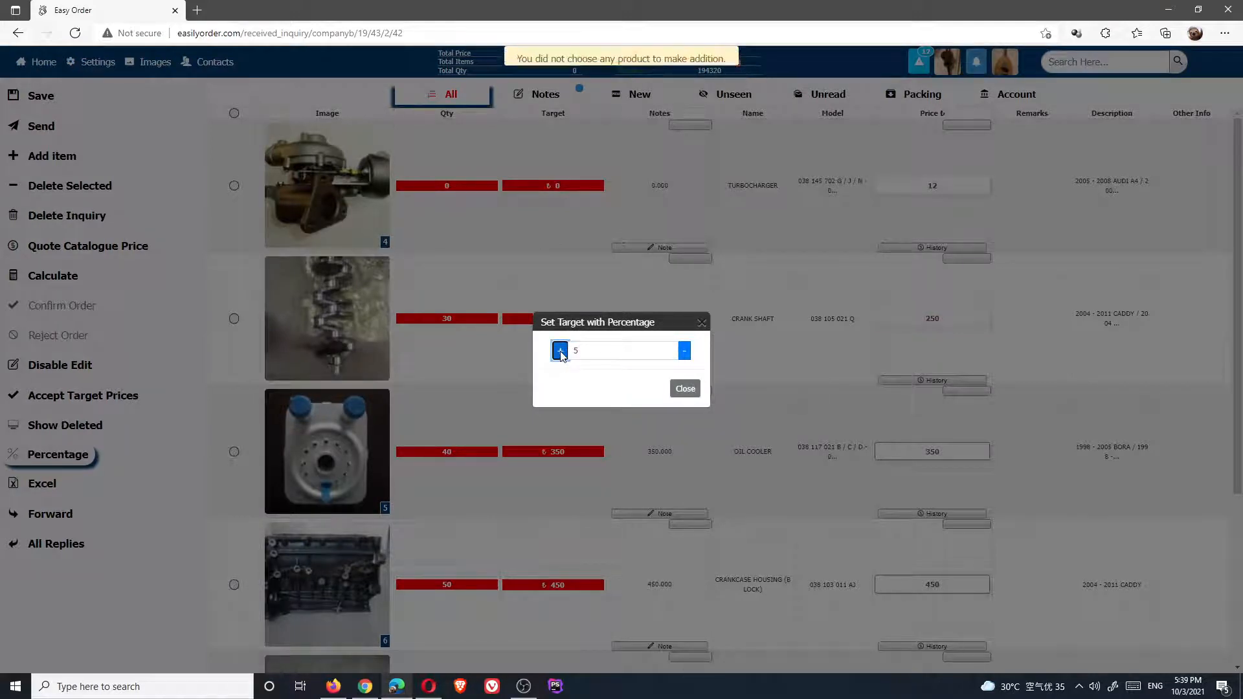
{"action": "left_click", "coordinate": [361, 178]}
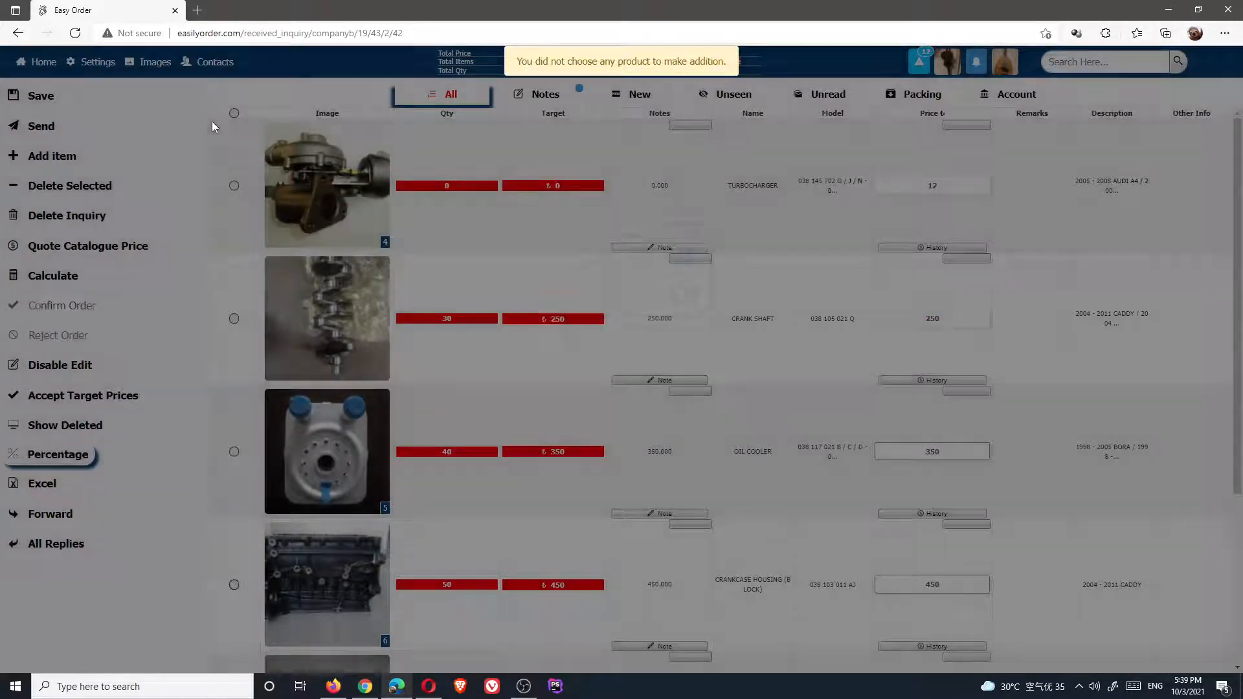
{"action": "left_click", "coordinate": [234, 114]}
{"action": "left_click", "coordinate": [74, 455]}
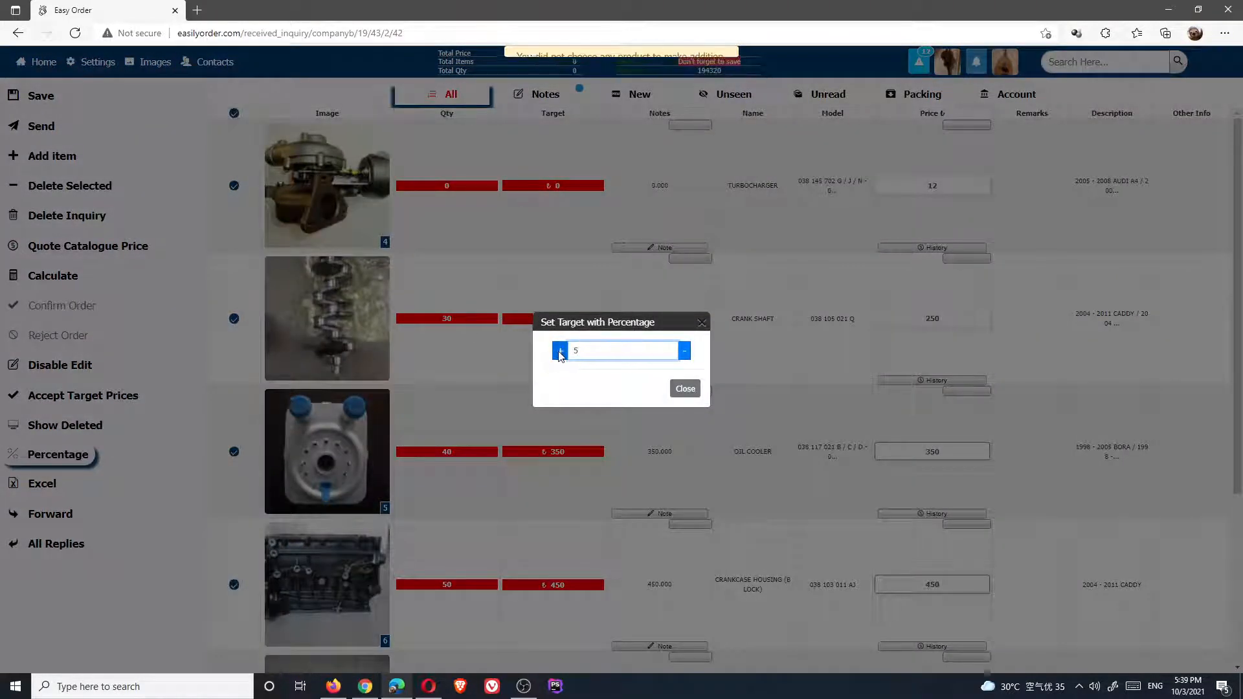
{"action": "left_click", "coordinate": [560, 352]}
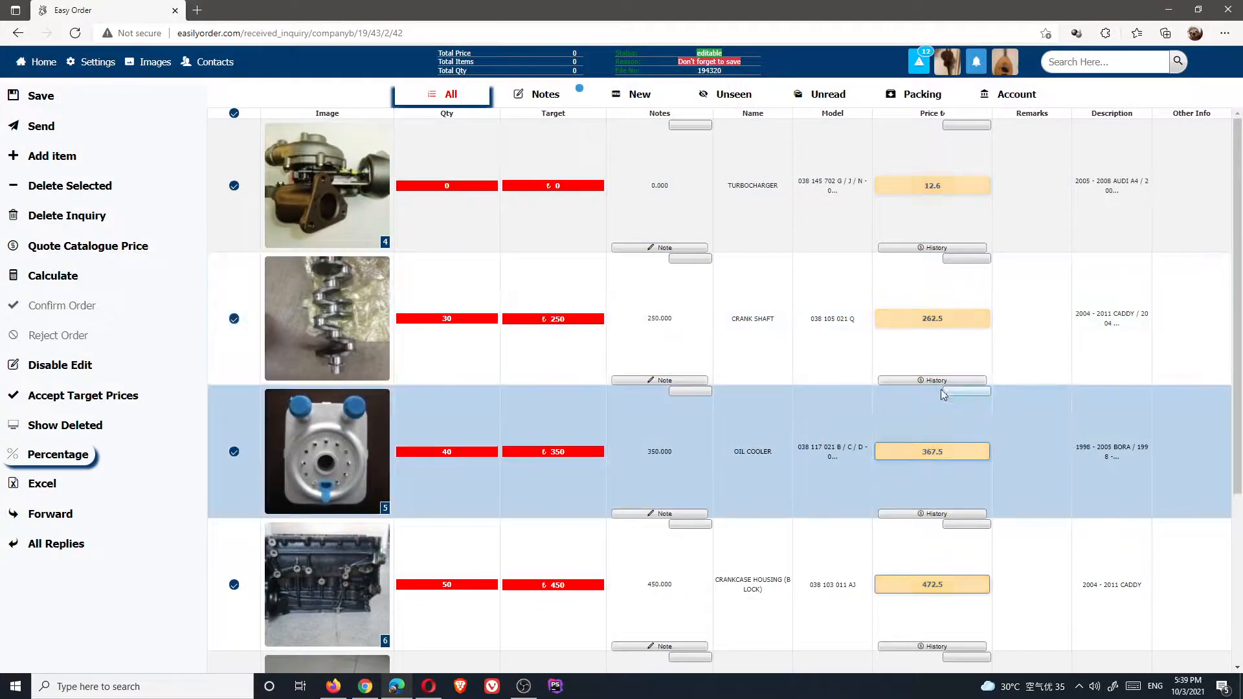
Send the priced reply (12.6, 262.5, 367.5, 472.5) back to the buyer
{"action": "scroll", "coordinate": [948, 414], "scroll_direction": "down", "scroll_amount": 4}
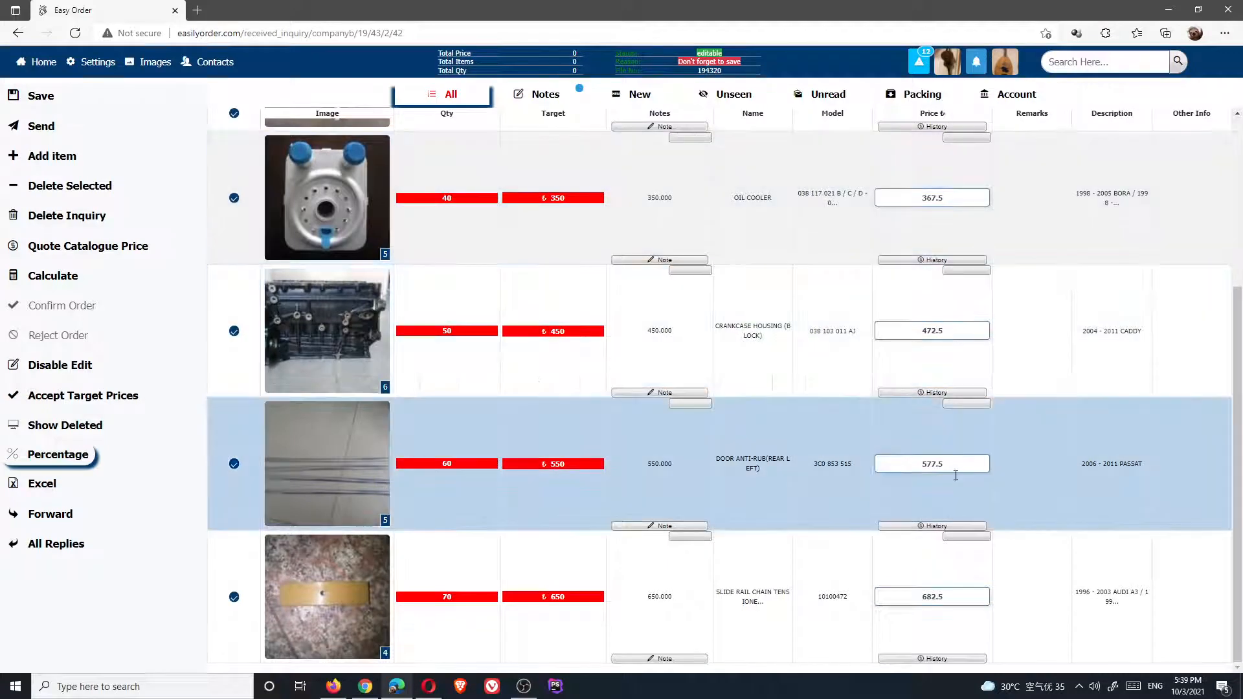
{"action": "scroll", "coordinate": [953, 516], "scroll_direction": "up", "scroll_amount": 3}
{"action": "scroll", "coordinate": [952, 516], "scroll_direction": "down", "scroll_amount": 3}
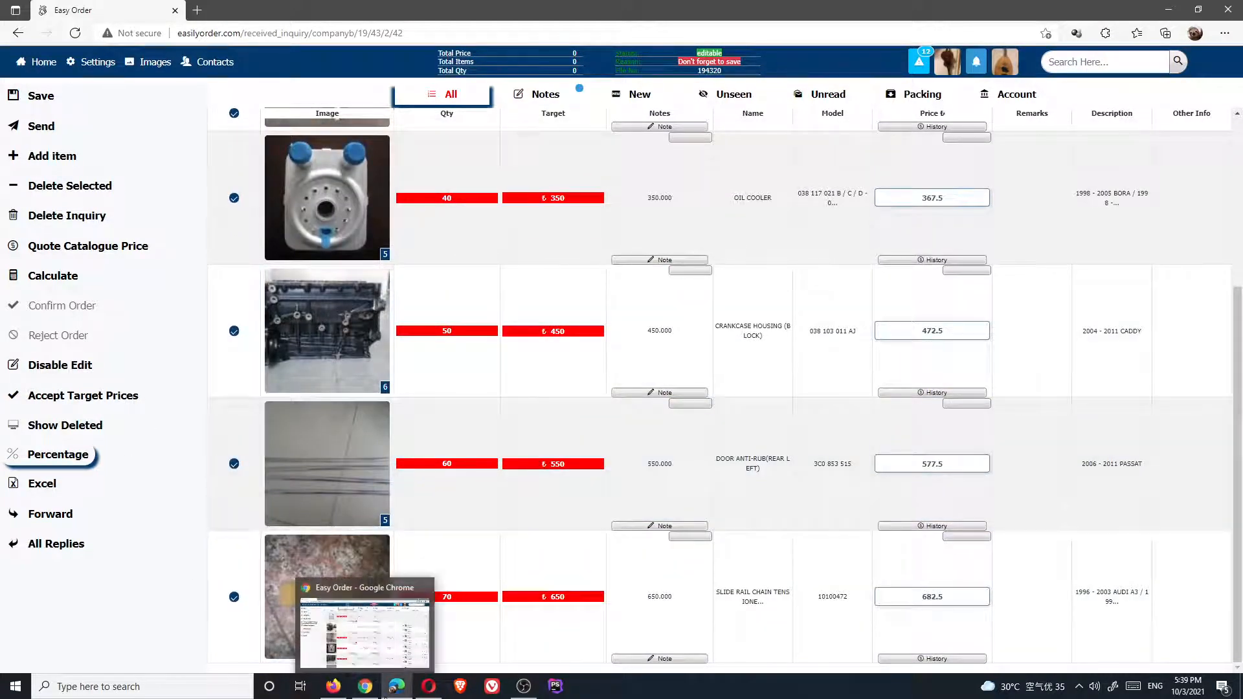
{"action": "mouse_move", "coordinate": [392, 696]}
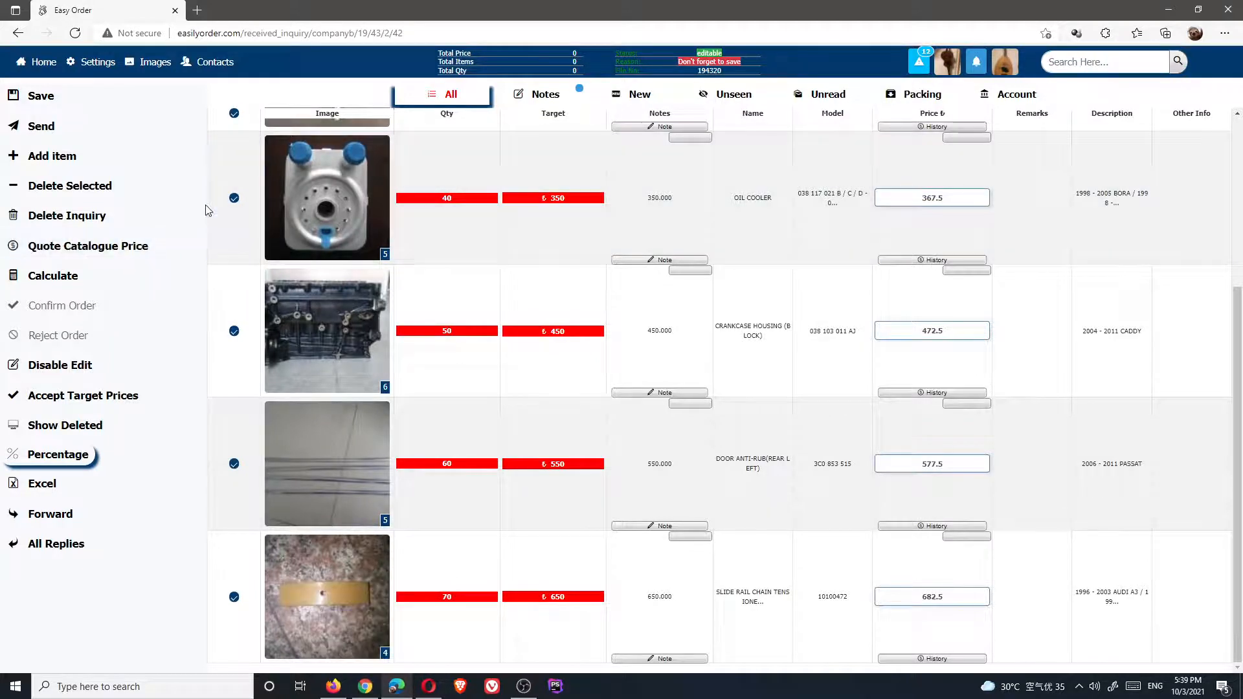
{"action": "left_click", "coordinate": [50, 128]}
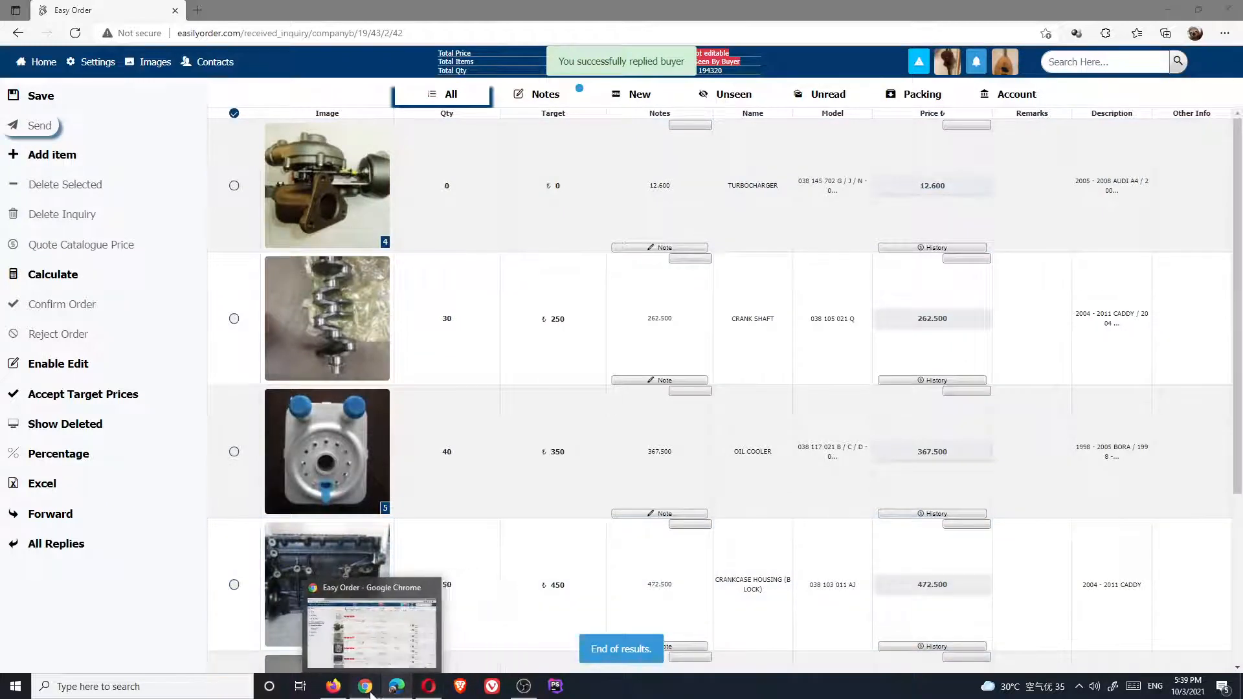
{"action": "left_click", "coordinate": [418, 689]}
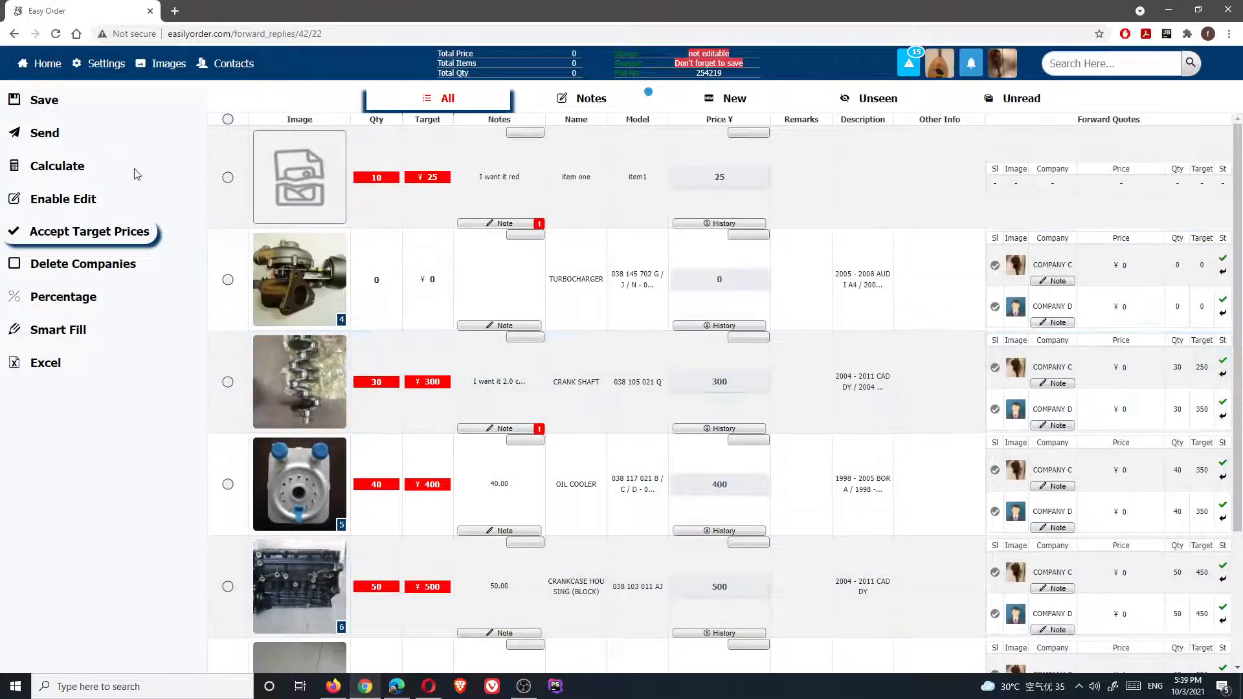
Return home saving the forwarded-reply changes, then bring up the other received inquiry window
{"action": "left_click", "coordinate": [47, 64]}
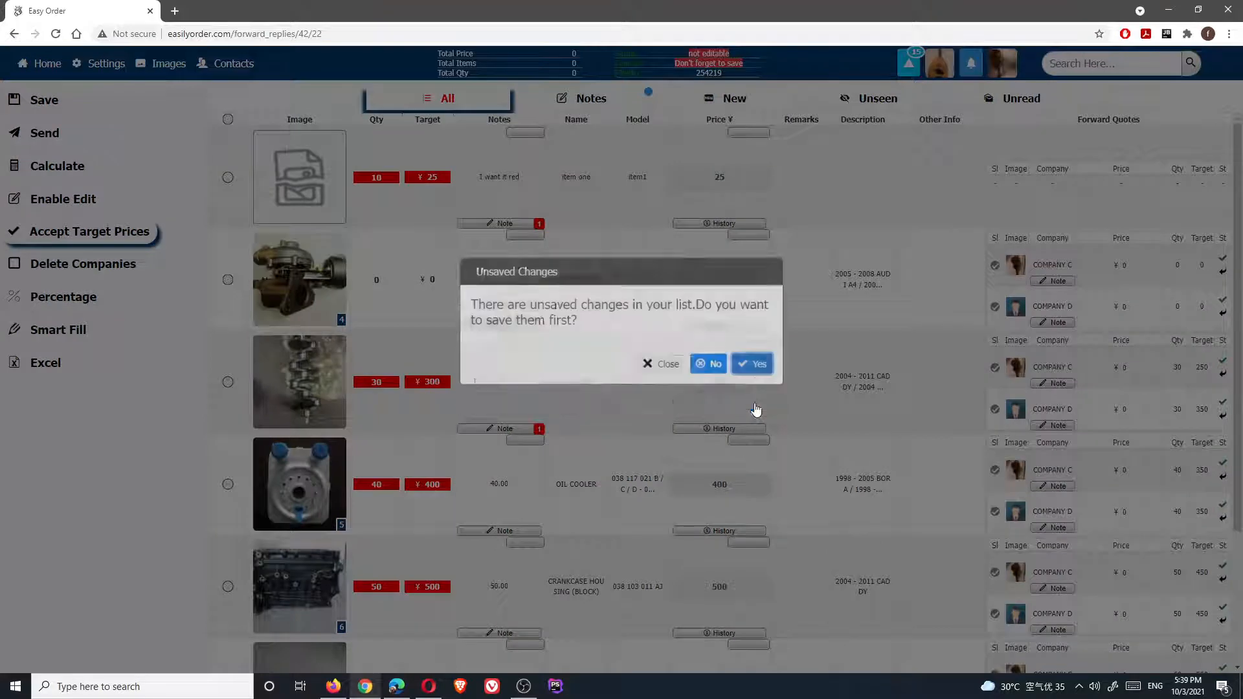
{"action": "left_click", "coordinate": [755, 404]}
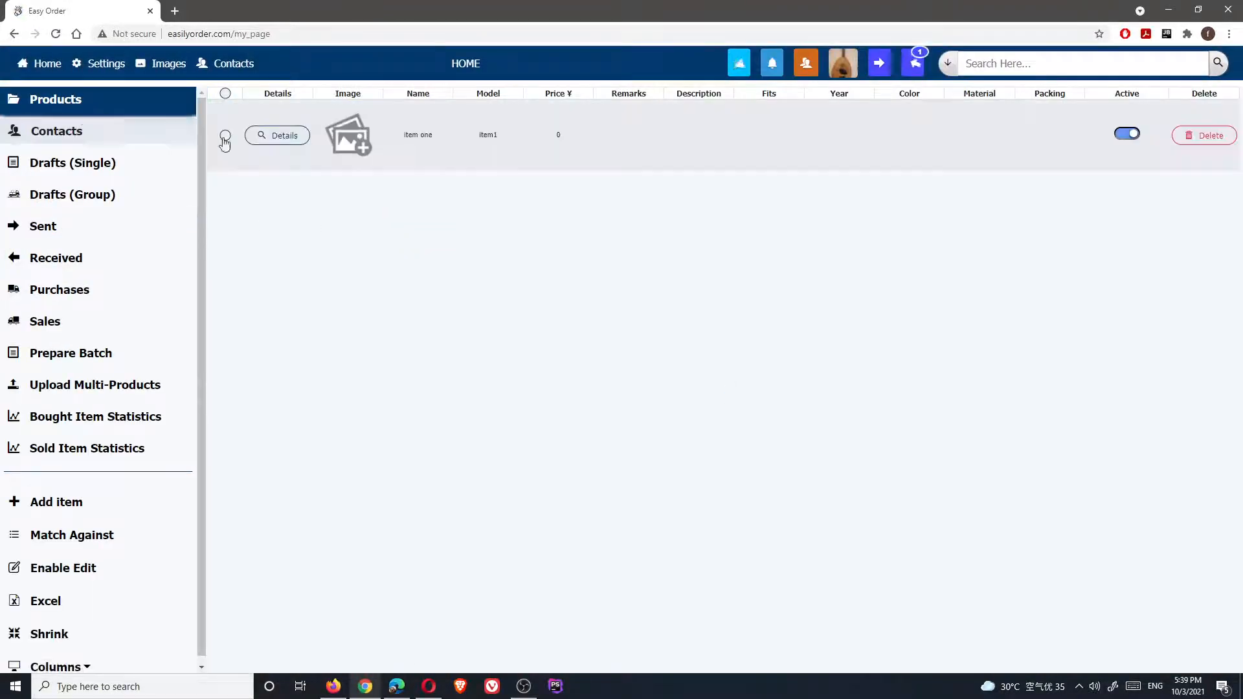
{"action": "left_click", "coordinate": [908, 62]}
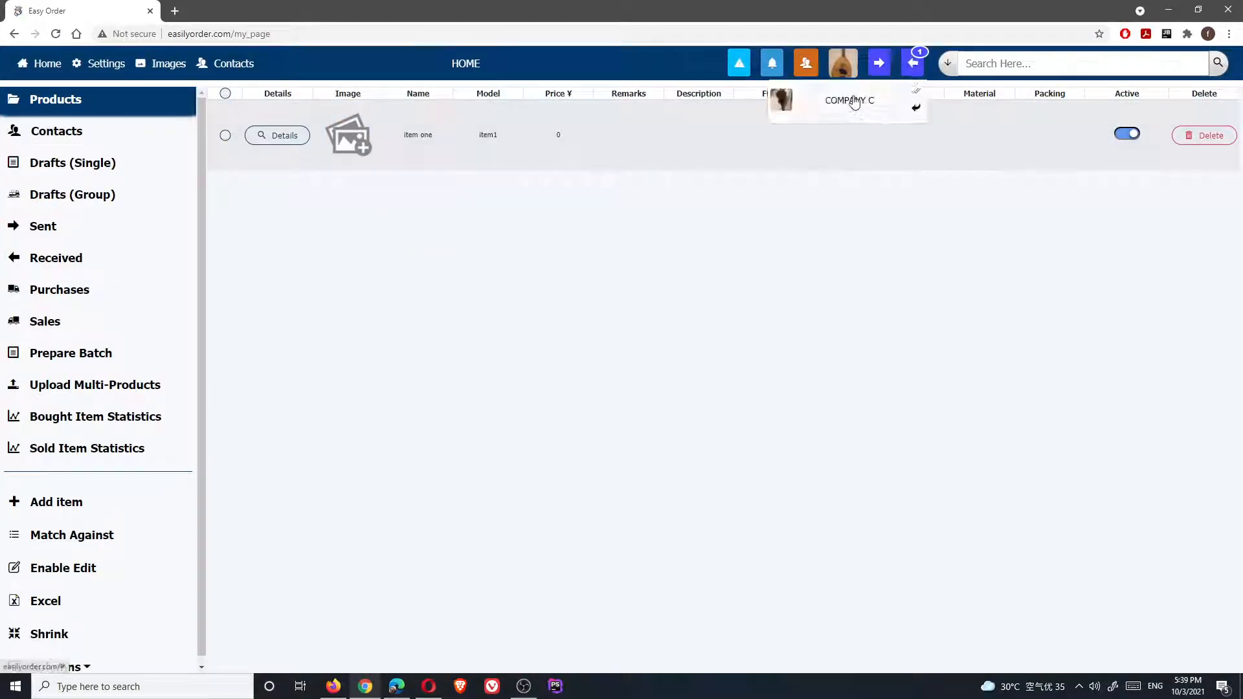
{"action": "left_click", "coordinate": [609, 393]}
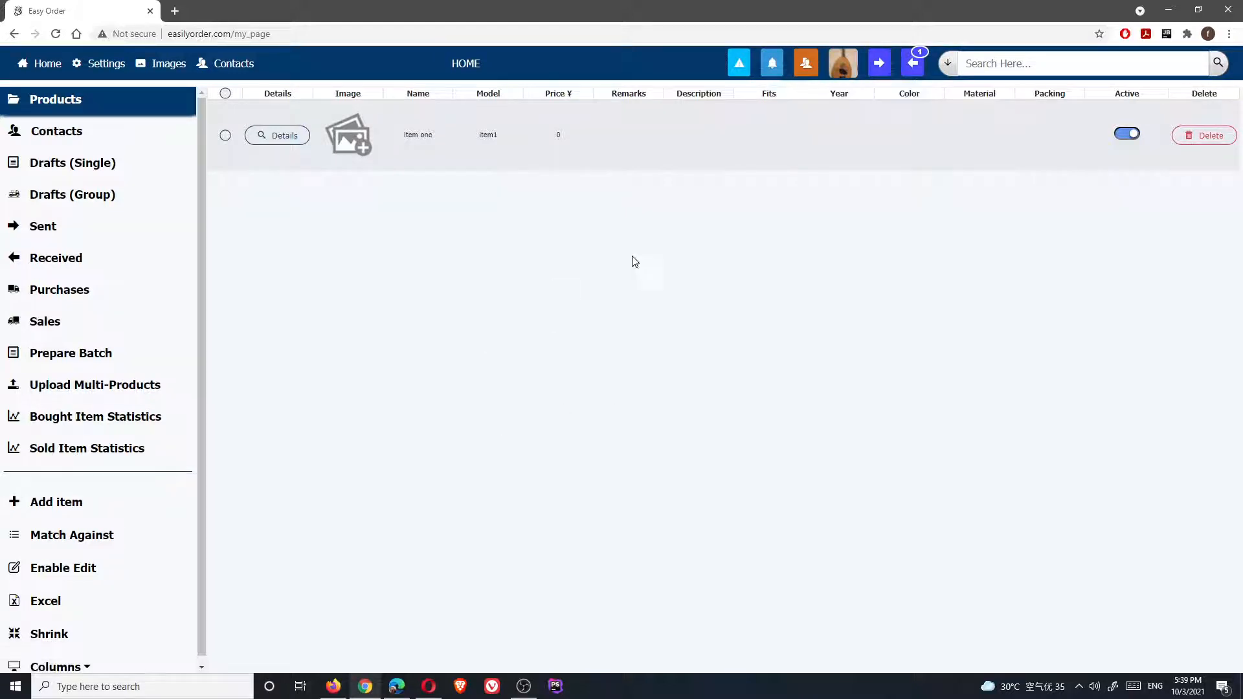
{"action": "left_click", "coordinate": [429, 687]}
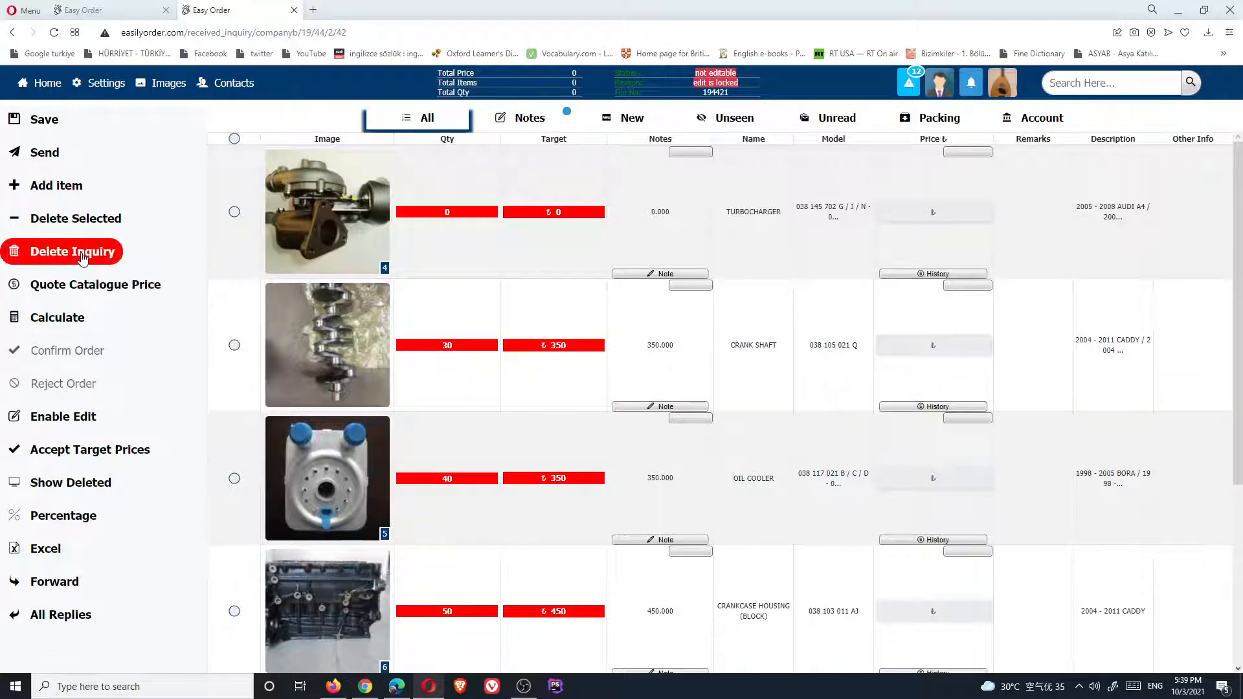
Fill the prices from their targets and make the inquiry editable
{"action": "left_click", "coordinate": [73, 449]}
{"action": "left_click", "coordinate": [969, 211]}
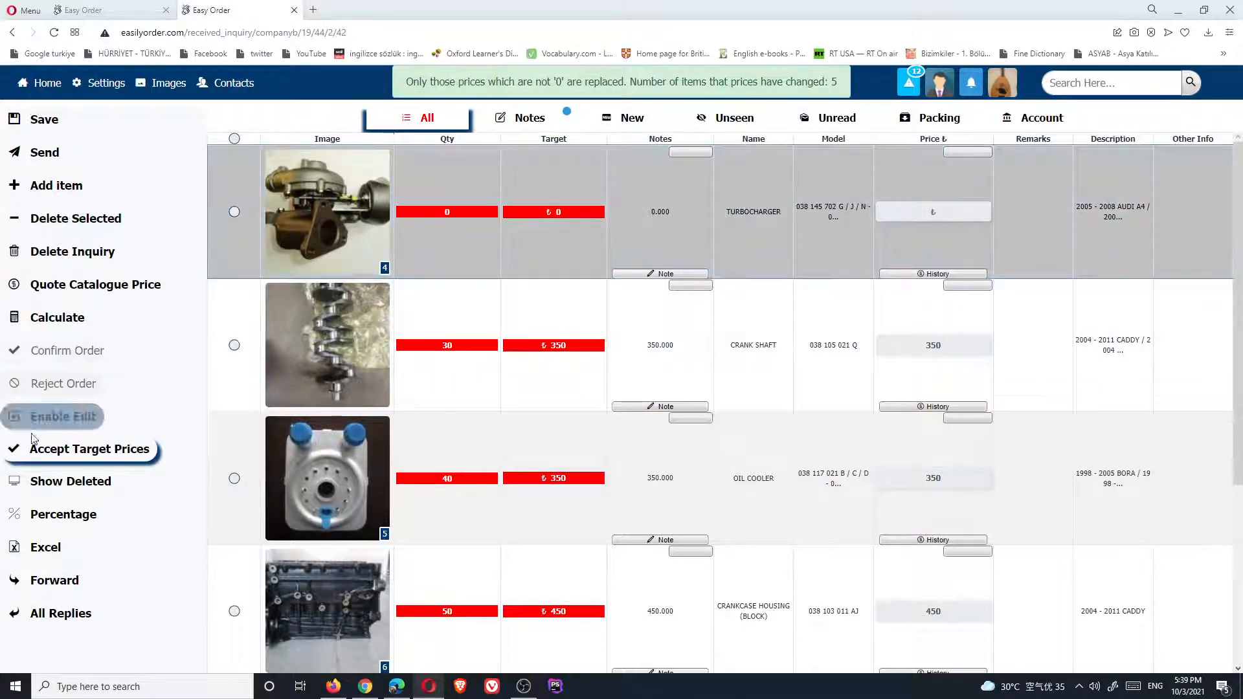
{"action": "left_click", "coordinate": [63, 416]}
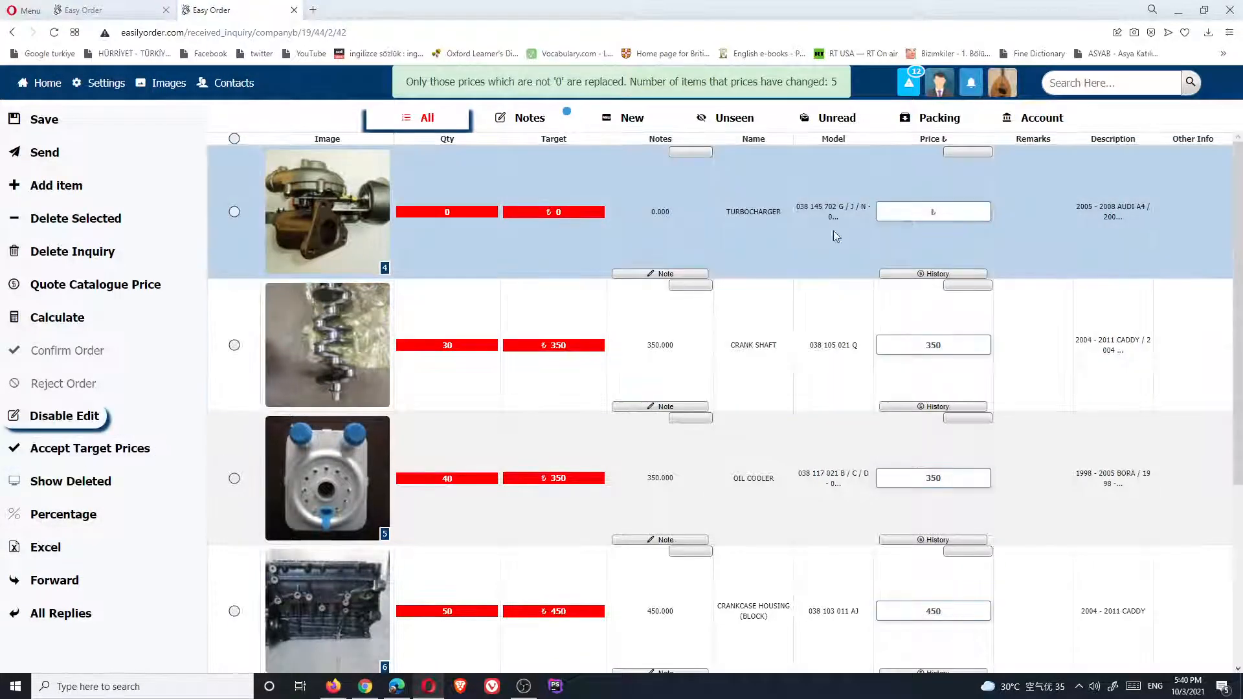
{"action": "left_click", "coordinate": [936, 211]}
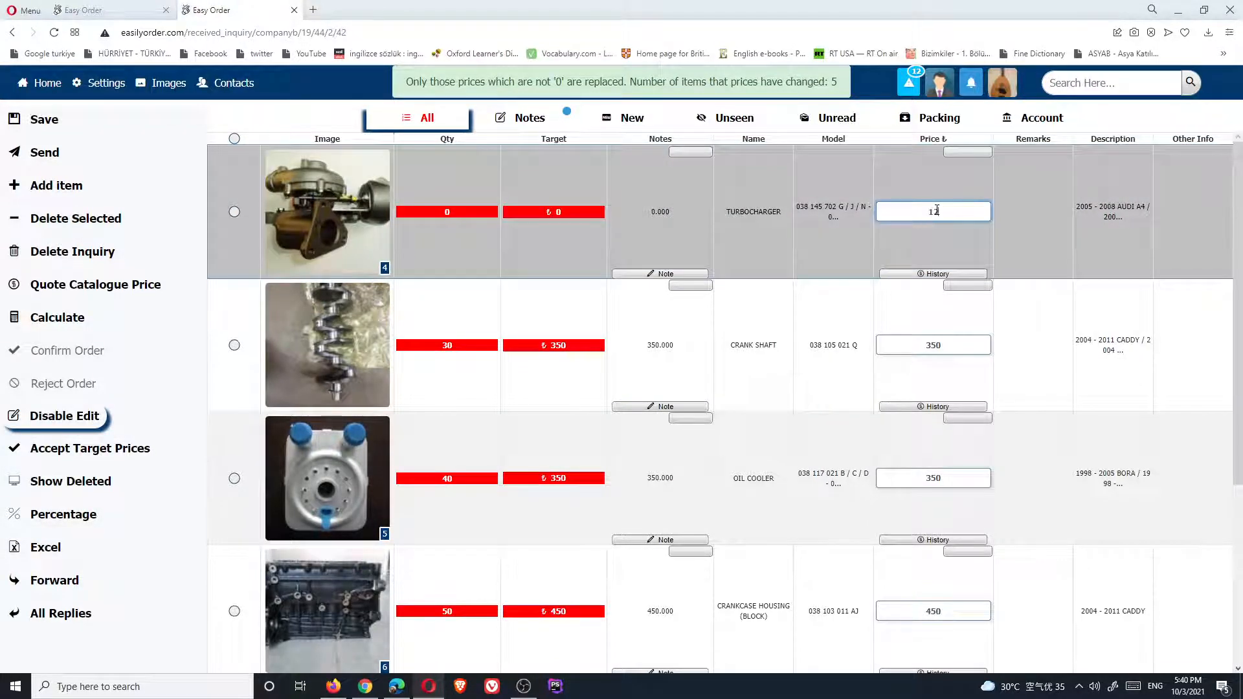
{"action": "scroll", "coordinate": [969, 434], "scroll_direction": "down", "scroll_amount": 2}
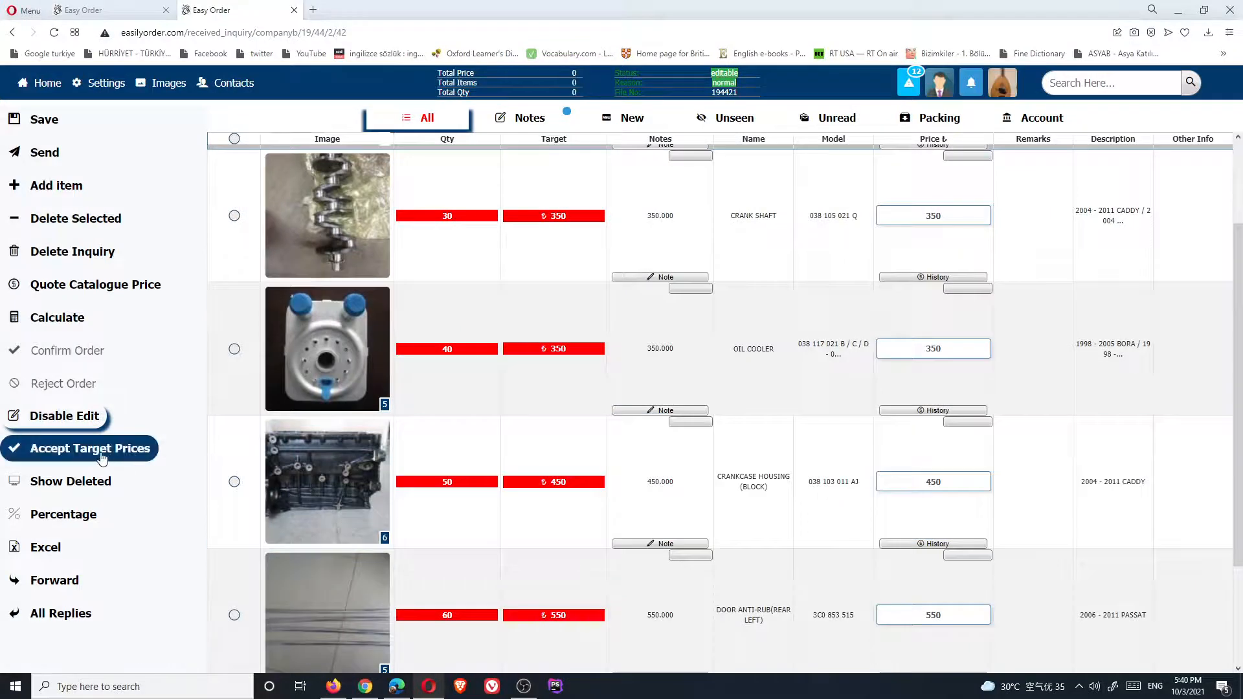
Raise all prices by 10% (385, 385, 495, 605) and send the reply to the buyer
{"action": "left_click", "coordinate": [64, 514]}
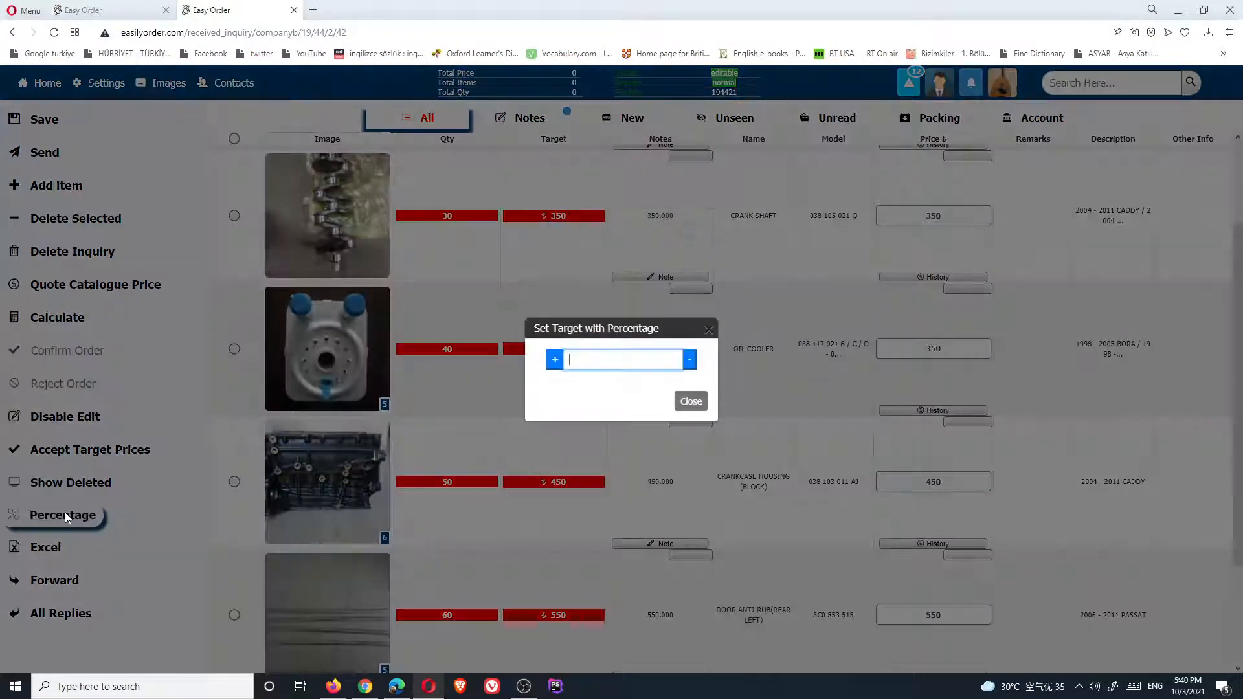
{"action": "left_click", "coordinate": [209, 460]}
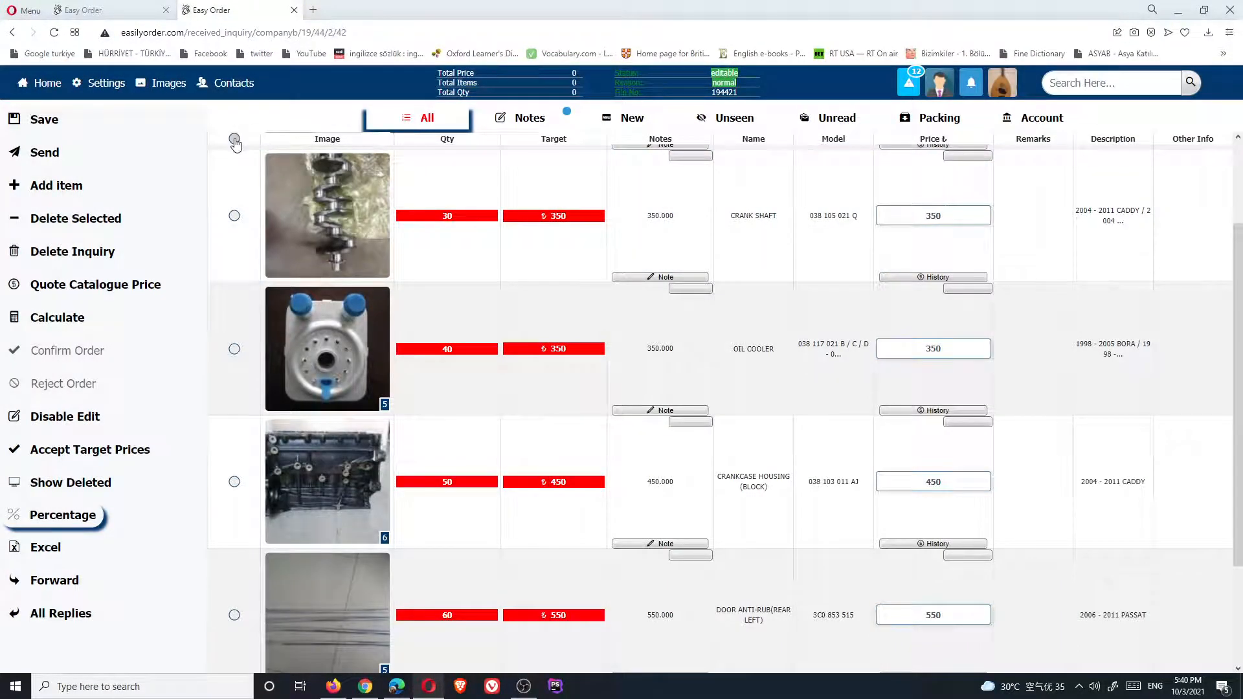
{"action": "left_click", "coordinate": [235, 140]}
{"action": "left_click", "coordinate": [63, 515]}
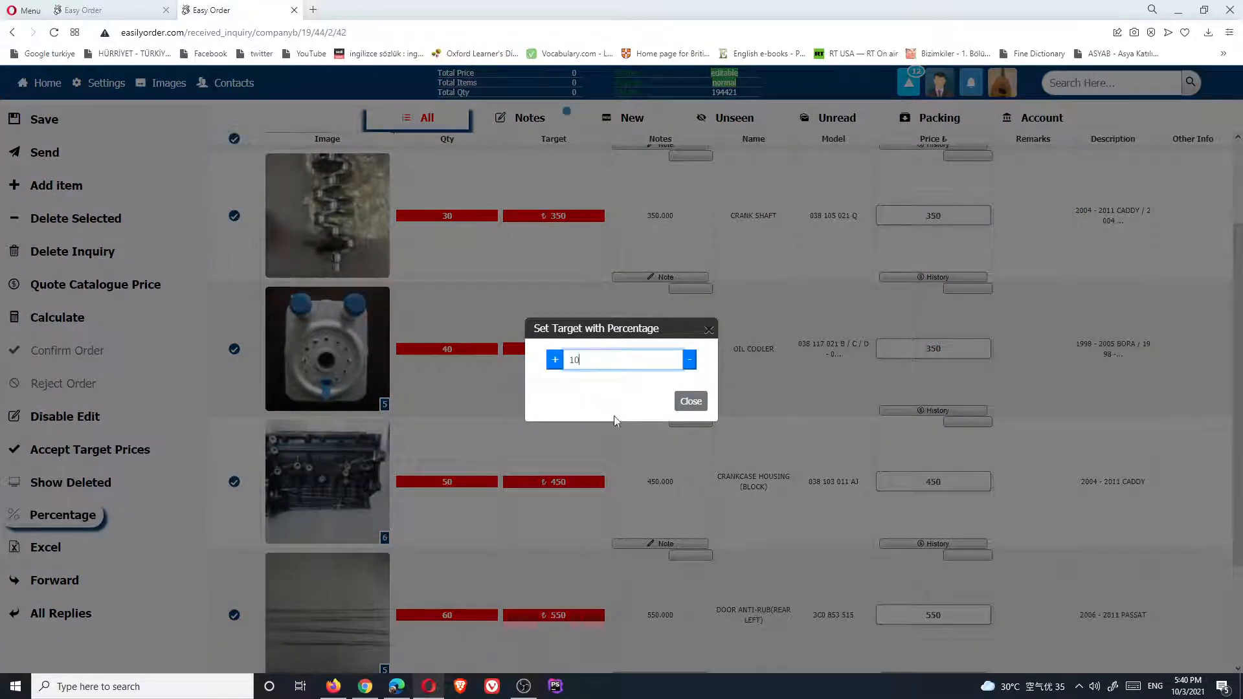
{"action": "left_click", "coordinate": [555, 359]}
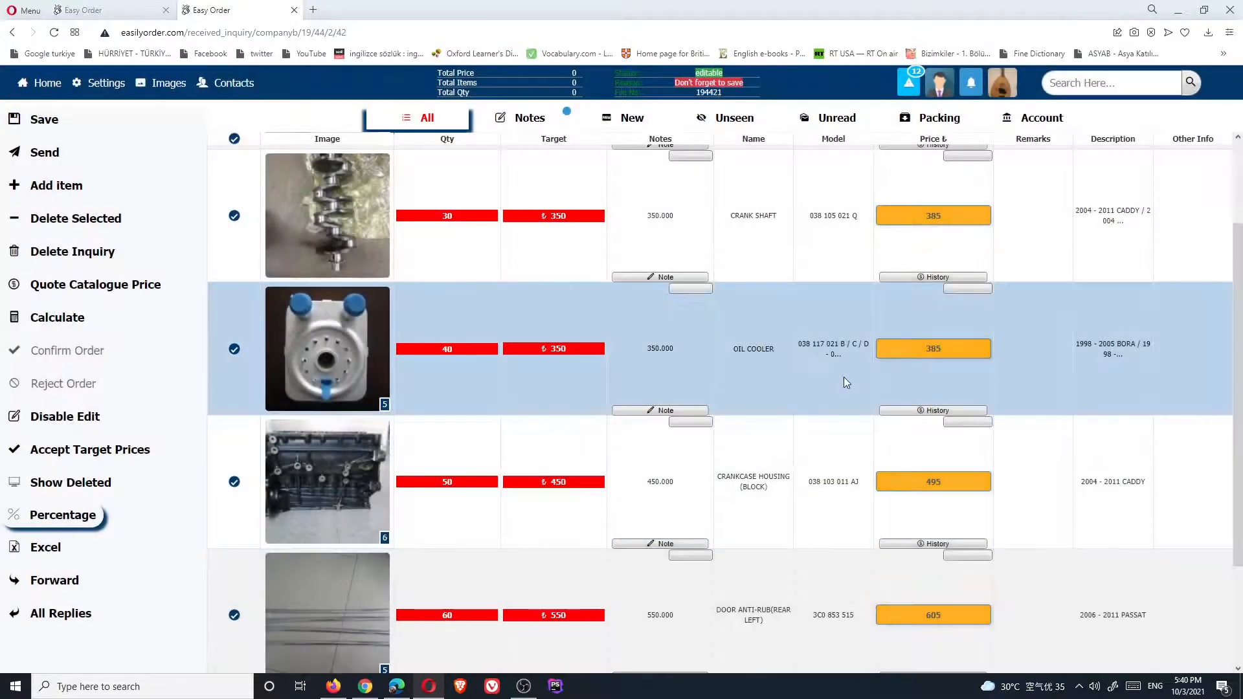
{"action": "left_click", "coordinate": [43, 152]}
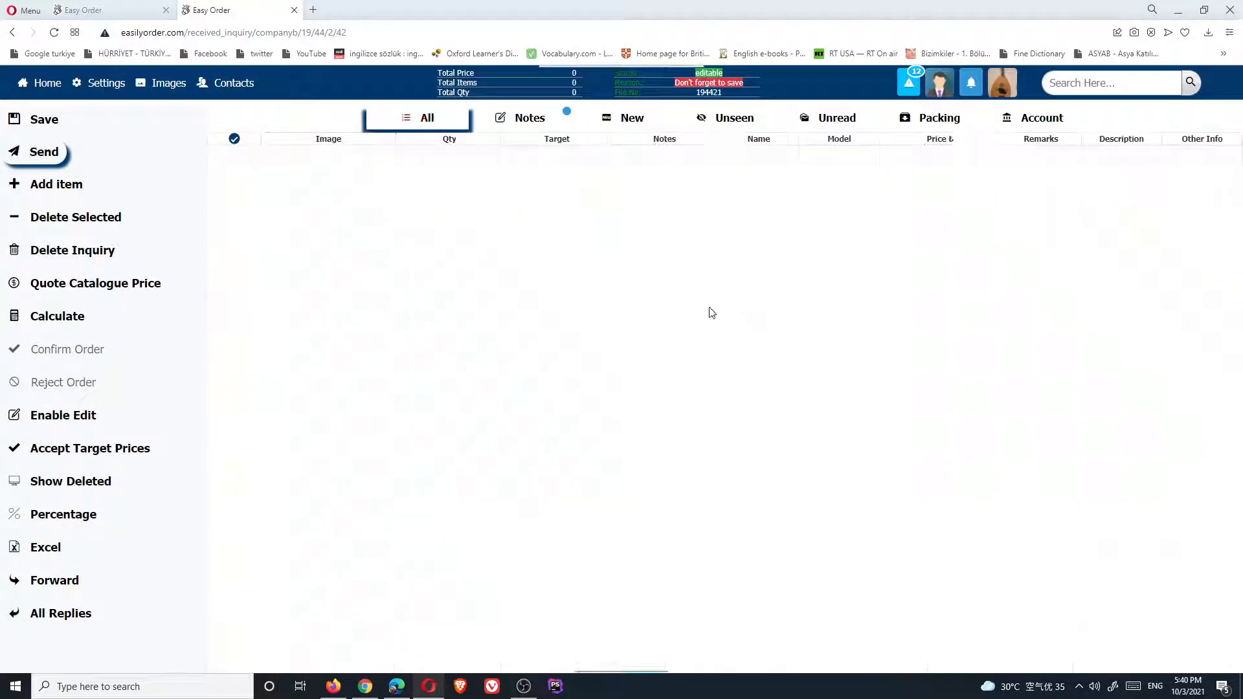
{"action": "key", "text": "alt+Tab"}
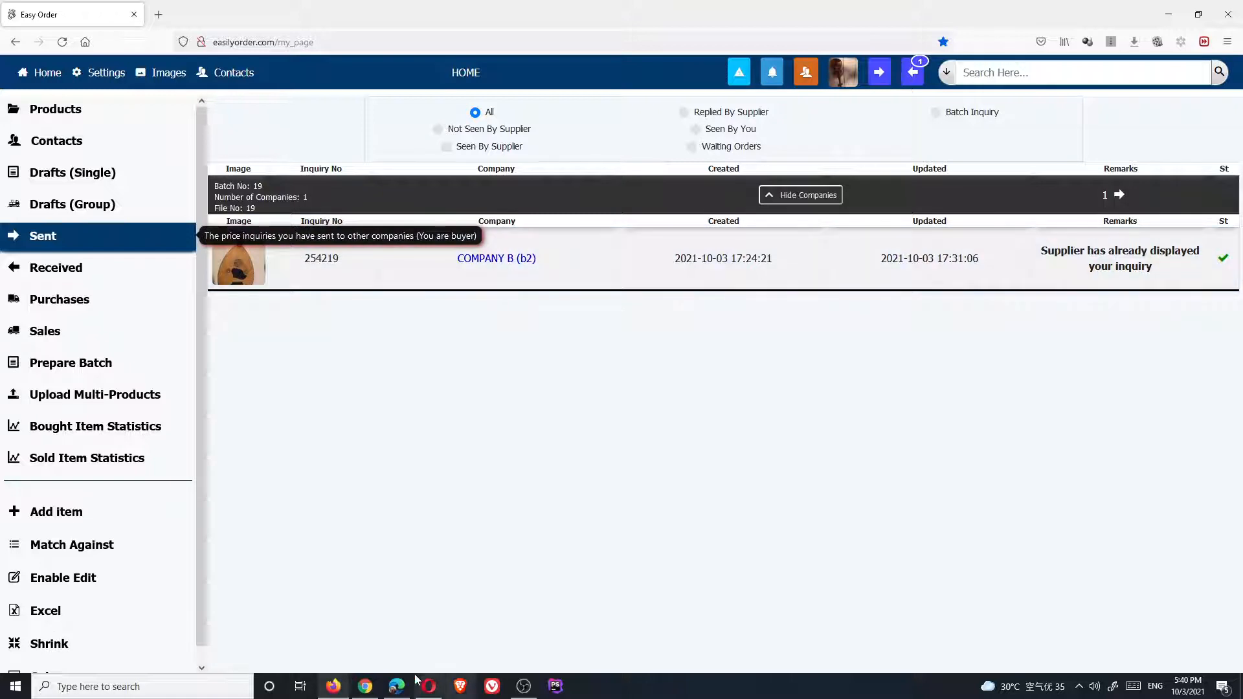
In Chrome, check which companies replied, then show the Sent list with the inquiry to COMPANY A
{"action": "left_click", "coordinate": [365, 687]}
{"action": "left_click", "coordinate": [913, 65]}
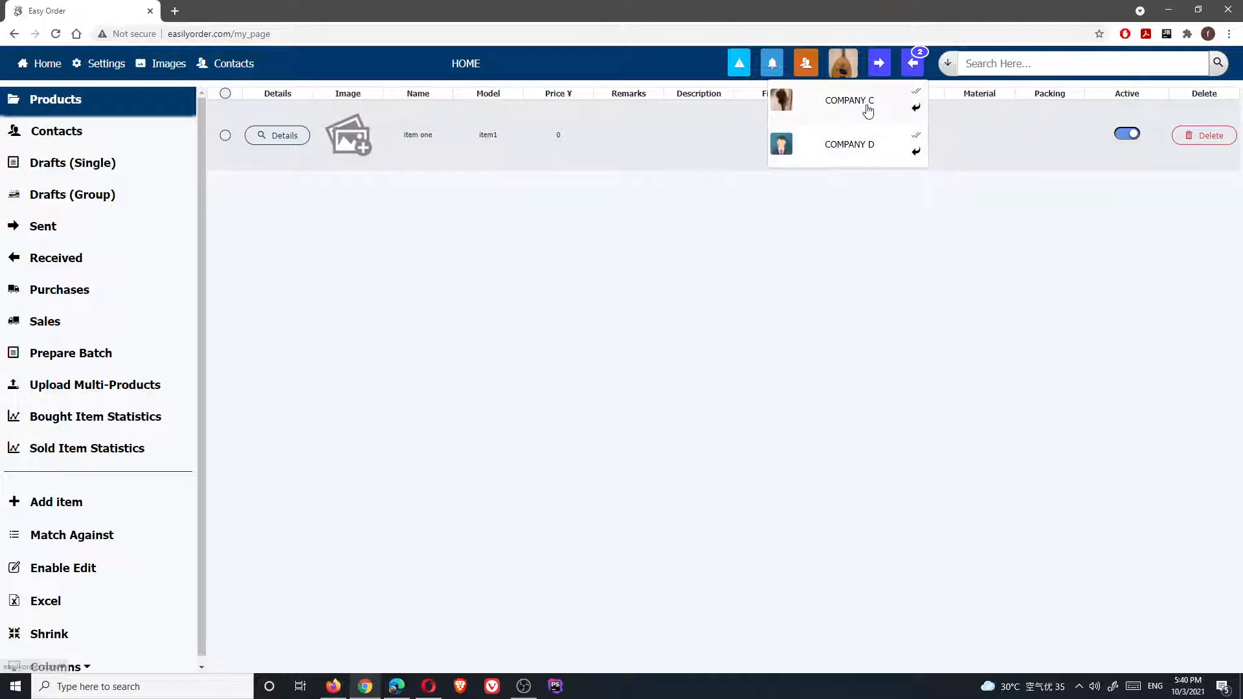
{"action": "left_click", "coordinate": [623, 325]}
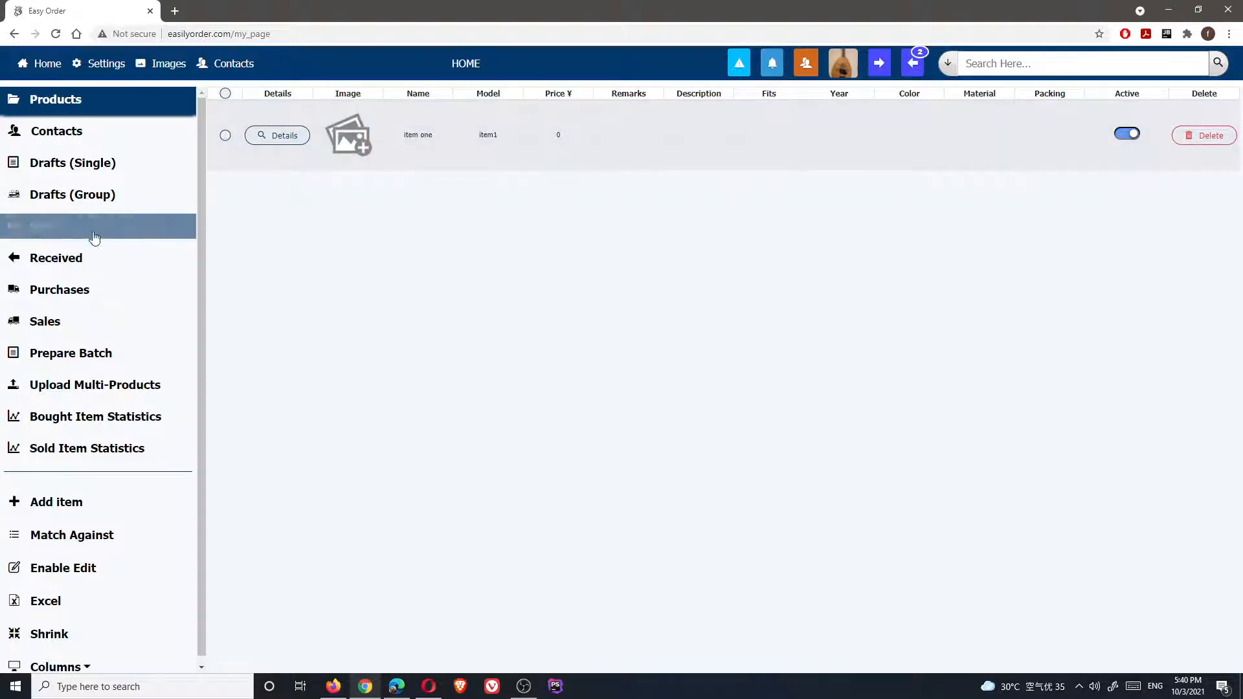
{"action": "left_click", "coordinate": [47, 263]}
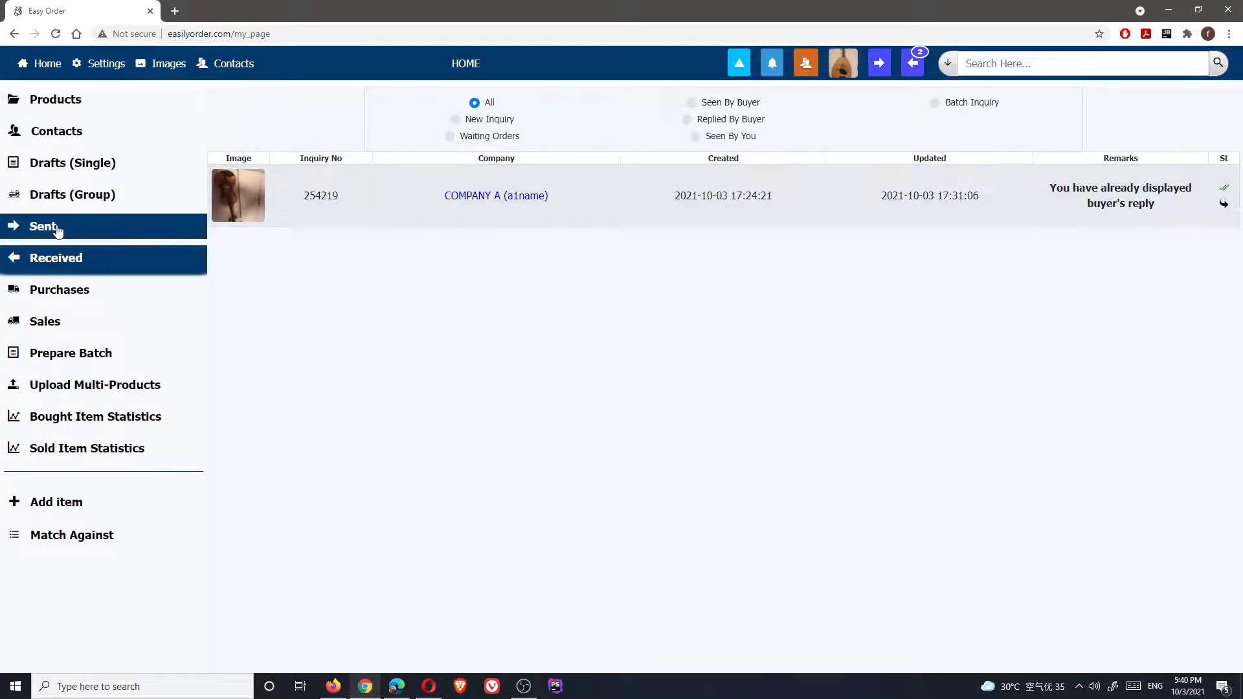
{"action": "left_click", "coordinate": [57, 230]}
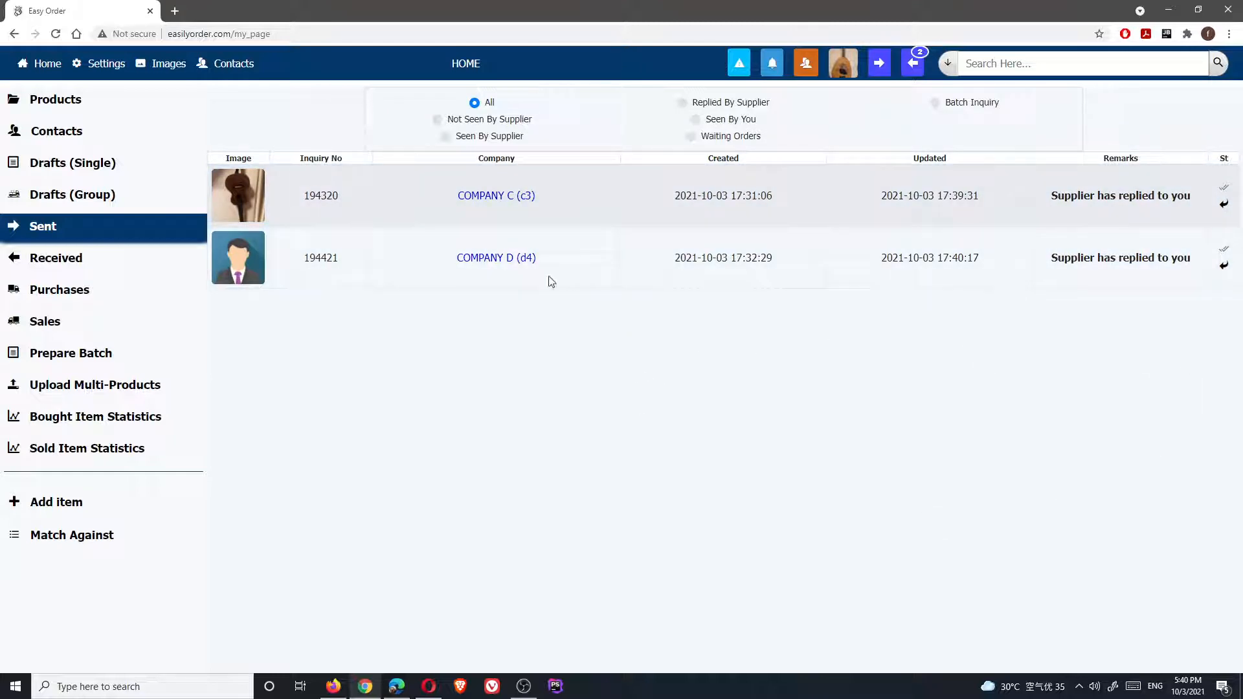
Open Company C's reply, acknowledging the caution, to see quotes 12.6, 262.5, 367.5 and 472.5
{"action": "left_click", "coordinate": [492, 200]}
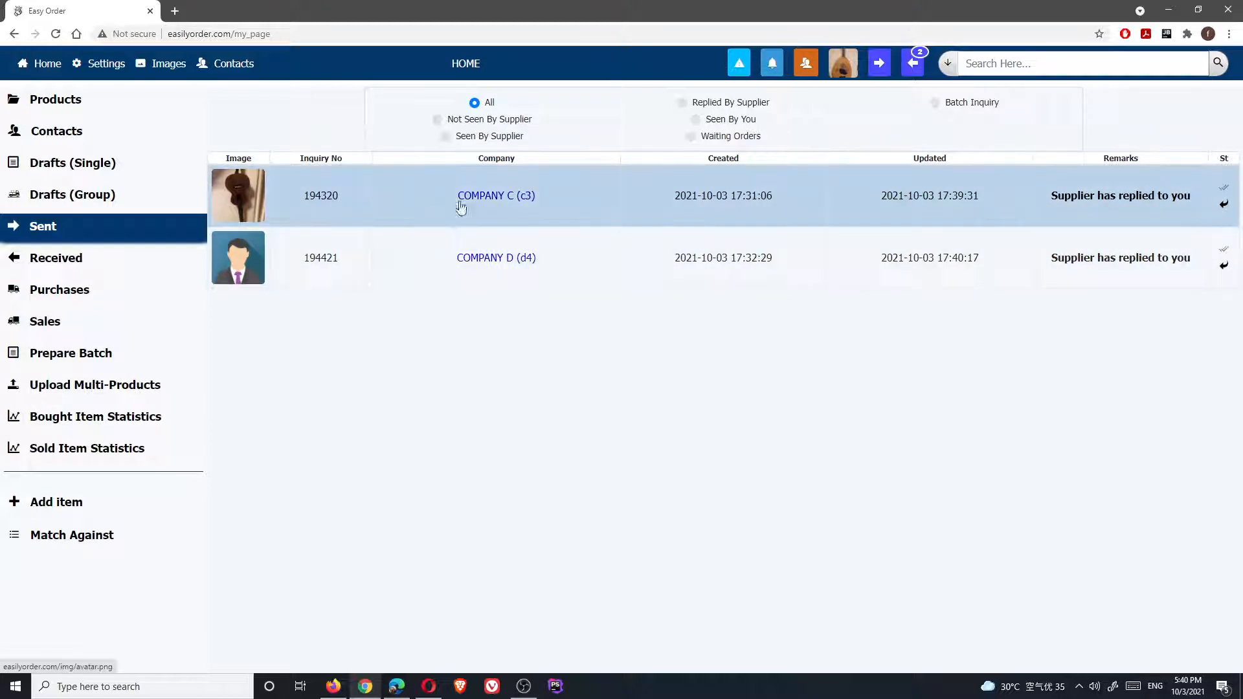
{"action": "left_click", "coordinate": [483, 201]}
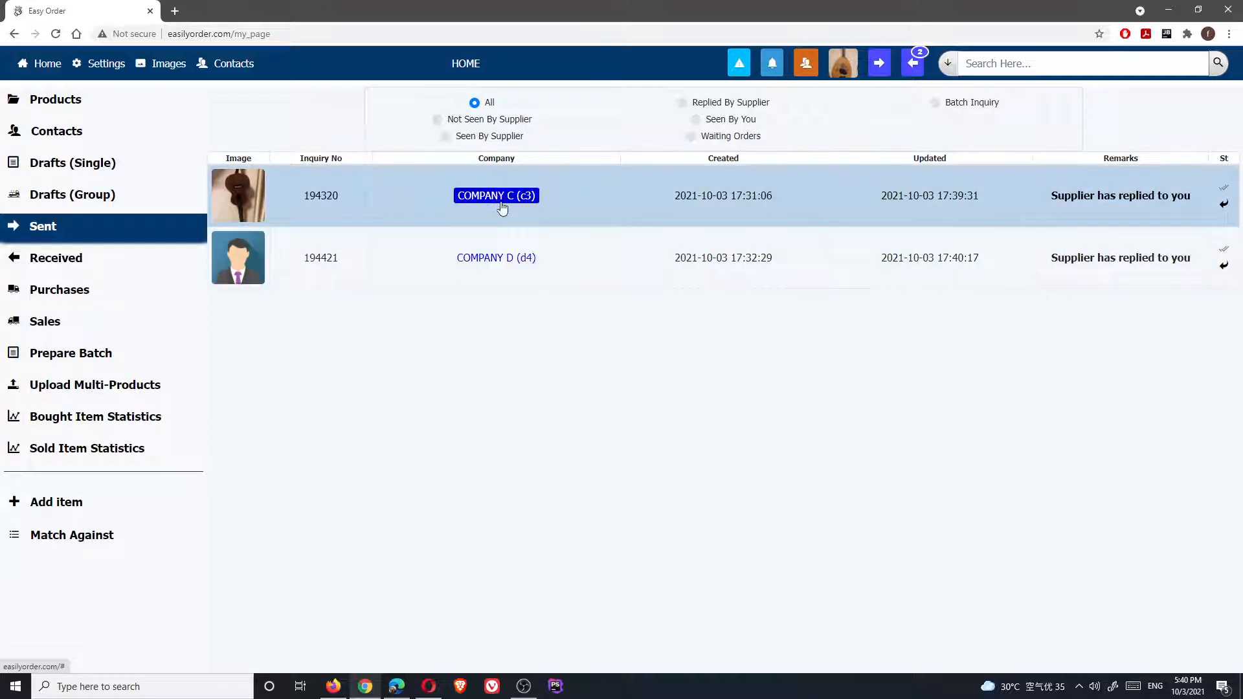
{"action": "left_click", "coordinate": [503, 201]}
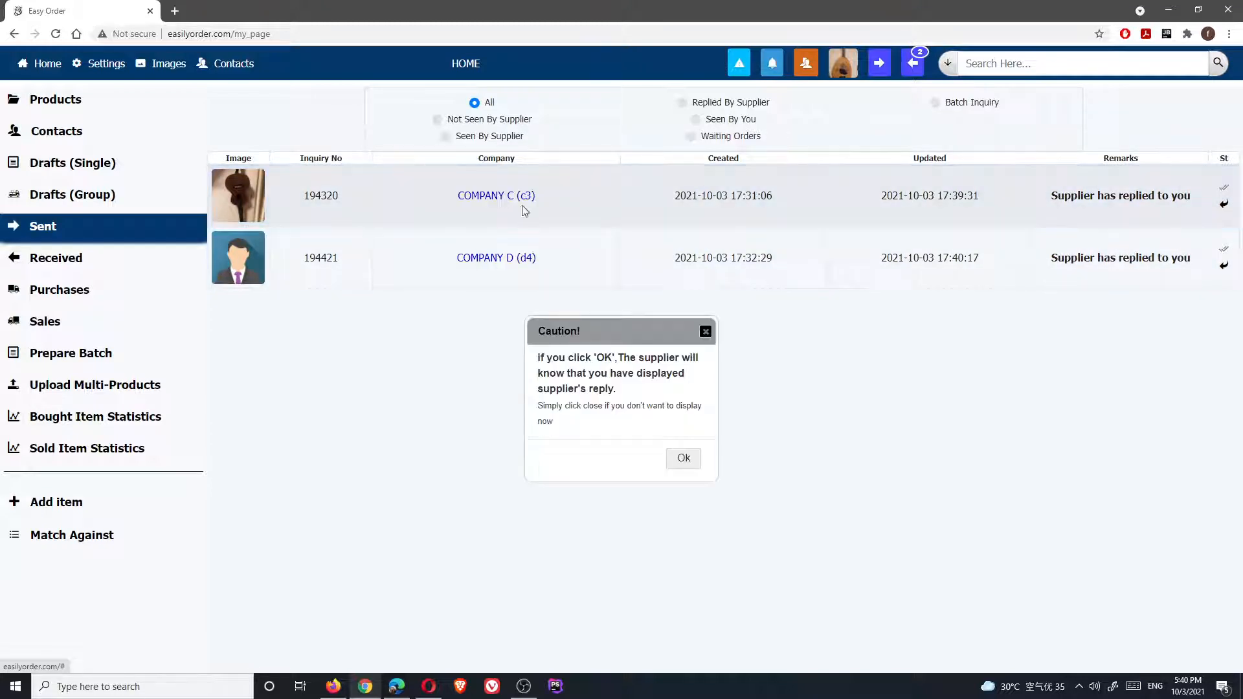
{"action": "left_click", "coordinate": [680, 460]}
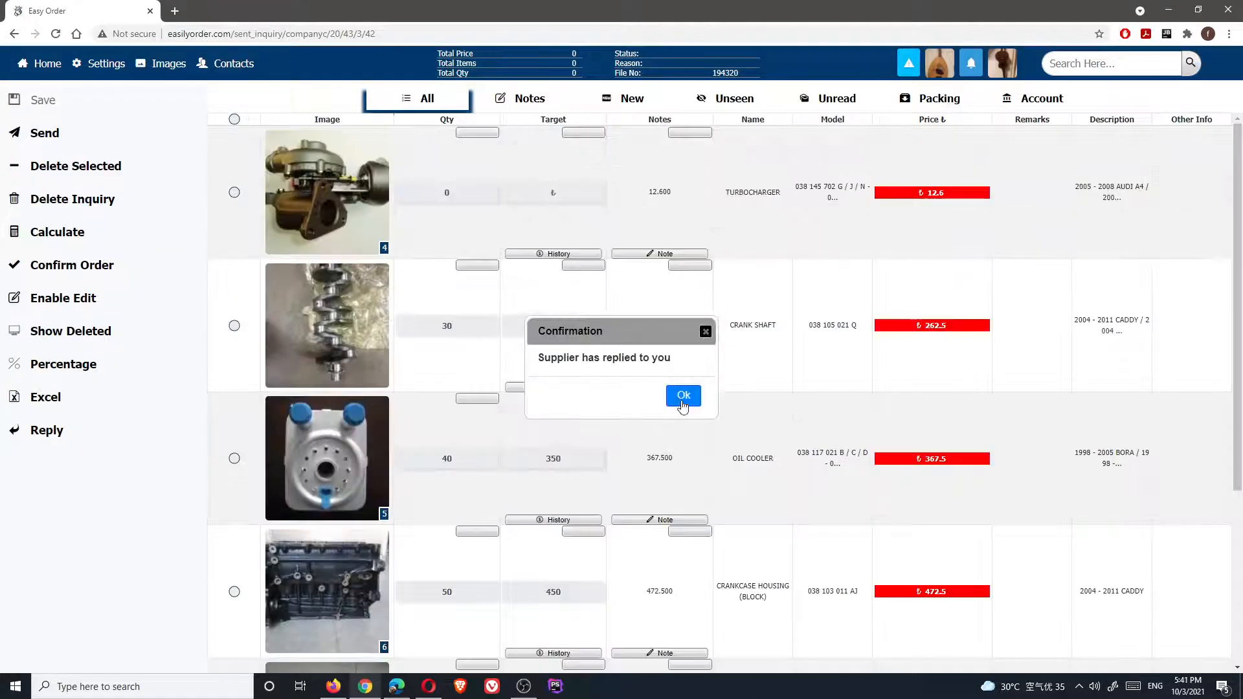
{"action": "left_click", "coordinate": [682, 400]}
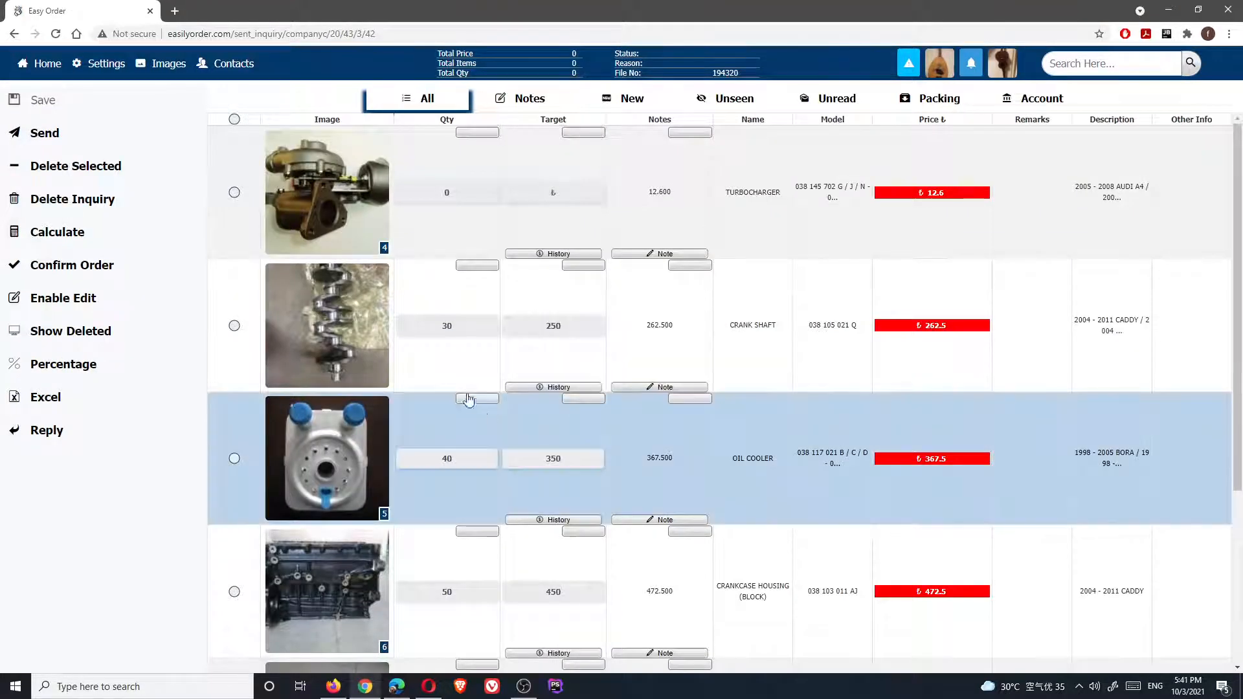
{"action": "mouse_move", "coordinate": [455, 201]}
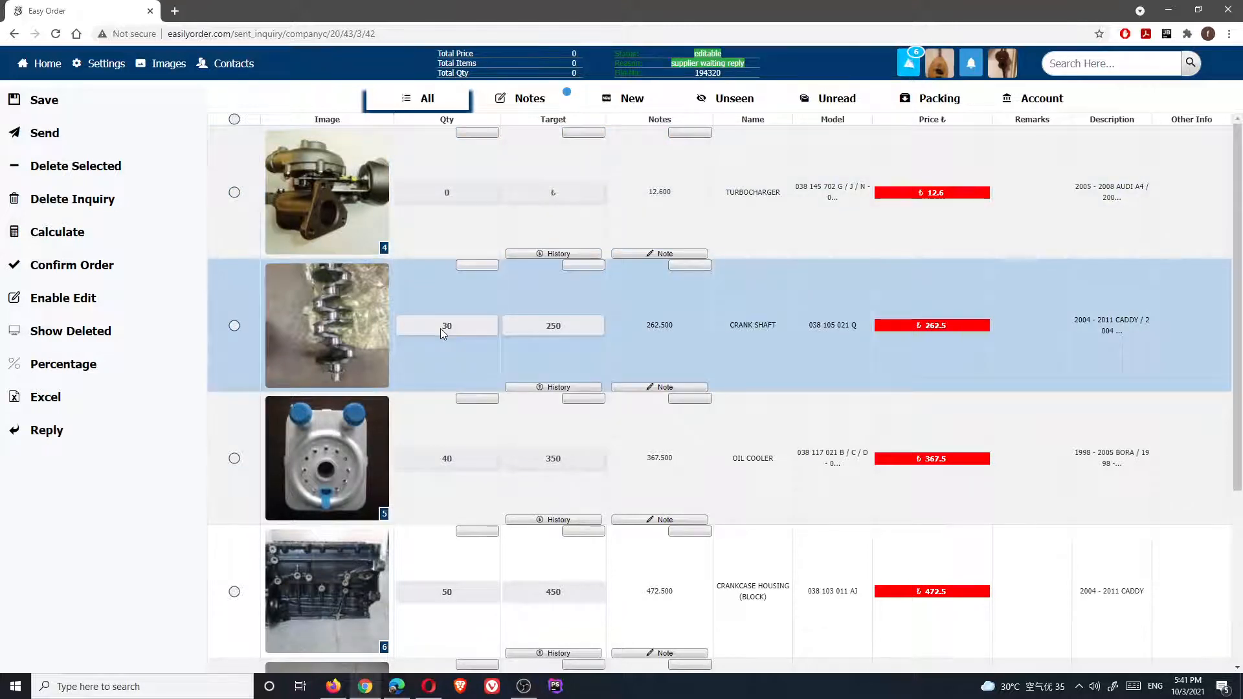
{"action": "mouse_move", "coordinate": [441, 330]}
{"action": "mouse_move", "coordinate": [549, 325]}
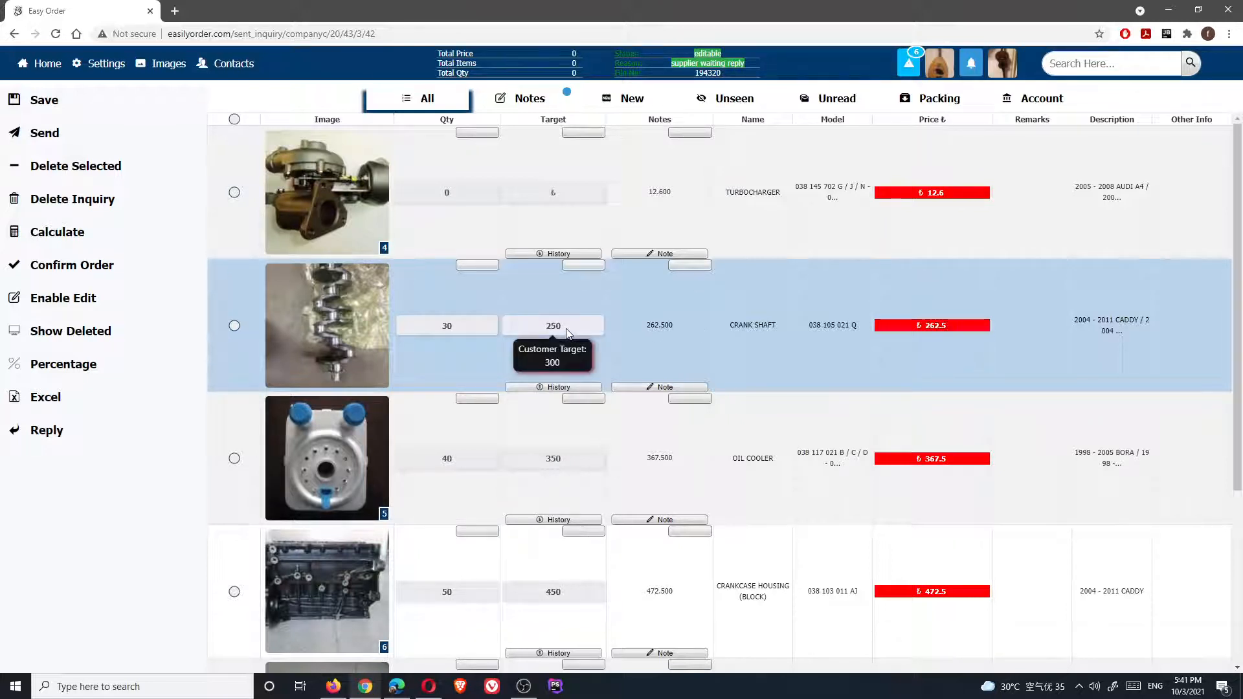
{"action": "mouse_move", "coordinate": [567, 458]}
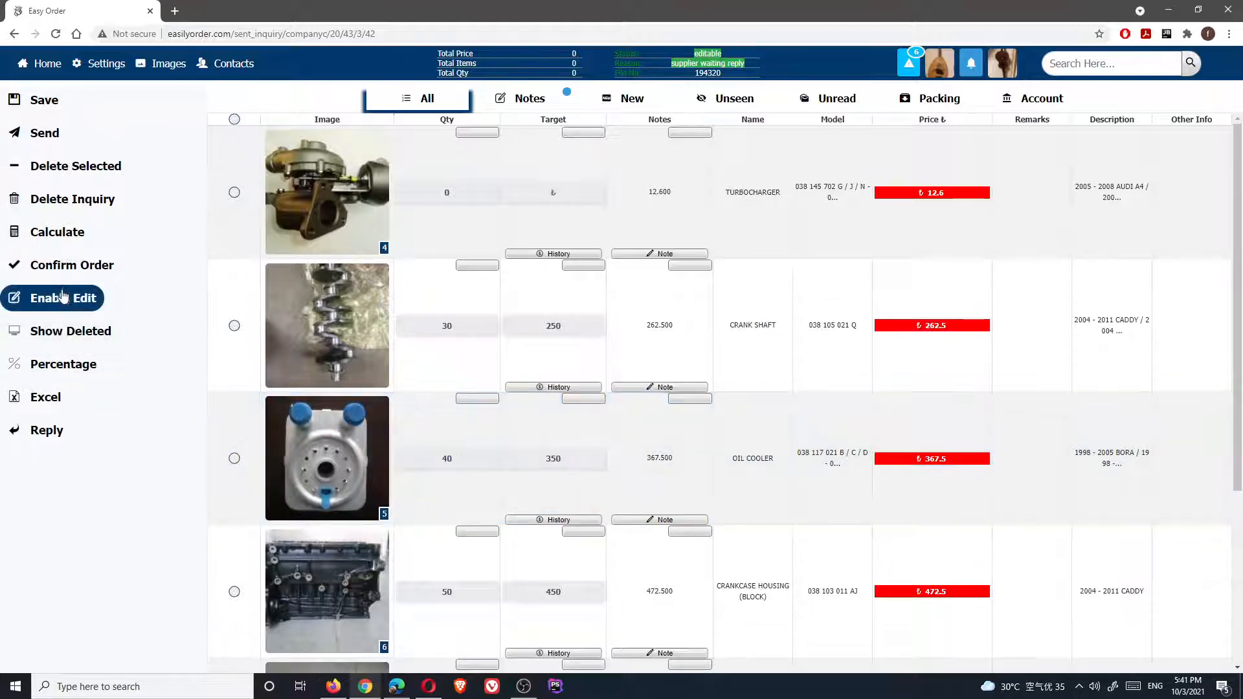
Edit the oil cooler target, then go home discarding the unsaved changes
{"action": "left_click", "coordinate": [63, 298]}
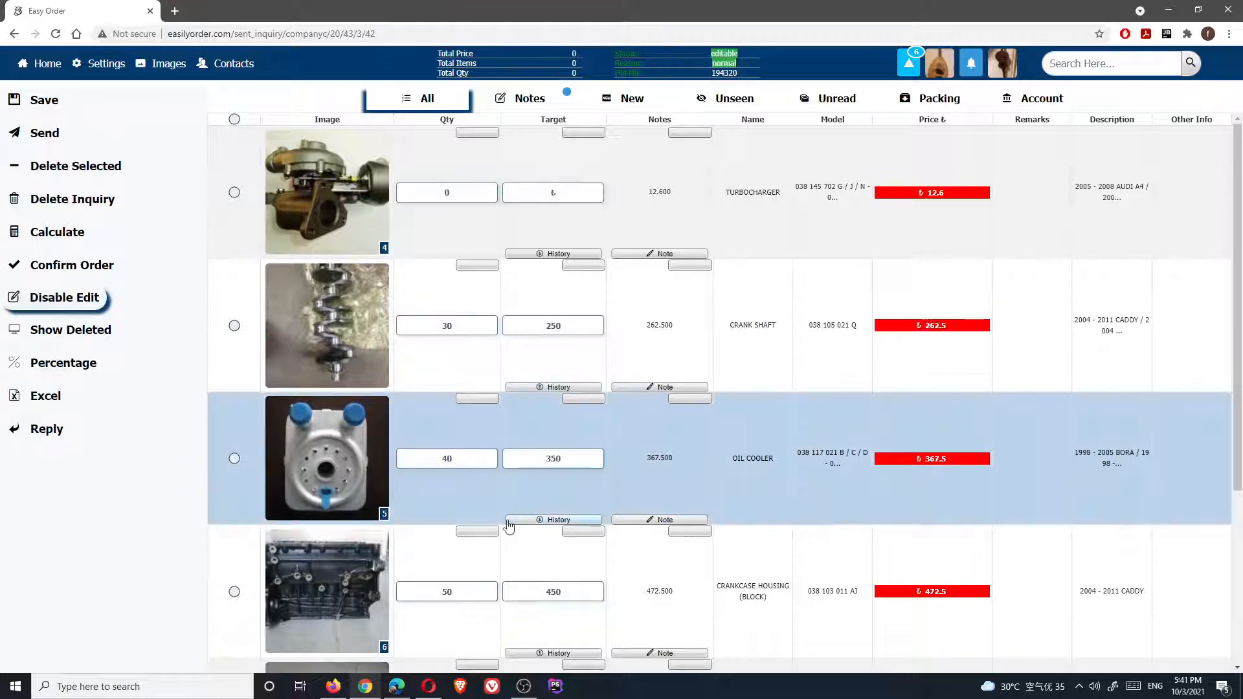
{"action": "left_click", "coordinate": [573, 461]}
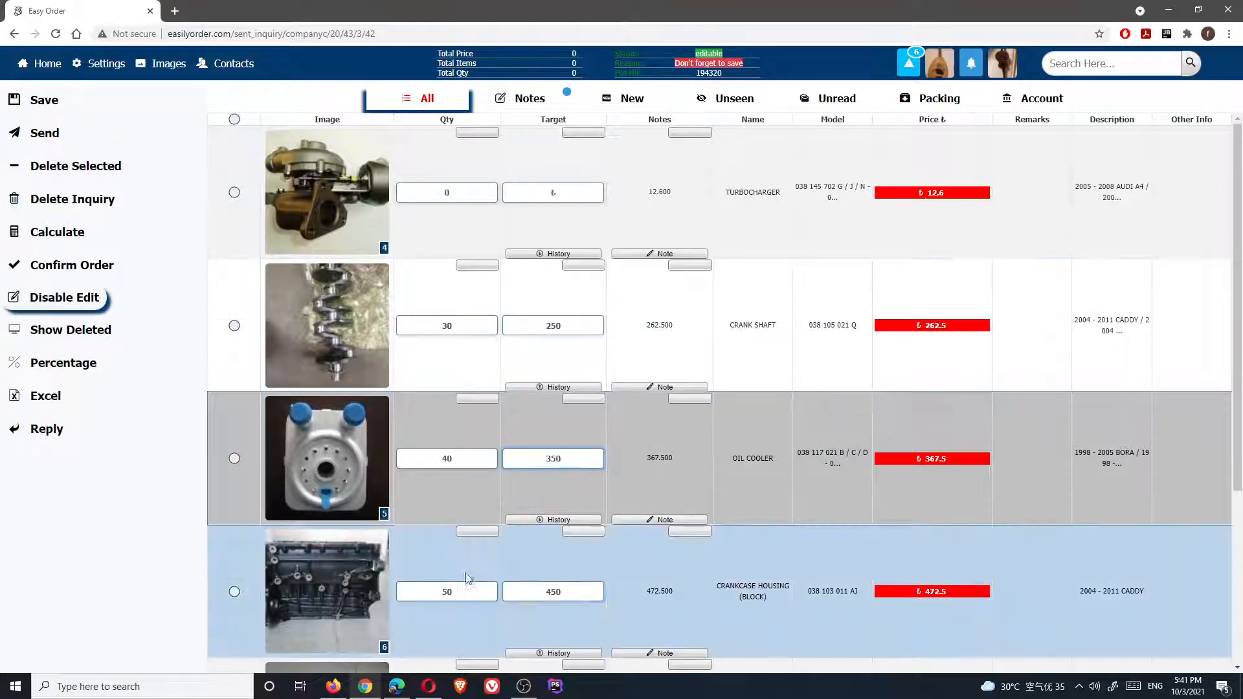
{"action": "mouse_move", "coordinate": [328, 691]}
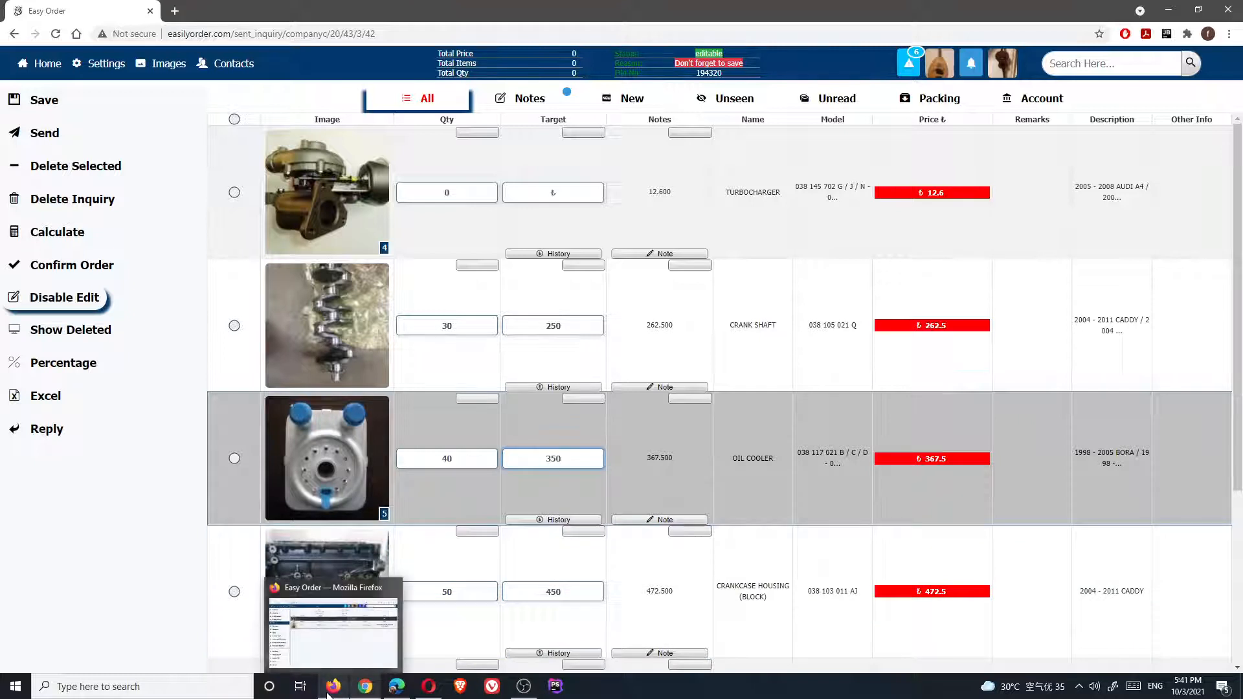
{"action": "left_click", "coordinate": [165, 586]}
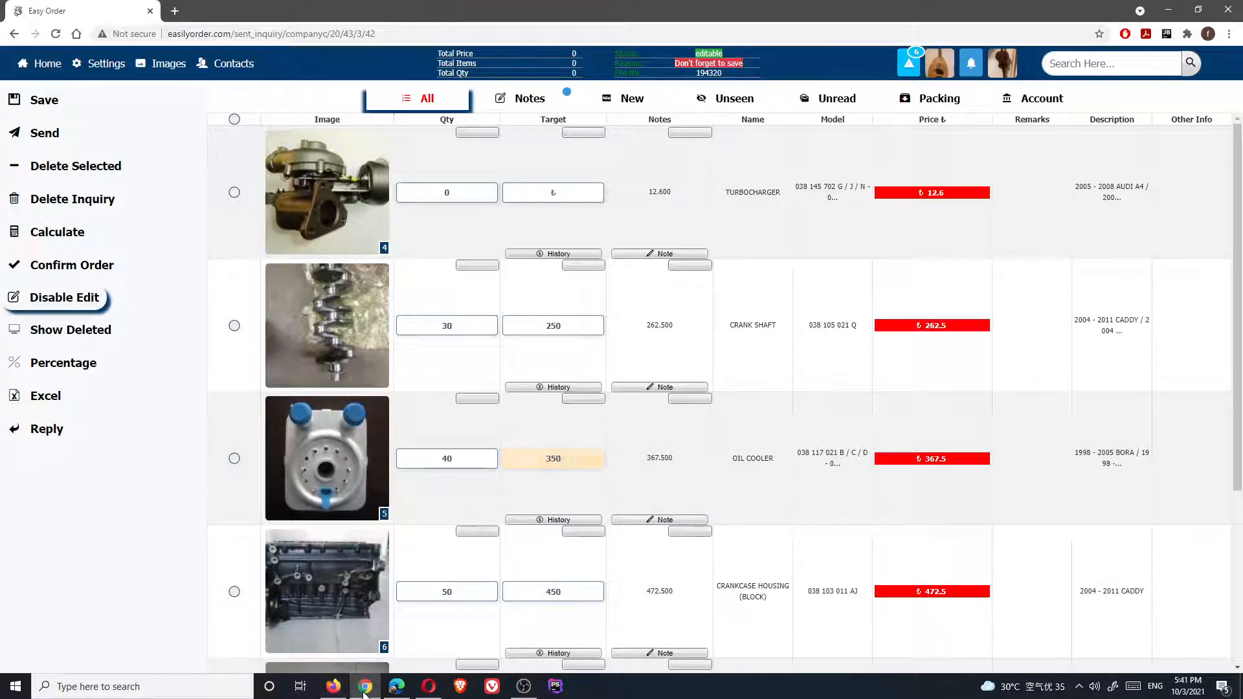
{"action": "mouse_move", "coordinate": [366, 686]}
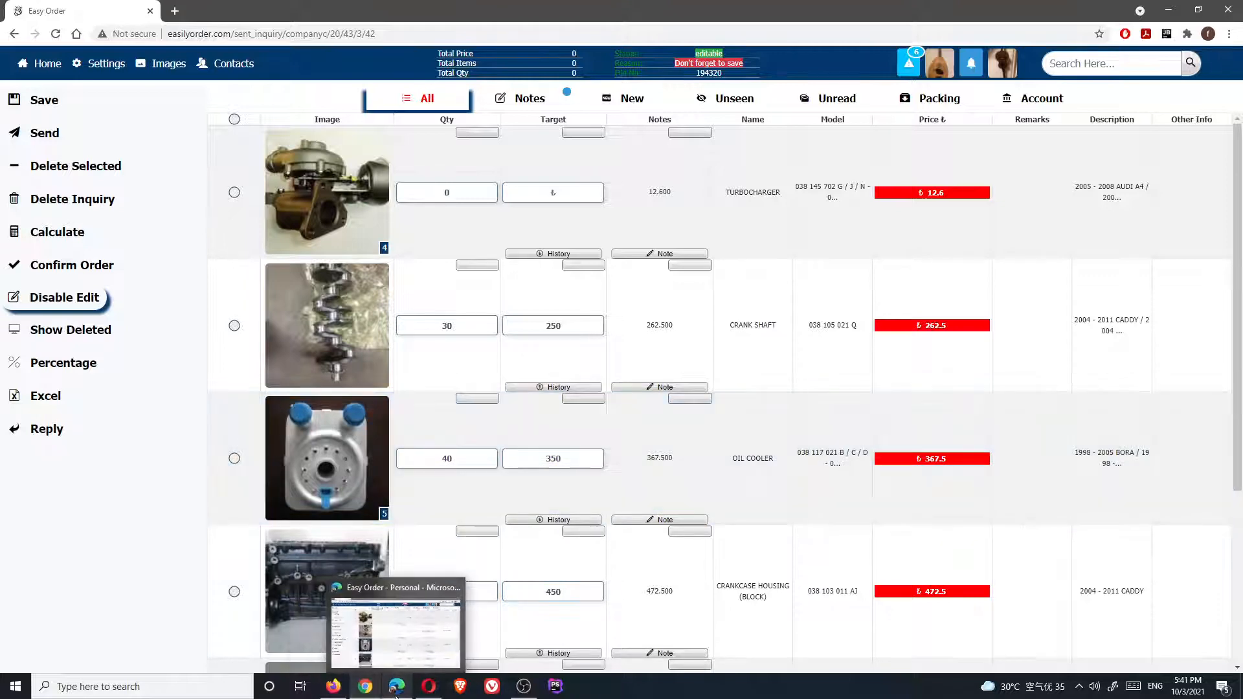
{"action": "left_click", "coordinate": [45, 64]}
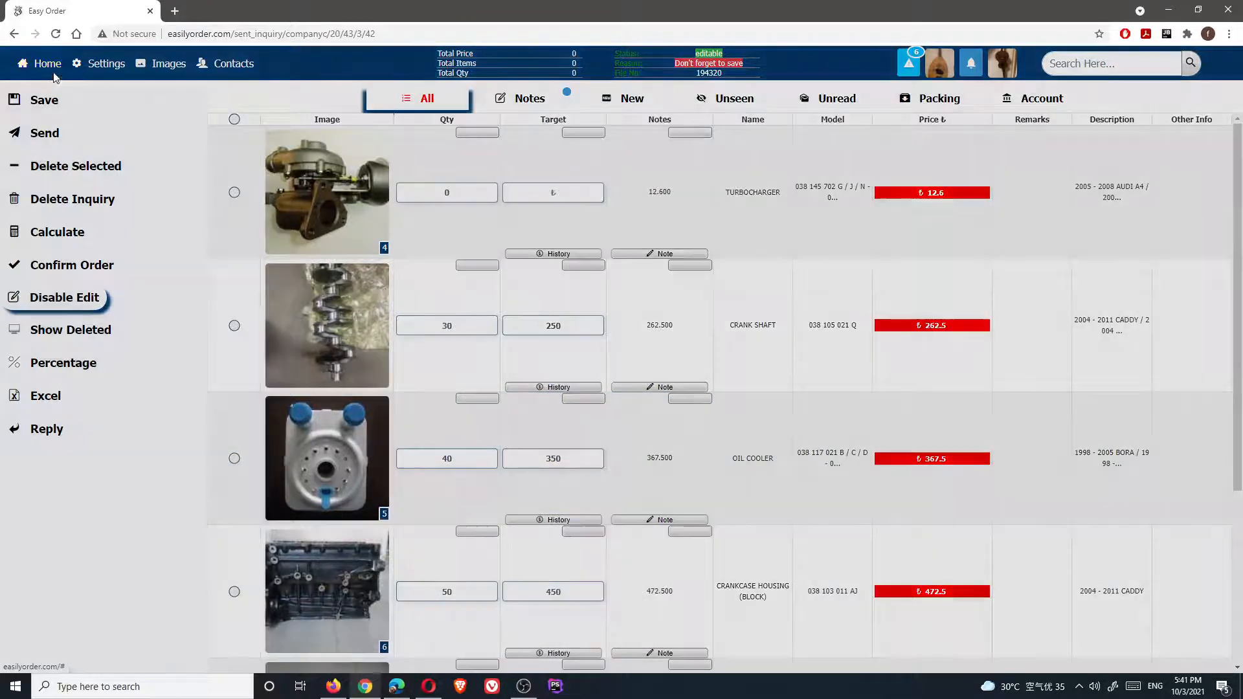
{"action": "left_click", "coordinate": [708, 402]}
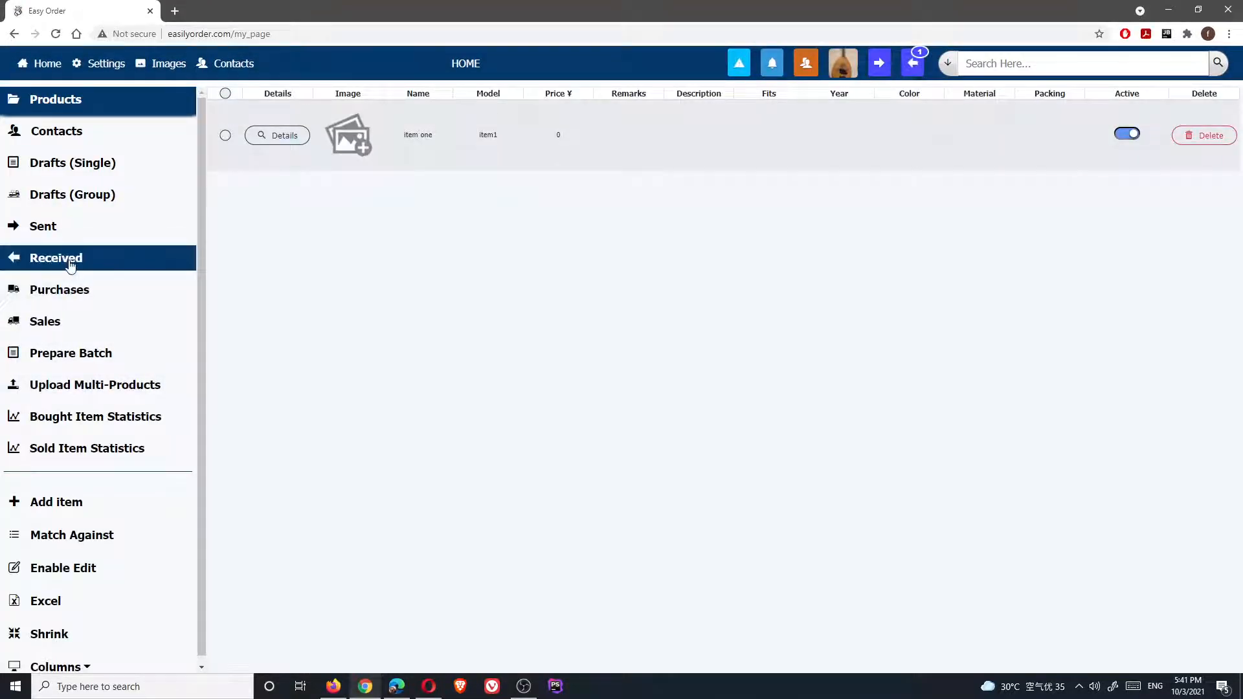
From Received, open All Replies to This Forward for Company A's inquiry 254219
{"action": "left_click", "coordinate": [70, 265]}
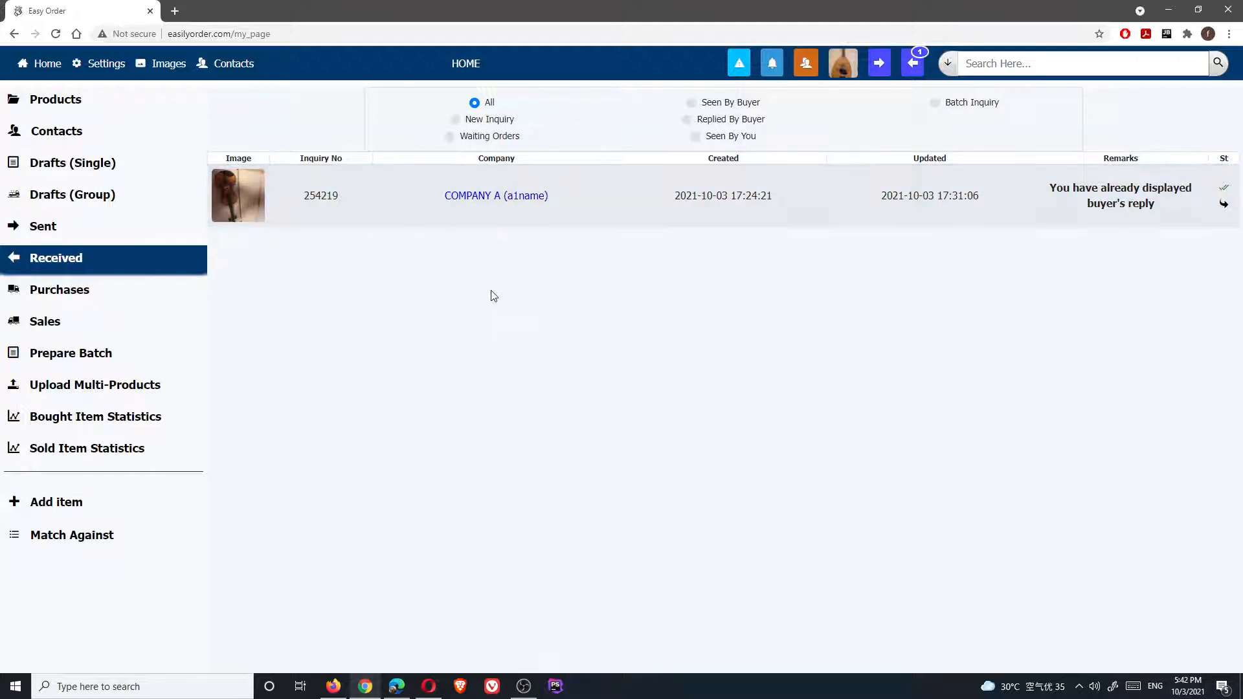
{"action": "mouse_move", "coordinate": [502, 202]}
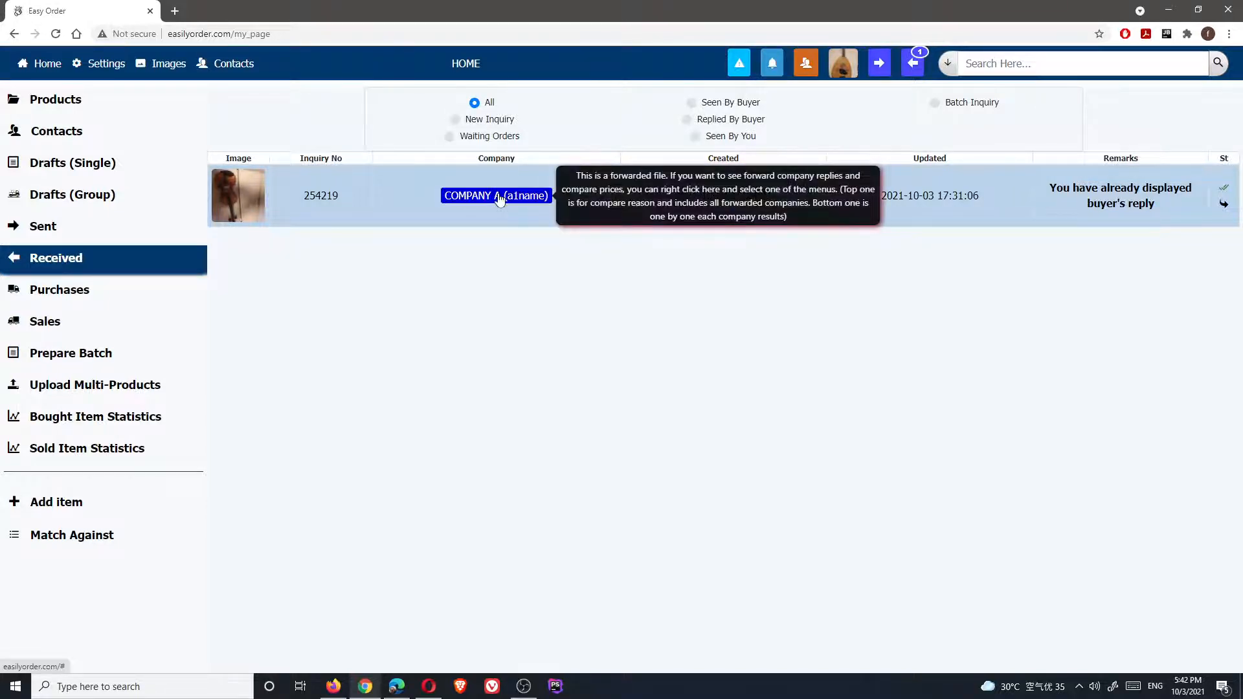
{"action": "left_click", "coordinate": [449, 212]}
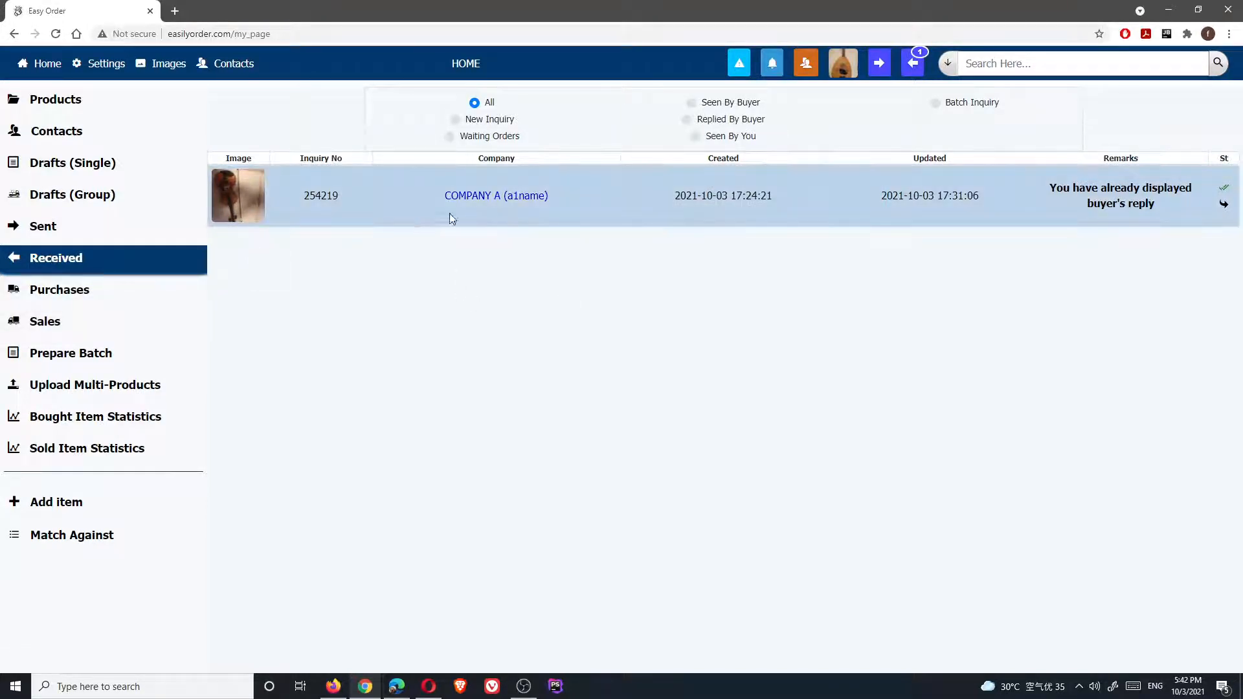
{"action": "right_click", "coordinate": [510, 203]}
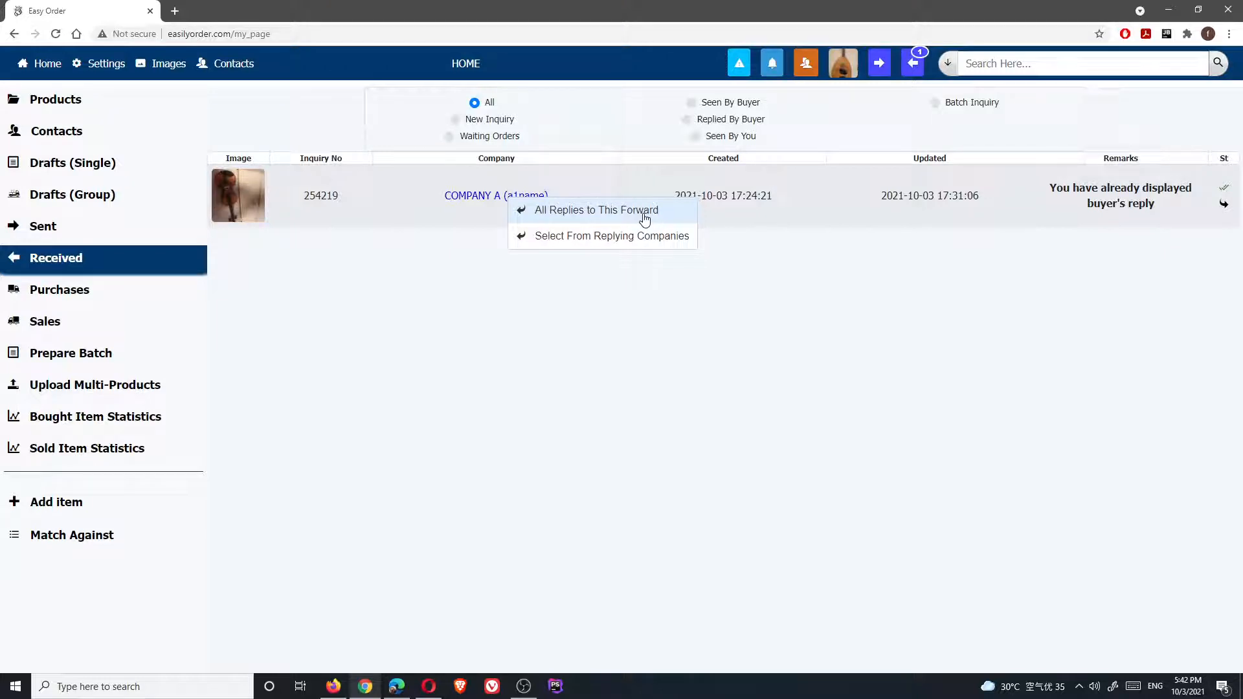
{"action": "mouse_move", "coordinate": [565, 238]}
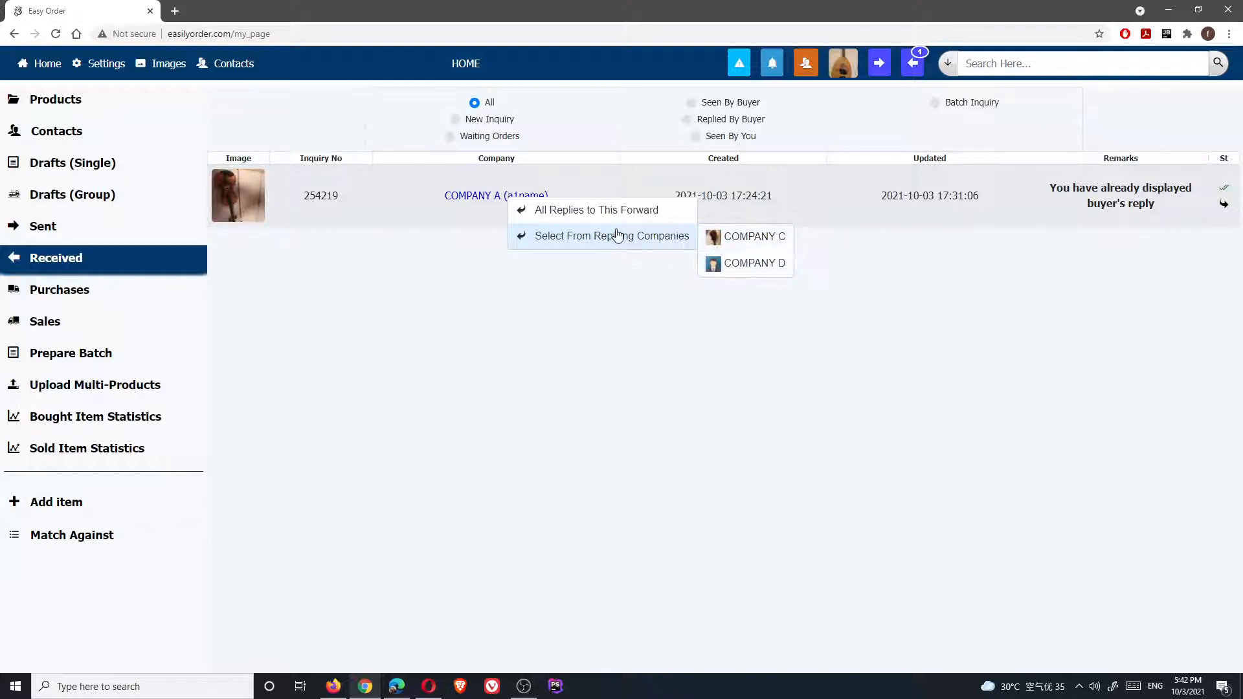
{"action": "left_click", "coordinate": [565, 211]}
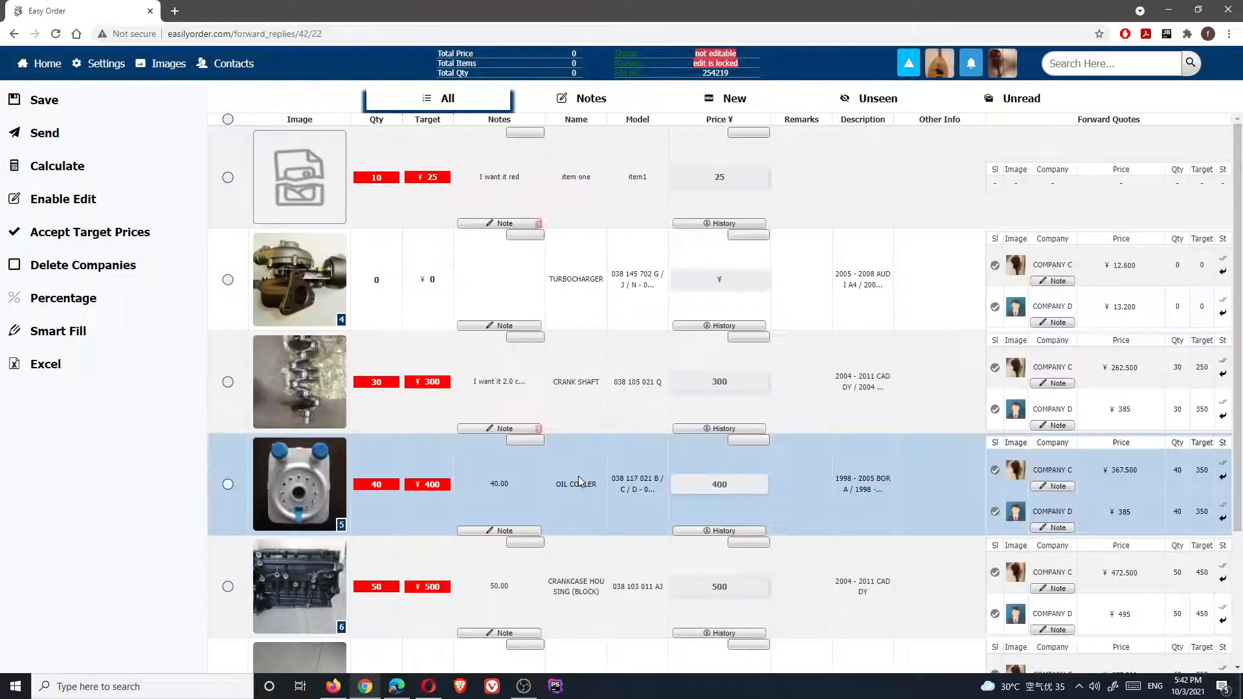
Tick Company C's then Company D's crank shaft quotes, leaving its price at 385
{"action": "double_click", "coordinate": [1121, 266]}
{"action": "left_click", "coordinate": [1130, 306]}
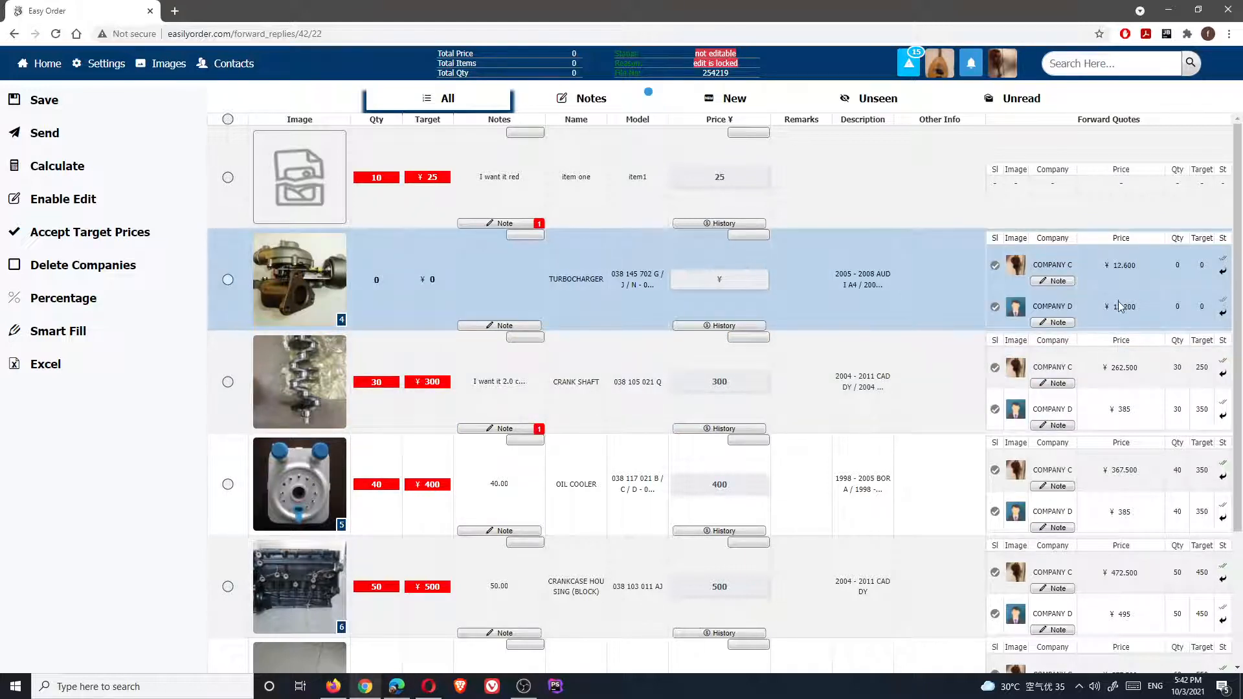
{"action": "double_click", "coordinate": [1133, 305]}
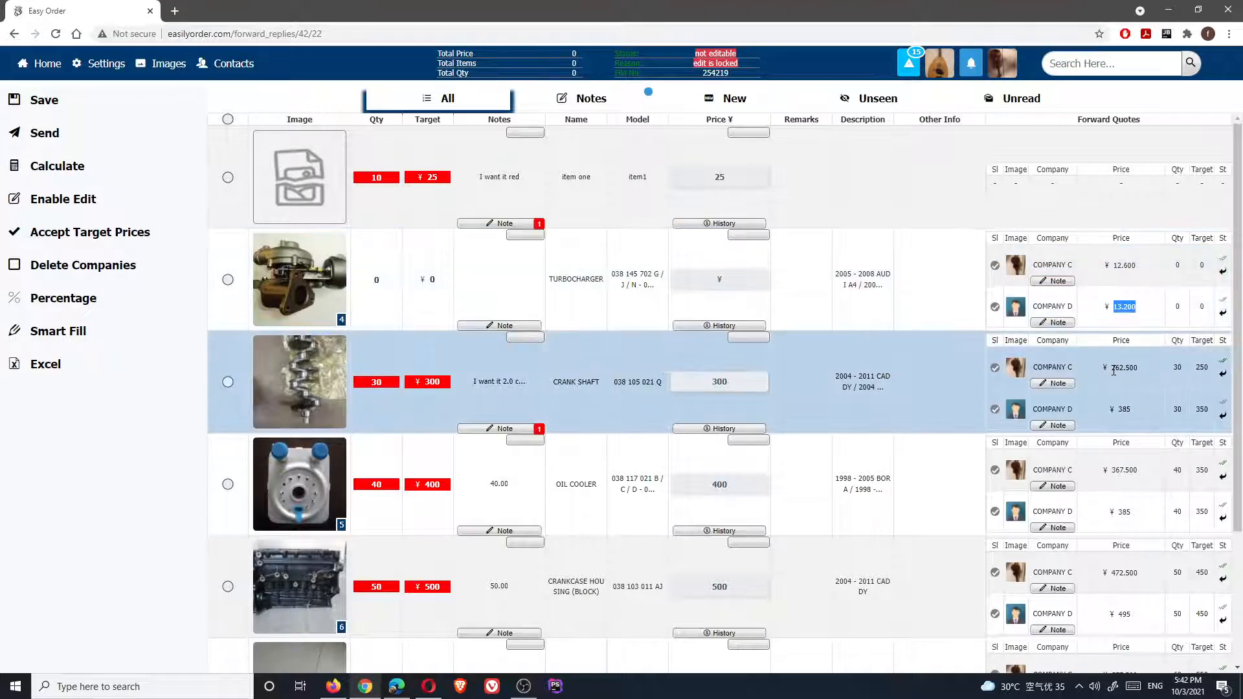
{"action": "double_click", "coordinate": [1124, 367]}
{"action": "double_click", "coordinate": [1124, 409]}
{"action": "left_click", "coordinate": [1117, 391]}
{"action": "left_click", "coordinate": [995, 369]}
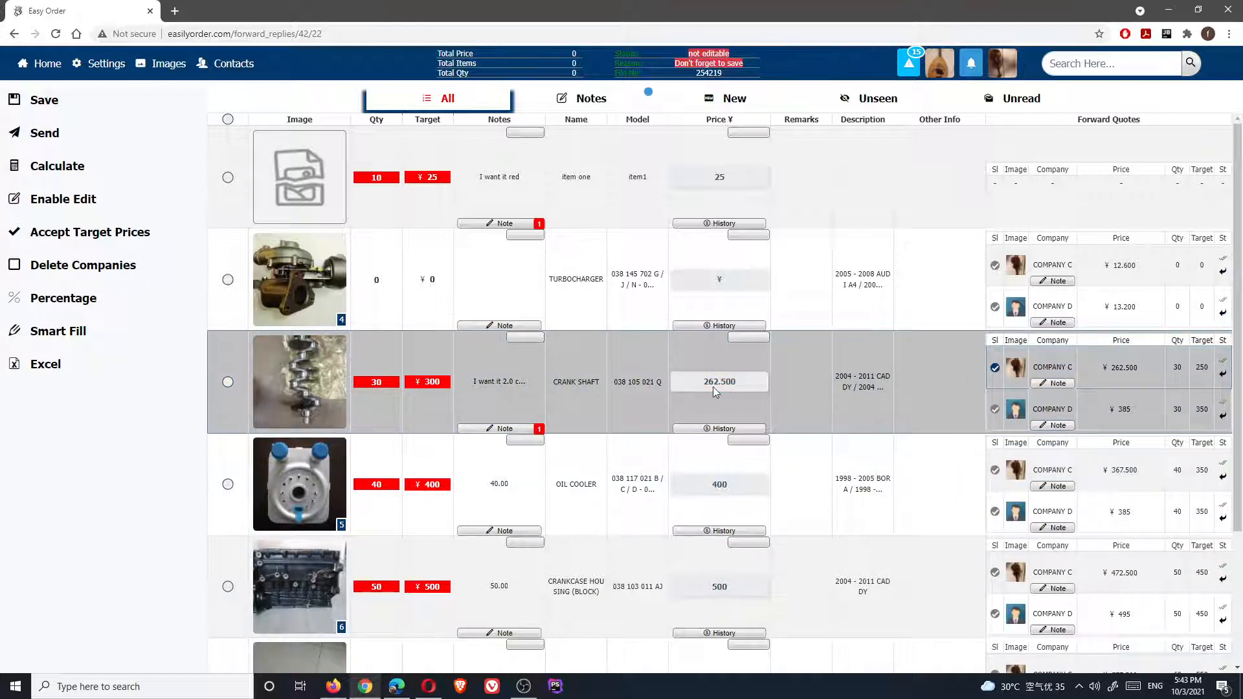
{"action": "left_click", "coordinate": [996, 410]}
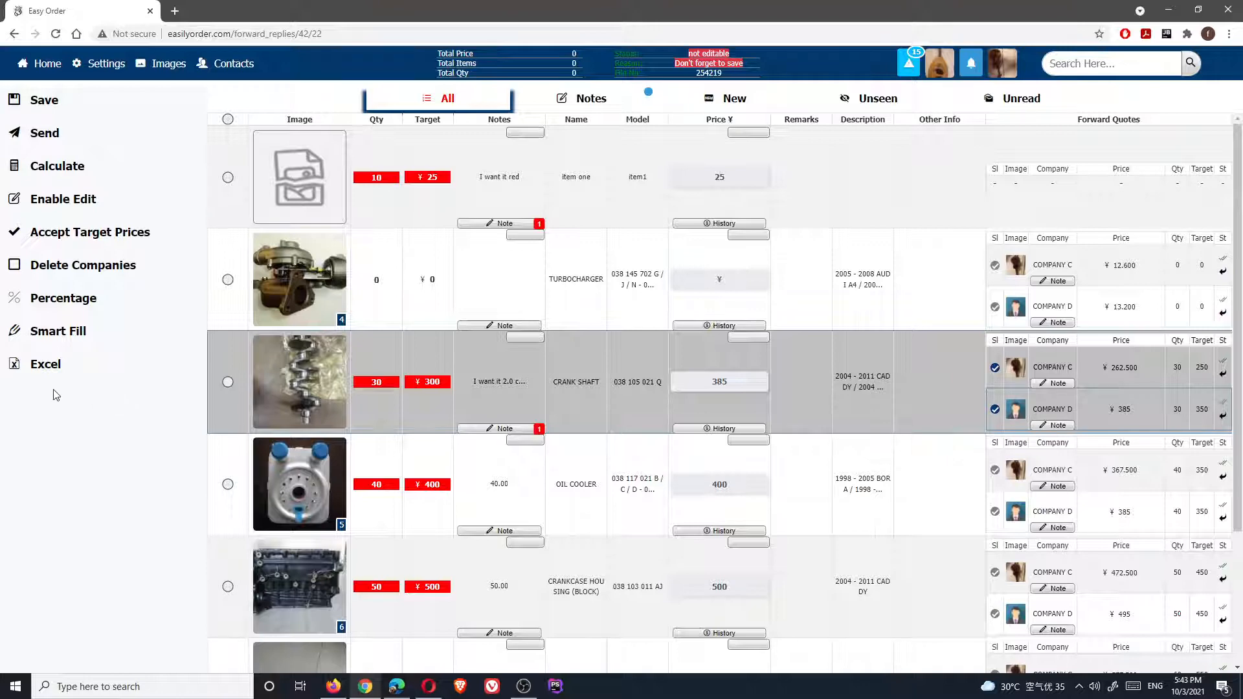
Smart Fill the reply prices at a 10 profit rate, giving 13.86, 300, 404.25 and 519.75
{"action": "left_click", "coordinate": [50, 339]}
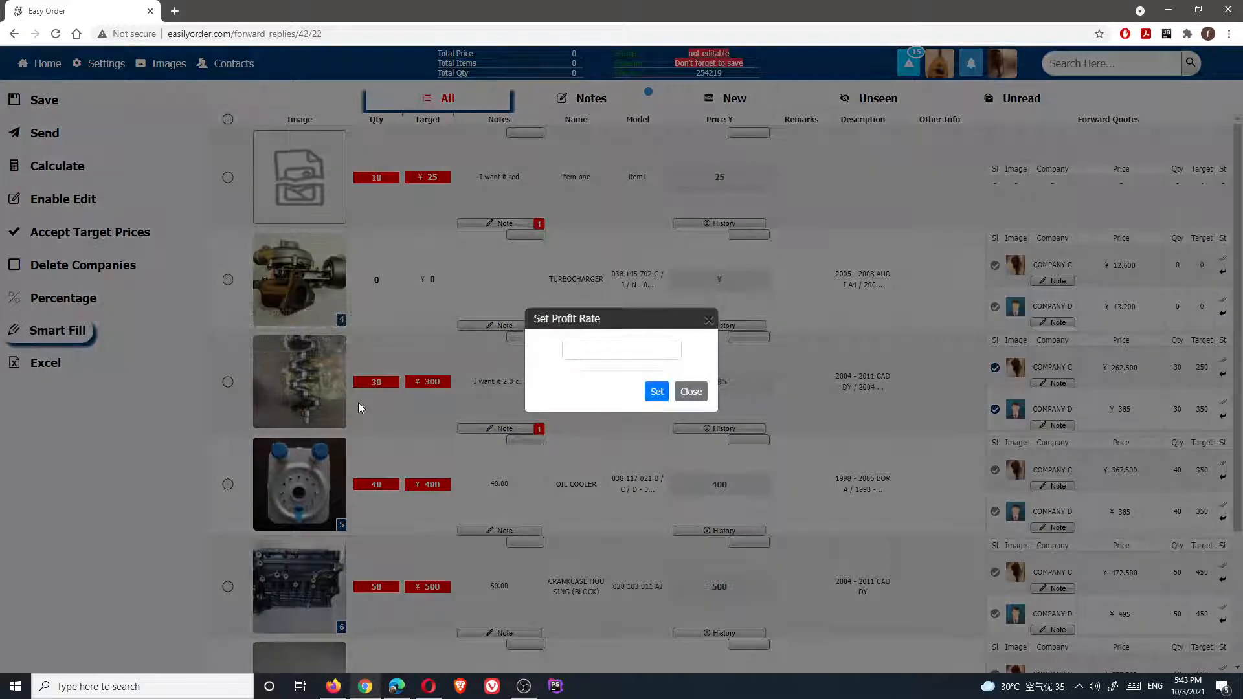
{"action": "left_click", "coordinate": [596, 354]}
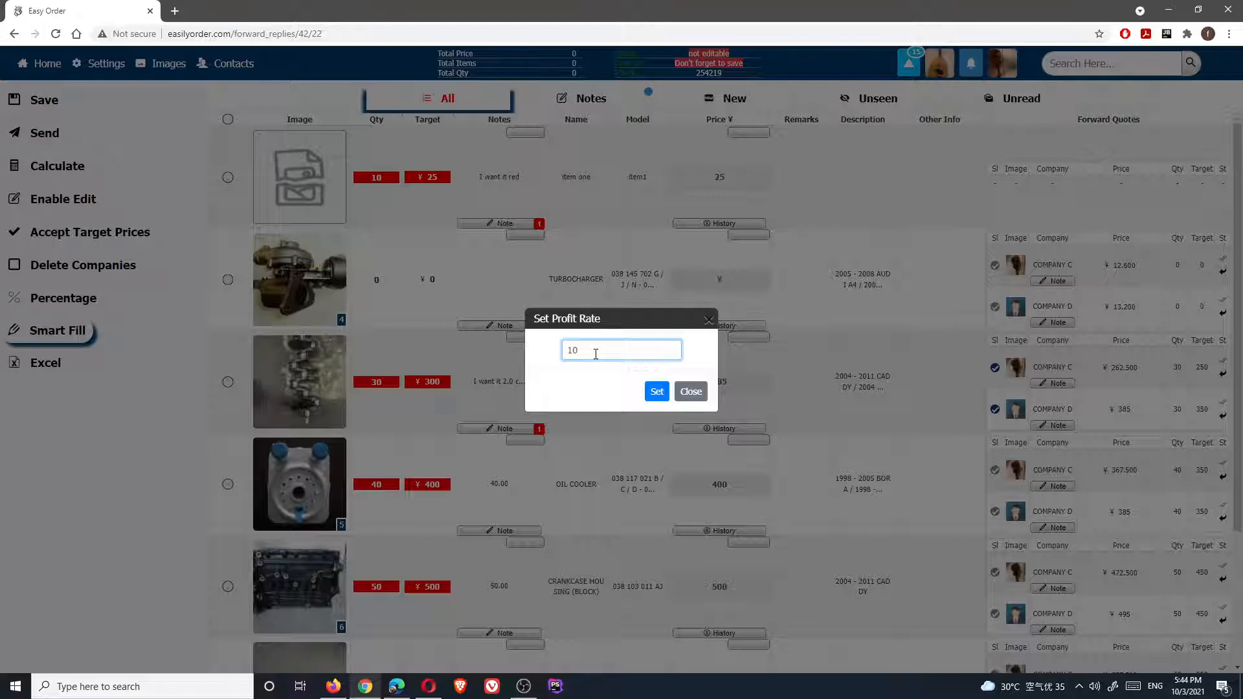
{"action": "left_click", "coordinate": [657, 391]}
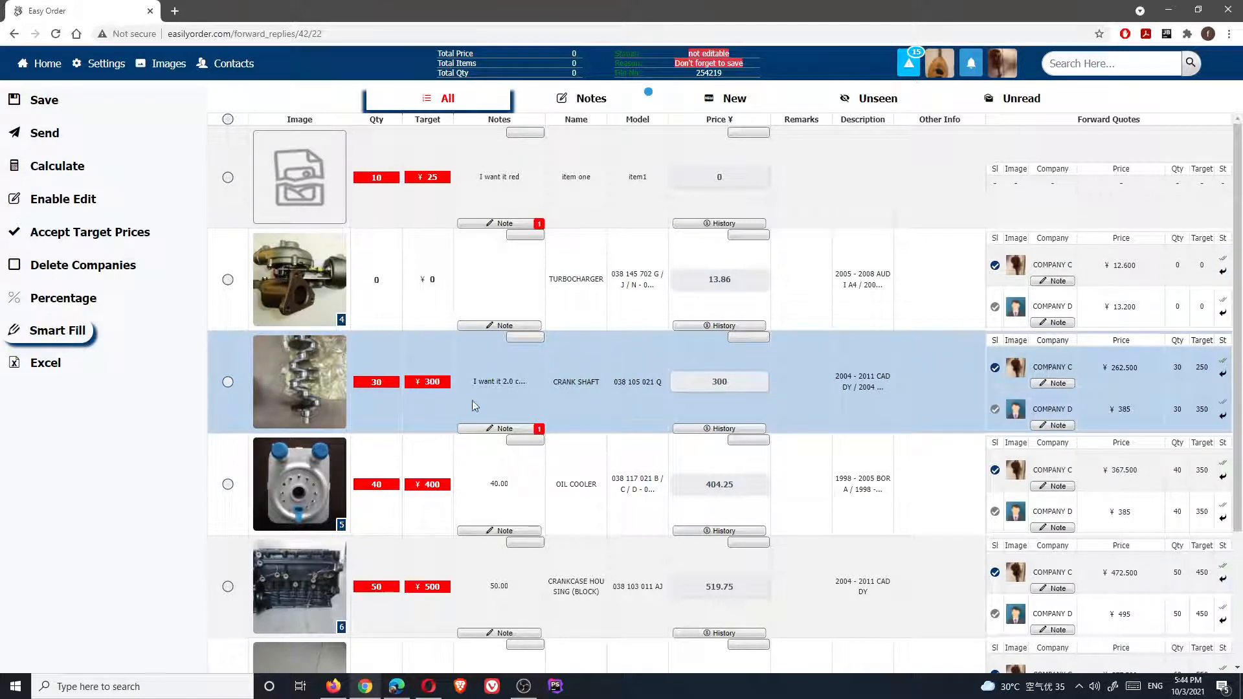
Compare crank shaft price 300 with Company C's 262.500, then save the prices and go home
{"action": "double_click", "coordinate": [441, 377]}
{"action": "left_click_drag", "start_coordinate": [1106, 367], "coordinate": [1134, 368]}
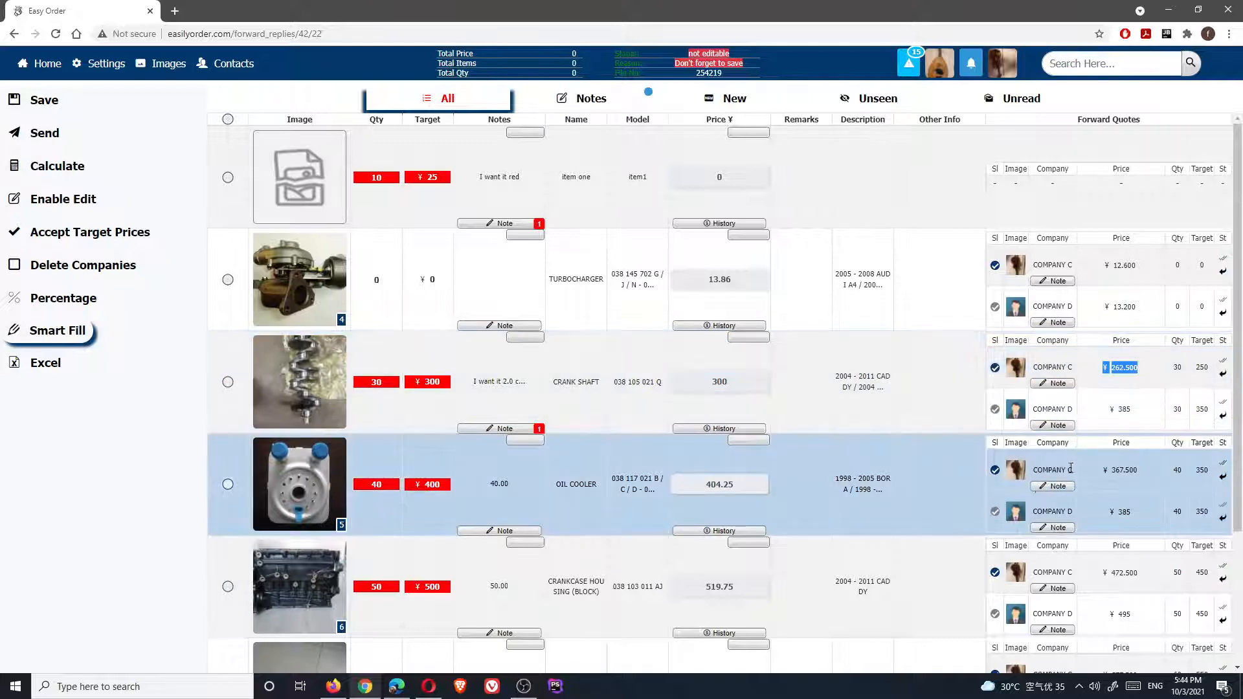
{"action": "scroll", "coordinate": [1079, 546], "scroll_direction": "down", "scroll_amount": 3}
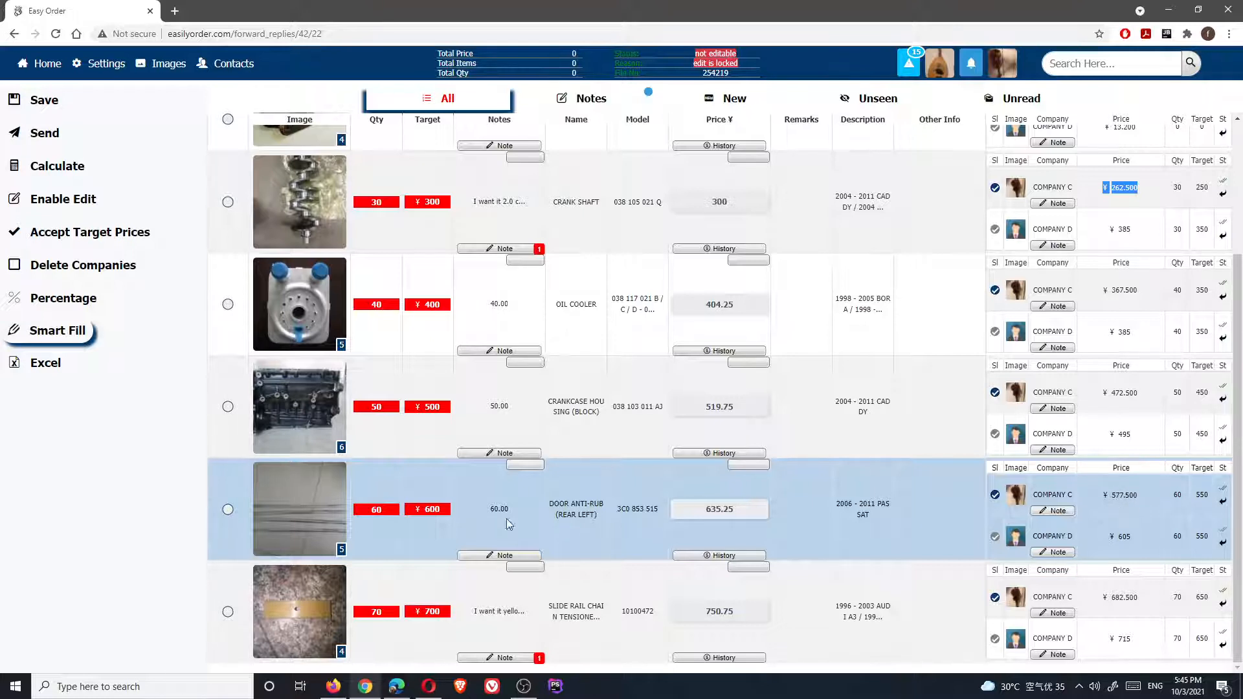
{"action": "left_click", "coordinate": [740, 511]}
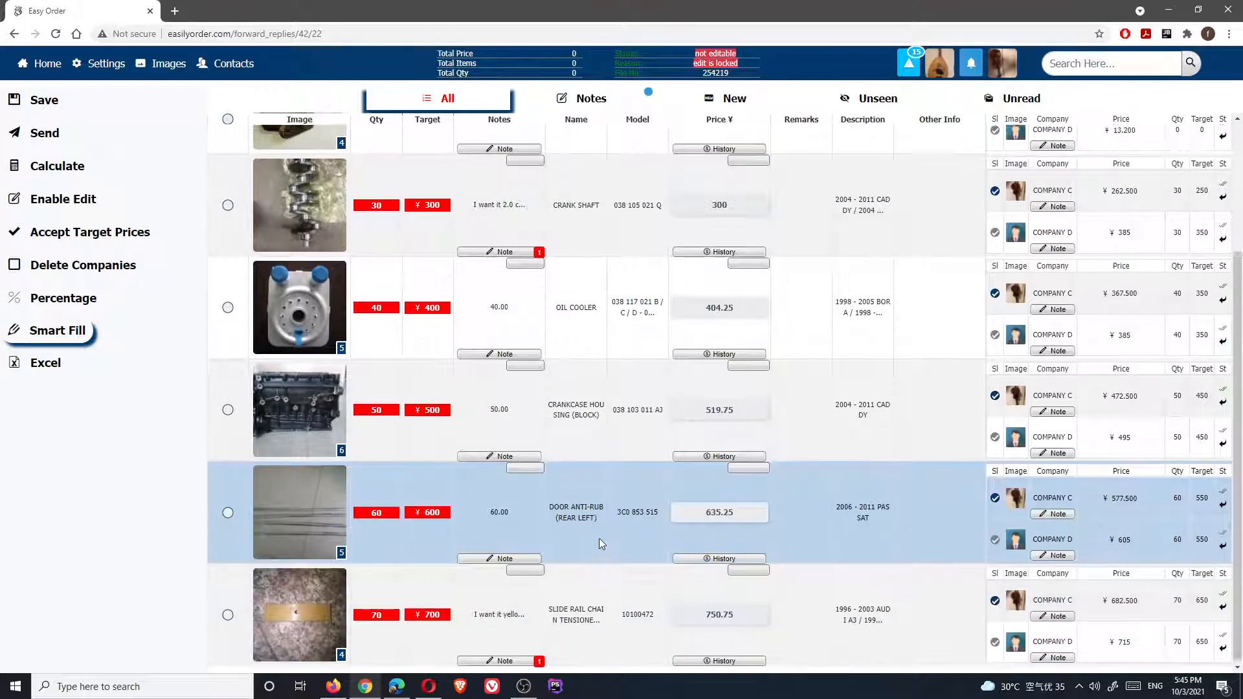
{"action": "scroll", "coordinate": [290, 422], "scroll_direction": "up", "scroll_amount": 1}
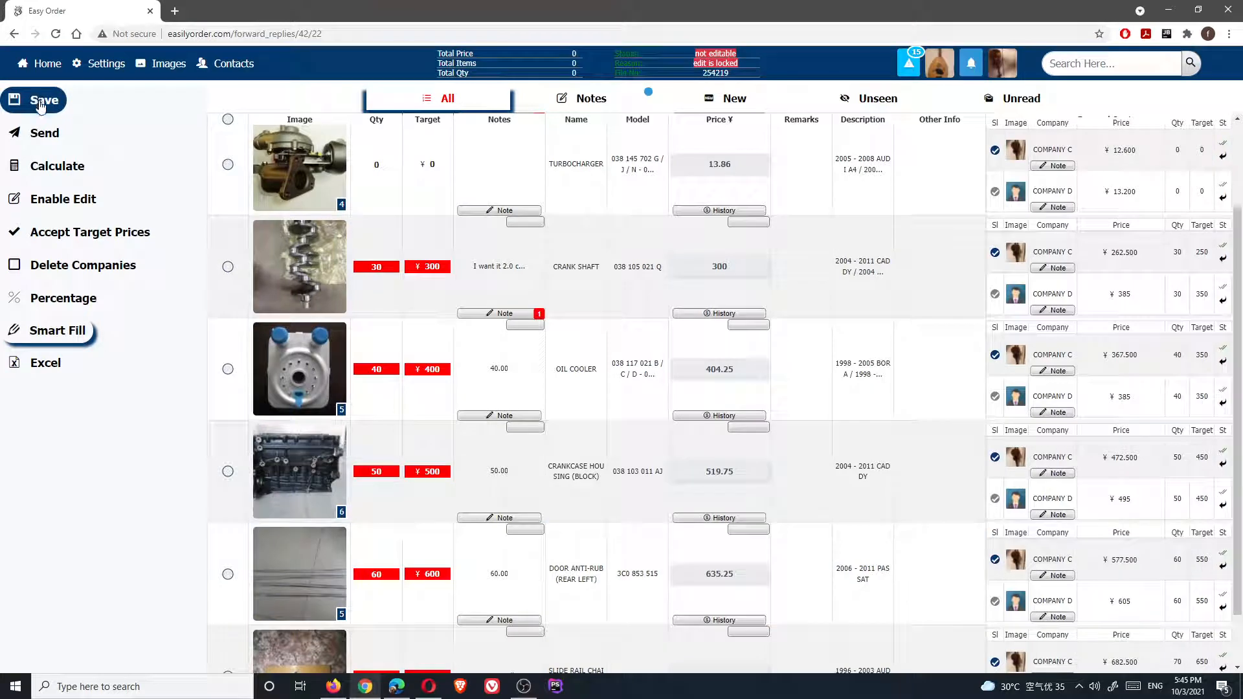
{"action": "left_click", "coordinate": [40, 103]}
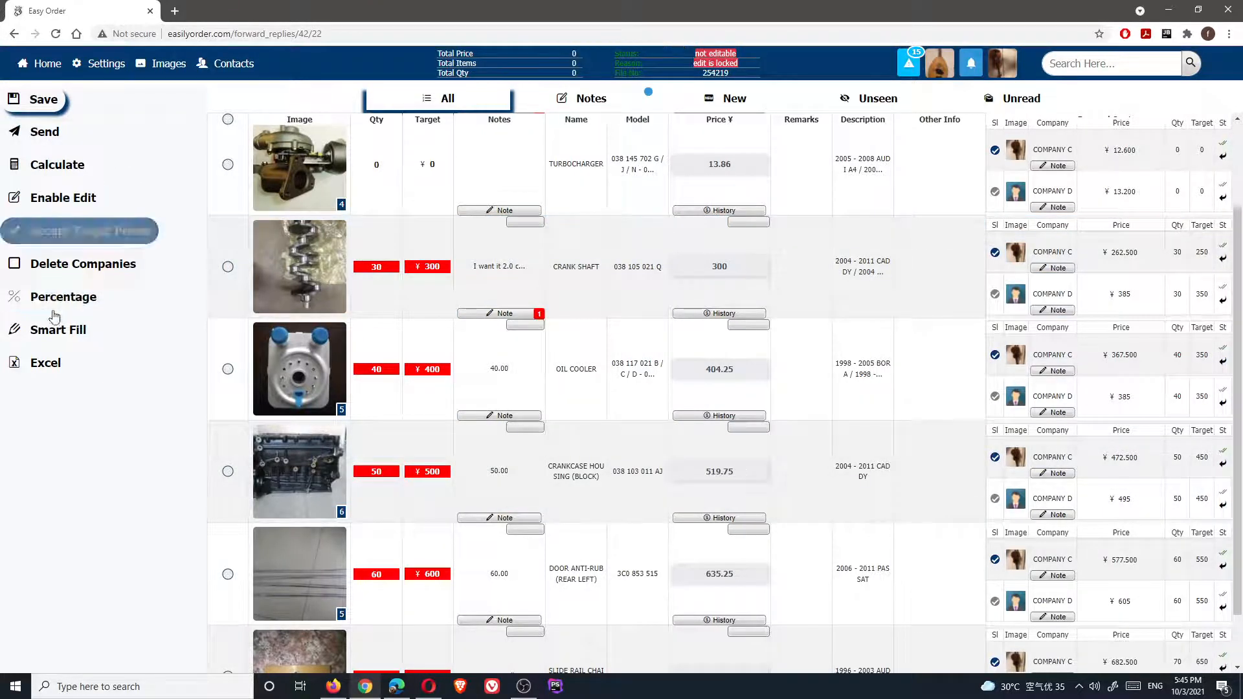
{"action": "left_click", "coordinate": [49, 67]}
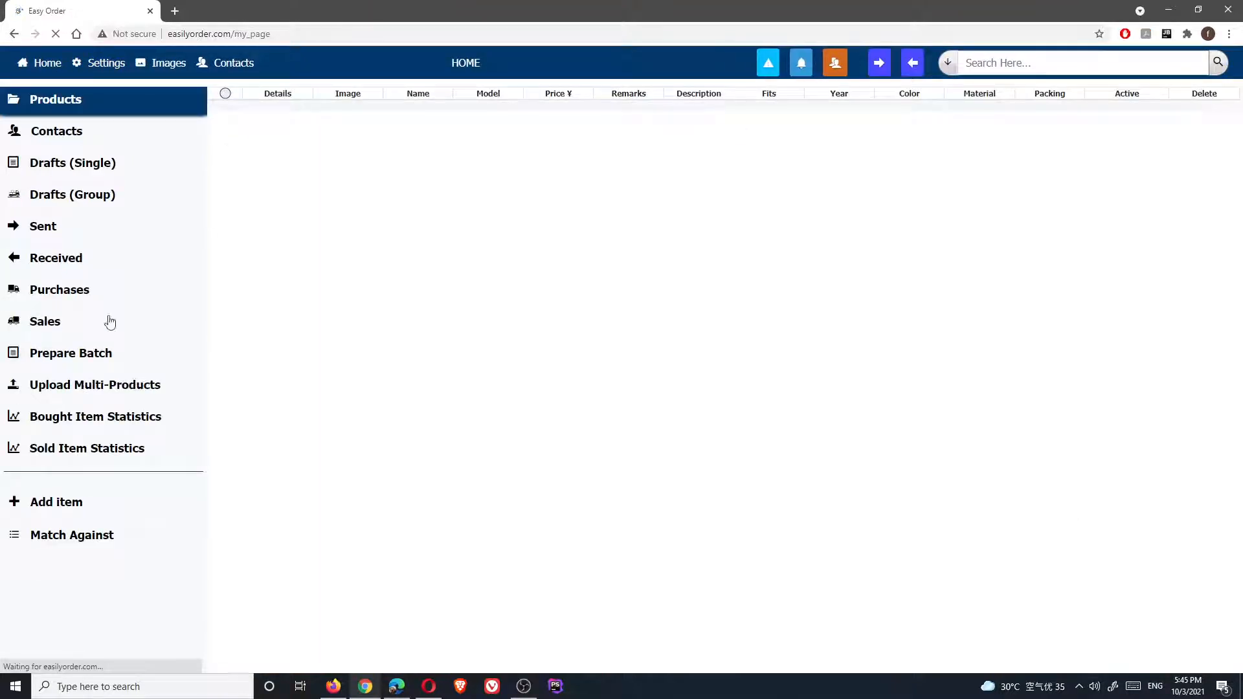
Send the priced reply for the COMPANY A inquiry from the Received list
{"action": "left_click", "coordinate": [66, 259]}
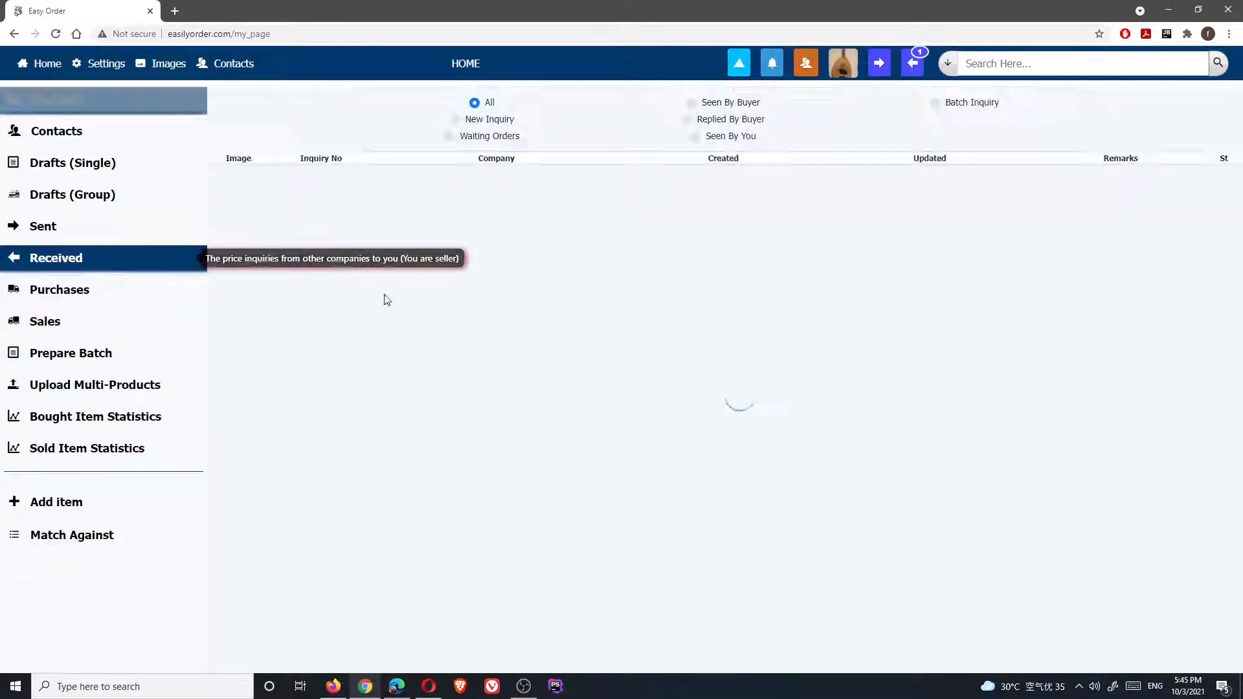
{"action": "mouse_move", "coordinate": [494, 205]}
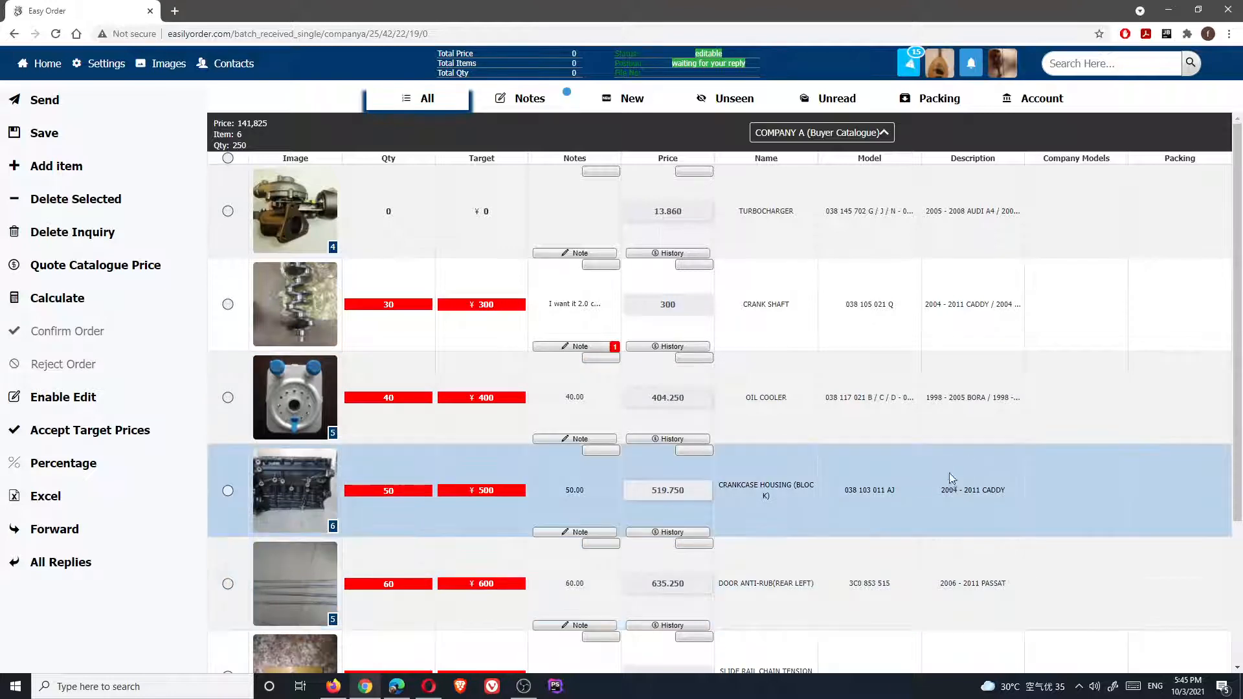
{"action": "mouse_move", "coordinate": [663, 211]}
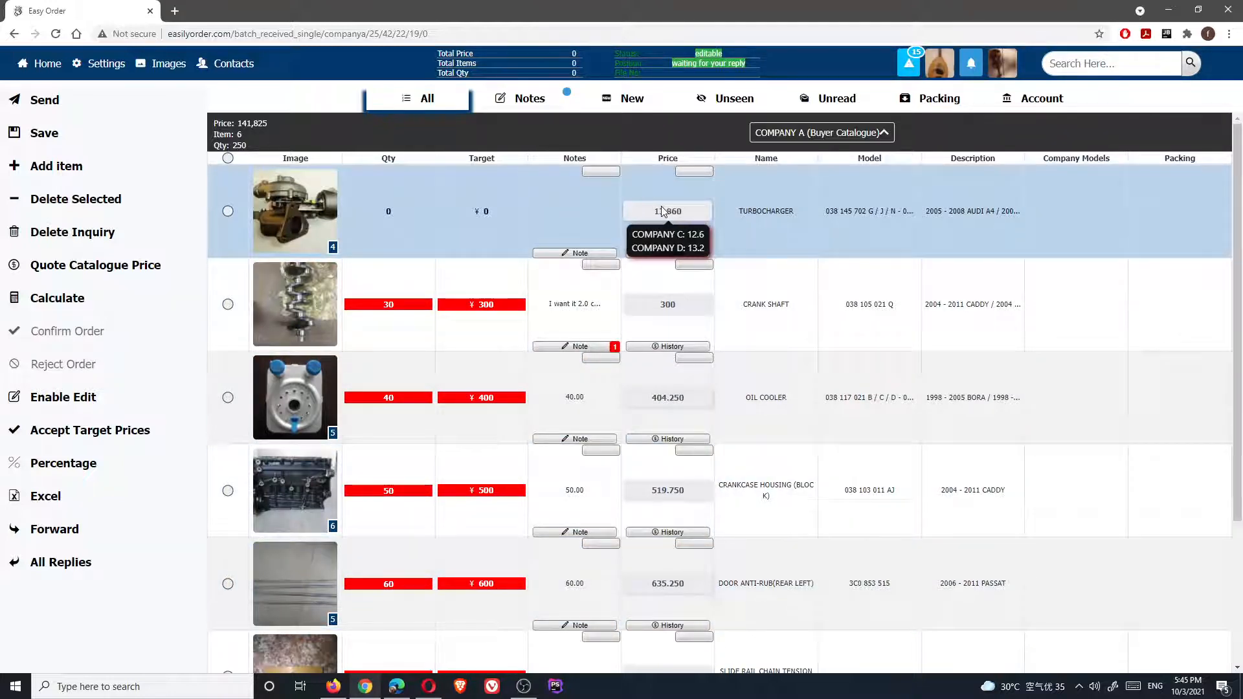
{"action": "mouse_move", "coordinate": [660, 303]}
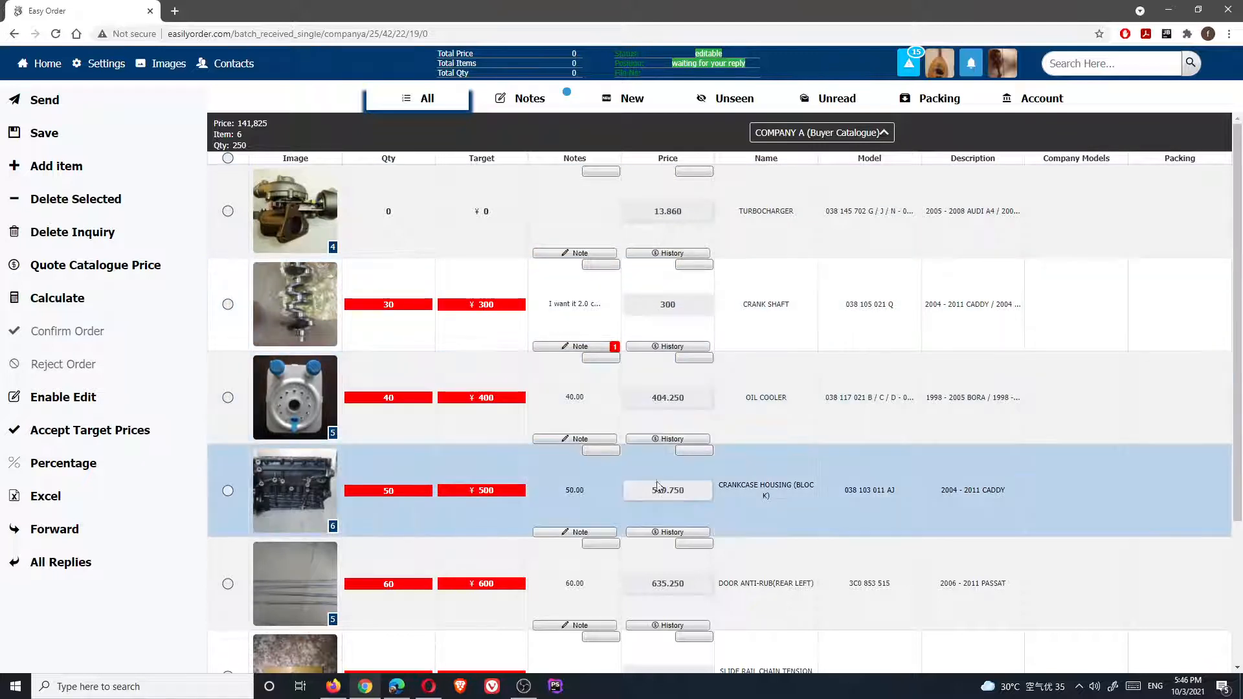
{"action": "mouse_move", "coordinate": [660, 490]}
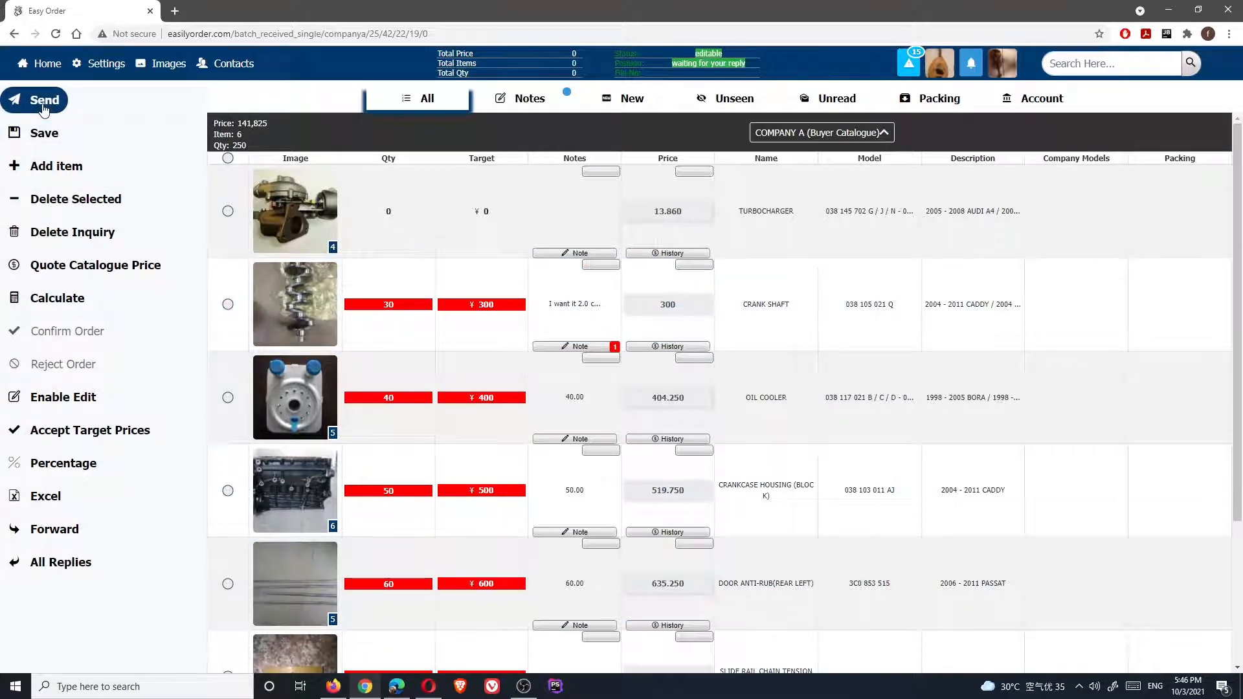
{"action": "left_click", "coordinate": [43, 105]}
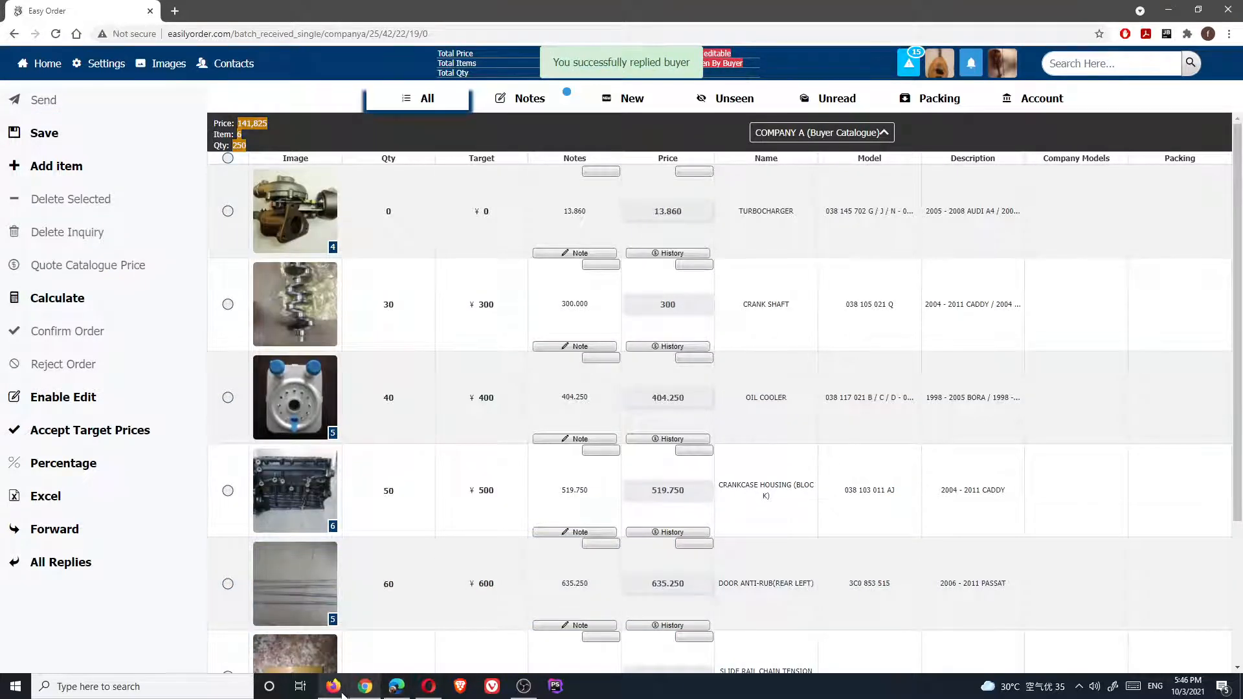
In the buyer account, open Company B's purchase notification
{"action": "left_click", "coordinate": [341, 692]}
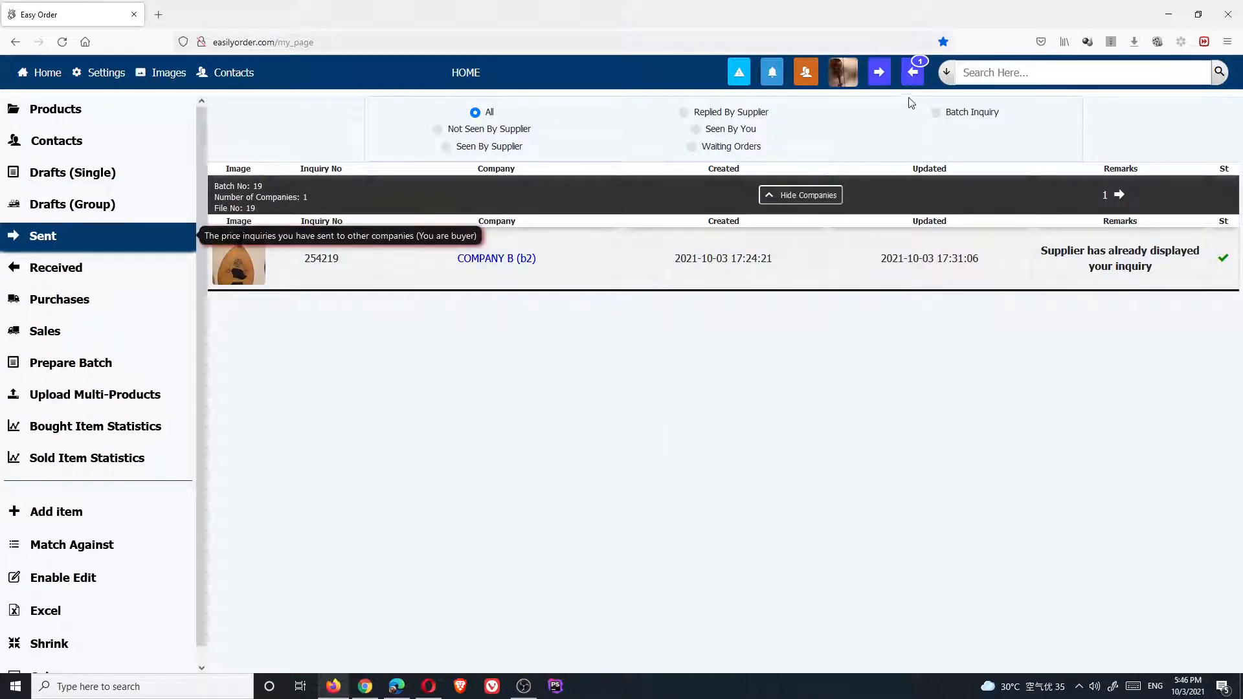
{"action": "left_click", "coordinate": [914, 79]}
{"action": "left_click", "coordinate": [854, 113]}
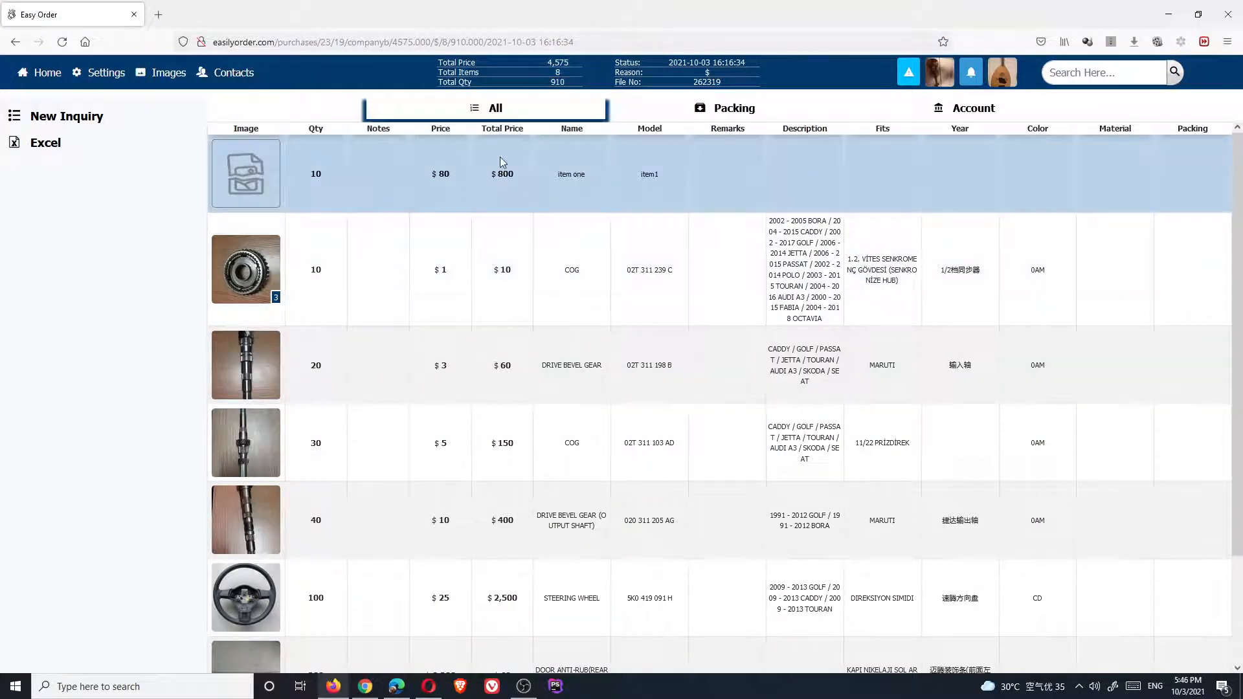
Review the 8-item, 4,575 purchase, then open Company B's notification from the home page
{"action": "scroll", "coordinate": [531, 414], "scroll_direction": "down", "scroll_amount": 3}
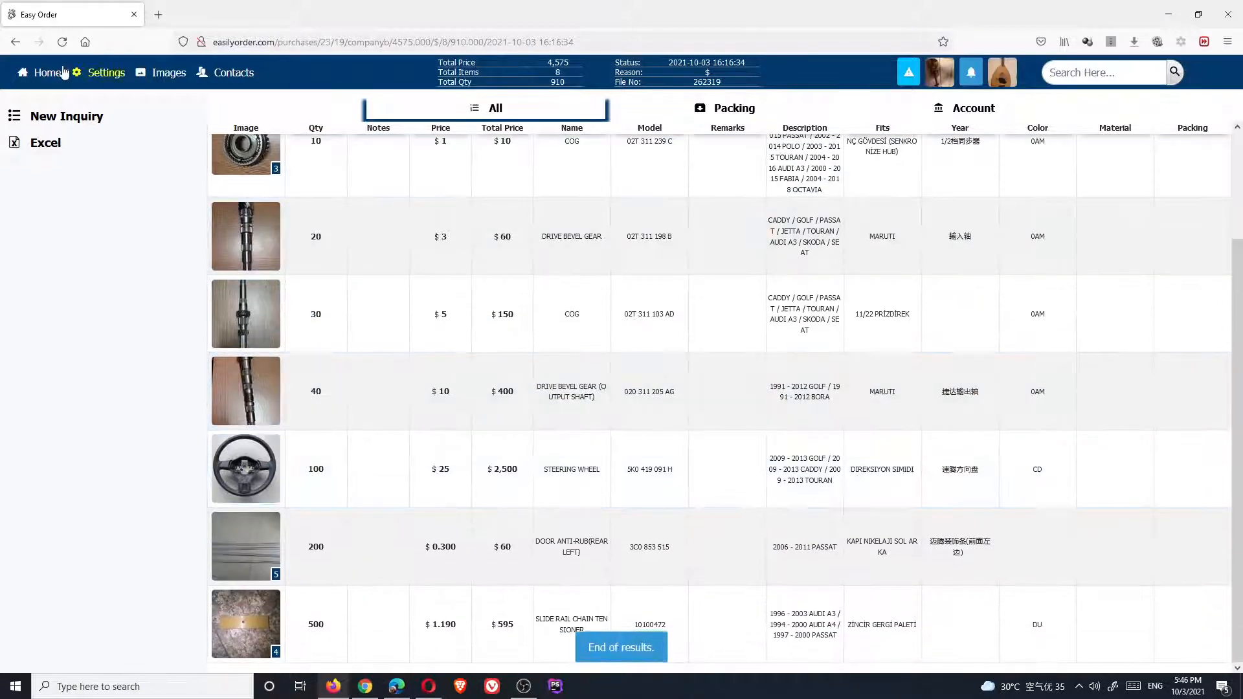
{"action": "left_click", "coordinate": [60, 79]}
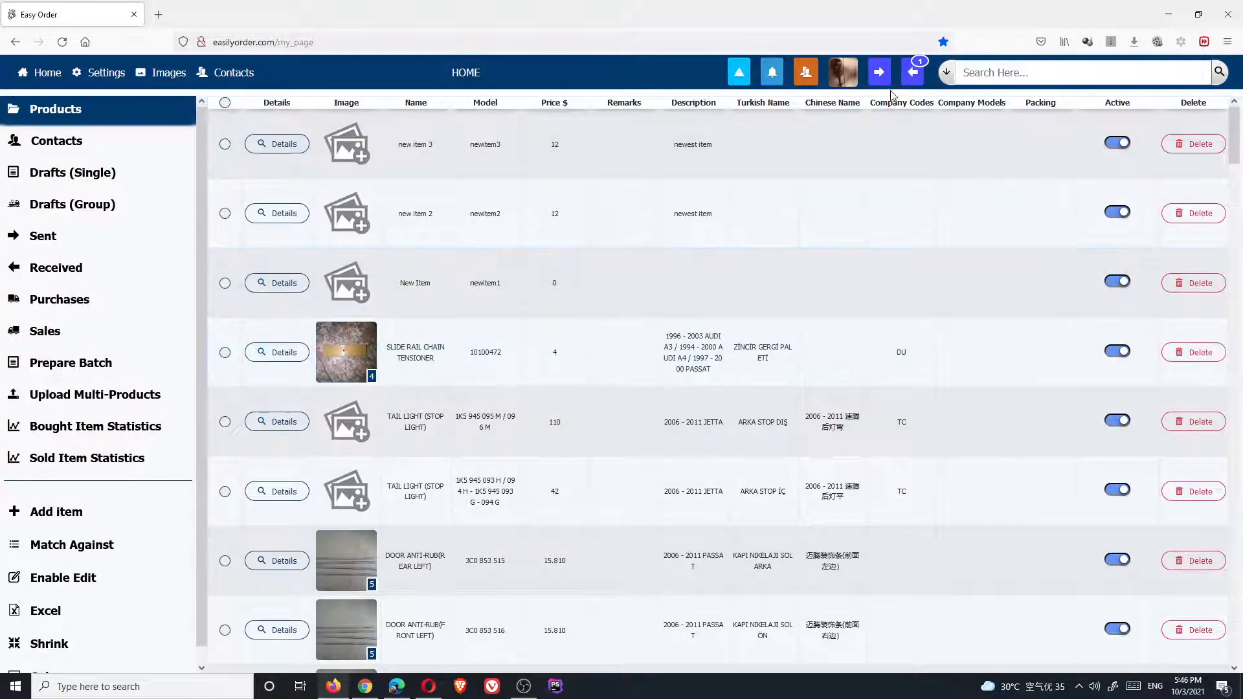
{"action": "left_click", "coordinate": [915, 79]}
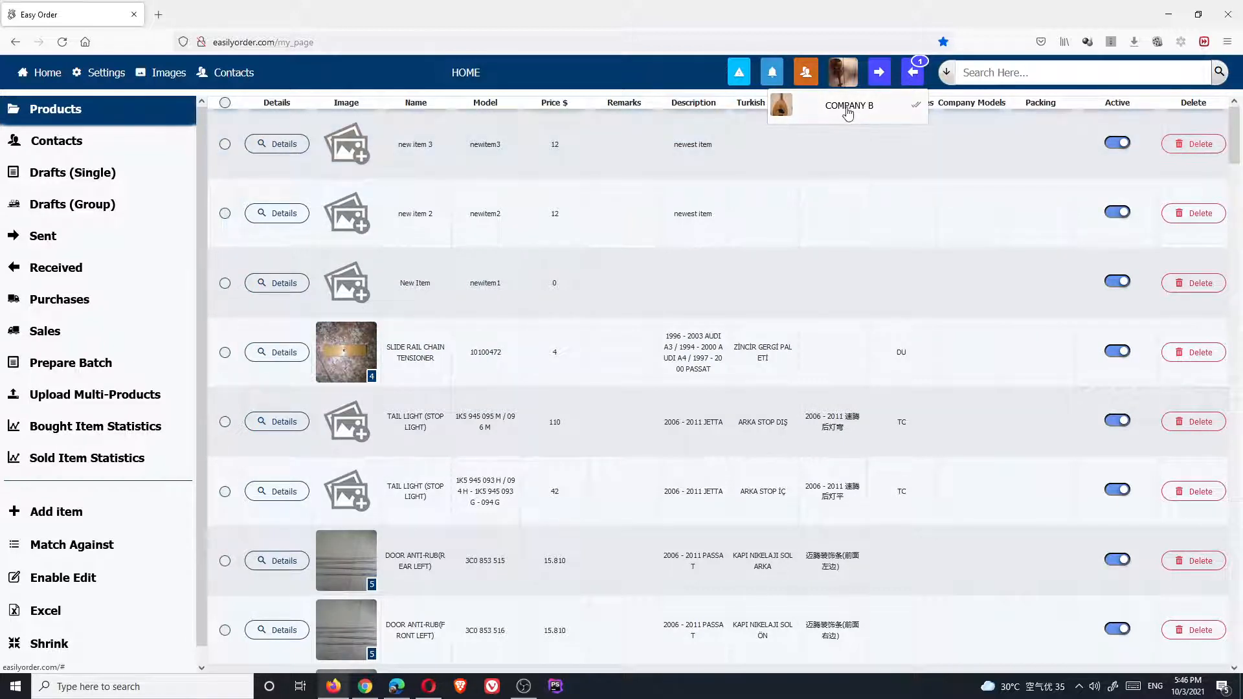
{"action": "left_click", "coordinate": [848, 114]}
Dismiss the caution and the supplier-replied notice on Company B's inquiry
{"action": "left_click", "coordinate": [682, 464]}
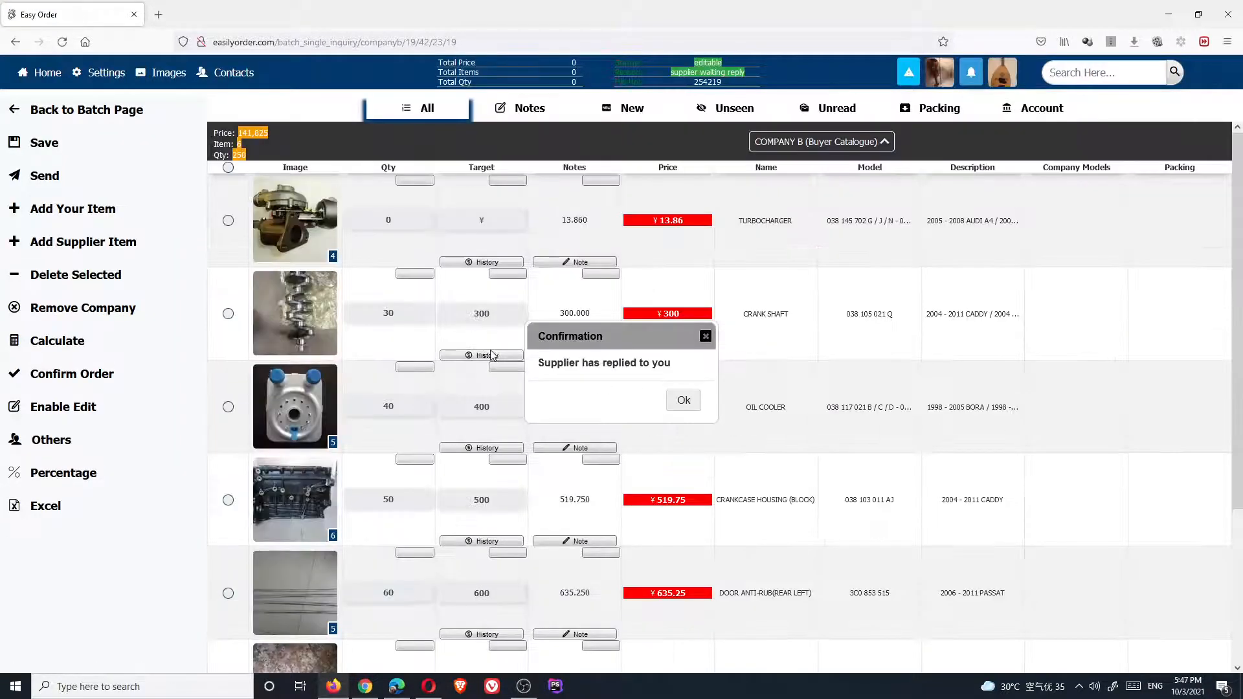
{"action": "left_click", "coordinate": [683, 400]}
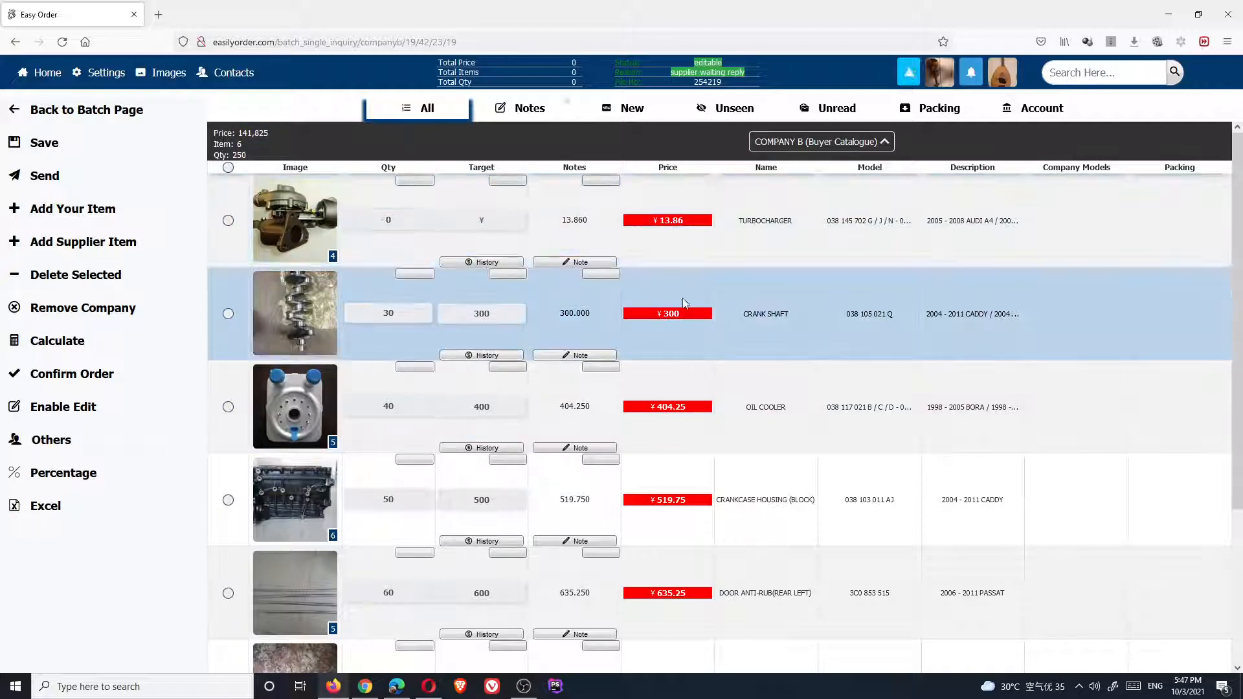
{"action": "scroll", "coordinate": [661, 568], "scroll_direction": "down", "scroll_amount": 3}
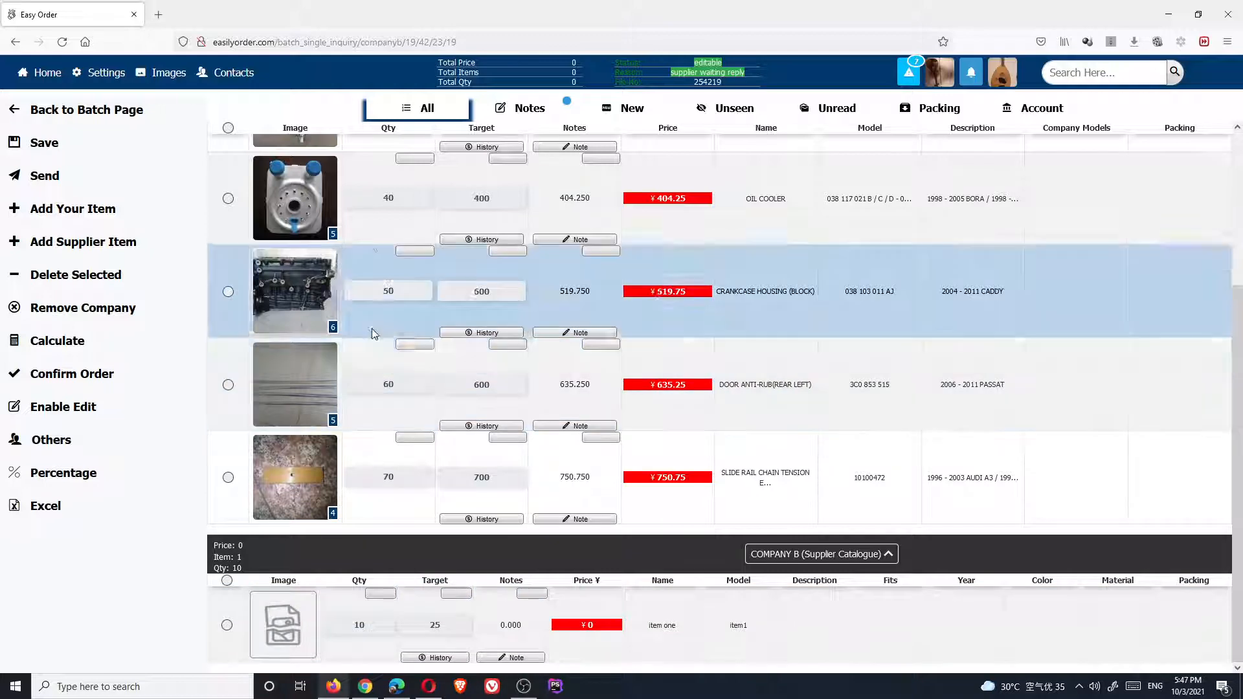
{"action": "scroll", "coordinate": [431, 221], "scroll_direction": "up", "scroll_amount": 5}
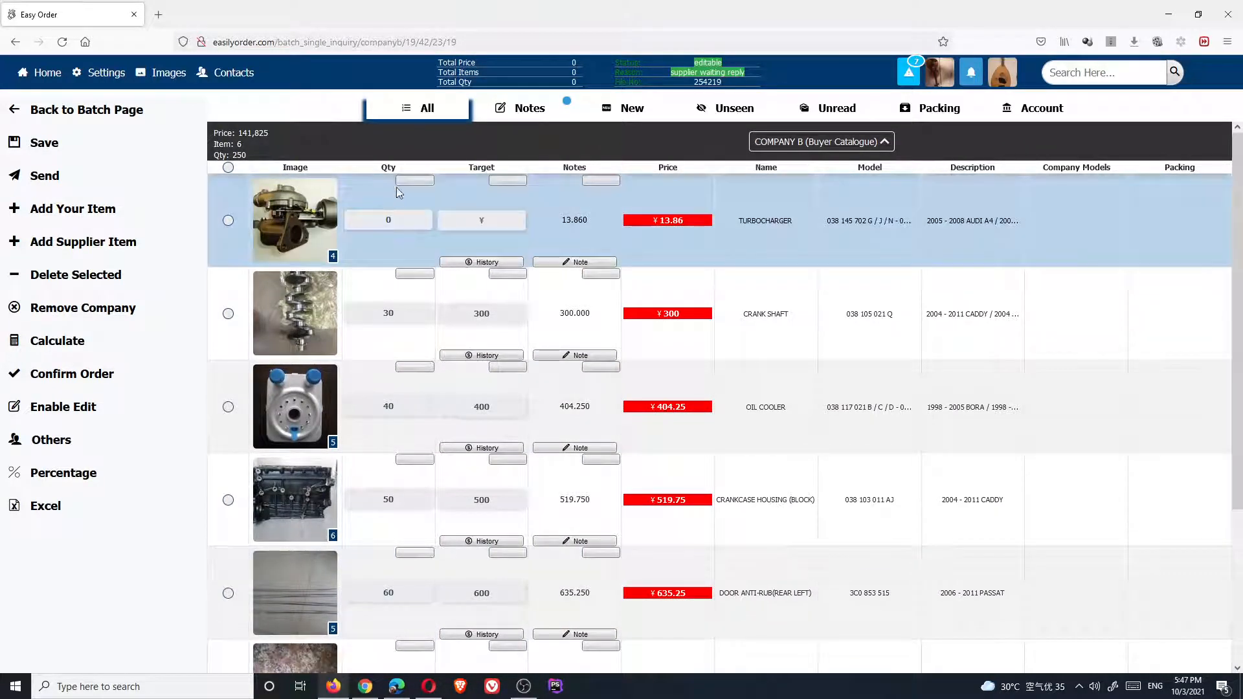
Set the TURBOCHARGER quantity to 10 and send the inquiry despite unsaved changes
{"action": "left_click", "coordinate": [65, 403]}
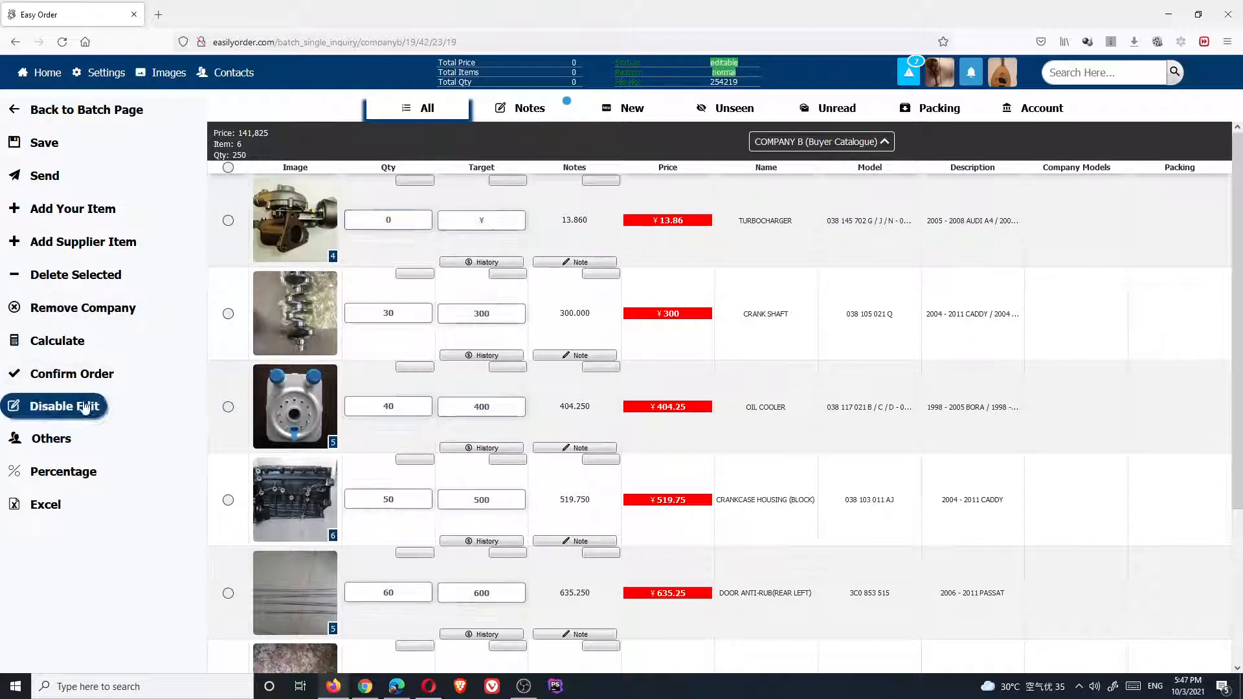
{"action": "type", "text": "1"}
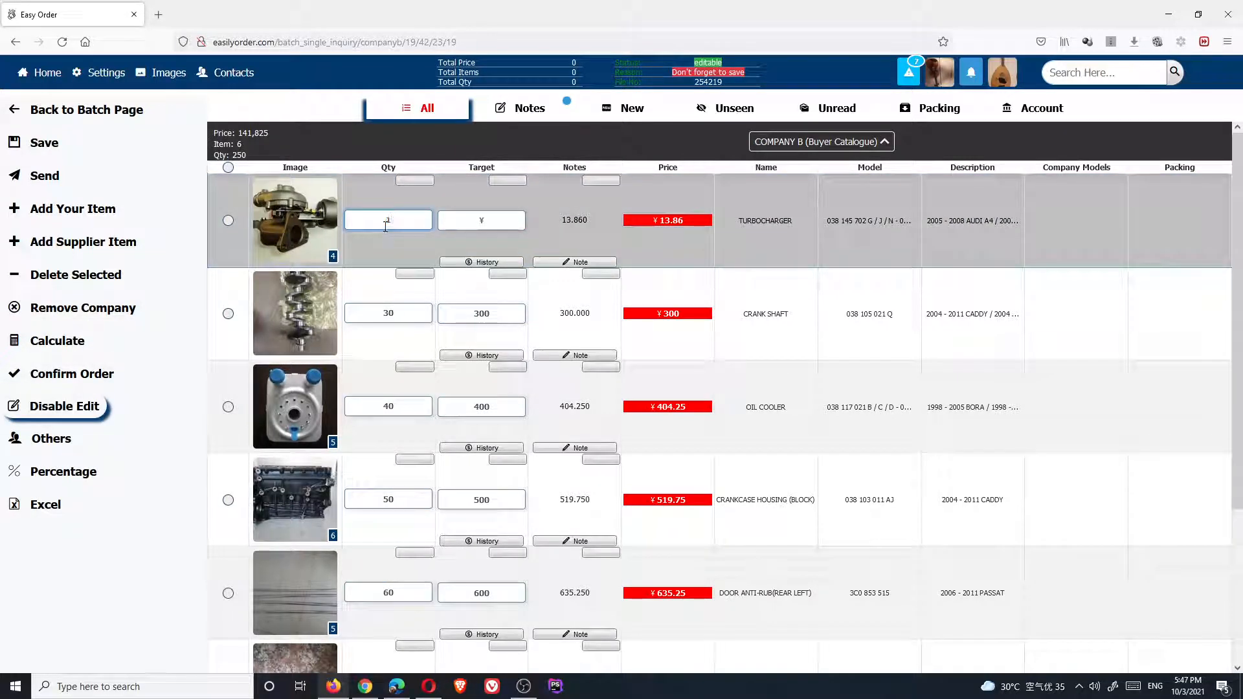
{"action": "type", "text": "0"}
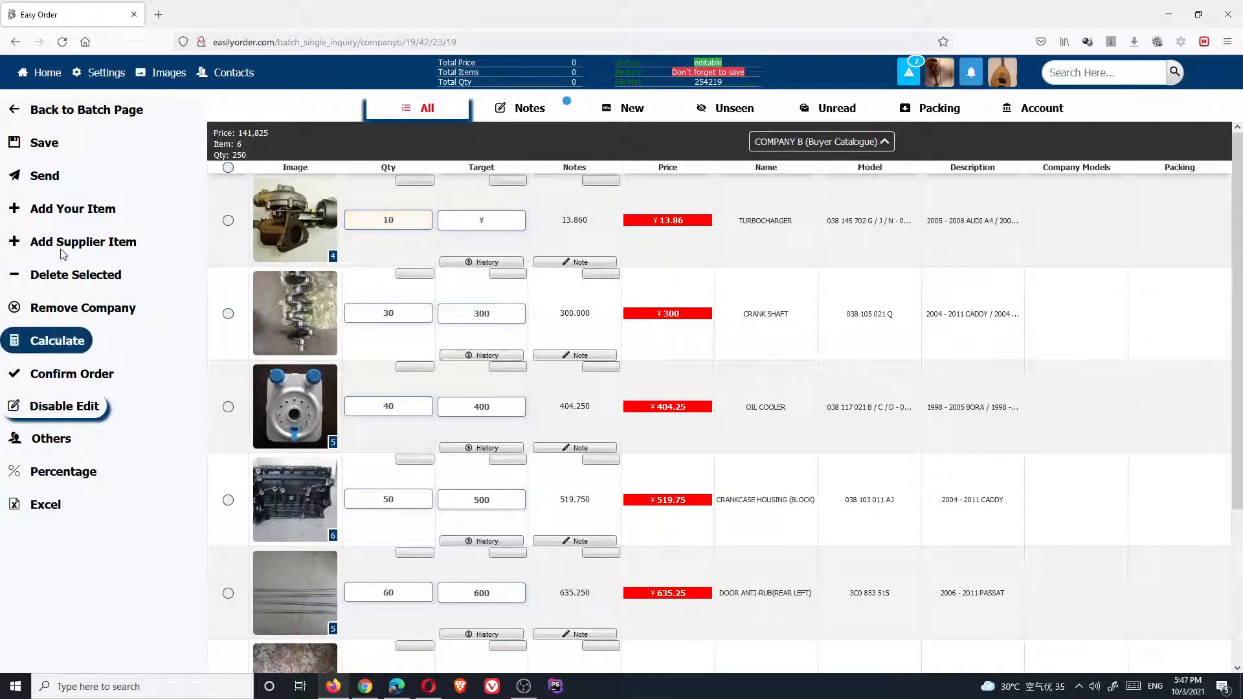
{"action": "left_click", "coordinate": [55, 176]}
{"action": "left_click", "coordinate": [746, 408]}
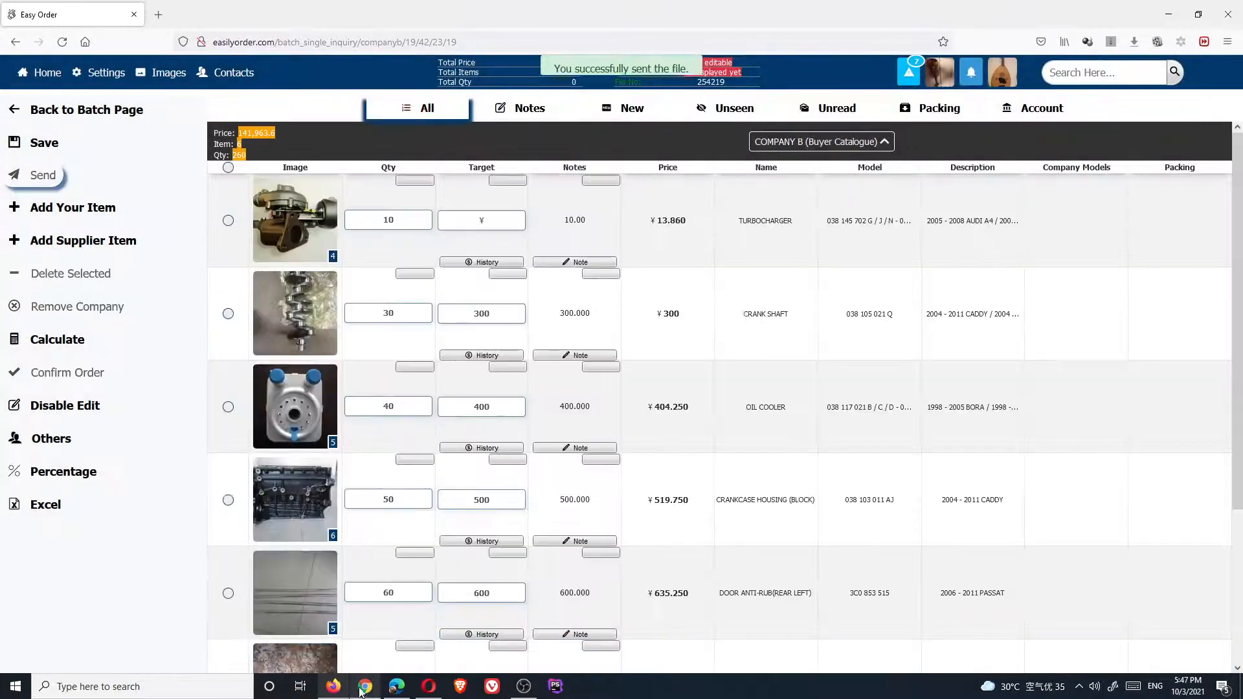
{"action": "left_click", "coordinate": [365, 687]}
On the supplier side, acknowledge the buyer-replied notices and reload the inquiry
{"action": "left_click", "coordinate": [687, 412]}
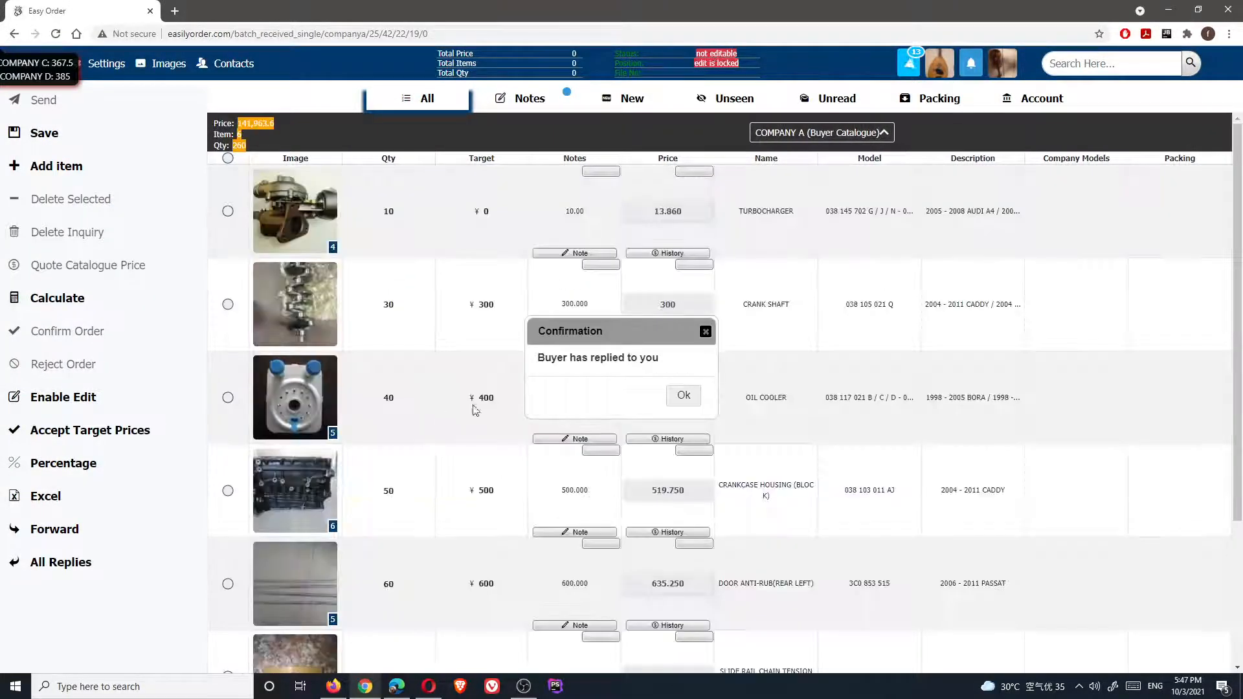
{"action": "left_click", "coordinate": [682, 395]}
{"action": "scroll", "coordinate": [348, 334], "scroll_direction": "down", "scroll_amount": 3}
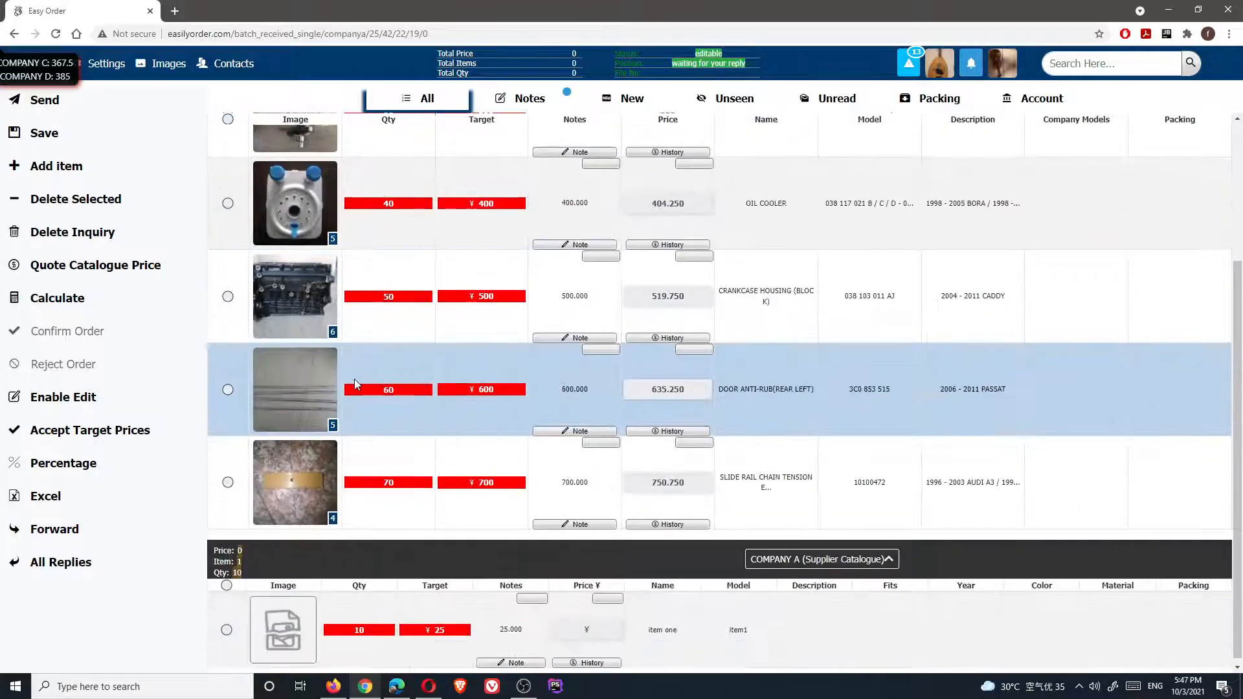
Price item one at 26, save it, and send the reply to the buyer
{"action": "left_click", "coordinate": [62, 397]}
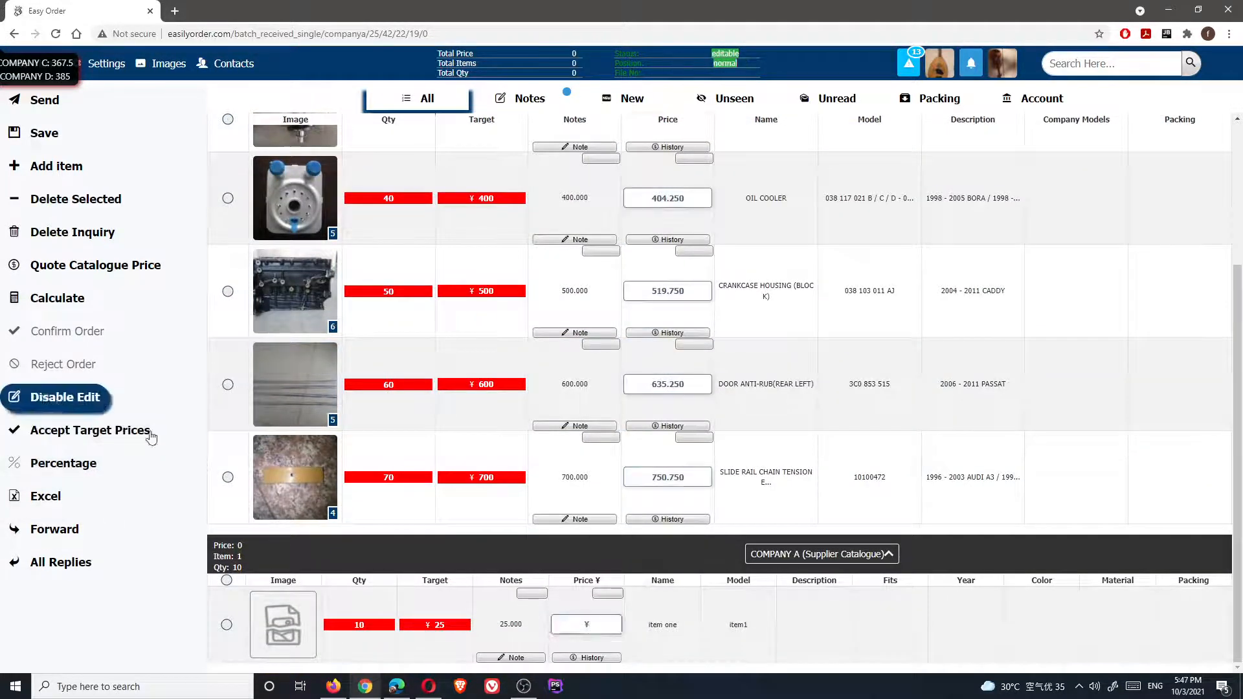
{"action": "left_click", "coordinate": [593, 623]}
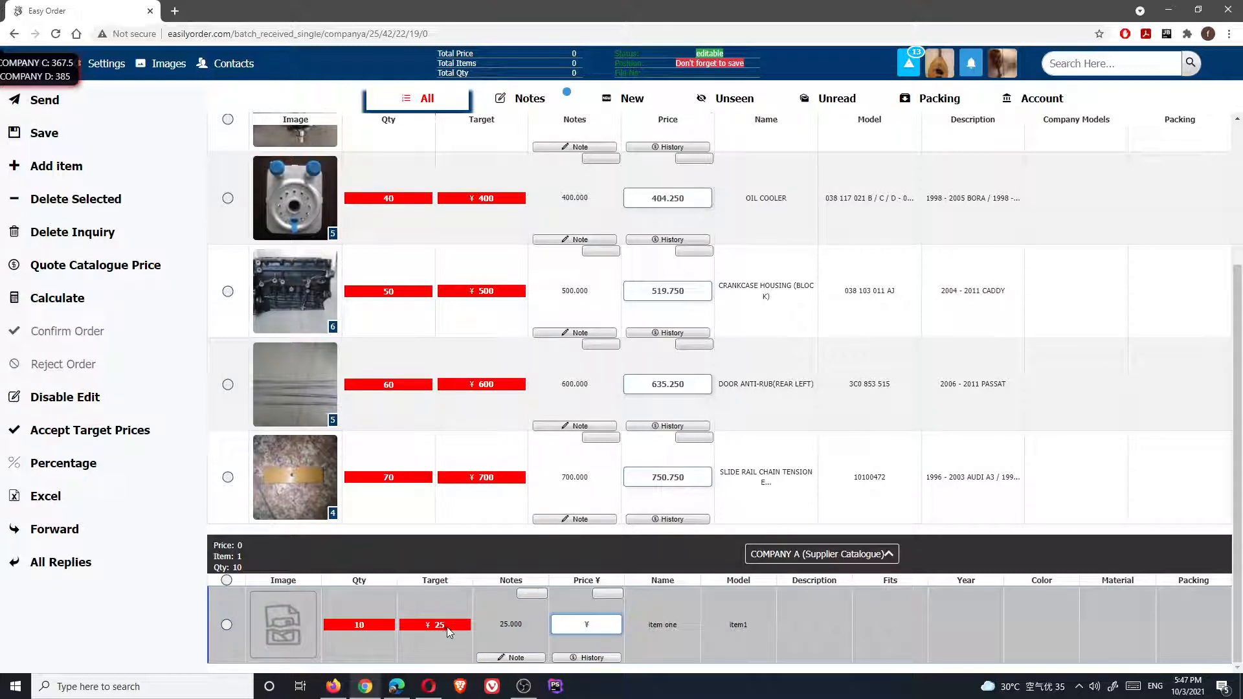
{"action": "type", "text": "25"}
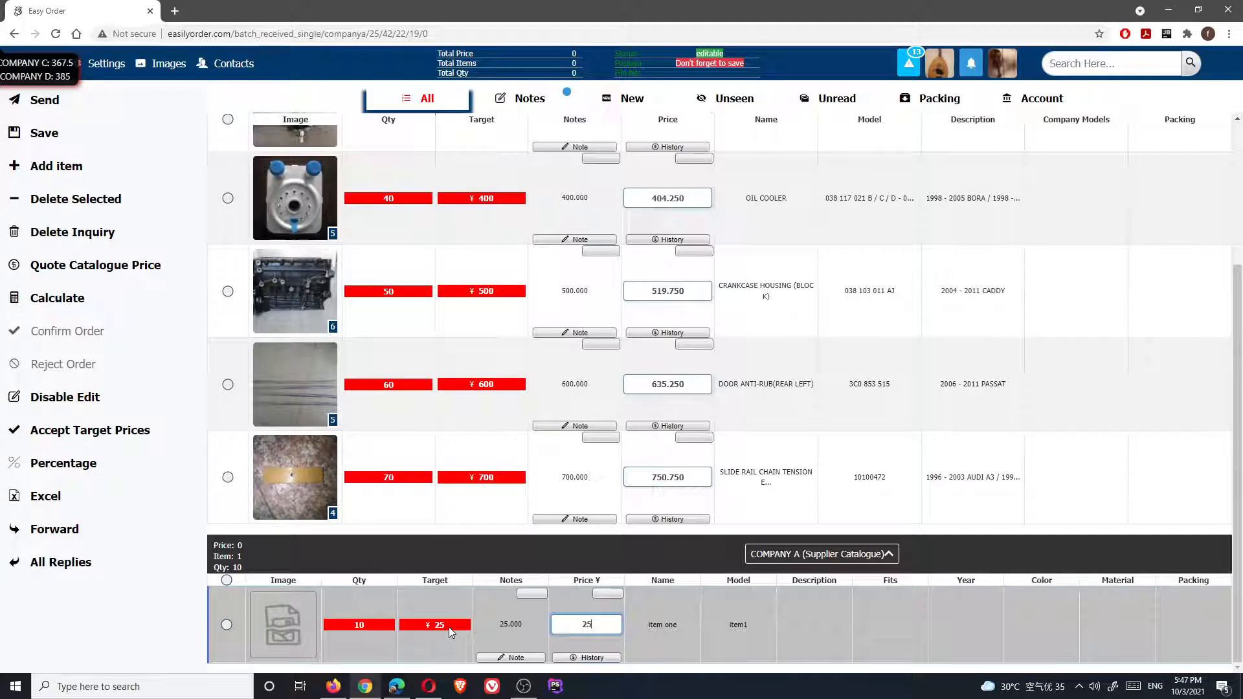
{"action": "key", "text": "BackSpace"}
{"action": "type", "text": "6"}
{"action": "left_click", "coordinate": [55, 133]}
{"action": "left_click", "coordinate": [42, 100]}
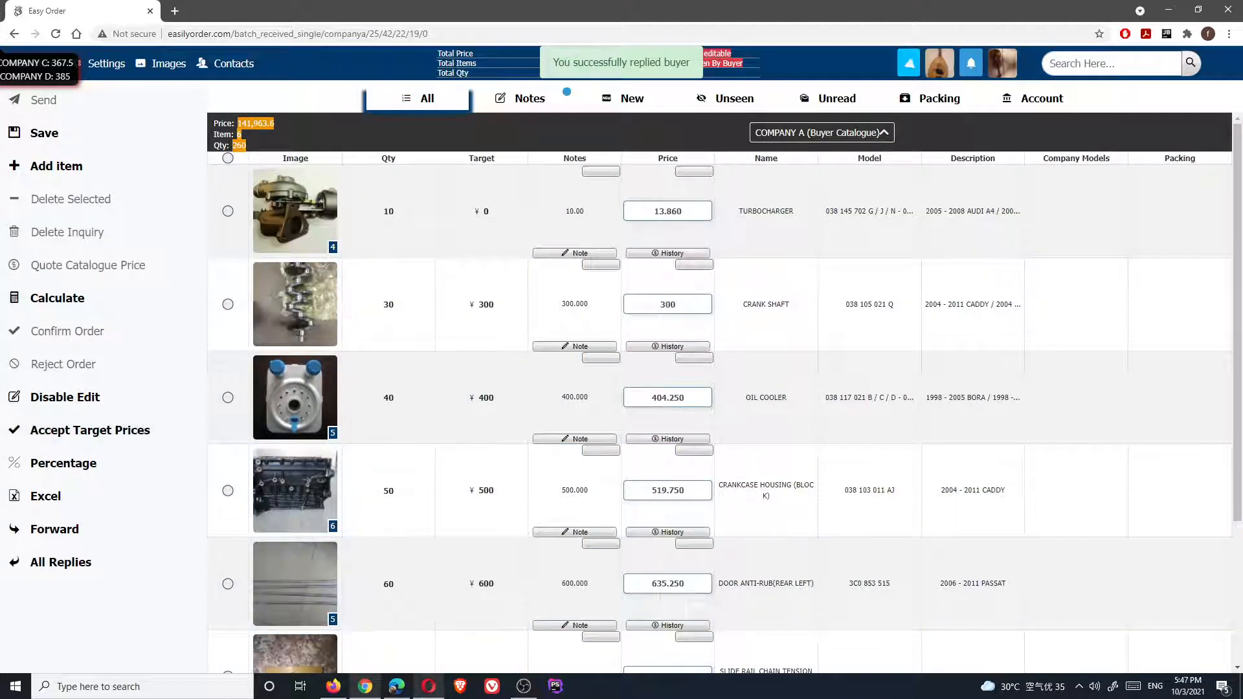
{"action": "left_click", "coordinate": [334, 687]}
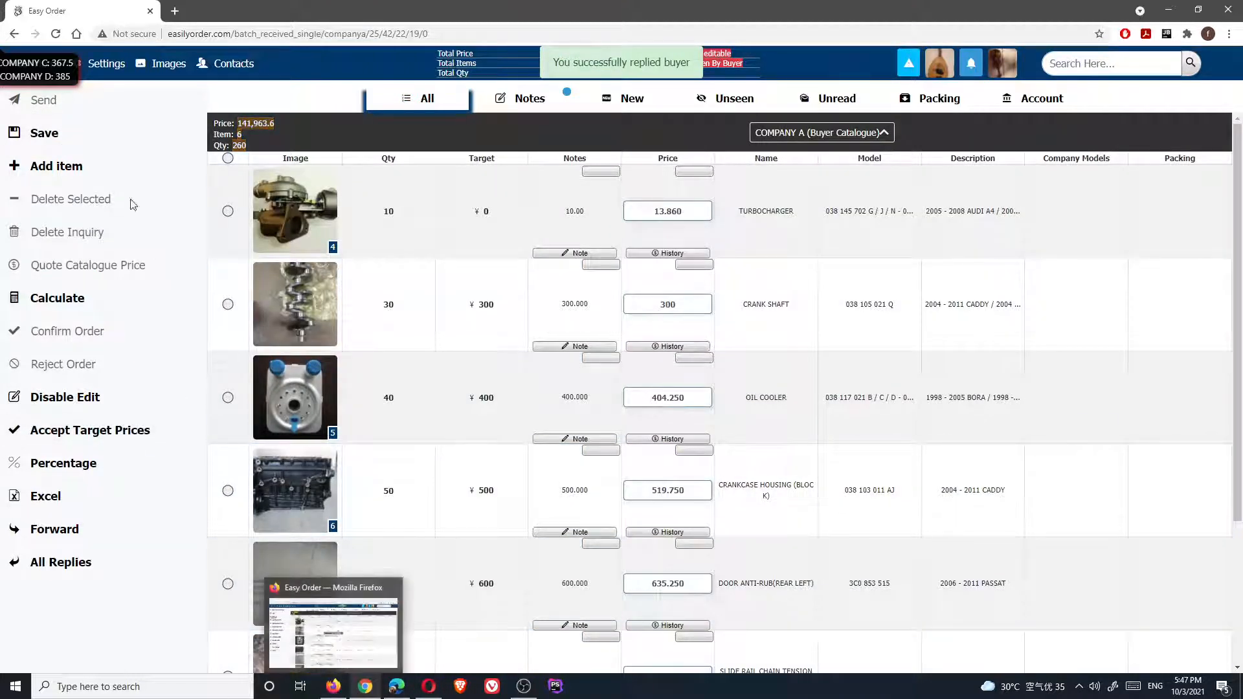
{"action": "left_click", "coordinate": [104, 64]}
Back in the buyer's window, dismiss both supplier-replied notices
{"action": "left_click", "coordinate": [32, 69]}
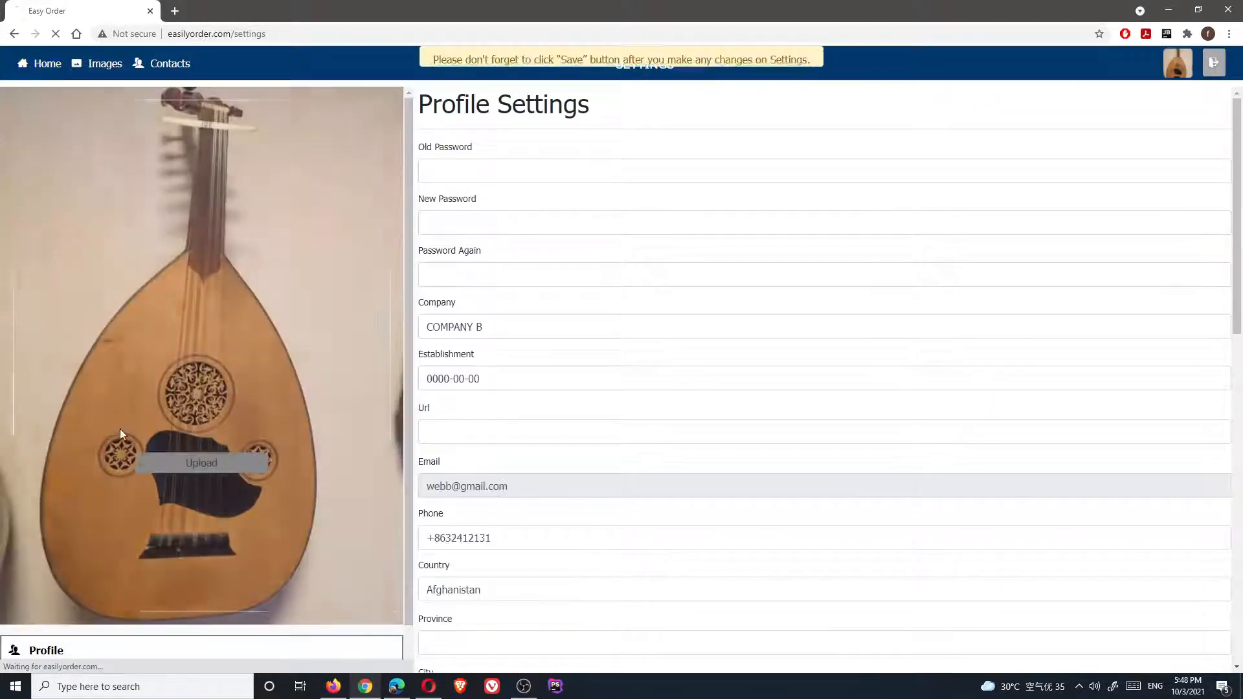
{"action": "left_click", "coordinate": [333, 687]}
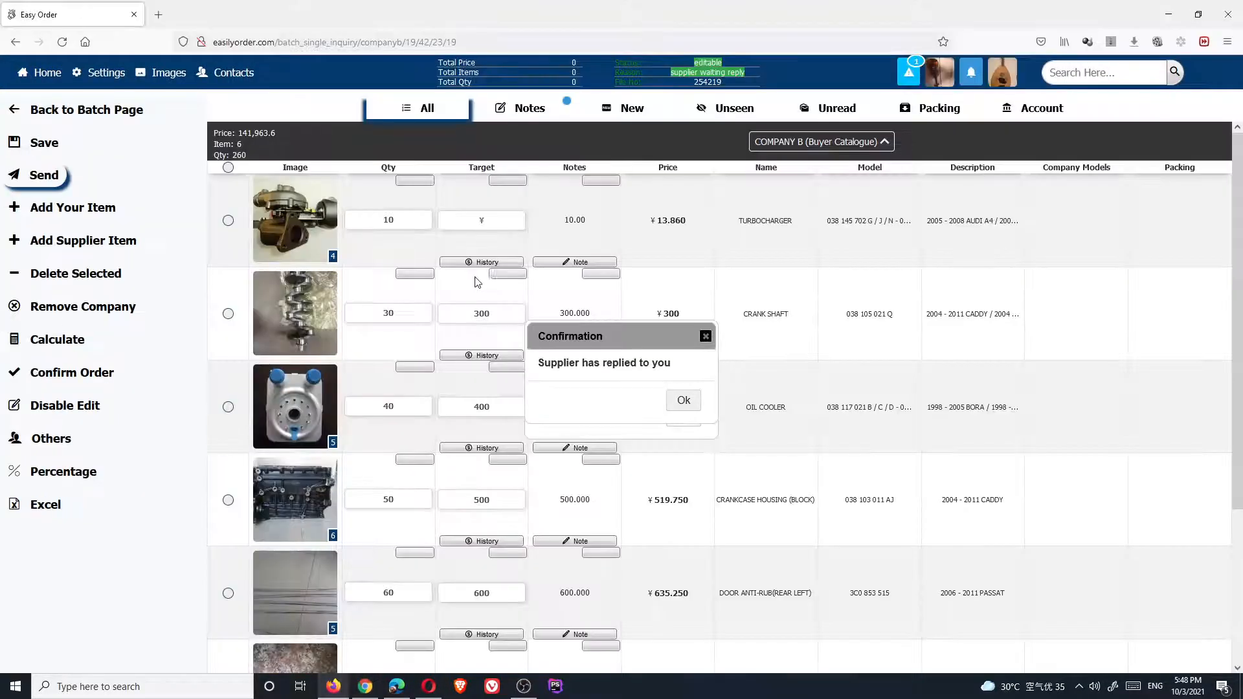
{"action": "left_click", "coordinate": [676, 405]}
{"action": "left_click", "coordinate": [682, 418]}
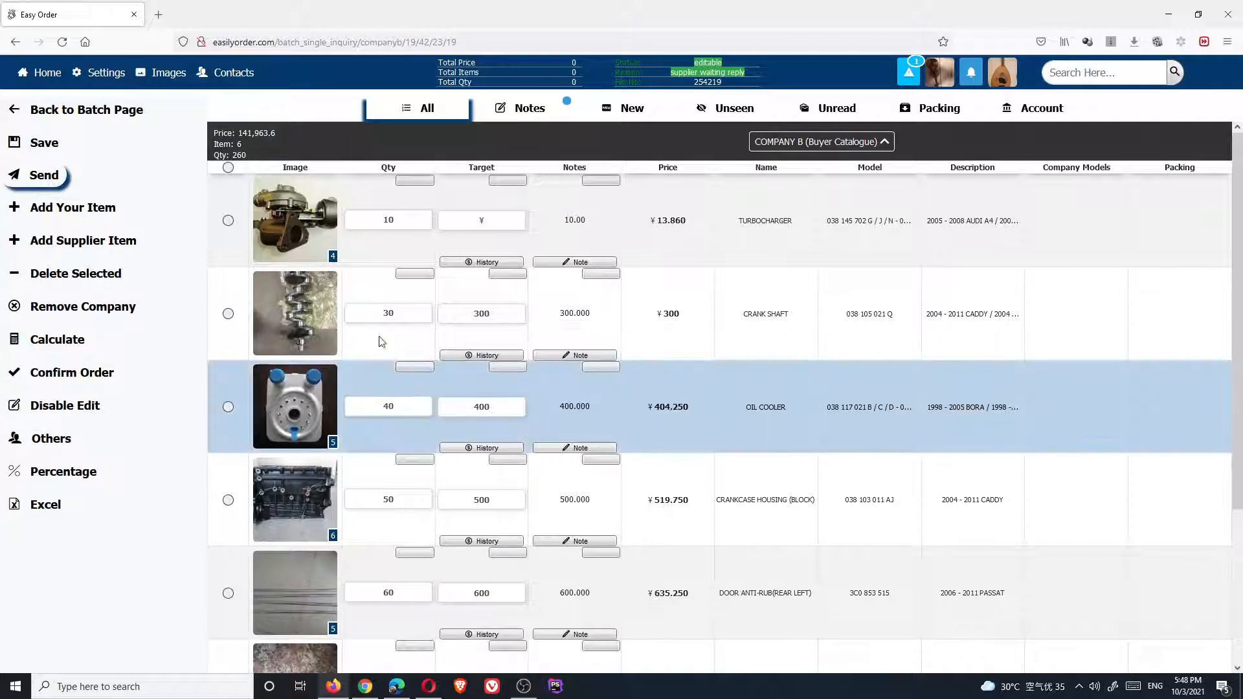
Confirm Company B's inquiry as an order of 141,963.6 across 6 items
{"action": "left_click", "coordinate": [65, 380]}
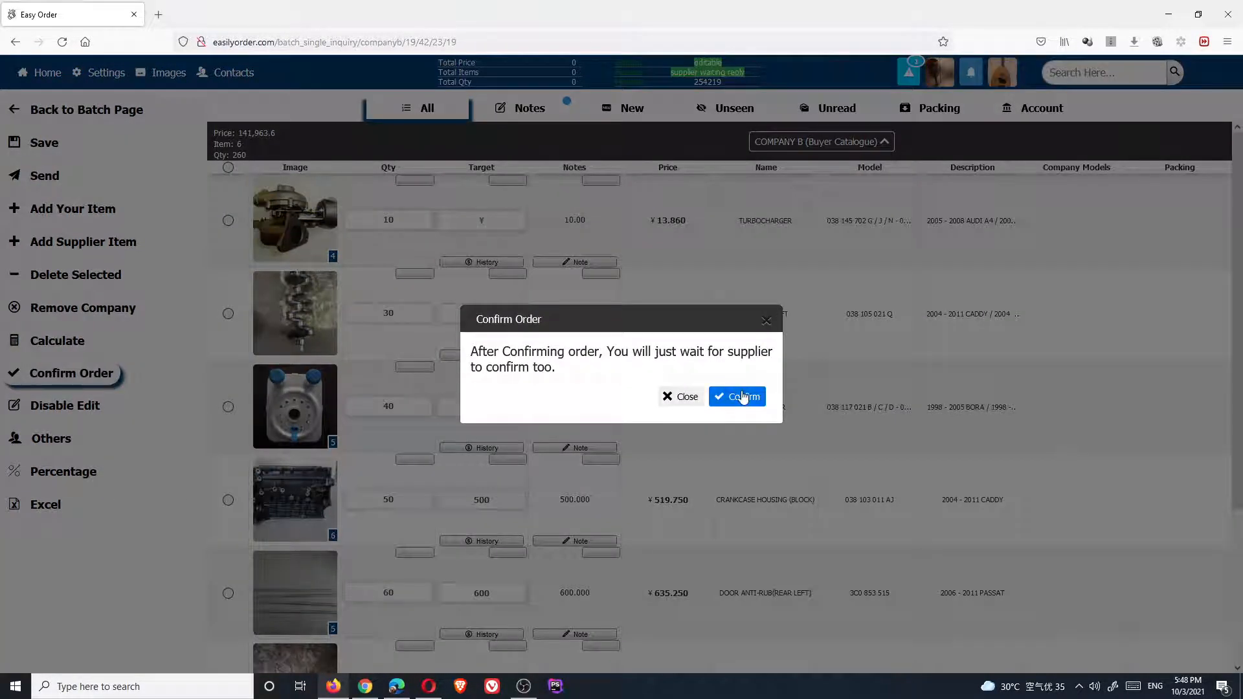
{"action": "left_click", "coordinate": [742, 403]}
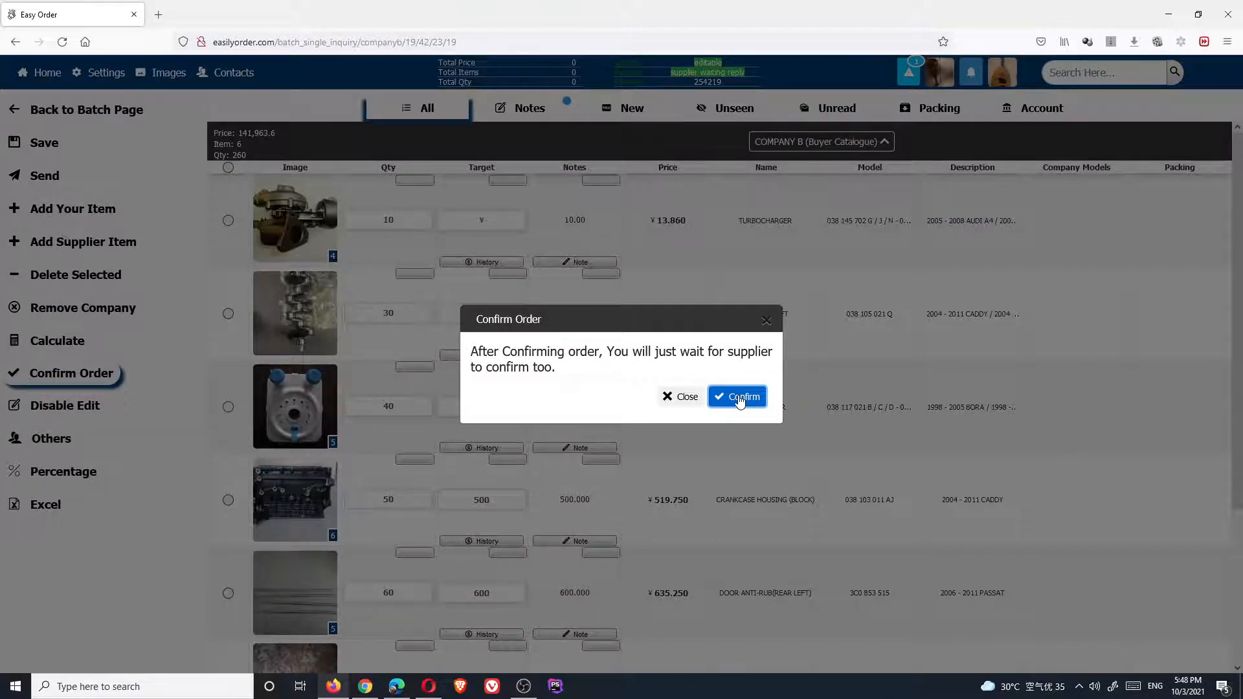
{"action": "left_click", "coordinate": [741, 398]}
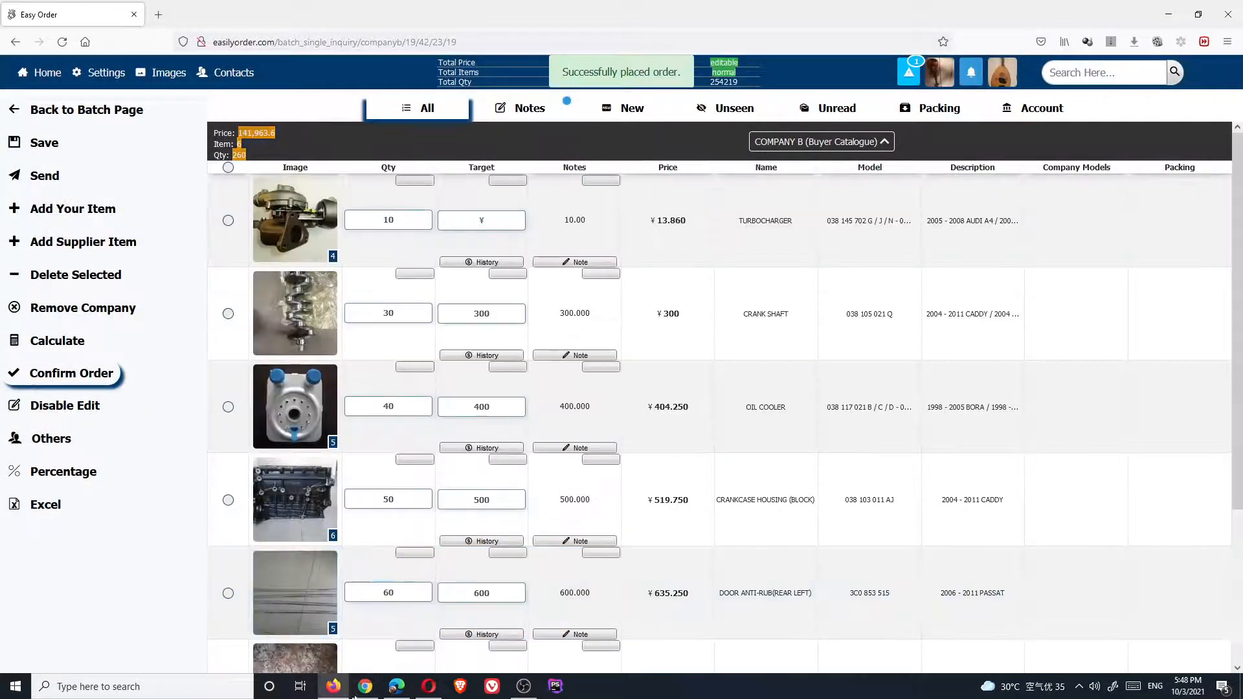
{"action": "left_click", "coordinate": [362, 689]}
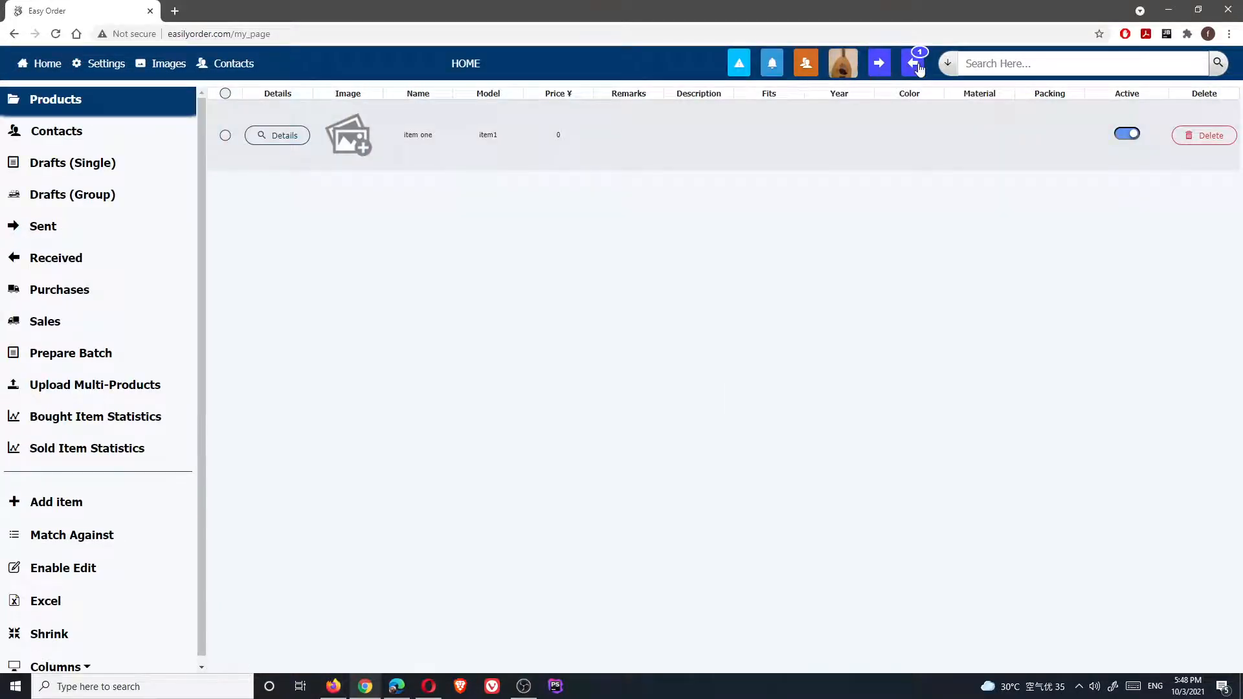
Open COMPANY A's order from the company list and acknowledge the caution and awaiting-confirmation notices
{"action": "left_click", "coordinate": [880, 63]}
{"action": "left_click", "coordinate": [876, 65]}
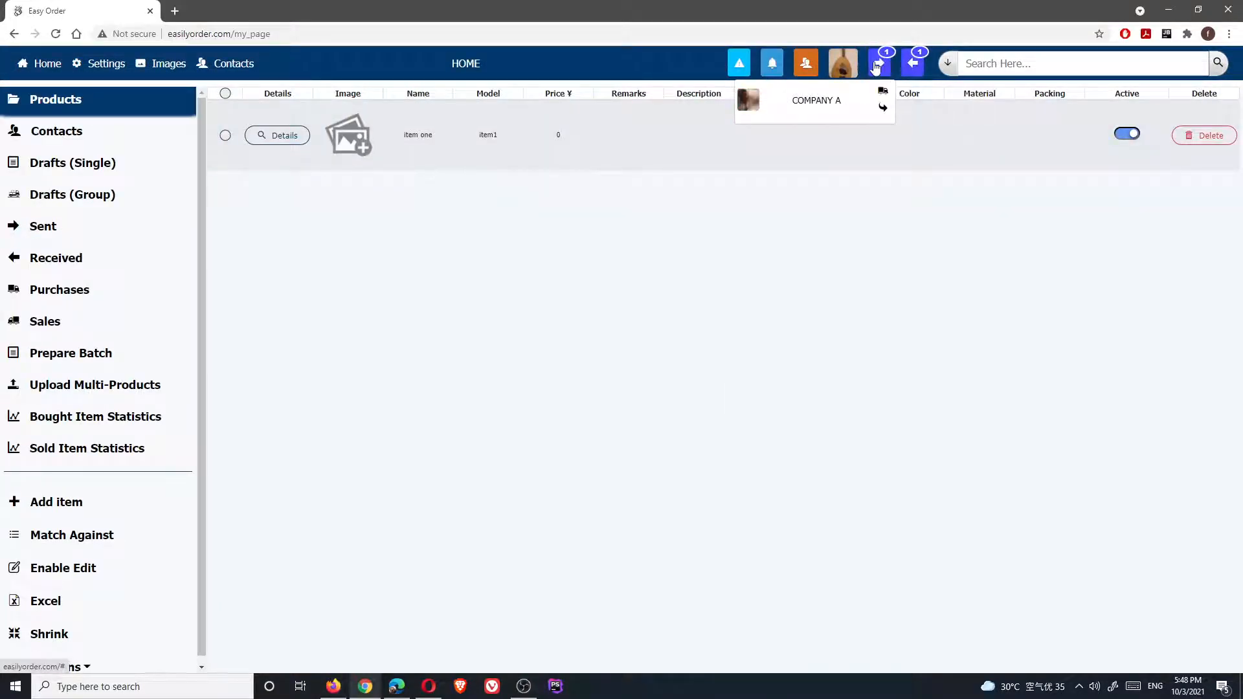
{"action": "left_click", "coordinate": [831, 104]}
{"action": "left_click", "coordinate": [684, 427]}
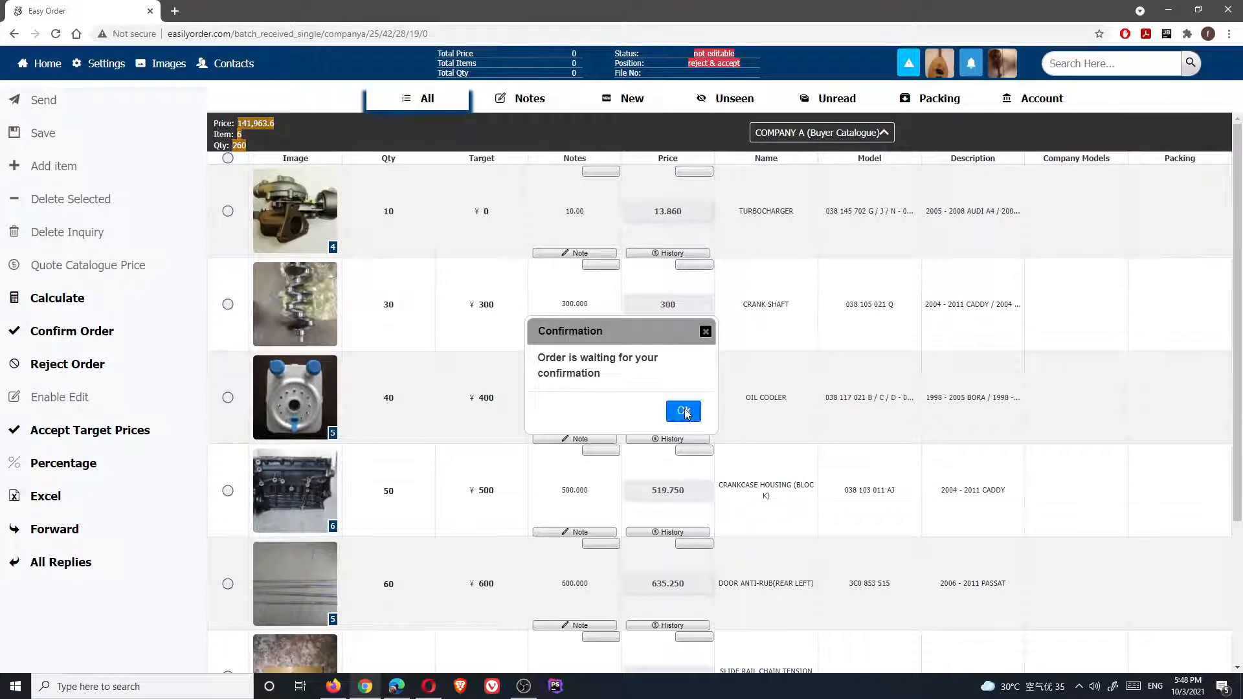
{"action": "left_click", "coordinate": [684, 411]}
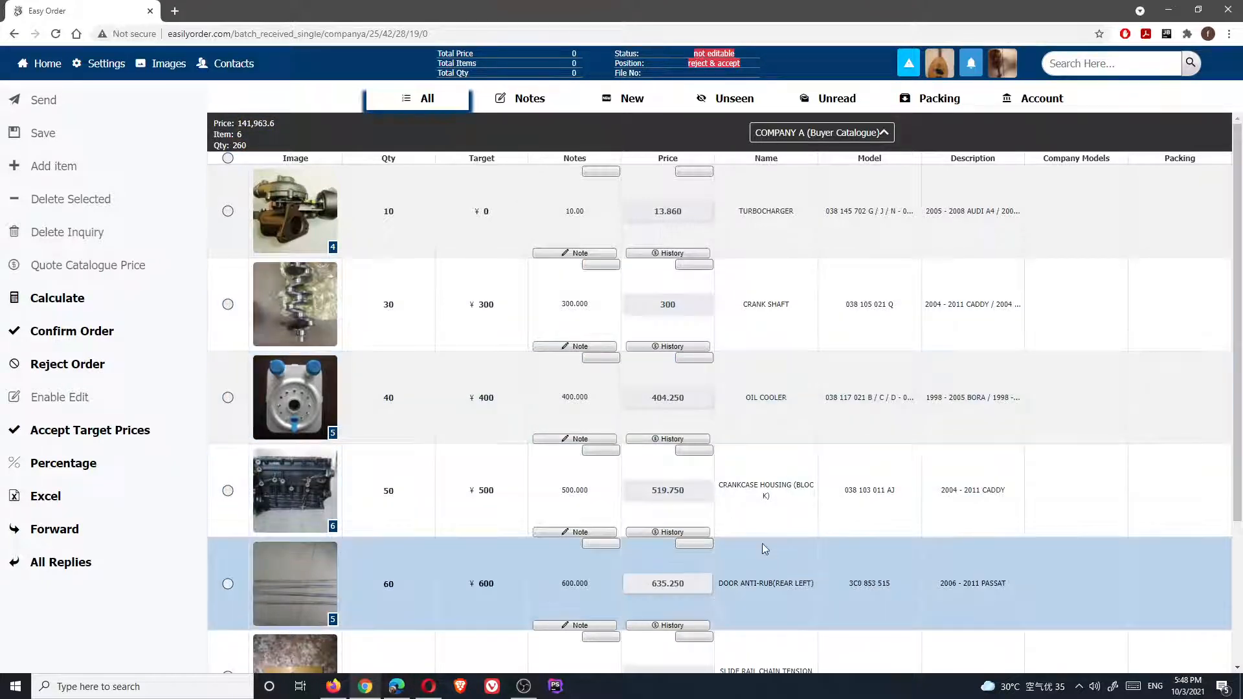
Glance at the other company's window, then return the supplier account to its home page
{"action": "left_click", "coordinate": [396, 689]}
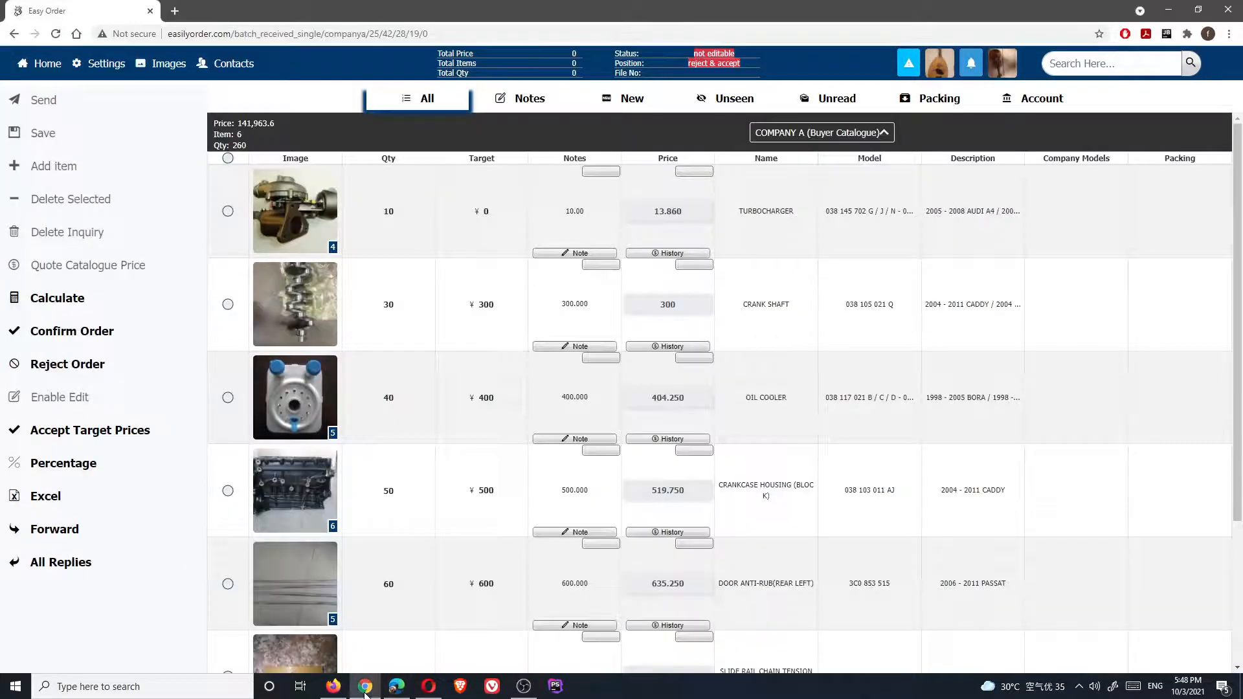
{"action": "left_click", "coordinate": [366, 687]}
{"action": "left_click", "coordinate": [47, 63]}
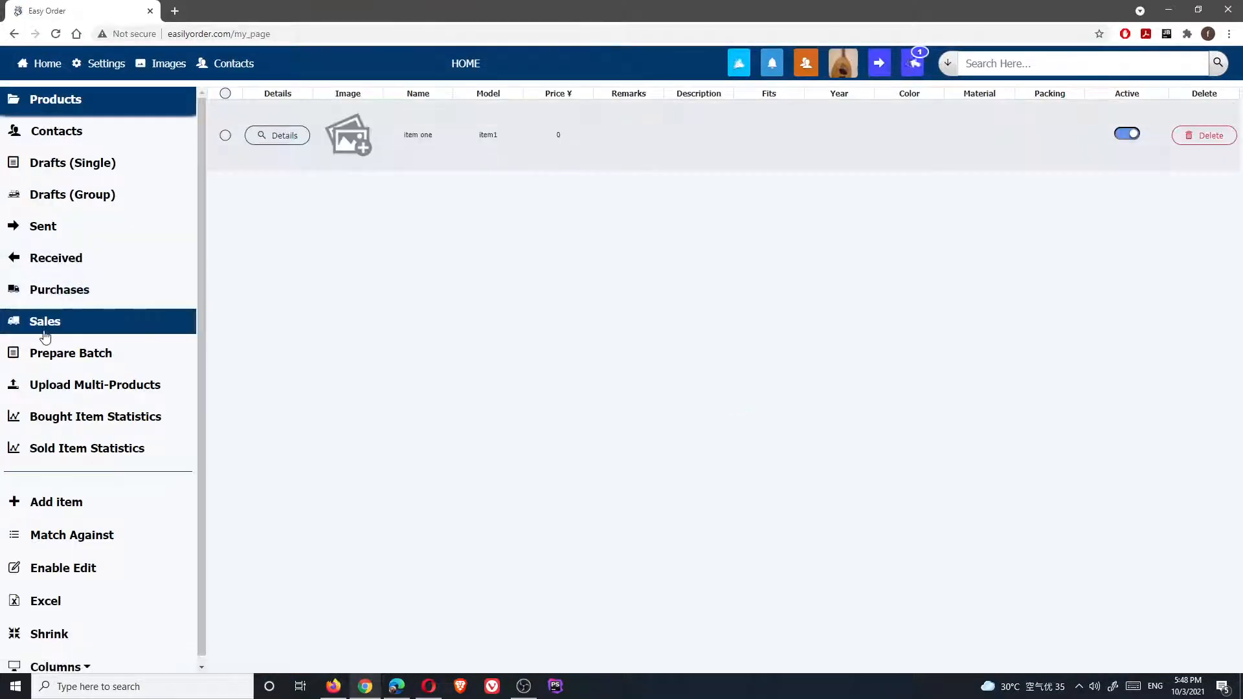
Show All Replies to This Forward for COMPANY A's inquiry 254219, reloading until item one at 26 appears
{"action": "left_click", "coordinate": [53, 296]}
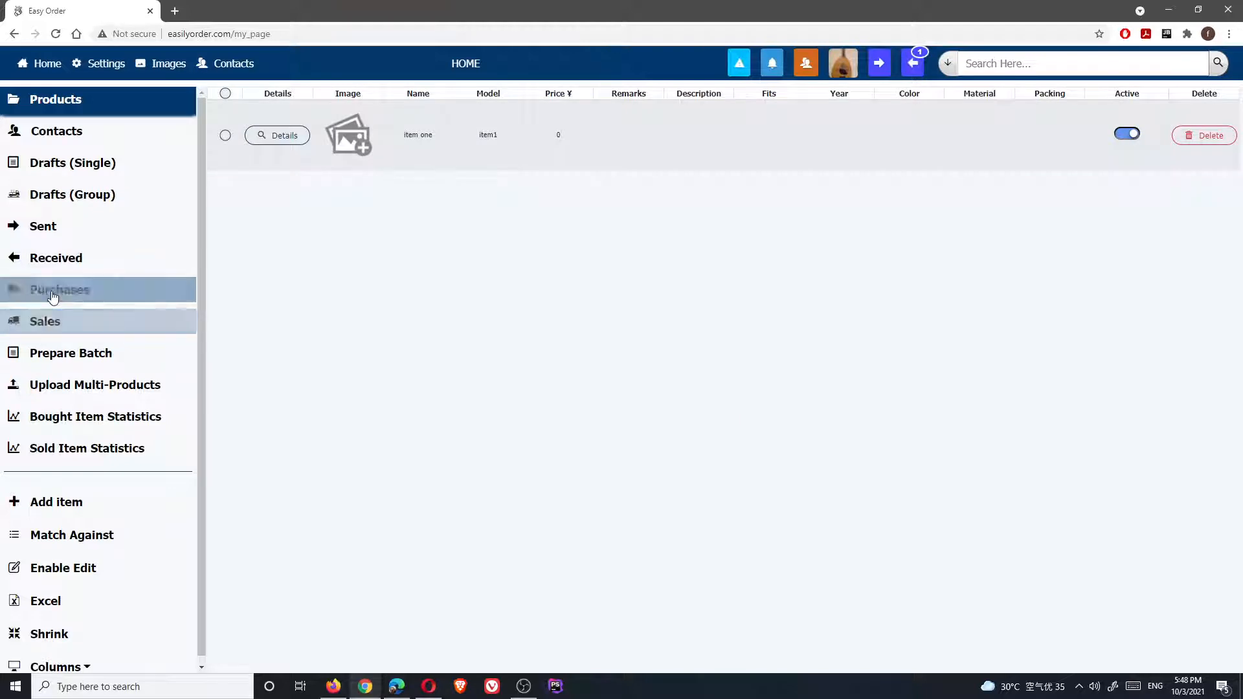
{"action": "left_click", "coordinate": [57, 260]}
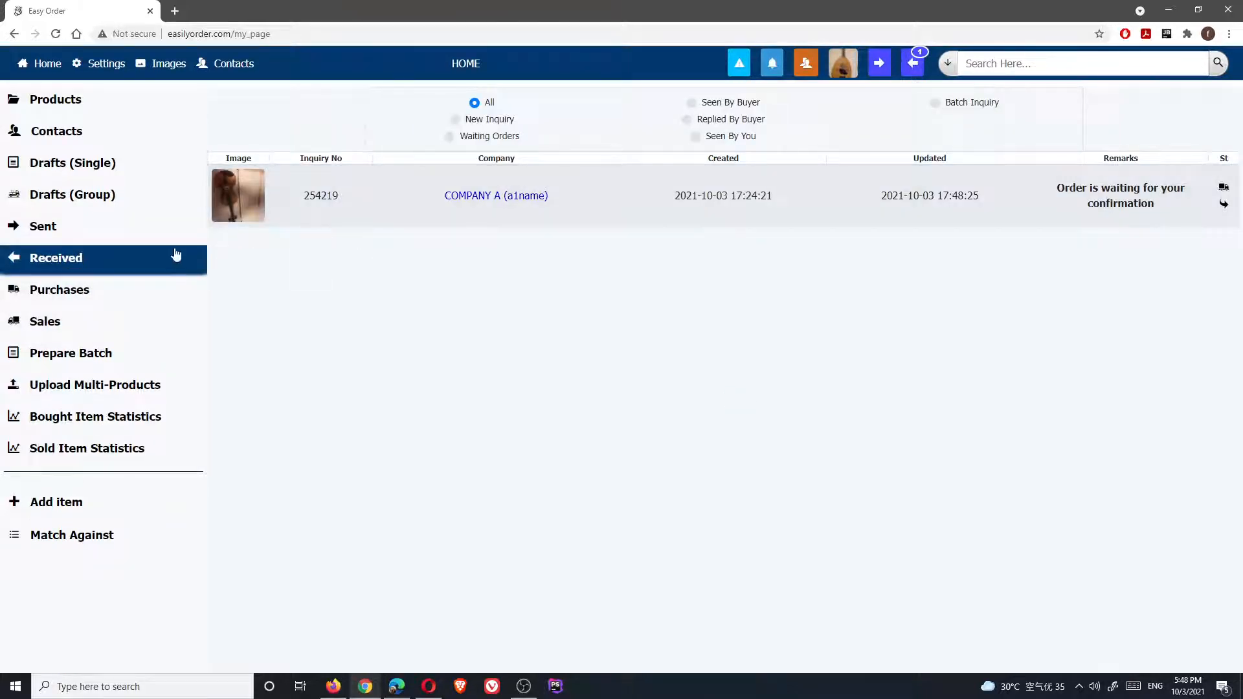
{"action": "left_click", "coordinate": [496, 196]}
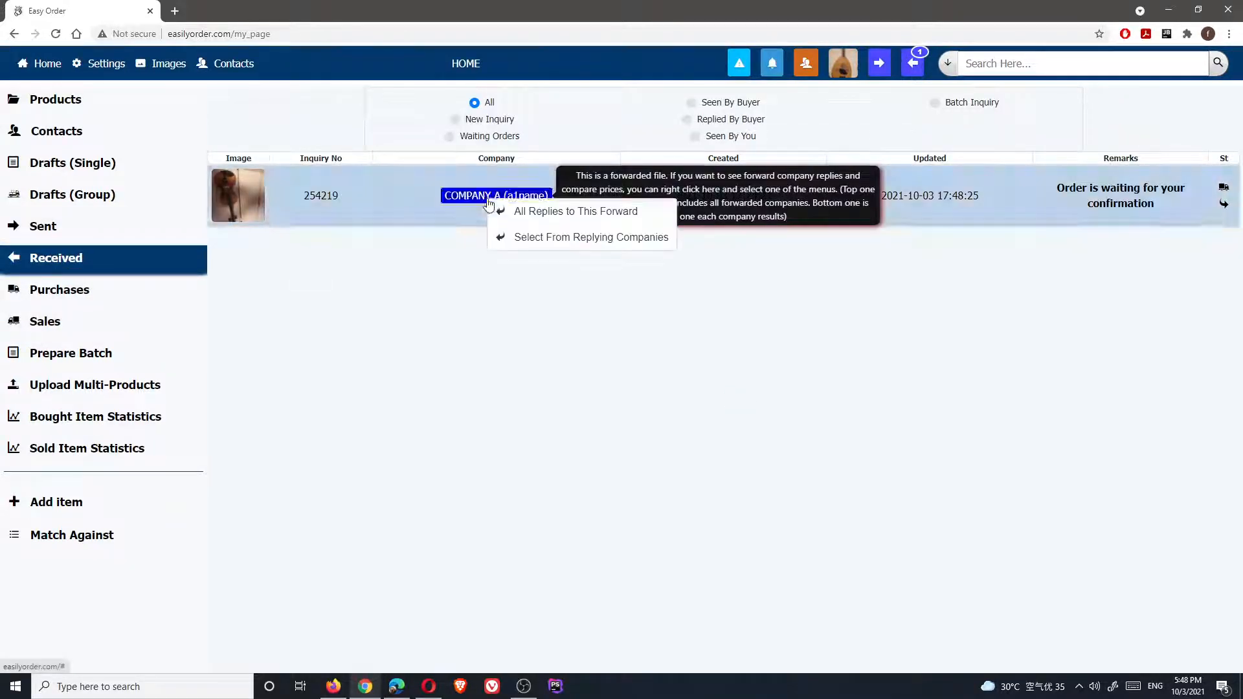
{"action": "left_click", "coordinate": [534, 212]}
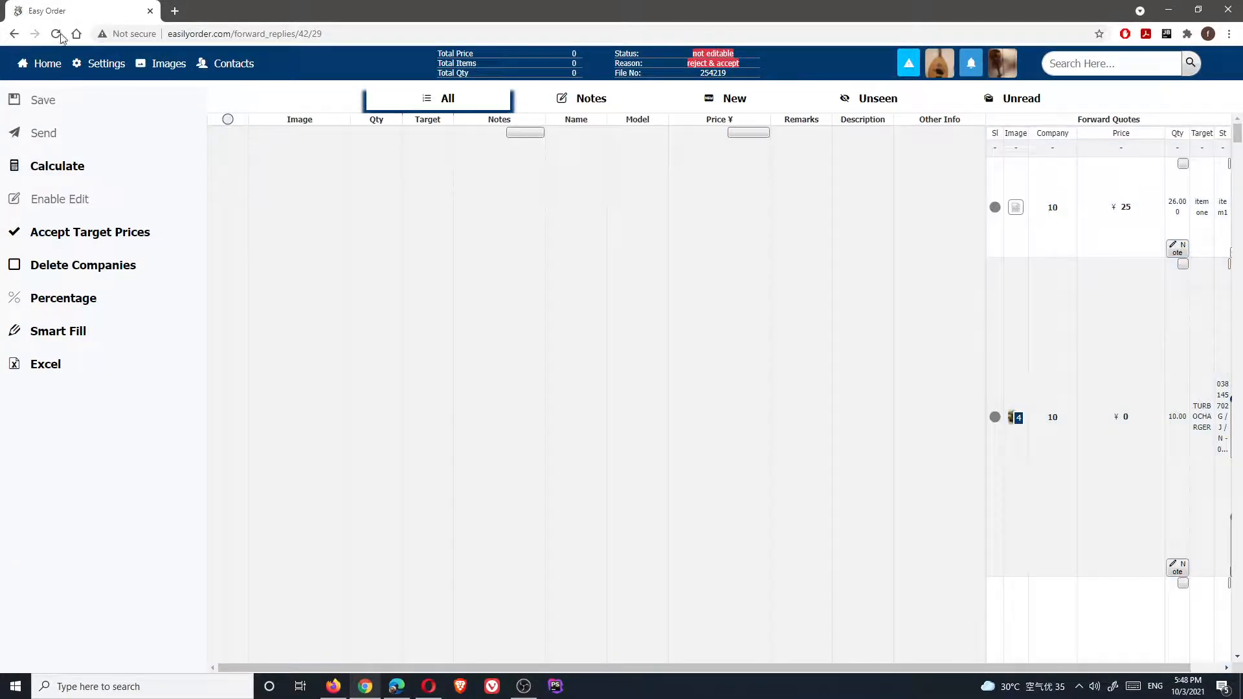
{"action": "left_click", "coordinate": [57, 34]}
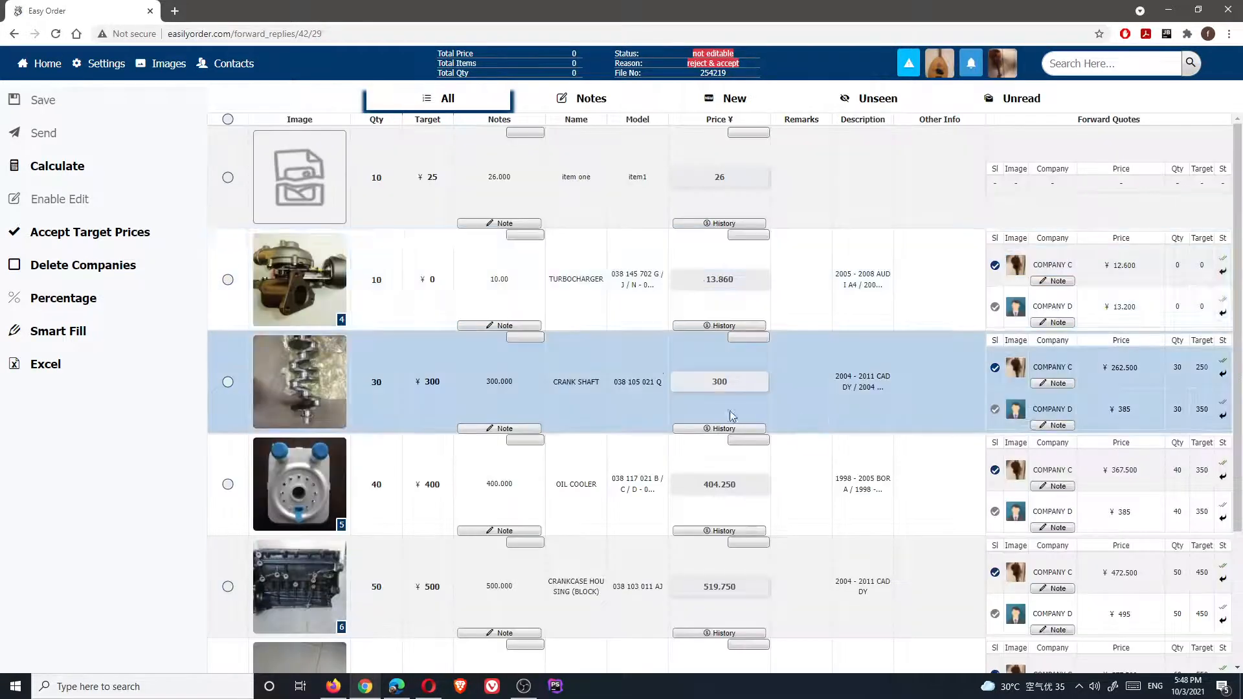
{"action": "scroll", "coordinate": [864, 436], "scroll_direction": "down", "scroll_amount": 2}
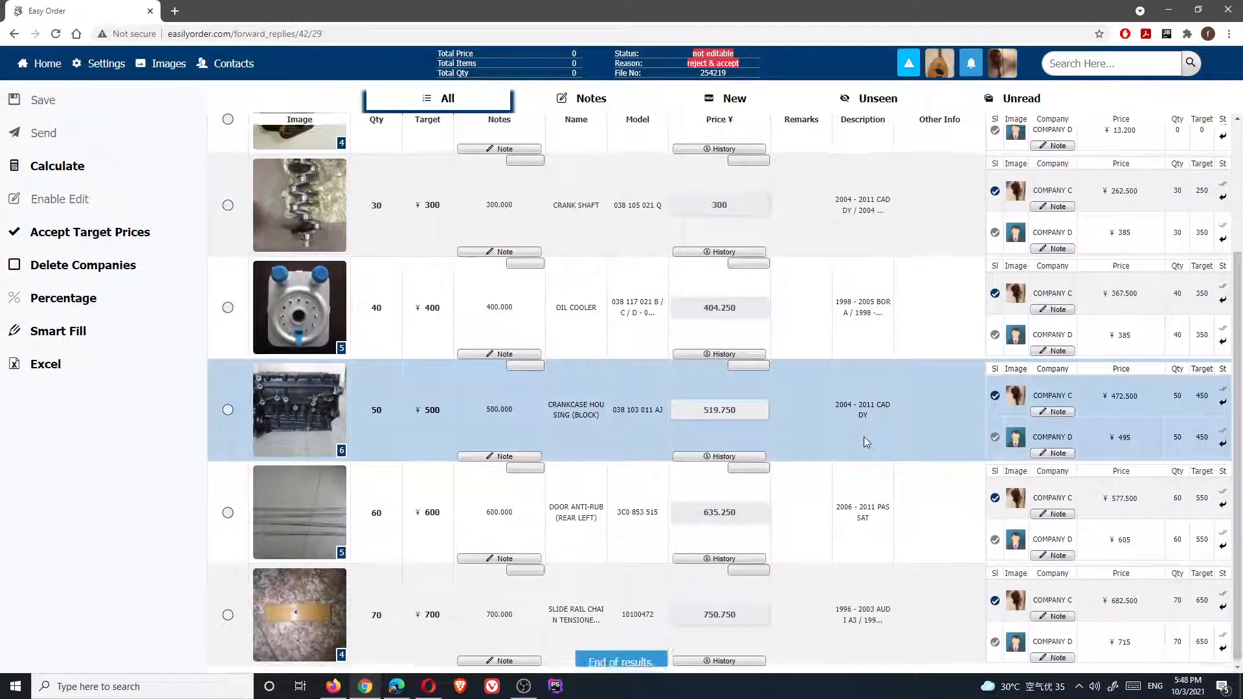
{"action": "scroll", "coordinate": [864, 437], "scroll_direction": "up", "scroll_amount": 2}
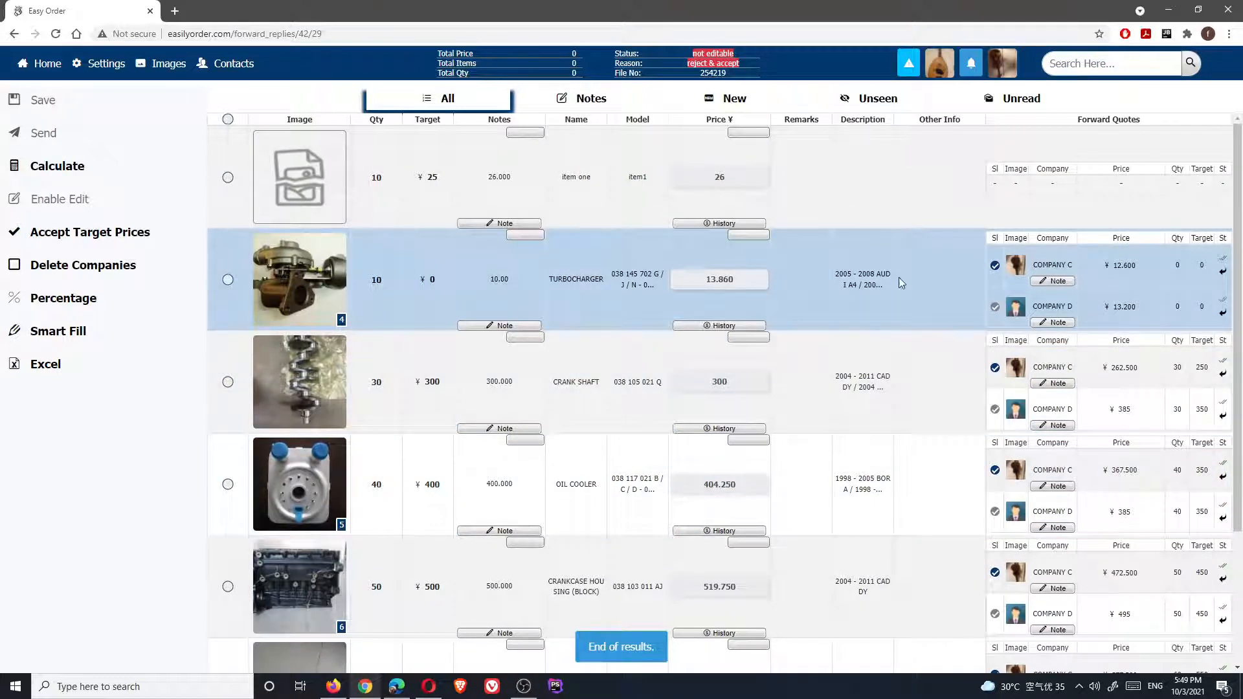
{"action": "left_click", "coordinate": [995, 267]}
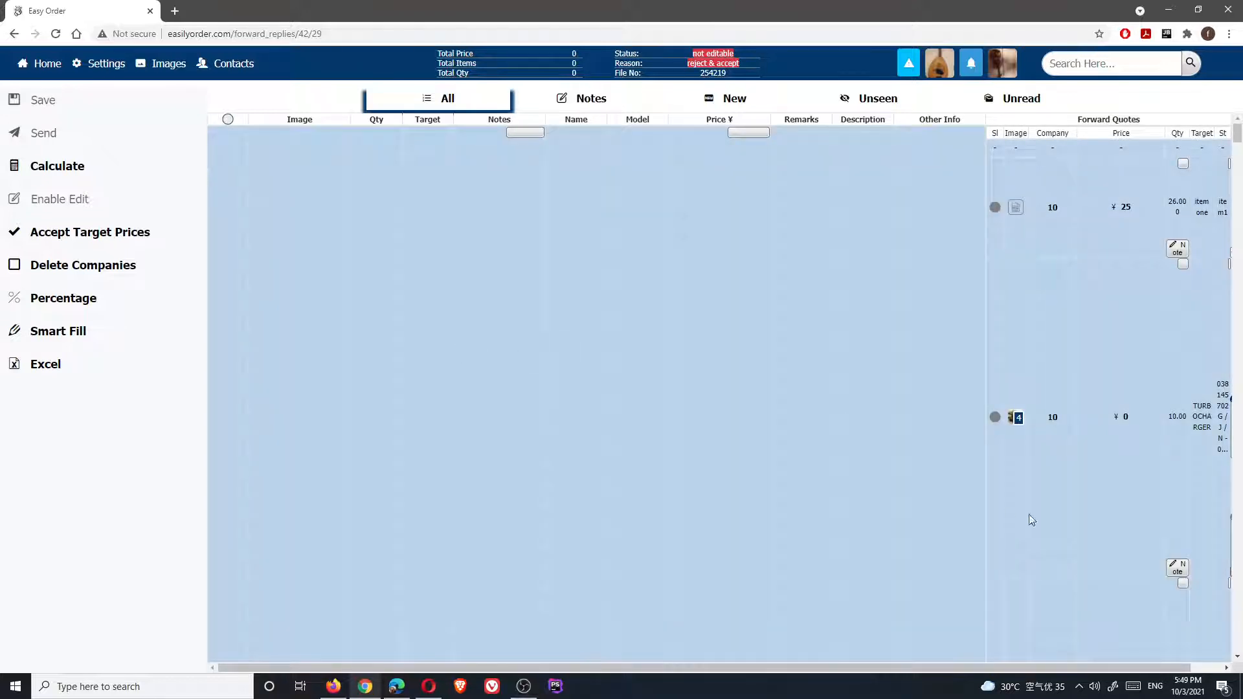
{"action": "scroll", "coordinate": [1043, 522], "scroll_direction": "down", "scroll_amount": 3}
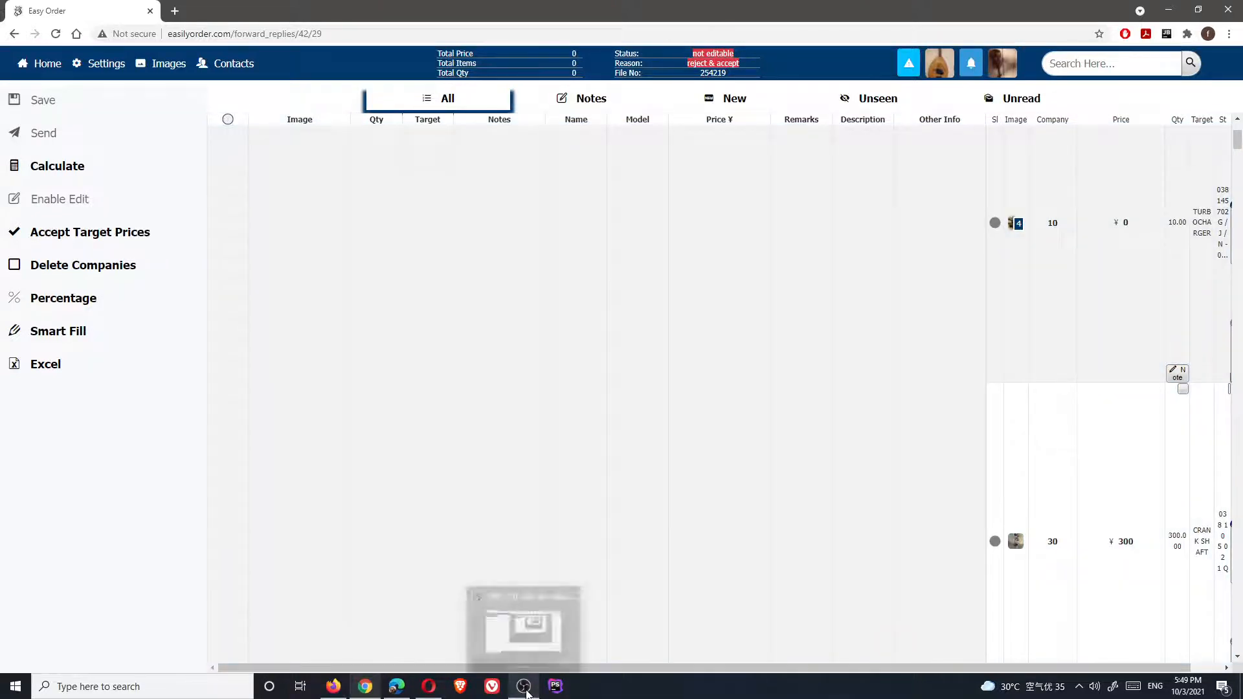
{"action": "left_click", "coordinate": [524, 686]}
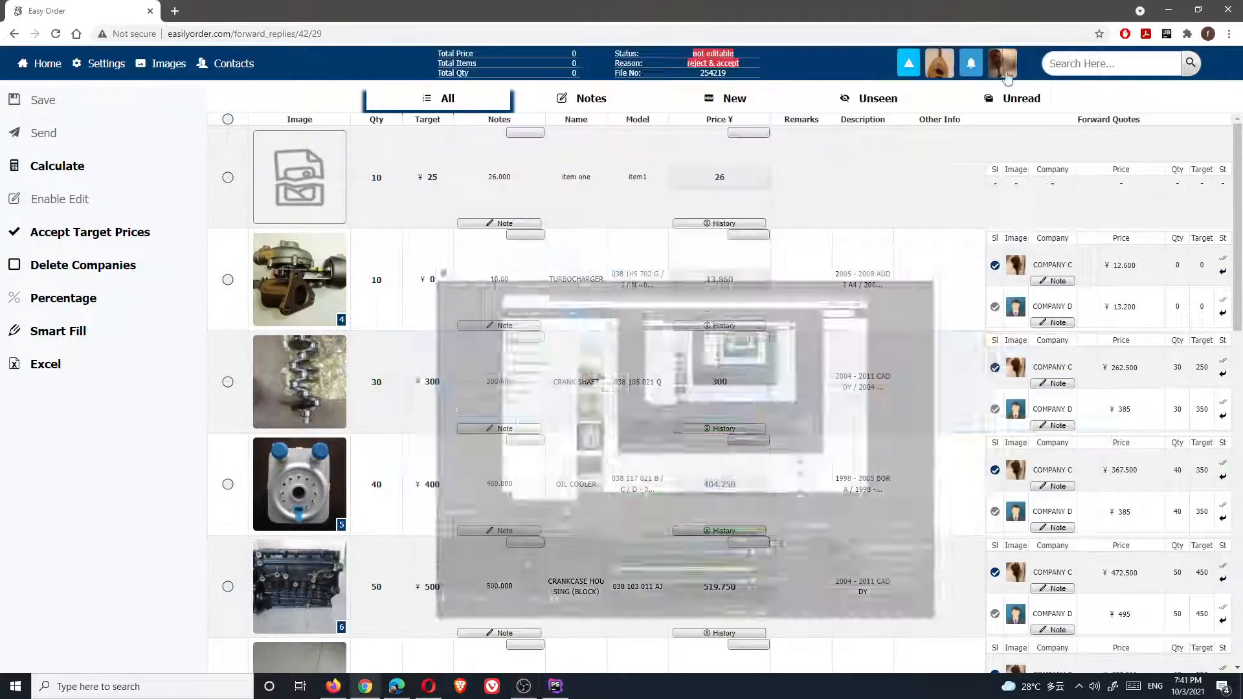
Minimize OBS Studio to reveal the 254219 replies priced 26, 13.86, 300, 404.25 and 519.75
{"action": "left_click", "coordinate": [1016, 56]}
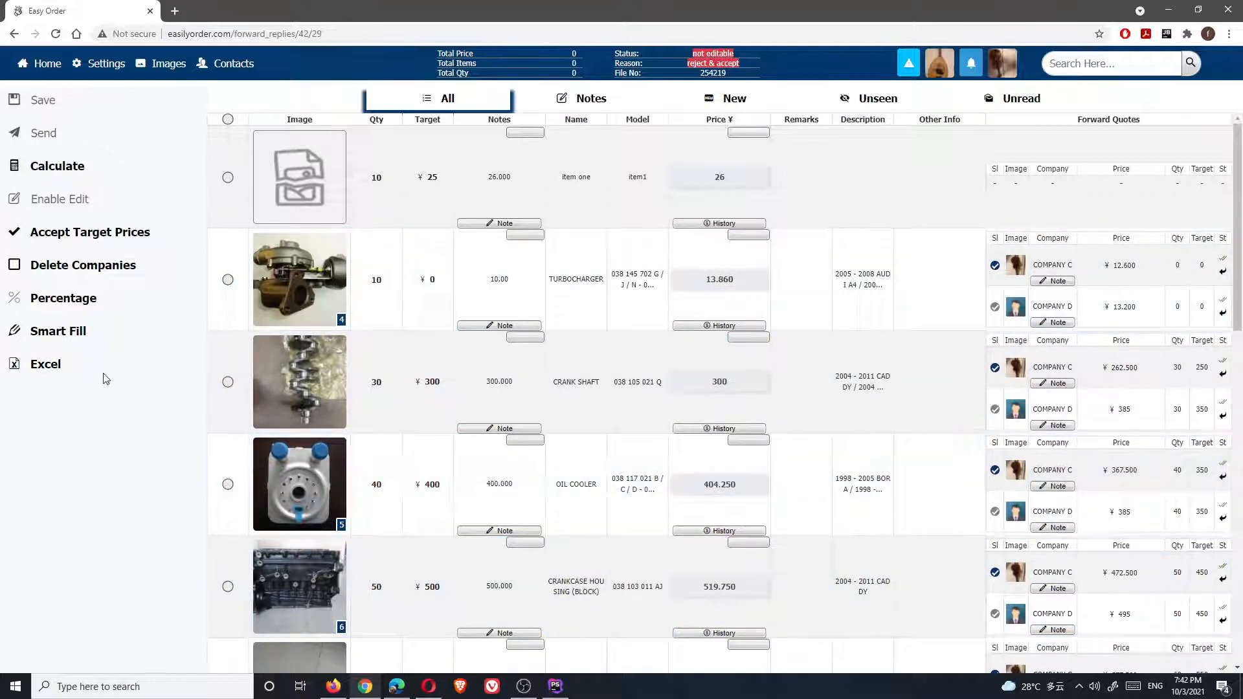
Delete Company D's quotes so only Company C's remain, then check every item
{"action": "left_click", "coordinate": [76, 267]}
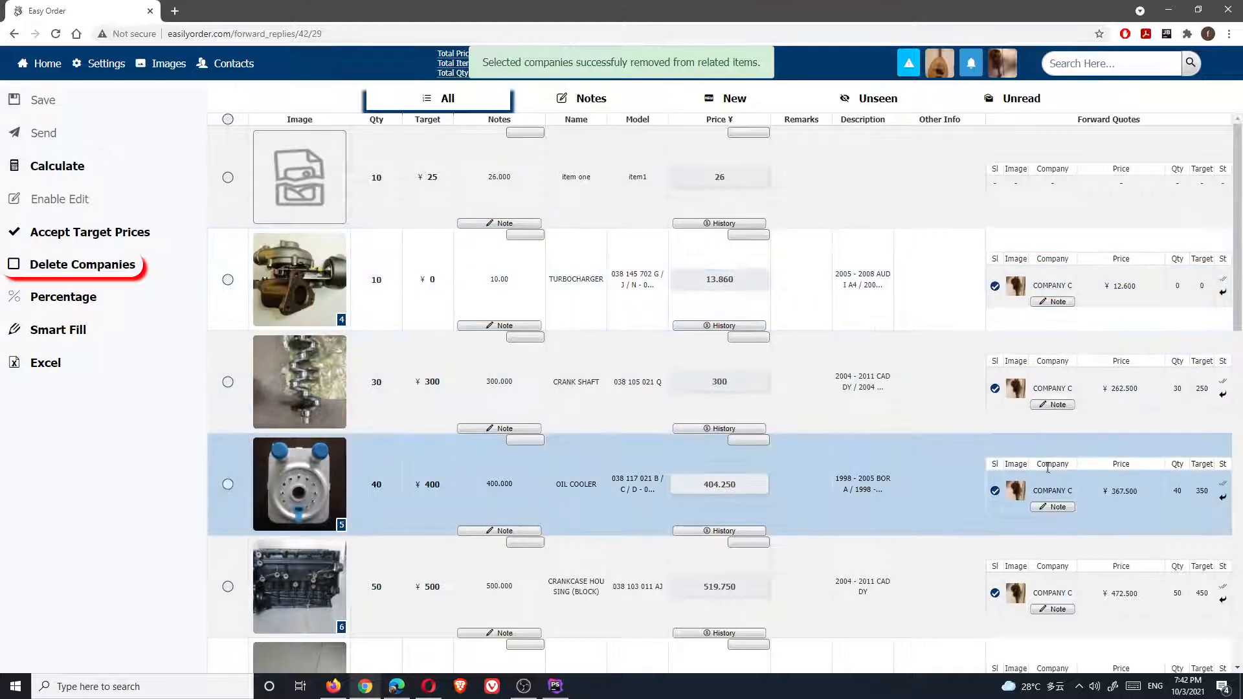
{"action": "scroll", "coordinate": [1062, 505], "scroll_direction": "down", "scroll_amount": 8}
{"action": "scroll", "coordinate": [1067, 524], "scroll_direction": "down", "scroll_amount": 1}
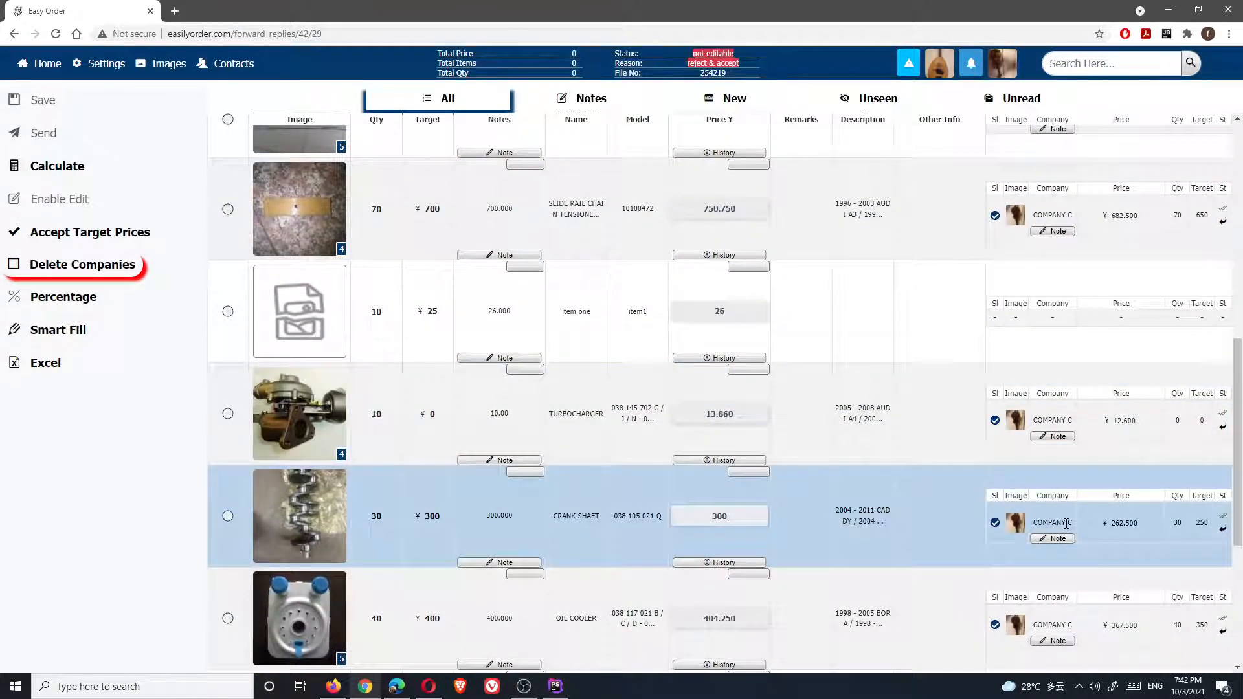
{"action": "scroll", "coordinate": [1067, 524], "scroll_direction": "down", "scroll_amount": 1}
{"action": "scroll", "coordinate": [1067, 523], "scroll_direction": "down", "scroll_amount": 1}
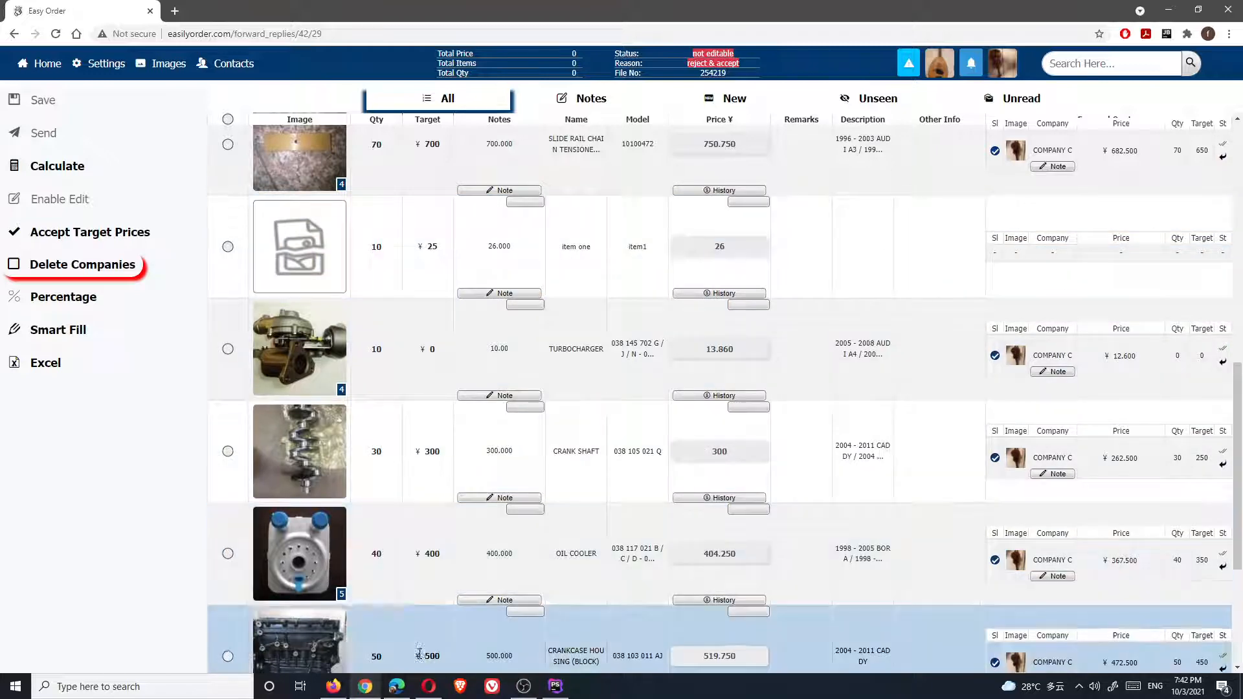
{"action": "left_click", "coordinate": [395, 688]}
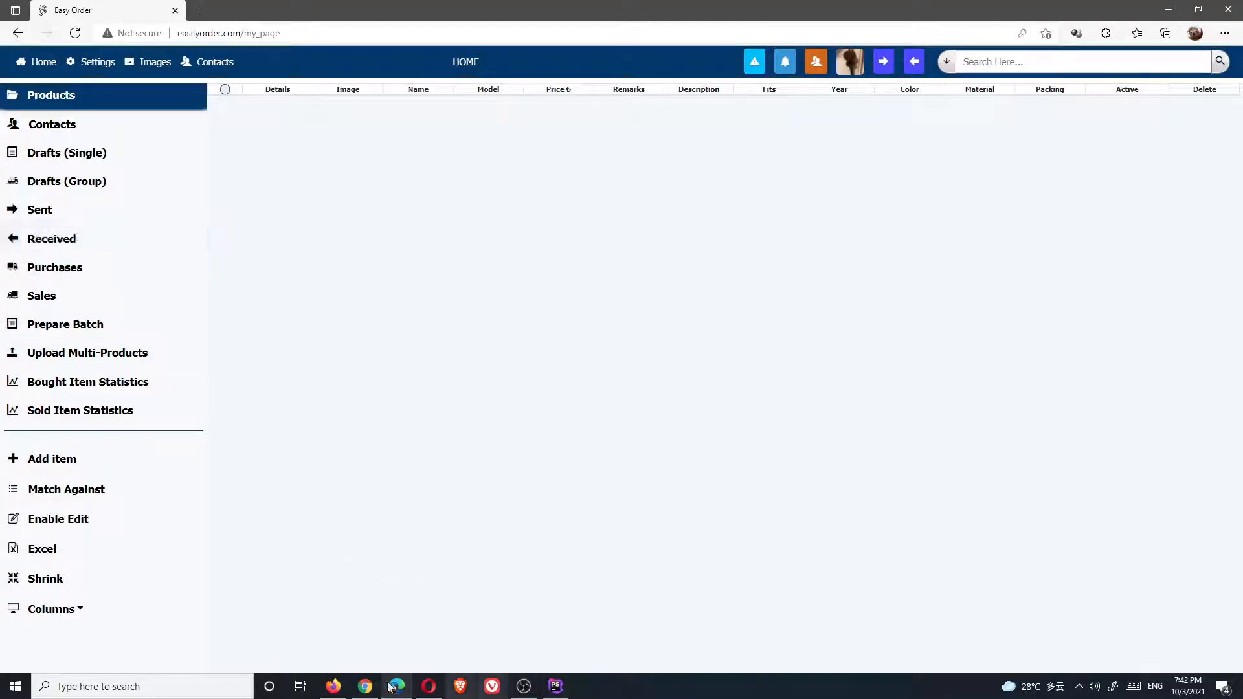
Review Company B's received inquiry 194320 and dismiss the buyer-displayed confirmation message
{"action": "left_click", "coordinate": [334, 688]}
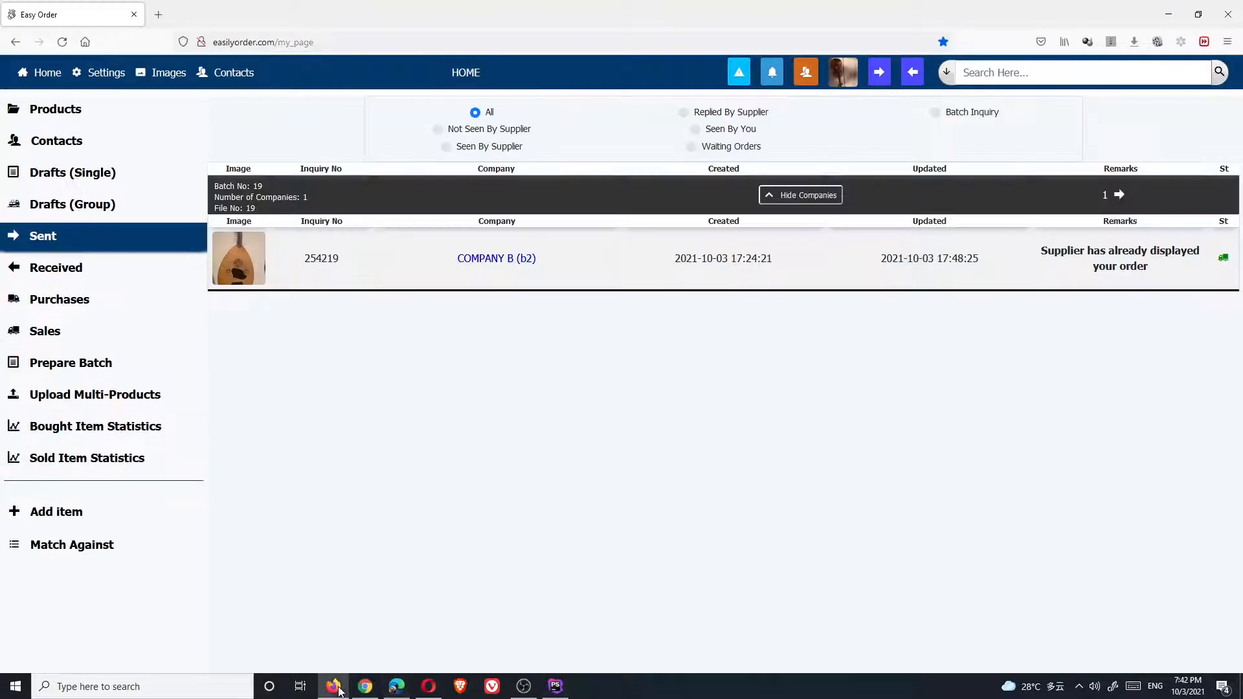
{"action": "left_click", "coordinate": [397, 687]}
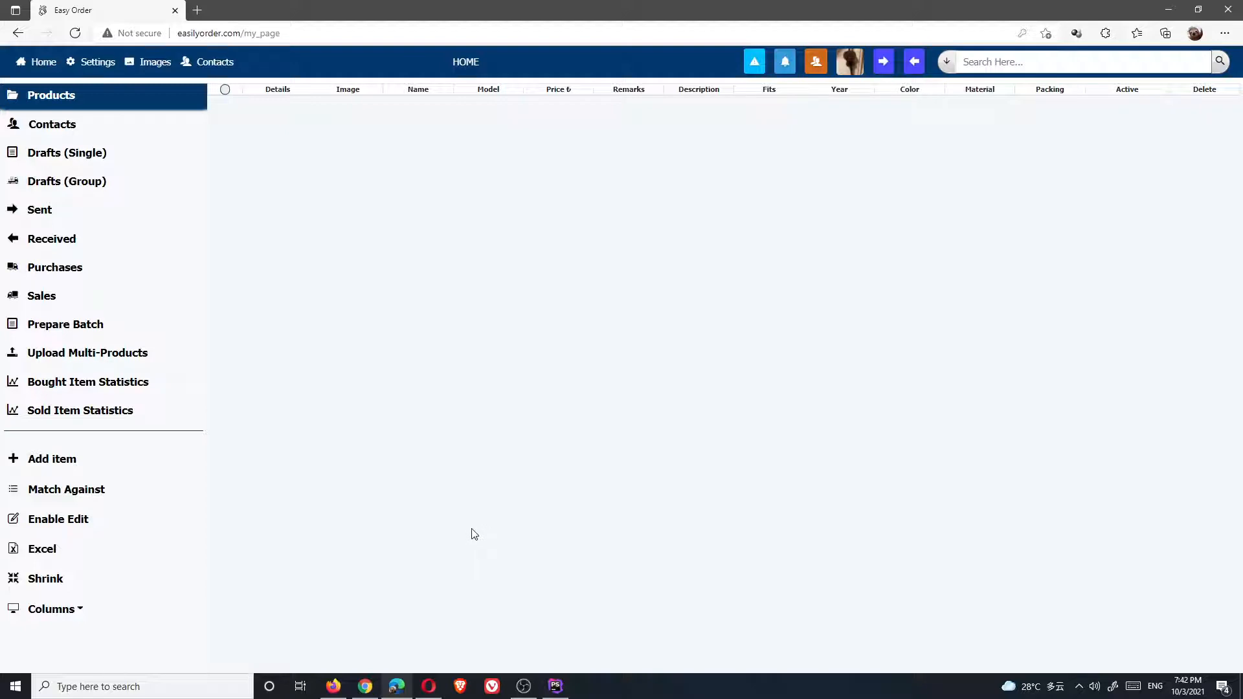
{"action": "left_click", "coordinate": [71, 246]}
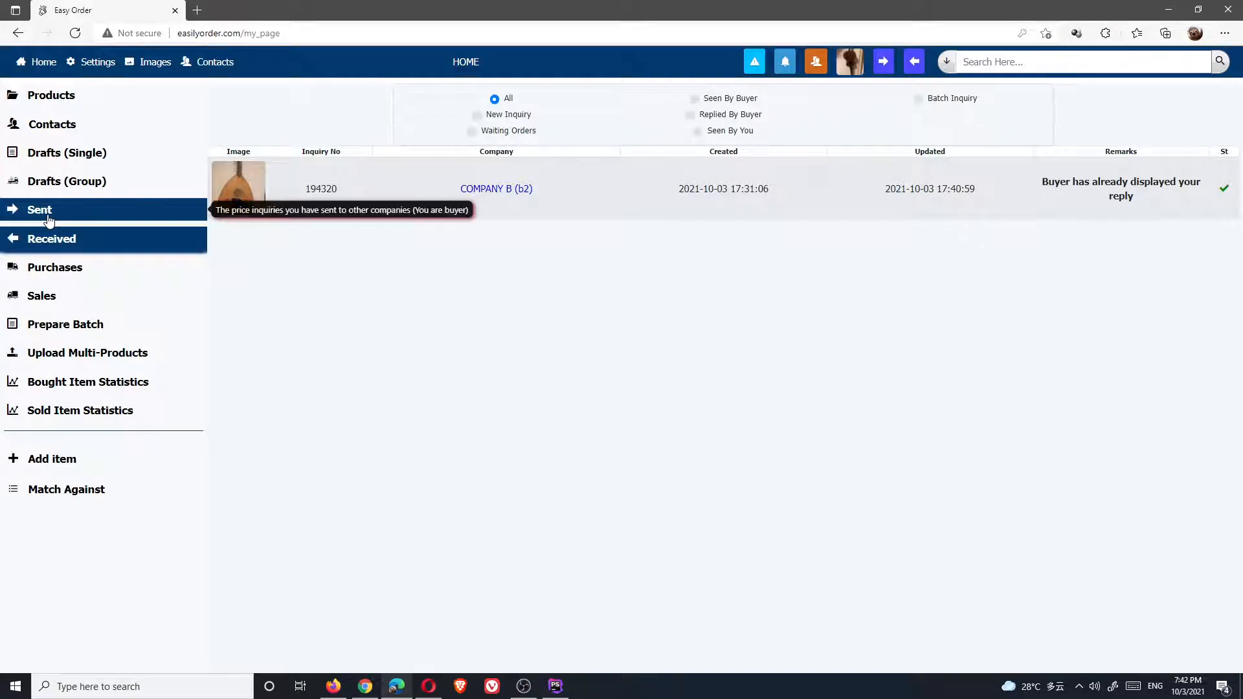
{"action": "left_click", "coordinate": [504, 194]}
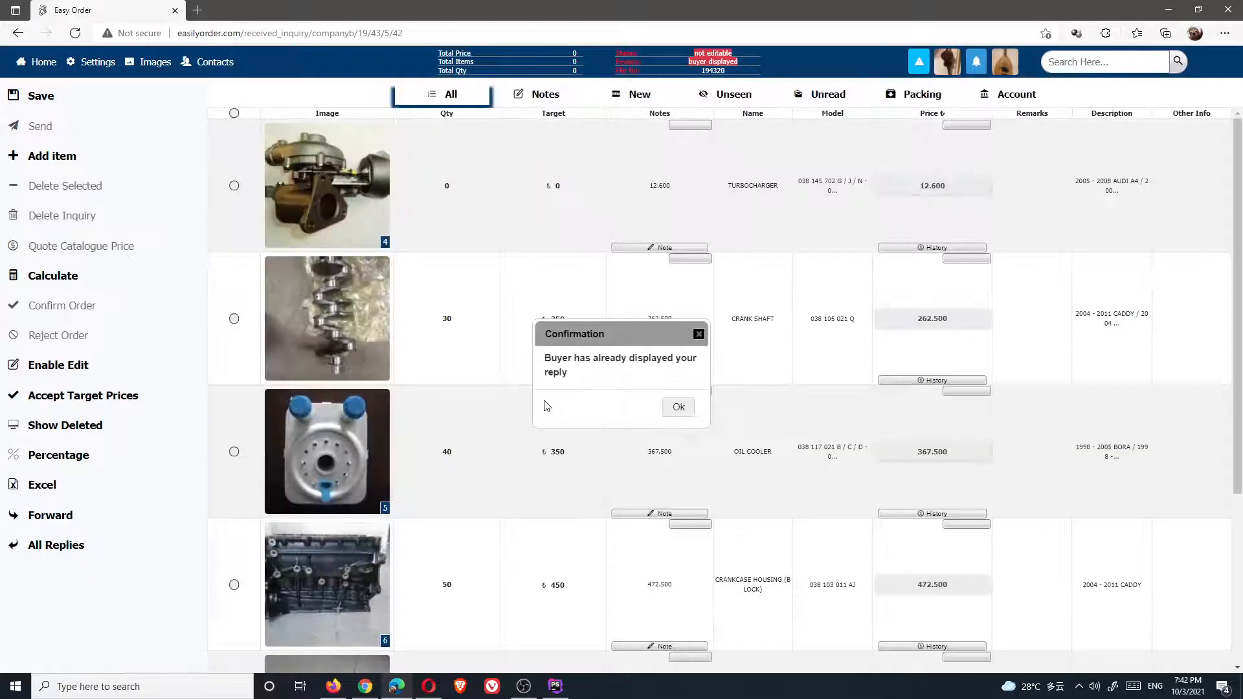
{"action": "left_click", "coordinate": [679, 407]}
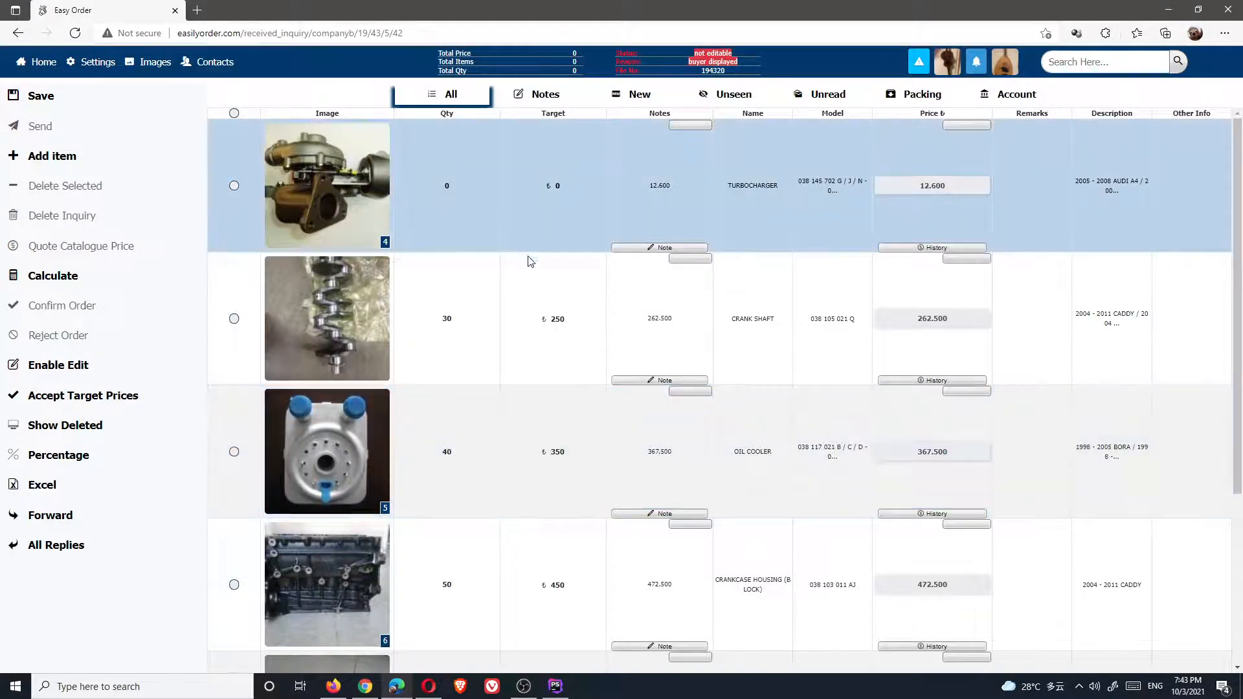
{"action": "scroll", "coordinate": [544, 292], "scroll_direction": "down", "scroll_amount": 4}
{"action": "scroll", "coordinate": [609, 391], "scroll_direction": "up", "scroll_amount": 3}
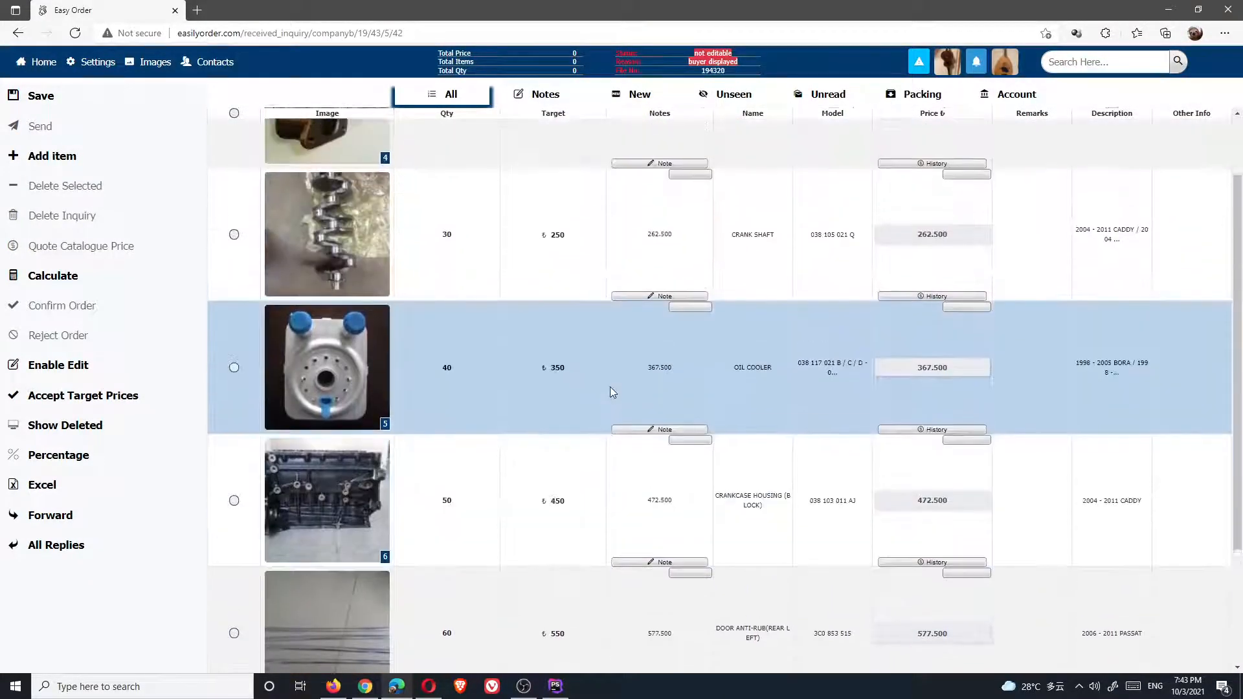
{"action": "scroll", "coordinate": [610, 387], "scroll_direction": "up", "scroll_amount": 1}
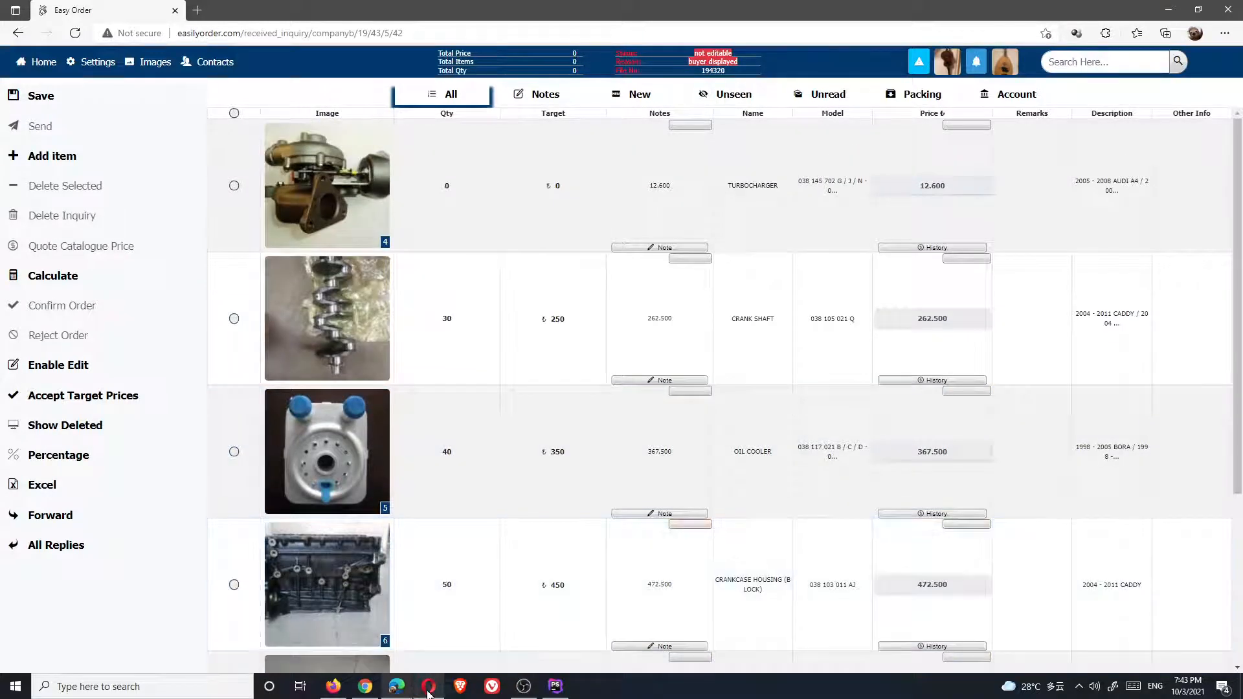
In the third account, look through the received and sent inquiry lists
{"action": "left_click", "coordinate": [433, 688]}
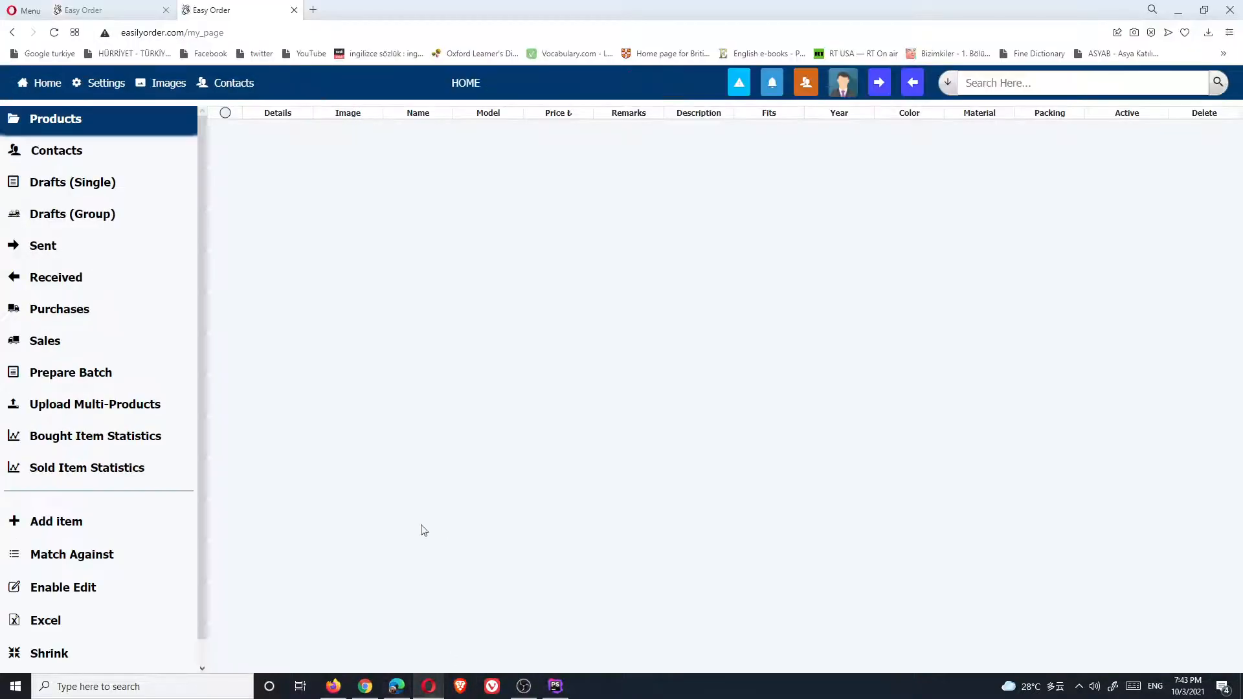
{"action": "left_click", "coordinate": [41, 283]}
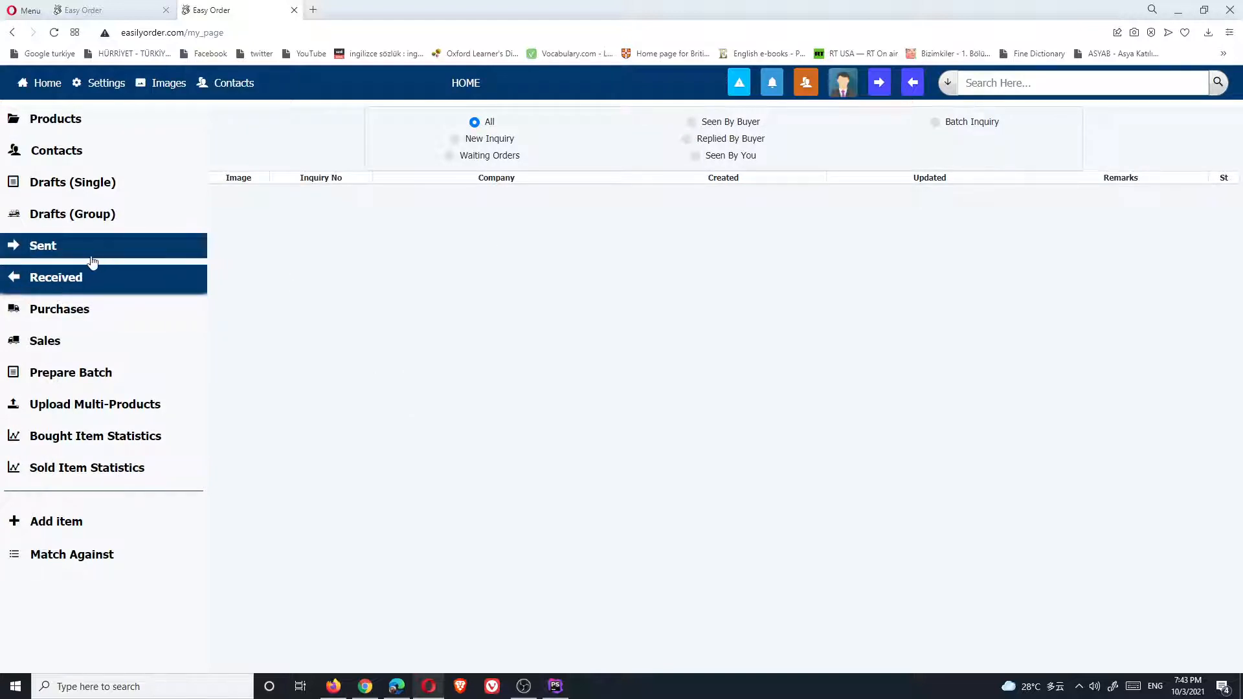
{"action": "left_click", "coordinate": [71, 258]}
{"action": "left_click", "coordinate": [44, 279]}
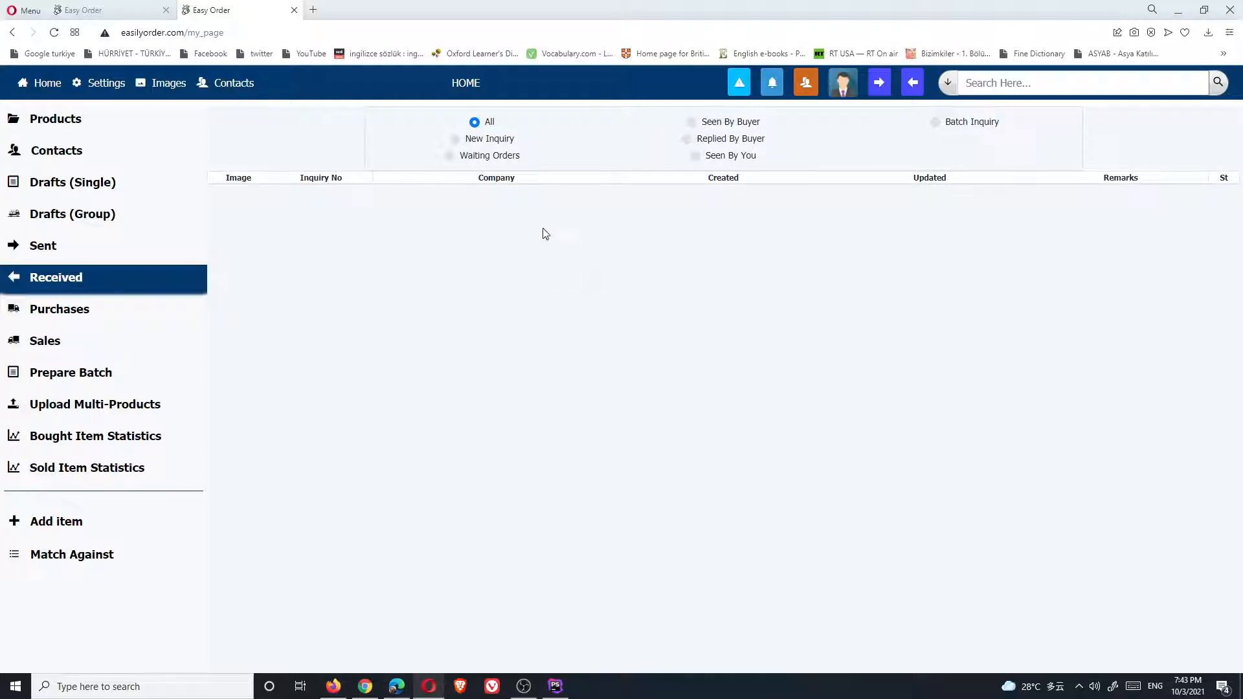
Review the forward replies for inquiry 254219, then return to the home page
{"action": "left_click", "coordinate": [397, 687]}
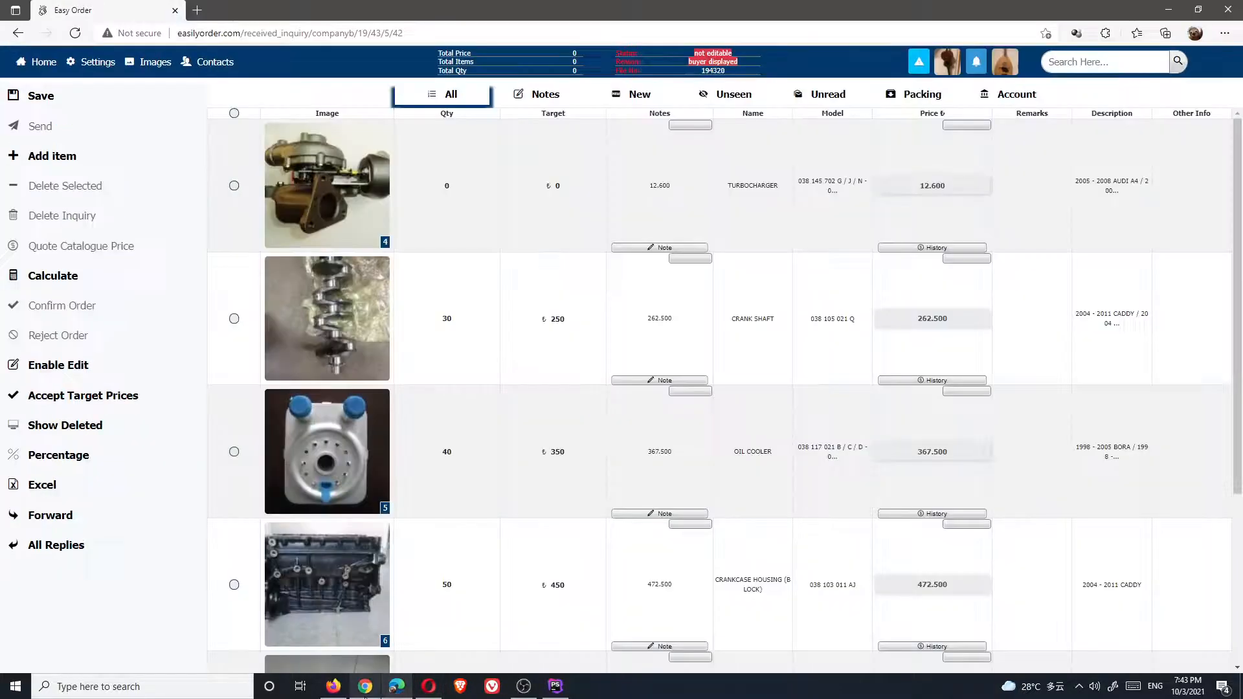
{"action": "left_click", "coordinate": [365, 686]}
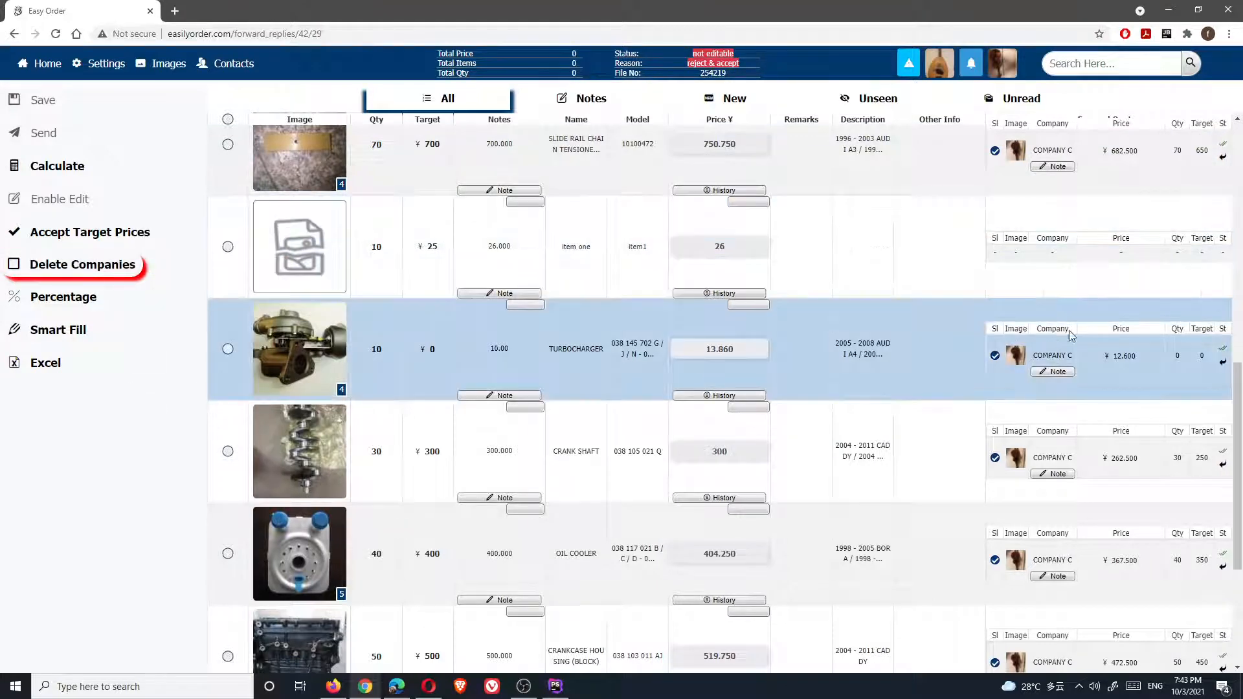
{"action": "scroll", "coordinate": [1115, 437], "scroll_direction": "down", "scroll_amount": 3}
{"action": "scroll", "coordinate": [1115, 437], "scroll_direction": "down", "scroll_amount": 1}
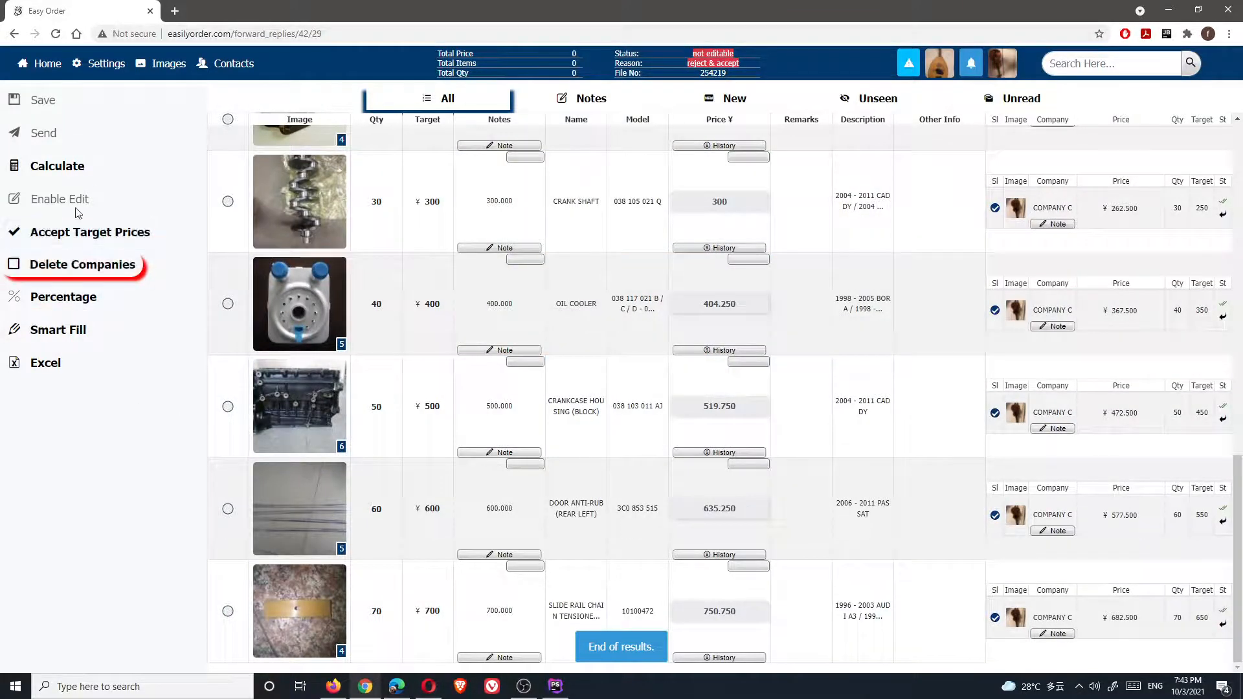
{"action": "left_click", "coordinate": [47, 62]}
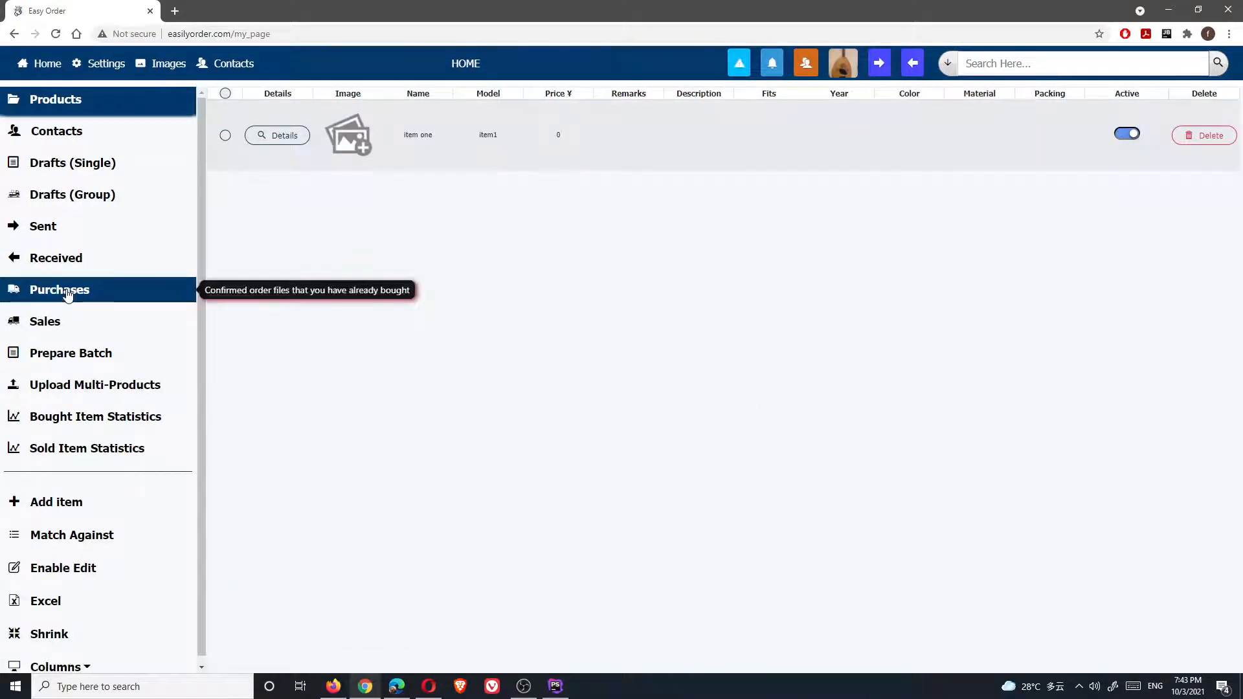
Check the COMPANY A purchase order's details under Purchases, then return home
{"action": "left_click", "coordinate": [68, 289]}
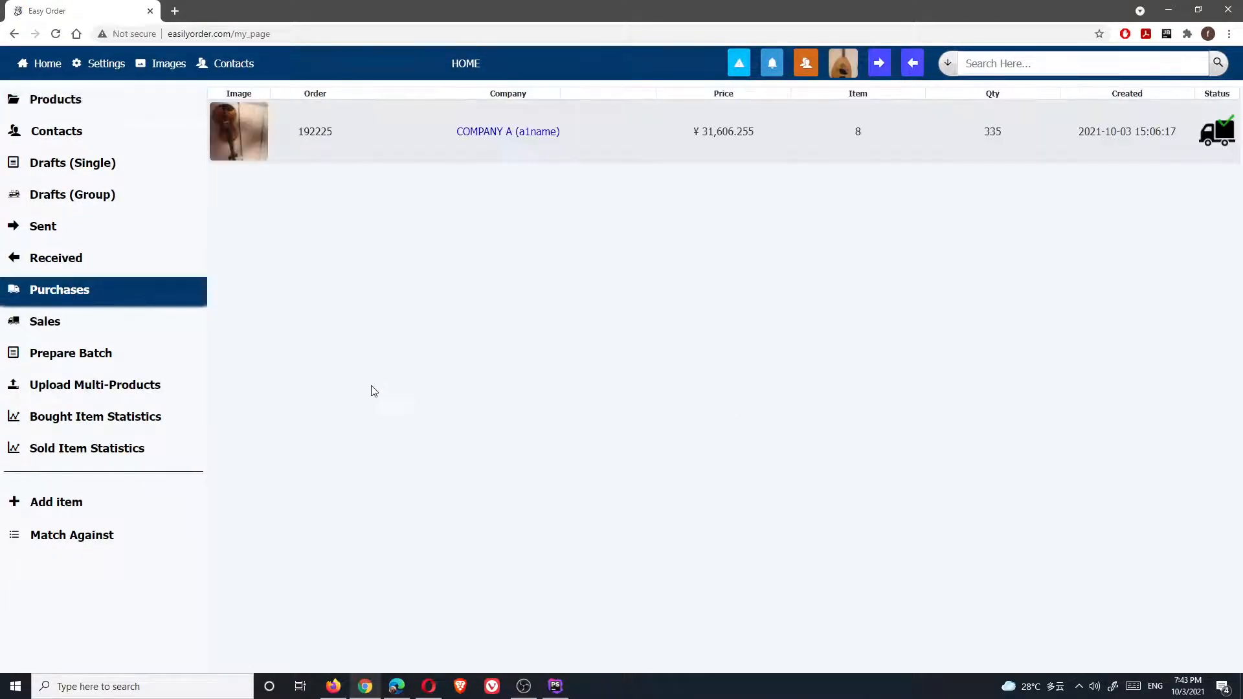
{"action": "double_click", "coordinate": [497, 130]}
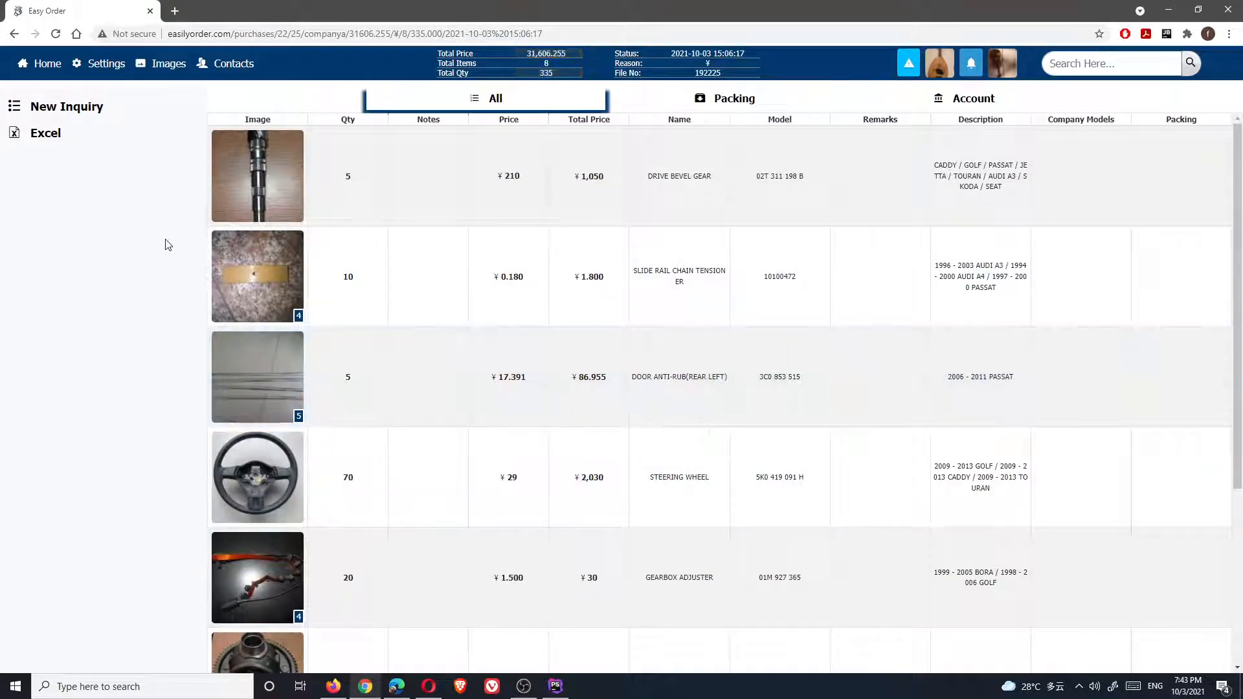
{"action": "left_click", "coordinate": [52, 63]}
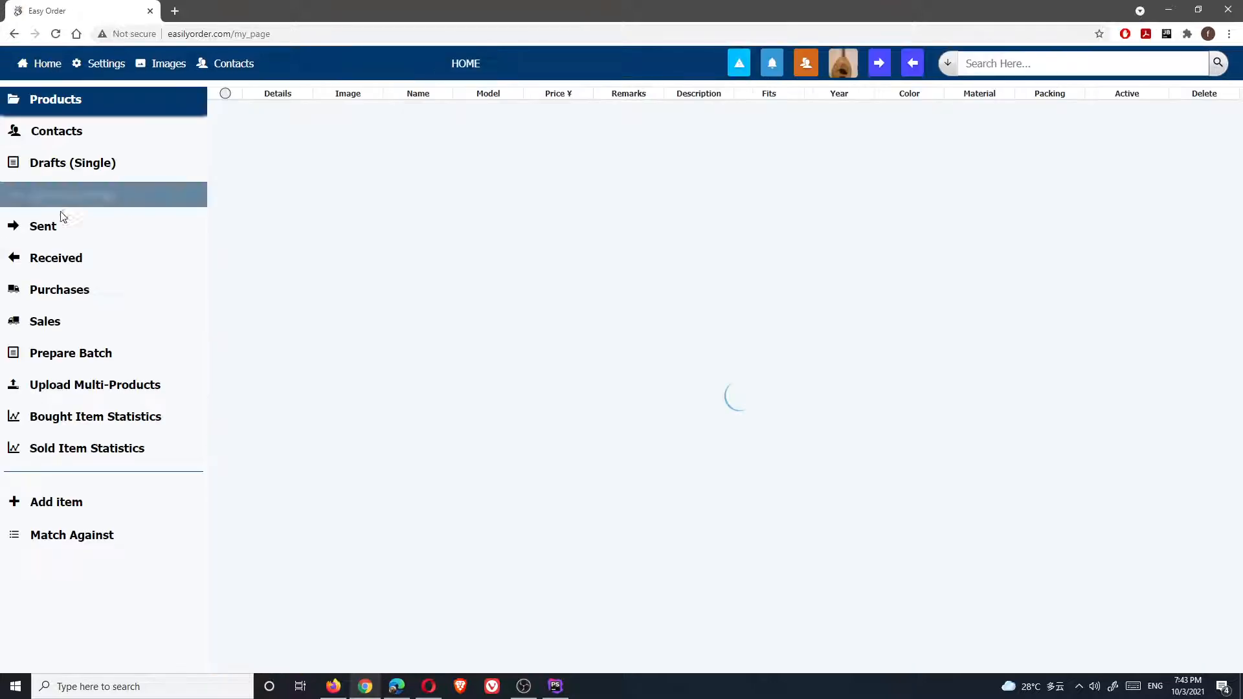
Confirm COMPANY A's received inquiry 254219 as an order
{"action": "left_click", "coordinate": [61, 259]}
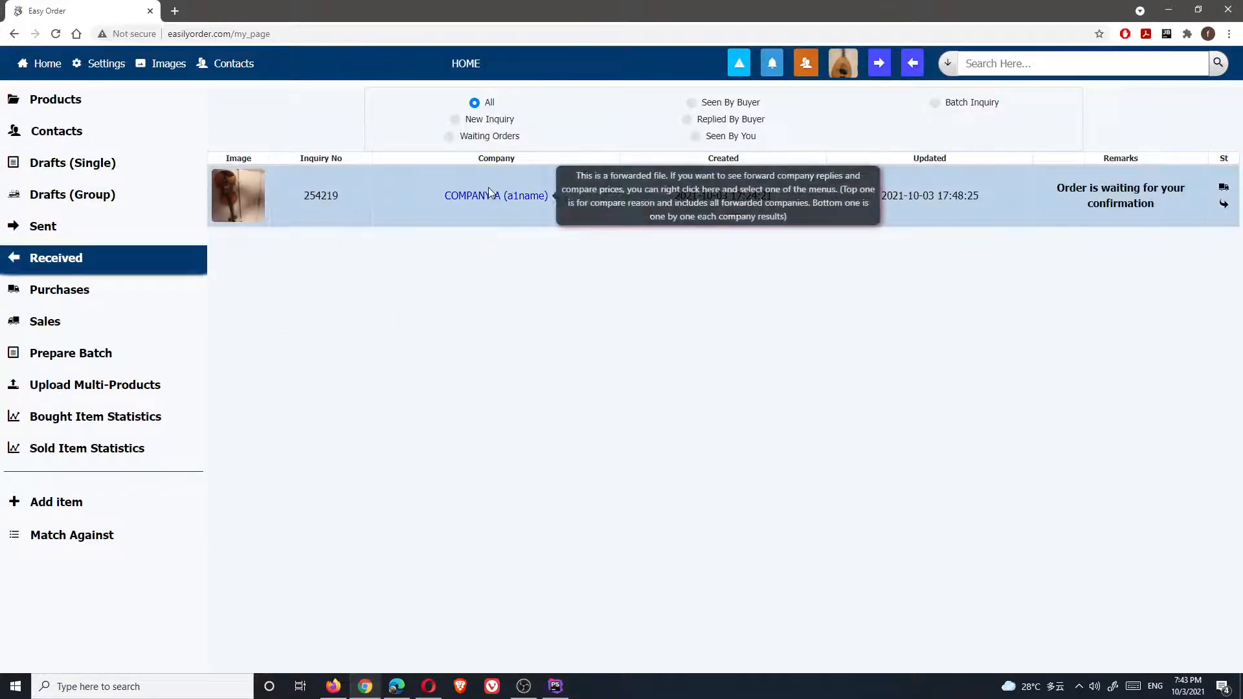
{"action": "left_click", "coordinate": [492, 195]}
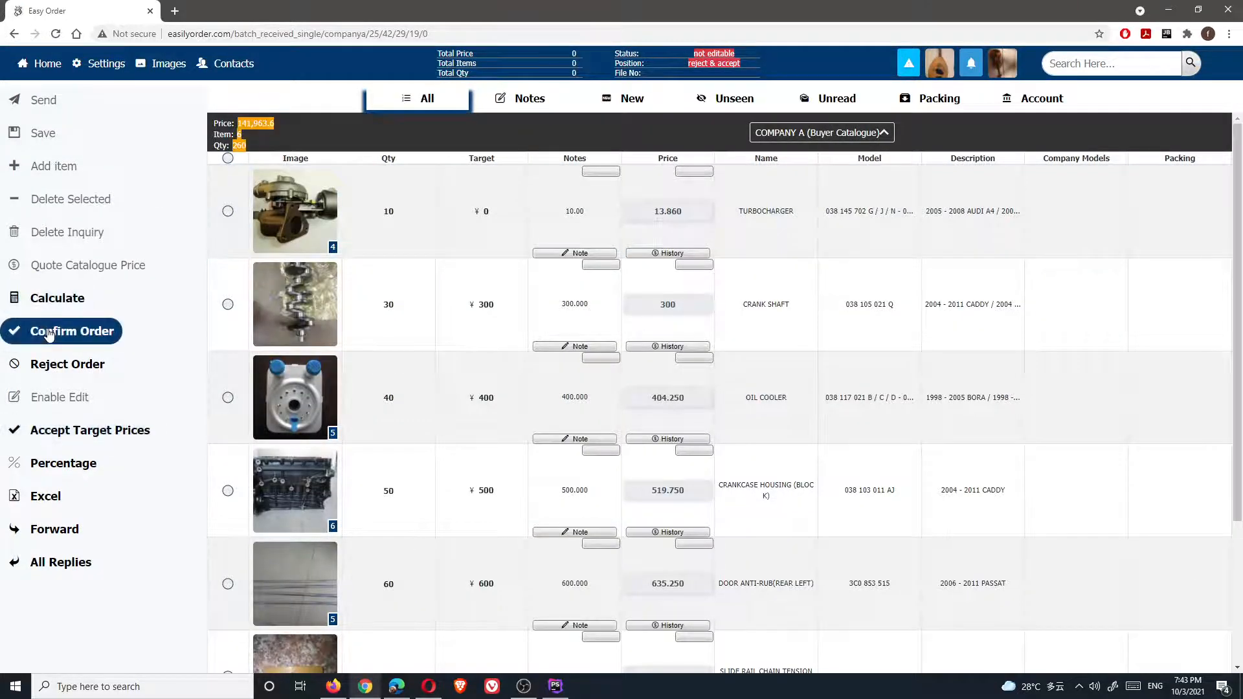
{"action": "left_click", "coordinate": [57, 329]}
{"action": "left_click", "coordinate": [743, 394]}
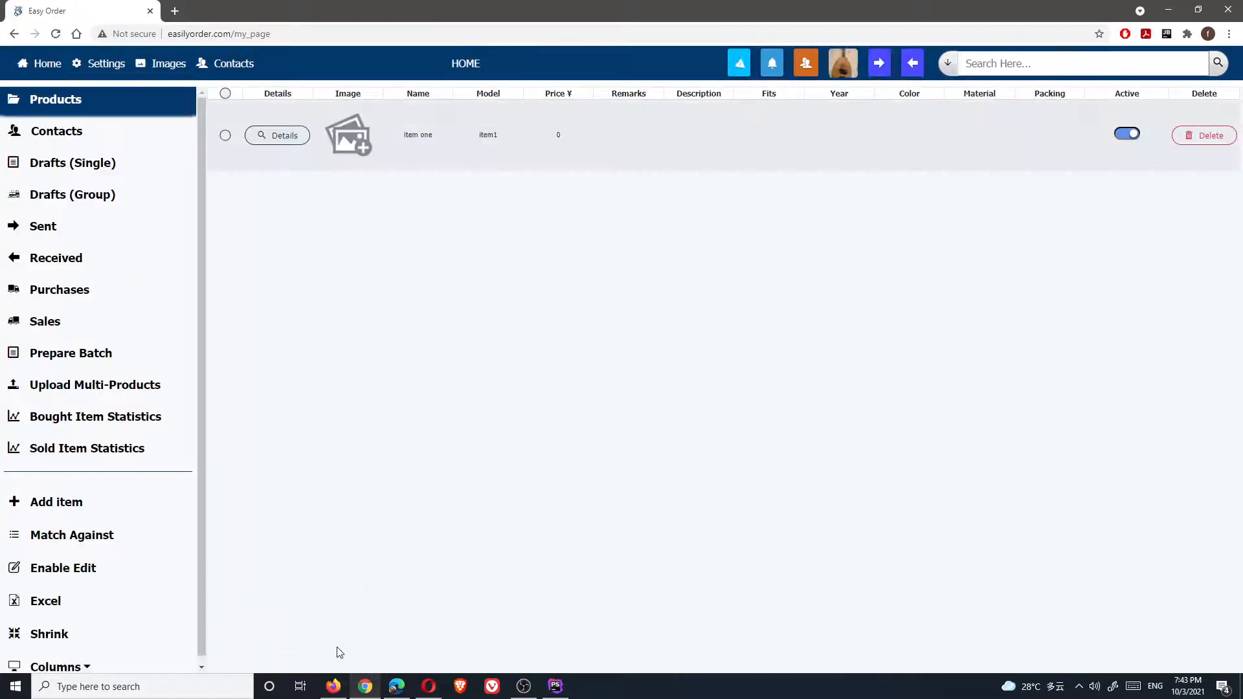
In the other account's window, open the COMPANY B notification
{"action": "left_click", "coordinate": [333, 686]}
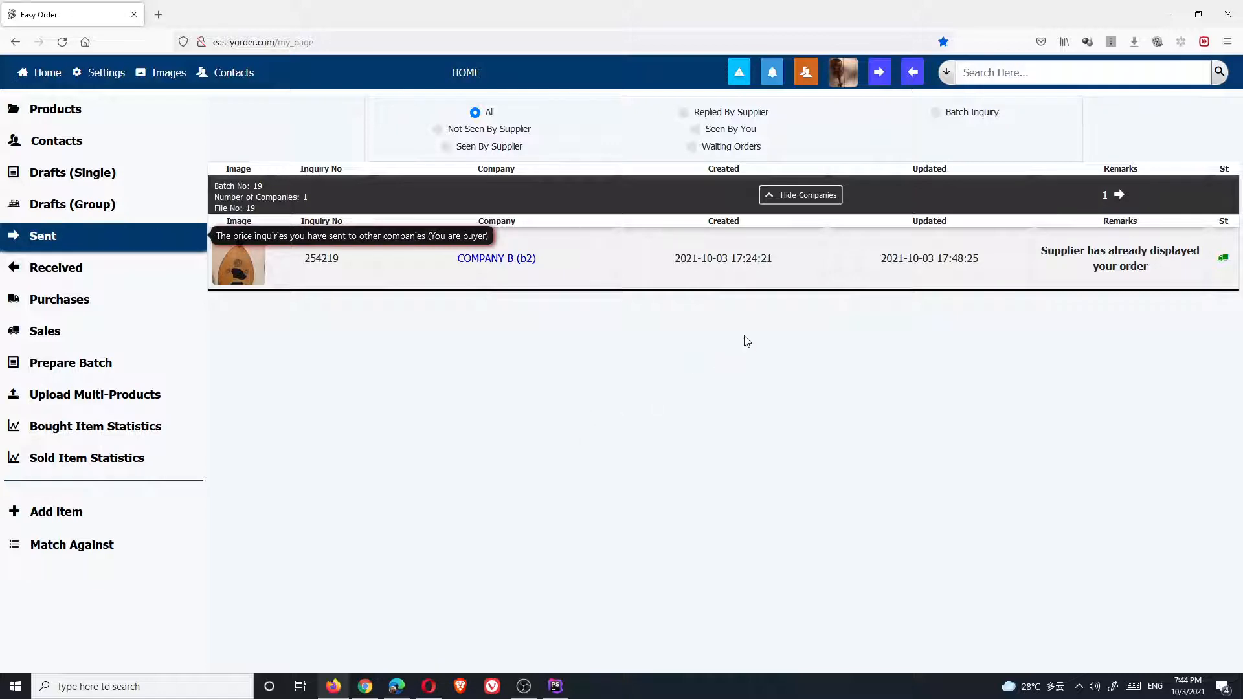
{"action": "left_click", "coordinate": [914, 76]}
{"action": "left_click", "coordinate": [884, 105]}
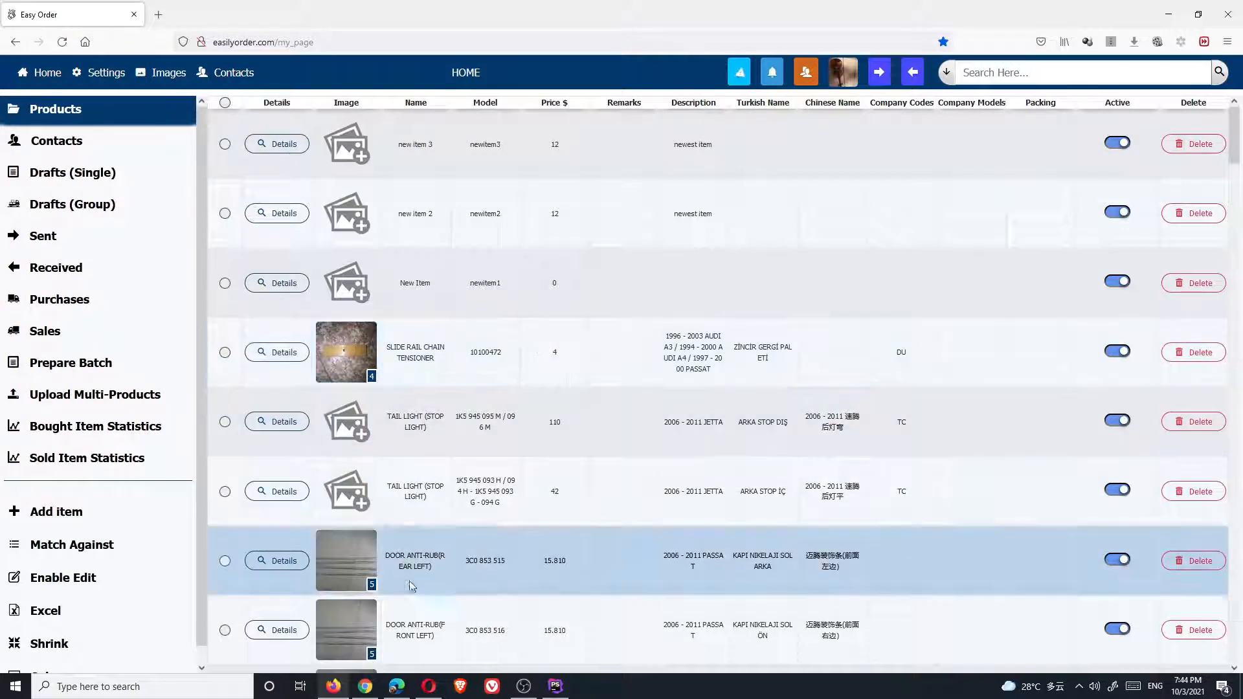
Return to the buyer's window and show the Sent list with inquiry 194320 to COMPANY C
{"action": "mouse_move", "coordinate": [396, 693]}
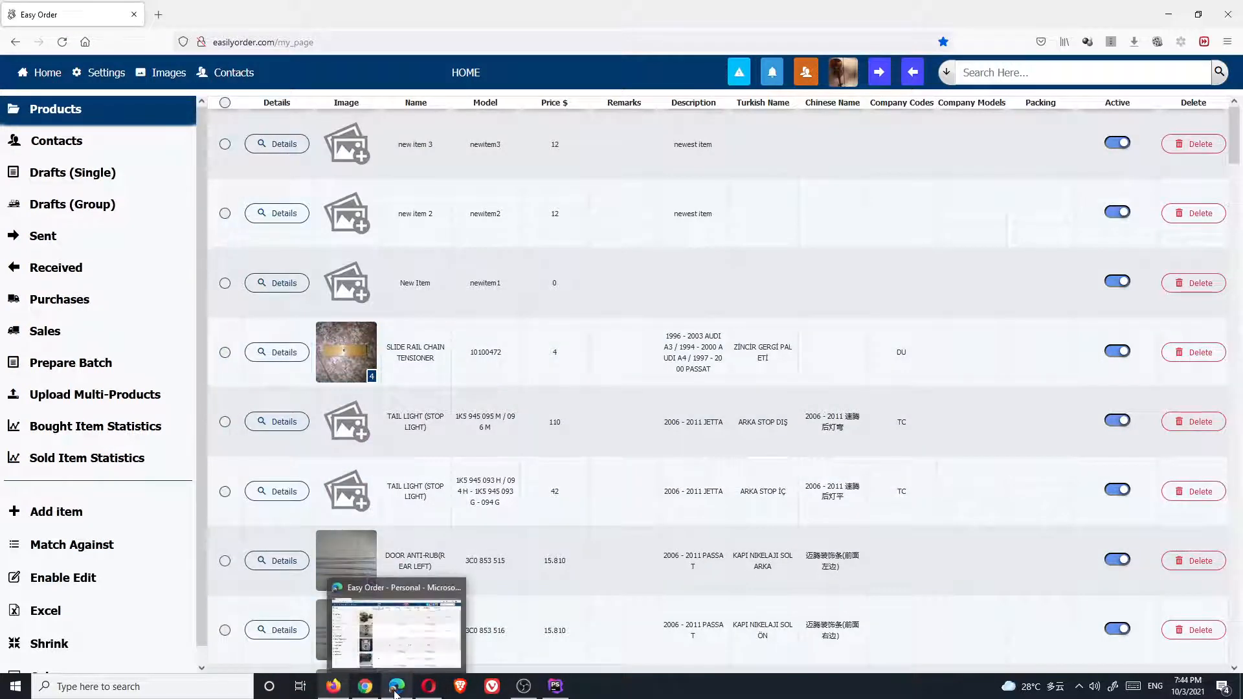
{"action": "left_click", "coordinate": [367, 689]}
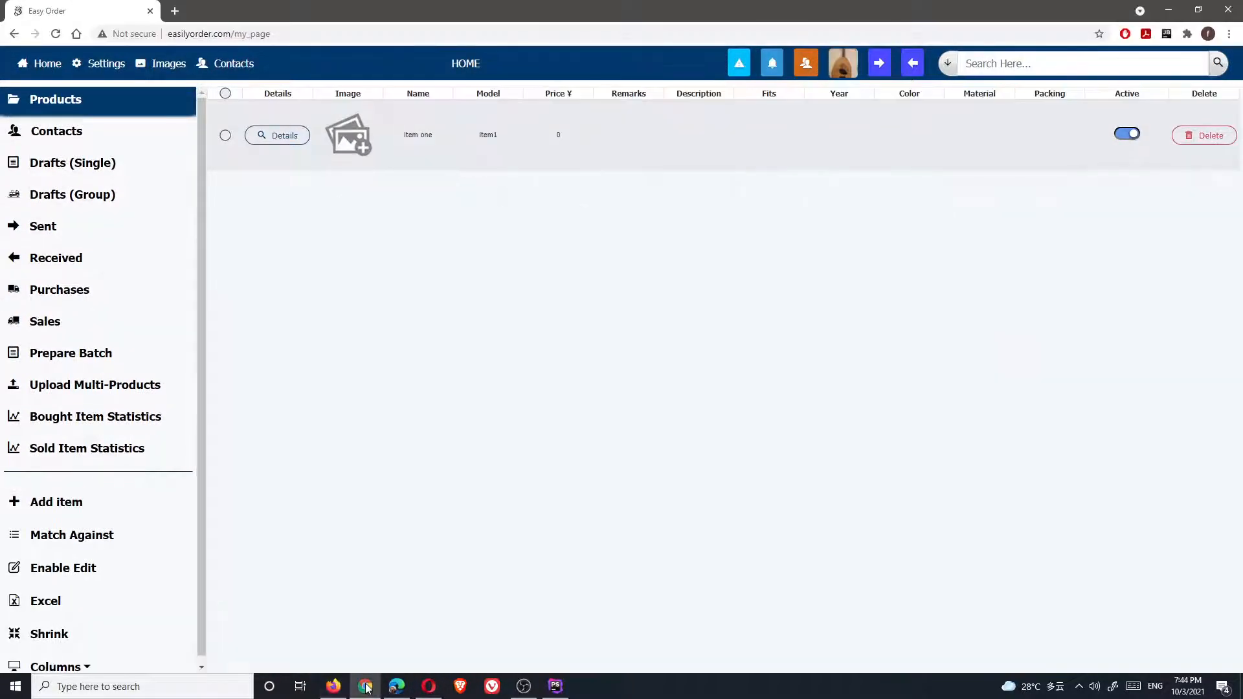
{"action": "left_click", "coordinate": [397, 688]}
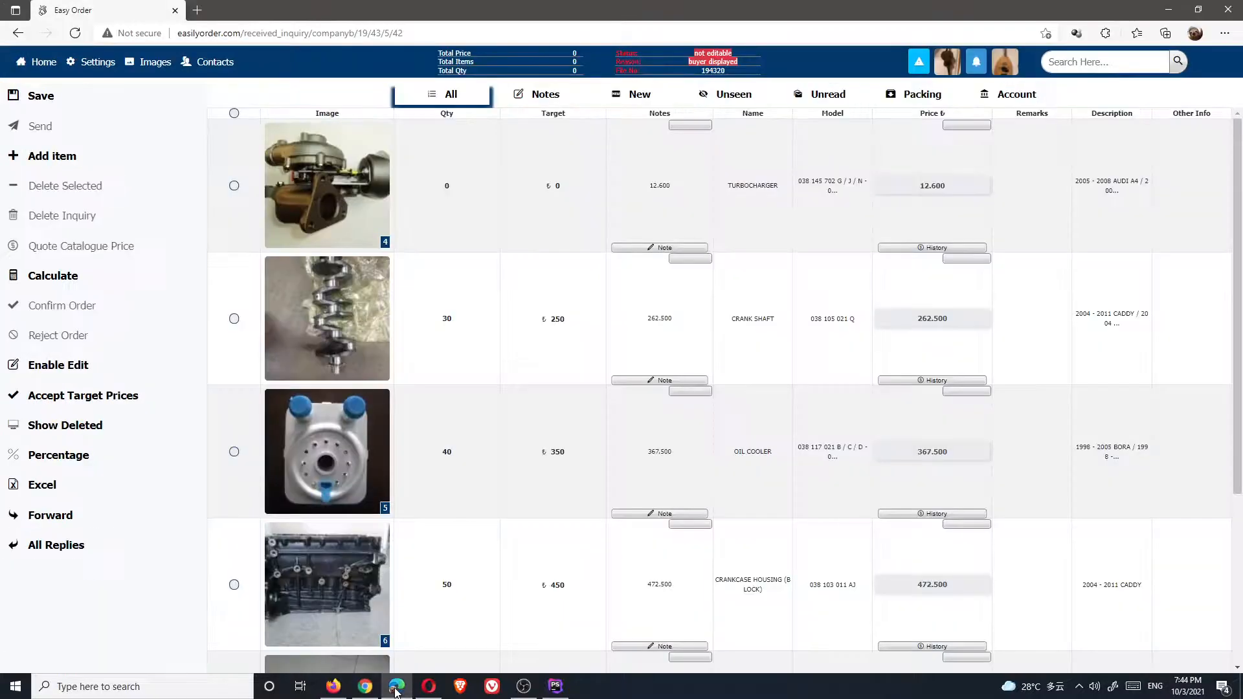
{"action": "left_click", "coordinate": [361, 692]}
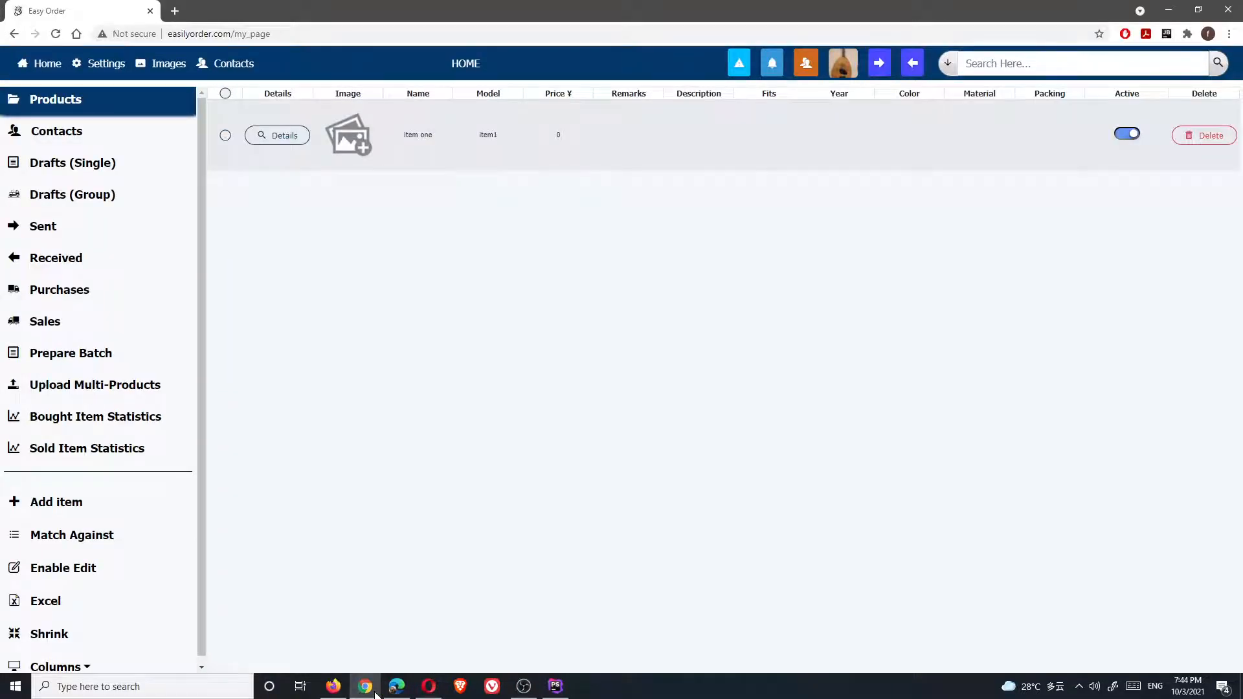
{"action": "left_click", "coordinate": [65, 227]}
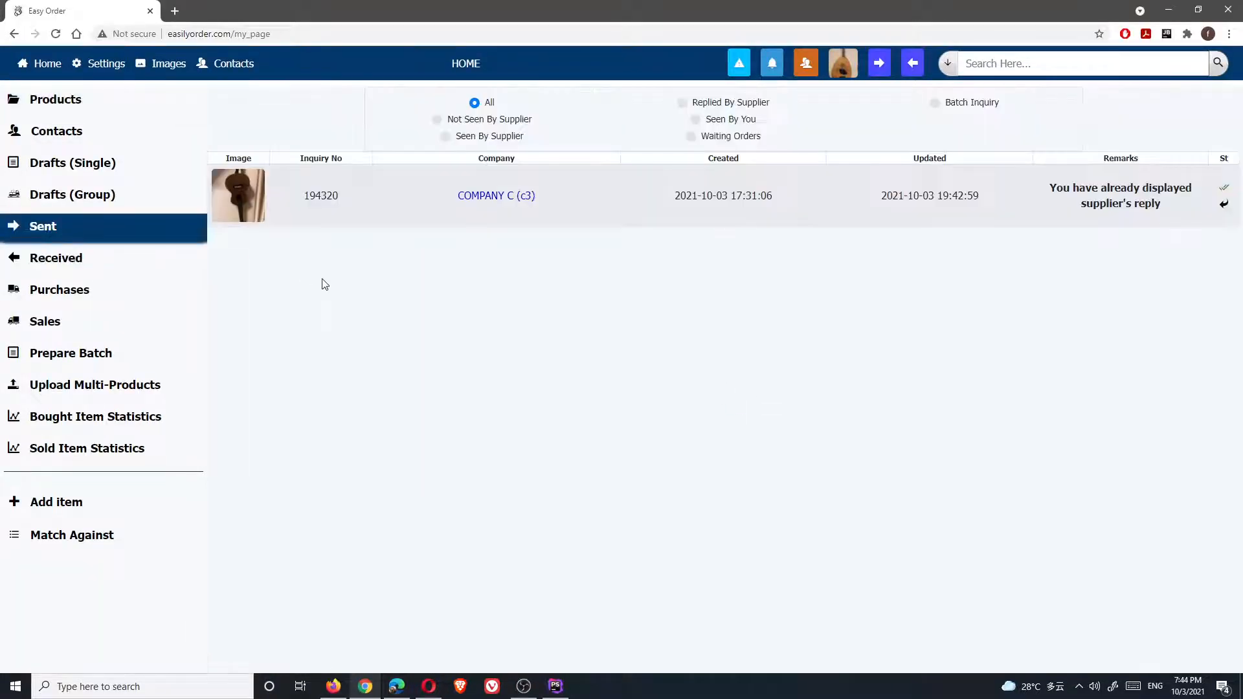
Open COMPANY C inquiry 194320, enable editing and select the turbocharger's zero quantity
{"action": "left_click", "coordinate": [469, 206]}
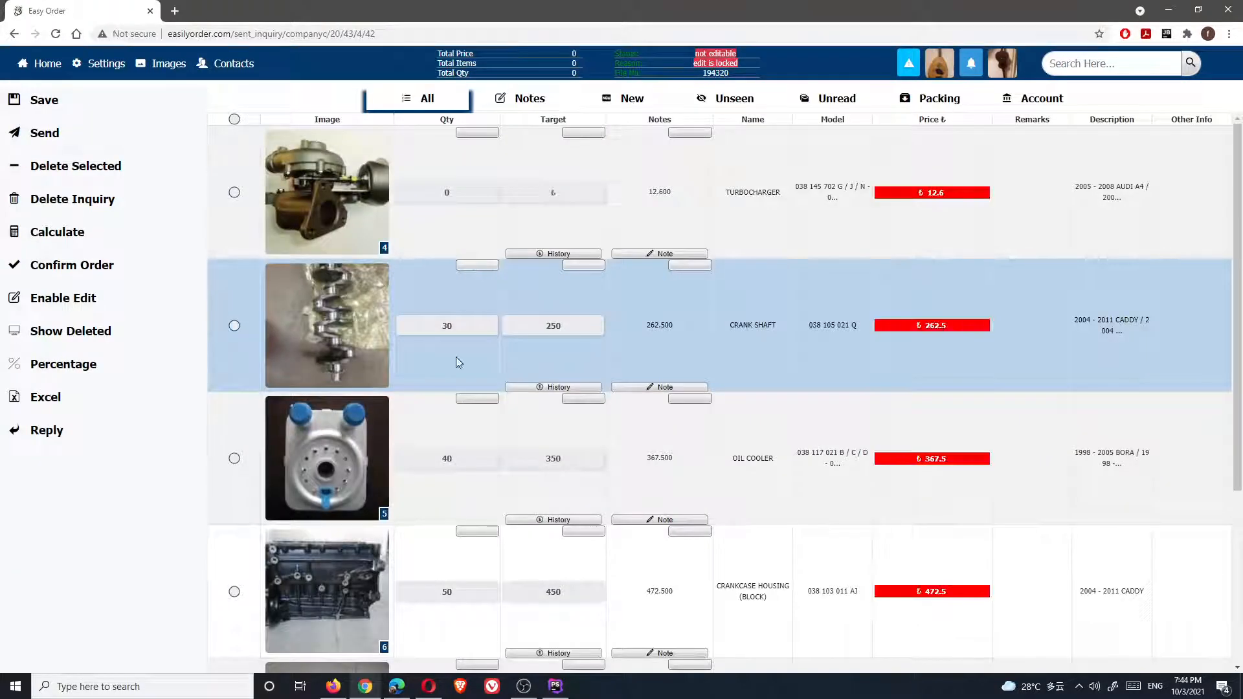
{"action": "left_click", "coordinate": [72, 264]}
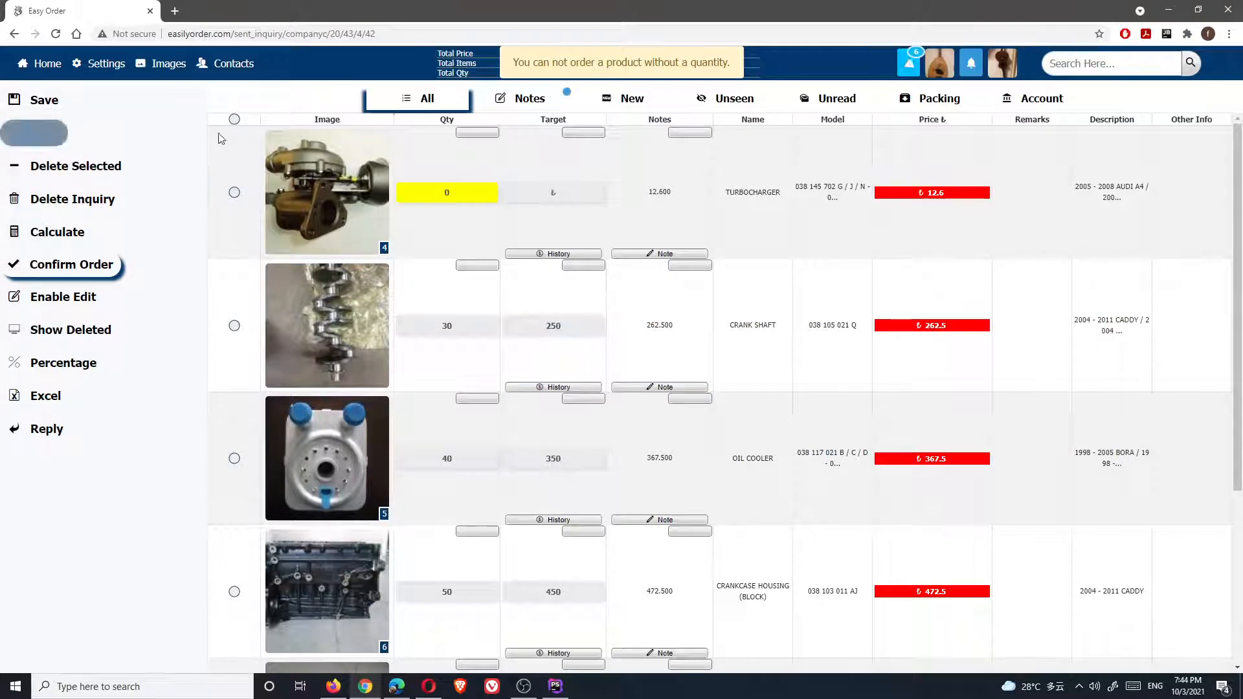
{"action": "left_click", "coordinate": [63, 297]}
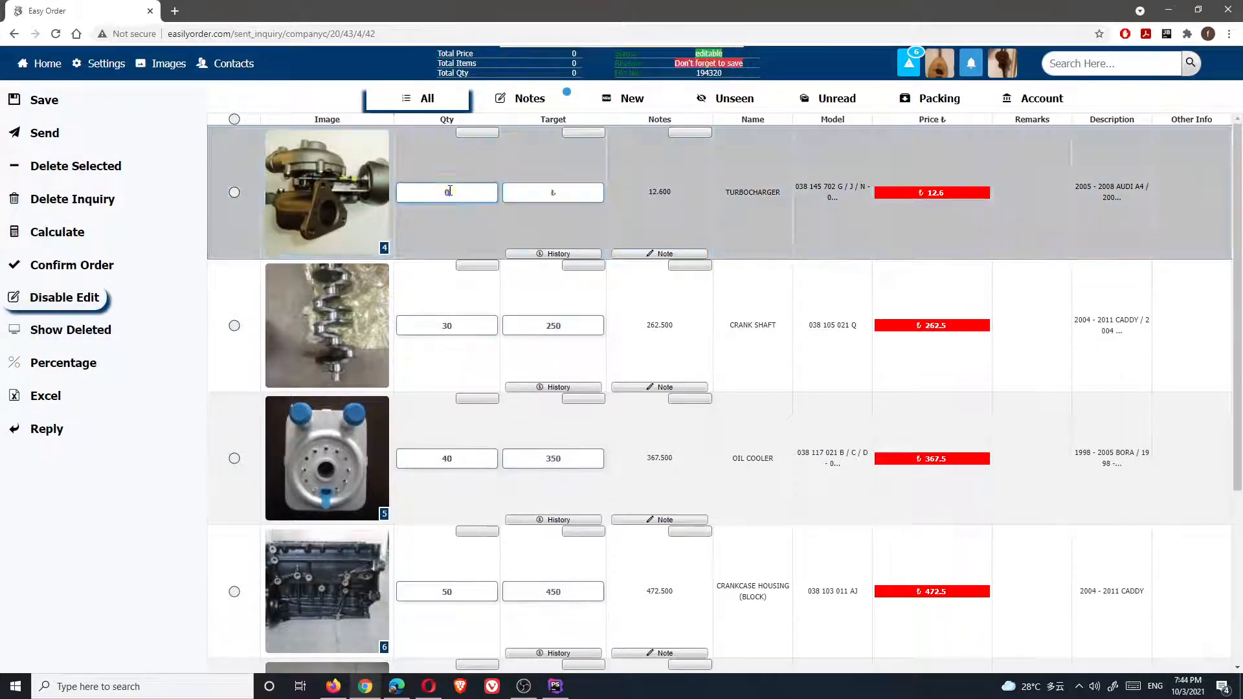
{"action": "left_click", "coordinate": [428, 192]}
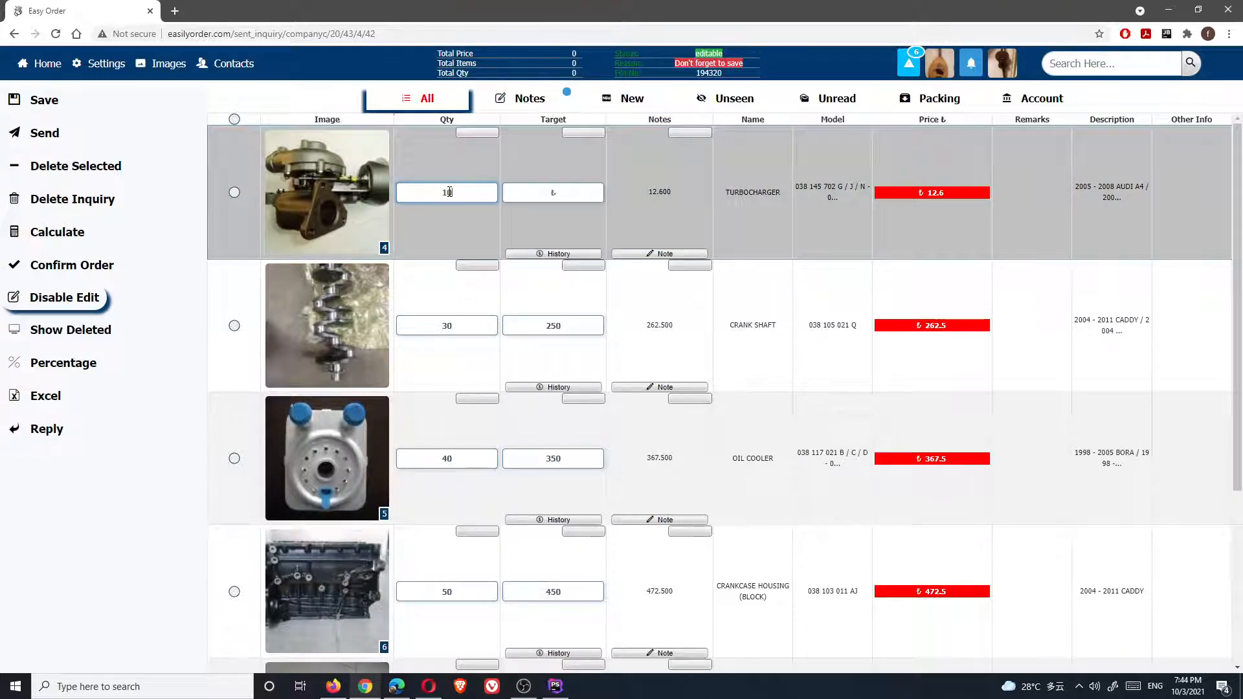
{"action": "scroll", "coordinate": [470, 347], "scroll_direction": "down", "scroll_amount": 4}
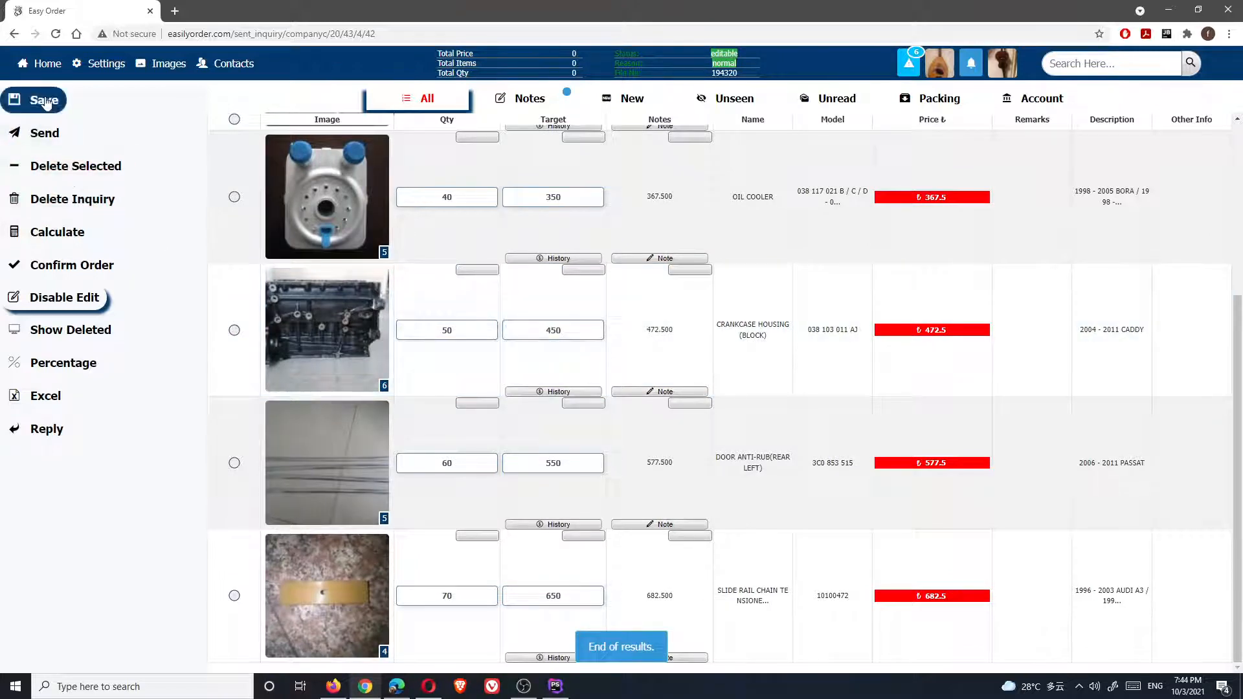
Confirm the COMPANY C order, saving the turbocharger quantity change first
{"action": "left_click", "coordinate": [106, 265]}
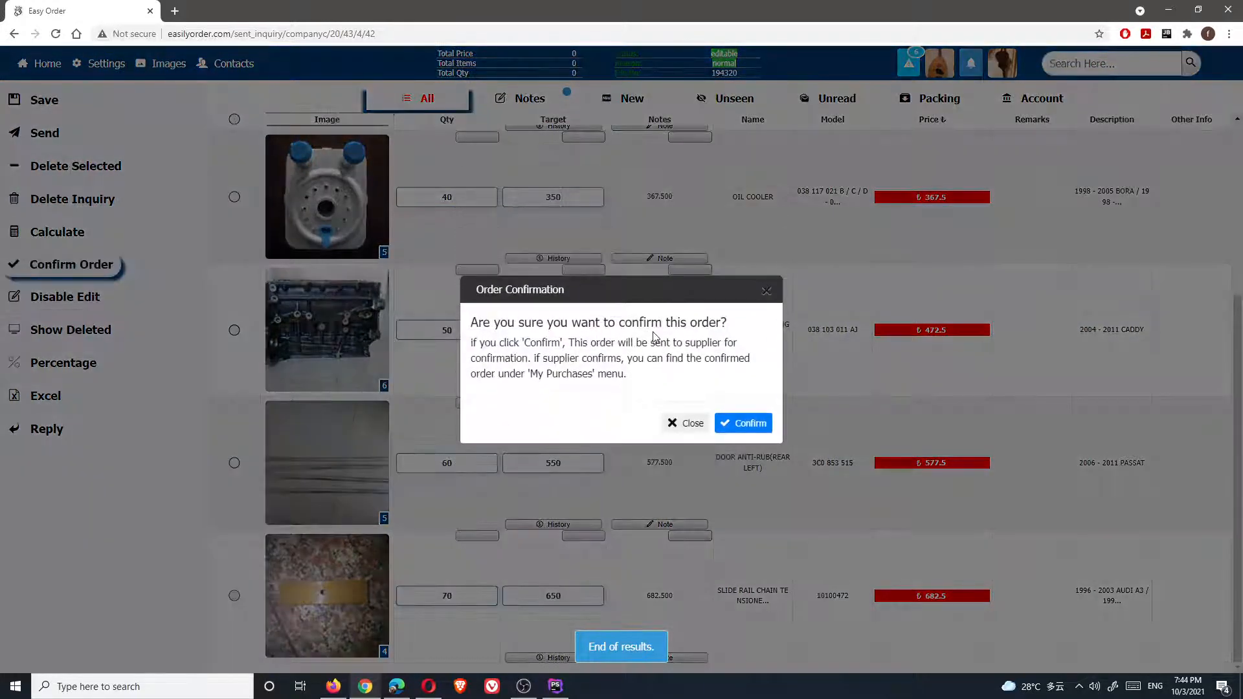
{"action": "left_click", "coordinate": [752, 429]}
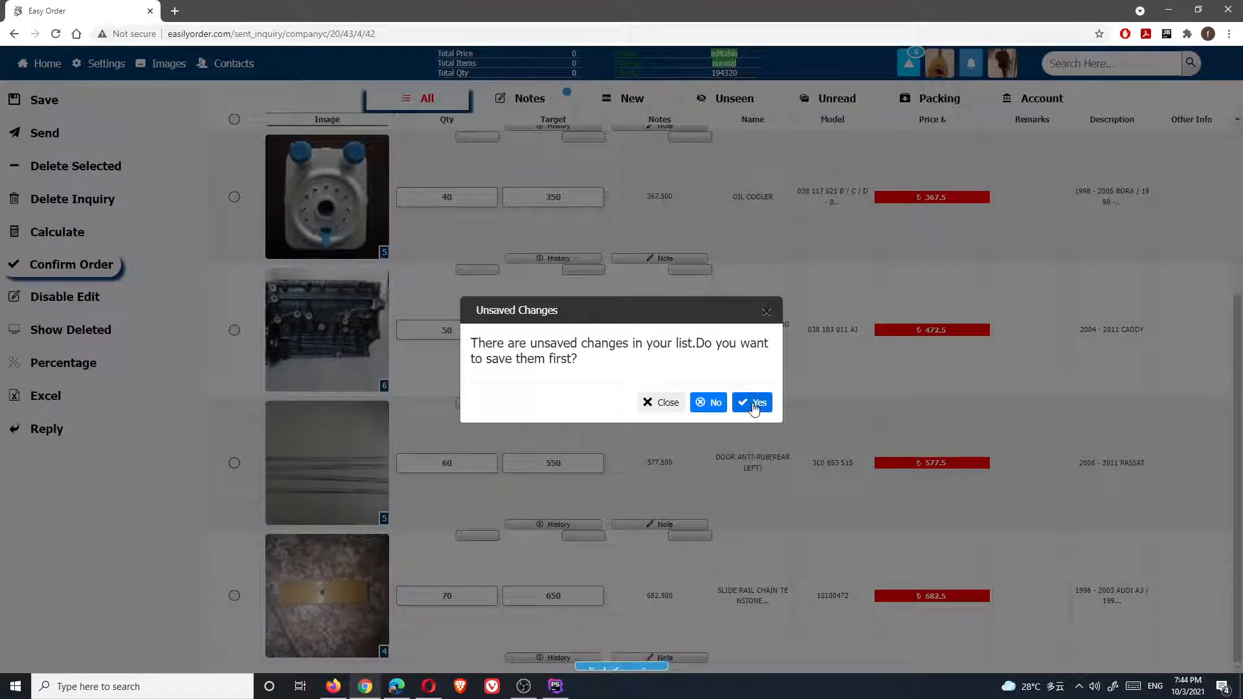
{"action": "left_click", "coordinate": [755, 405]}
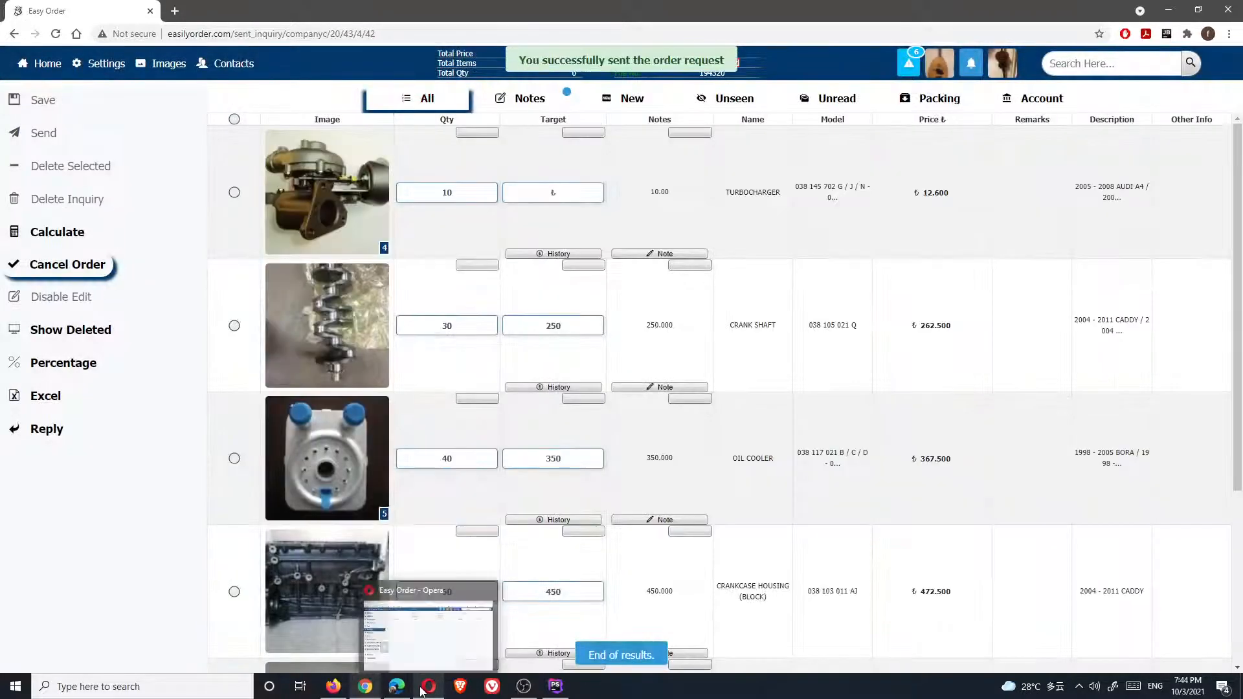
{"action": "left_click", "coordinate": [410, 685]}
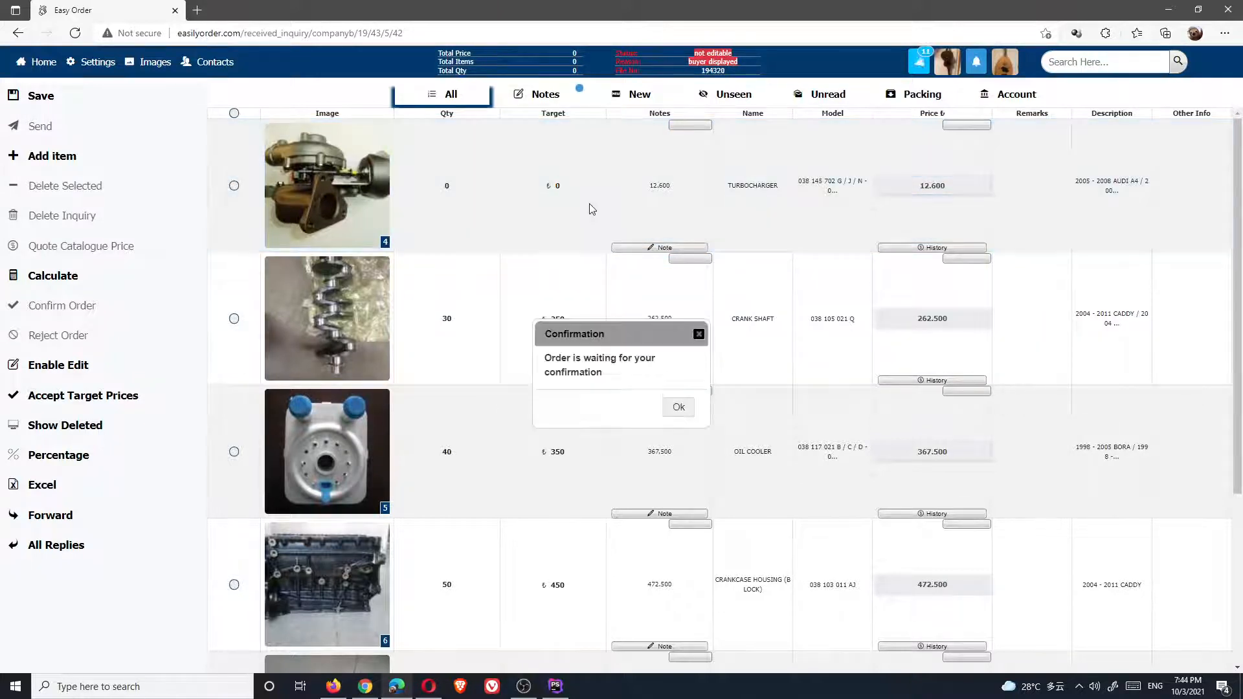
Dismiss the awaiting-confirmation notice and review inquiry 194320's items on the supplier side
{"action": "left_click", "coordinate": [676, 408]}
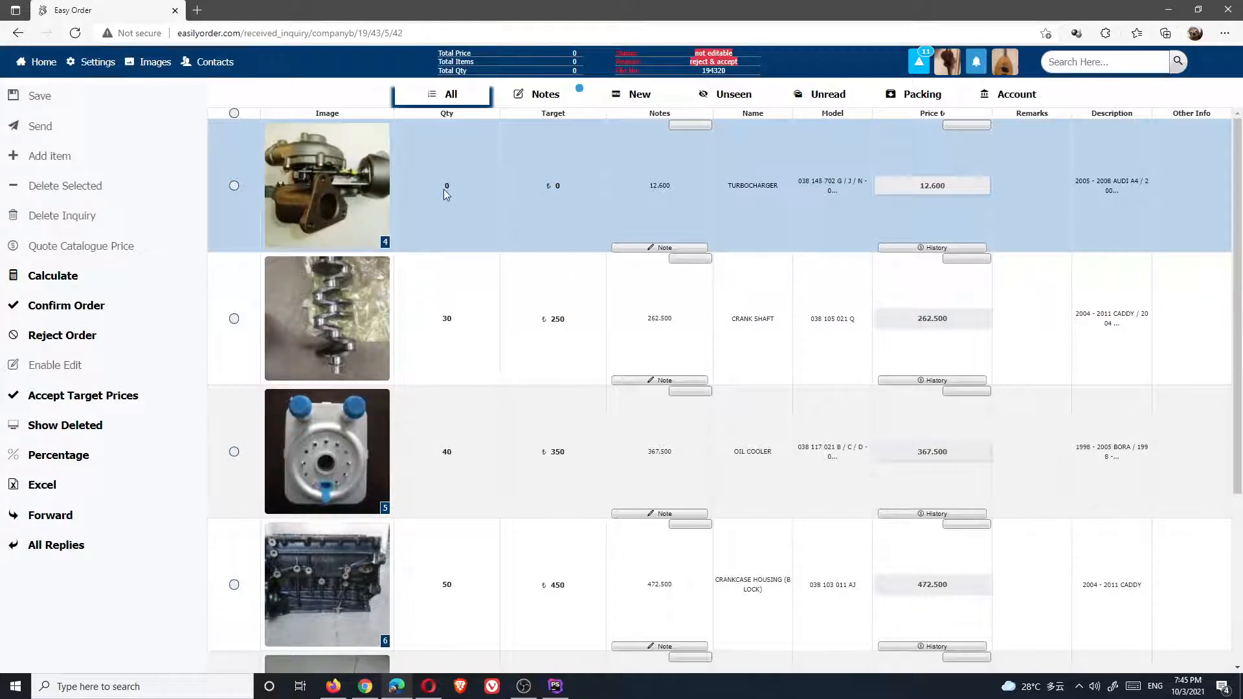
{"action": "scroll", "coordinate": [445, 189], "scroll_direction": "down", "scroll_amount": 4}
{"action": "scroll", "coordinate": [464, 228], "scroll_direction": "up", "scroll_amount": 2}
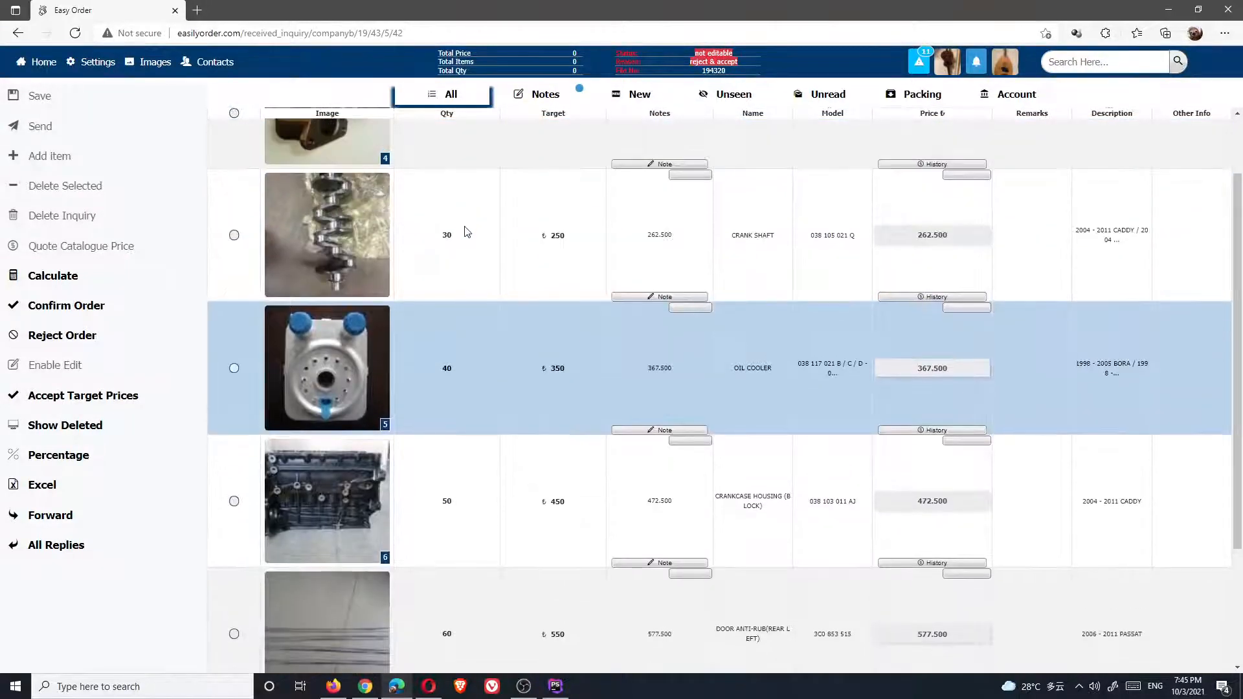
{"action": "scroll", "coordinate": [549, 418], "scroll_direction": "up", "scroll_amount": 2}
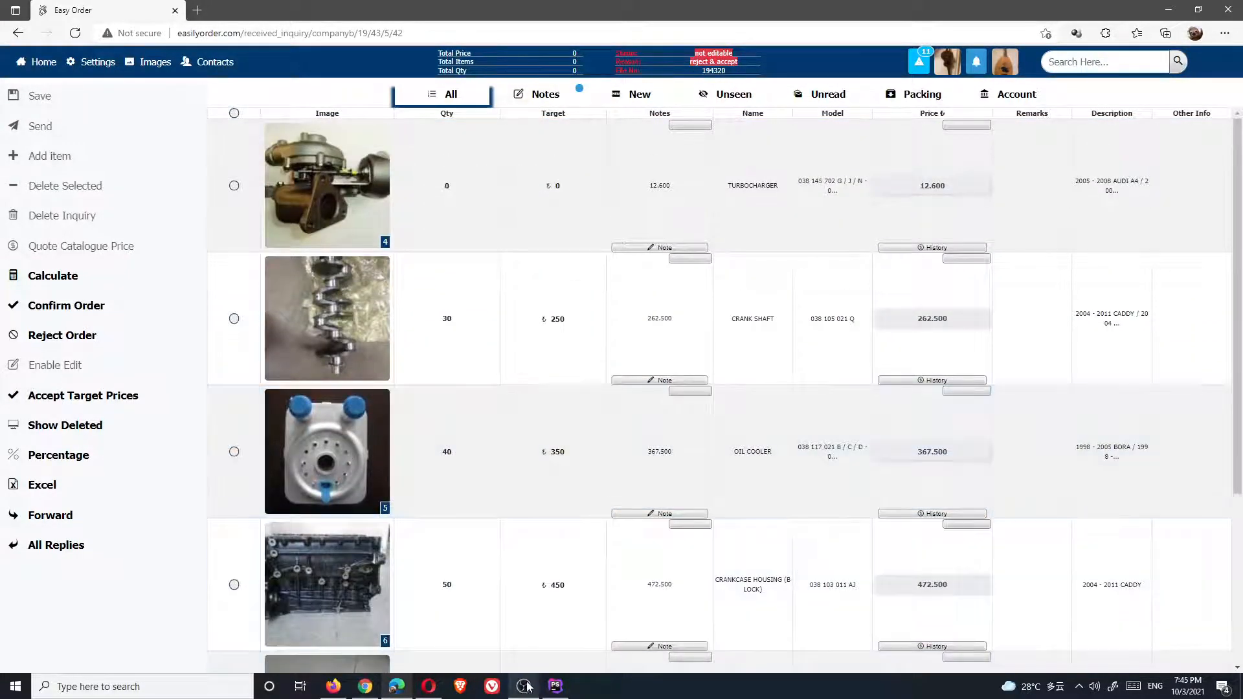
{"action": "left_click", "coordinate": [524, 686]}
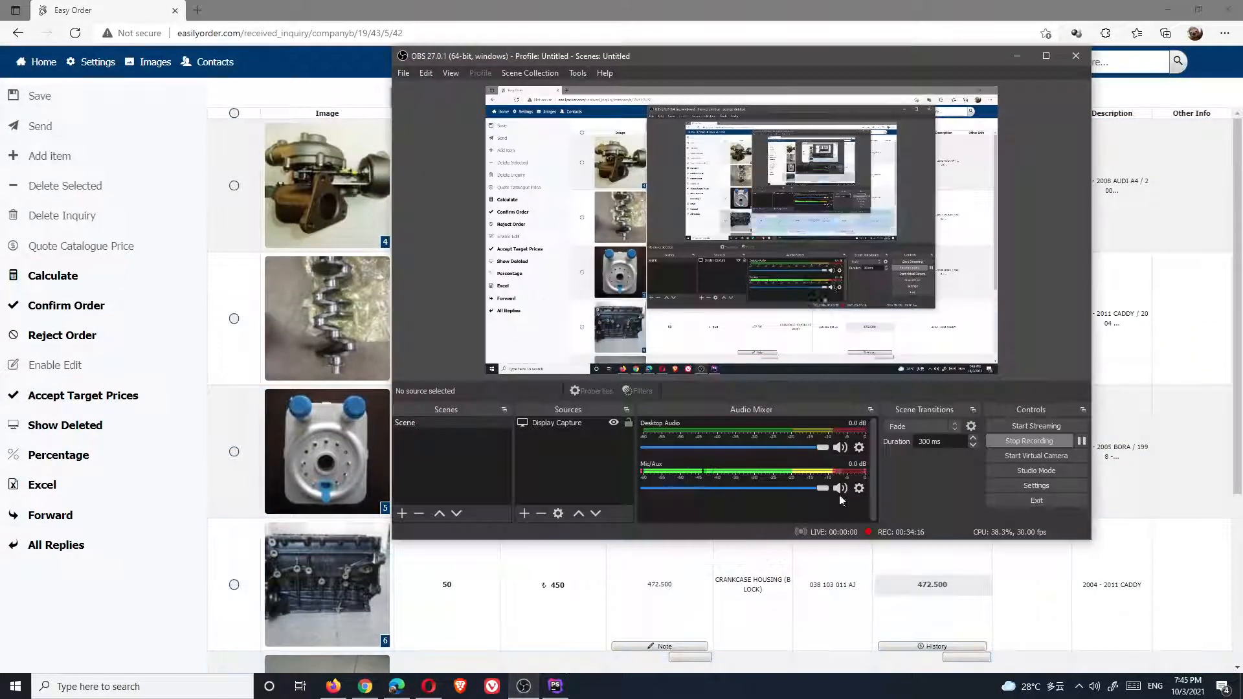
{"action": "left_click", "coordinate": [1083, 441]}
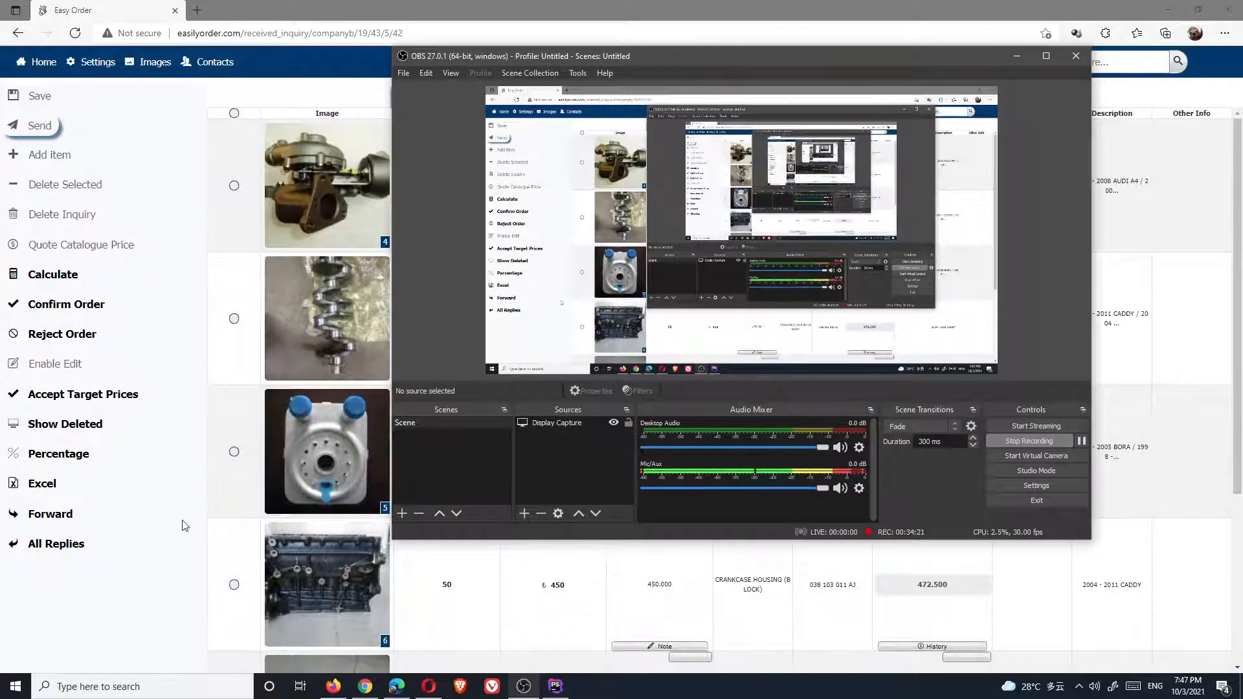
{"action": "left_click", "coordinate": [184, 522]}
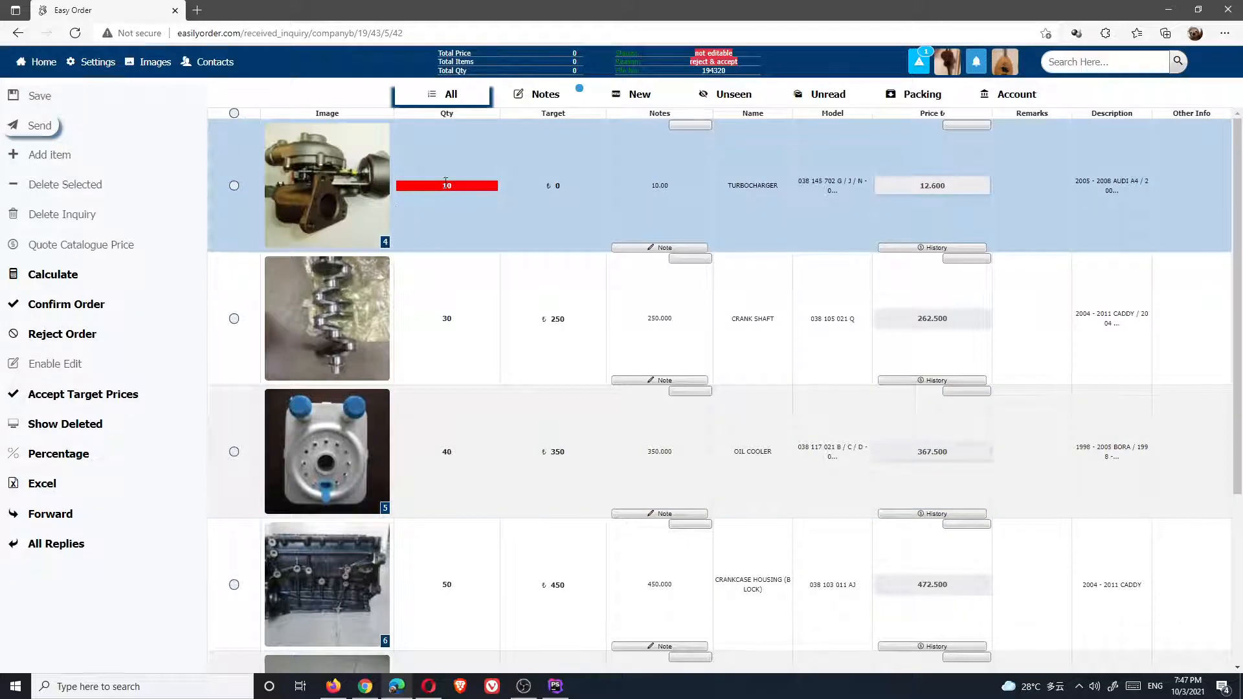
On the supplier side, select the turbocharger row (quantity 10) and confirm inquiry 194320 as an order
{"action": "left_click", "coordinate": [365, 686]}
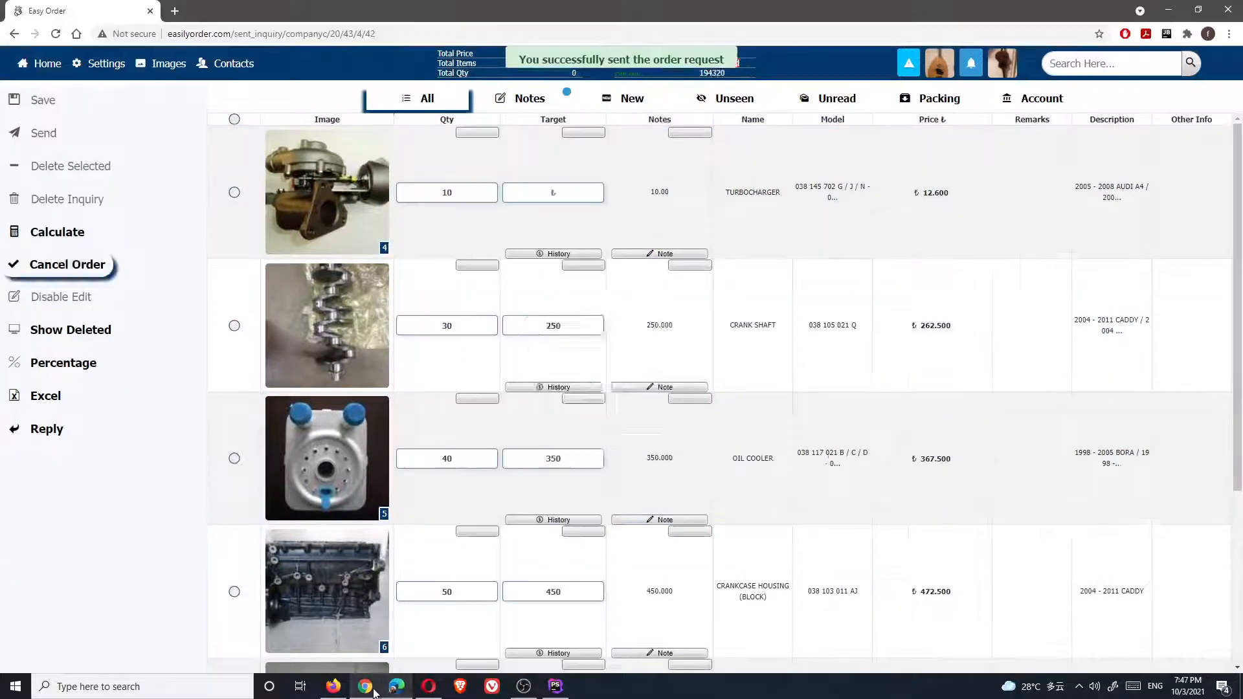
{"action": "left_click", "coordinate": [682, 412]}
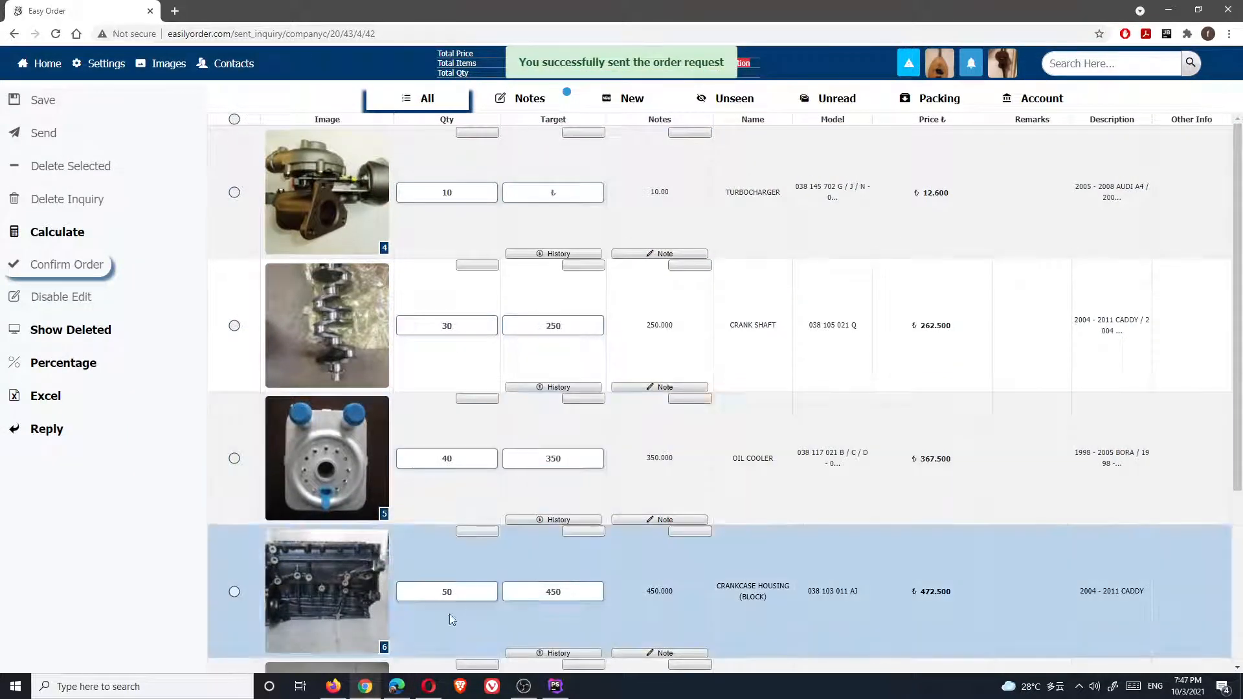
{"action": "left_click", "coordinate": [397, 687]}
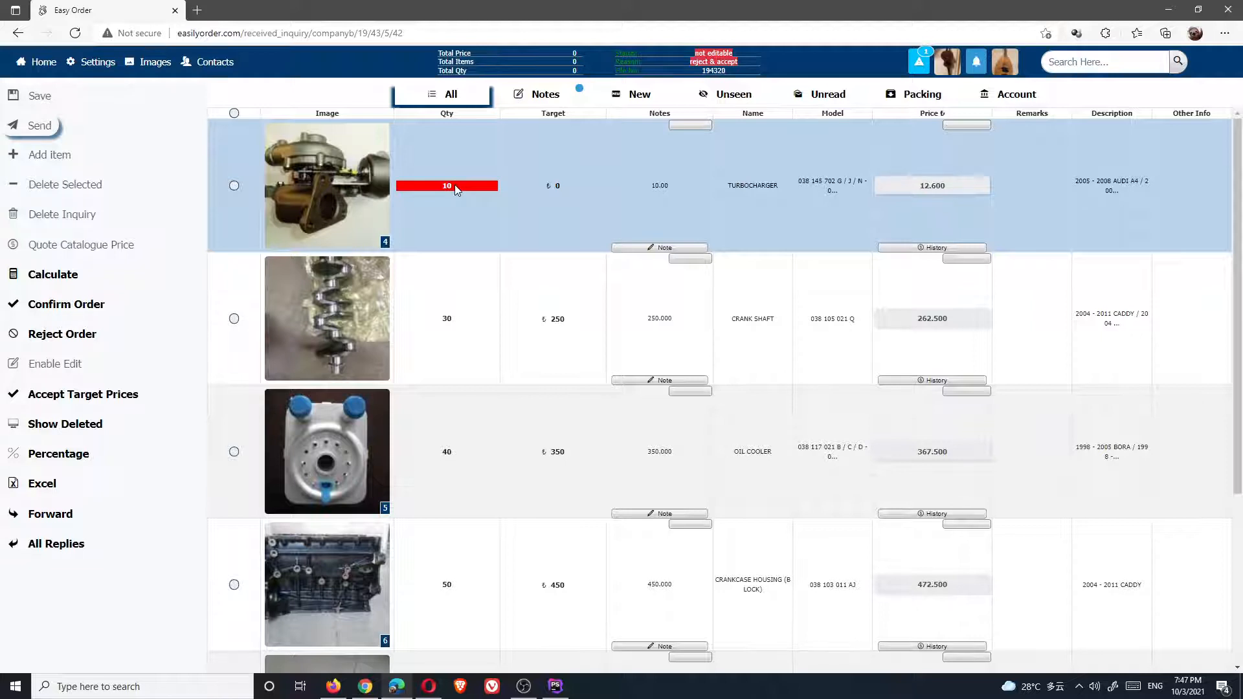
{"action": "left_click", "coordinate": [451, 186]}
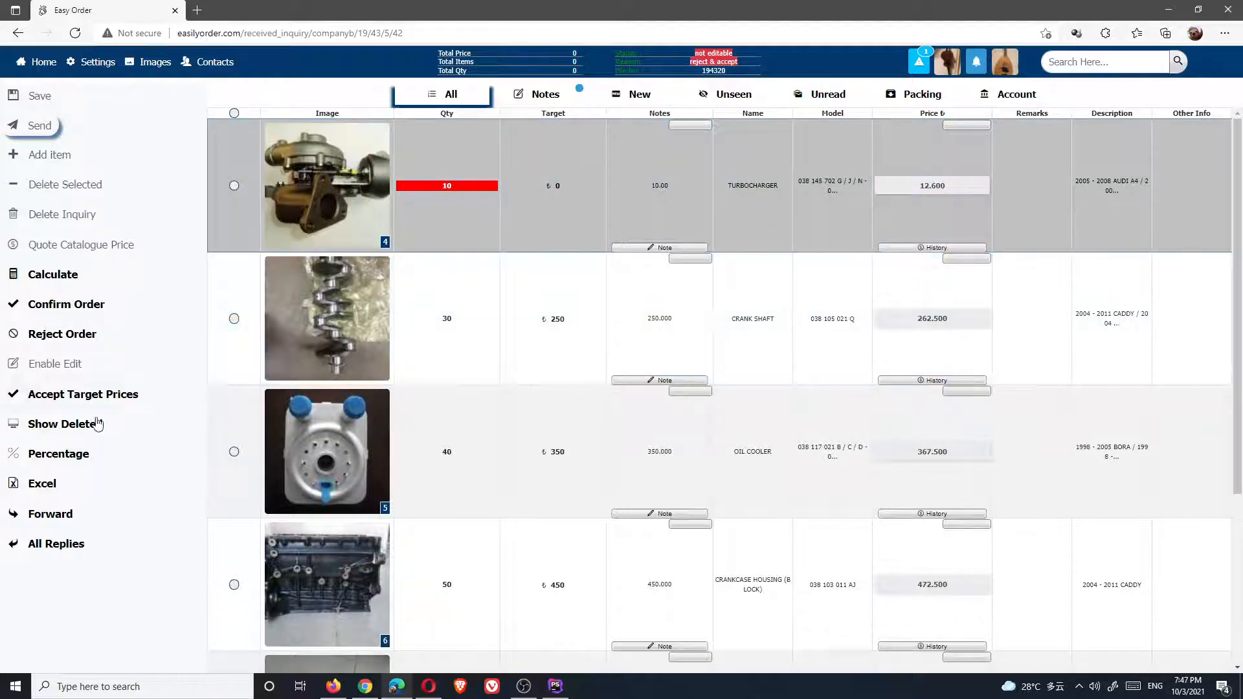
{"action": "left_click", "coordinate": [63, 305]}
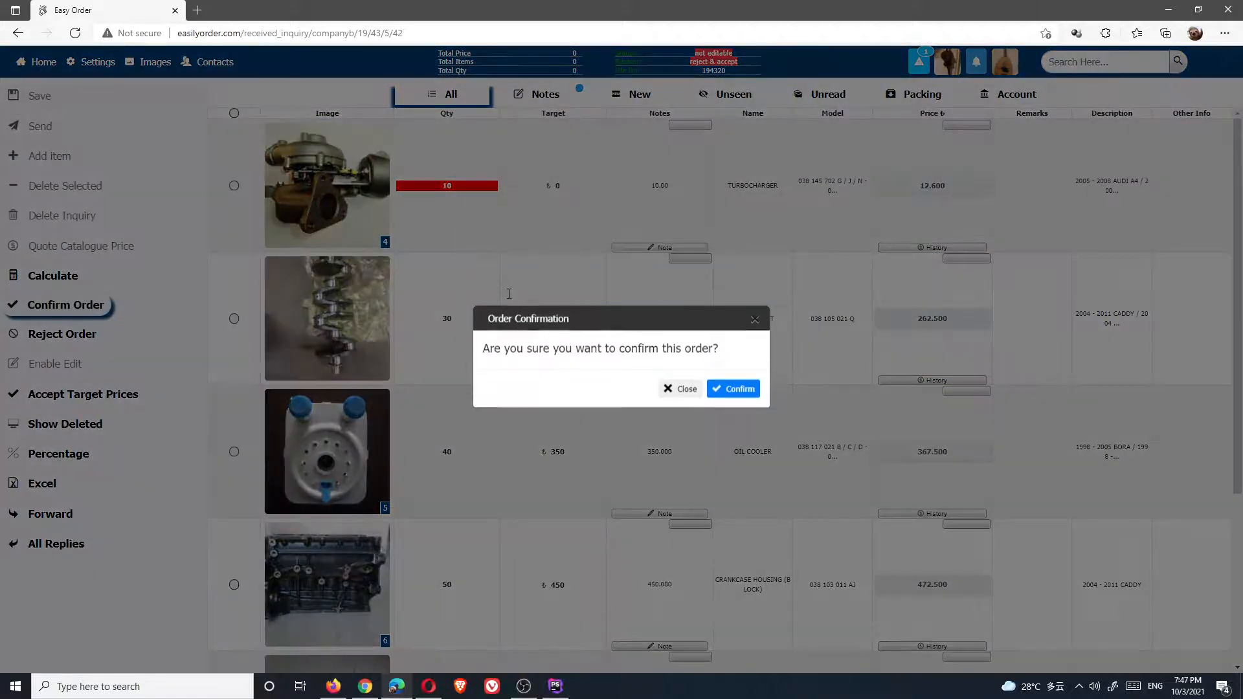
{"action": "left_click", "coordinate": [732, 389]}
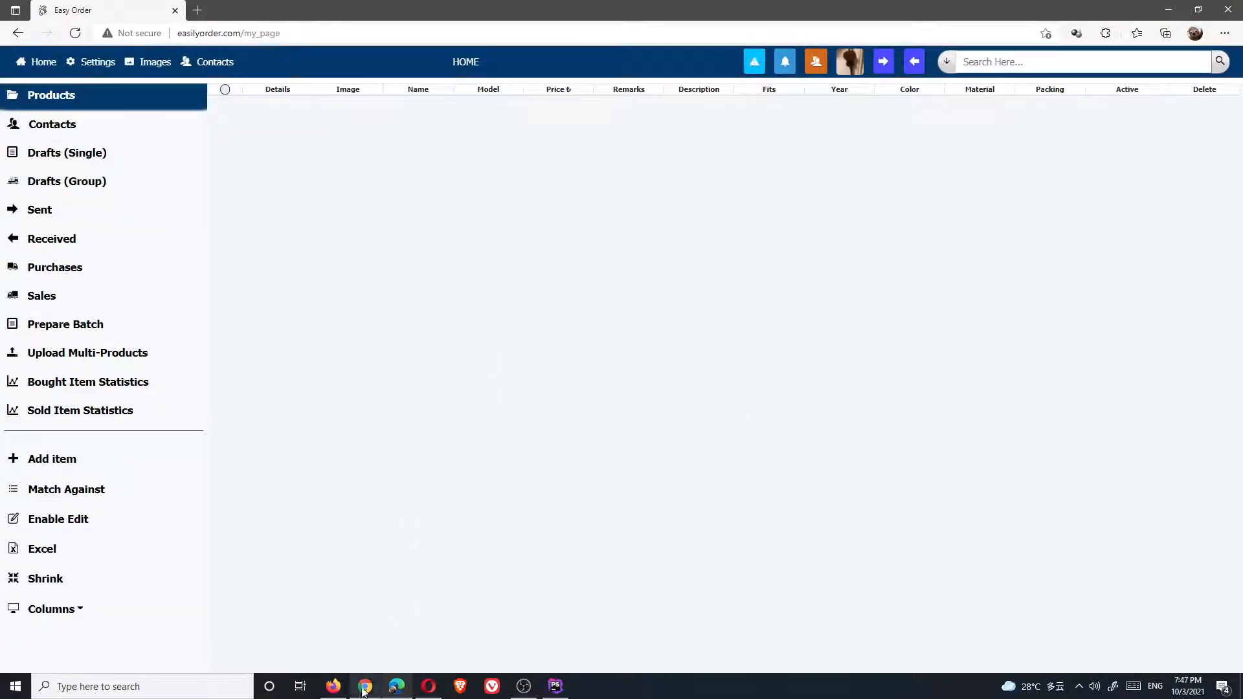
Check this account's Purchases, then open COMPANY B purchase order 252419 in the other account
{"action": "mouse_move", "coordinate": [397, 691]}
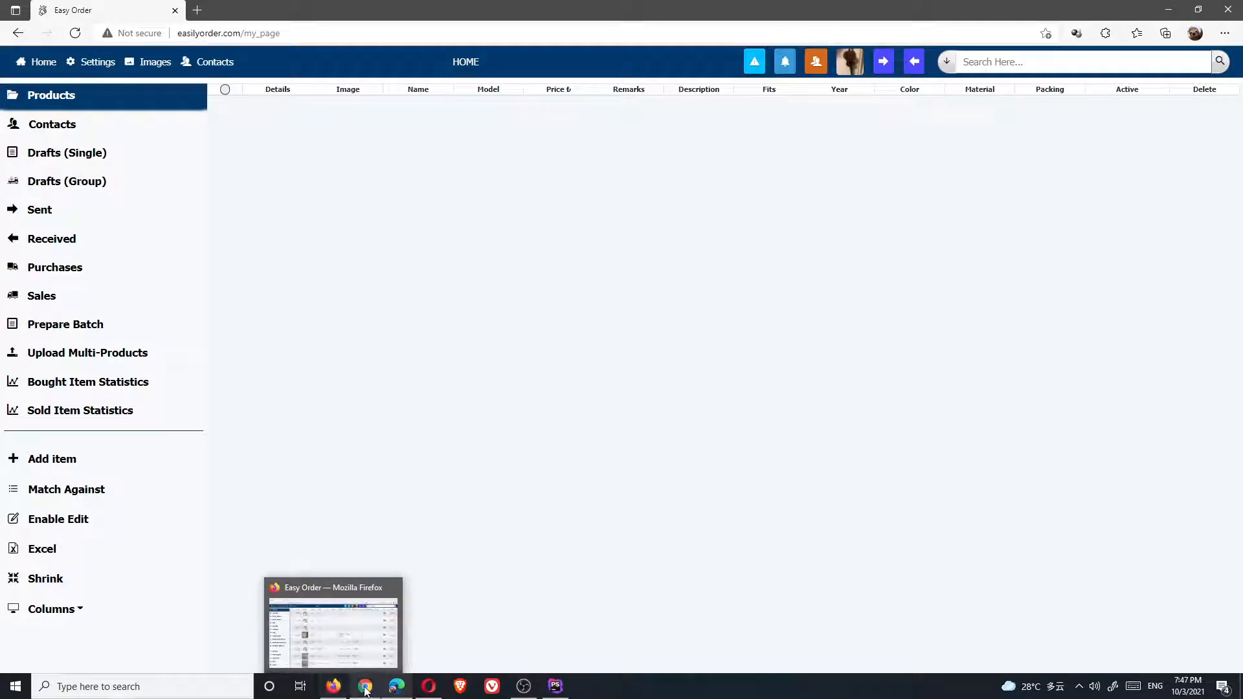
{"action": "left_click", "coordinate": [81, 270]}
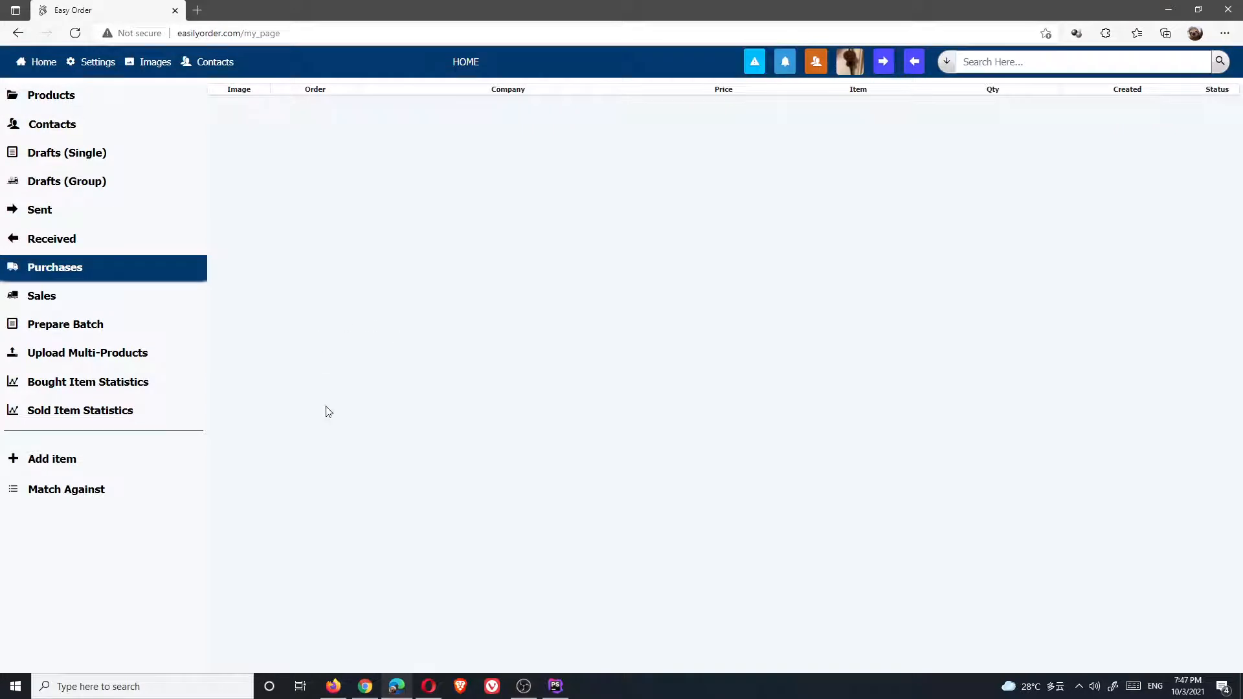
{"action": "left_click", "coordinate": [334, 686]}
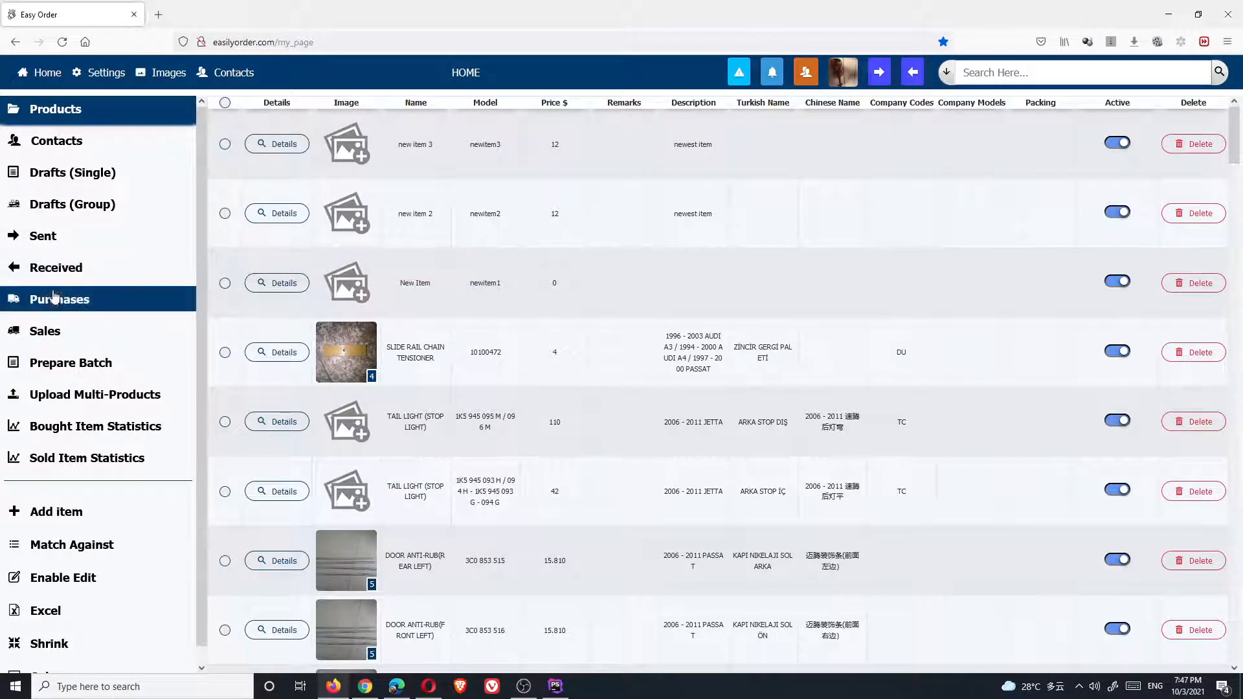
{"action": "left_click", "coordinate": [56, 299]}
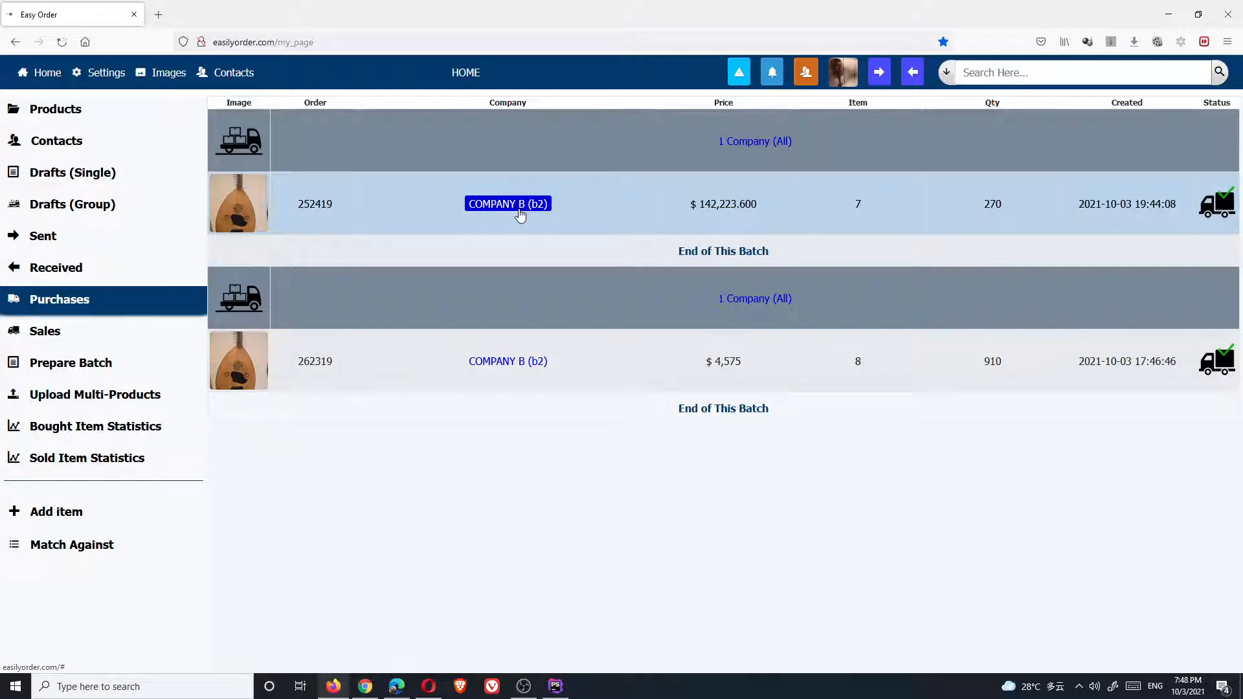
{"action": "left_click", "coordinate": [520, 215]}
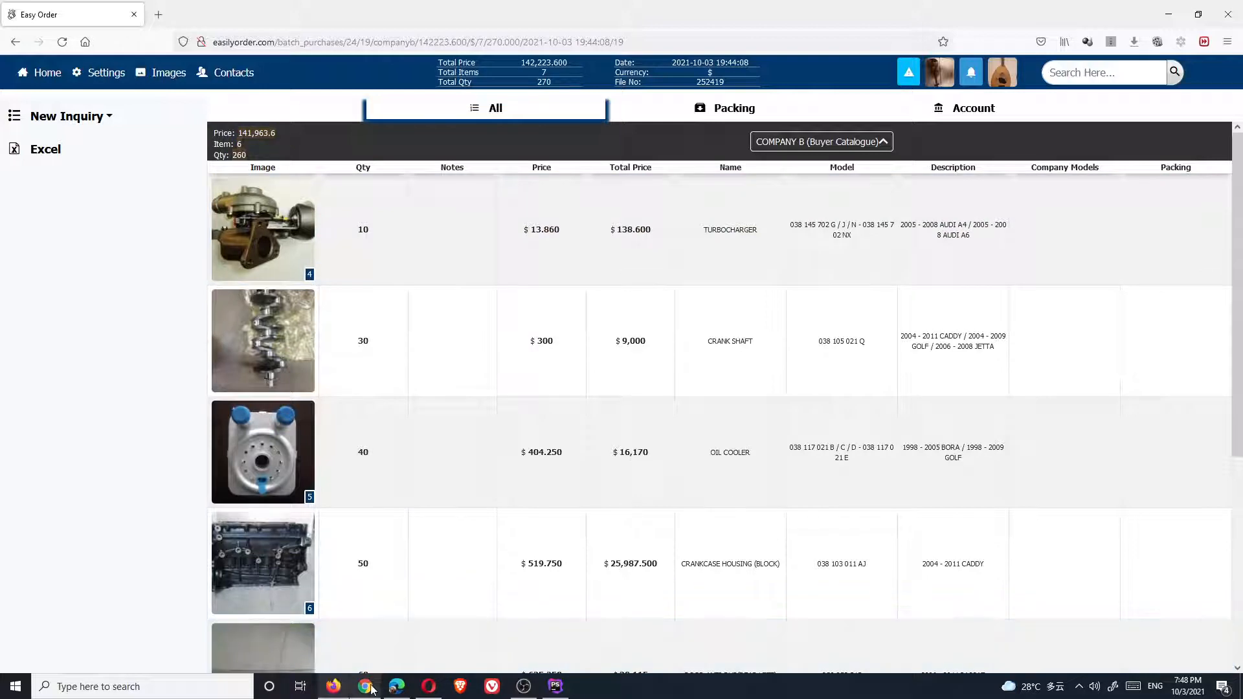
Dismiss the order-confirmed notice and open sales order 252419 for COMPANY A
{"action": "left_click", "coordinate": [368, 688]}
{"action": "left_click", "coordinate": [683, 395]}
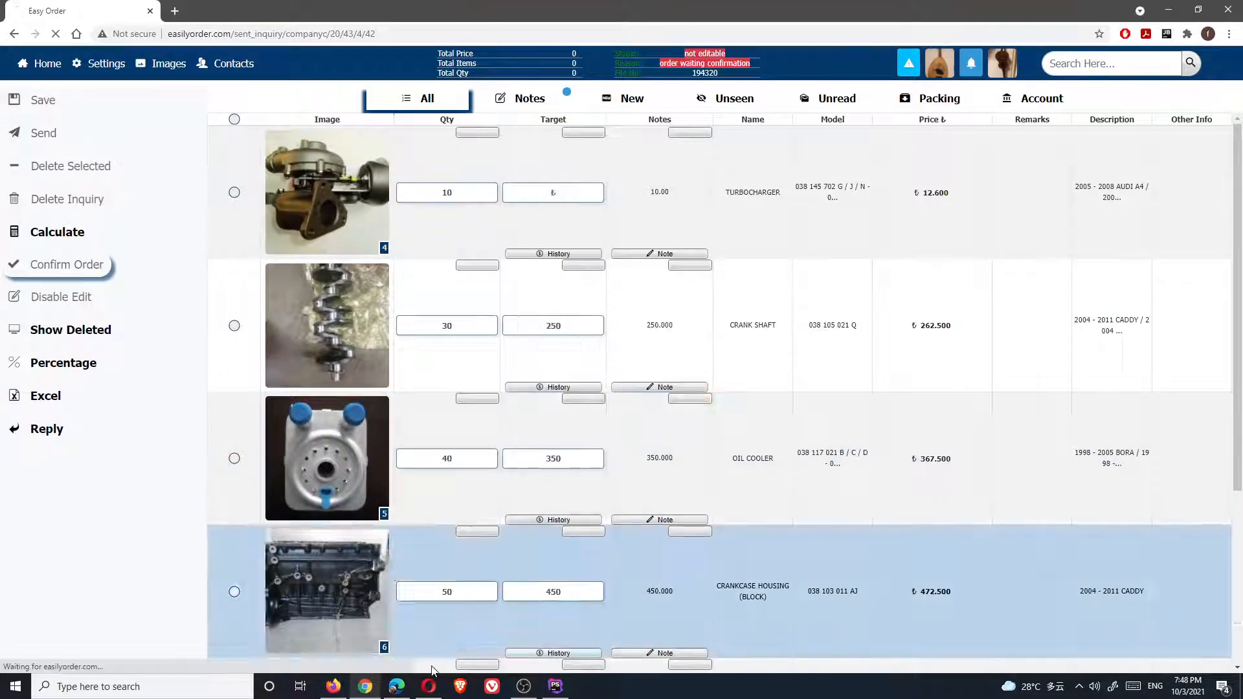
{"action": "mouse_move", "coordinate": [365, 695]}
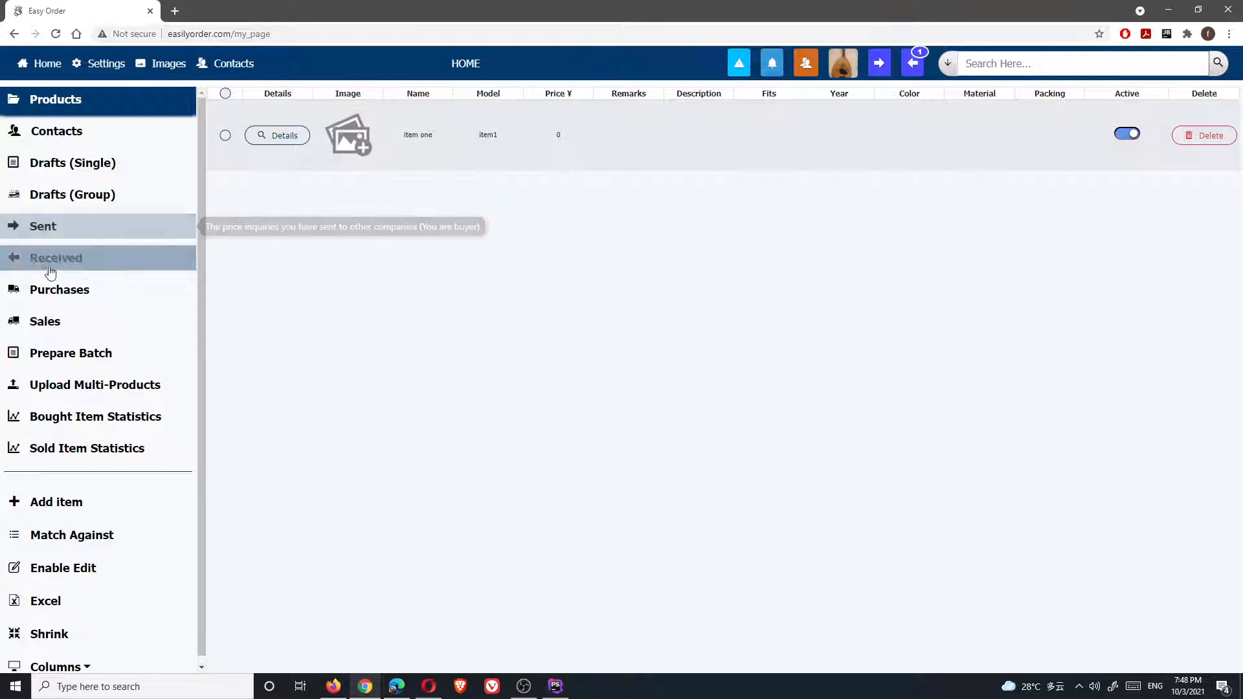
{"action": "left_click", "coordinate": [44, 321]}
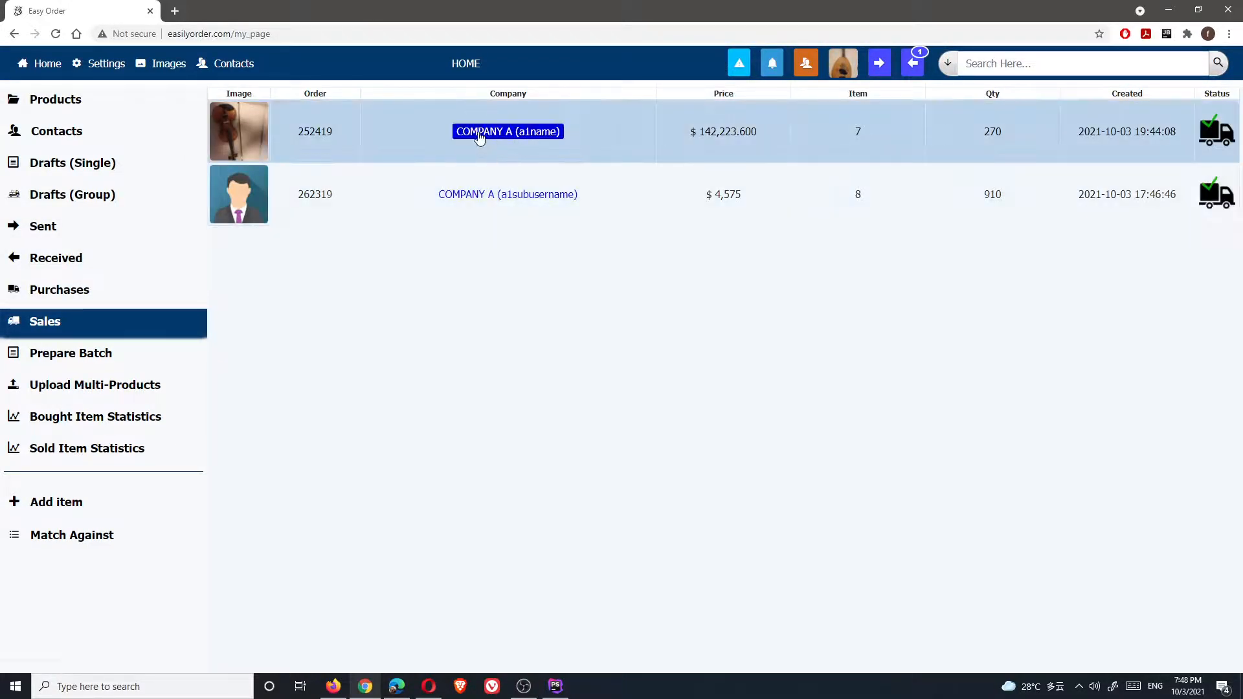
{"action": "left_click", "coordinate": [480, 132]}
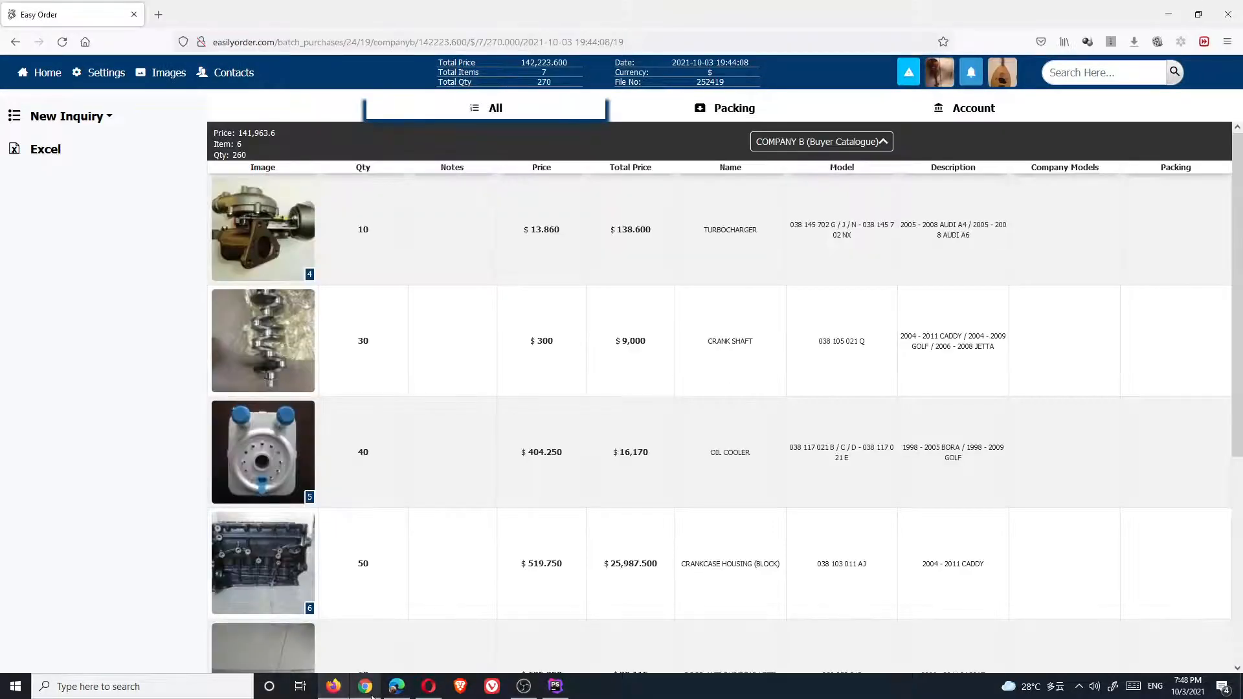
Compare sales order 252419 with purchase order 252419, then return home
{"action": "left_click", "coordinate": [365, 687]}
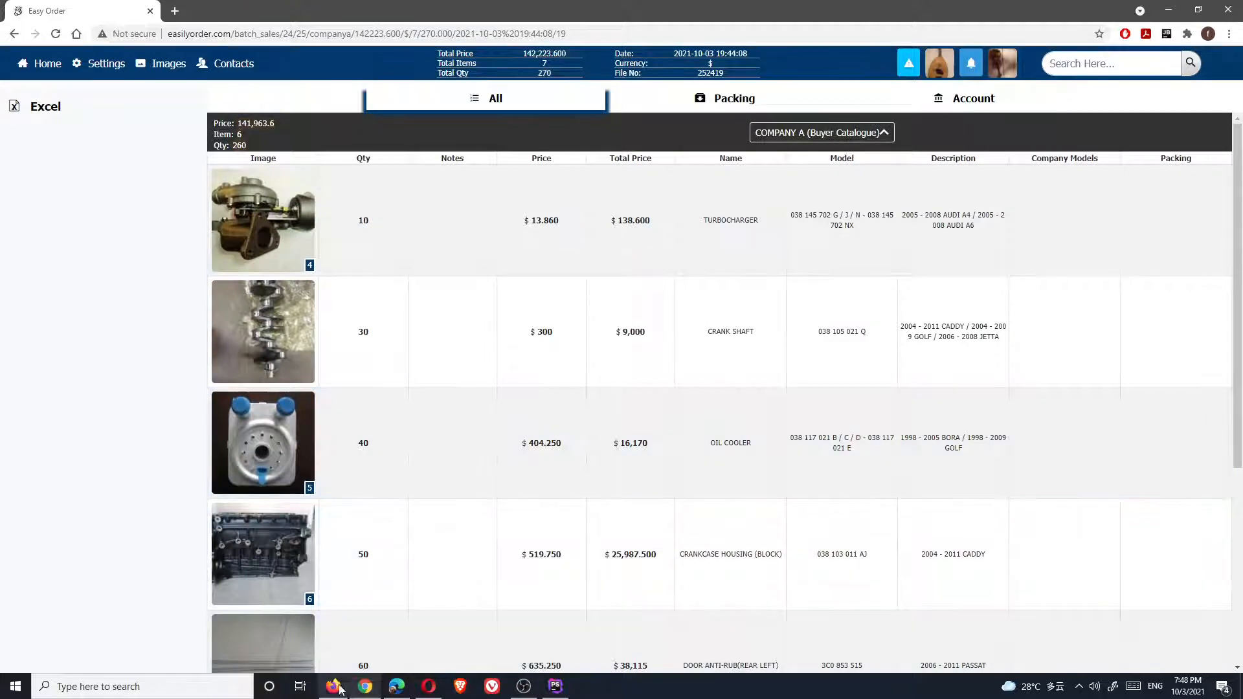
{"action": "left_click", "coordinate": [333, 686]}
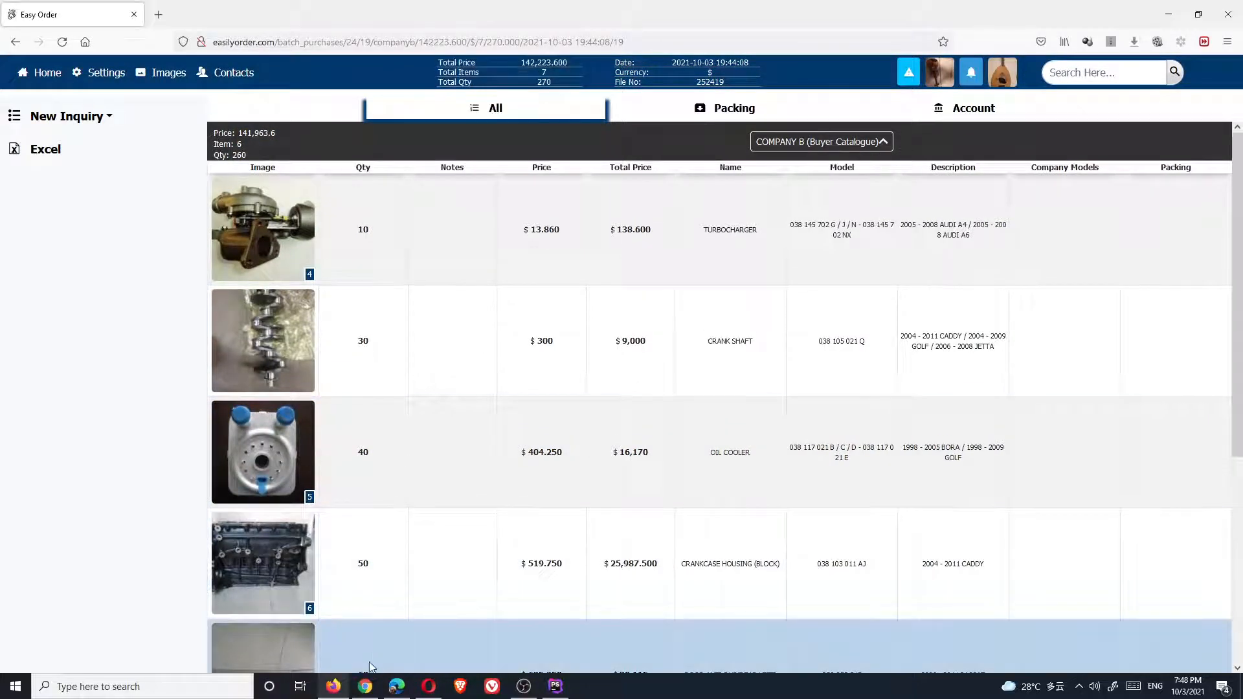
{"action": "left_click", "coordinate": [365, 687]}
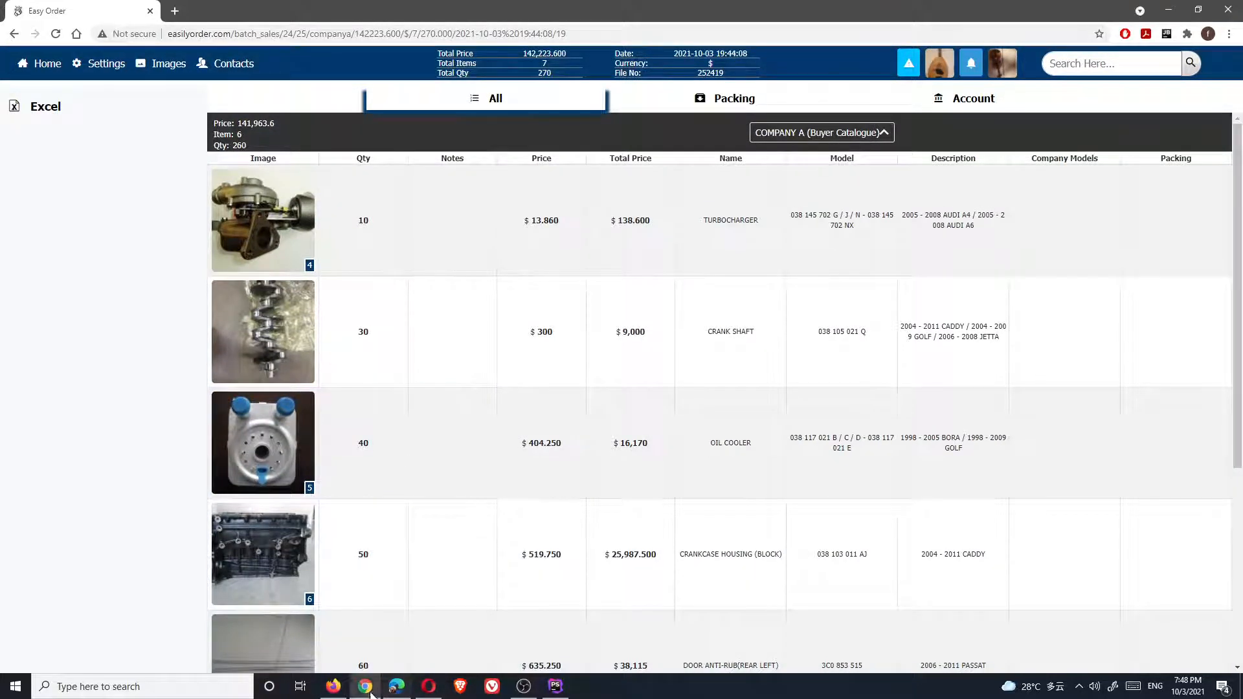
{"action": "left_click", "coordinate": [52, 70]}
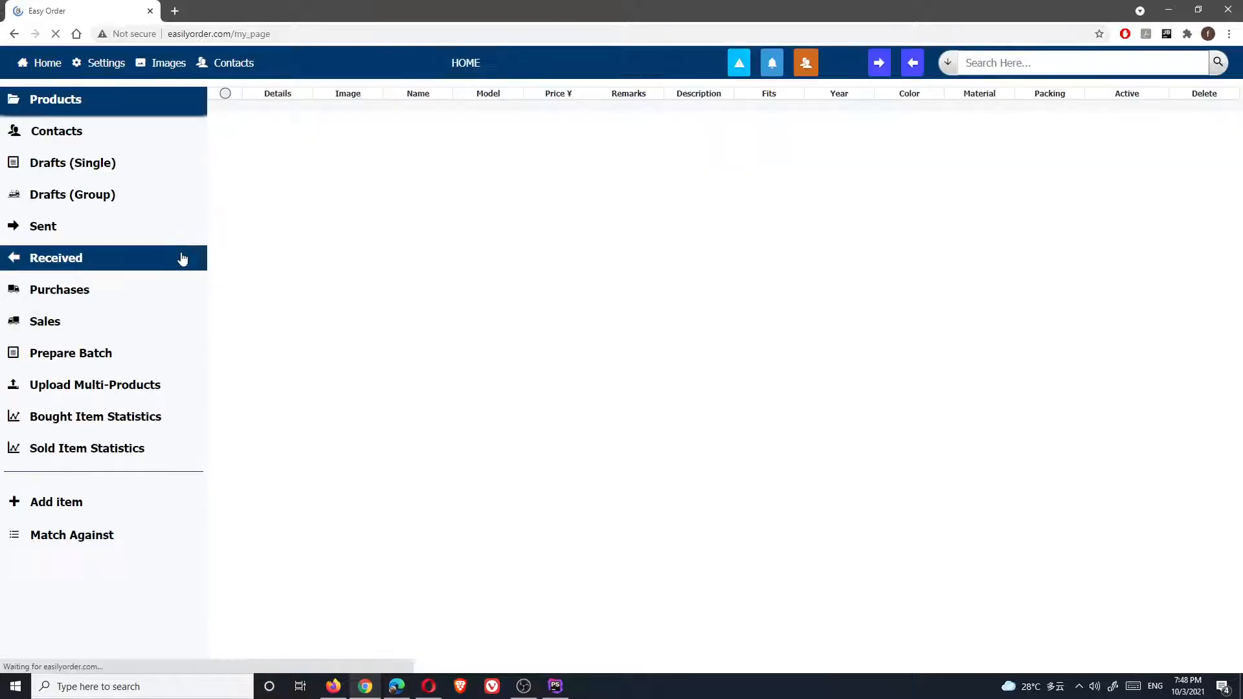
Open the COMPANY C purchase order 192520, and the matching COMPANY B sales order in the seller's window
{"action": "left_click", "coordinate": [61, 289]}
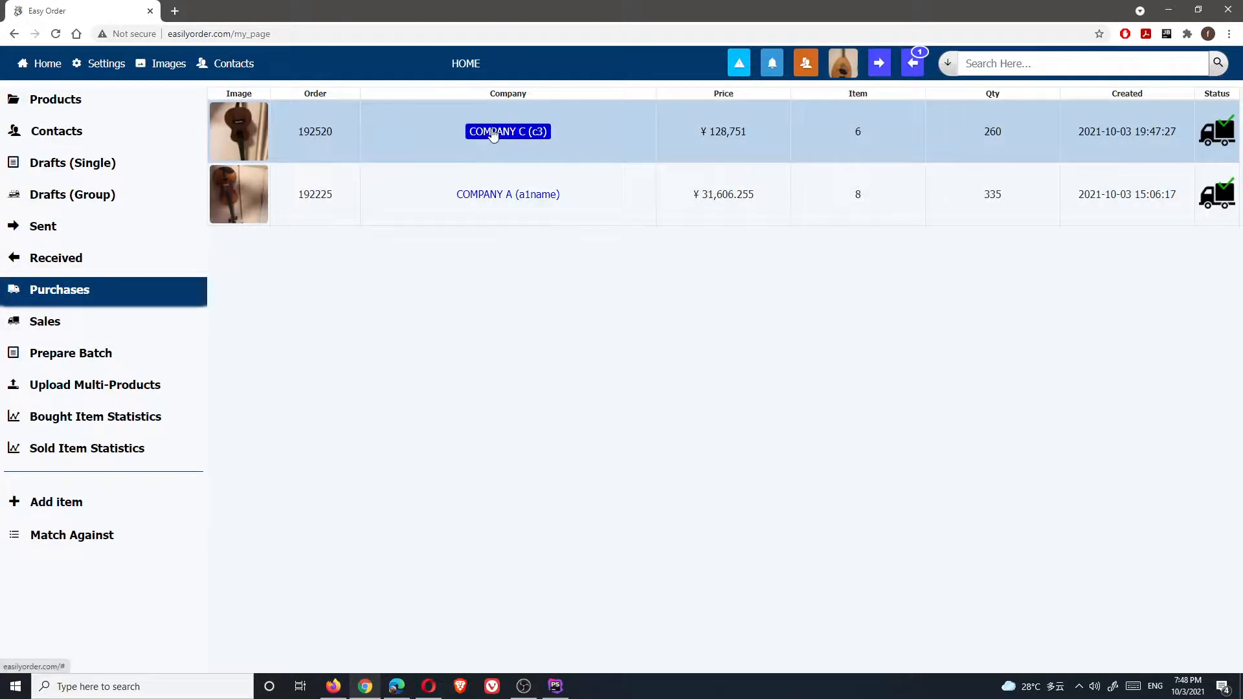
{"action": "left_click", "coordinate": [493, 133]}
{"action": "left_click", "coordinate": [396, 687]}
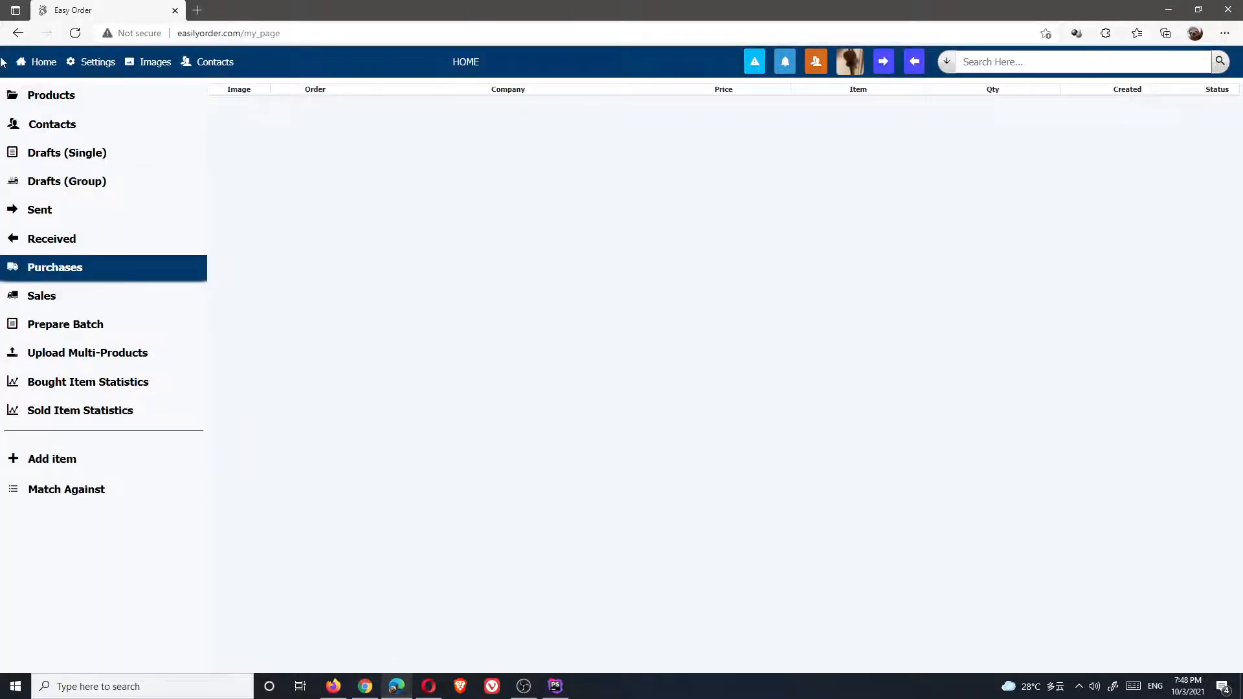
{"action": "left_click", "coordinate": [50, 297]}
{"action": "left_click", "coordinate": [514, 132]}
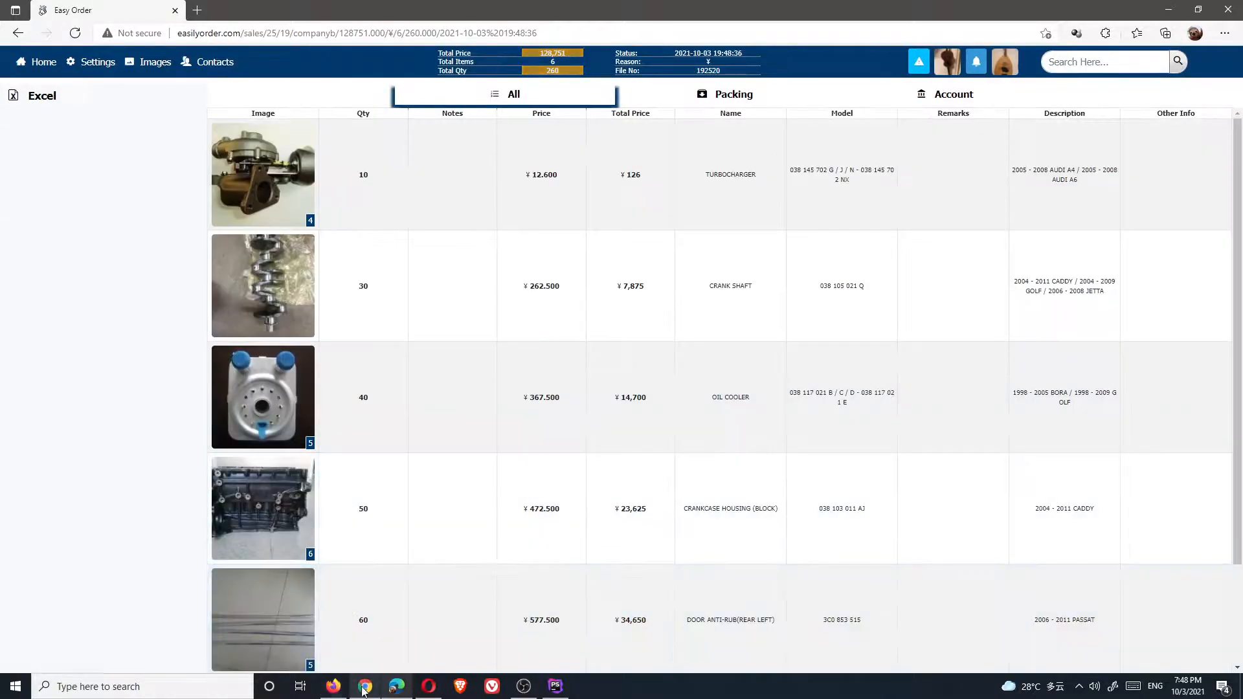
Compare purchase and sale of 192520 (128,751 total, 6 items, 260 units), then return home
{"action": "left_click", "coordinate": [365, 688]}
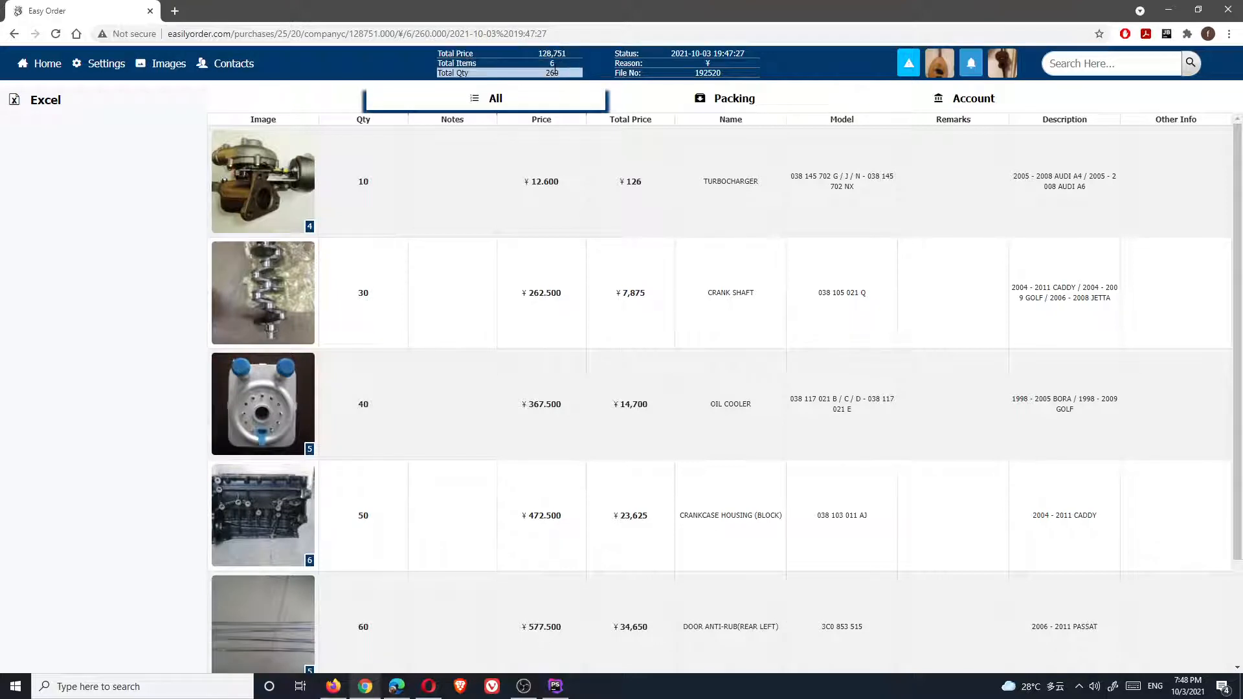
{"action": "left_click", "coordinate": [397, 687]}
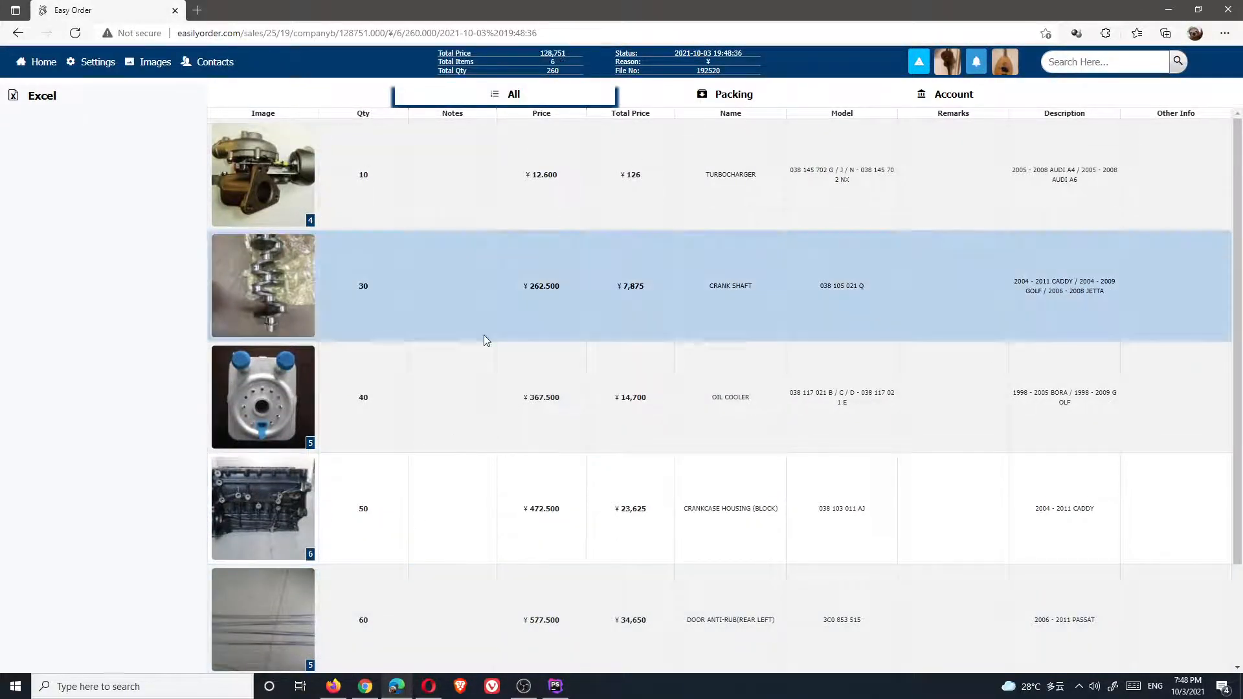
{"action": "left_click", "coordinate": [358, 692]}
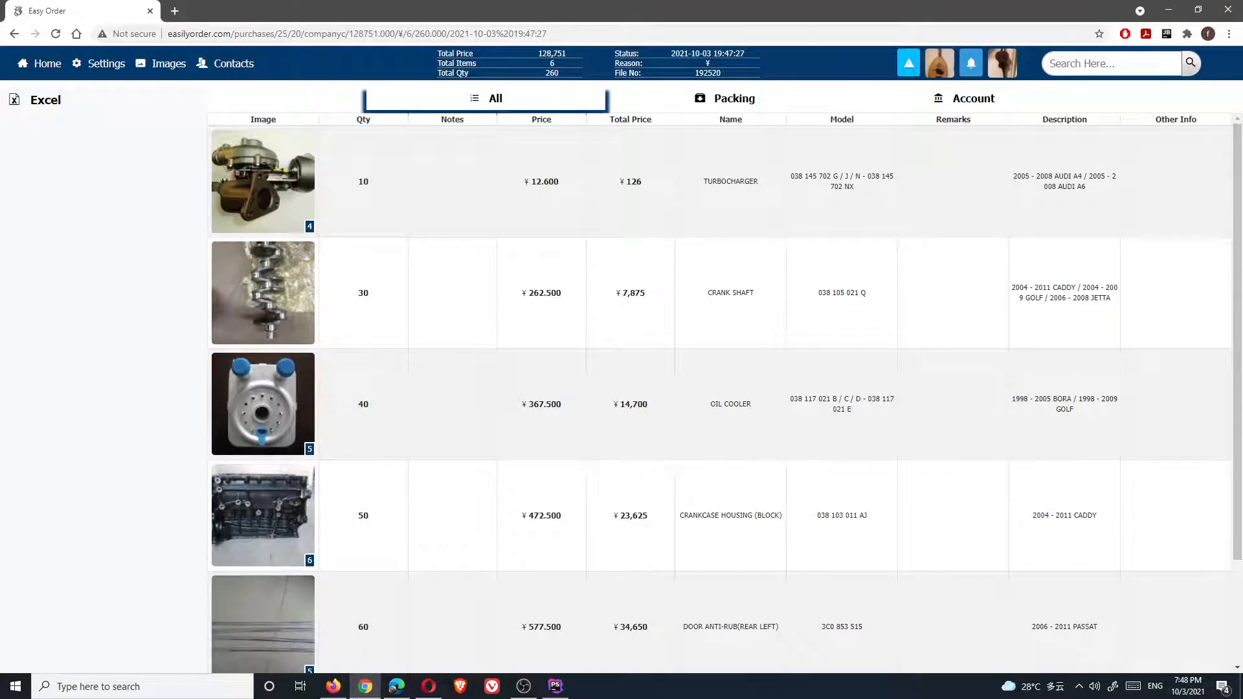
{"action": "left_click", "coordinate": [396, 692]}
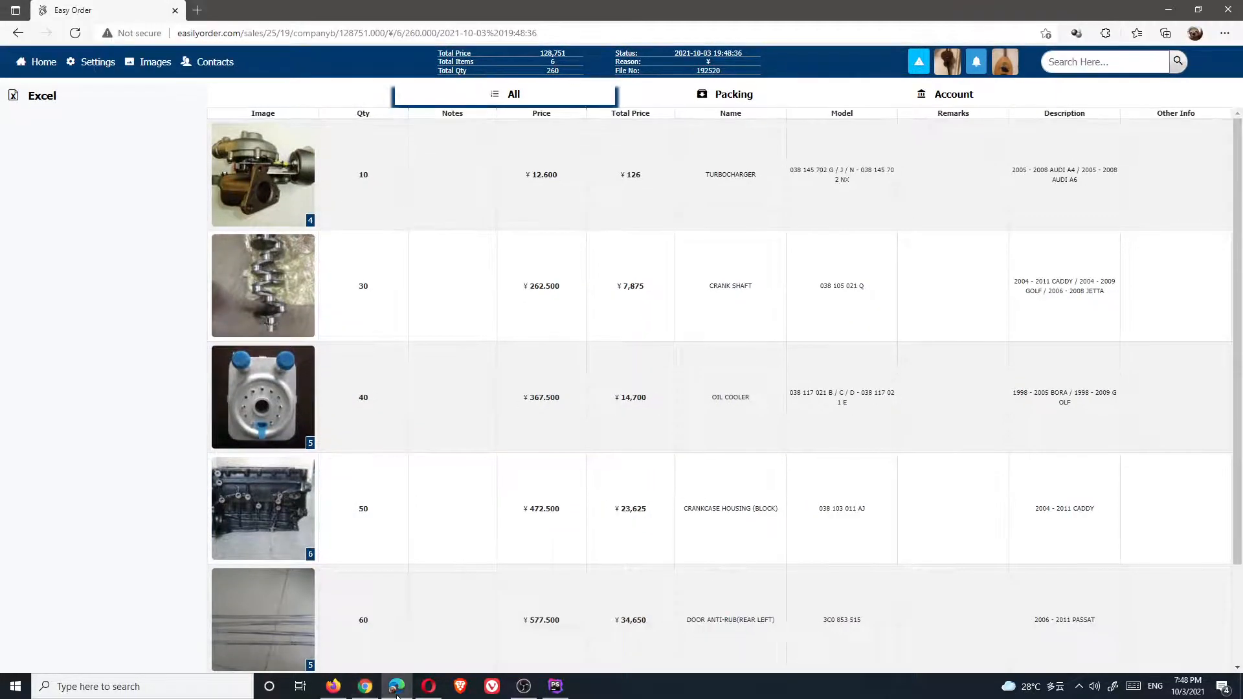
{"action": "left_click", "coordinate": [46, 74]}
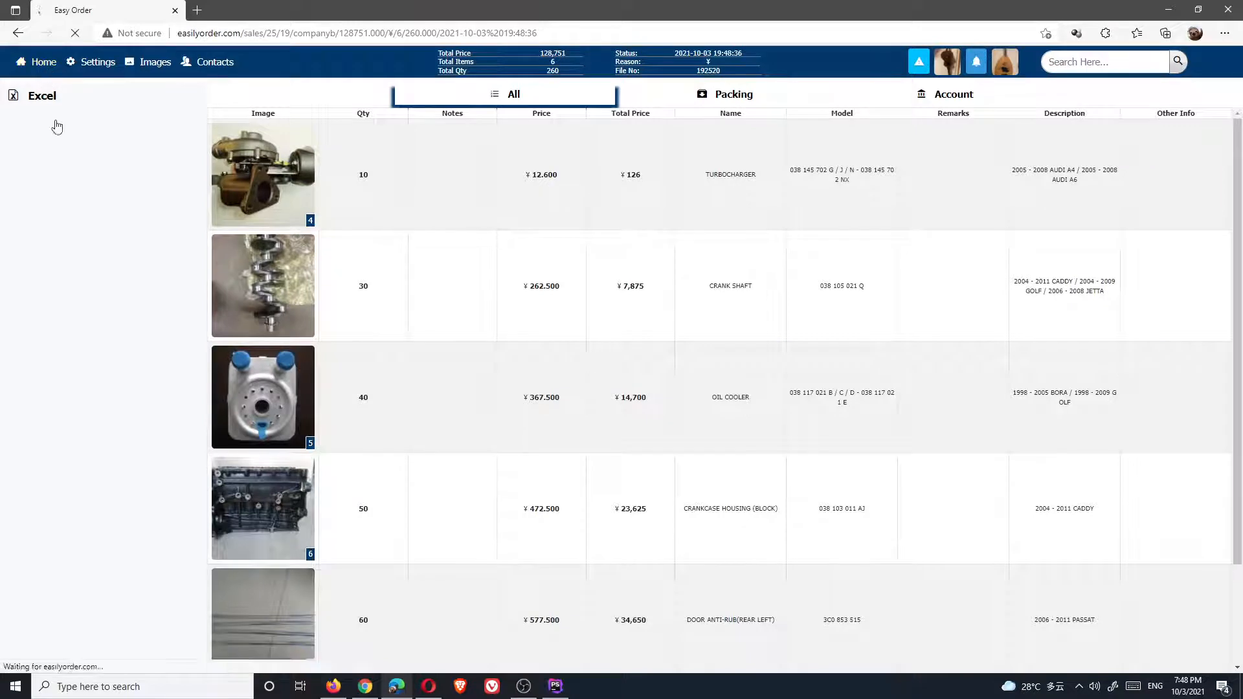